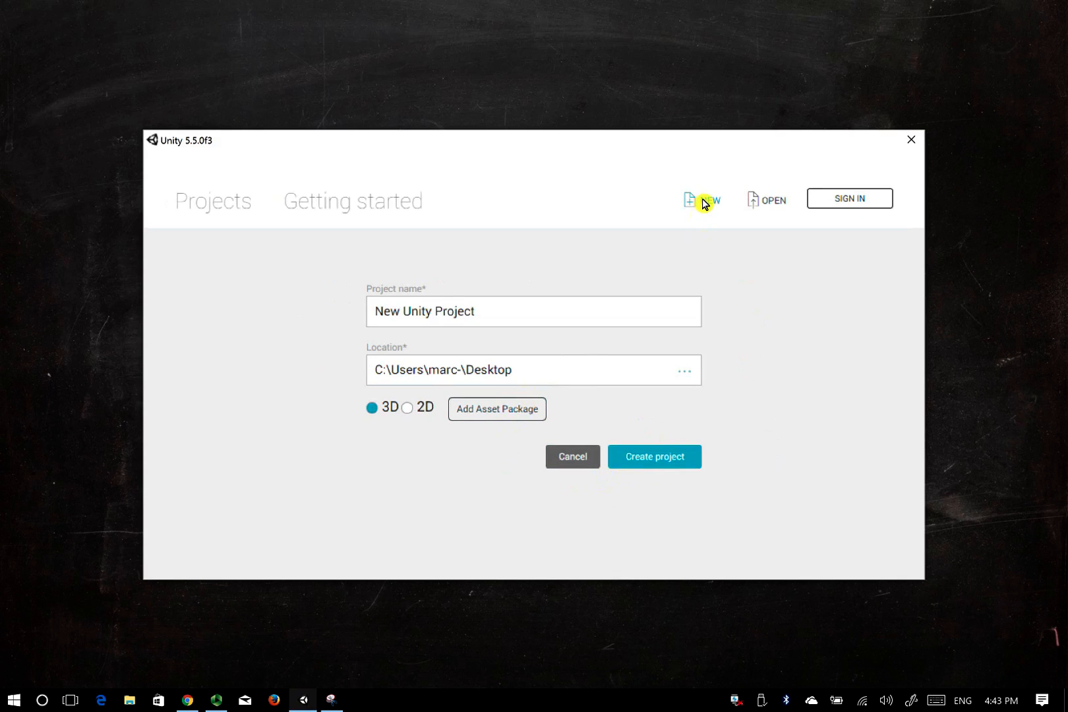
# Name the new project "Piste de course (panopto)" and set it as a 3D project
pyautogui.click(499, 313)
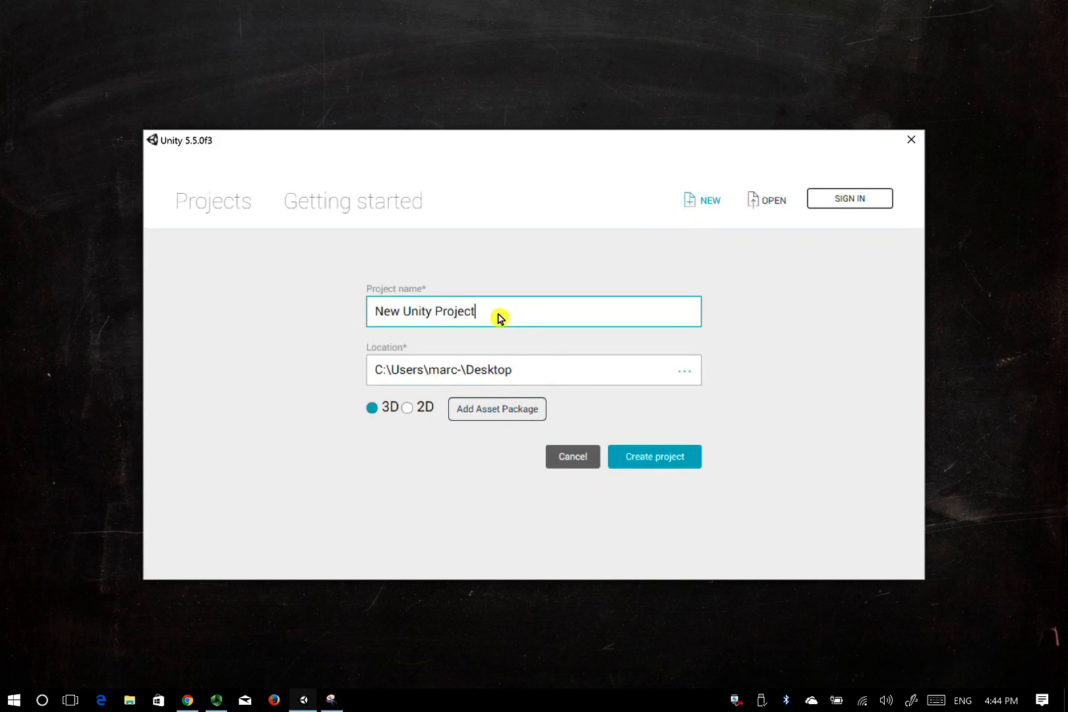
pyautogui.moveTo(515, 373); pyautogui.dragTo(341, 362)
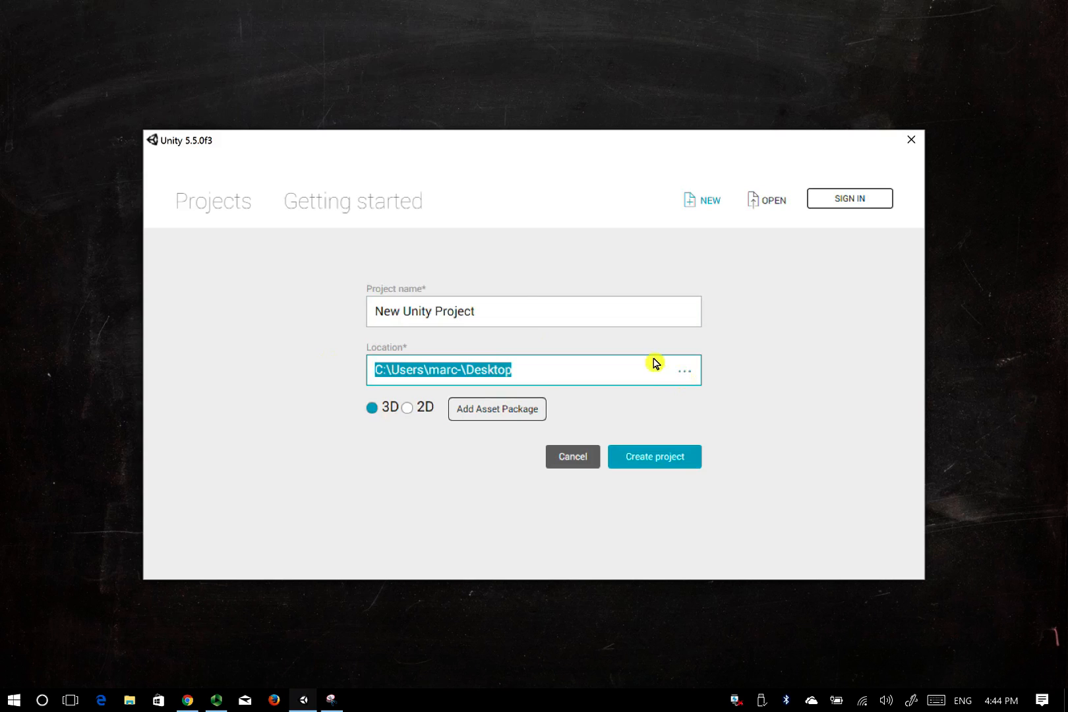
pyautogui.moveTo(503, 308); pyautogui.dragTo(390, 270)
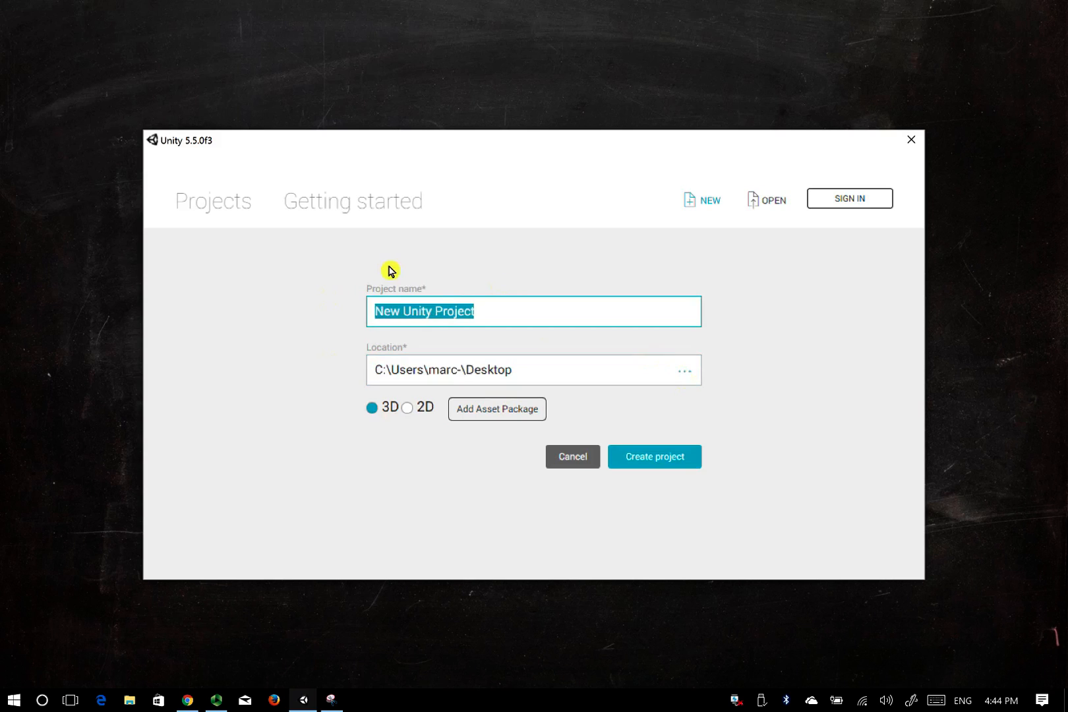
pyautogui.write('Piste de course (panopto')
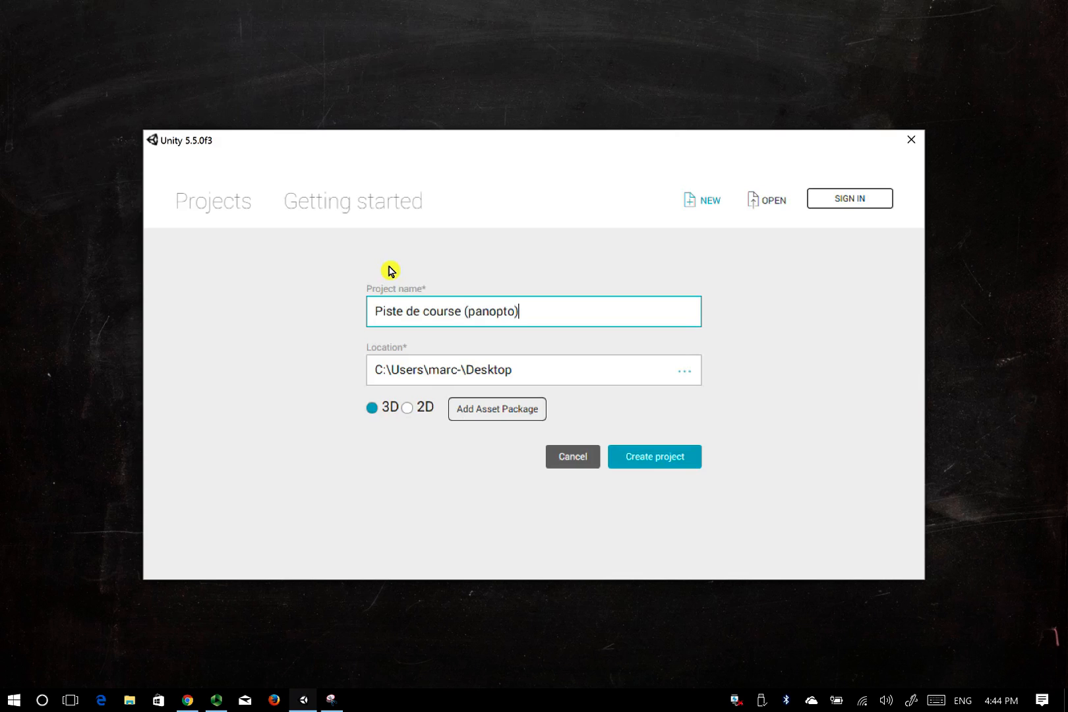
pyautogui.click(373, 410)
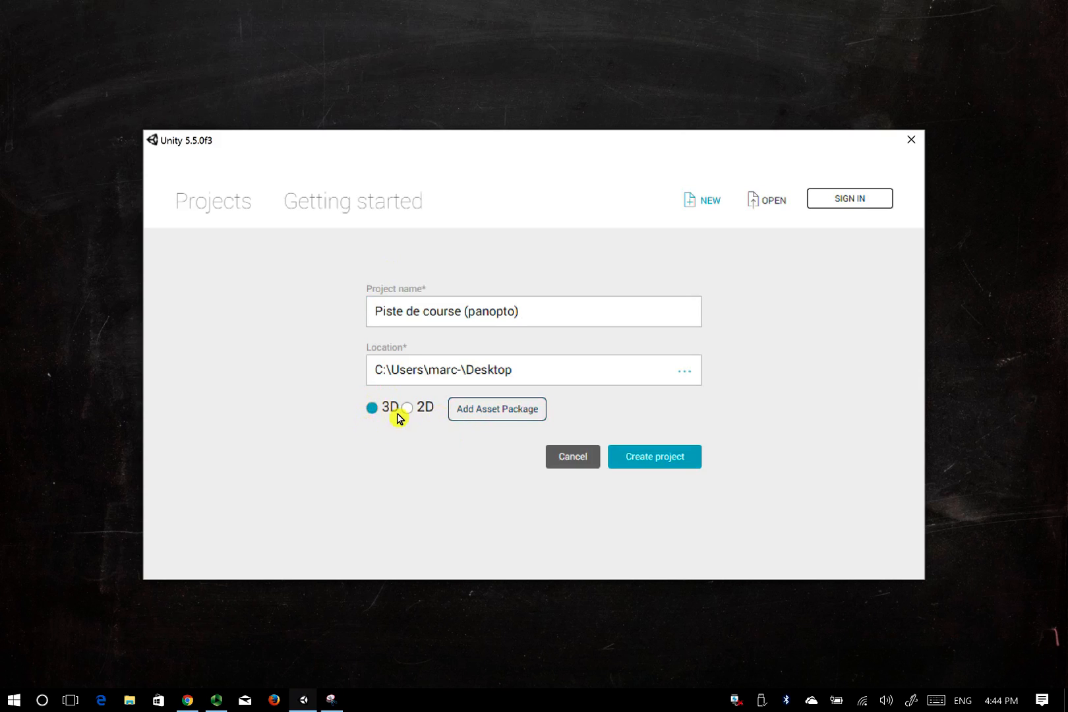
# Add the Cameras, Effects, Utility and Vehicles asset packages and create the project
pyautogui.click(498, 413)
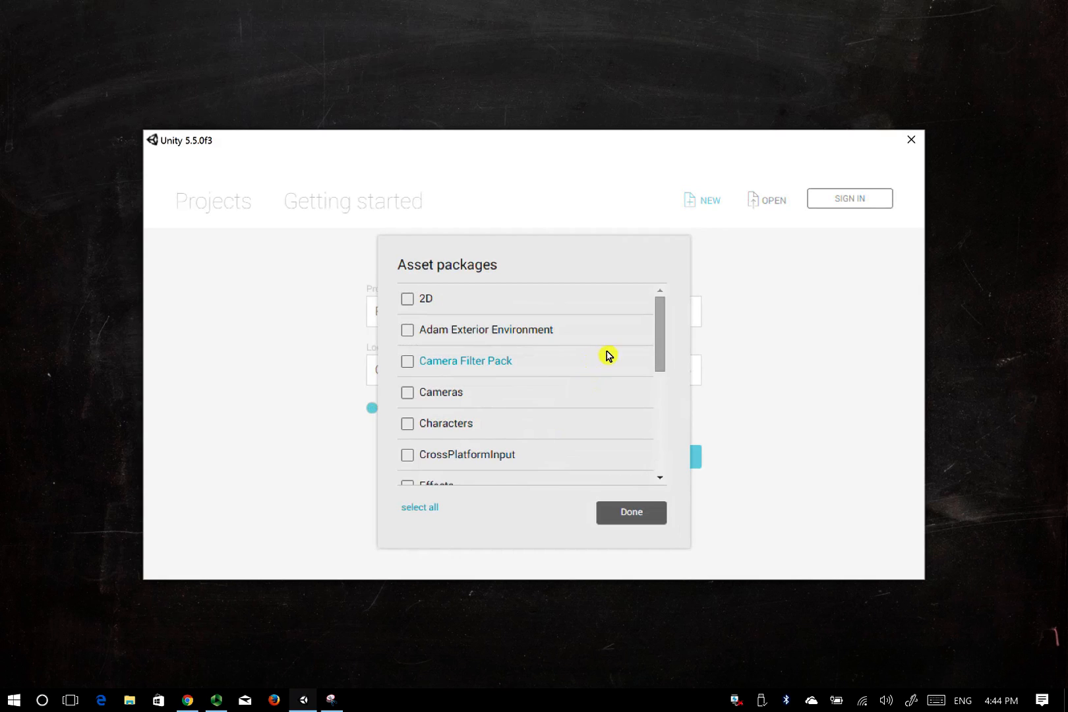
pyautogui.scroll(-1, 660, 356)
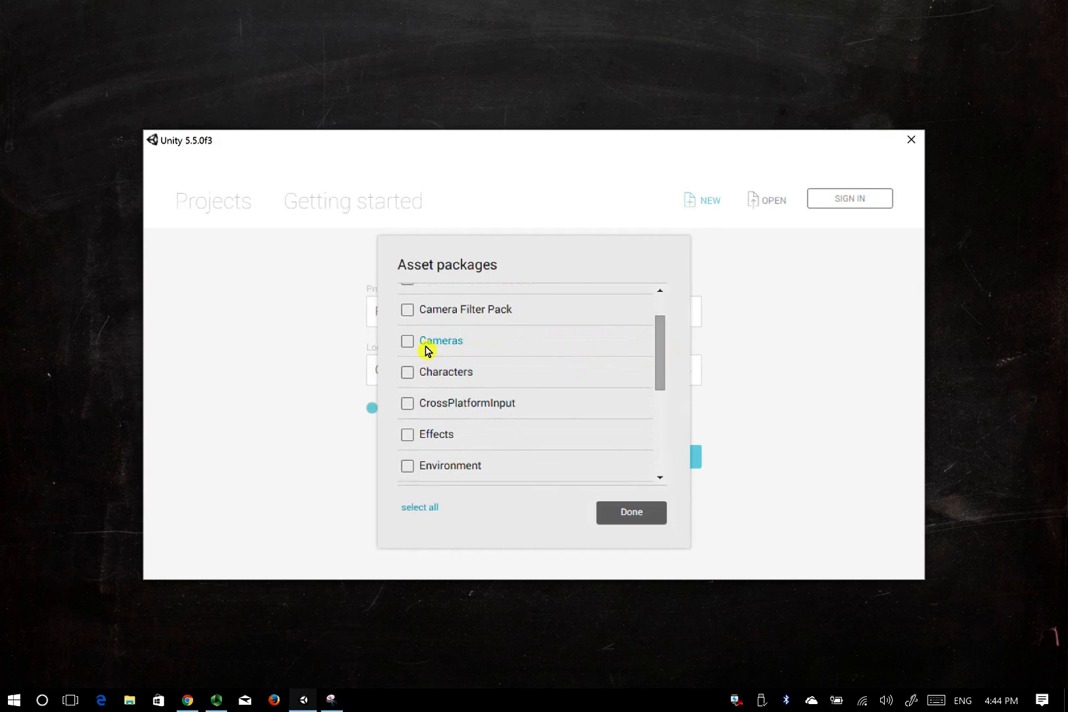
pyautogui.click(407, 345)
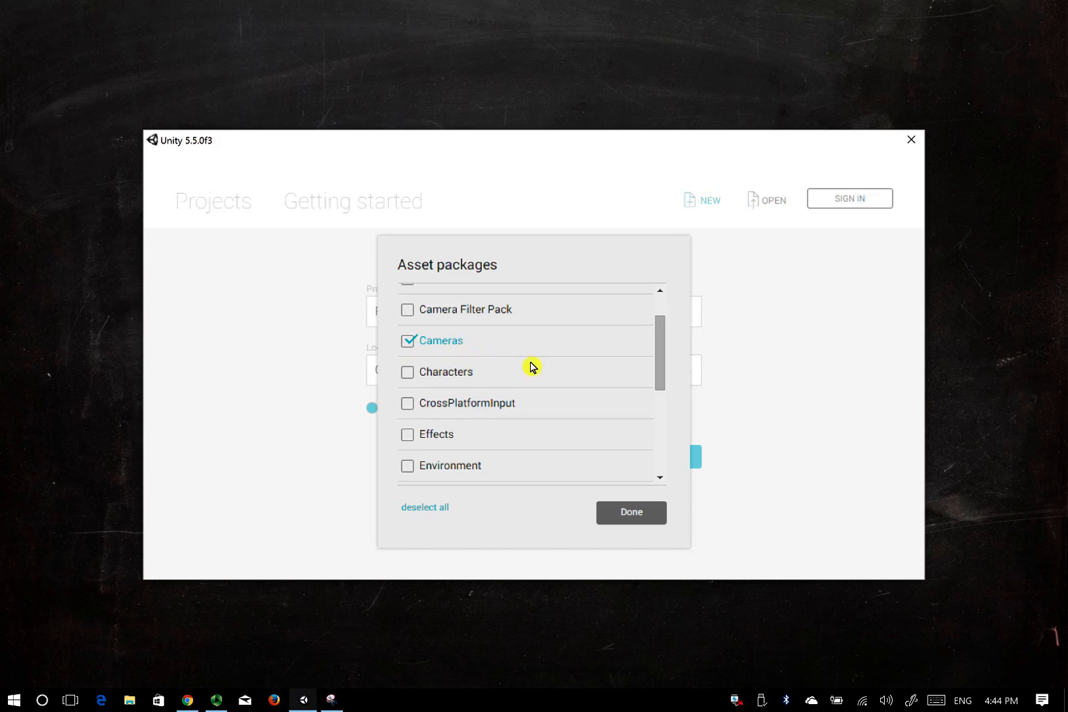
pyautogui.moveTo(661, 370); pyautogui.dragTo(662, 404)
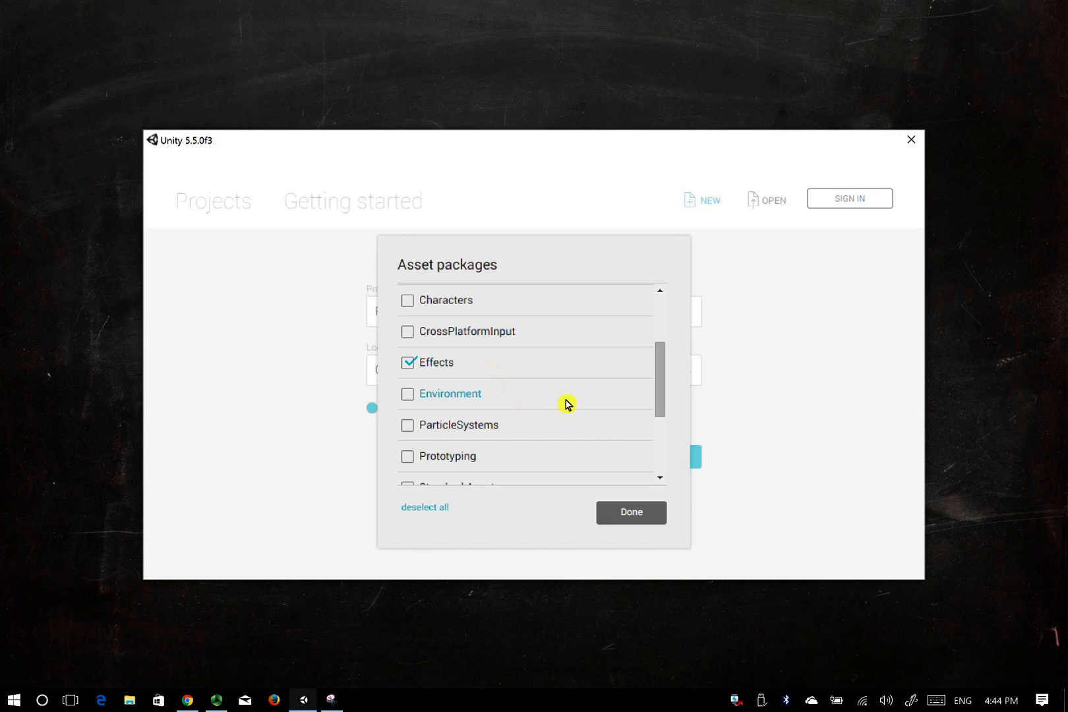
pyautogui.moveTo(660, 405); pyautogui.dragTo(661, 450)
pyautogui.click(410, 427)
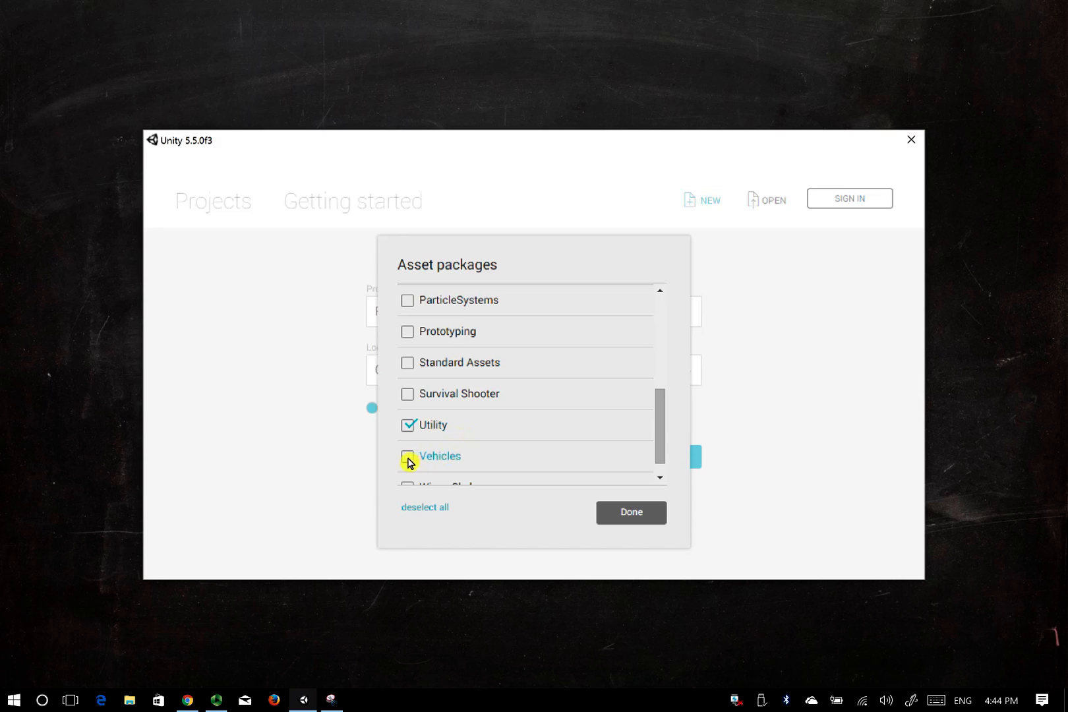
pyautogui.moveTo(663, 454); pyautogui.dragTo(637, 462)
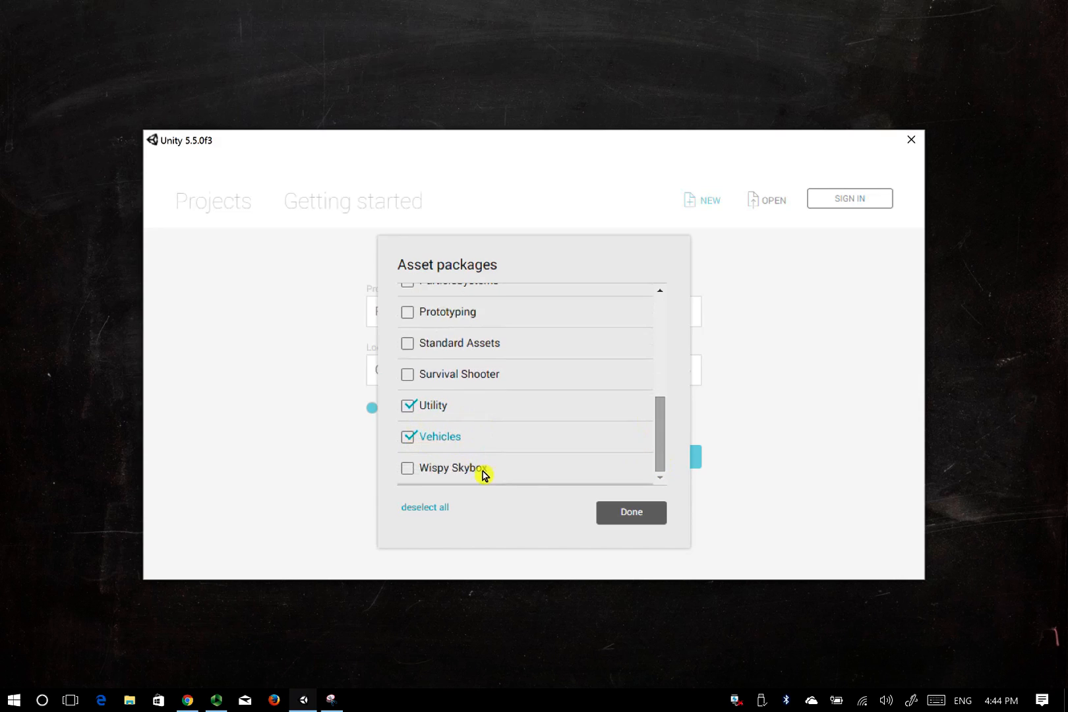
pyautogui.click(606, 511)
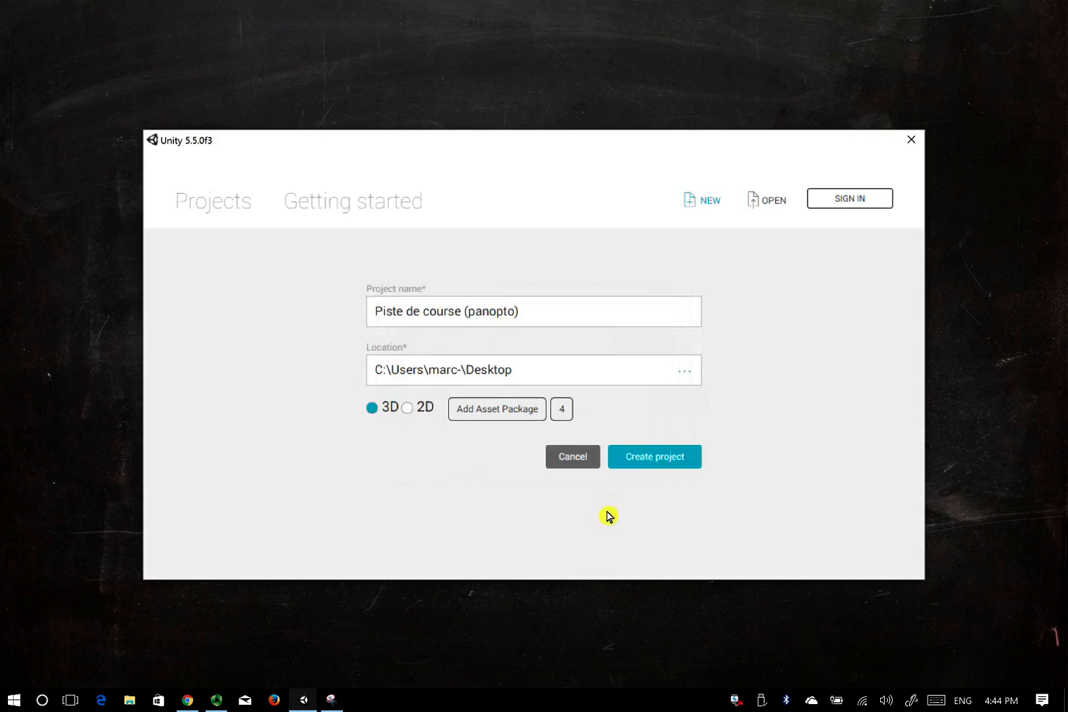
pyautogui.click(641, 466)
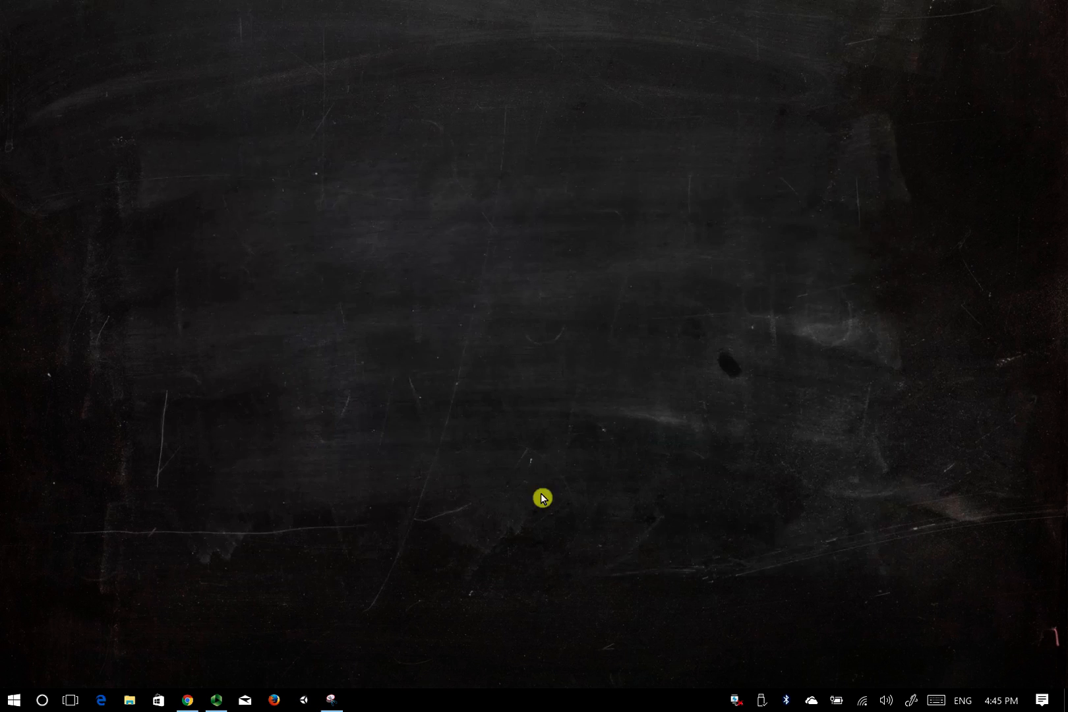
pyautogui.click(213, 703)
pyautogui.click(280, 158)
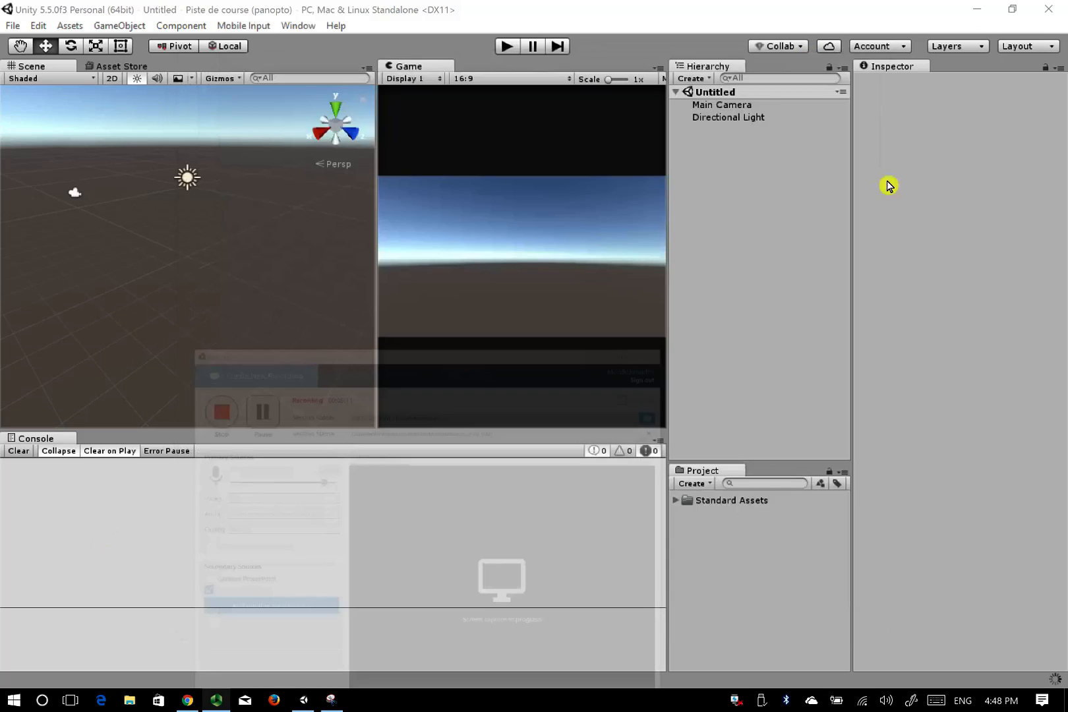
# Check the subfolders of Standard Assets, collapse the folder again, and enlarge the Project area upward
pyautogui.click(677, 499)
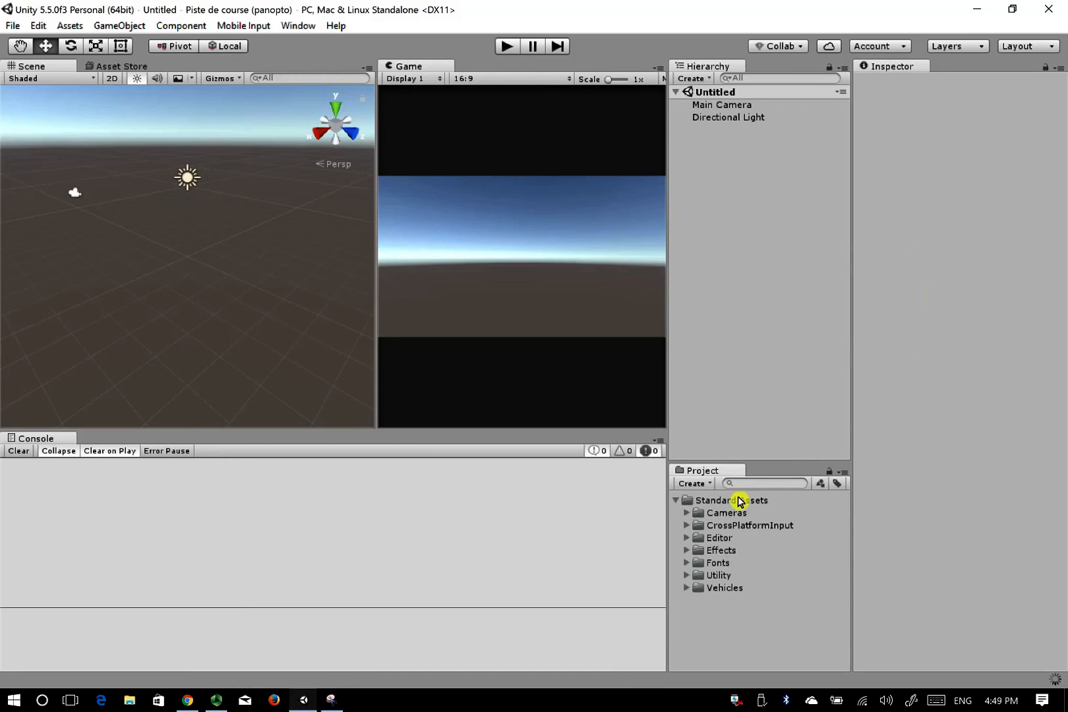
pyautogui.click(676, 500)
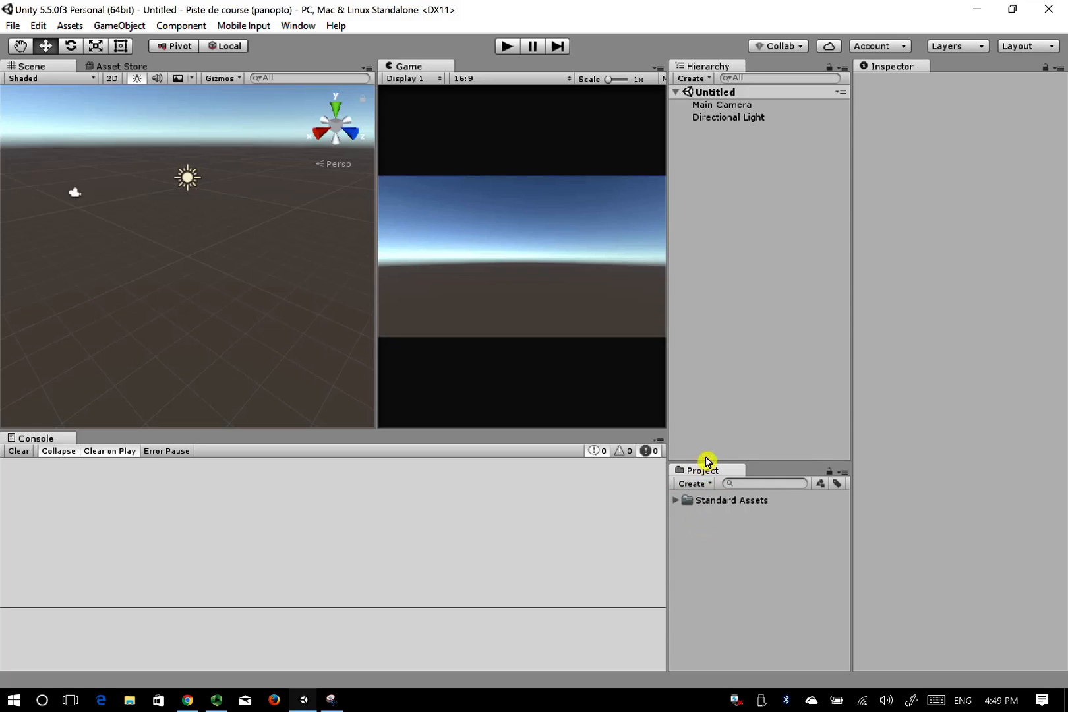
pyautogui.moveTo(705, 466); pyautogui.dragTo(710, 341)
pyautogui.rightClick(729, 460)
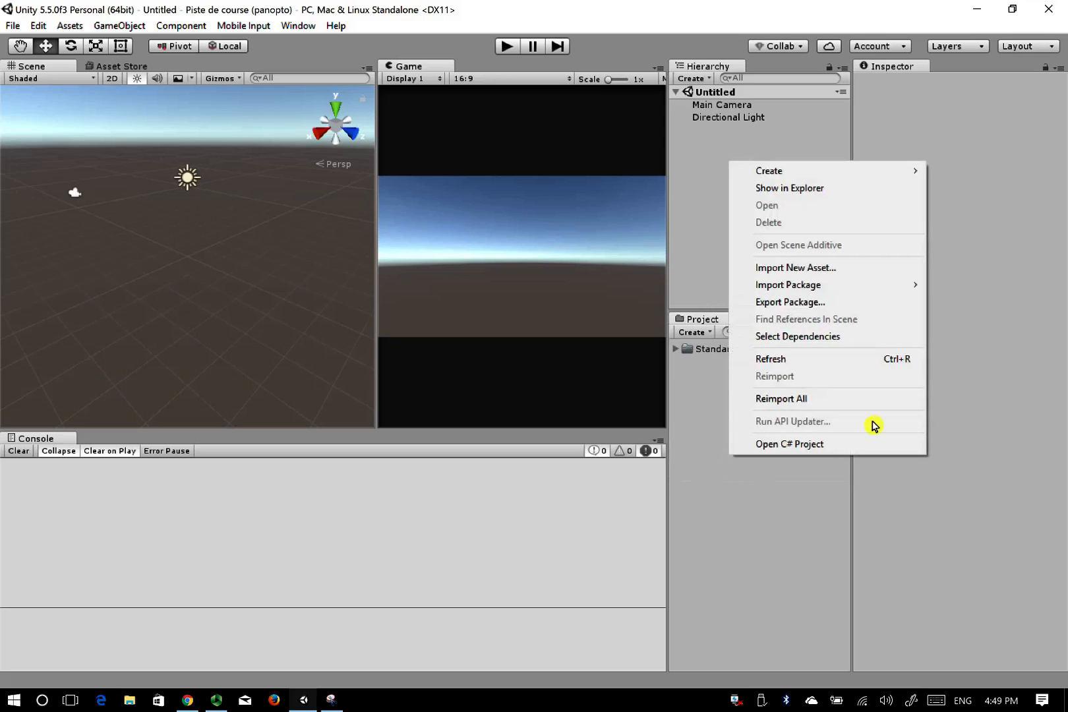
pyautogui.moveTo(865, 287)
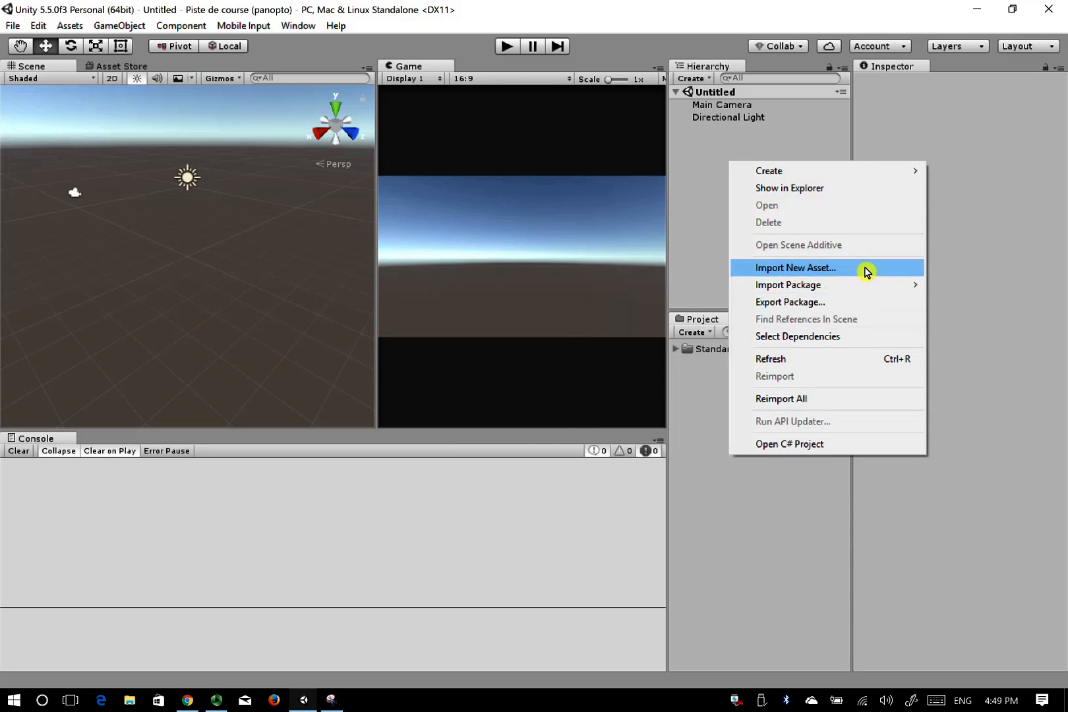
pyautogui.click(732, 623)
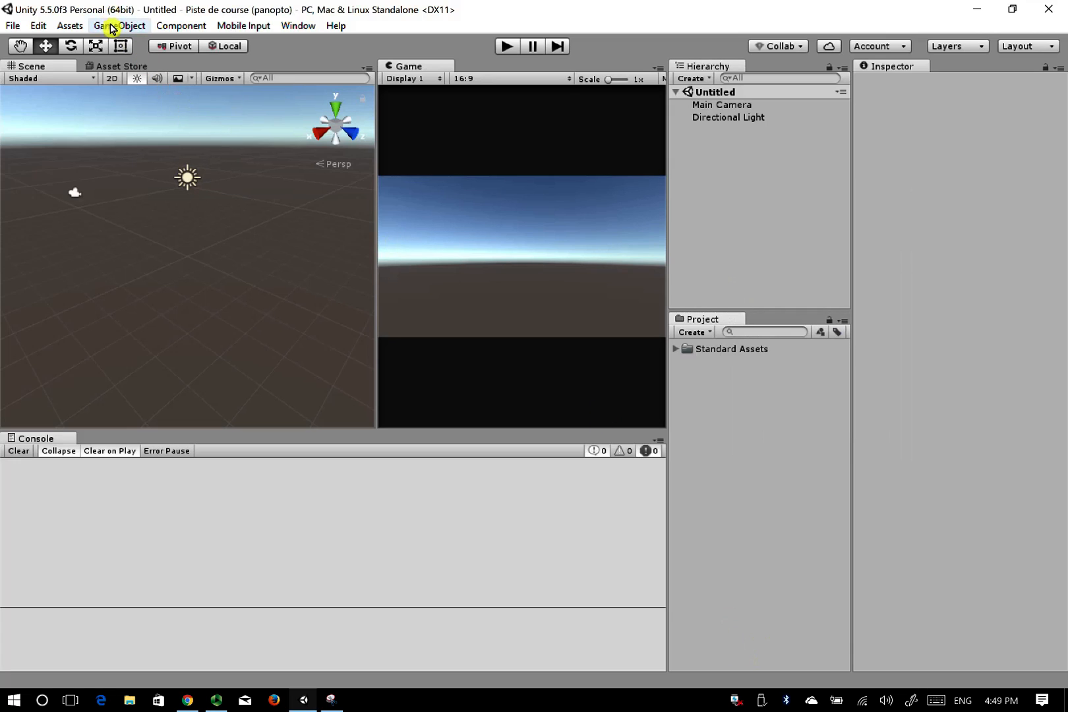
# Import the Circuit_panopto_2017.FBX model from the Desktop as a new asset
pyautogui.click(68, 26)
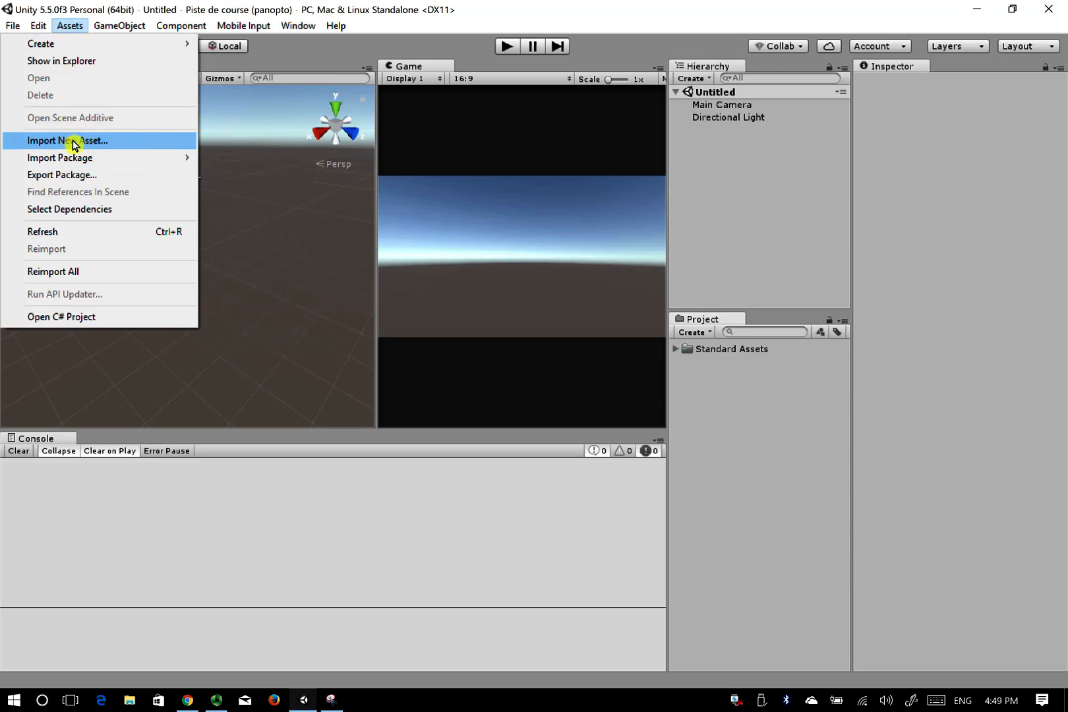
pyautogui.click(96, 147)
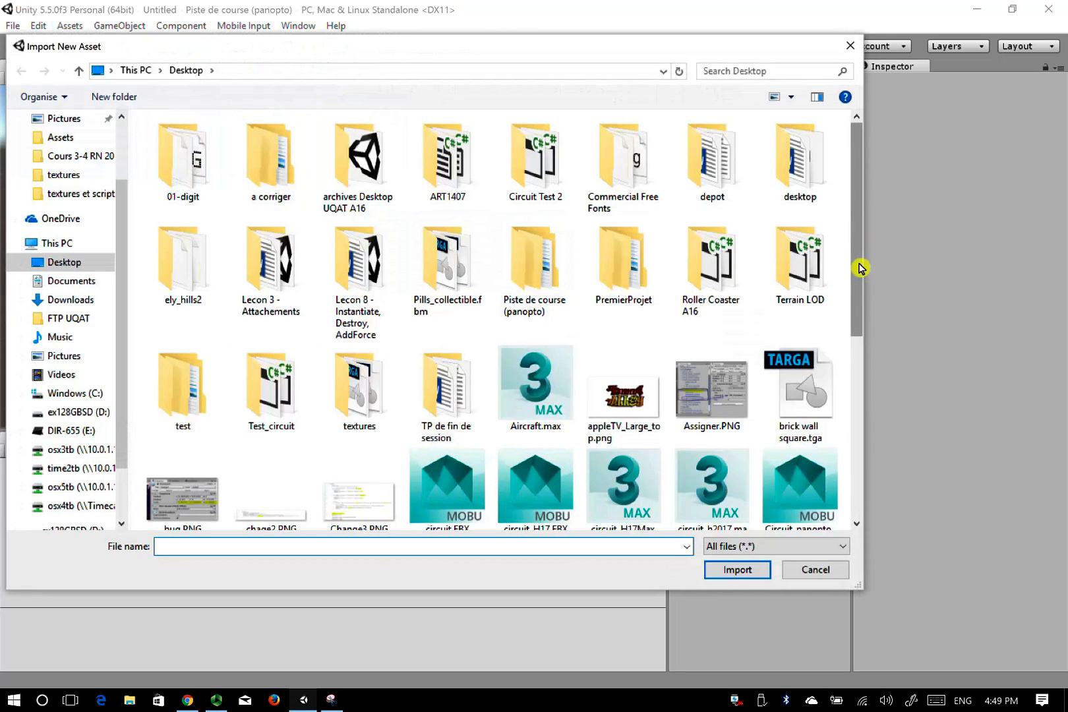
pyautogui.moveTo(859, 268); pyautogui.dragTo(861, 390)
pyautogui.click(805, 238)
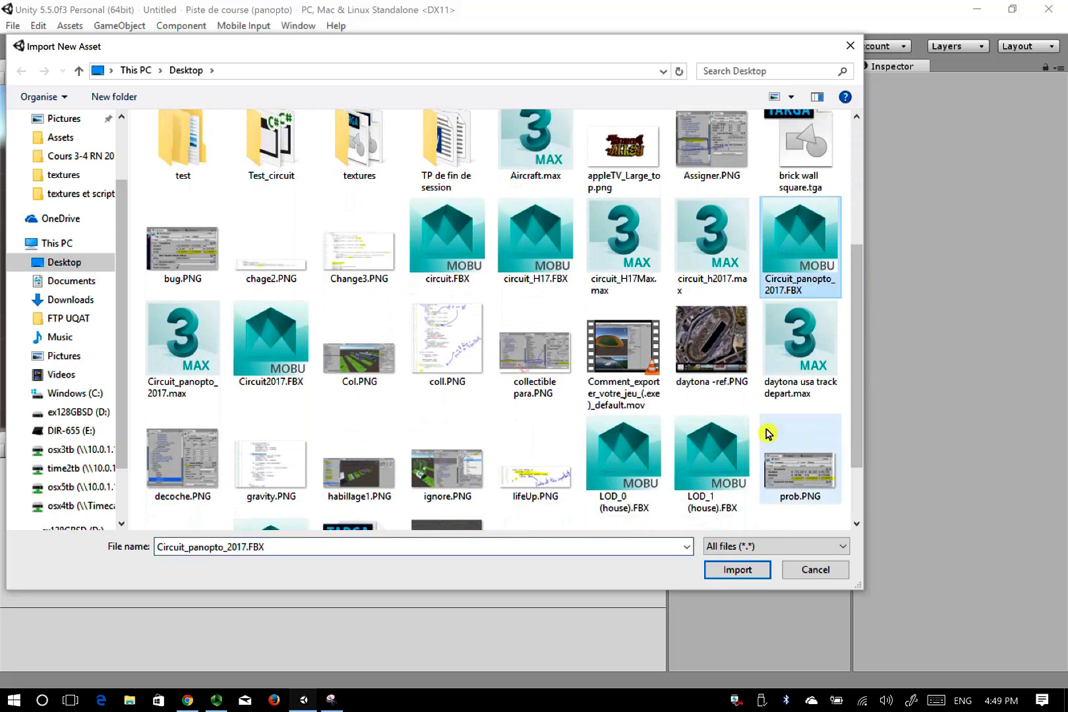
pyautogui.click(731, 570)
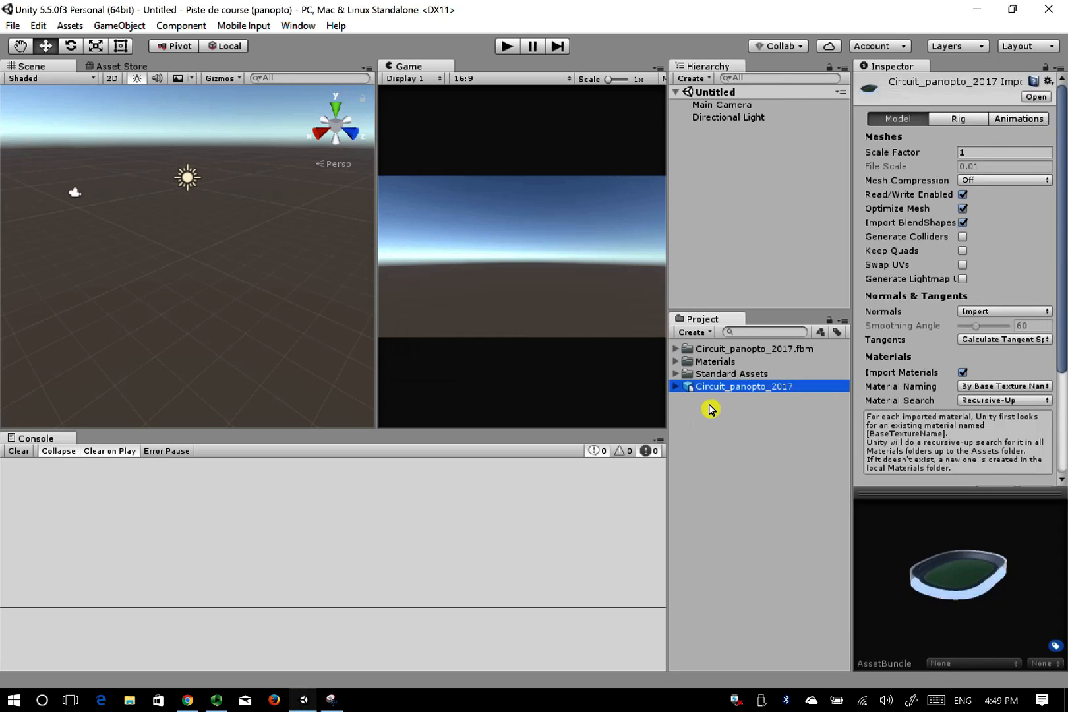
# Look through the textures in the Circuit_panopto_2017.fbm folder and collapse it
pyautogui.click(803, 350)
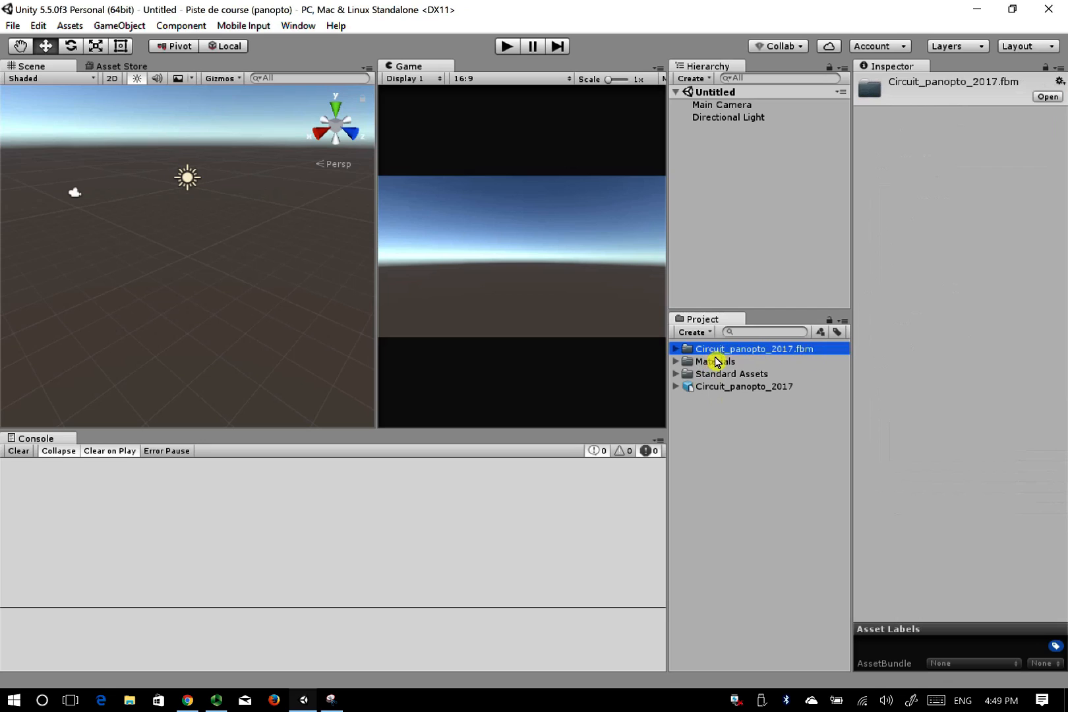
pyautogui.click(676, 349)
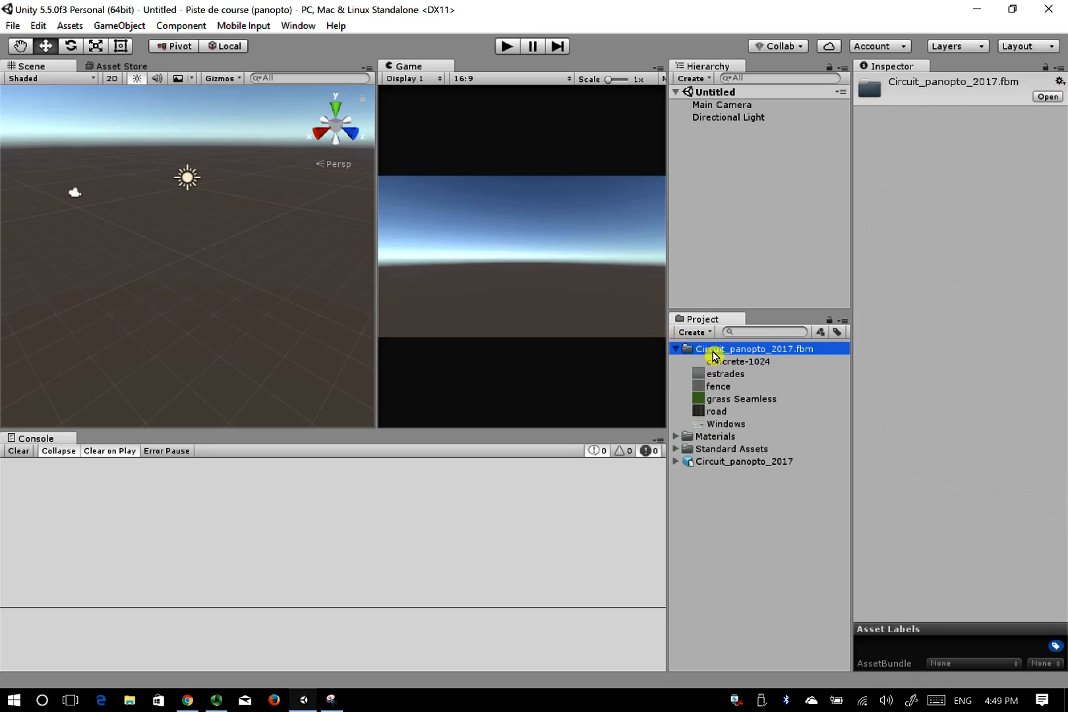
pyautogui.click(680, 349)
# Review the imported materials in the Materials folder one by one, including road, grass Seamless, fence, estrades and concrete-1024
pyautogui.click(677, 361)
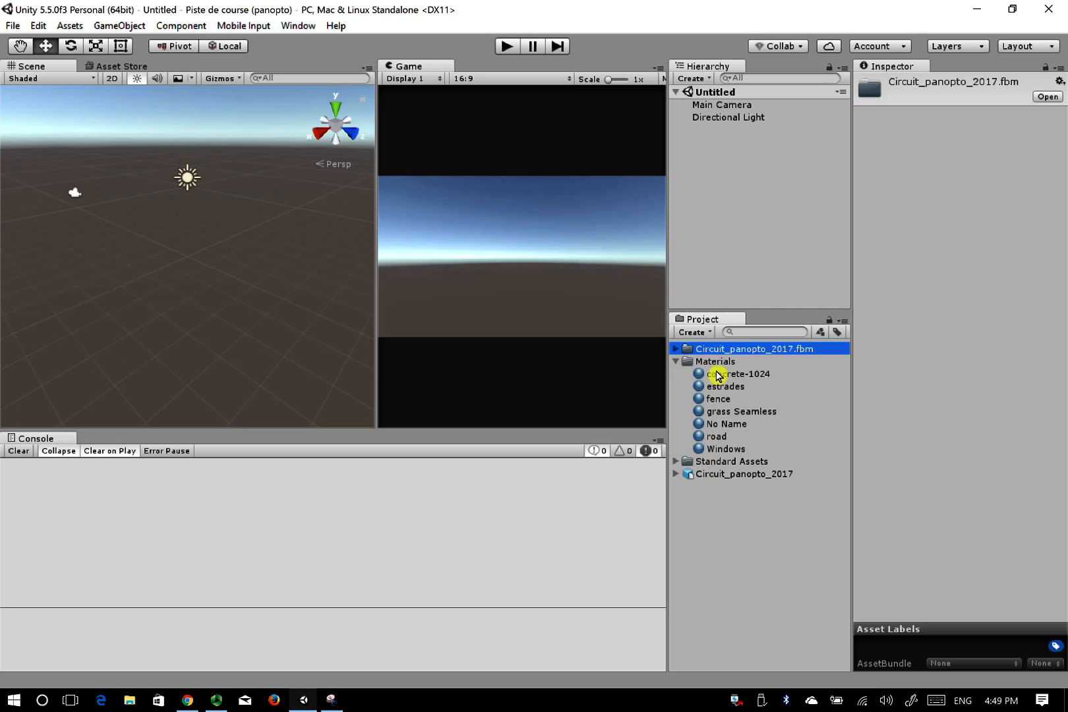
pyautogui.click(714, 437)
pyautogui.click(716, 426)
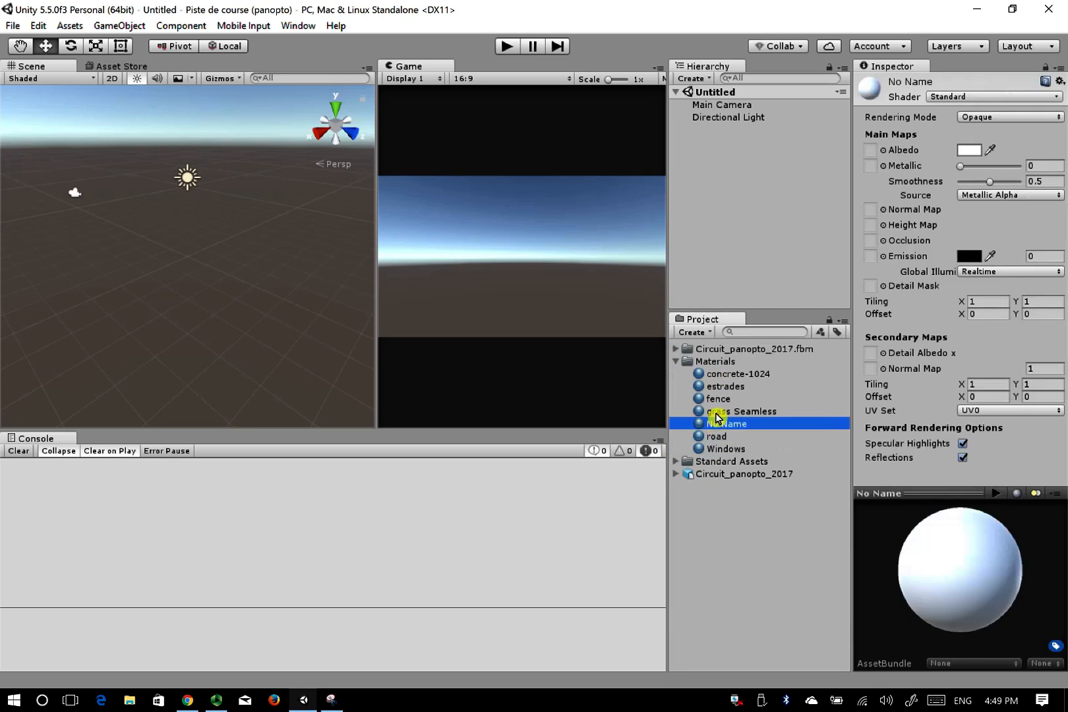
pyautogui.click(716, 411)
pyautogui.click(713, 399)
pyautogui.click(707, 386)
pyautogui.click(698, 373)
pyautogui.click(676, 362)
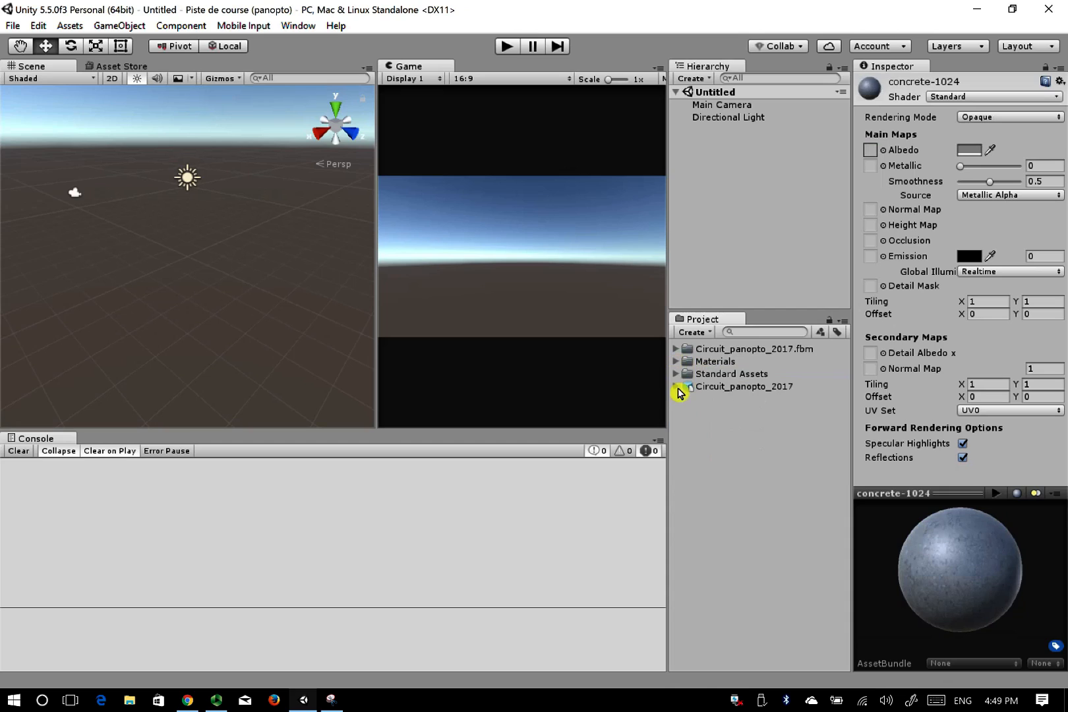
# Enable Generate Colliders and Generate Lightmap UVs in the import settings of the Circuit_panopto_2017 model
pyautogui.click(695, 387)
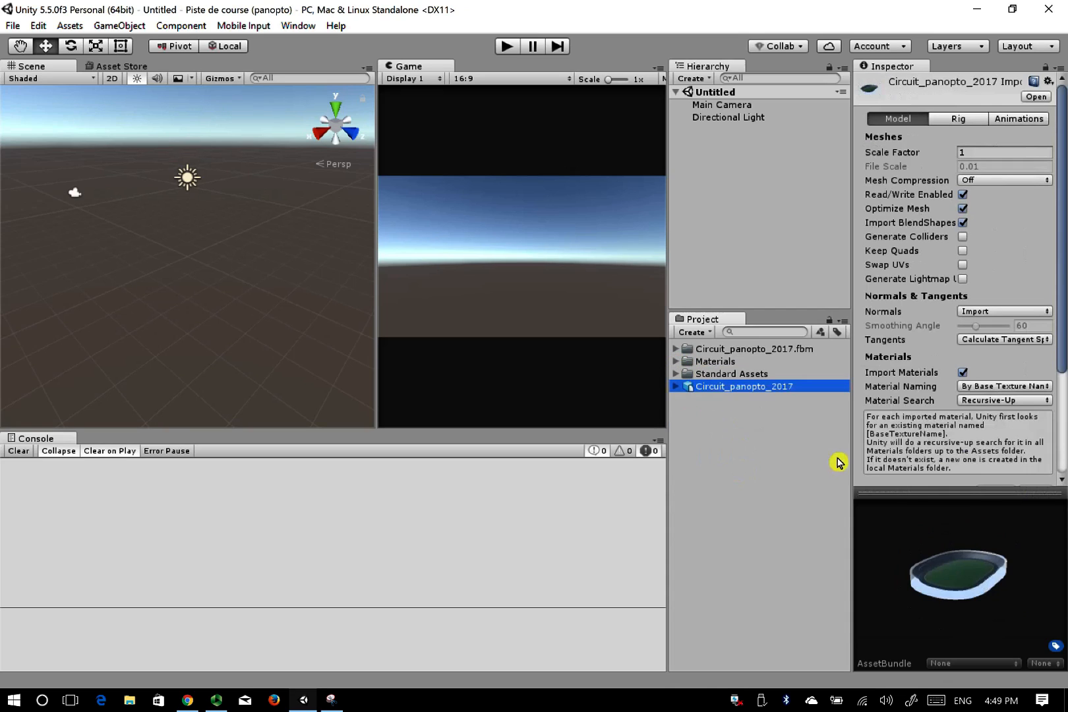
pyautogui.moveTo(920, 579); pyautogui.dragTo(950, 584)
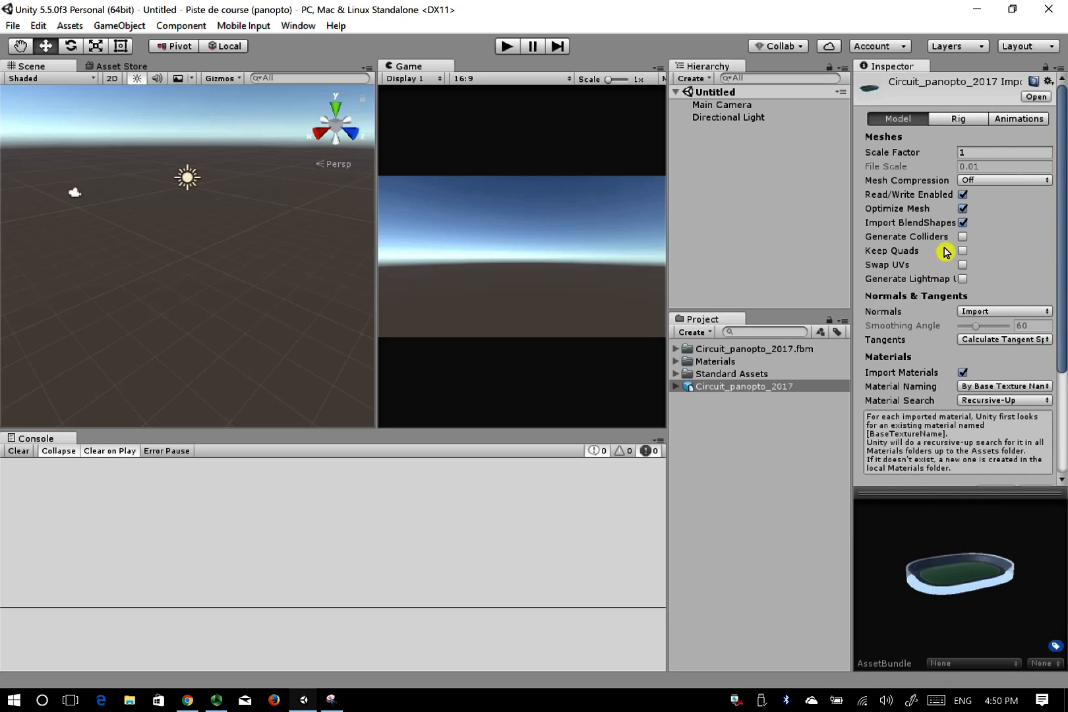
pyautogui.click(908, 240)
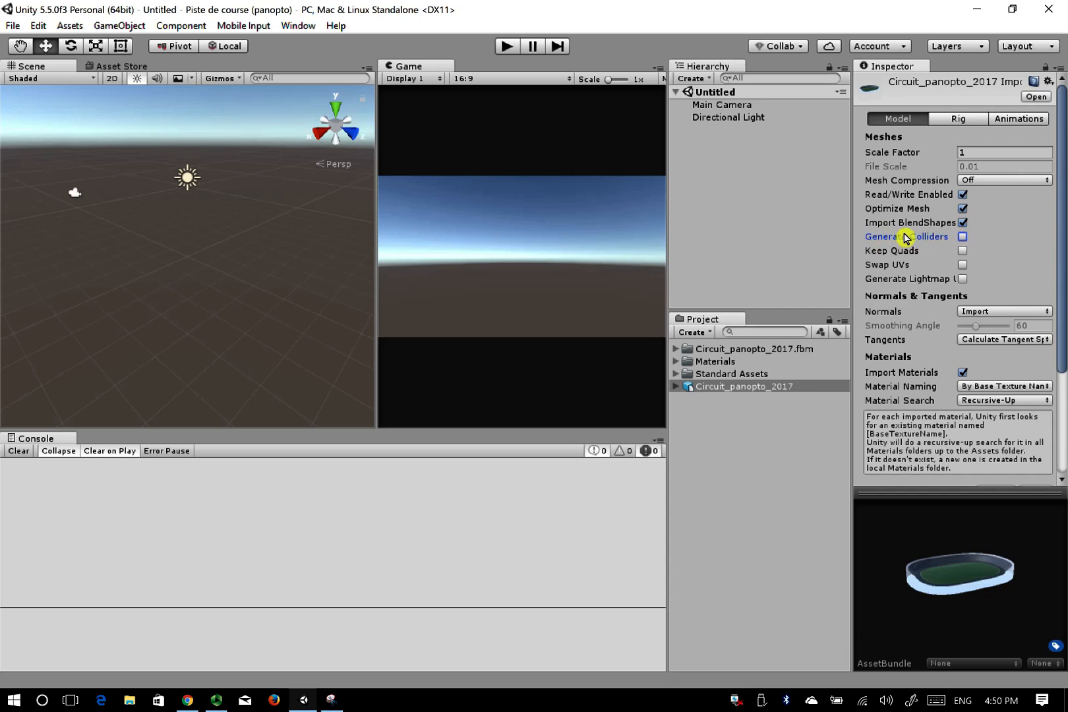
pyautogui.click(962, 238)
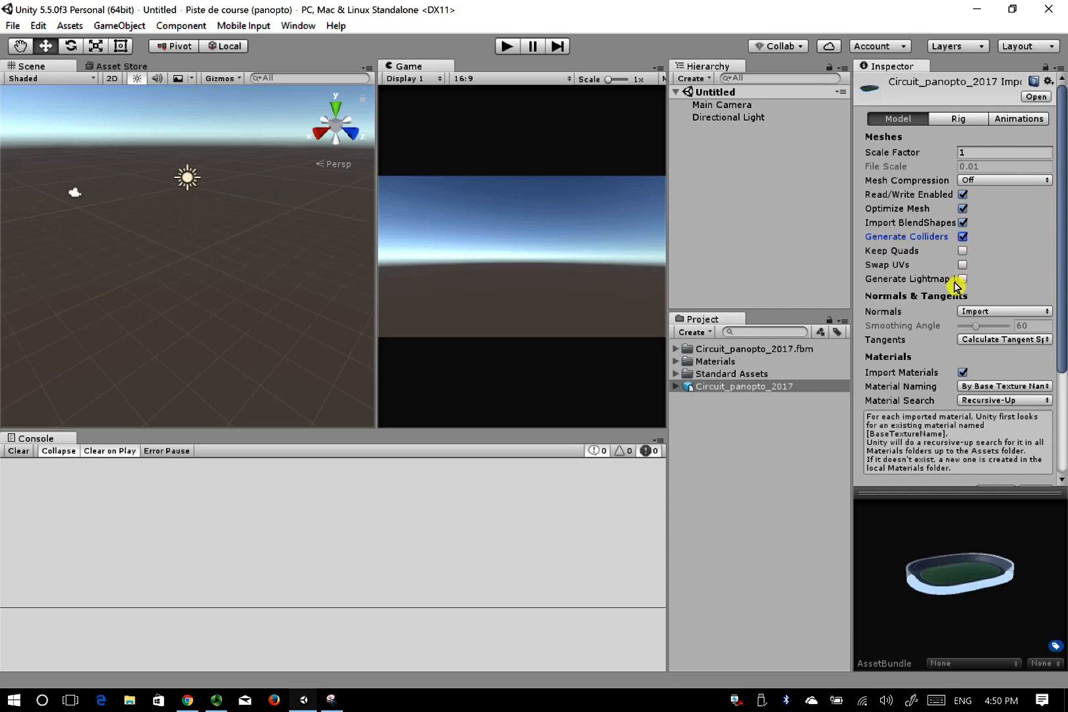
pyautogui.click(871, 284)
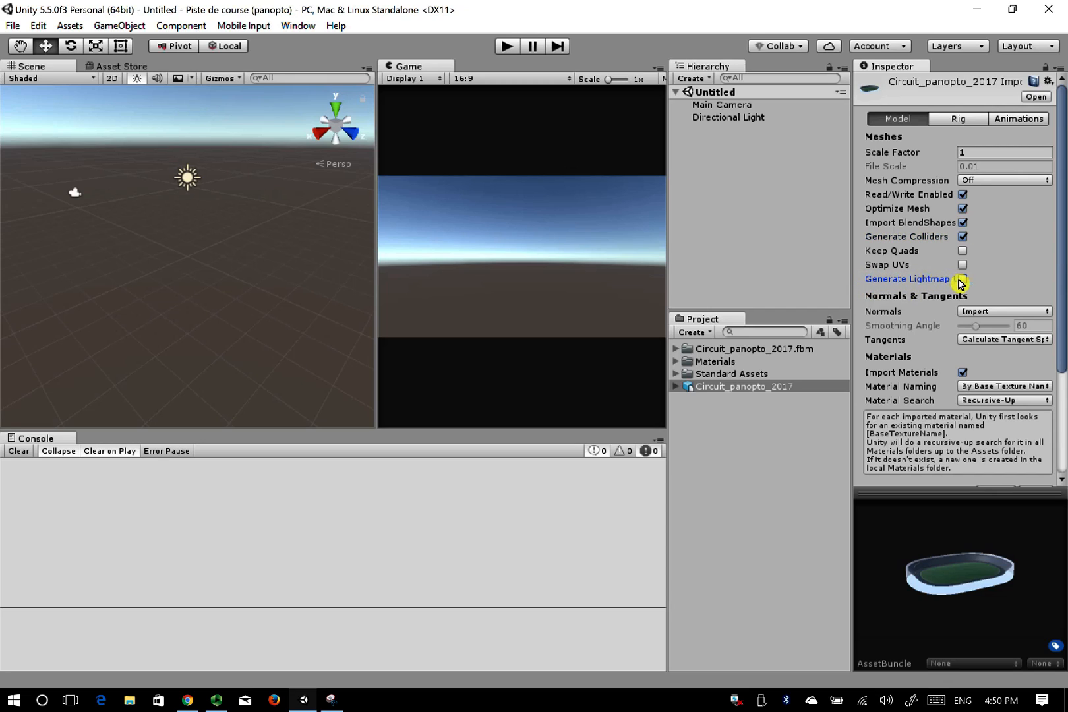
pyautogui.click(962, 280)
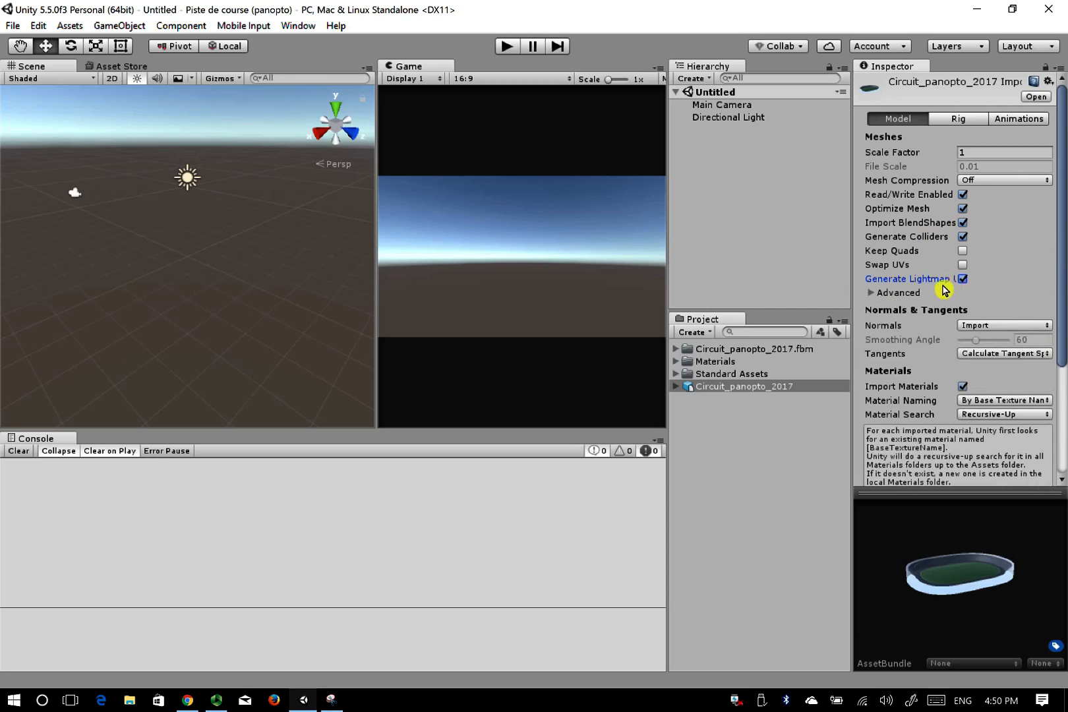
pyautogui.click(872, 294)
pyautogui.click(872, 295)
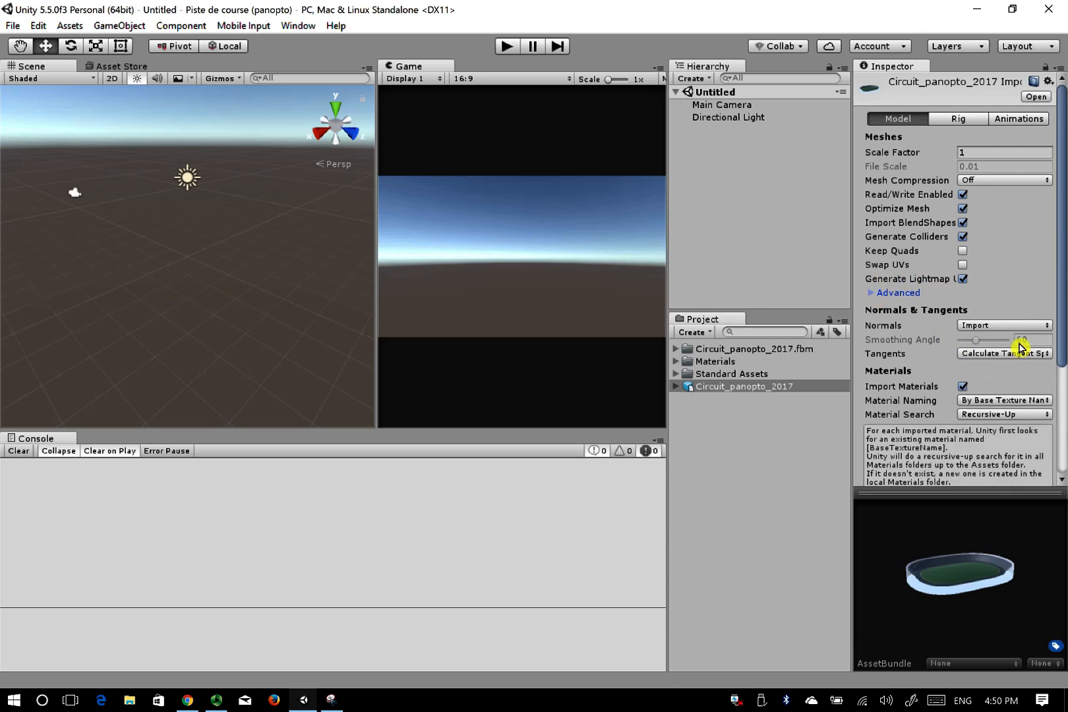
# Set the circuit model's Normals to Calculate, keep Tangents on Calculate Tangent Space, and apply the import settings
pyautogui.click(890, 325)
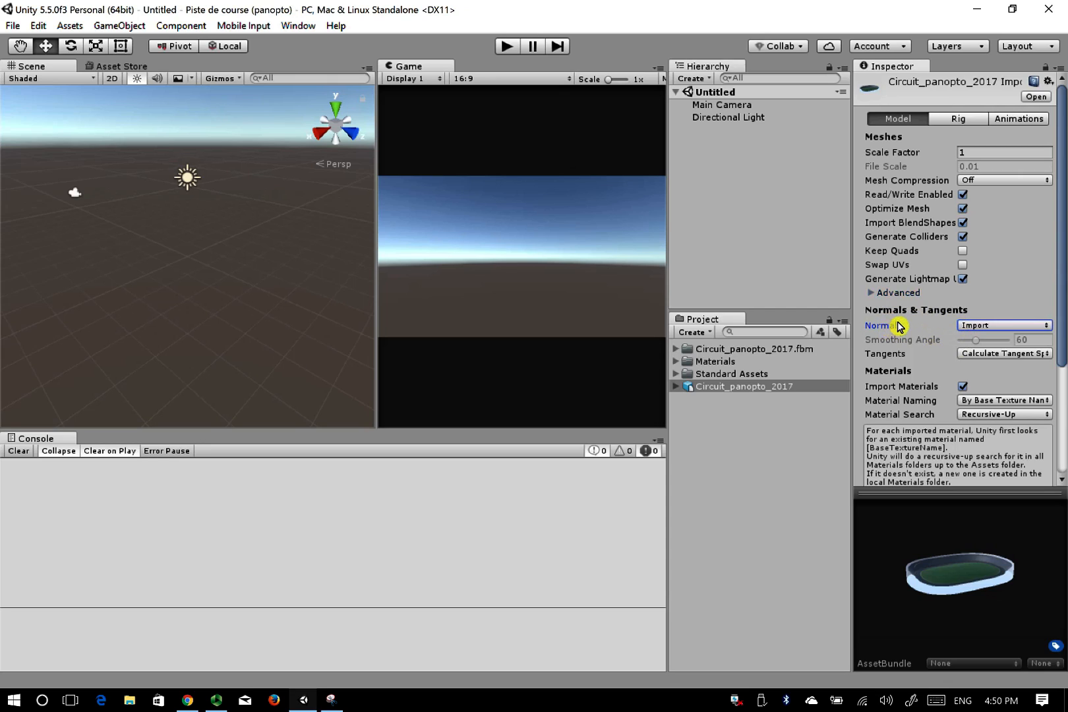
pyautogui.moveTo(968, 554); pyautogui.dragTo(823, 546)
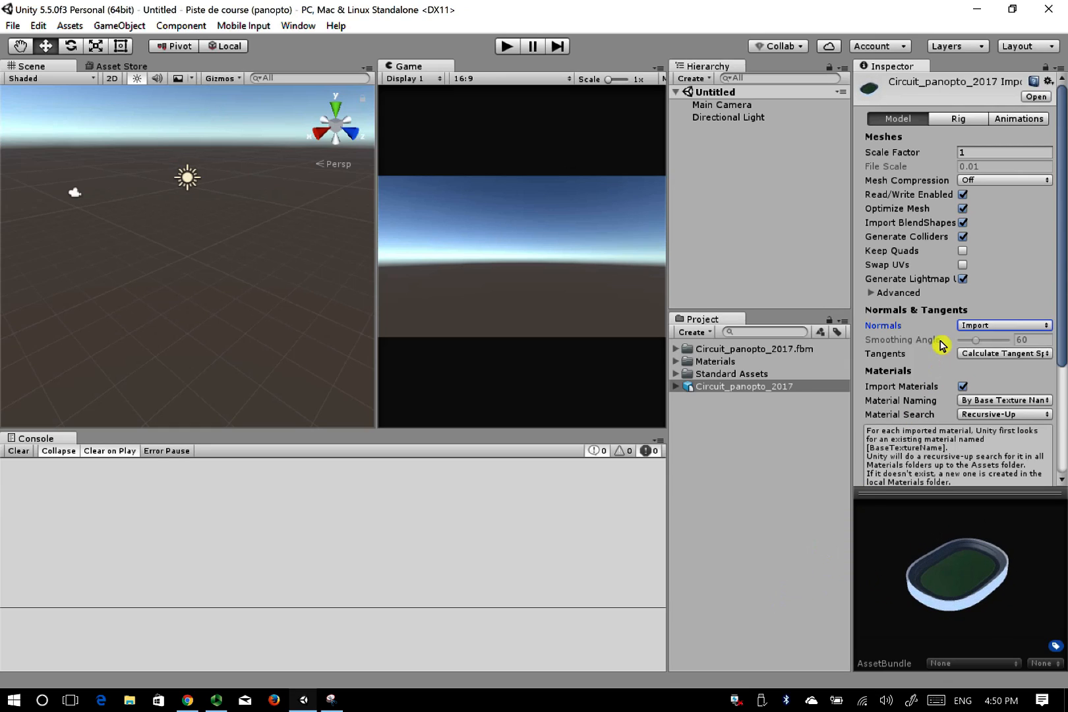
pyautogui.click(1011, 328)
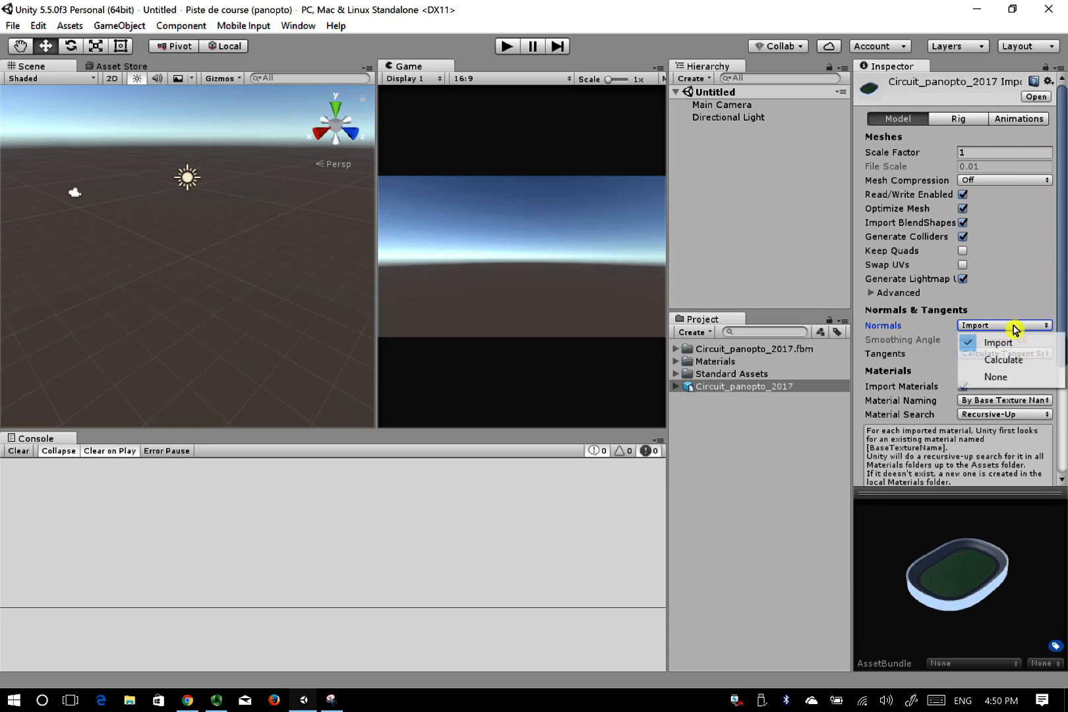
pyautogui.click(1030, 368)
pyautogui.click(989, 357)
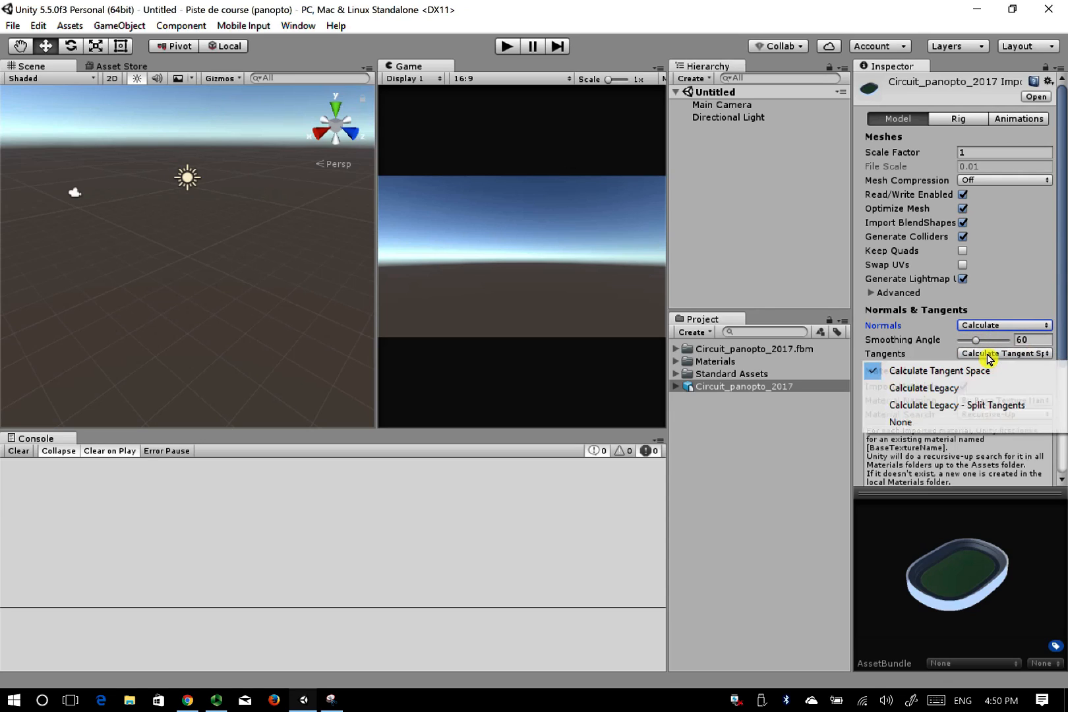
pyautogui.click(1059, 340)
pyautogui.moveTo(1059, 339); pyautogui.dragTo(1063, 447)
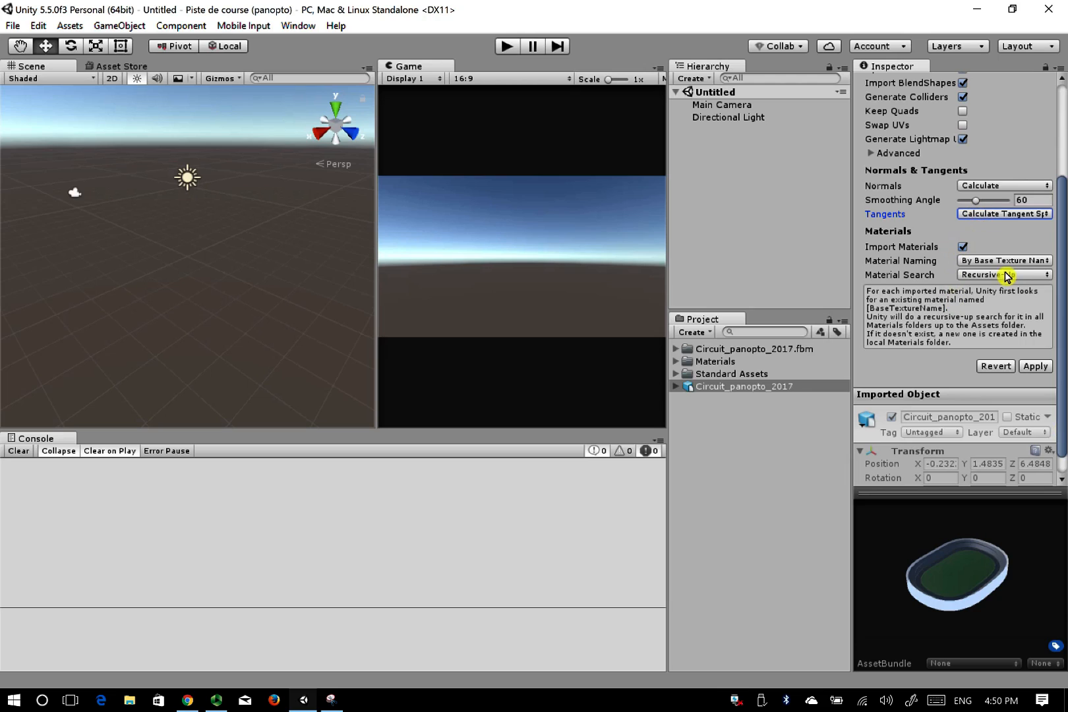
pyautogui.click(1036, 366)
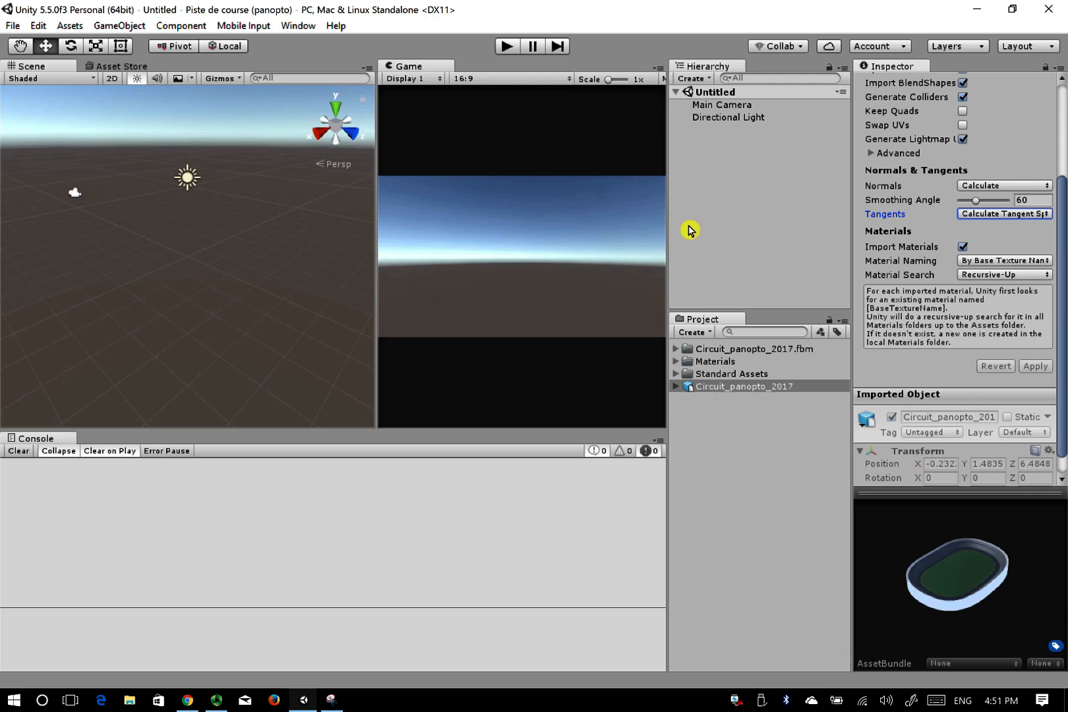
# Add the Circuit_panopto_2017 model to the scene hierarchy and delete that instance again
pyautogui.moveTo(695, 393); pyautogui.dragTo(753, 275)
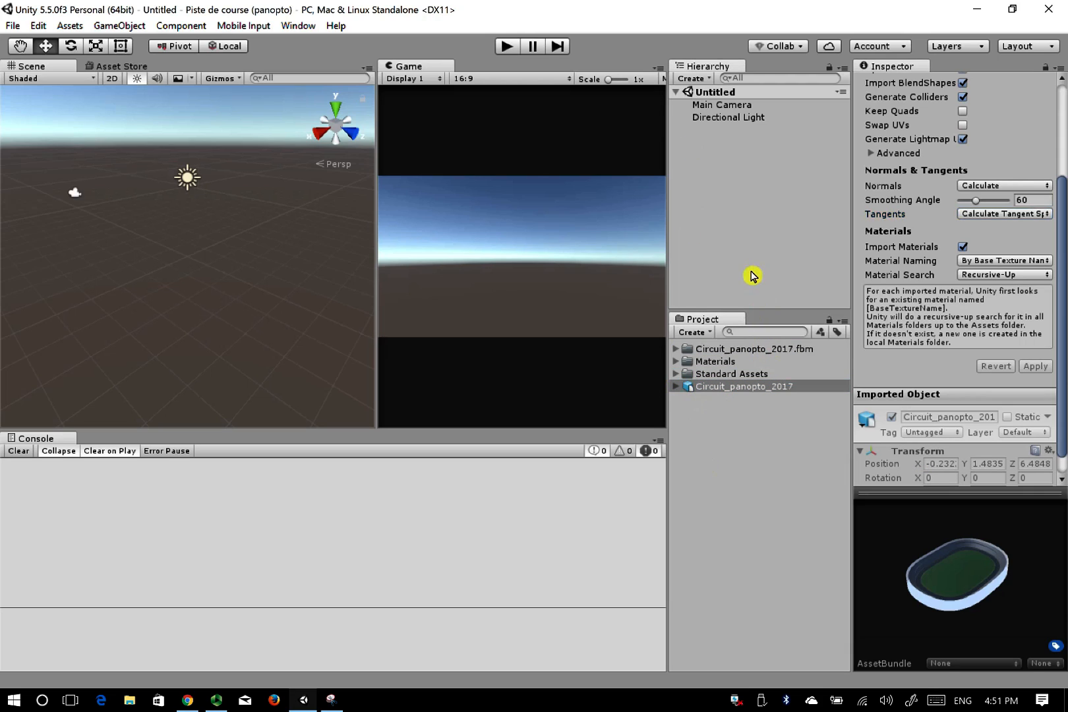
pyautogui.moveTo(688, 154); pyautogui.dragTo(725, 87)
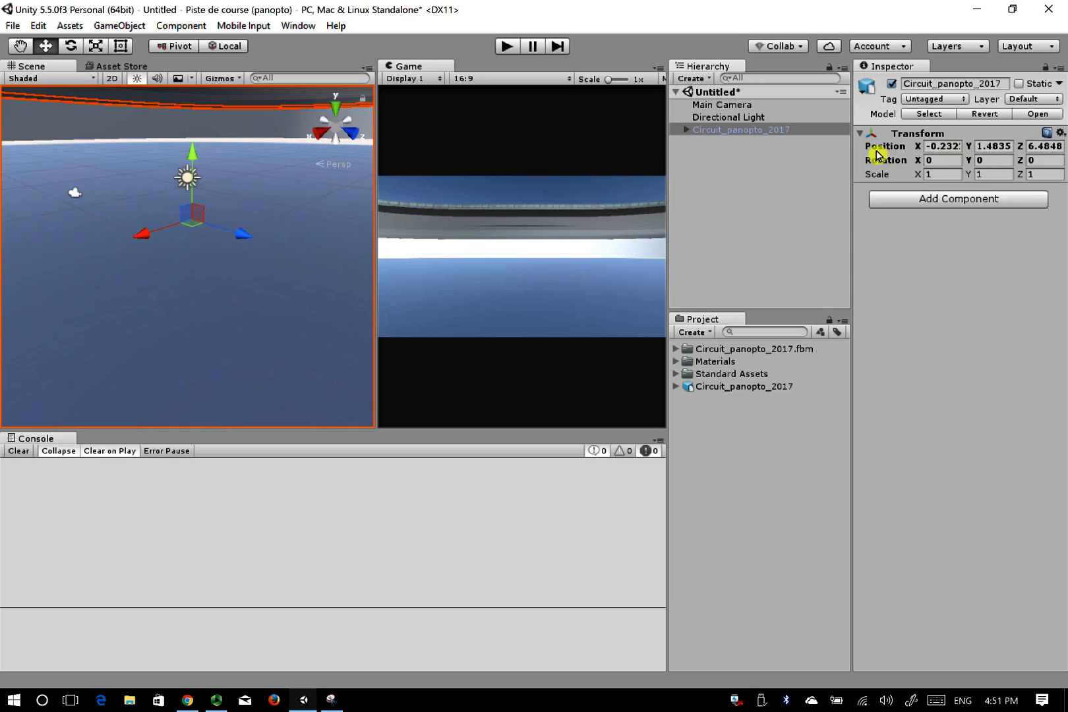
pyautogui.click(760, 132)
pyautogui.press('Delete')
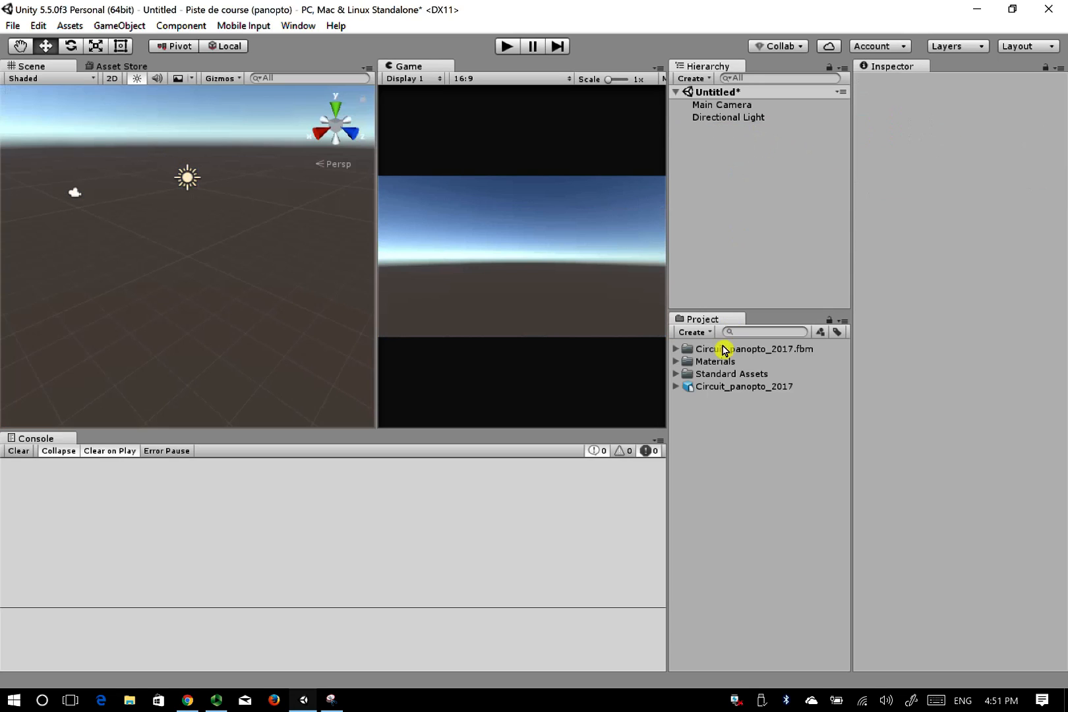
# Place the Circuit_panopto_2017 model directly in the Scene view and bring a straight section of its road into view
pyautogui.moveTo(720, 391); pyautogui.dragTo(242, 270)
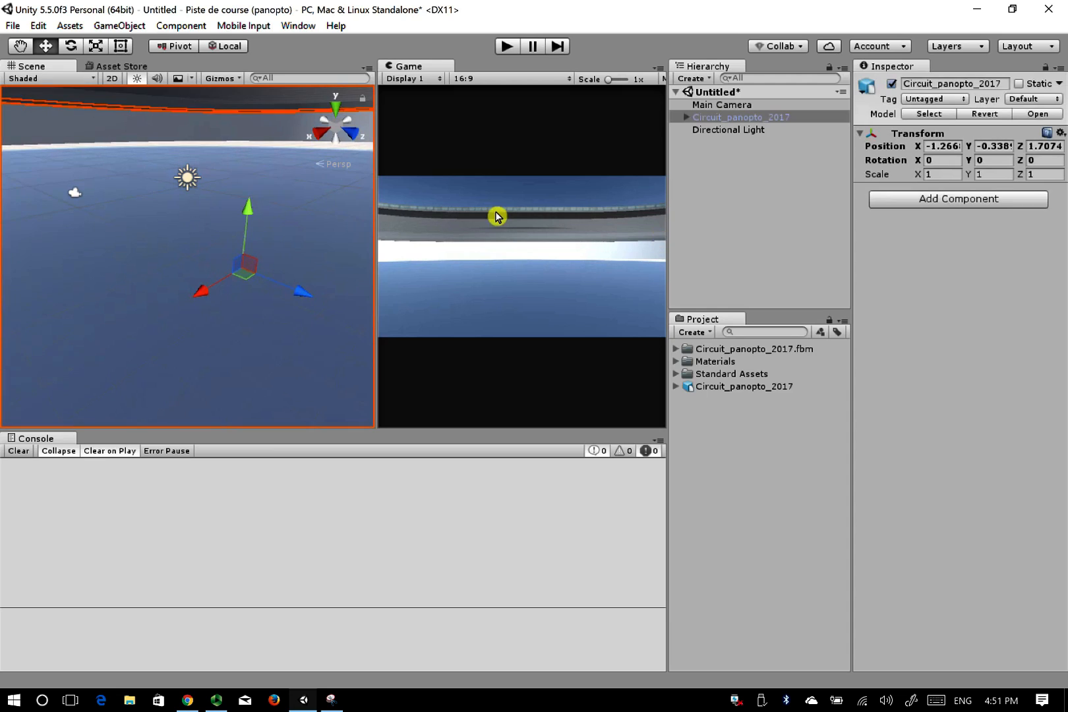
pyautogui.scroll(-12, 255, 324)
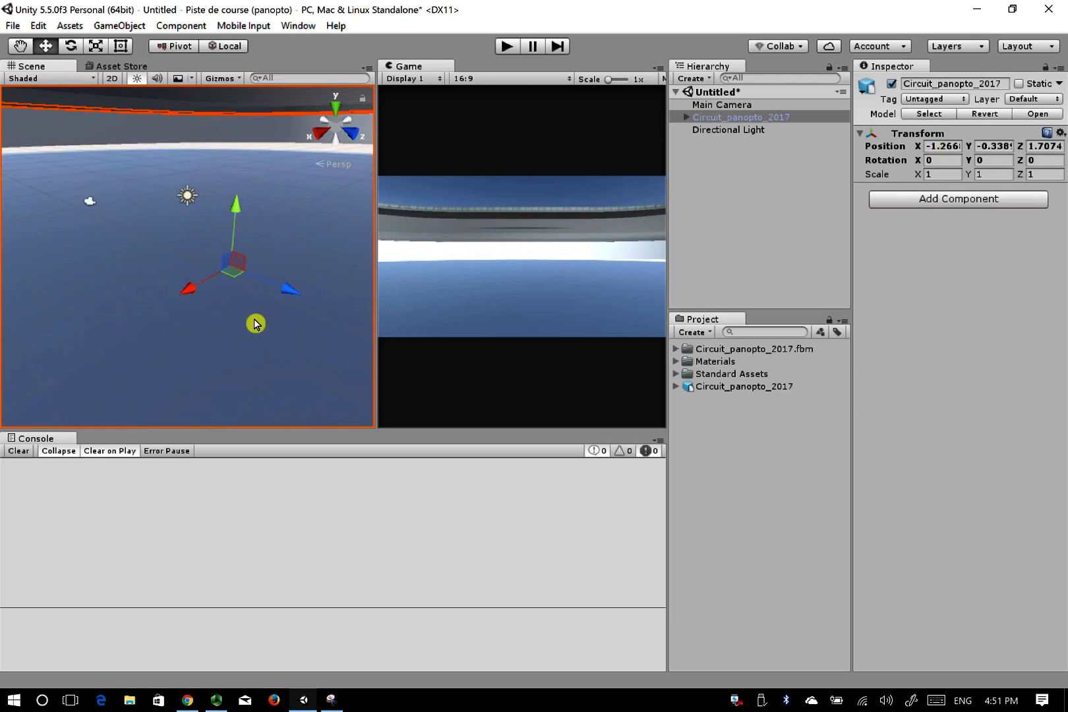
pyautogui.scroll(-5, 251, 313)
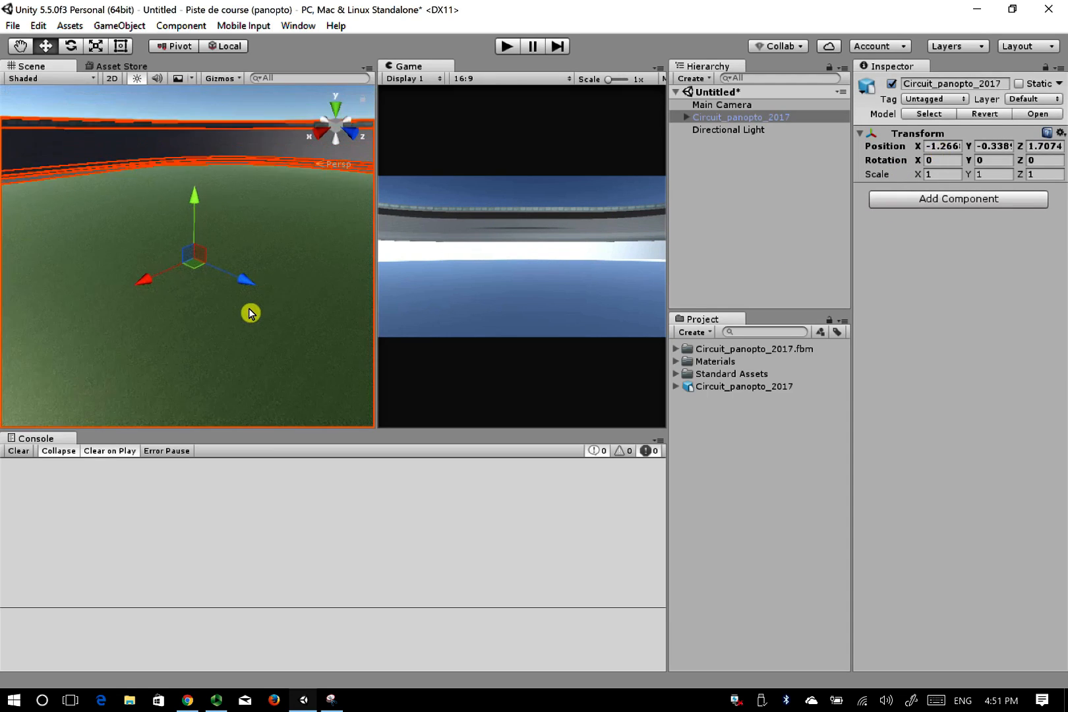
pyautogui.moveTo(251, 313); pyautogui.dragTo(453, 377, button='right')
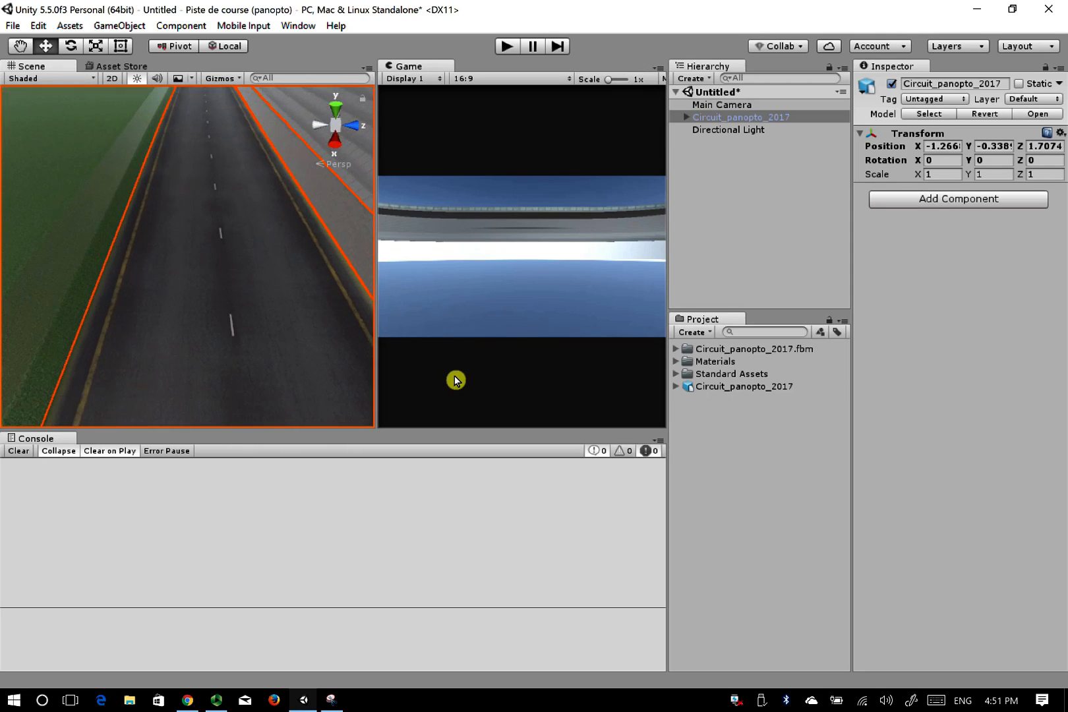
# Place the Car prefab from Standard Assets/Vehicles/Car/Prefabs on the road and set its Y rotation to -91.5
pyautogui.click(677, 374)
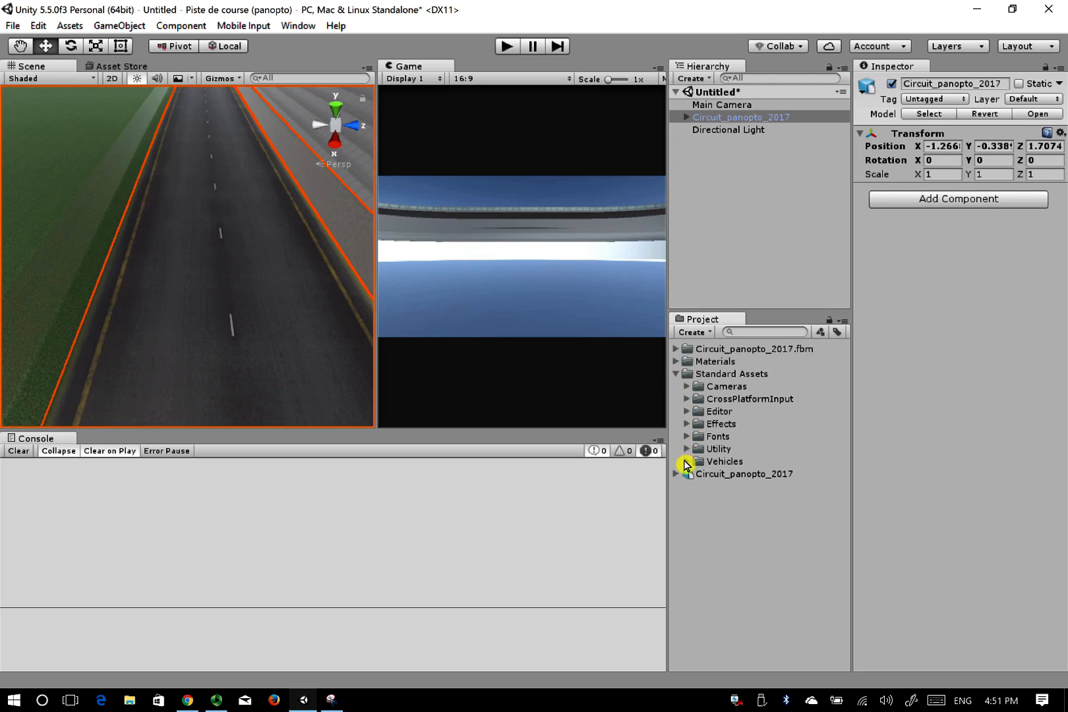
pyautogui.click(687, 461)
pyautogui.click(698, 486)
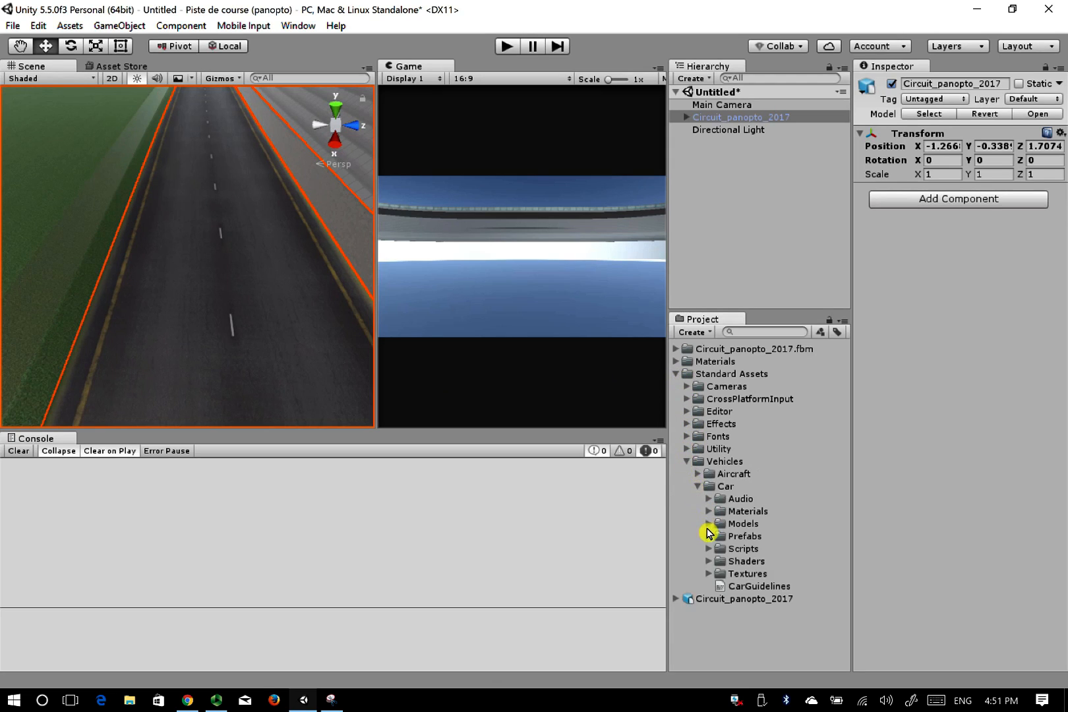
pyautogui.click(708, 537)
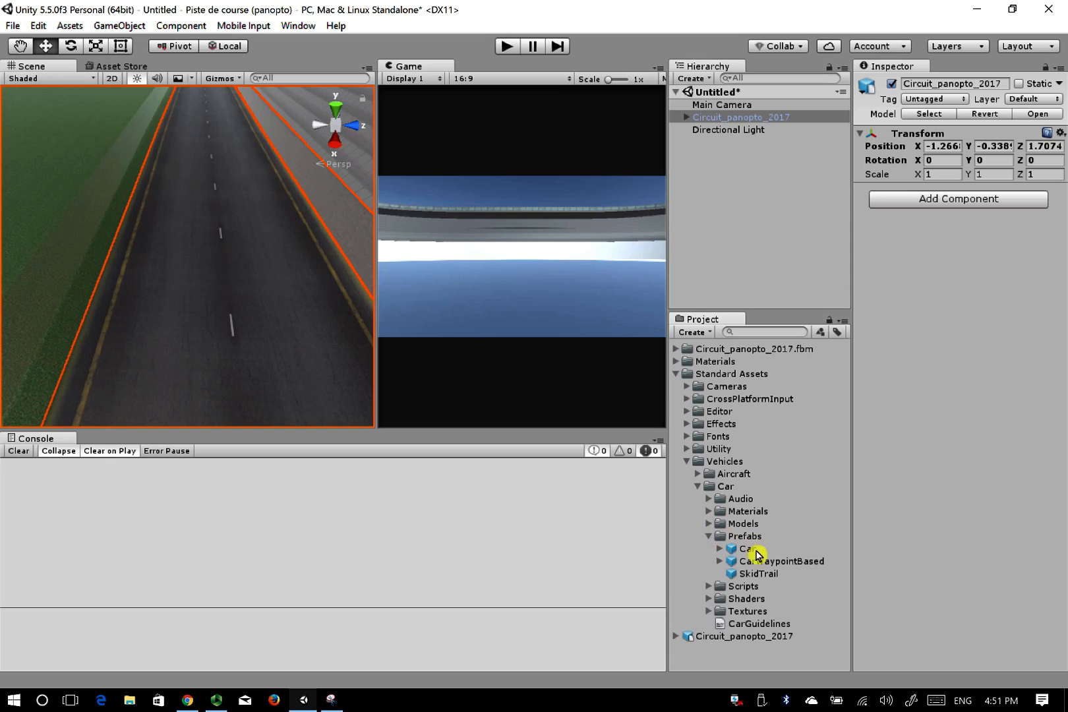
pyautogui.click(746, 550)
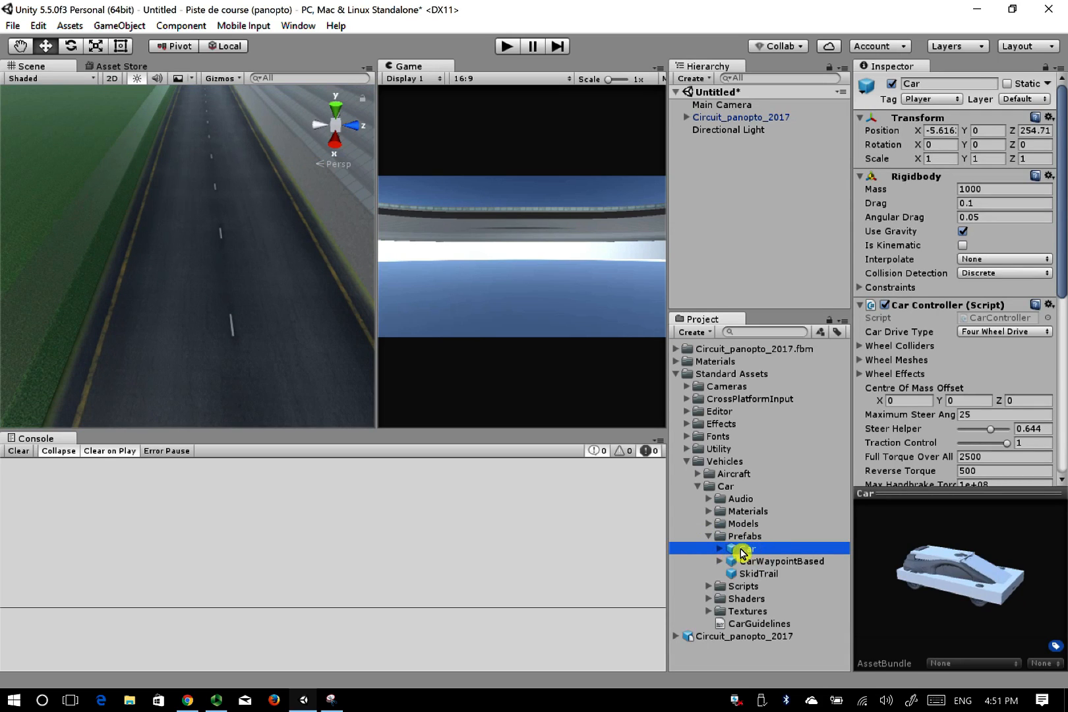
pyautogui.click(723, 374)
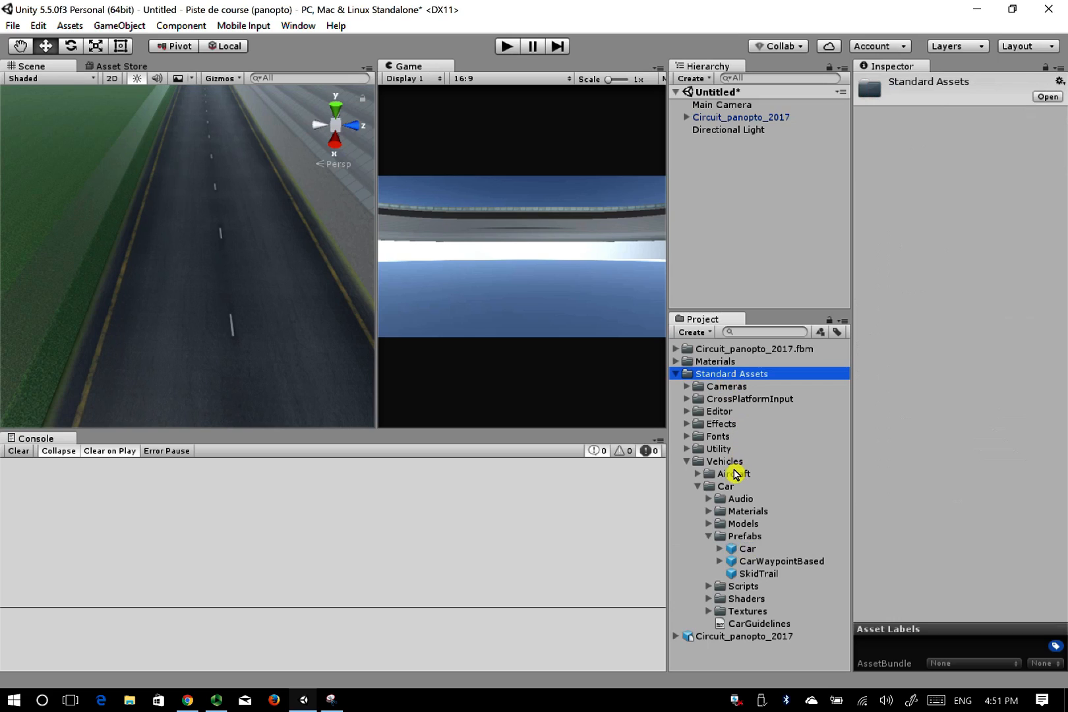
pyautogui.click(725, 463)
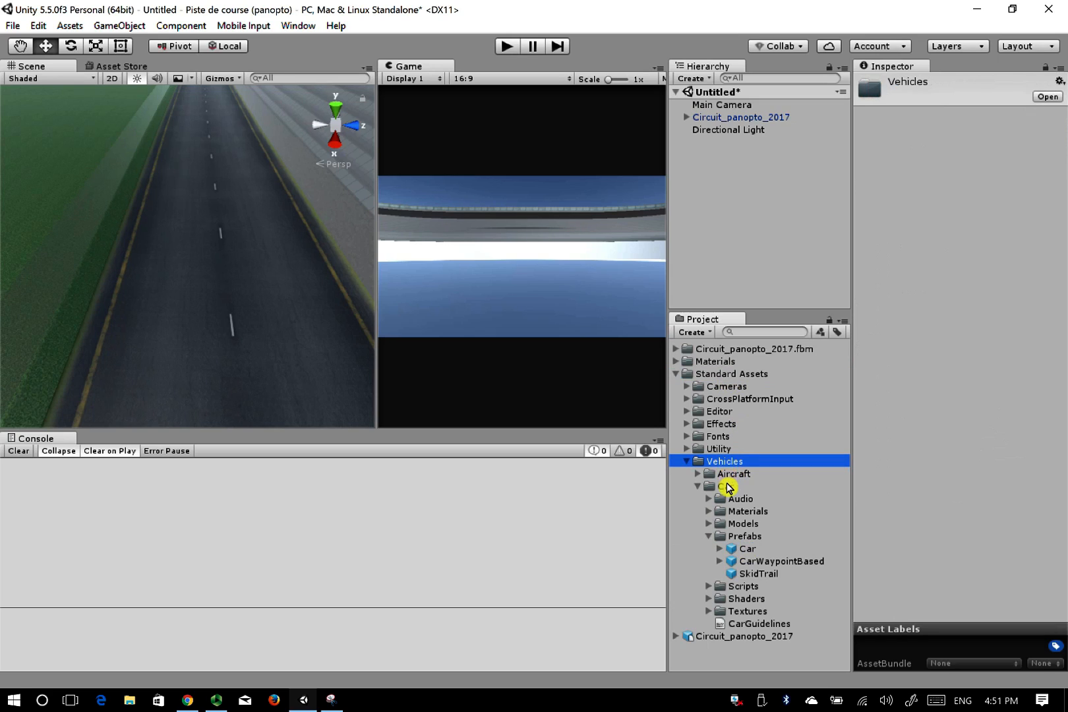
pyautogui.click(727, 488)
pyautogui.click(744, 535)
pyautogui.click(747, 551)
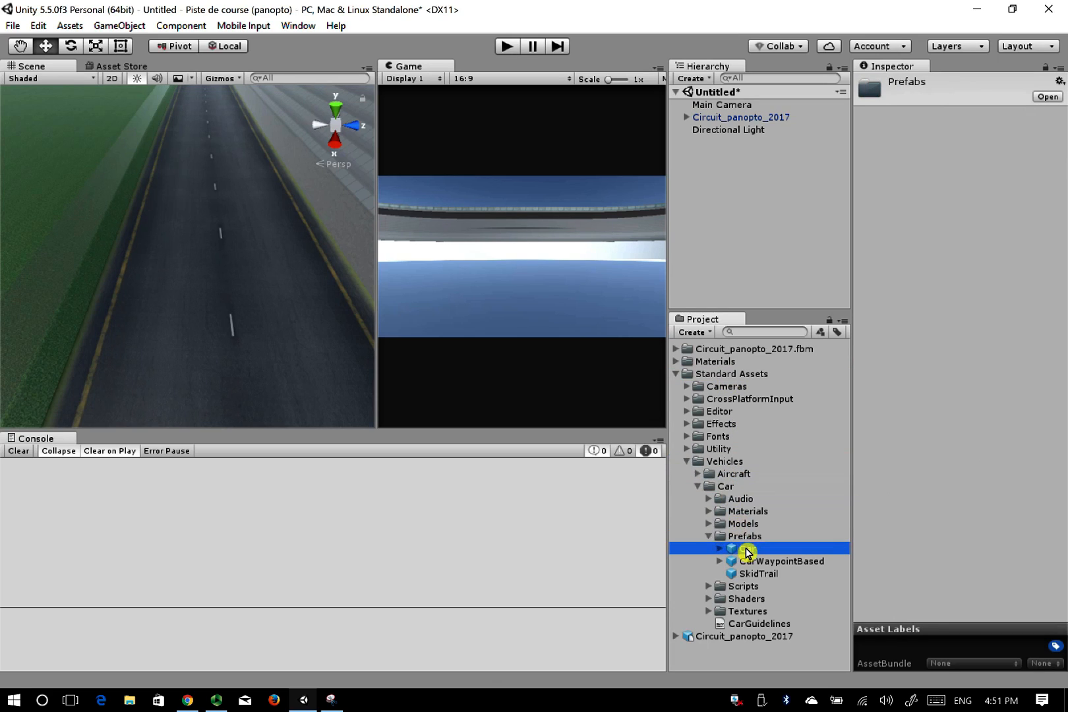
pyautogui.moveTo(747, 551); pyautogui.dragTo(197, 304)
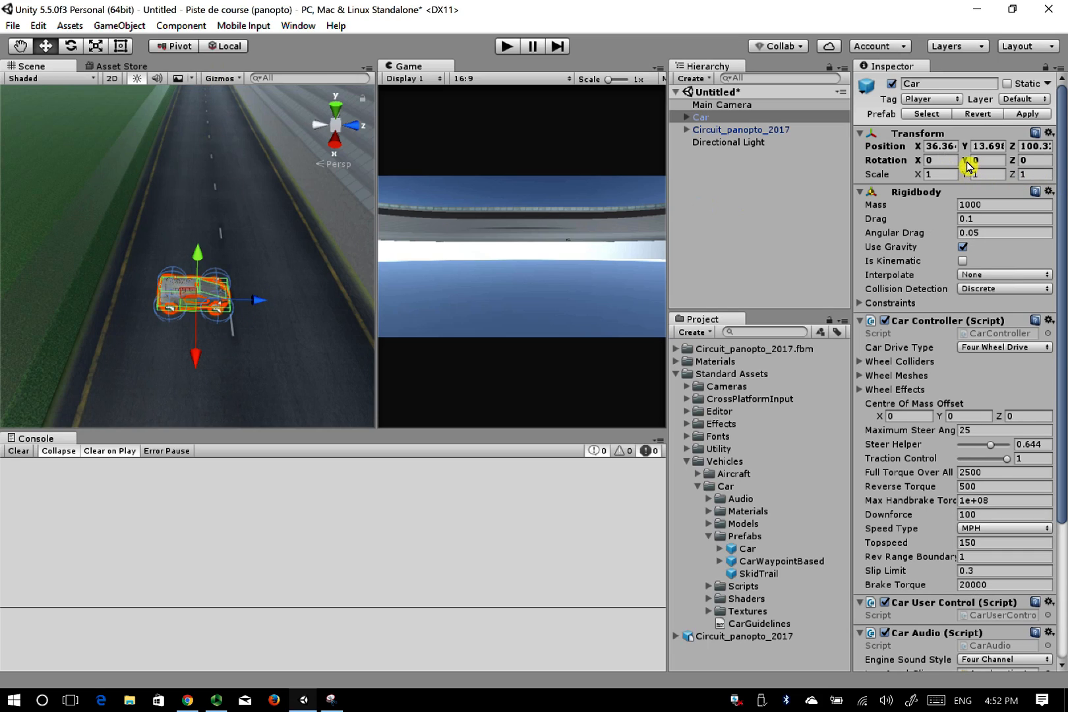
pyautogui.moveTo(967, 166); pyautogui.dragTo(692, 150)
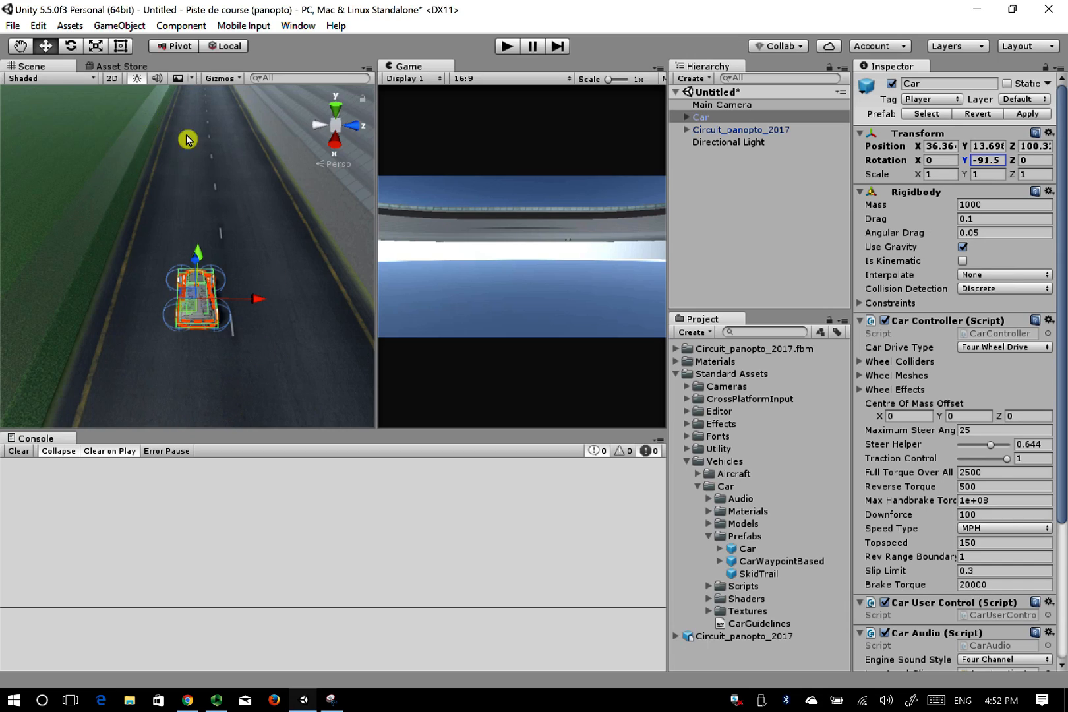
pyautogui.click(771, 163)
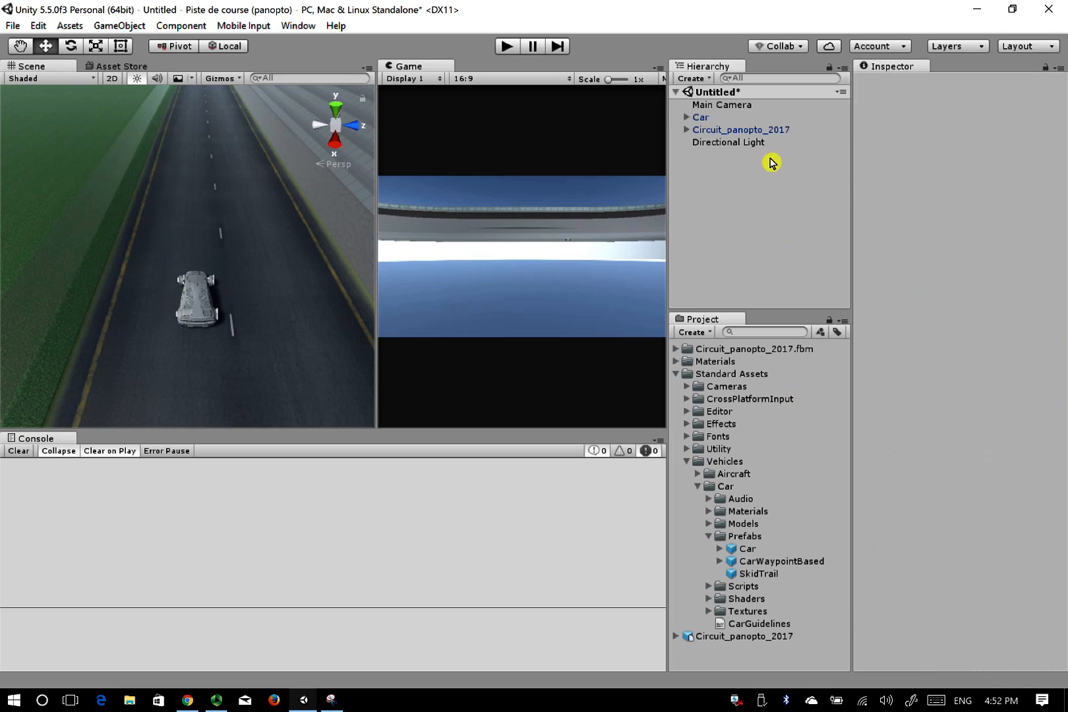
# Replace the Main Camera with the MultipurposeCameraRig prefab from Standard Assets/Cameras/Prefabs in the scene hierarchy
pyautogui.click(722, 104)
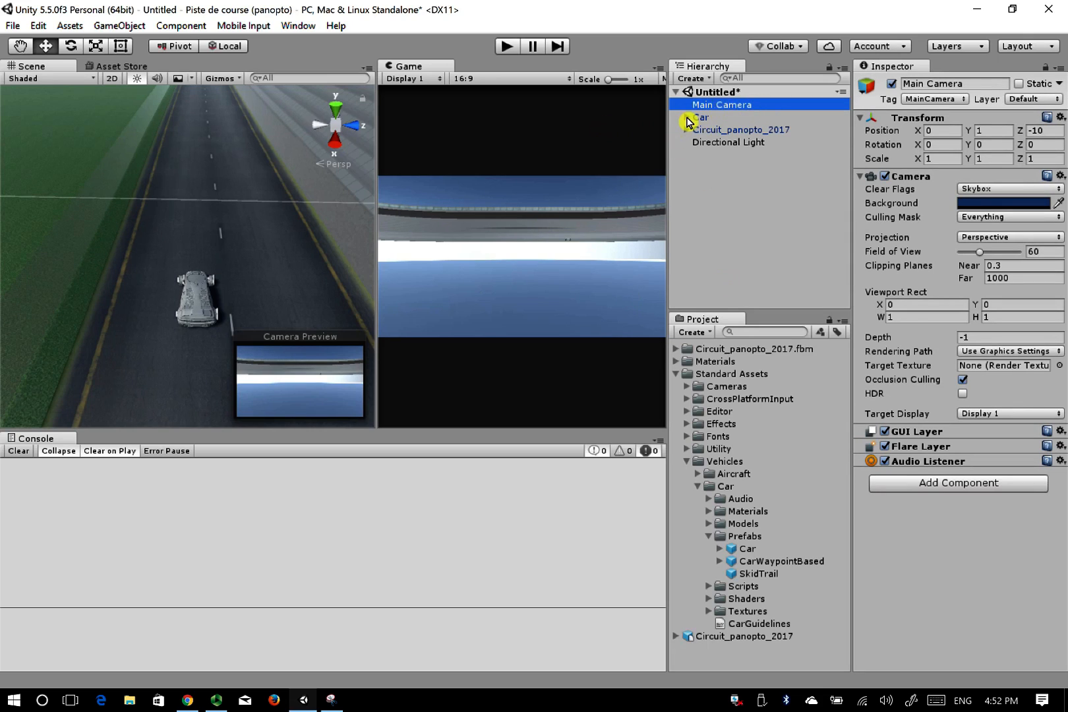
pyautogui.press('Delete')
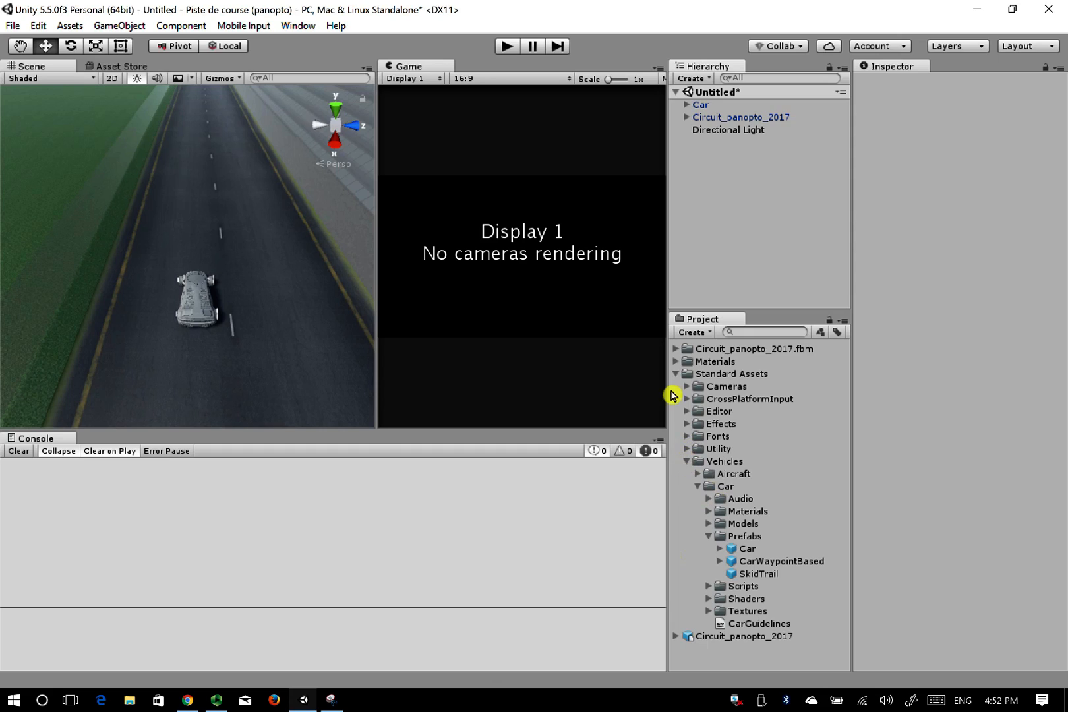
pyautogui.click(686, 463)
pyautogui.click(698, 374)
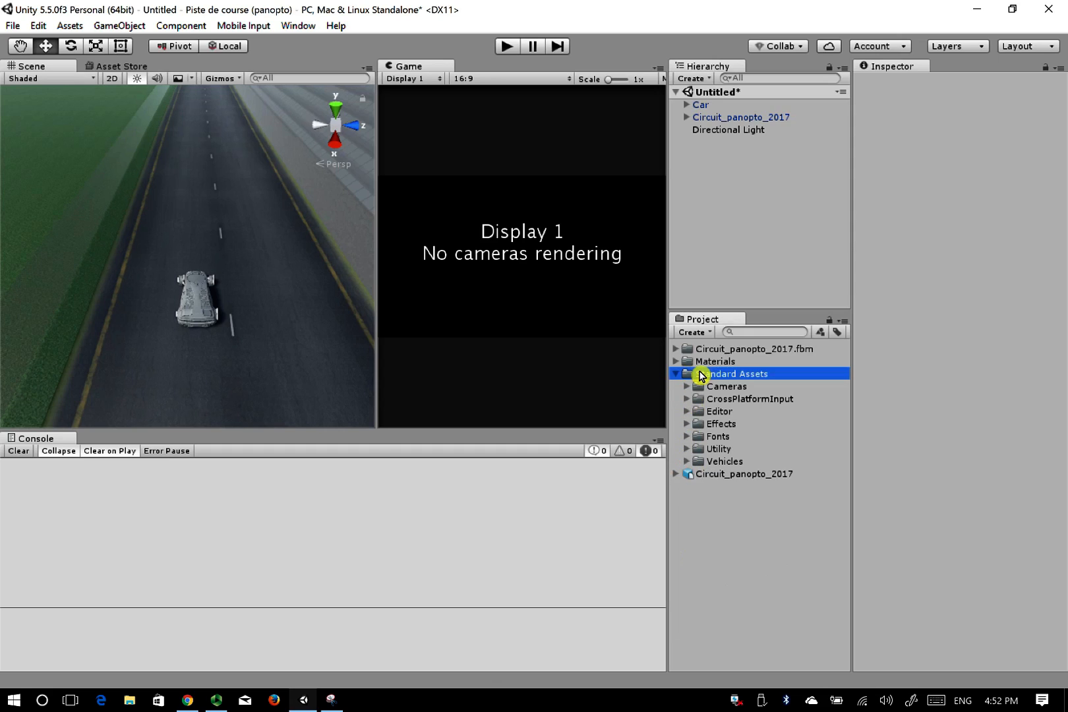
pyautogui.click(684, 389)
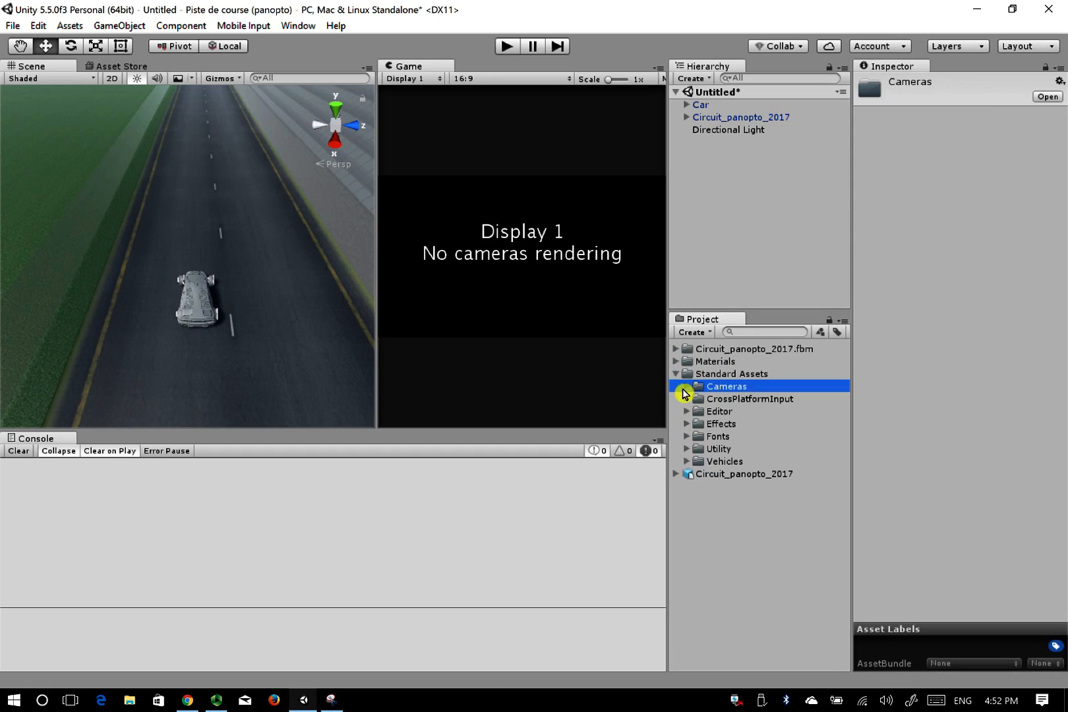
pyautogui.click(686, 387)
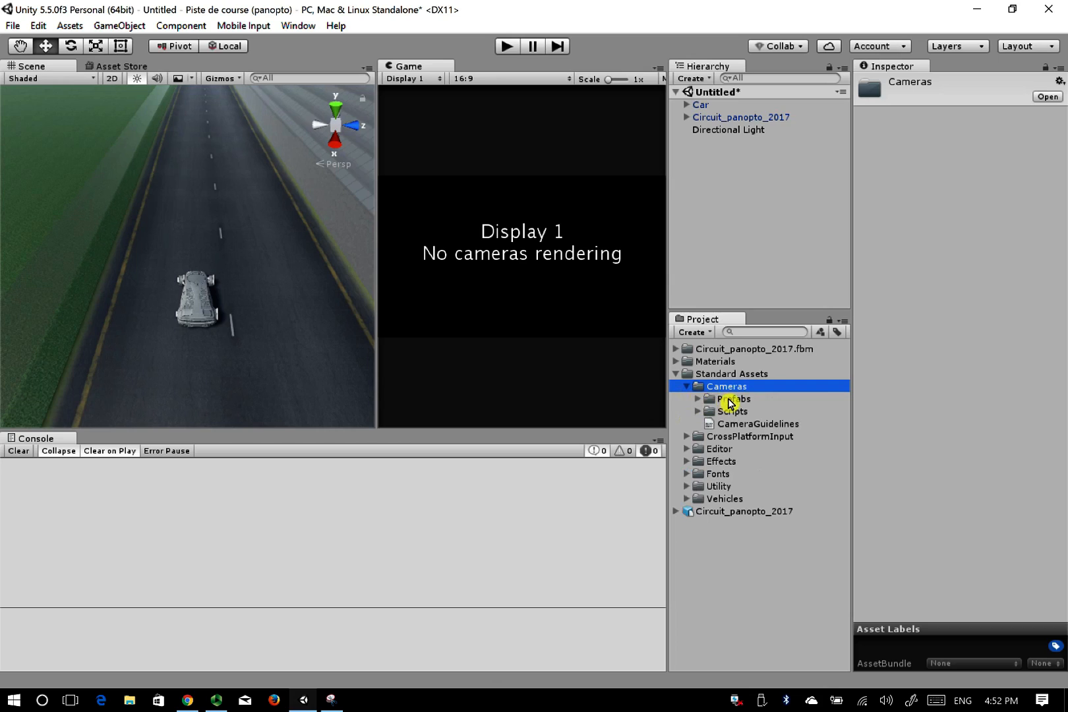
pyautogui.click(699, 399)
pyautogui.click(696, 399)
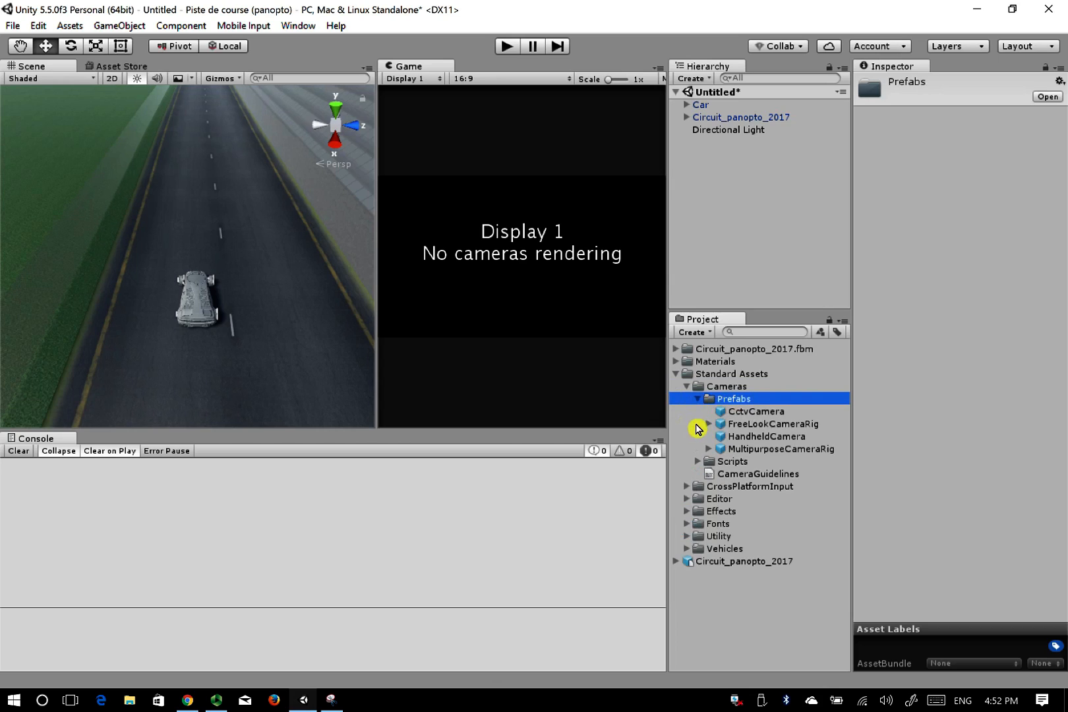
pyautogui.click(763, 451)
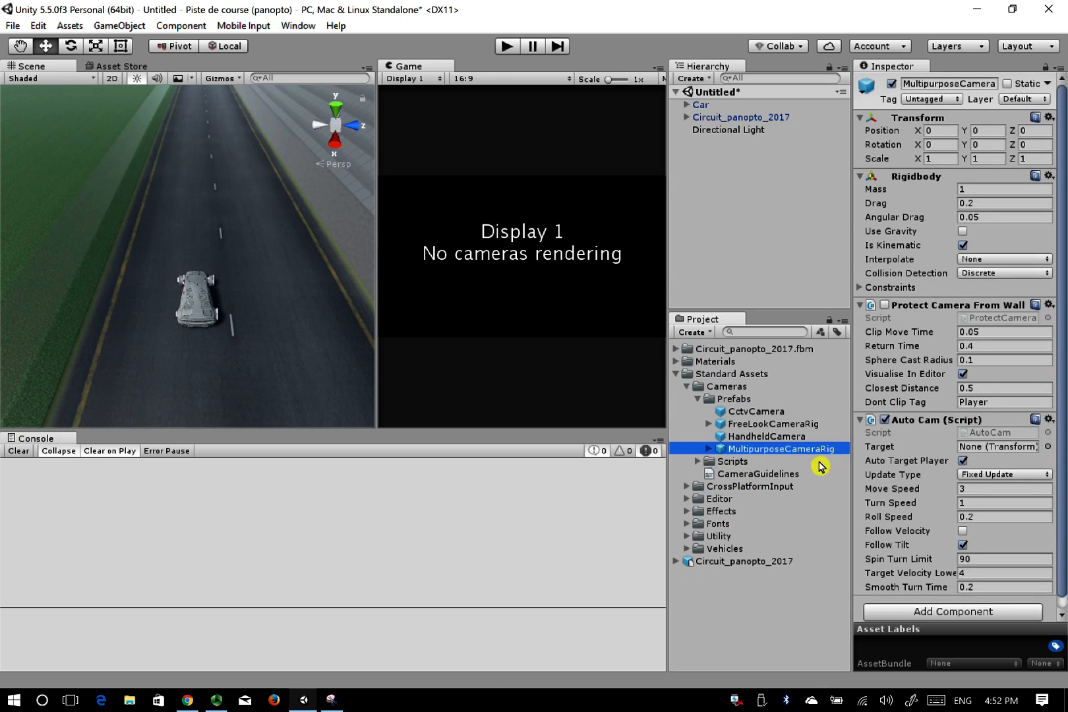
pyautogui.moveTo(776, 450); pyautogui.dragTo(719, 204)
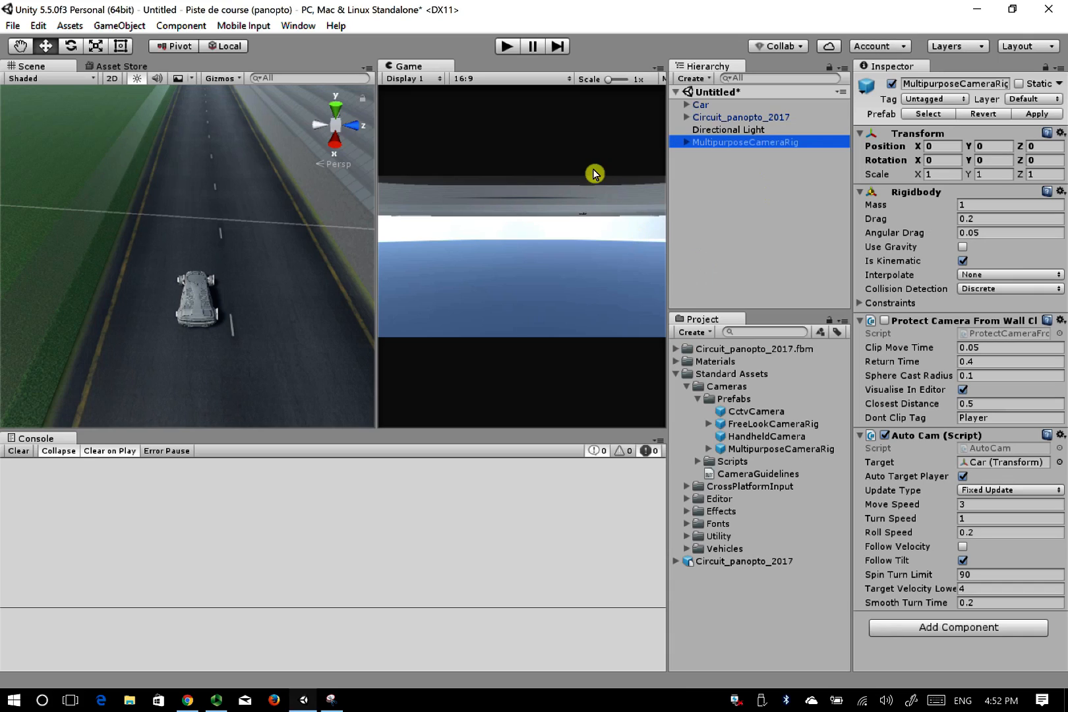
# Play the scene to test-drive the car along the track, lowering the speaker volume during the run
pyautogui.click(506, 47)
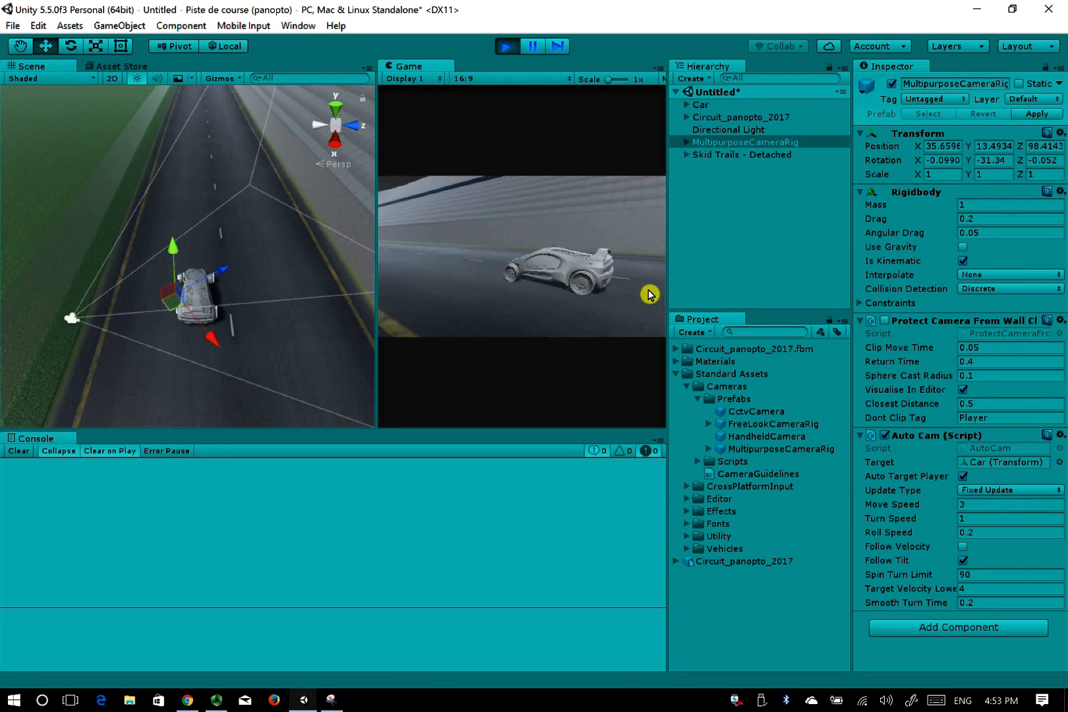
pyautogui.press('Up')
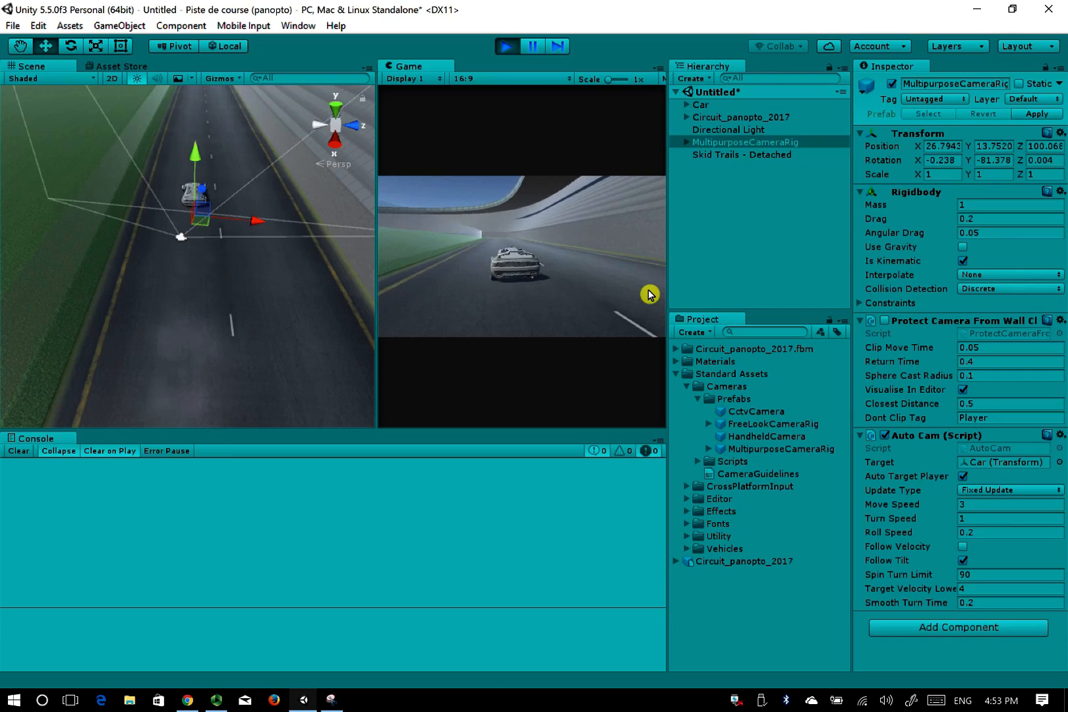
pyautogui.click(886, 700)
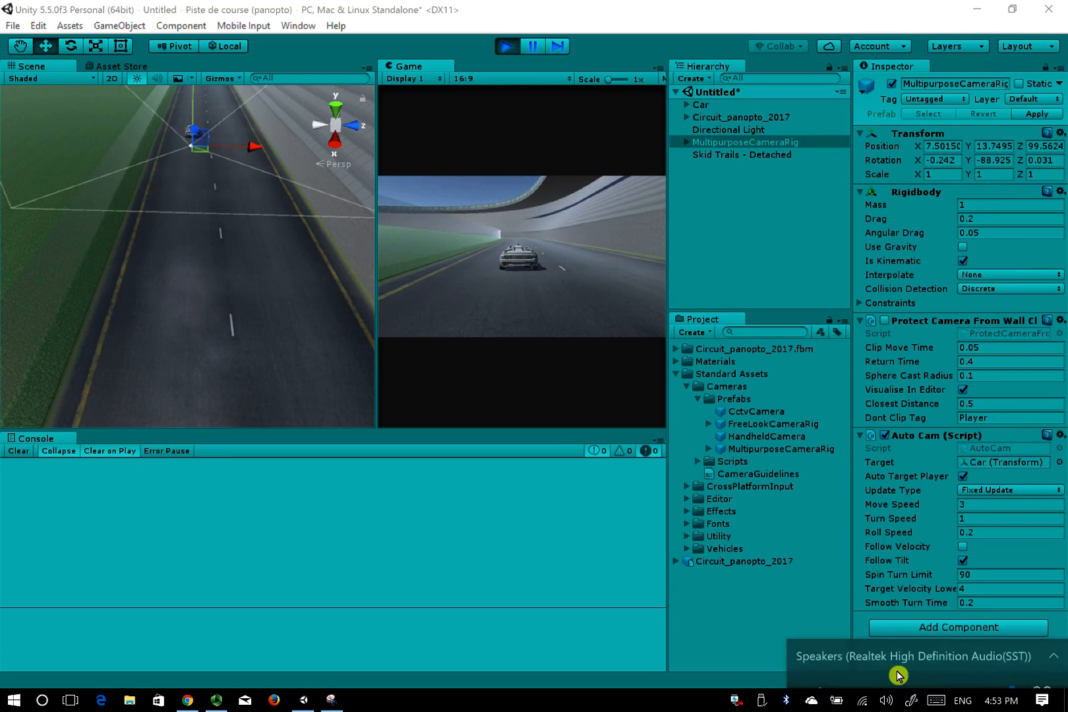
pyautogui.click(862, 668)
pyautogui.click(645, 359)
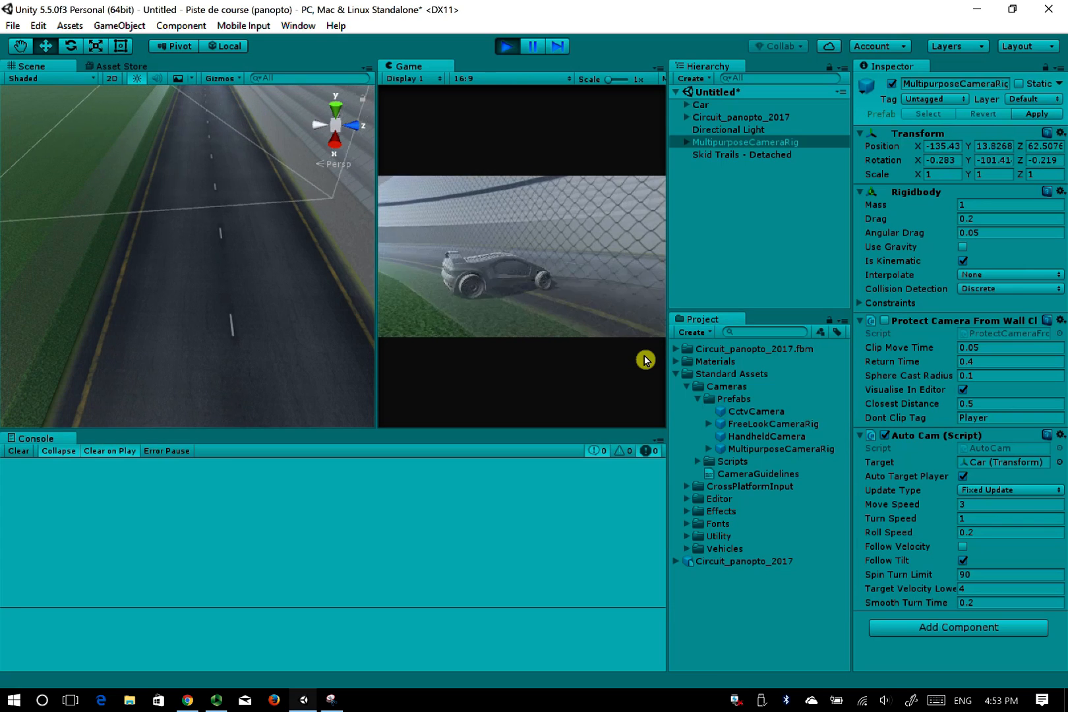
# Stop the play test and set the MultipurposeCameraRig's Auto Cam Move Speed to 20 and Turn Speed to 16
pyautogui.click(507, 46)
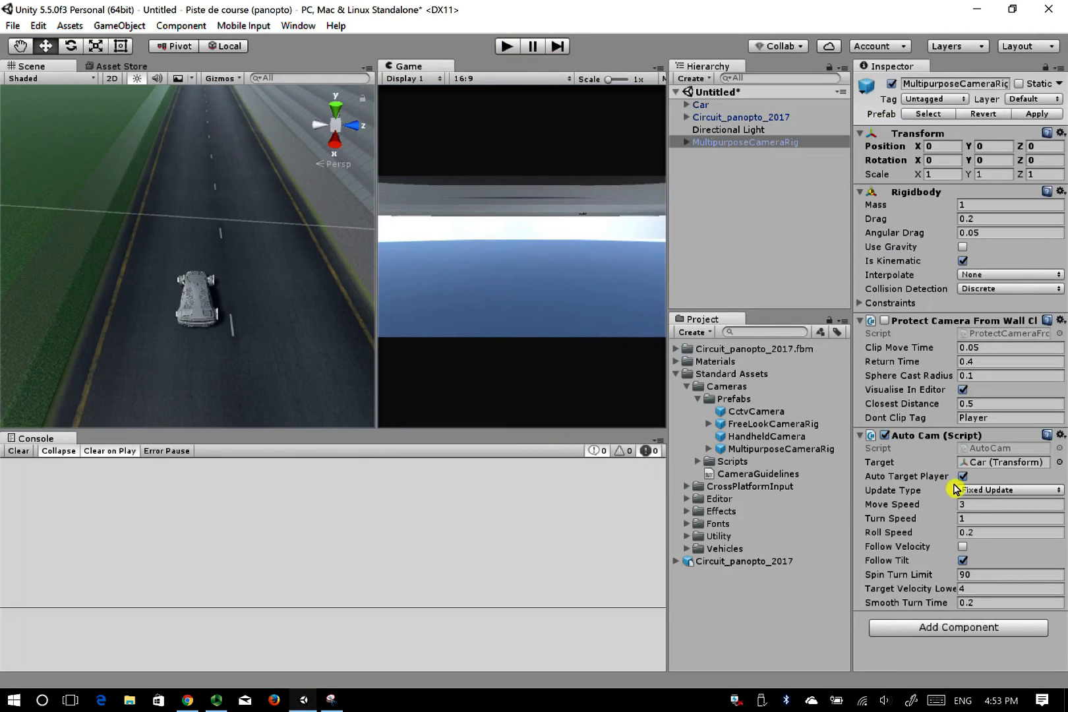
pyautogui.click(742, 144)
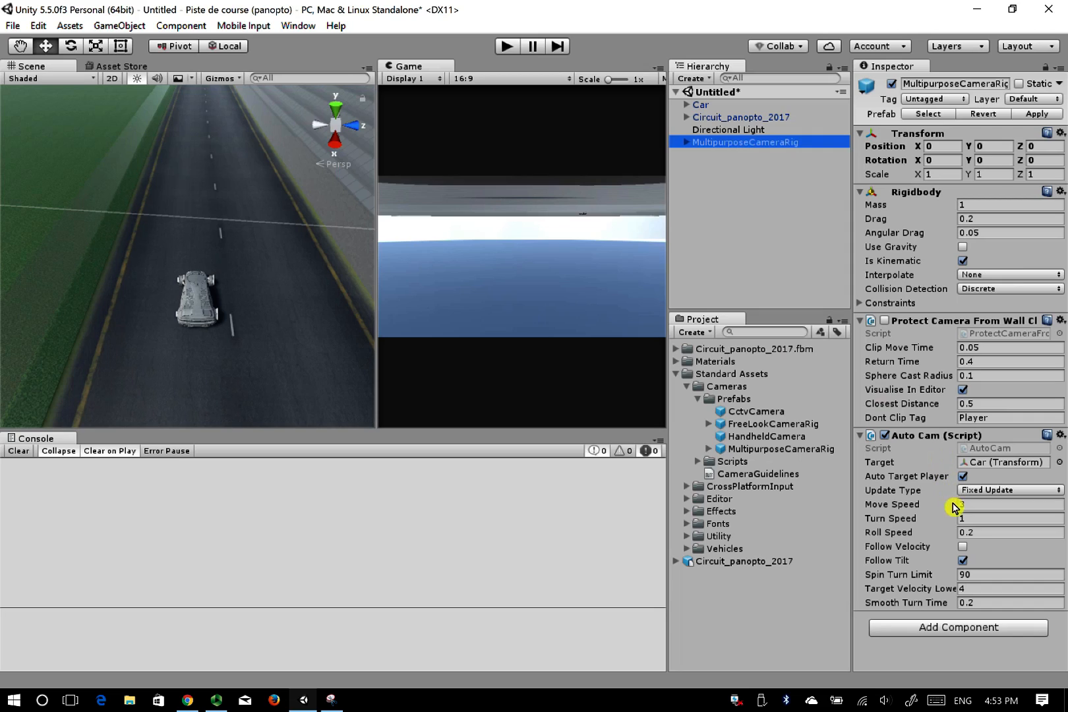
pyautogui.click(984, 505)
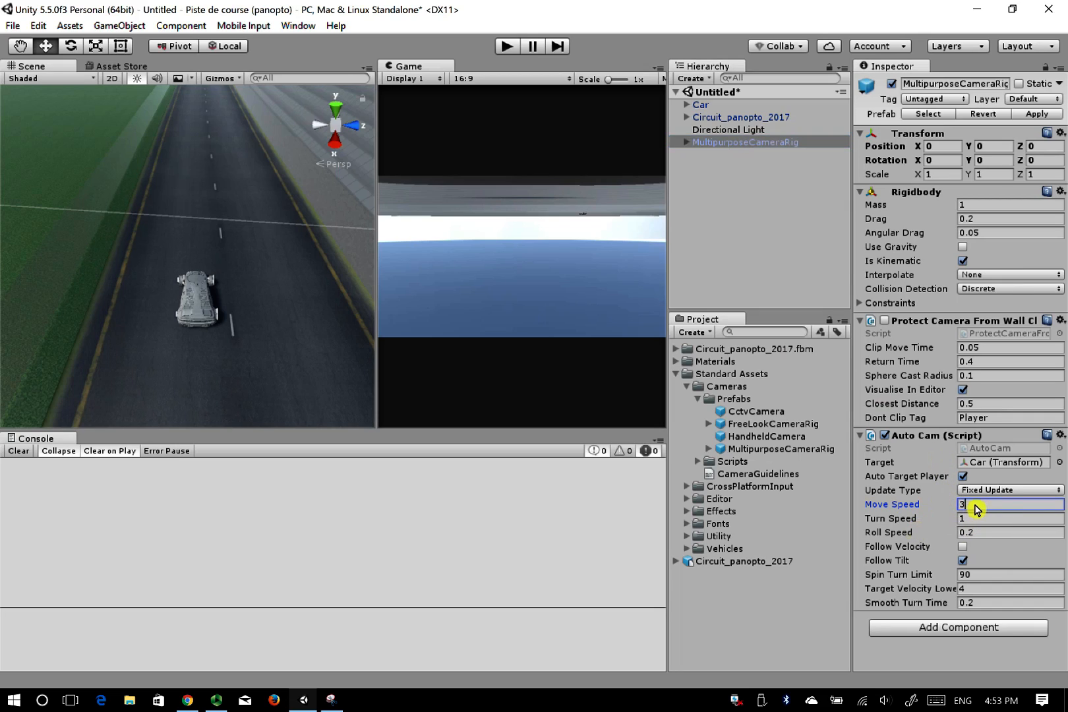
pyautogui.press('BackSpace')
pyautogui.write('20')
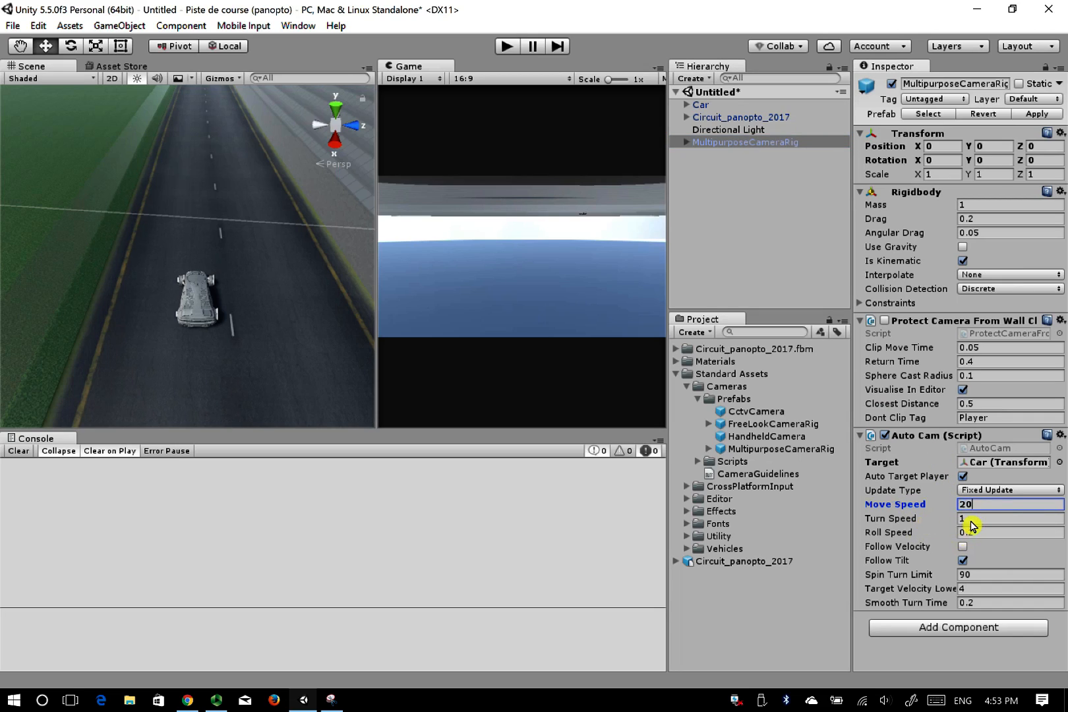
pyautogui.press('Tab')
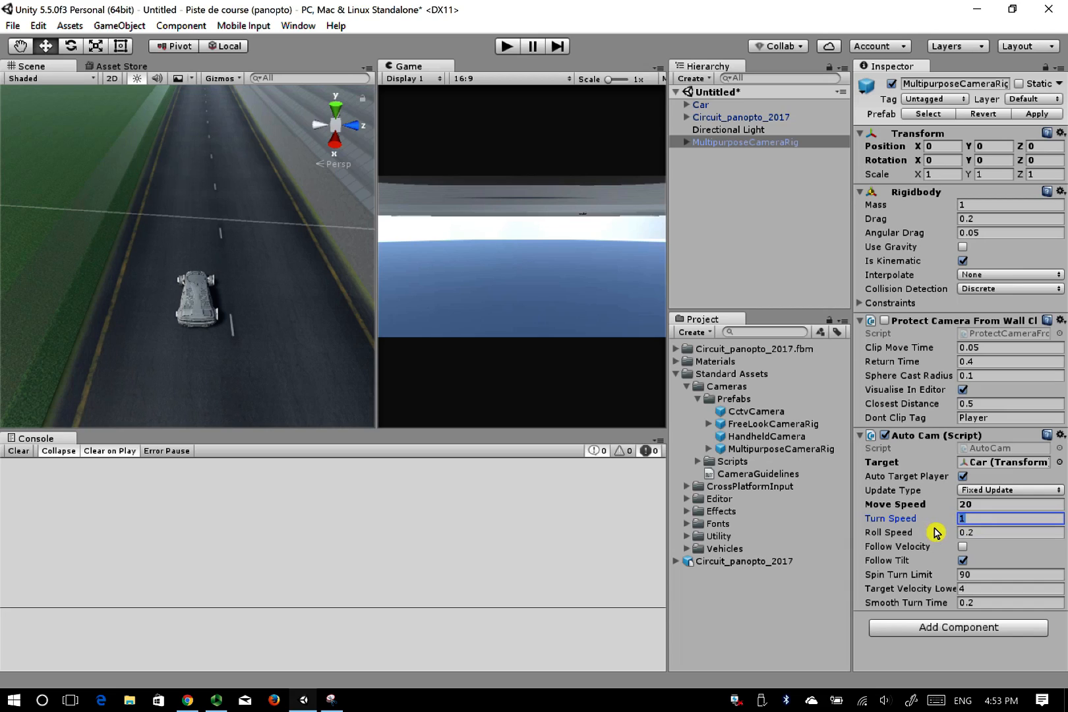
pyautogui.write('16')
pyautogui.click(996, 504)
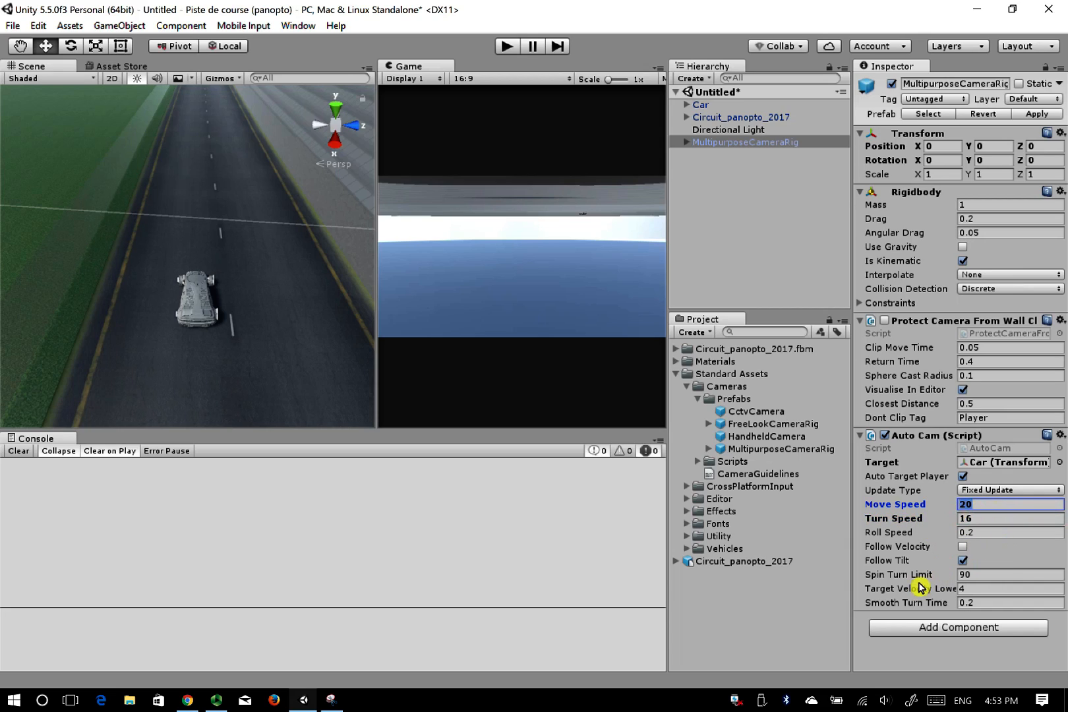
# Disable Auto Target Player in the MultipurposeCameraRig's Auto Cam script and check that its Target is the Car
pyautogui.click(966, 463)
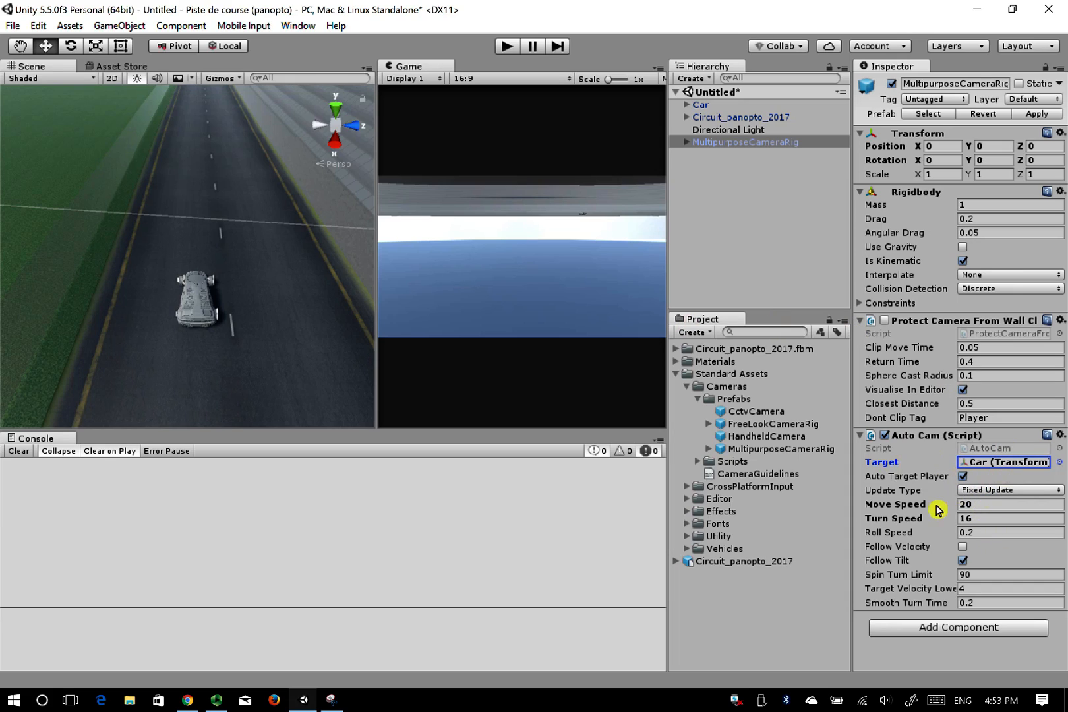
pyautogui.click(912, 477)
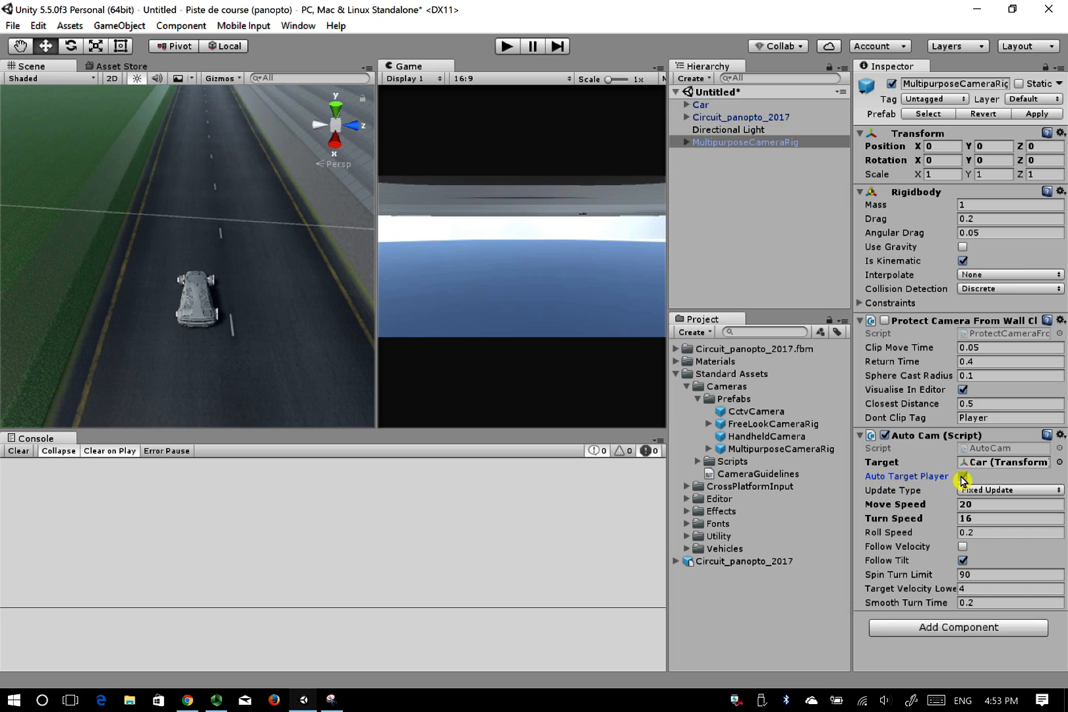
pyautogui.click(976, 463)
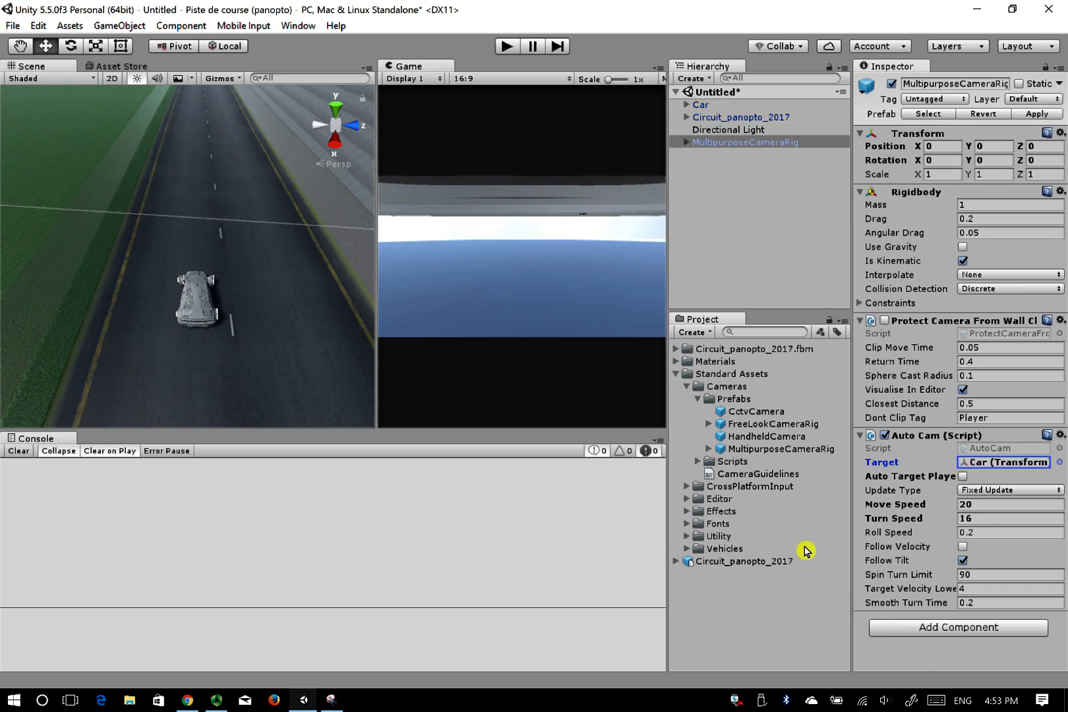
# Play the scene to test how the follow camera tracks the car while steering both ways along the track
pyautogui.click(498, 48)
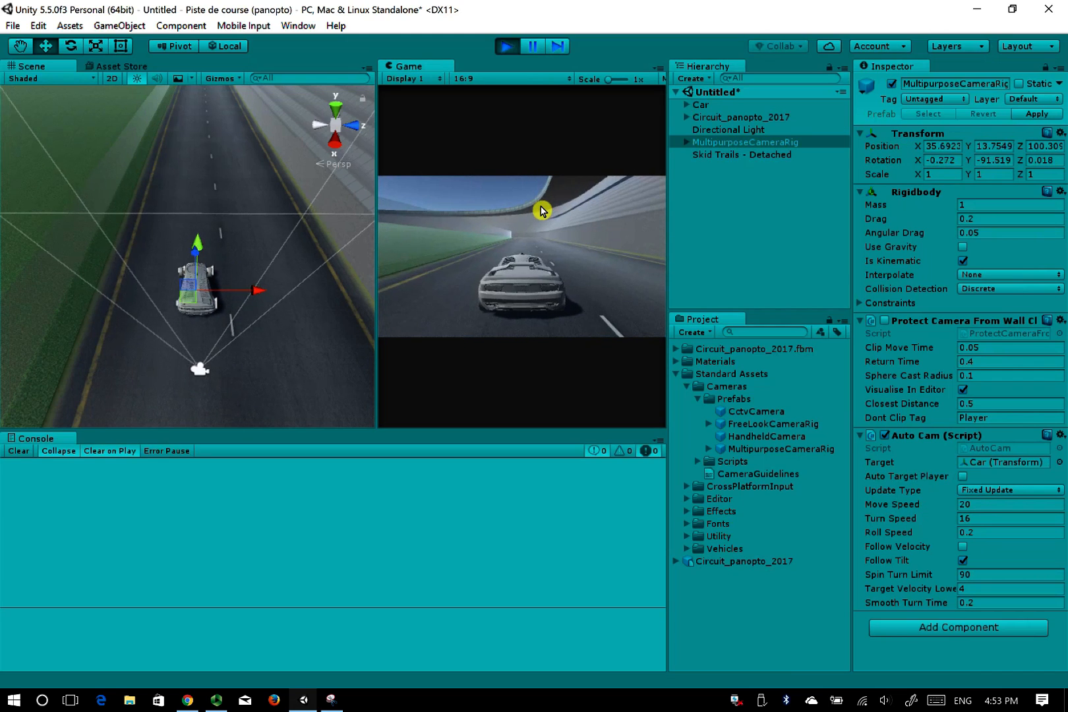
pyautogui.press('Up')
pyautogui.press('Right')
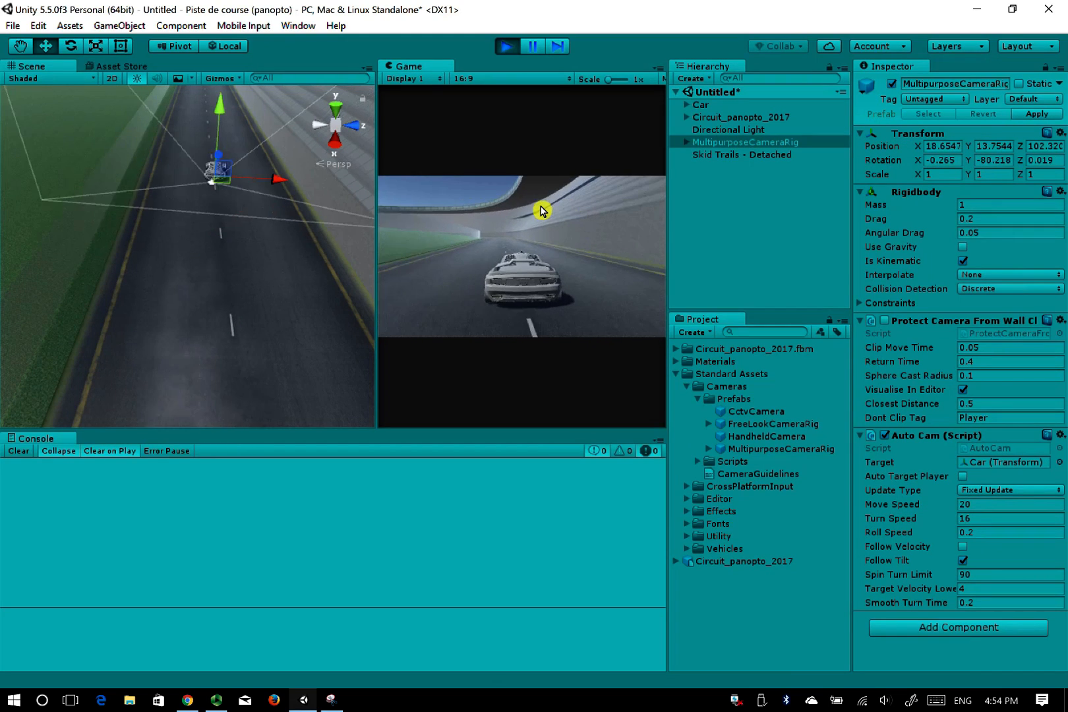
pyautogui.press('Left')
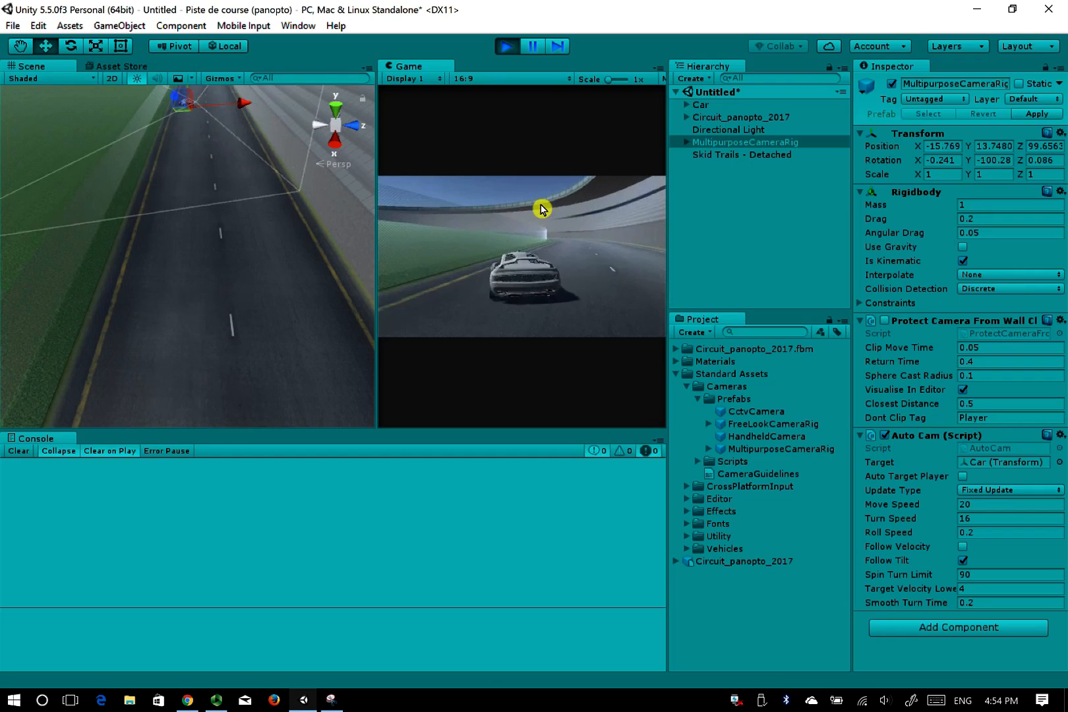
pyautogui.press('Right')
pyautogui.press('Left')
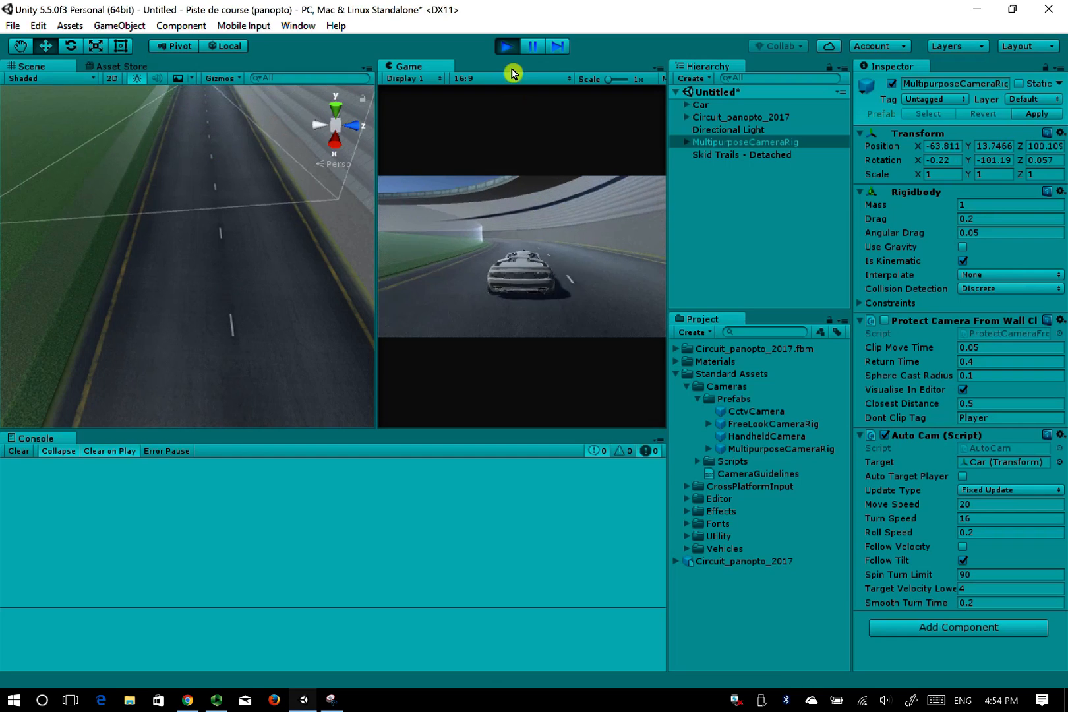
pyautogui.click(507, 46)
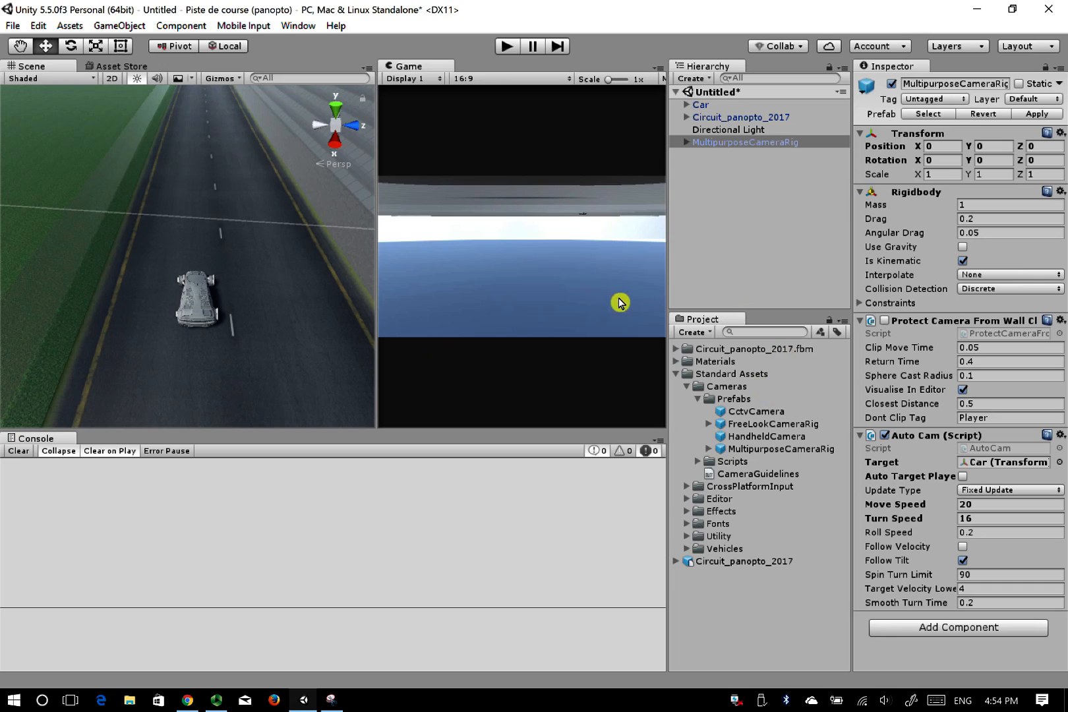
# Move MultipurposeCameraRig onto the track at about X 17.7, Y 14.9, Z 98.9, set its Y rotation to 59.52, and test it in Play mode
pyautogui.moveTo(669, 335); pyautogui.dragTo(671, 335)
pyautogui.scroll(-8, 264, 323)
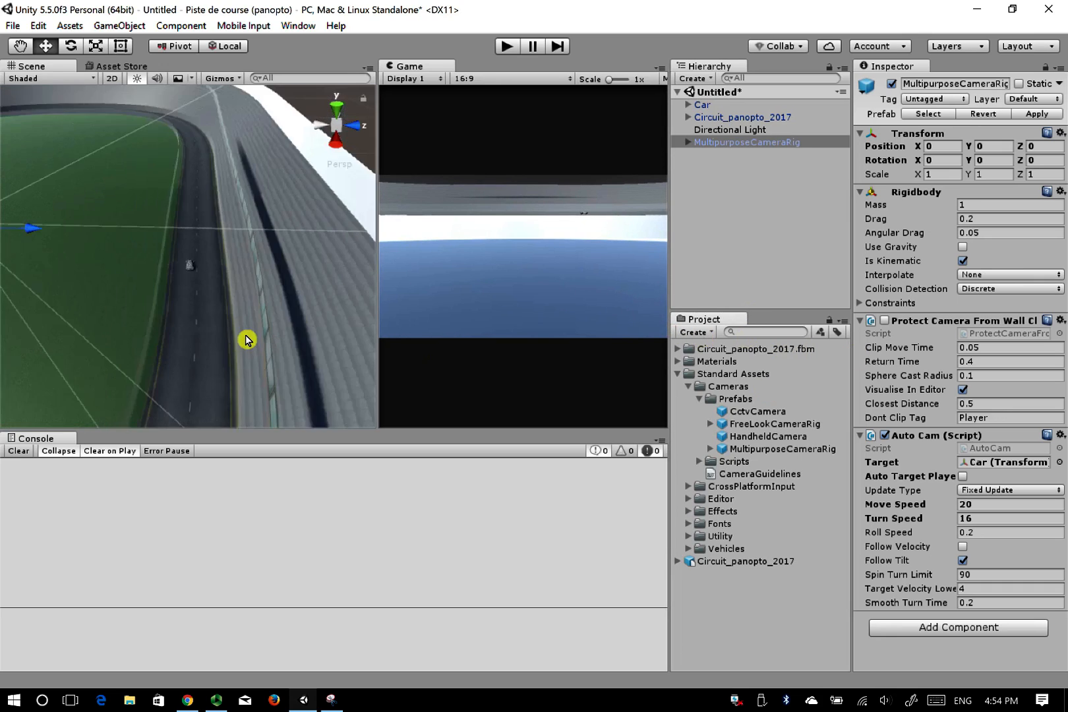
pyautogui.scroll(-1, 212, 343)
pyautogui.moveTo(99, 240); pyautogui.dragTo(198, 186)
pyautogui.moveTo(237, 245); pyautogui.dragTo(235, 242)
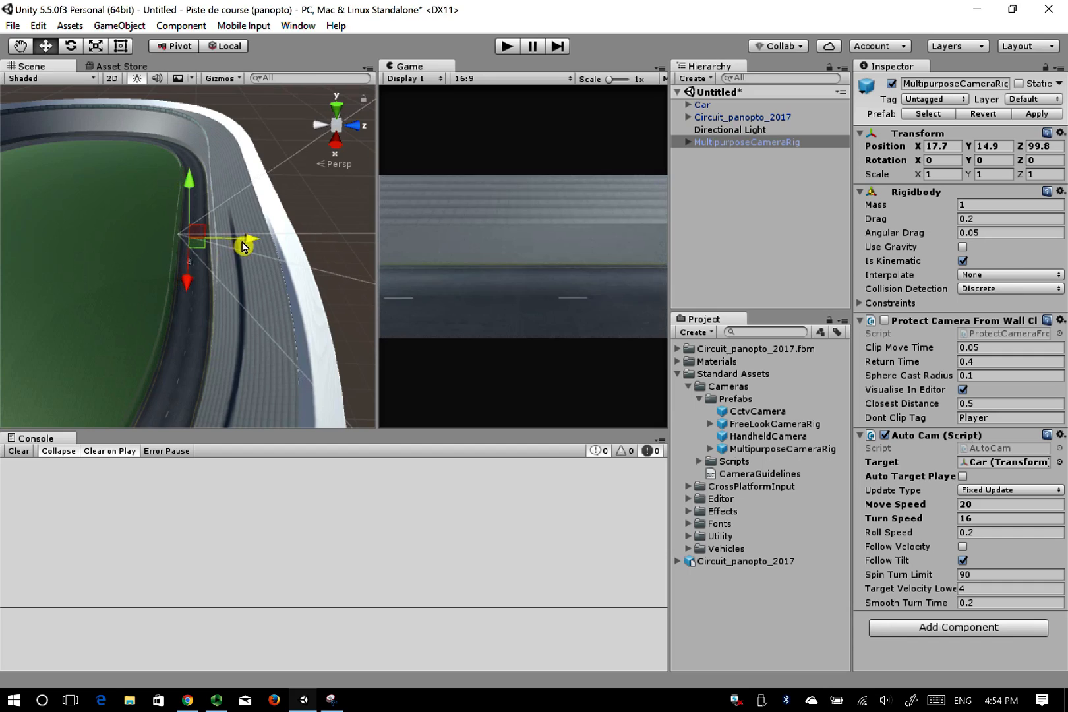
pyautogui.click(70, 45)
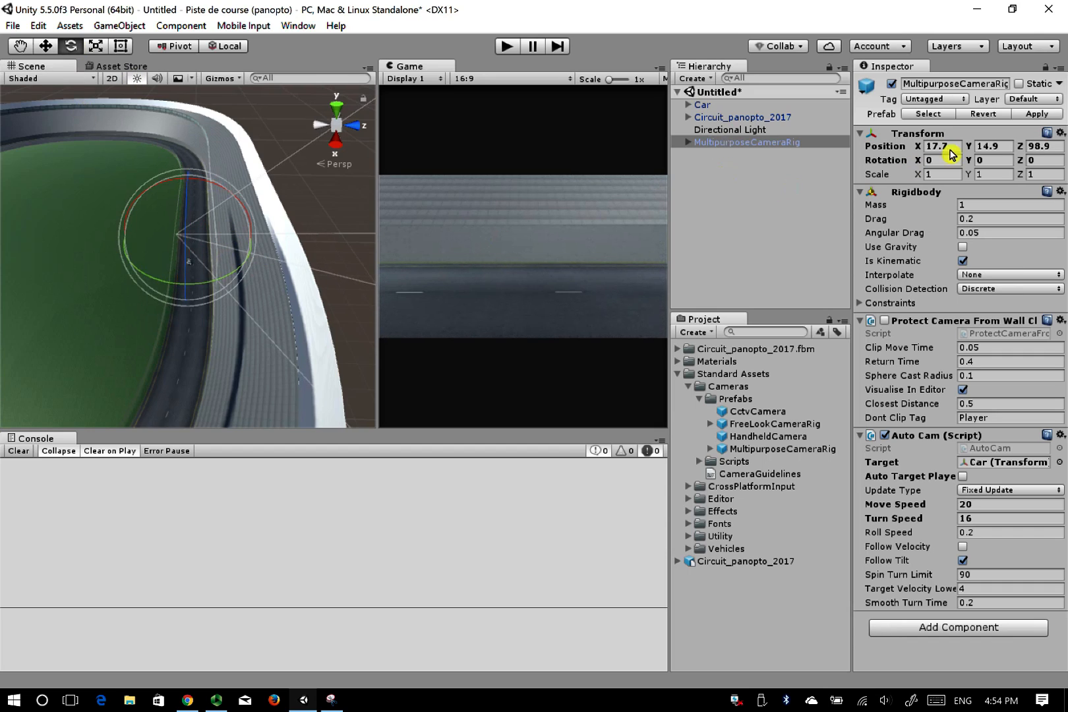
pyautogui.moveTo(966, 162); pyautogui.dragTo(343, 605)
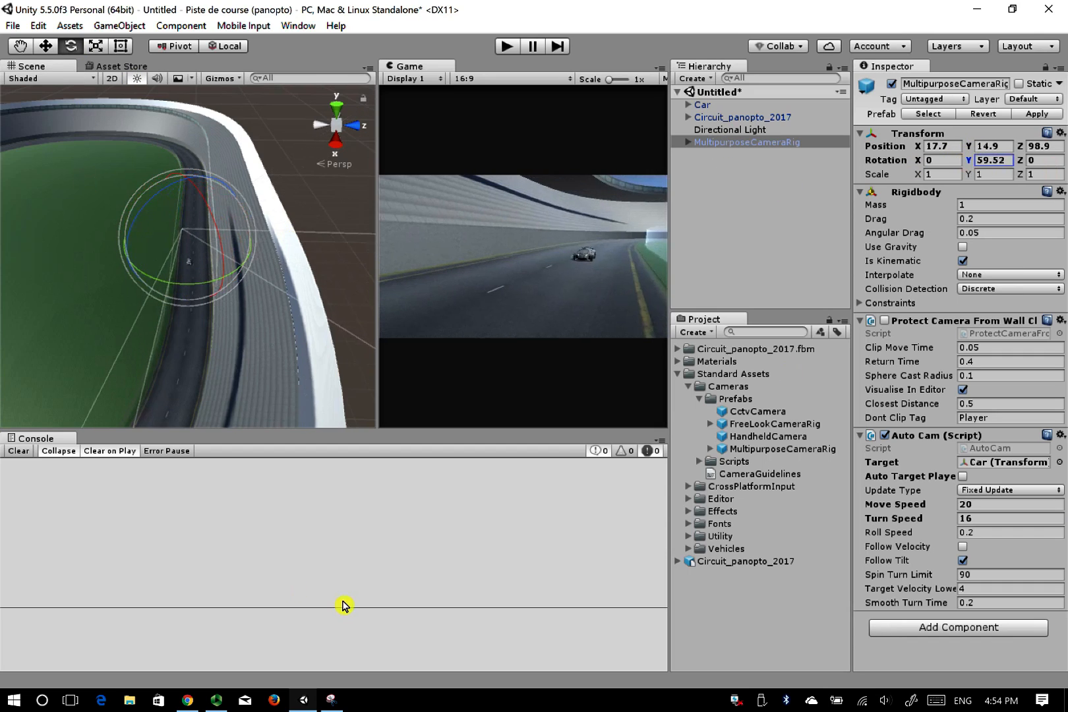
pyautogui.click(506, 46)
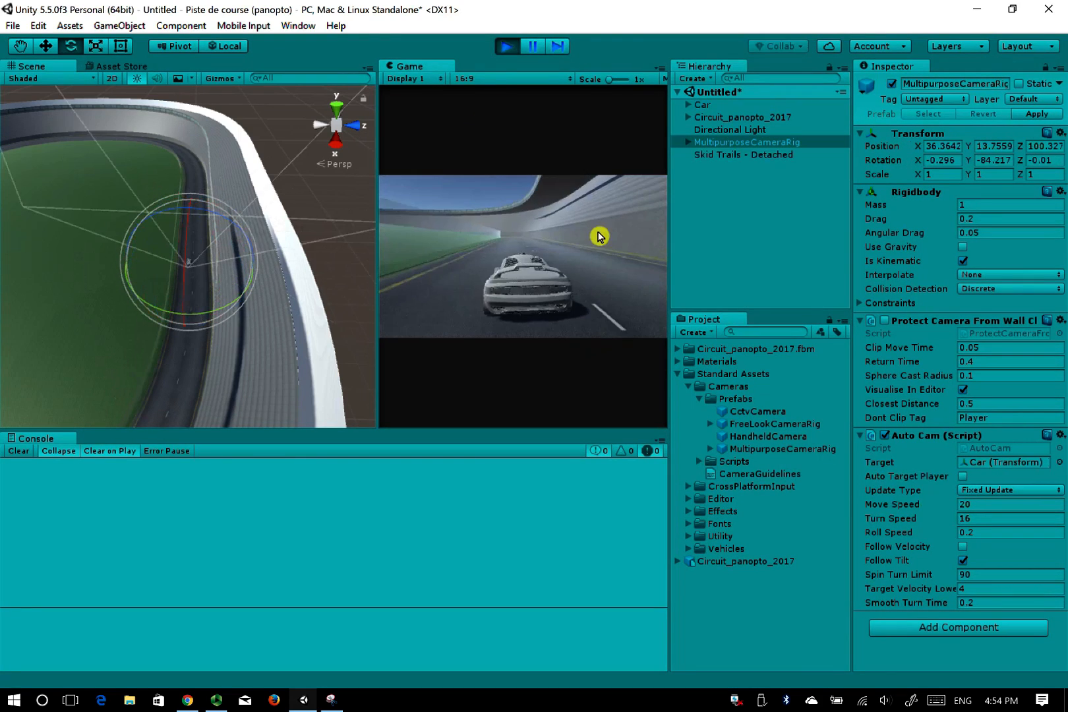
pyautogui.click(507, 47)
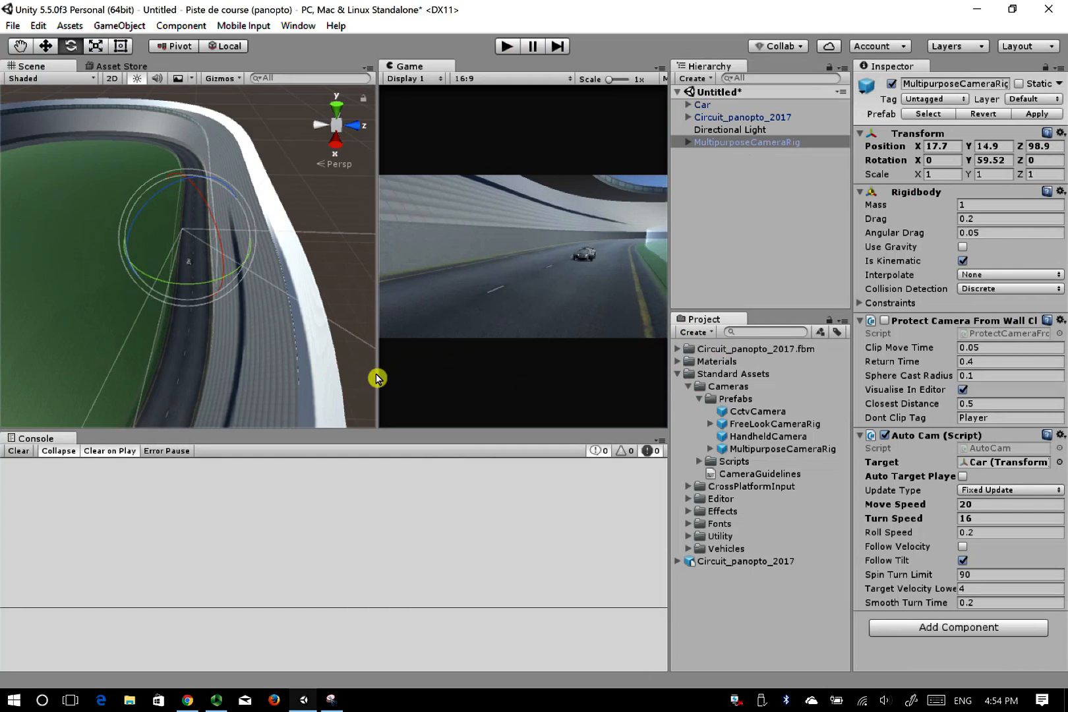
# Widen the Scene view and look along the road surface from close to the ground
pyautogui.moveTo(377, 376); pyautogui.dragTo(511, 374)
pyautogui.moveTo(280, 282); pyautogui.dragTo(307, 183, button='right')
pyautogui.click(337, 284)
pyautogui.click(436, 155)
pyautogui.press('w')
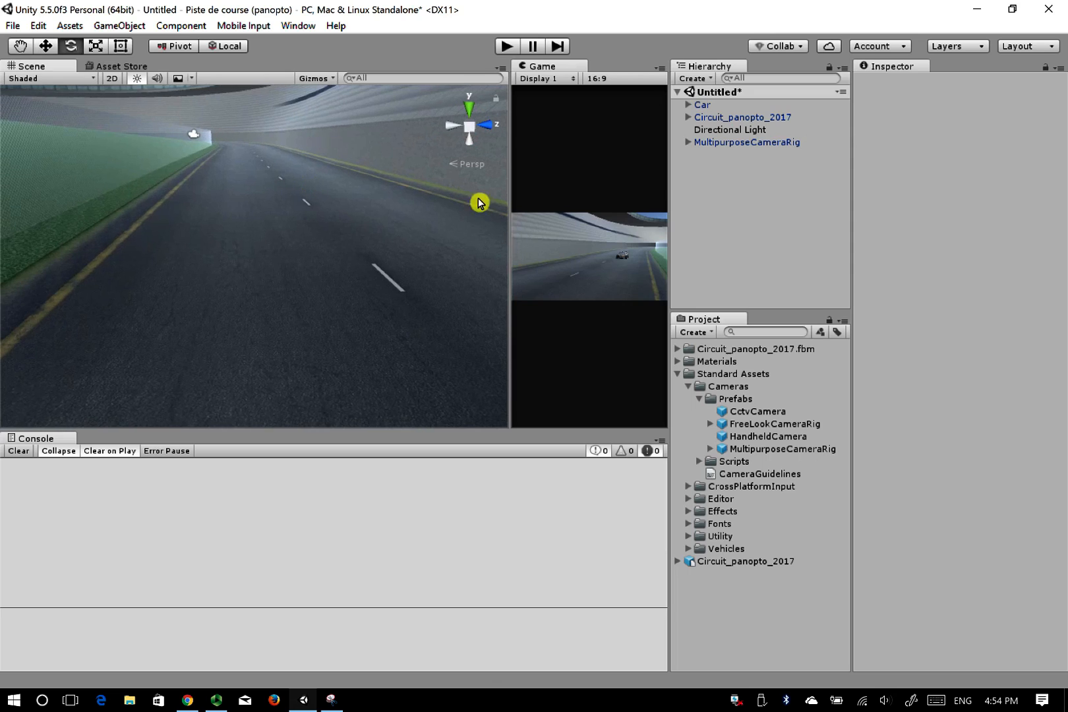
# Switch to File Explorer, open the textures folder on the Desktop and enlarge the window to examine its files
pyautogui.click(129, 701)
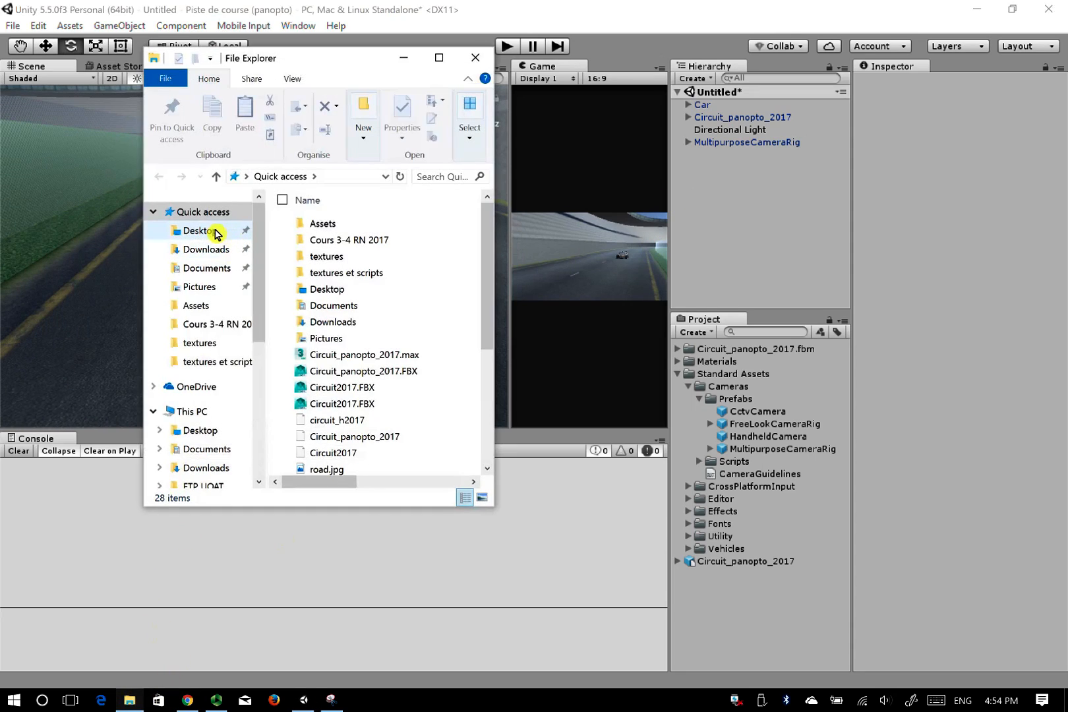
pyautogui.click(215, 232)
pyautogui.scroll(-2, 413, 409)
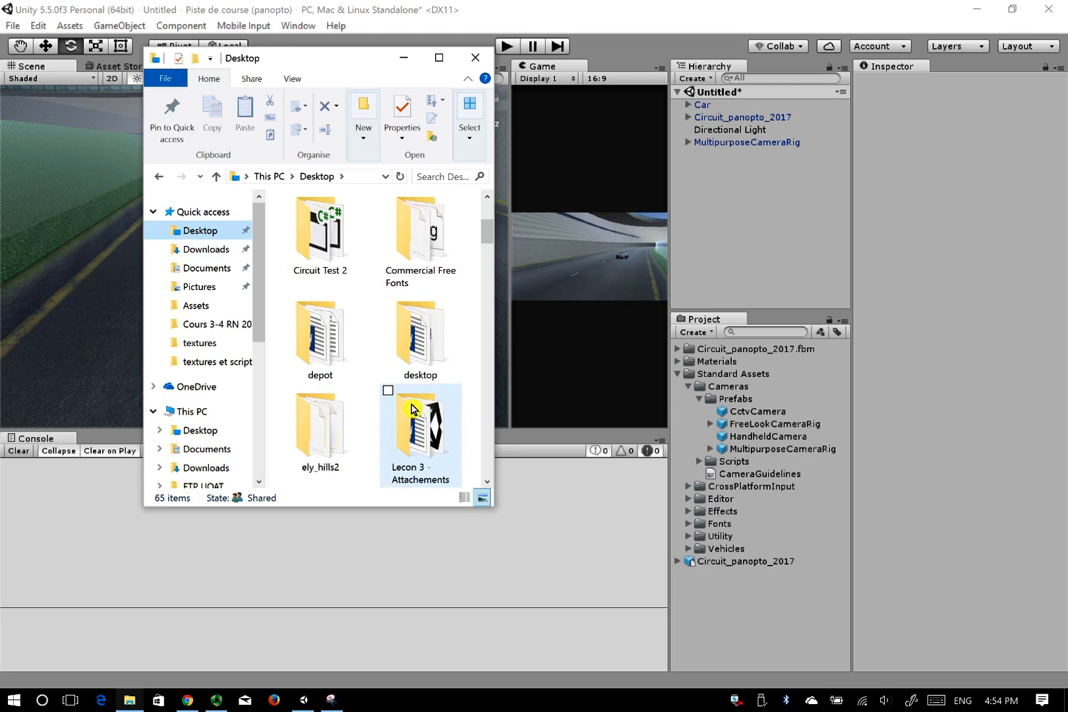
pyautogui.scroll(-4, 412, 409)
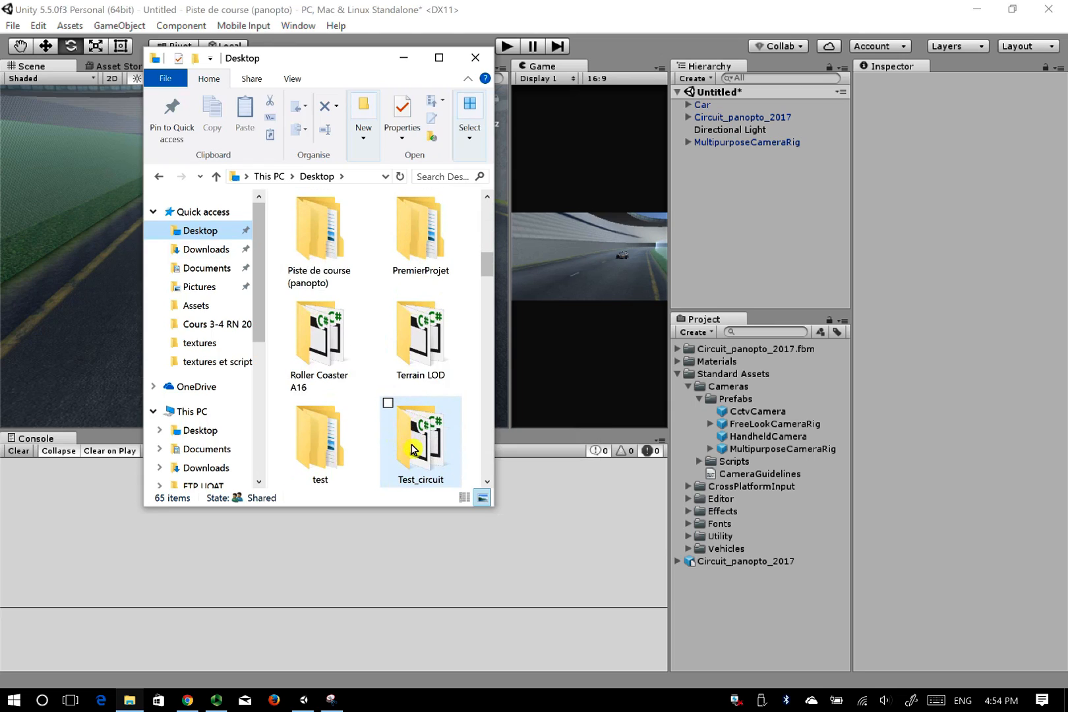
pyautogui.scroll(-1, 411, 449)
pyautogui.doubleClick(310, 439)
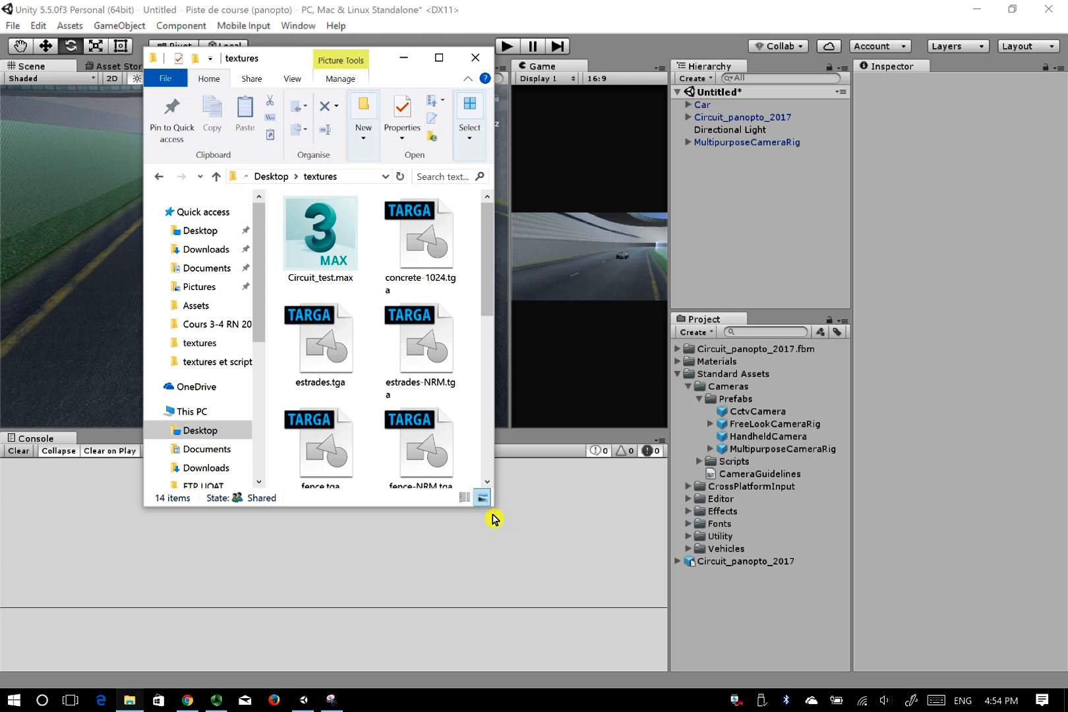
pyautogui.moveTo(494, 507); pyautogui.dragTo(801, 673)
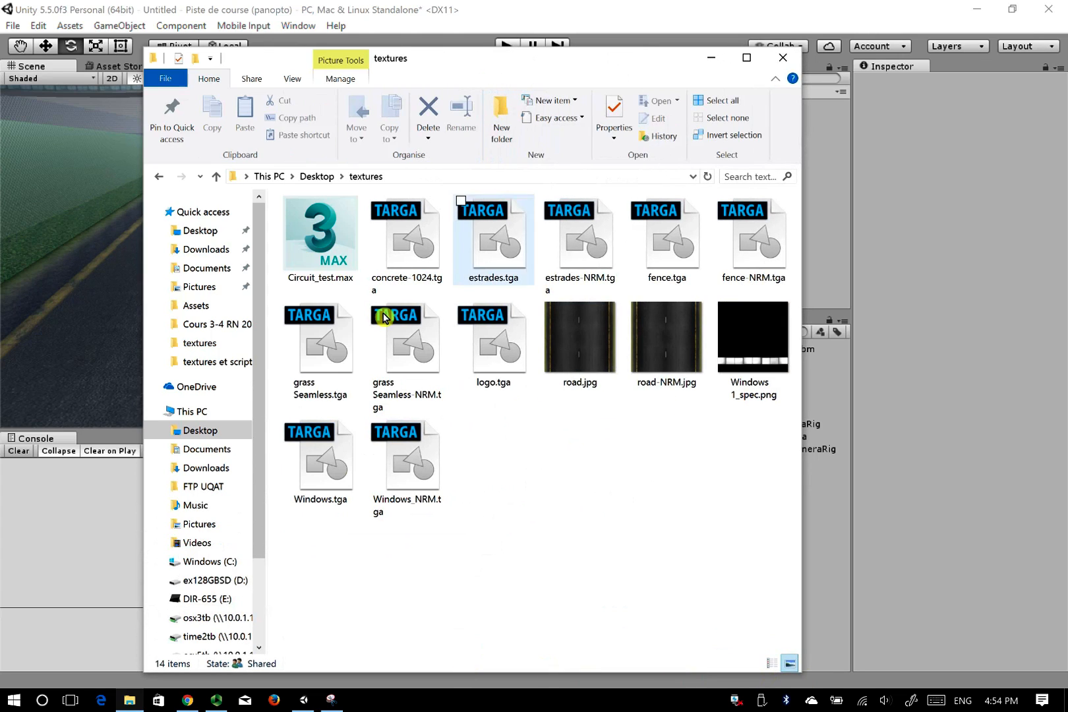
# Import the selected texture and normal-map images from the "textures et scripts" folder into Unity's Circuit_panopto_2017.fbm folder
pyautogui.click(217, 700)
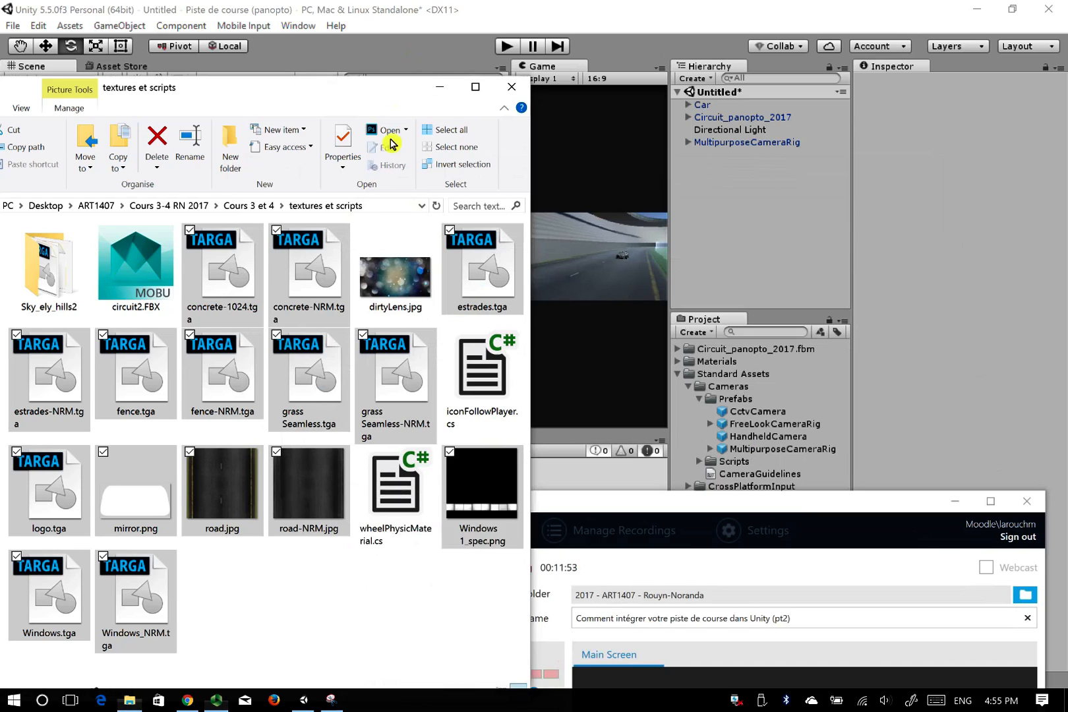
pyautogui.moveTo(393, 88); pyautogui.dragTo(391, 93)
pyautogui.moveTo(493, 291); pyautogui.dragTo(701, 376)
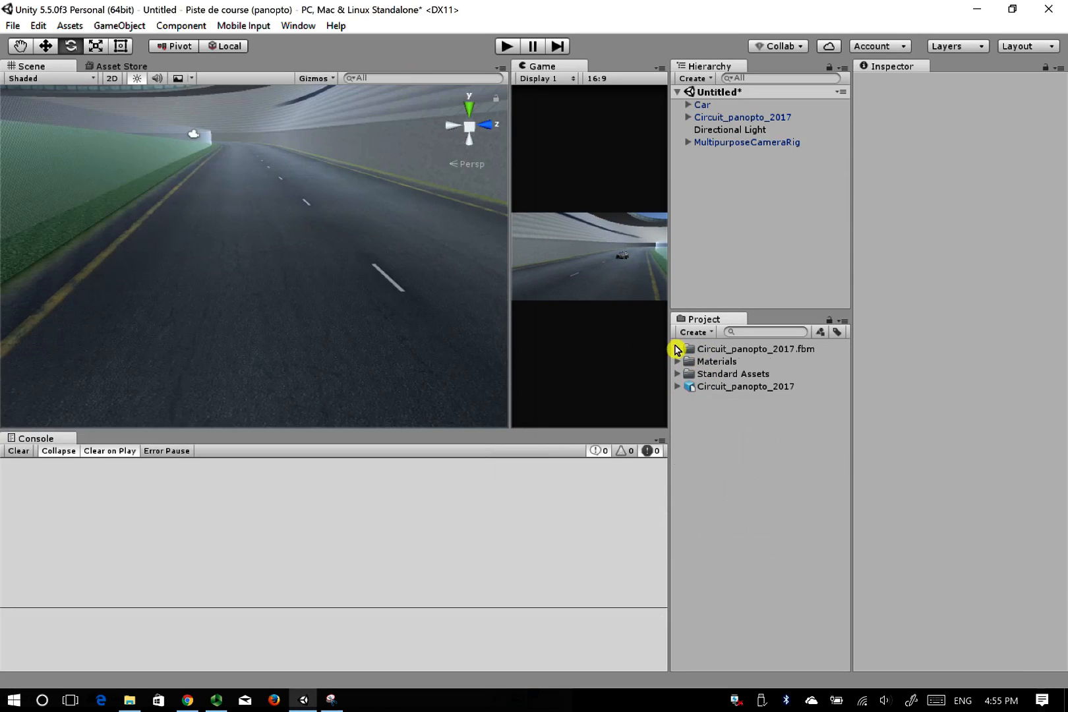
pyautogui.click(677, 349)
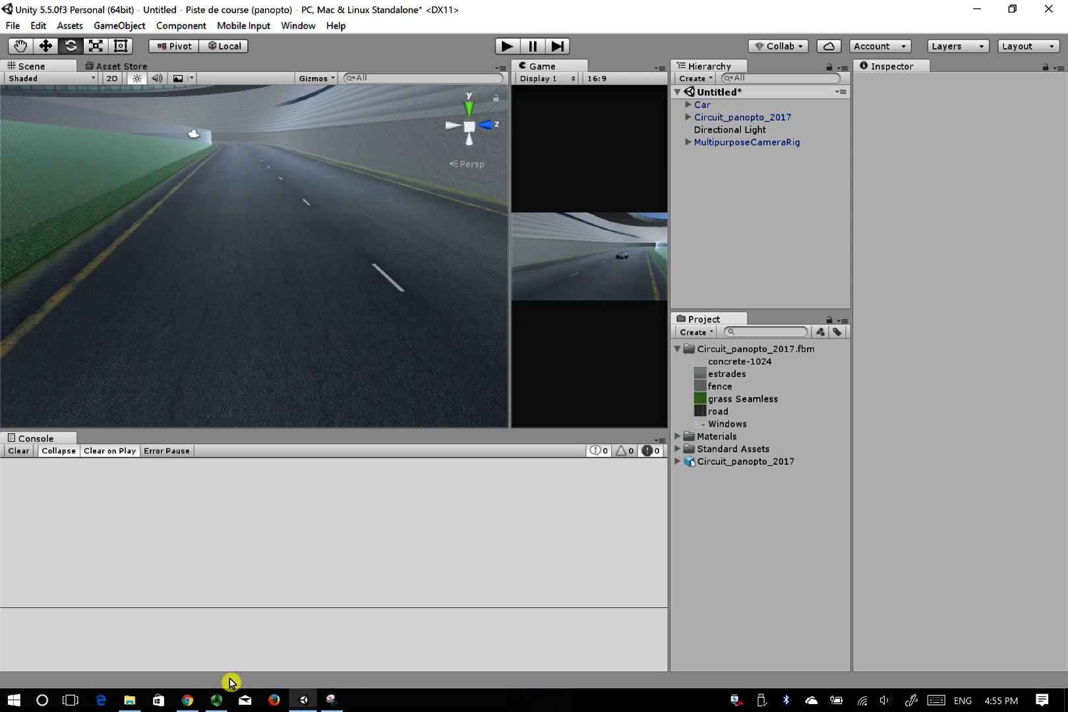
pyautogui.click(129, 700)
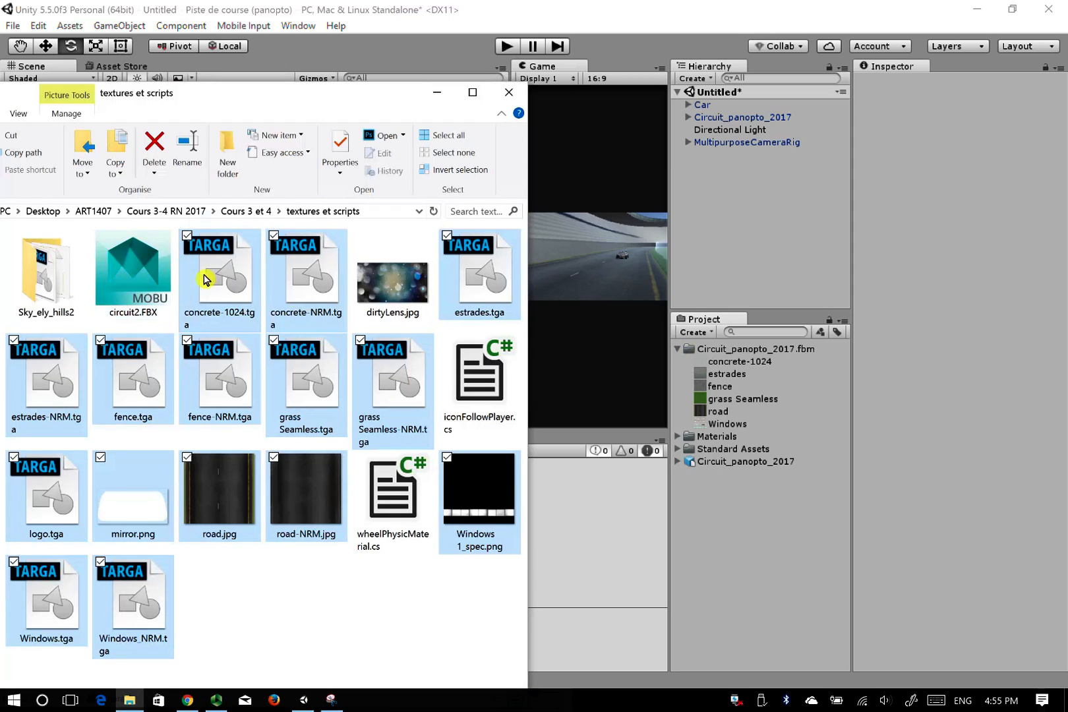
pyautogui.moveTo(204, 279); pyautogui.dragTo(731, 354)
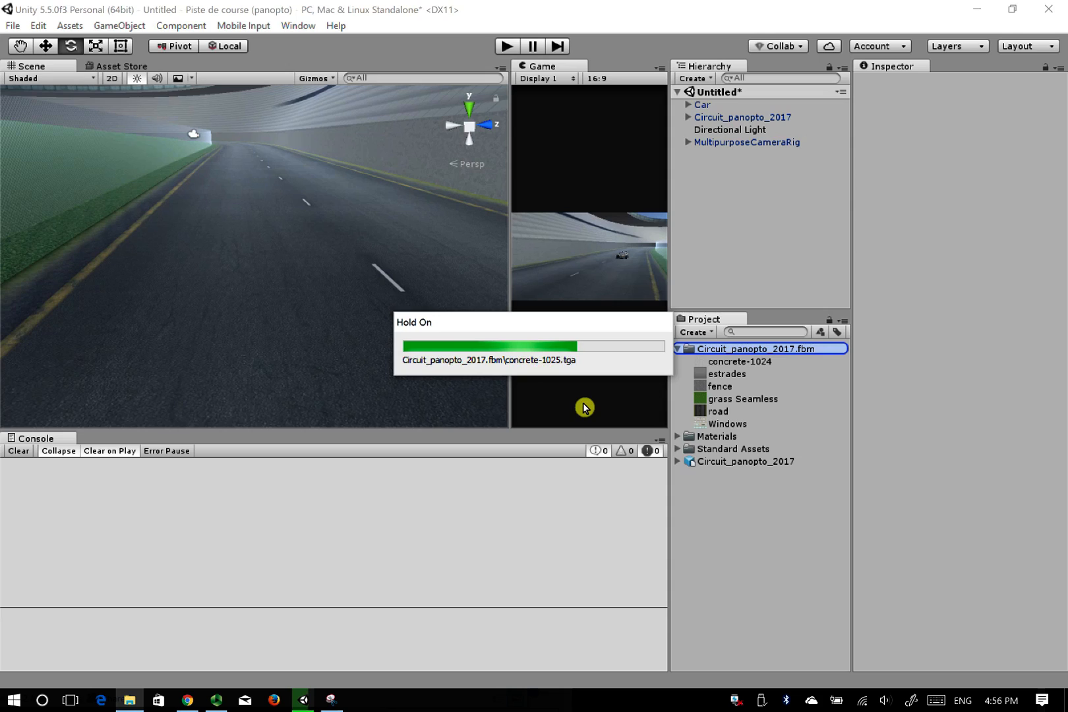
# Delete the duplicate textures concrete-1025, estrades 1, fence 1, grass Seamless 1, road 1 and Windows 1 from the Circuit_panopto_2017.fbm folder
pyautogui.click(777, 399)
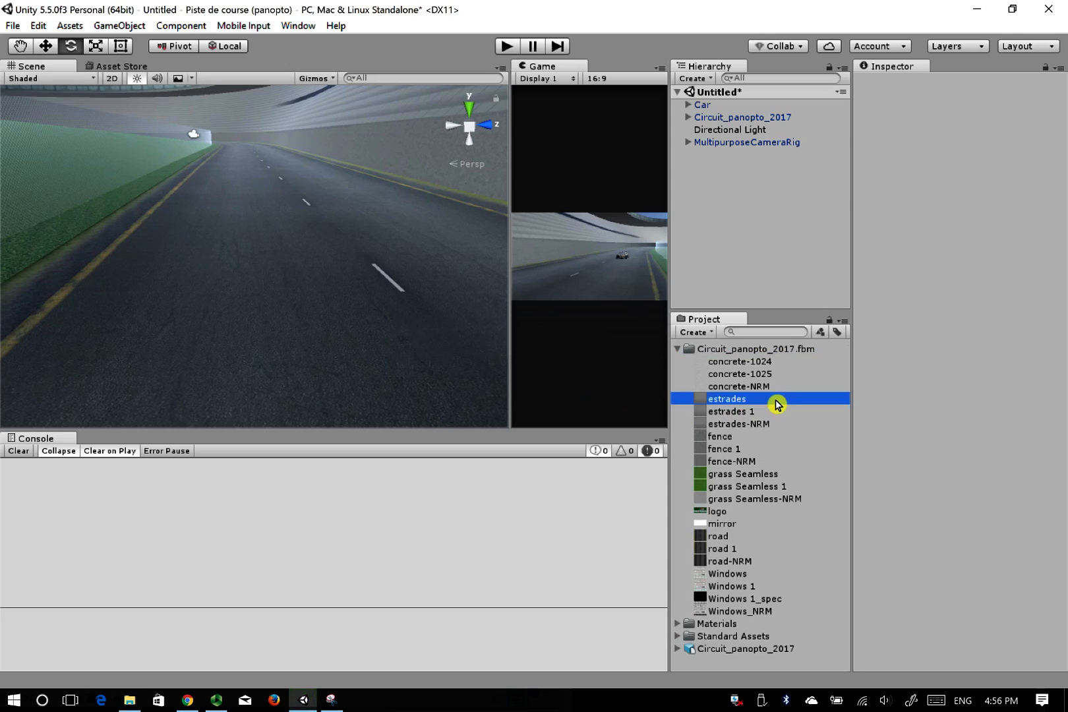
pyautogui.click(768, 374)
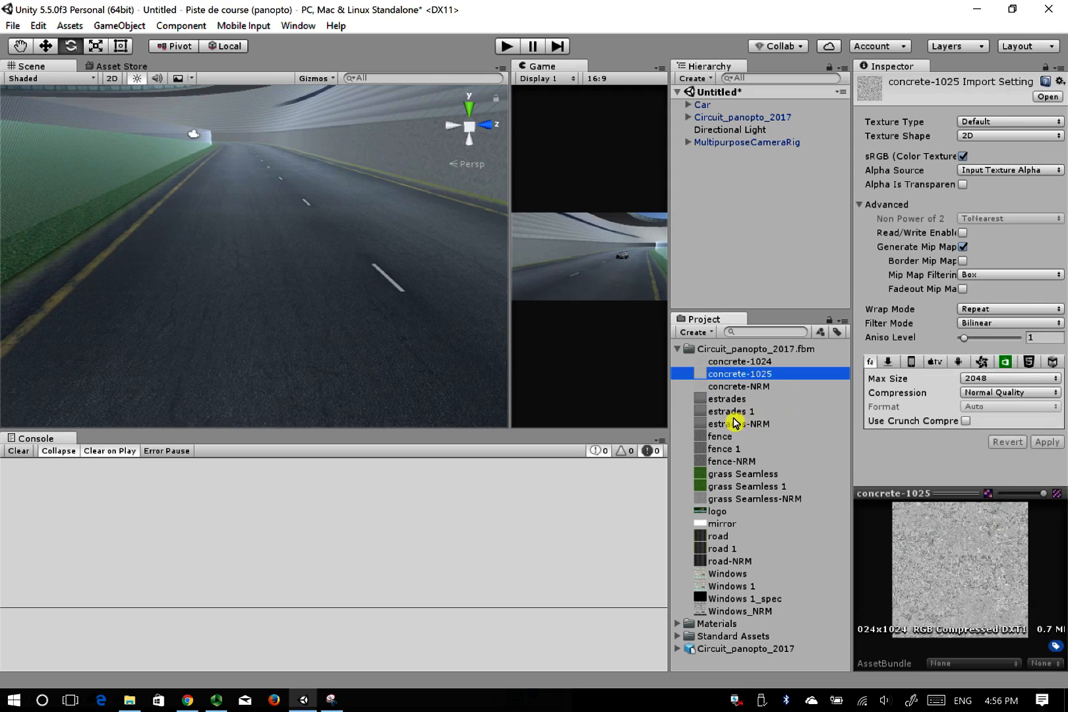
pyautogui.keyDown('ctrl'); pyautogui.click(734, 412); pyautogui.keyUp('ctrl')
pyautogui.keyDown('ctrl'); pyautogui.click(726, 448); pyautogui.keyUp('ctrl')
pyautogui.keyDown('ctrl'); pyautogui.click(728, 486); pyautogui.keyUp('ctrl')
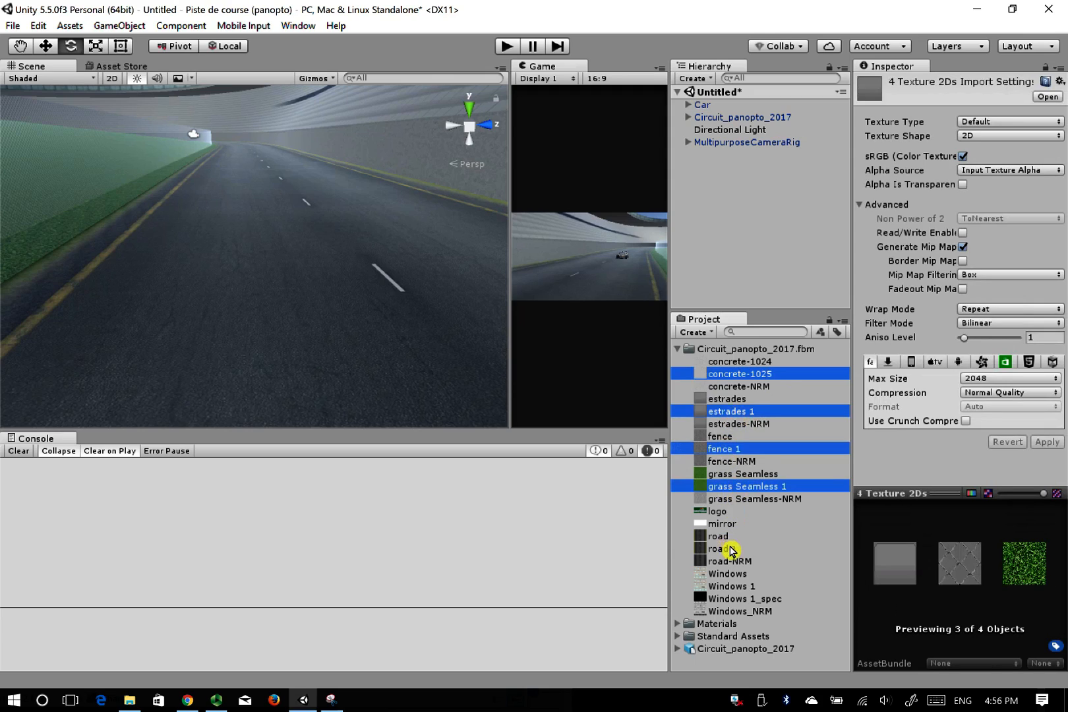
pyautogui.keyDown('ctrl'); pyautogui.click(733, 586); pyautogui.keyUp('ctrl')
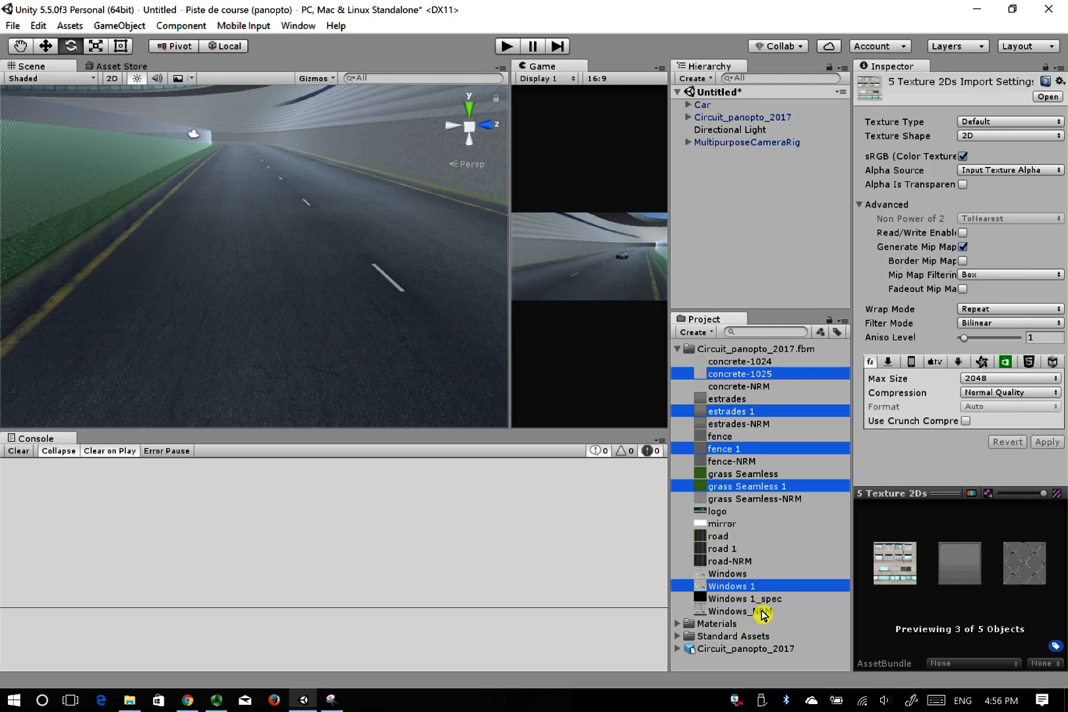
pyautogui.keyDown('ctrl'); pyautogui.click(734, 550); pyautogui.keyUp('ctrl')
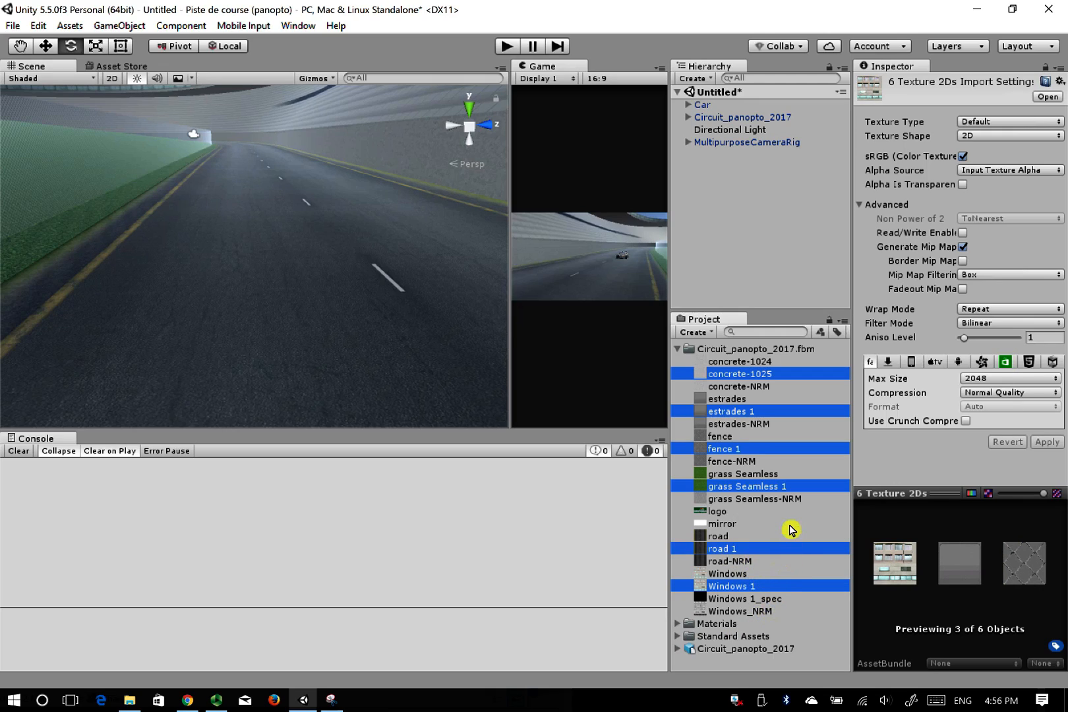
pyautogui.press('Delete')
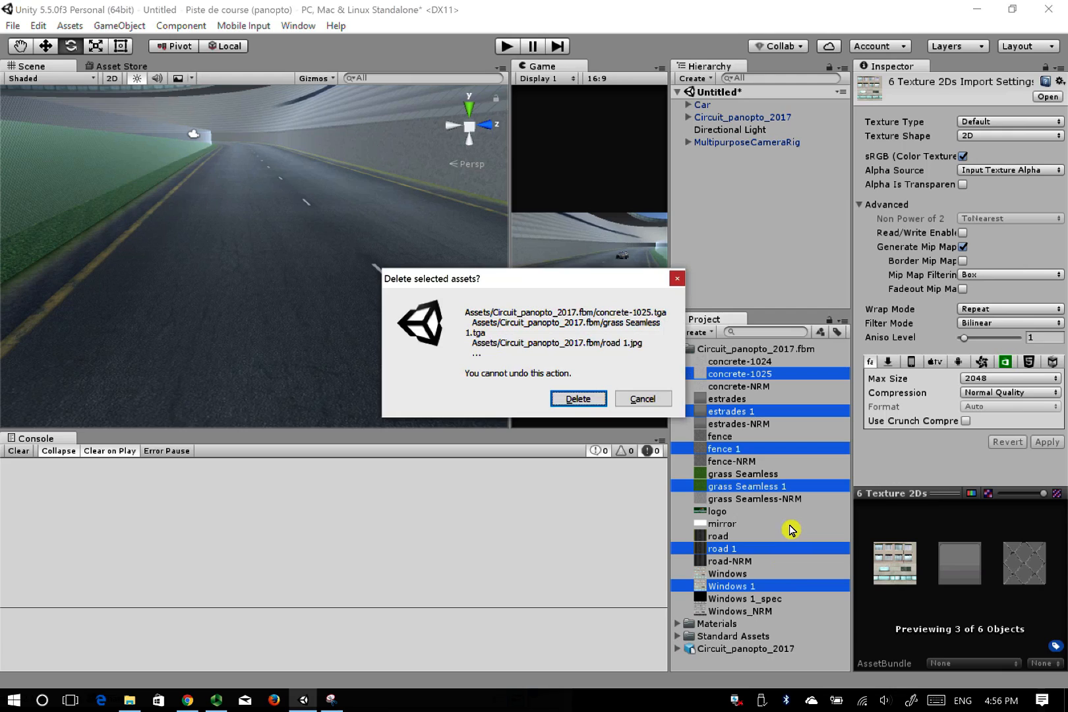
pyautogui.click(580, 400)
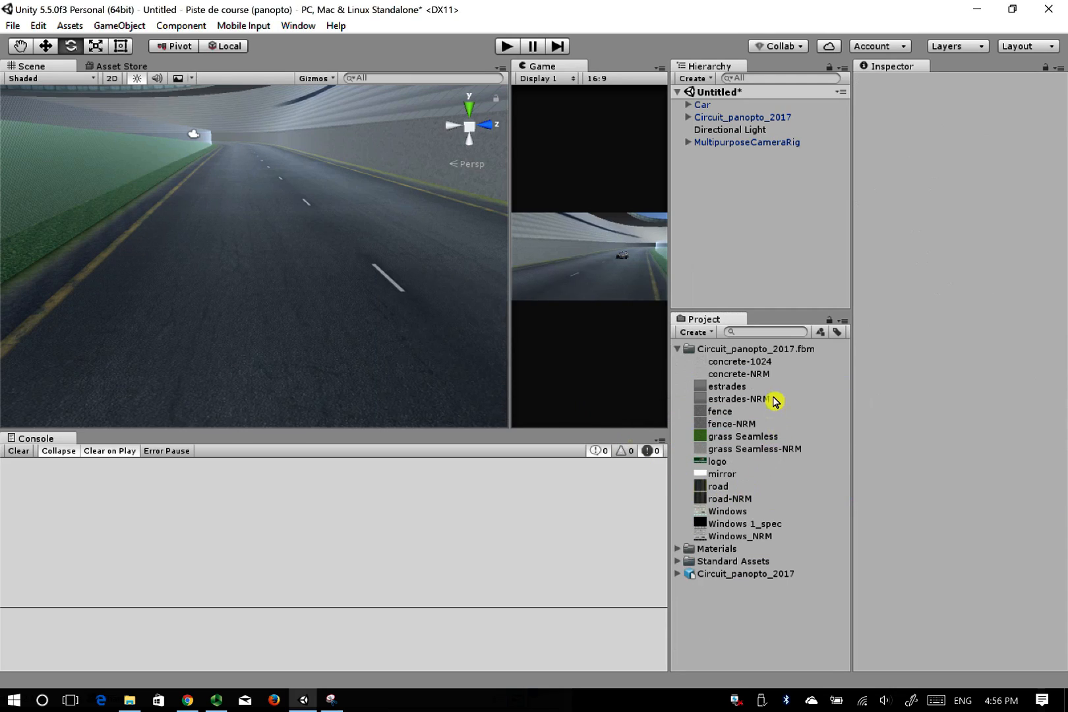
# Preview the concrete-NRM, estrades-NRM, fence-NRM, grass Seamless-NRM and road-NRM textures one after another
pyautogui.click(760, 375)
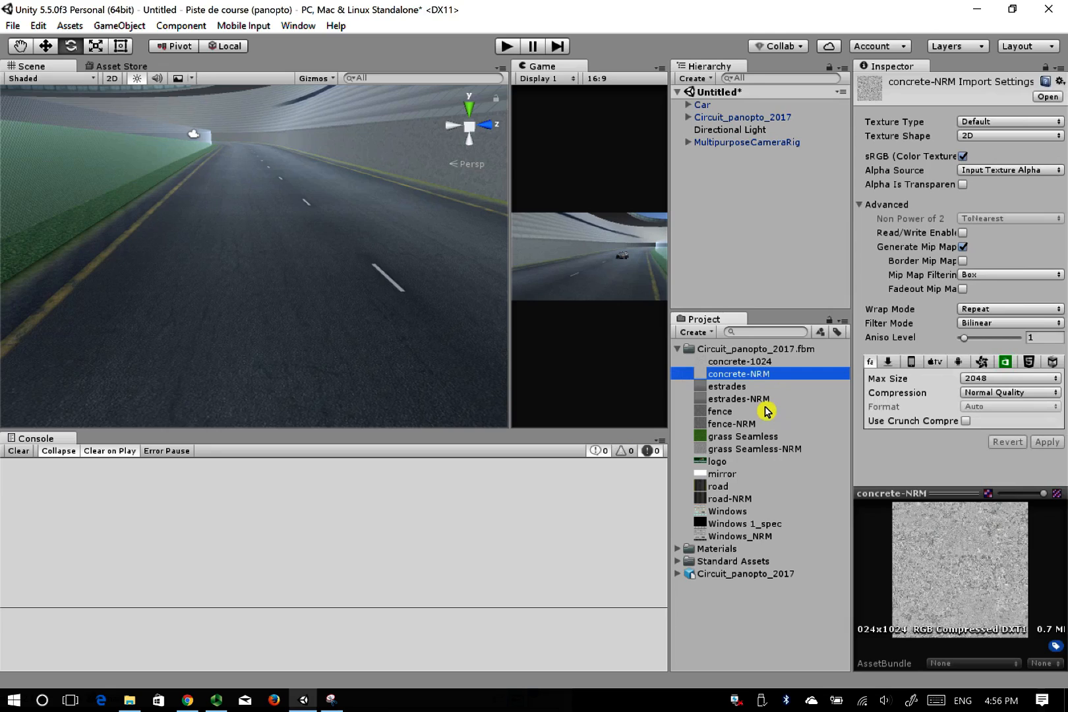
pyautogui.click(763, 405)
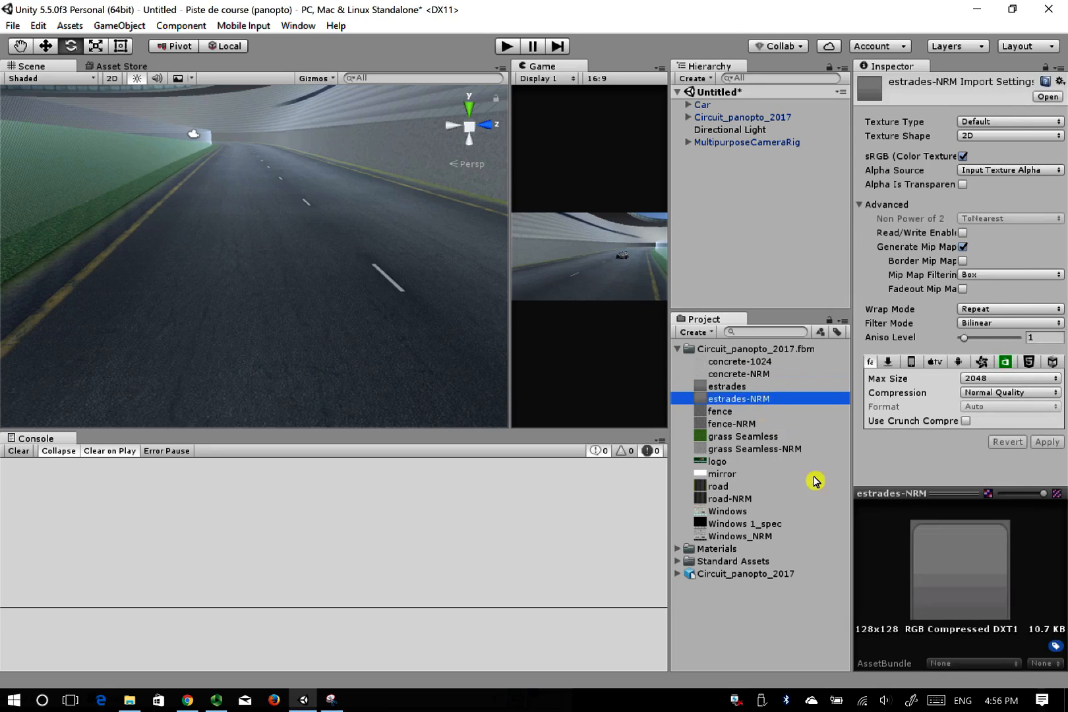
pyautogui.click(751, 426)
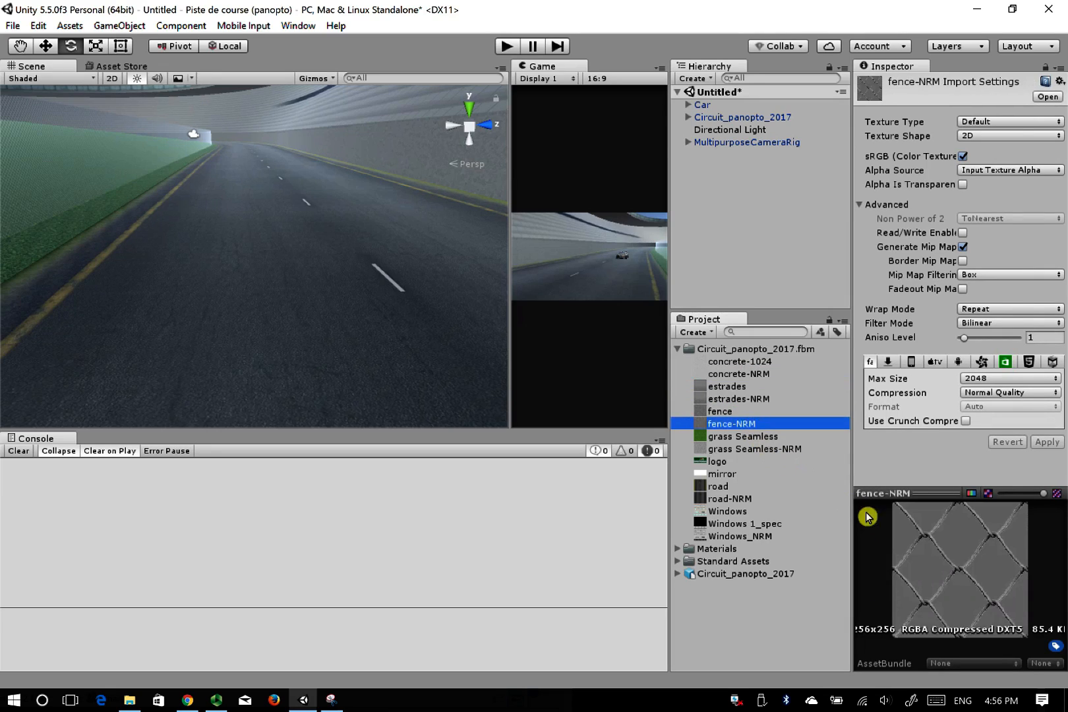
pyautogui.click(770, 455)
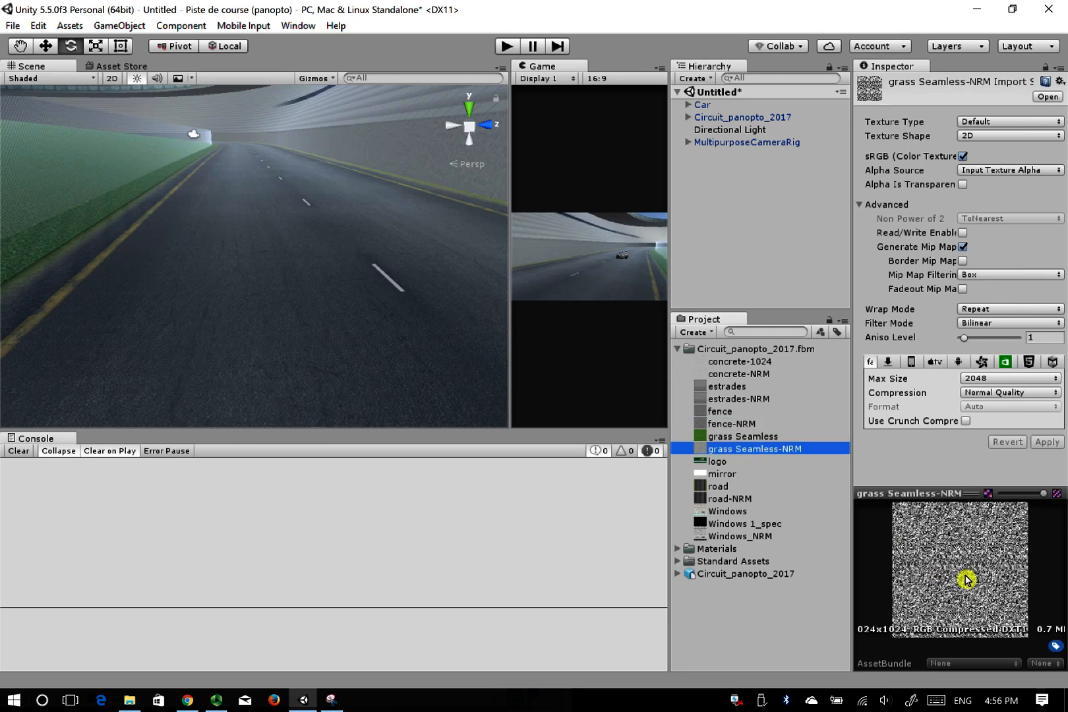
pyautogui.click(737, 499)
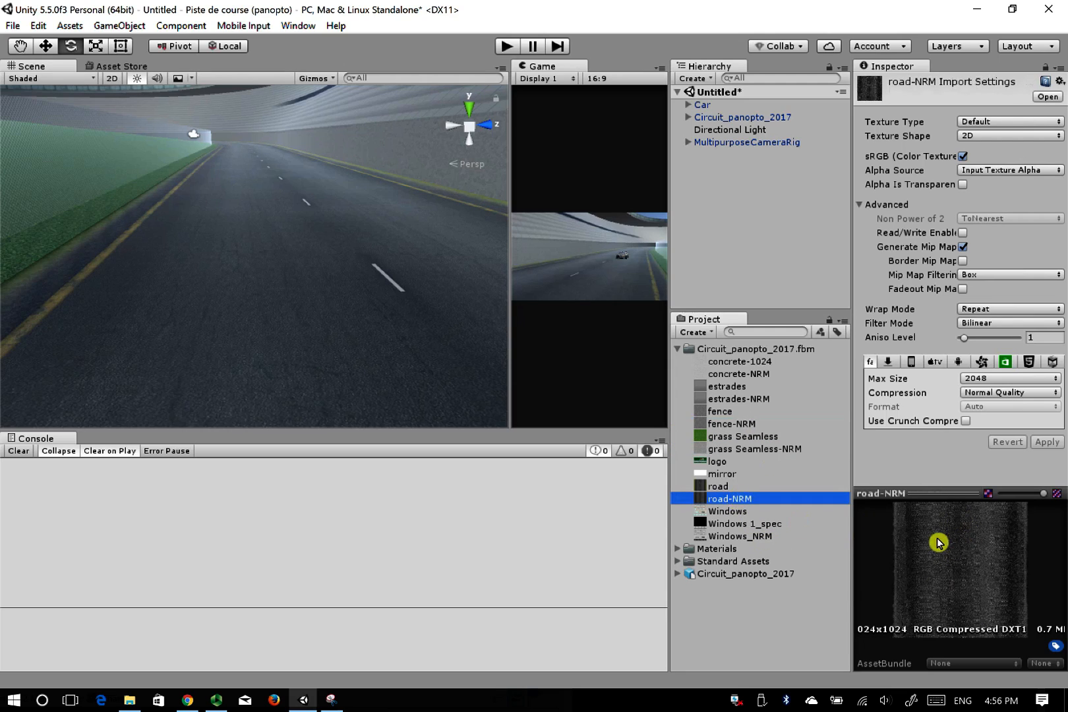
# Set the texture type of Windows_NRM, road-NRM, fence-NRM, estrades-NRM and concrete-NRM to Normal map and apply the import settings
pyautogui.click(745, 537)
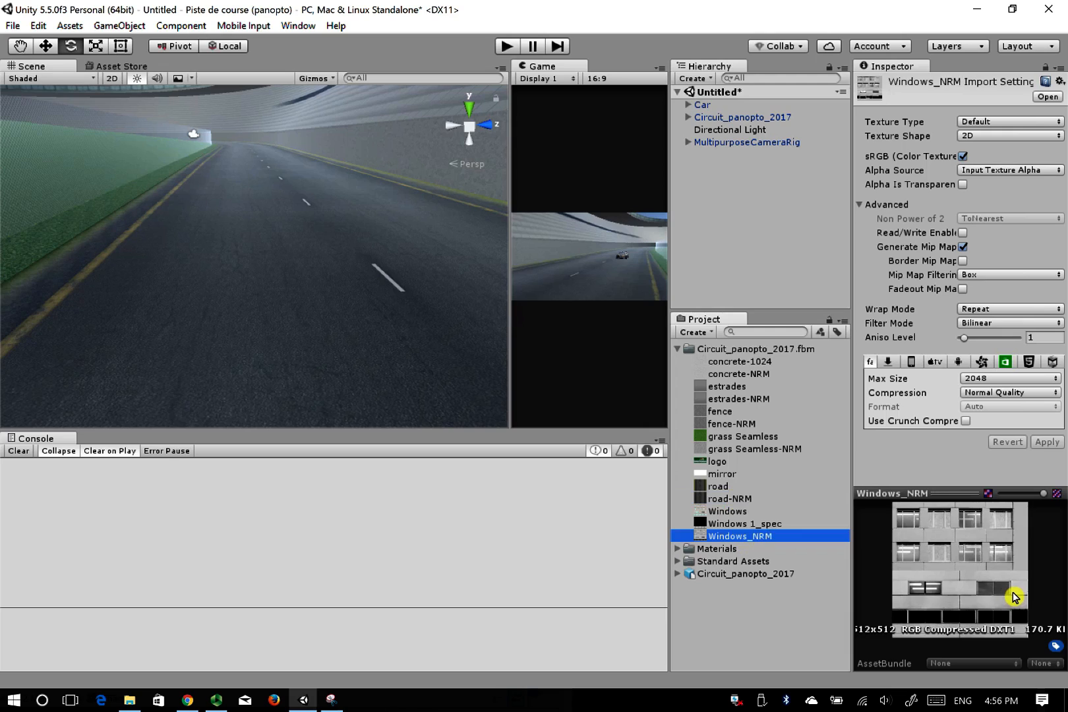
pyautogui.keyDown('ctrl'); pyautogui.click(742, 505); pyautogui.keyUp('ctrl')
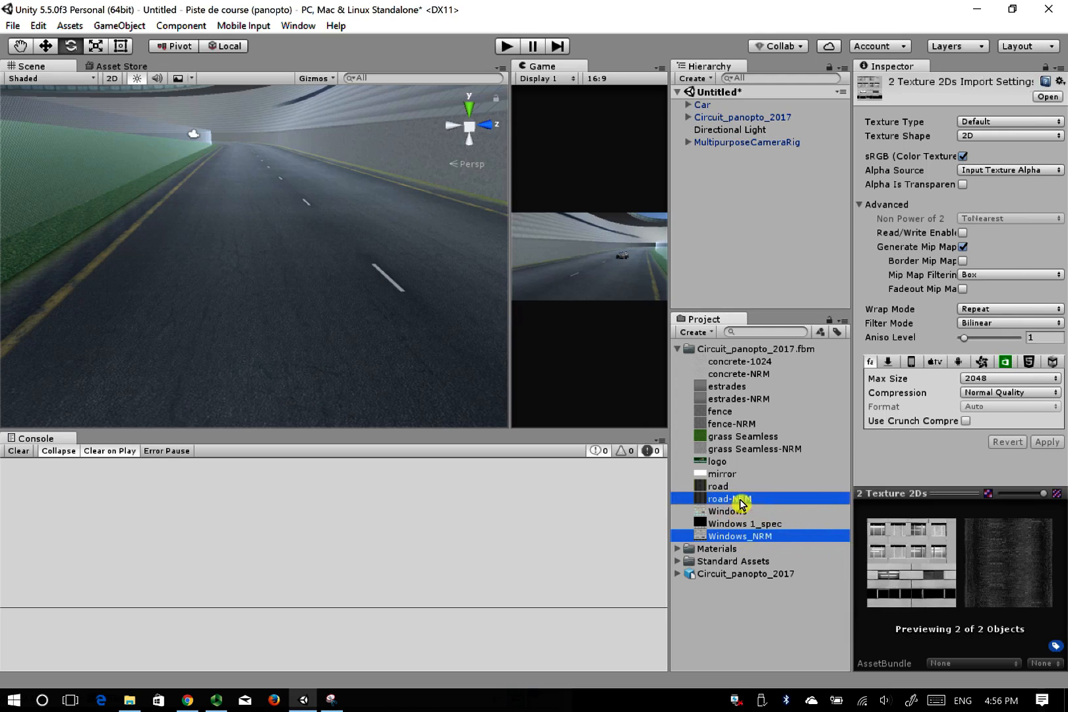
pyautogui.keyDown('ctrl'); pyautogui.click(759, 423); pyautogui.keyUp('ctrl')
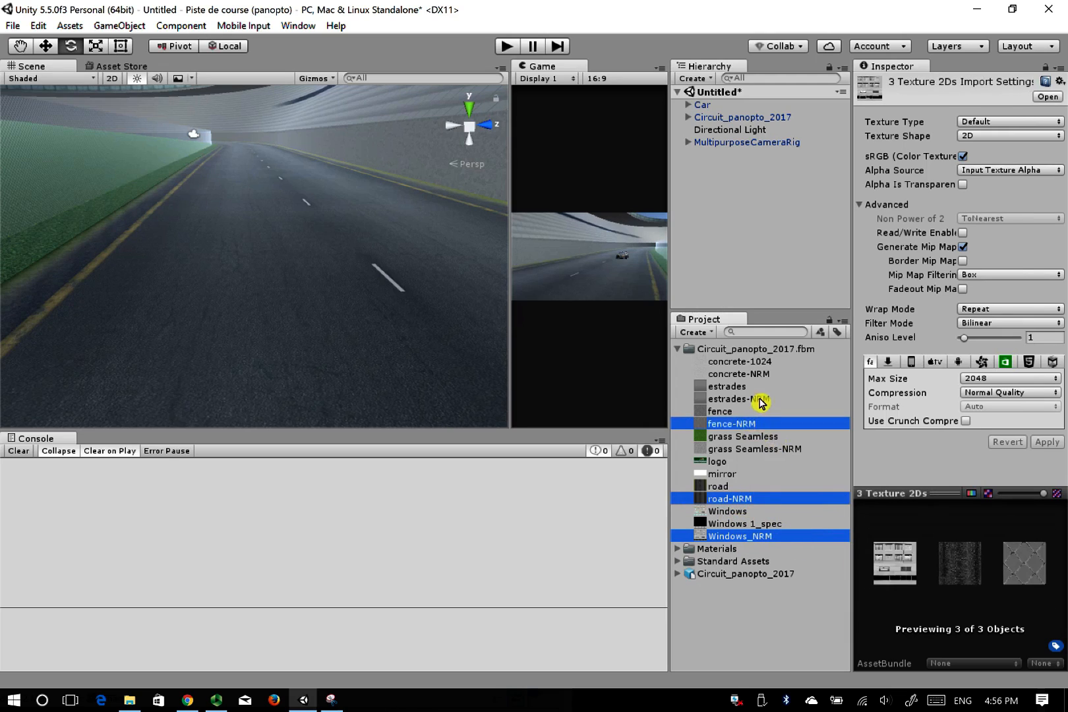
pyautogui.keyDown('ctrl'); pyautogui.click(760, 399); pyautogui.keyUp('ctrl')
pyautogui.keyDown('ctrl'); pyautogui.click(760, 373); pyautogui.keyUp('ctrl')
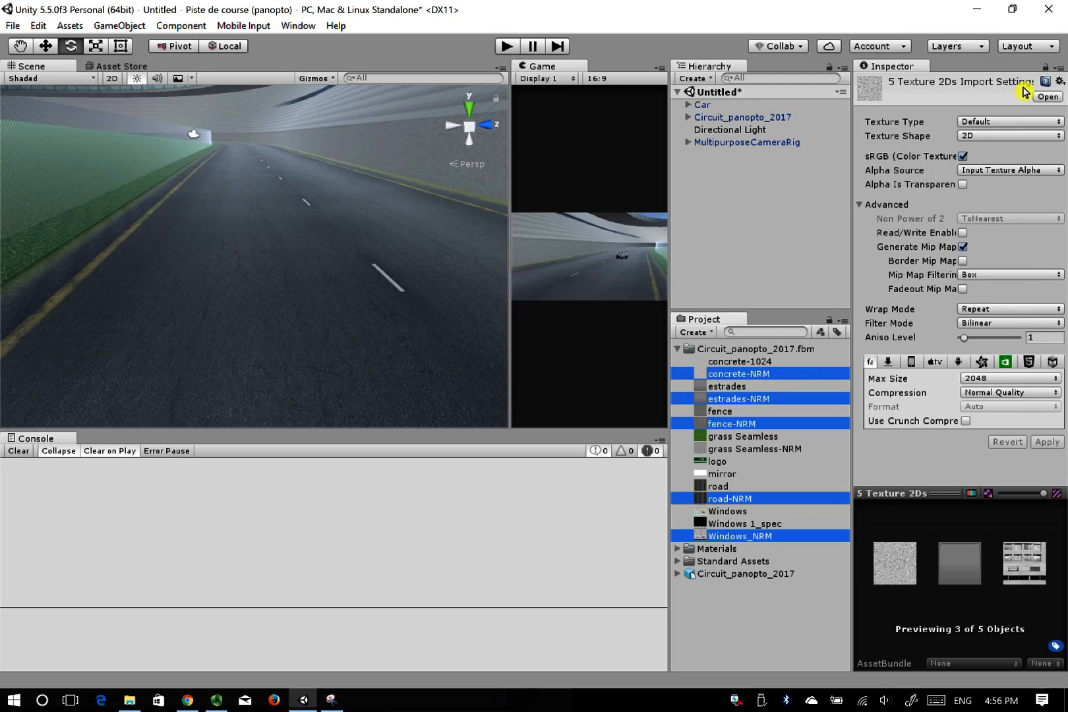
pyautogui.click(940, 123)
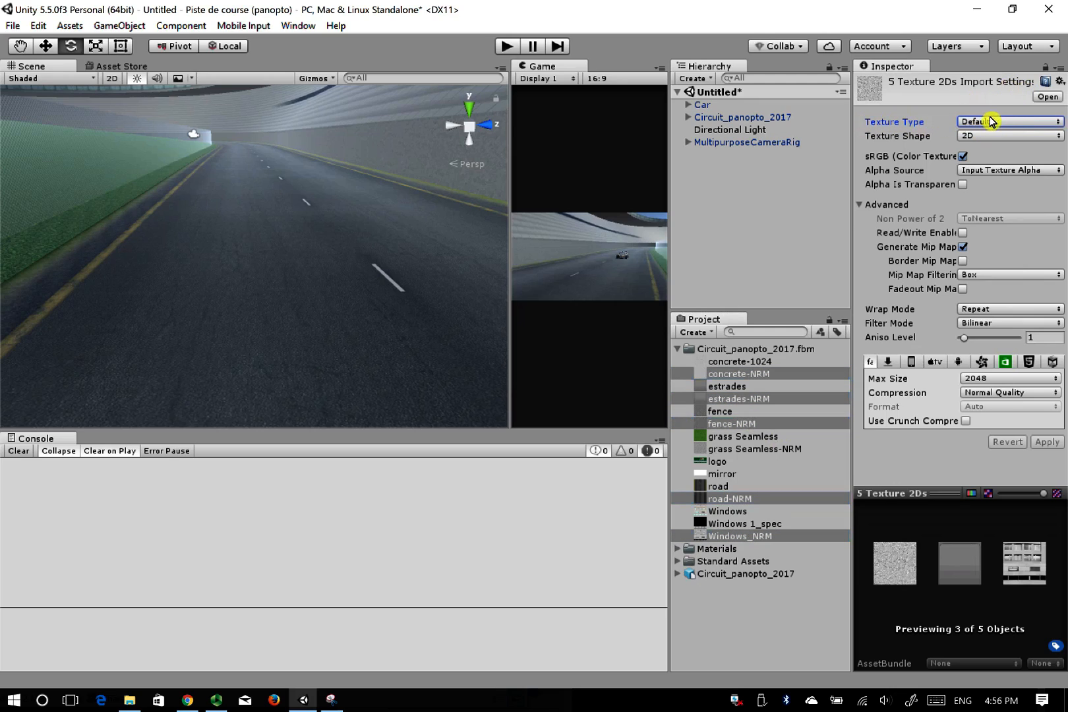
pyautogui.click(1014, 122)
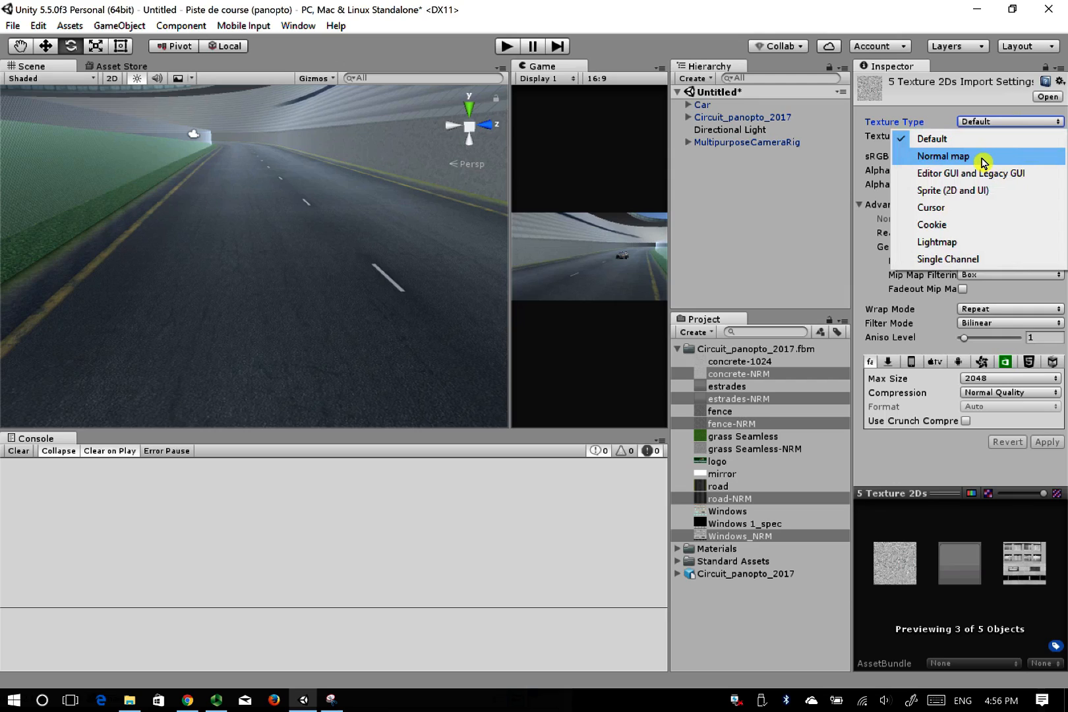
pyautogui.click(982, 160)
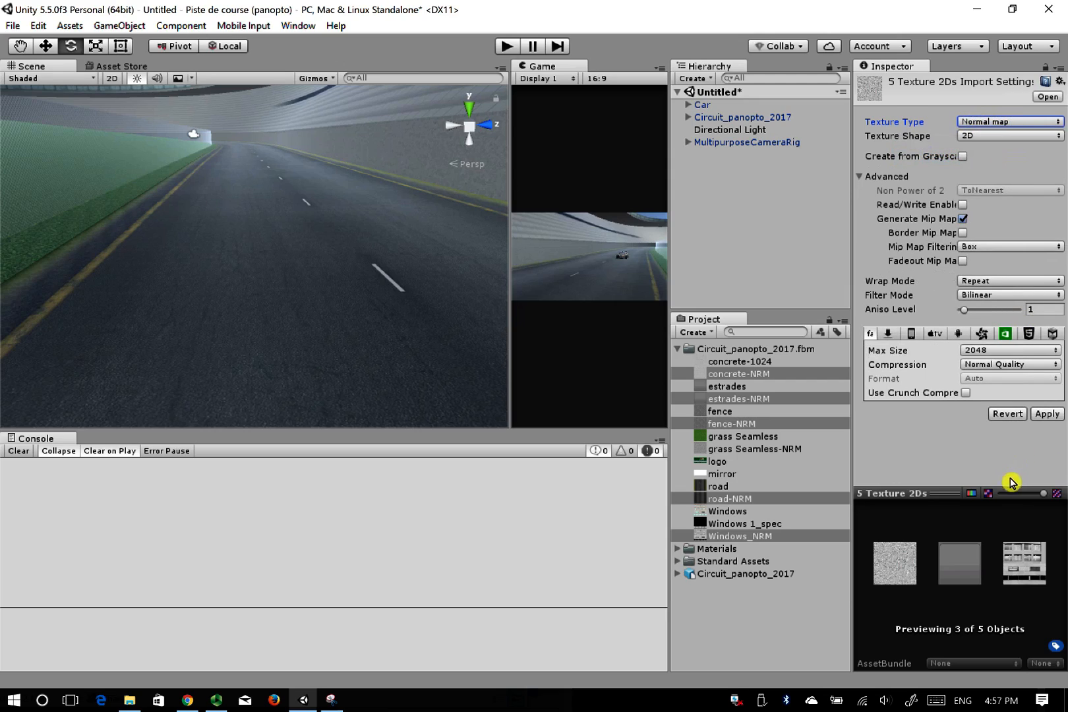
pyautogui.click(1046, 415)
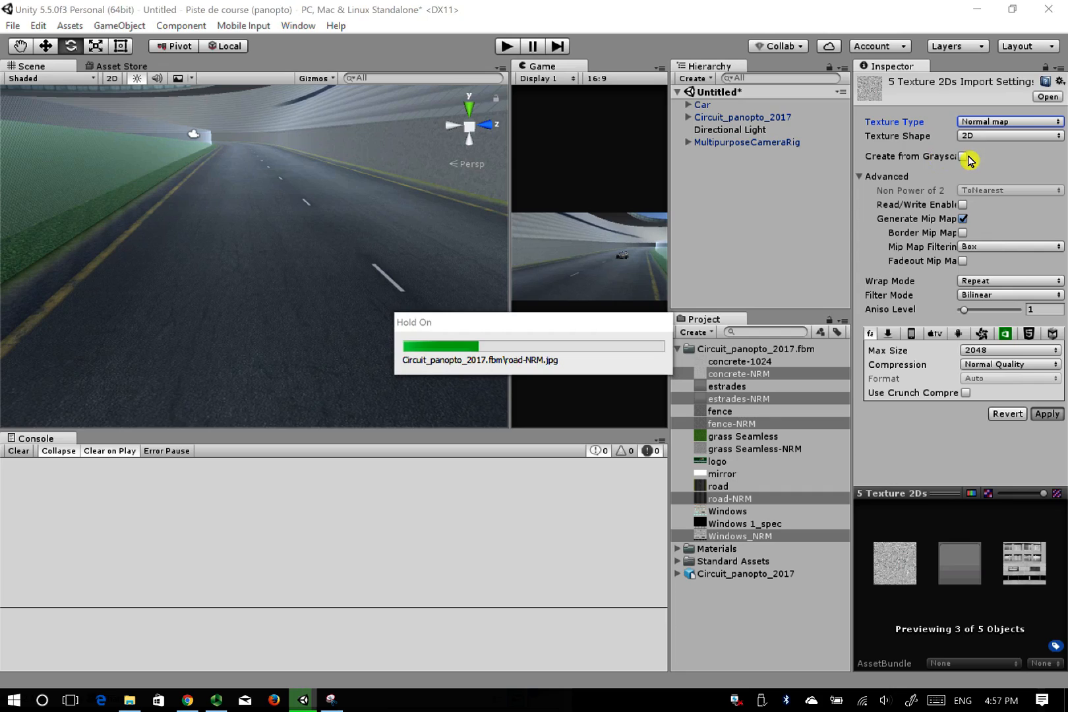
# Generate the five selected normal maps from grayscale with a bumpiness of 0.094 and apply the settings
pyautogui.click(964, 158)
pyautogui.moveTo(980, 173); pyautogui.dragTo(978, 173)
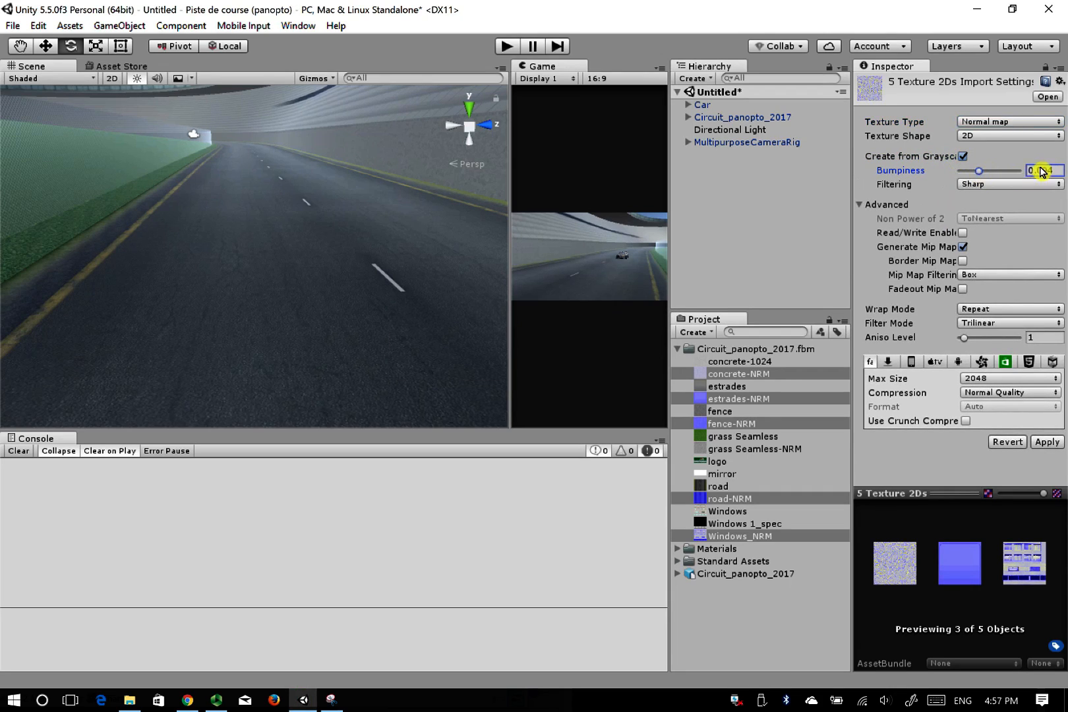
pyautogui.click(1045, 444)
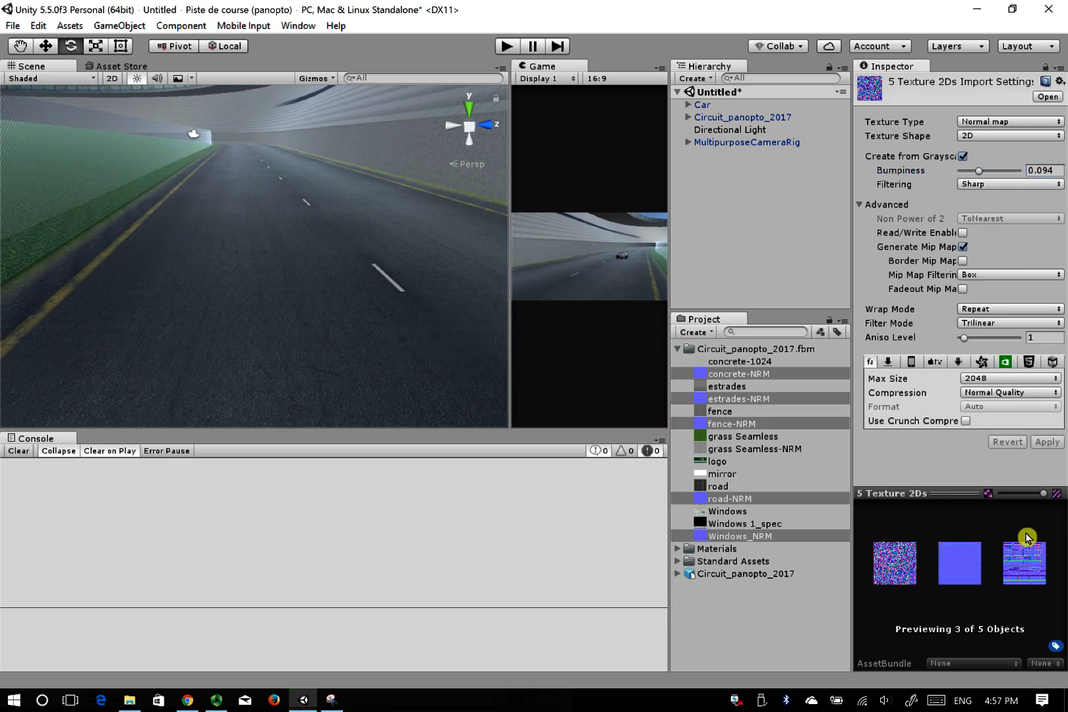
# Enlarge the import preview to examine all five normal maps together, and restore the layout with a slightly wider Game view
pyautogui.moveTo(855, 575); pyautogui.dragTo(756, 573)
pyautogui.moveTo(874, 496)
pyautogui.mouseDown()
pyautogui.moveTo(880, 361)
pyautogui.moveTo(857, 489)
pyautogui.mouseUp()
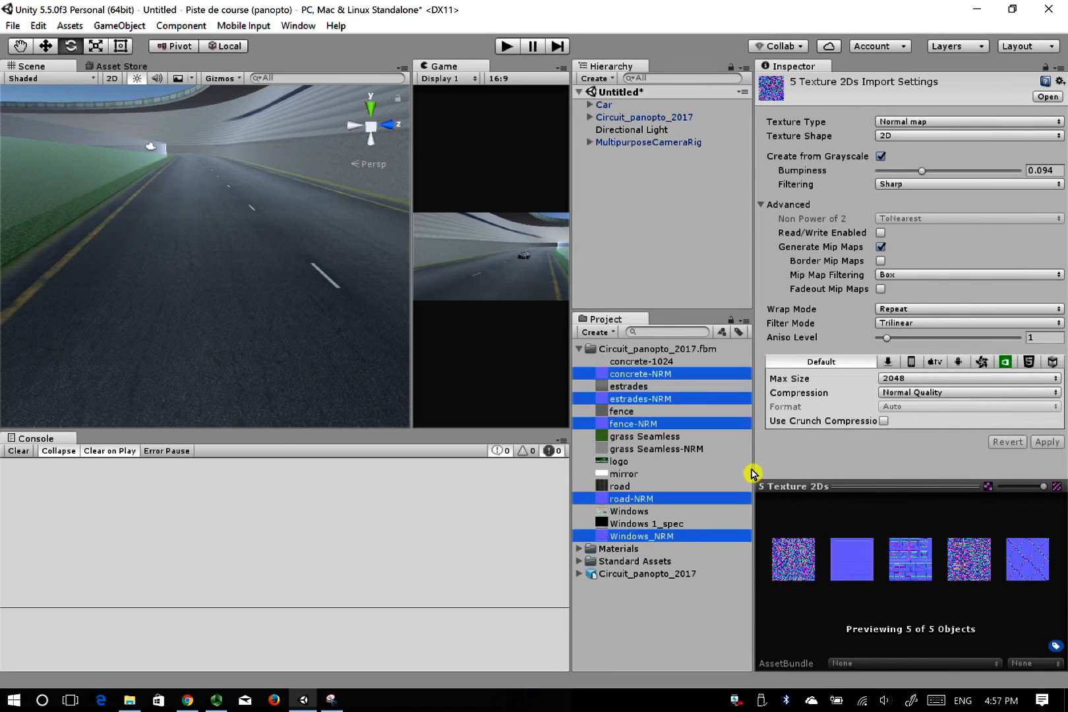
pyautogui.moveTo(753, 471); pyautogui.dragTo(855, 488)
pyautogui.moveTo(572, 493); pyautogui.dragTo(668, 505)
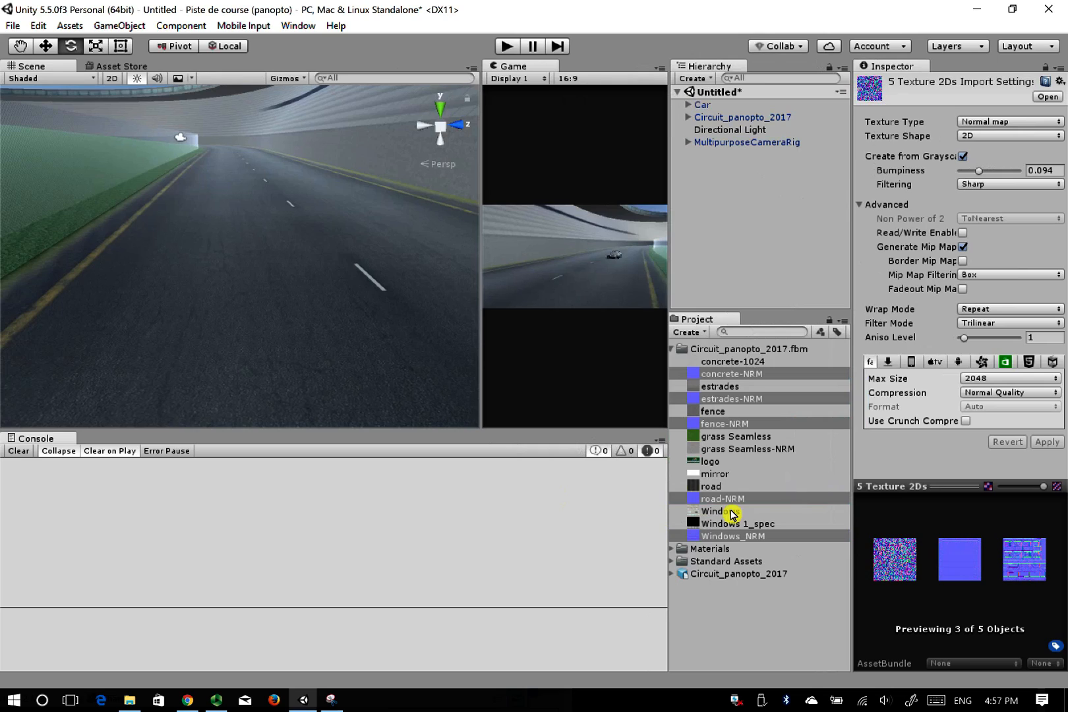
# Select the road mesh in the scene and examine the map settings of its material
pyautogui.click(341, 319)
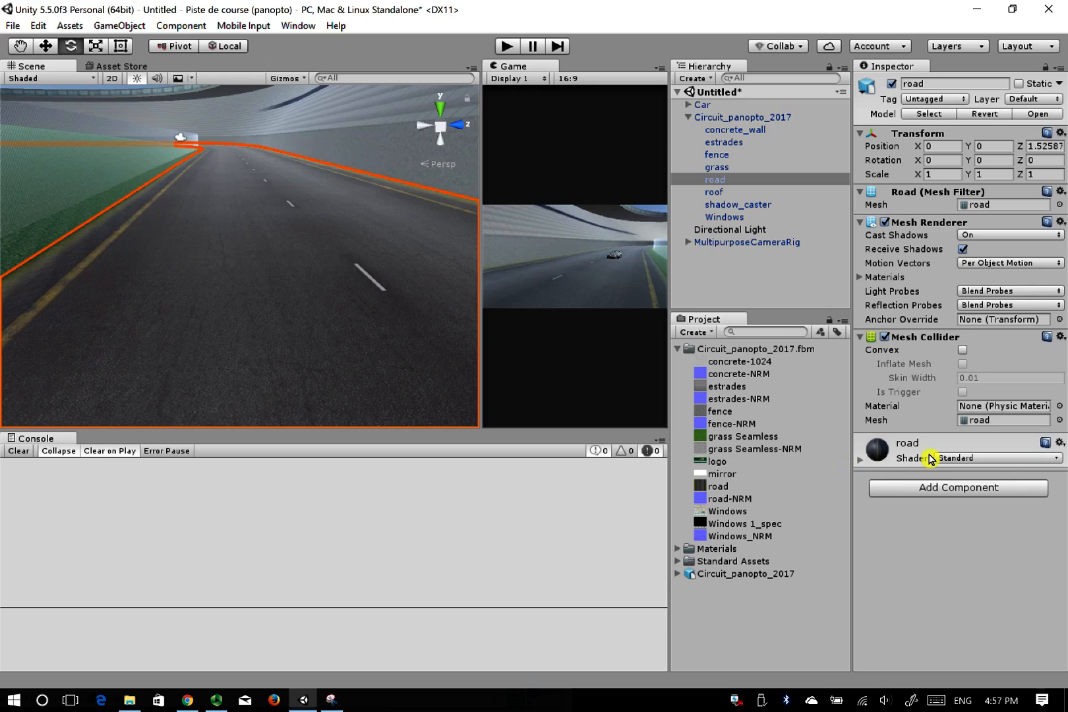
pyautogui.click(860, 464)
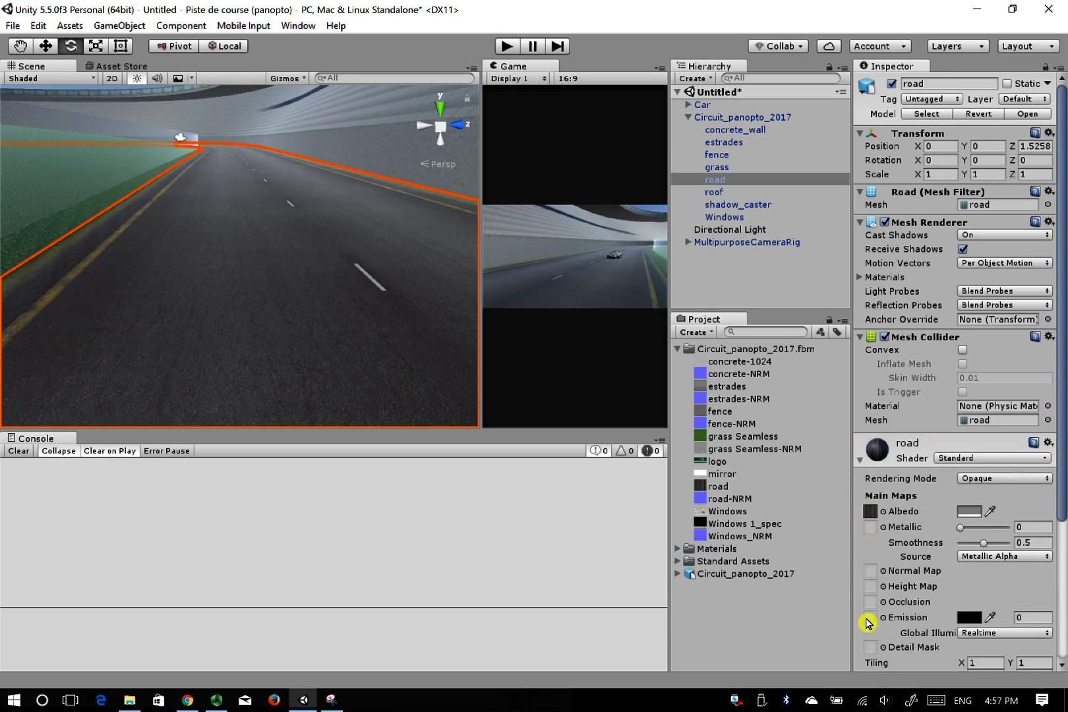
pyautogui.click(861, 465)
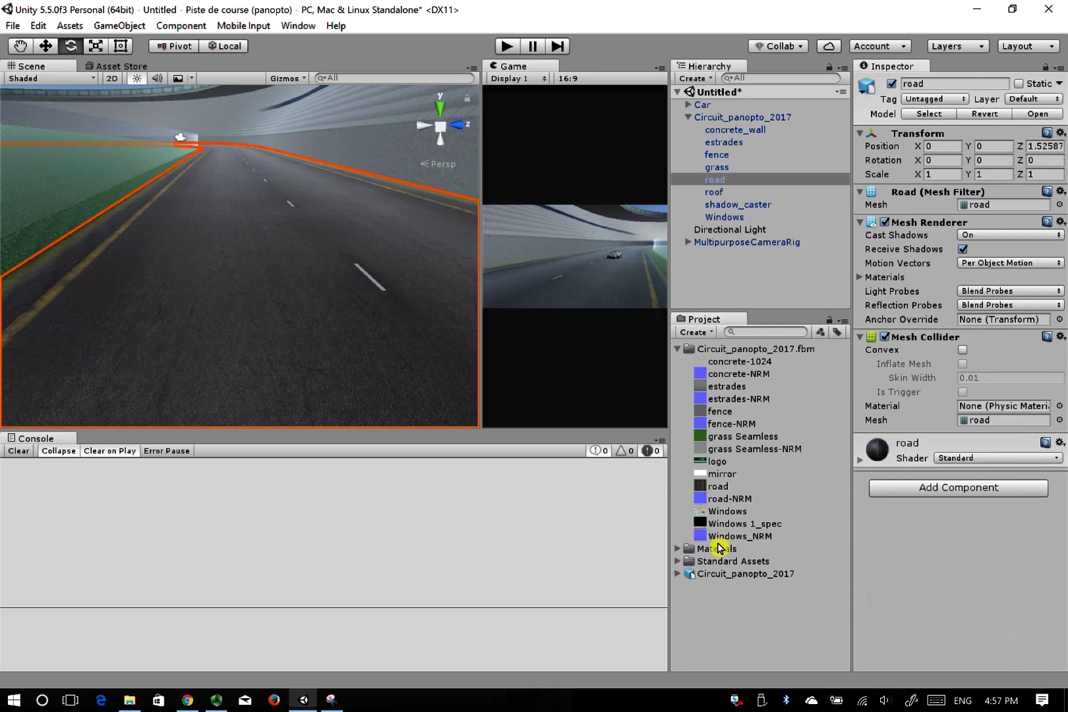
# Assign road-NRM as the normal map of the road material from the Materials folder, with a strength of 1.02
pyautogui.click(678, 550)
pyautogui.click(707, 551)
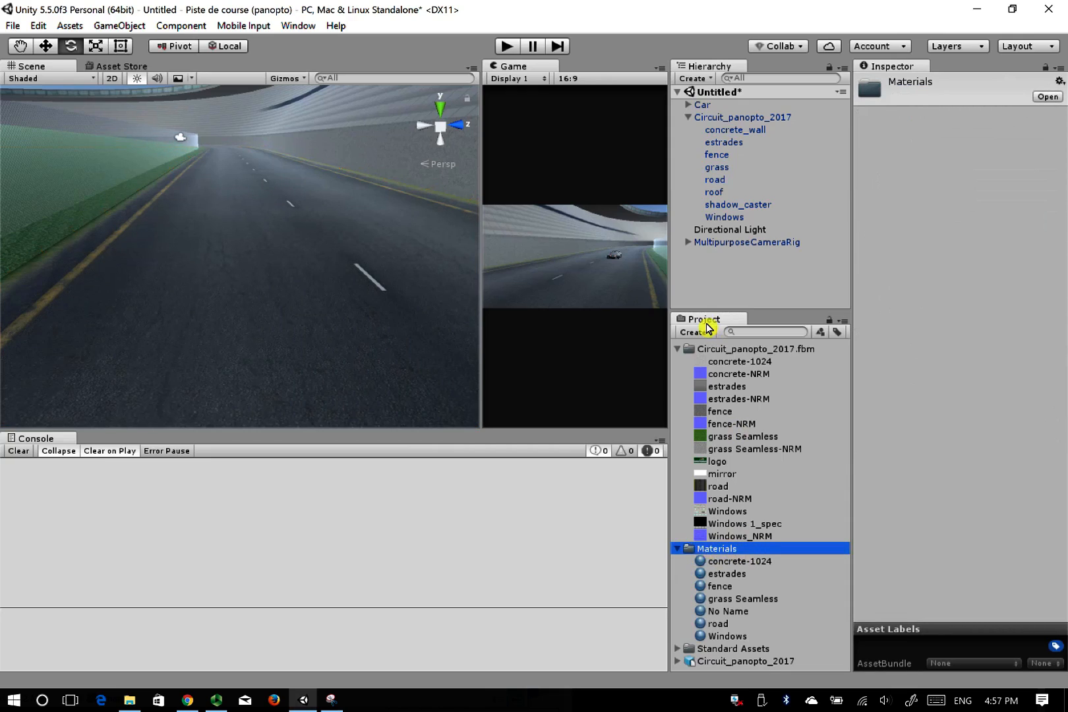
pyautogui.click(732, 623)
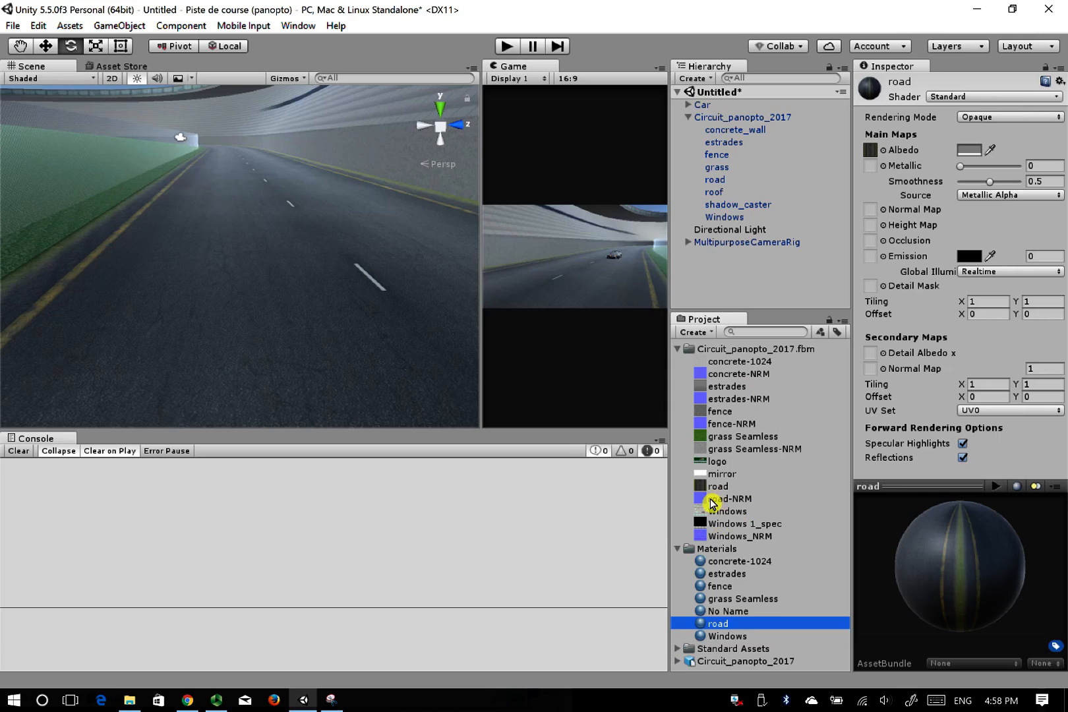
pyautogui.moveTo(712, 505); pyautogui.dragTo(872, 211)
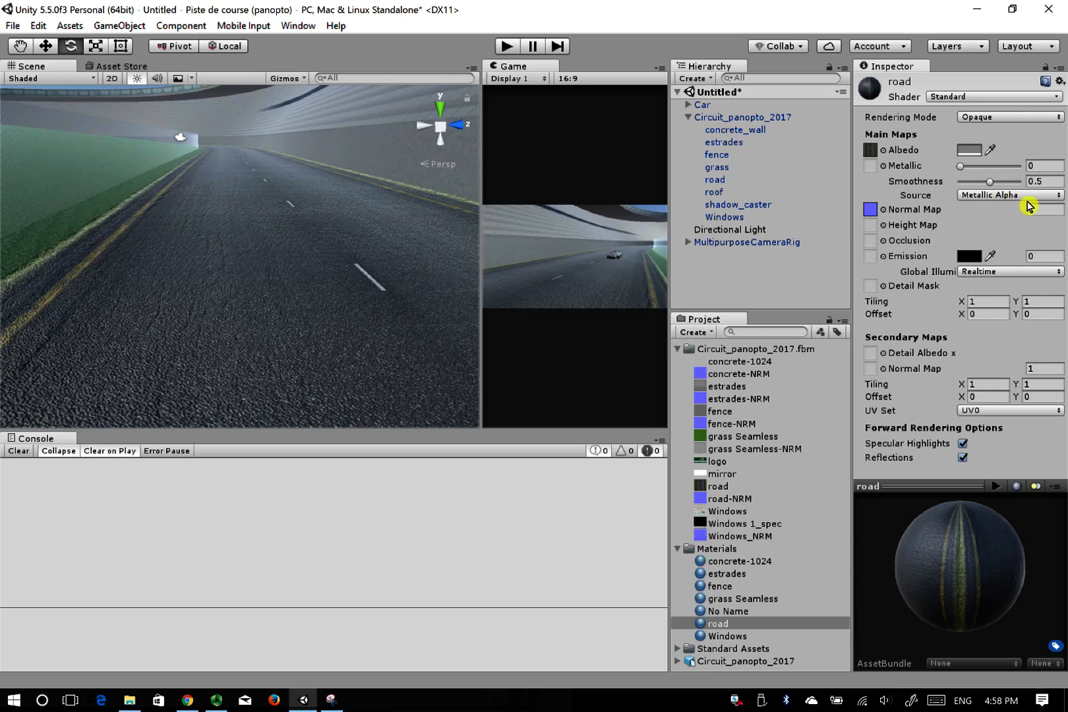
pyautogui.moveTo(1026, 211); pyautogui.dragTo(1020, 212)
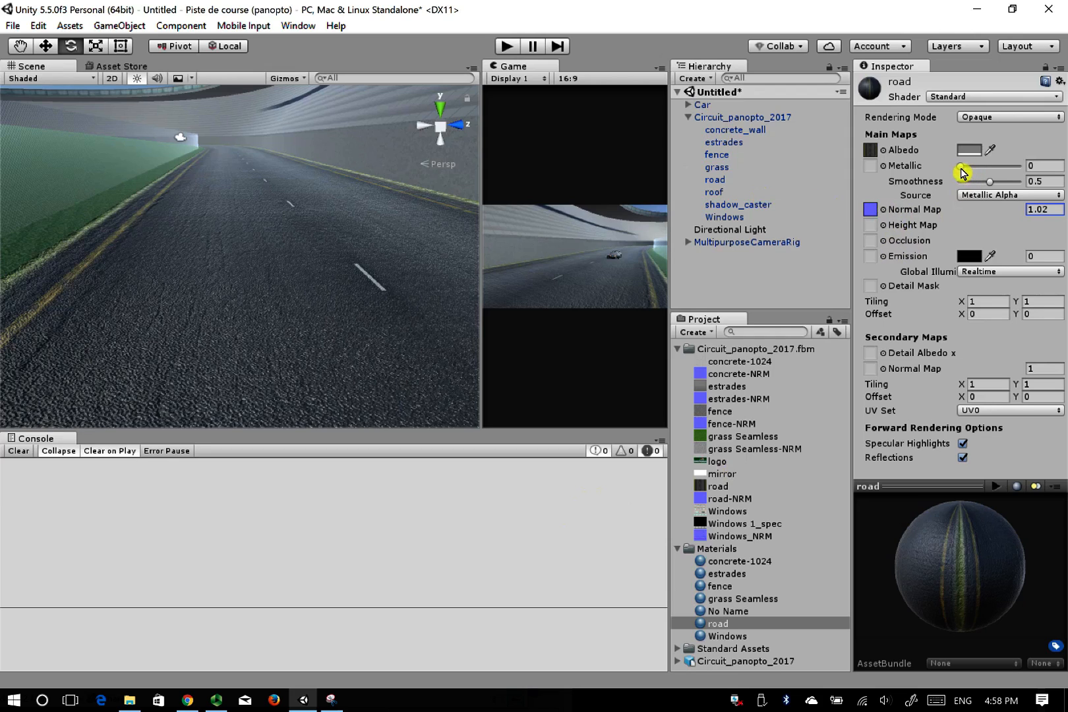
# Try the road material's smoothness at 1 and 0, settle on Smoothness 0.25 and Metallic 0.19, and check the track's appearance
pyautogui.moveTo(962, 173); pyautogui.dragTo(1015, 193)
pyautogui.moveTo(994, 192); pyautogui.dragTo(1029, 191)
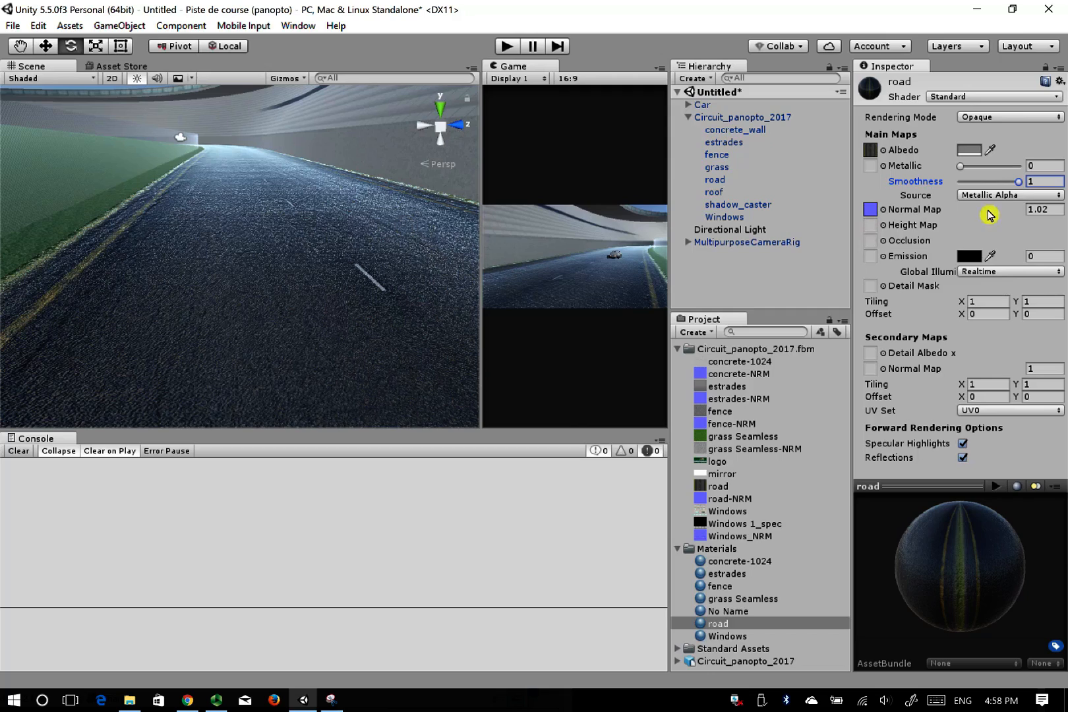
pyautogui.moveTo(1015, 187); pyautogui.dragTo(955, 181)
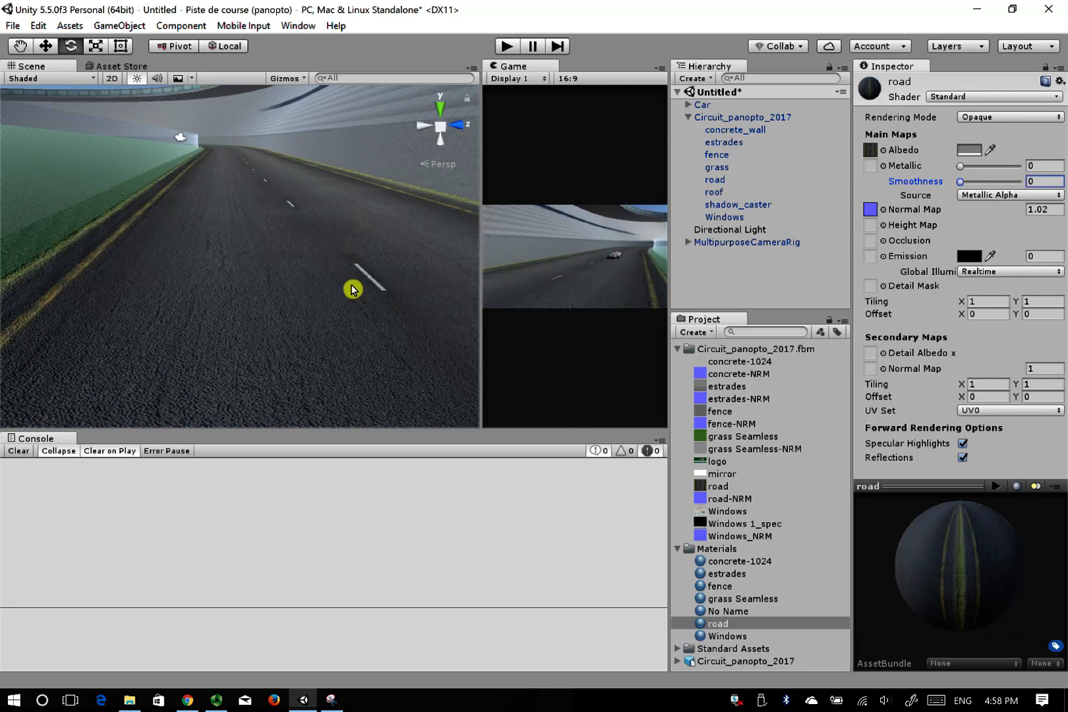
pyautogui.moveTo(963, 185)
pyautogui.mouseDown()
pyautogui.moveTo(996, 185)
pyautogui.moveTo(980, 189)
pyautogui.moveTo(974, 171)
pyautogui.moveTo(1018, 172)
pyautogui.moveTo(940, 174)
pyautogui.moveTo(1019, 172)
pyautogui.moveTo(963, 186)
pyautogui.moveTo(1033, 188)
pyautogui.moveTo(942, 185)
pyautogui.moveTo(1002, 182)
pyautogui.moveTo(969, 174)
pyautogui.moveTo(1037, 182)
pyautogui.moveTo(959, 181)
pyautogui.moveTo(1011, 193)
pyautogui.moveTo(976, 196)
pyautogui.moveTo(937, 169)
pyautogui.moveTo(1059, 170)
pyautogui.moveTo(929, 174)
pyautogui.moveTo(971, 174)
pyautogui.mouseUp()
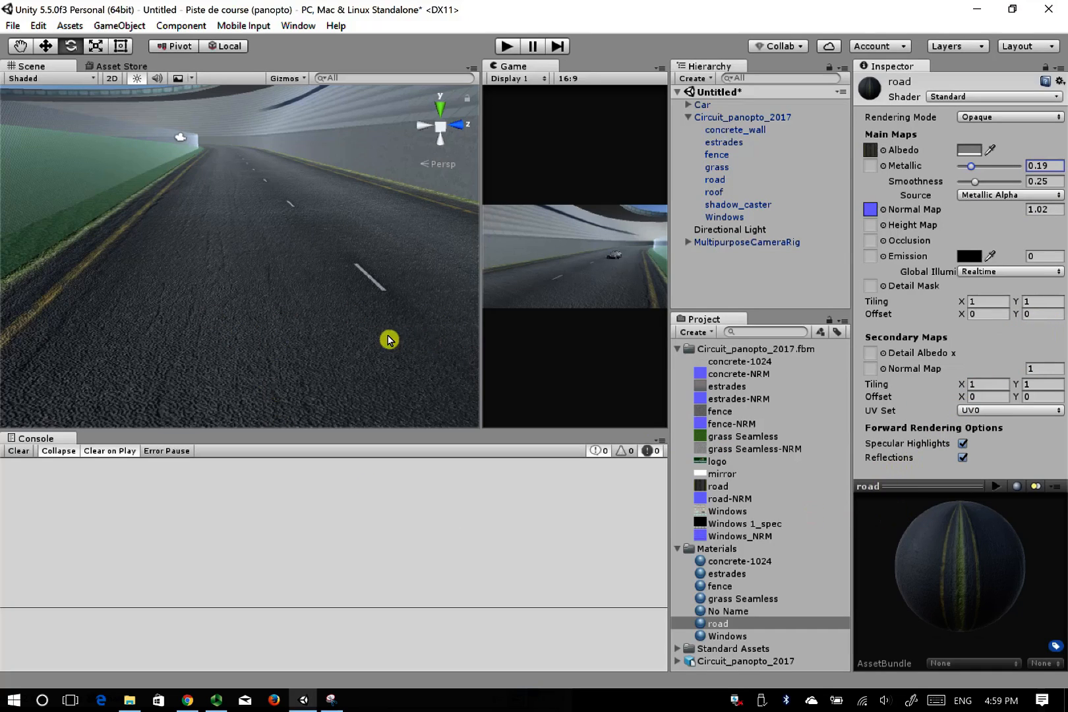
pyautogui.moveTo(389, 338); pyautogui.dragTo(410, 279, button='right')
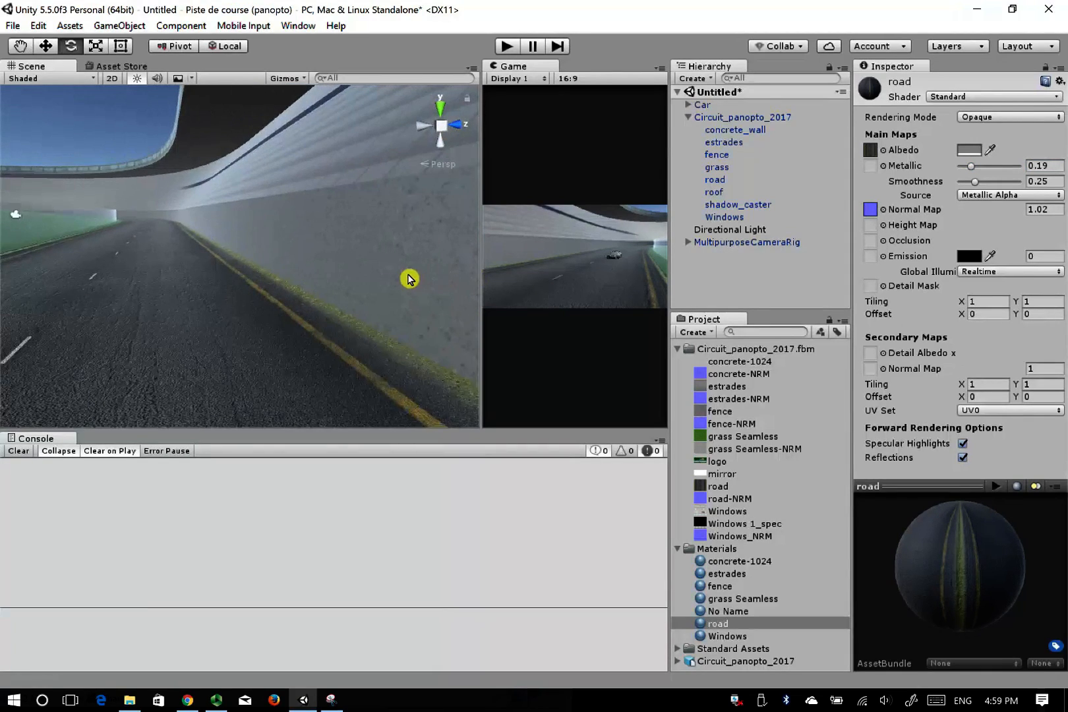
# Assign concrete-NRM as the main normal map of the concrete wall's material and check the relief on the wall up close
pyautogui.click(410, 278)
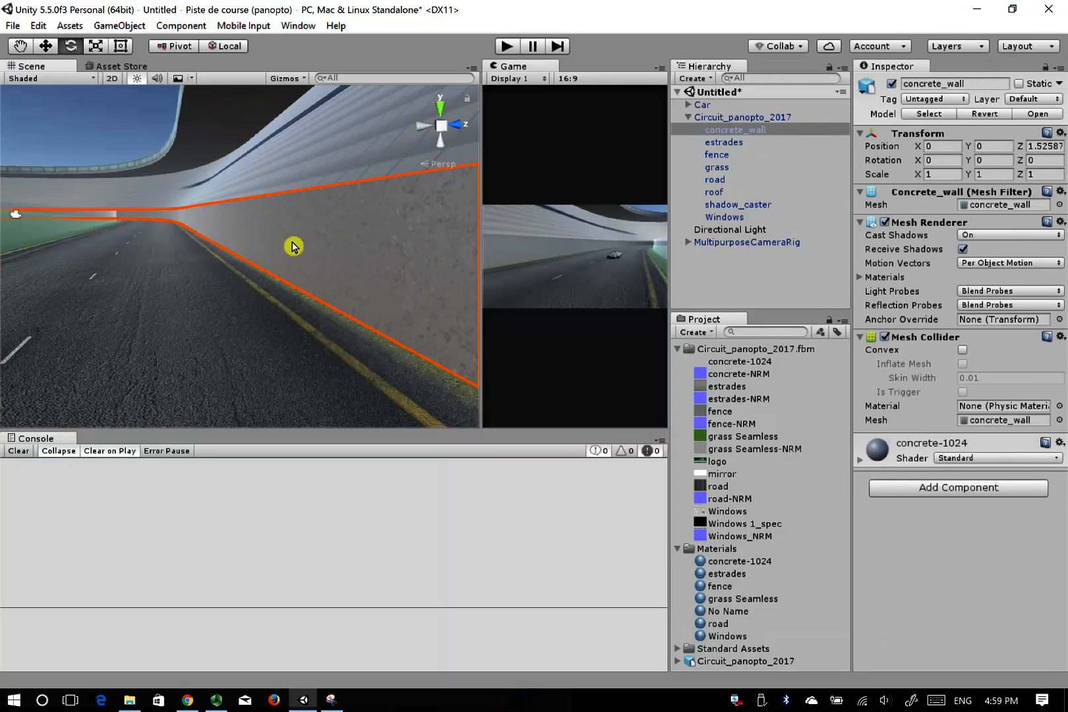
pyautogui.click(860, 460)
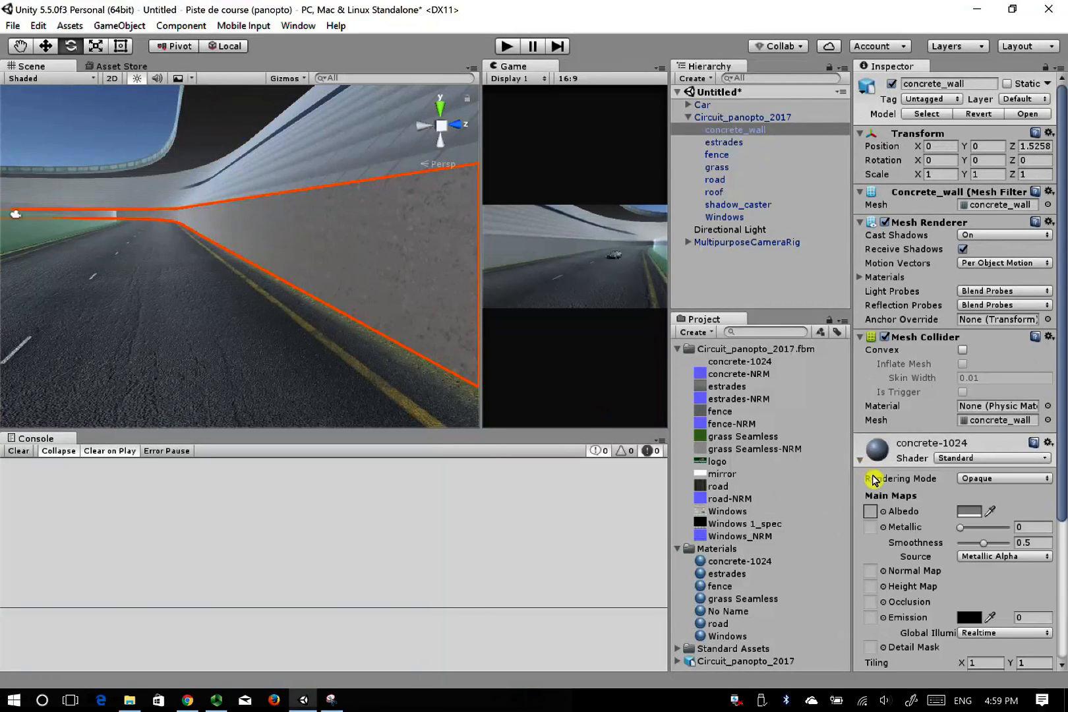
pyautogui.scroll(-5, 894, 505)
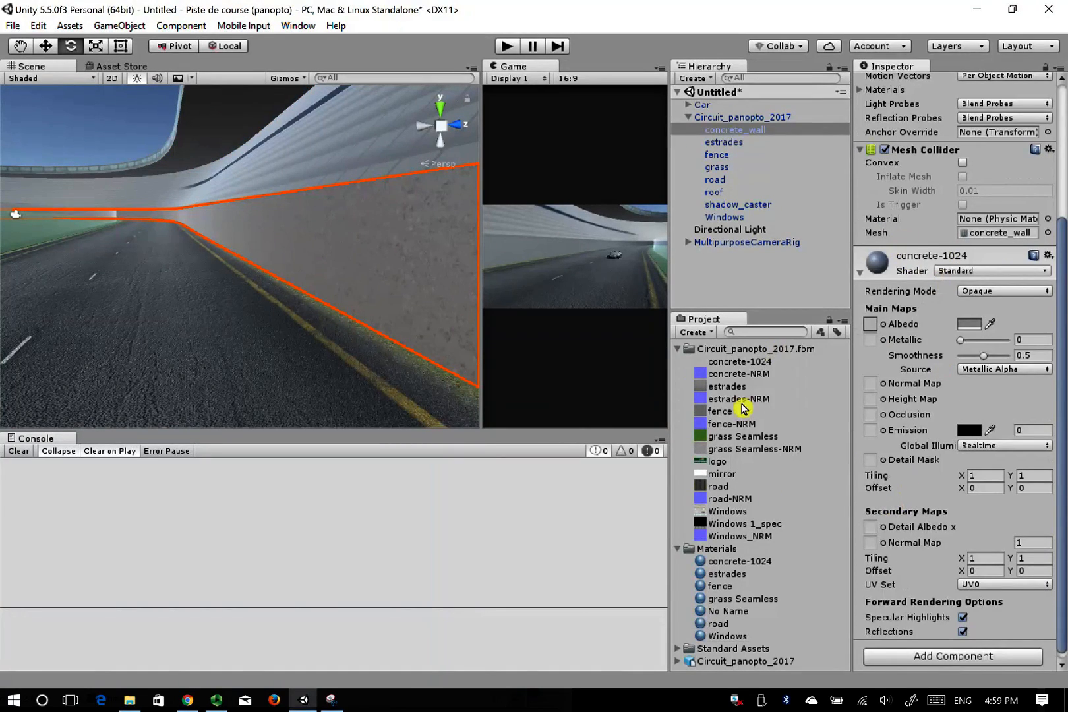
pyautogui.moveTo(729, 380); pyautogui.dragTo(874, 389)
pyautogui.moveTo(362, 315); pyautogui.dragTo(147, 263, button='right')
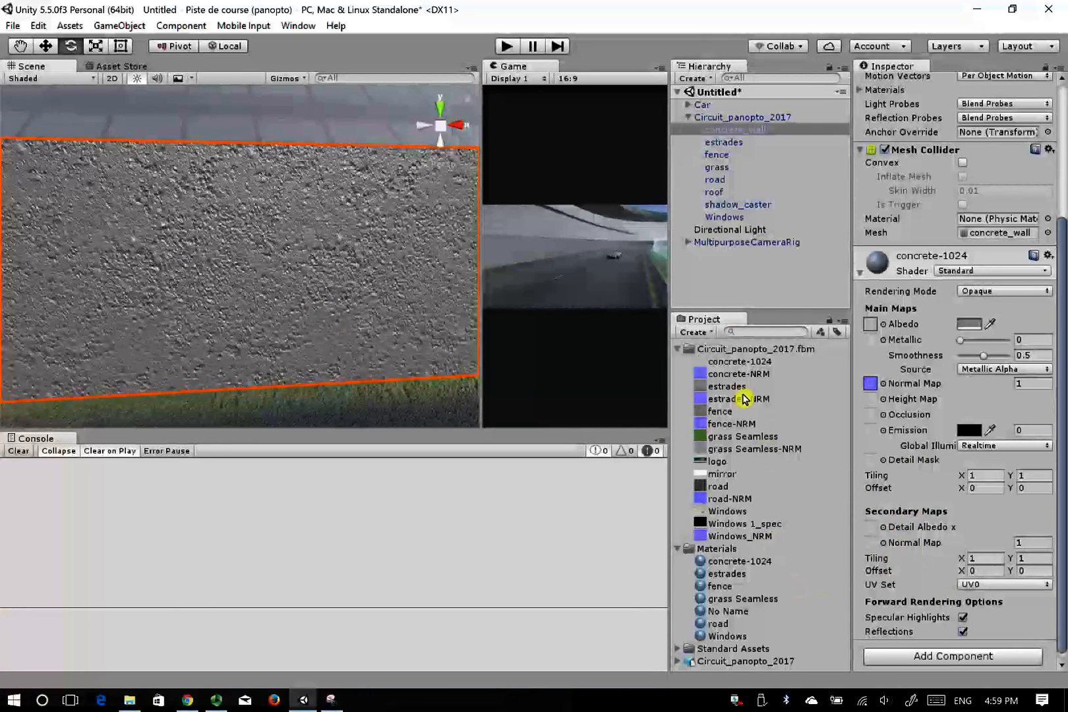
# Add concrete-NRM as the secondary normal map of the concrete wall's material, with a secondary tiling of 2 in X and Y
pyautogui.moveTo(733, 377); pyautogui.dragTo(881, 531)
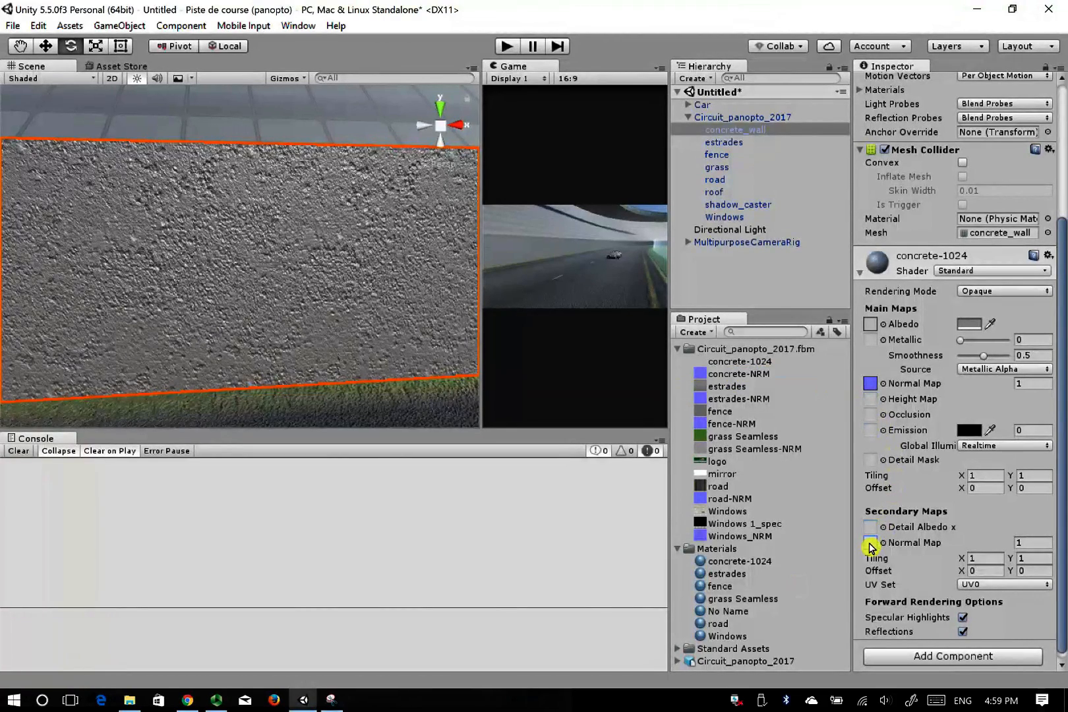
pyautogui.moveTo(941, 548); pyautogui.dragTo(927, 546)
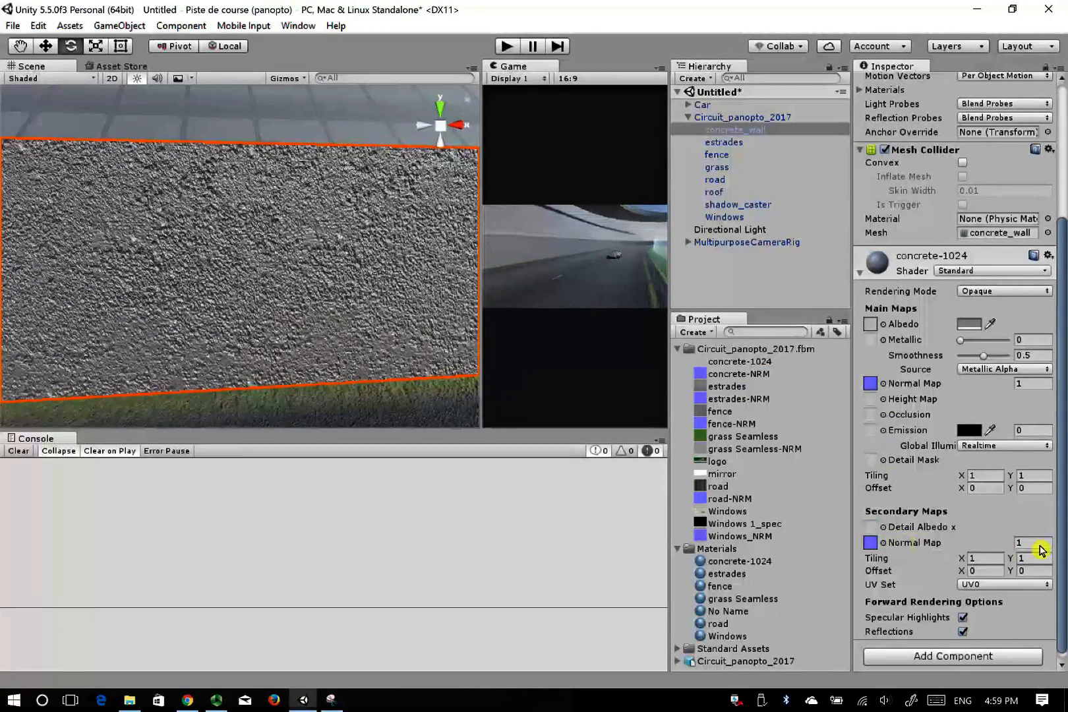
pyautogui.click(986, 559)
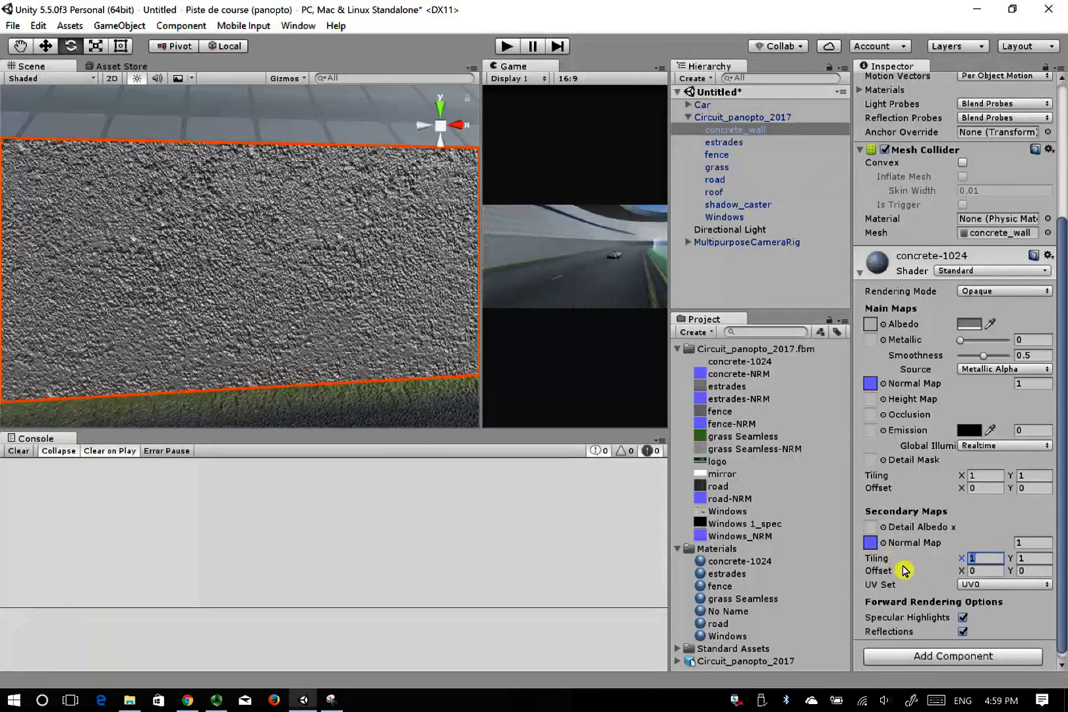
pyautogui.write('2')
pyautogui.click(1025, 559)
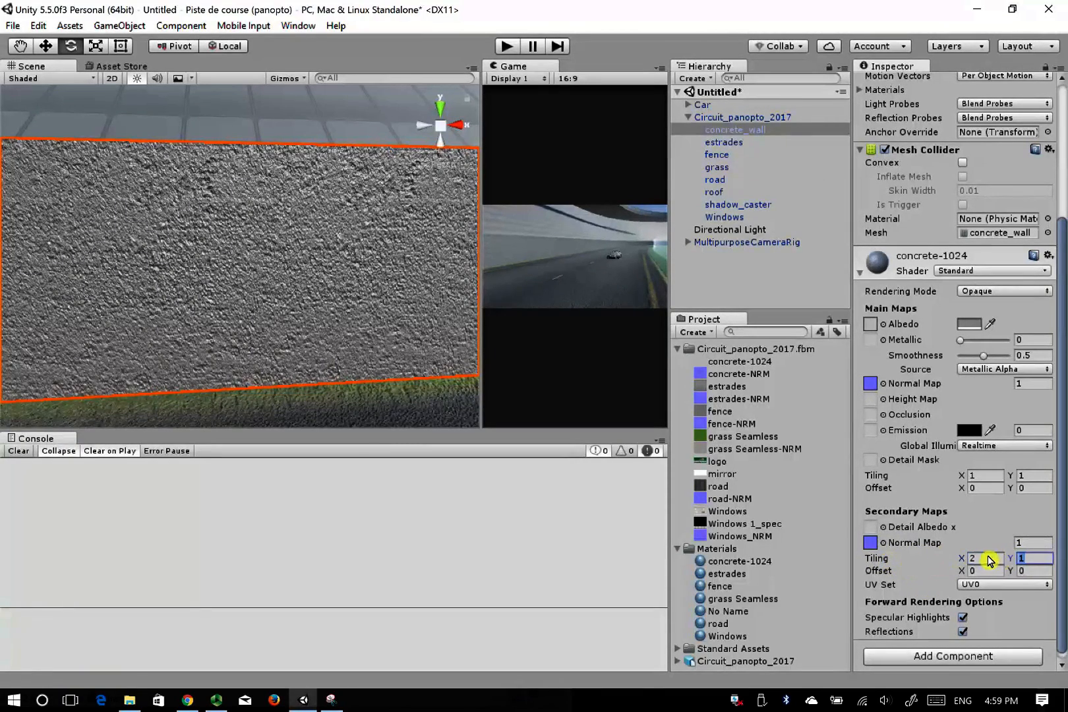
pyautogui.write('2')
pyautogui.keyDown('alt'); pyautogui.moveTo(357, 304); pyautogui.dragTo(298, 313); pyautogui.keyUp('alt')
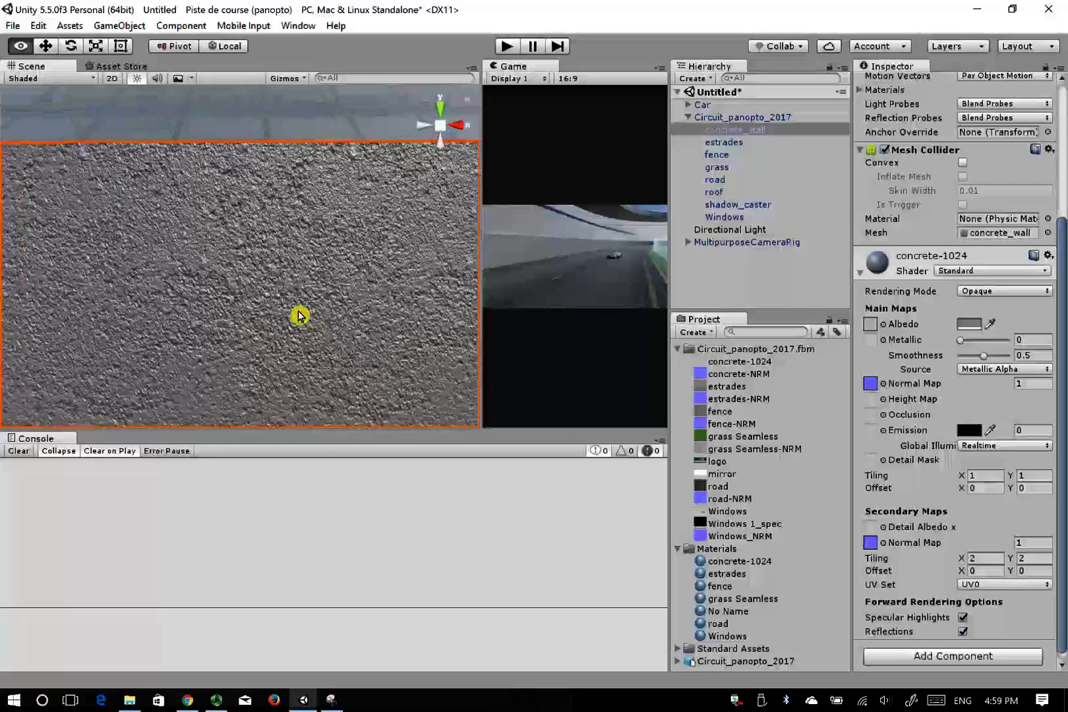
# Try secondary map tilings of 4 and 0.5 in X and Y on the concrete wall's material
pyautogui.click(982, 559)
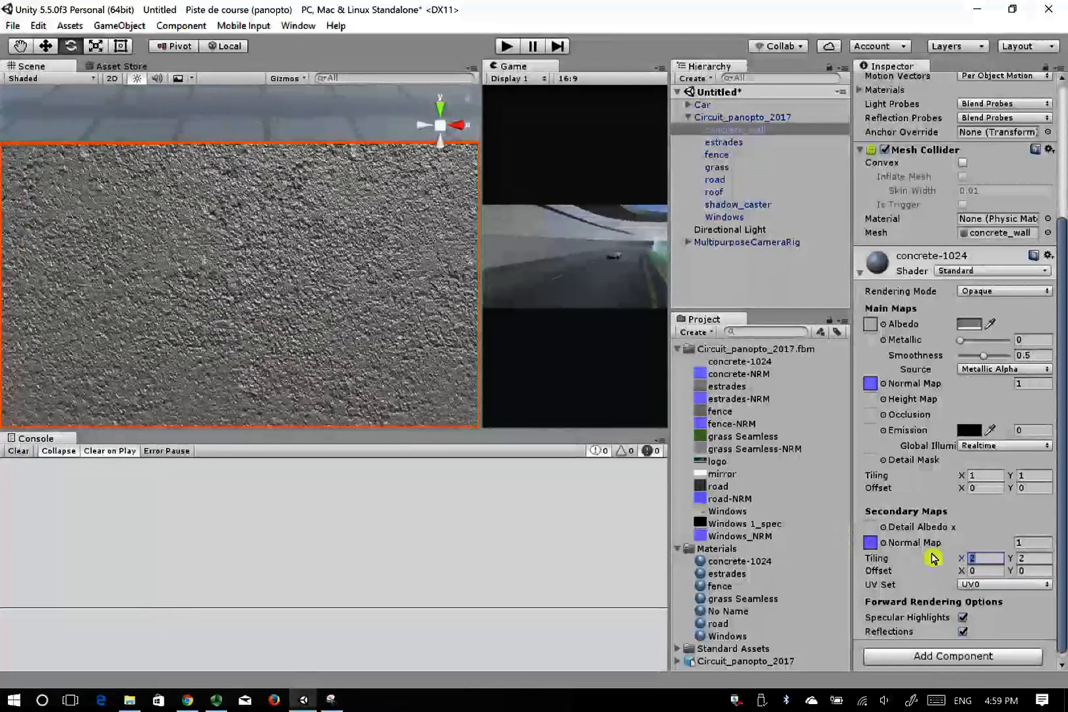
pyautogui.click(1021, 557)
pyautogui.write('4')
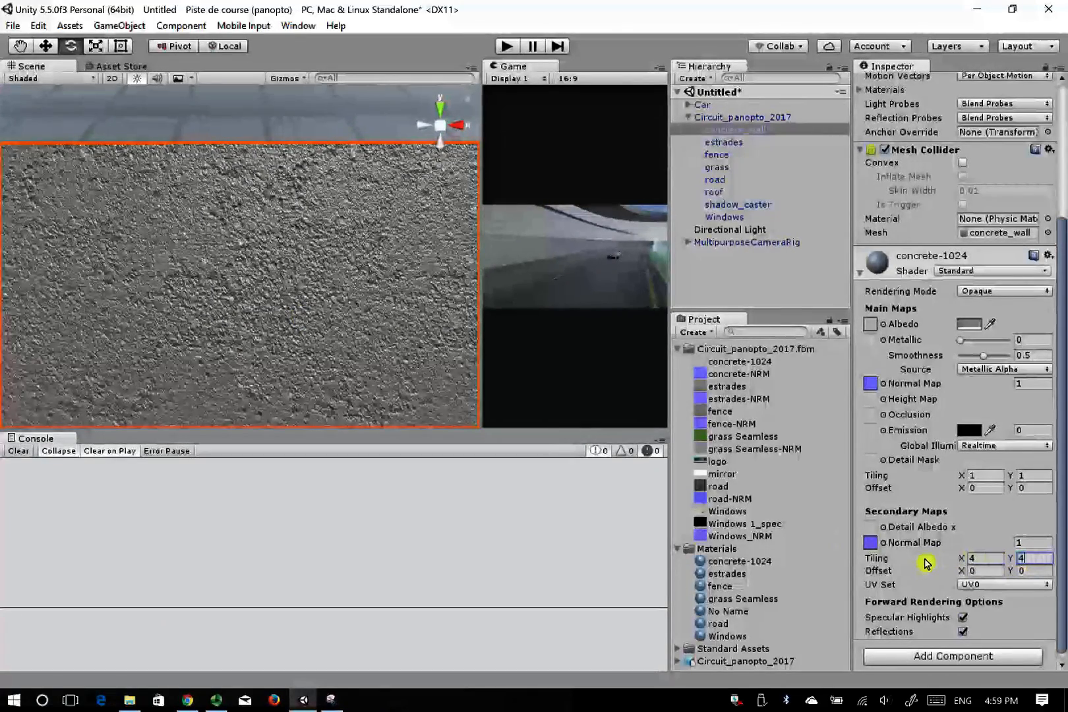
pyautogui.click(983, 560)
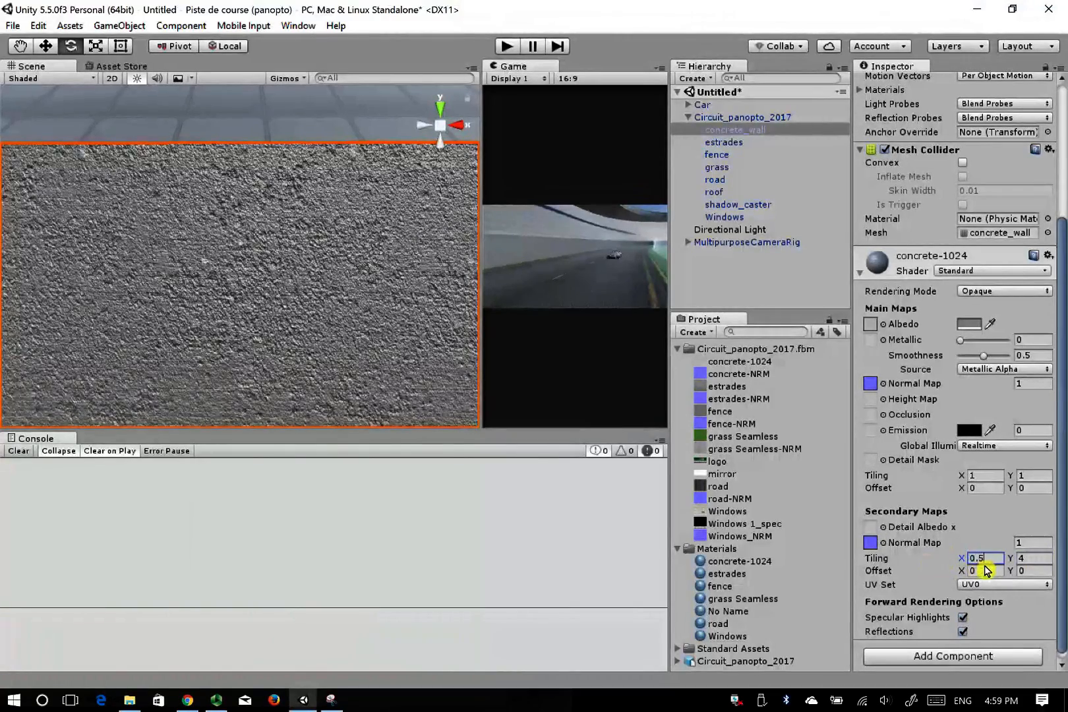
pyautogui.click(1026, 560)
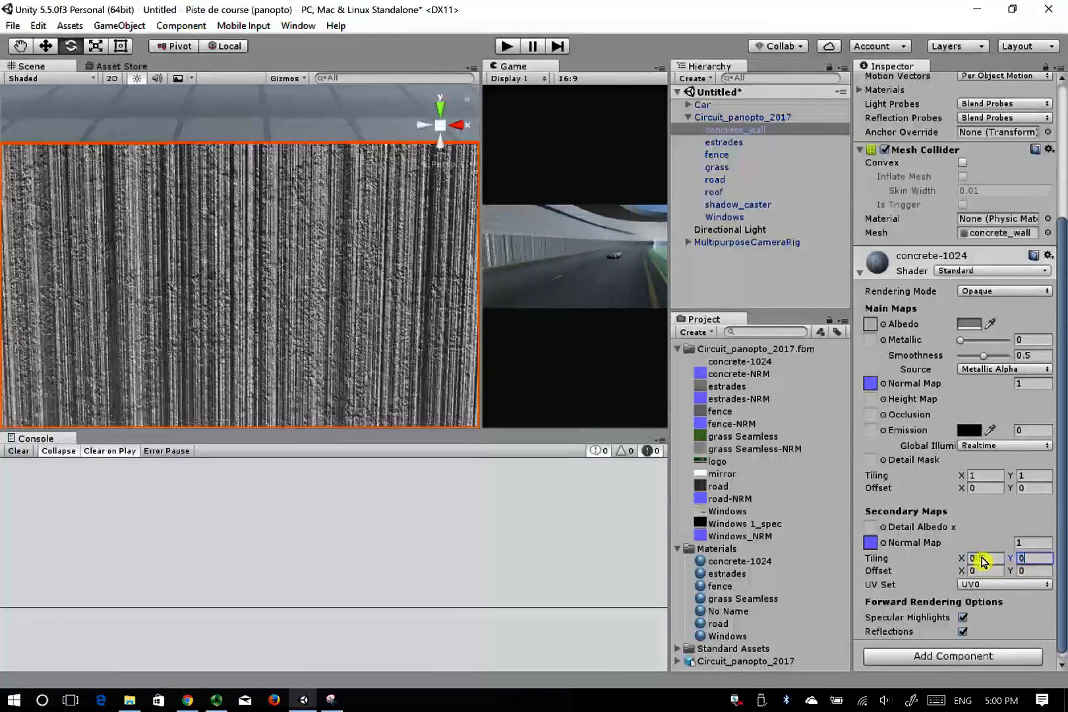
pyautogui.moveTo(205, 292)
pyautogui.keyDown('alt'); pyautogui.mouseDown()
pyautogui.moveTo(46, 298)
pyautogui.moveTo(90, 295)
pyautogui.moveTo(78, 310)
pyautogui.moveTo(211, 306)
pyautogui.mouseUp(); pyautogui.keyUp('alt')
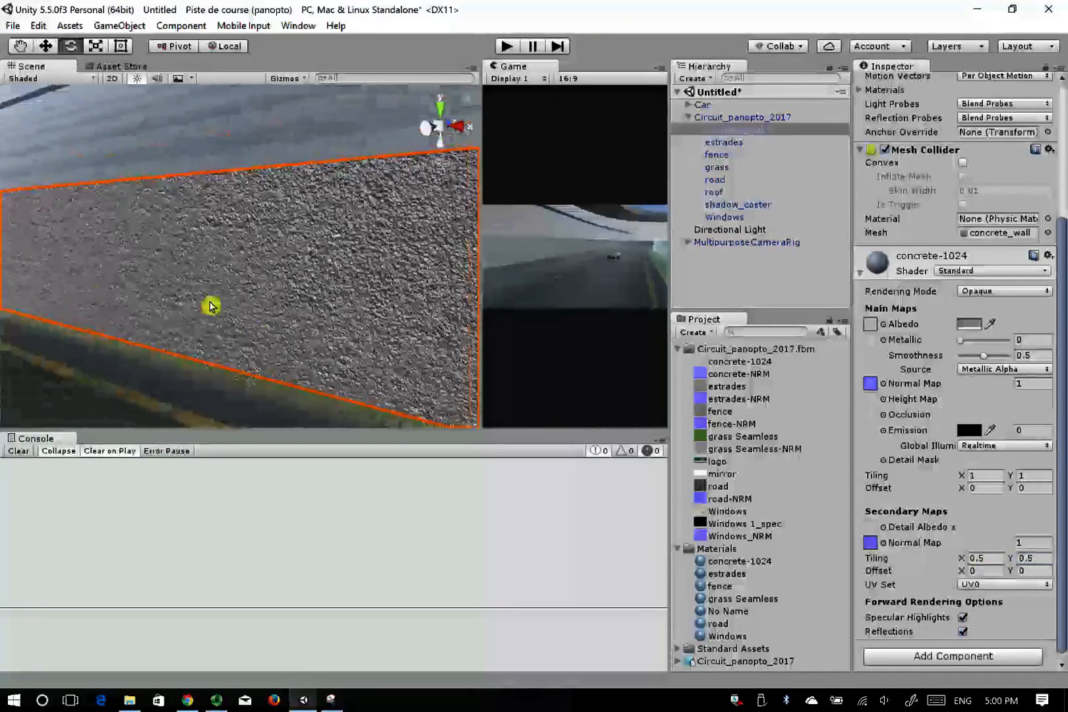
# Set the secondary map tiling of the concrete wall's material to 4 in both X and Y, and check the wall
pyautogui.click(973, 559)
pyautogui.write('4')
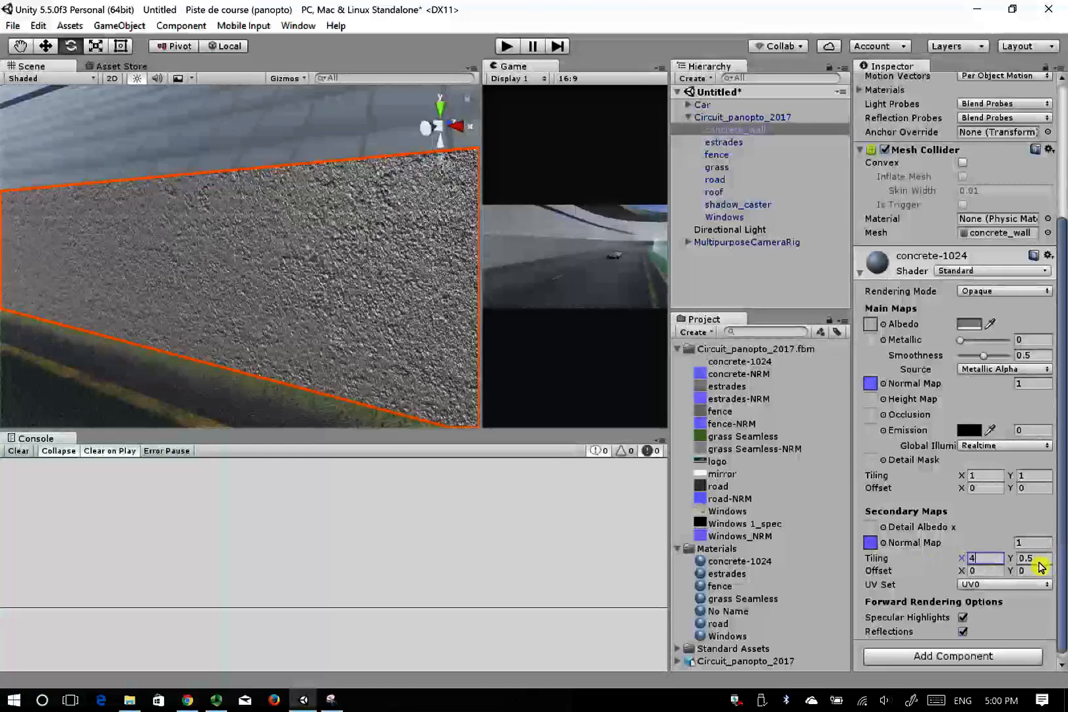
pyautogui.click(1038, 560)
pyautogui.write('4')
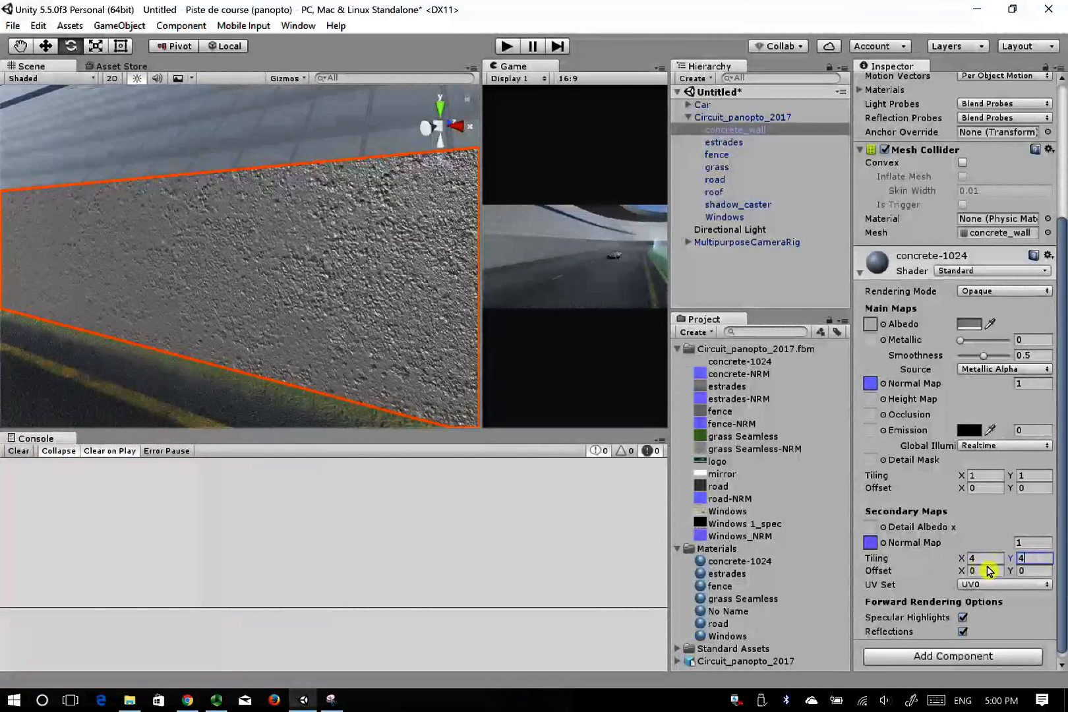
pyautogui.moveTo(230, 308); pyautogui.dragTo(400, 456, button='right')
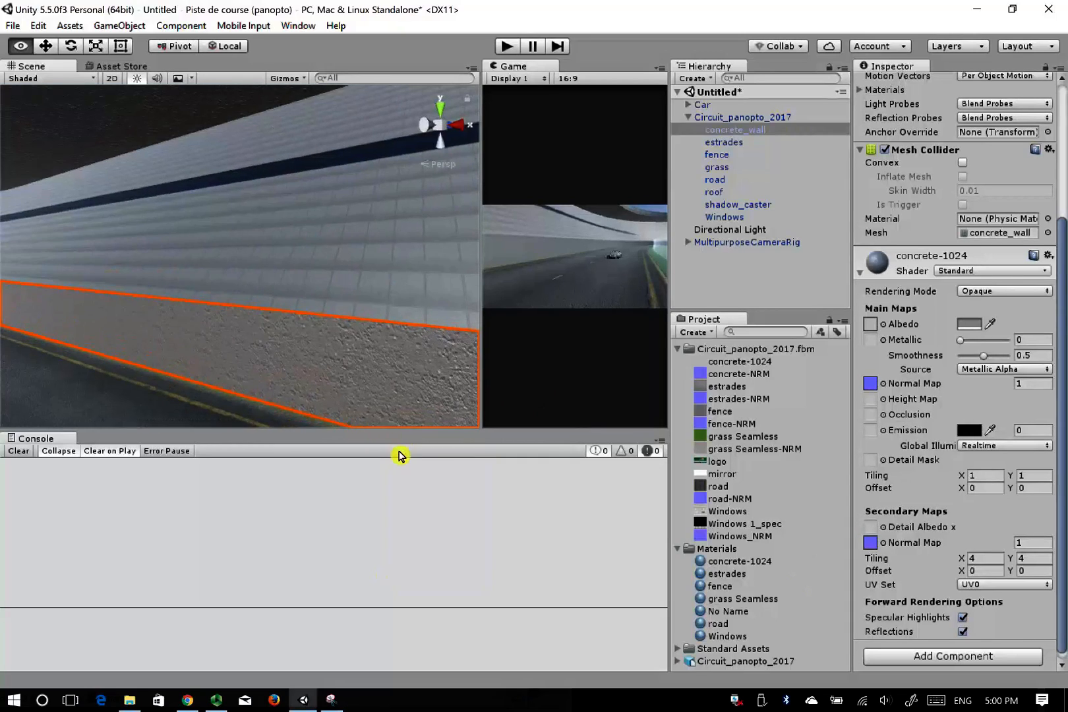
# Assign estrades-NRM as the normal map of the estrades mesh's material with a strength of 11.86, and adjust its smoothness
pyautogui.moveTo(353, 290); pyautogui.dragTo(279, 306, button='right')
pyautogui.click(279, 305)
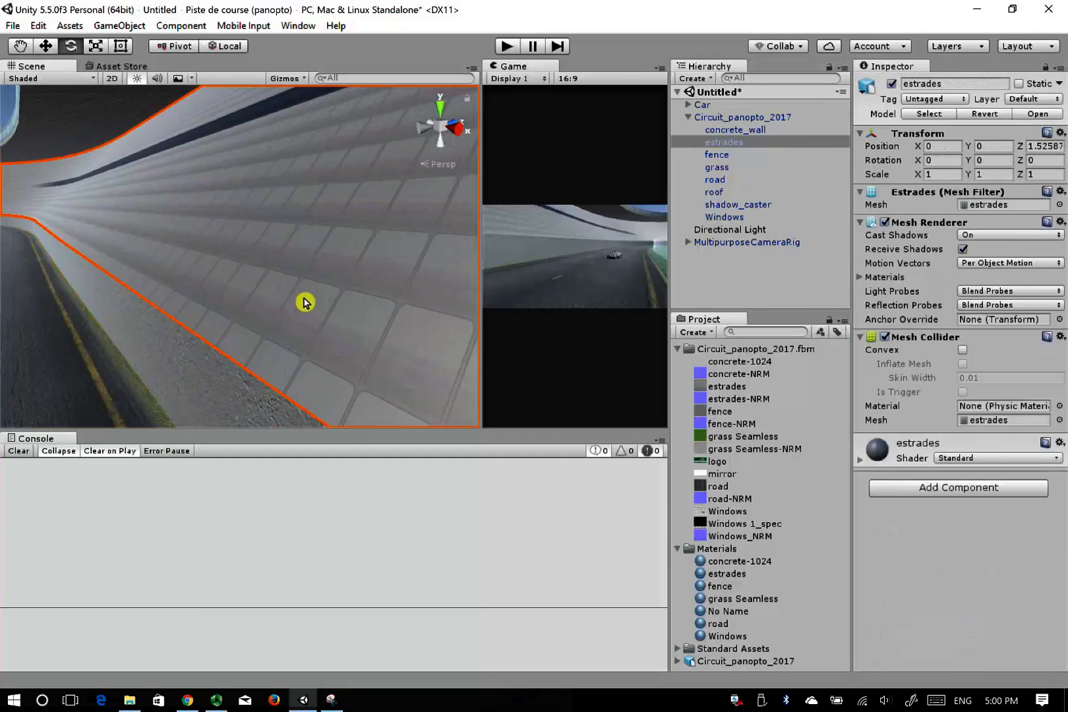
pyautogui.click(898, 445)
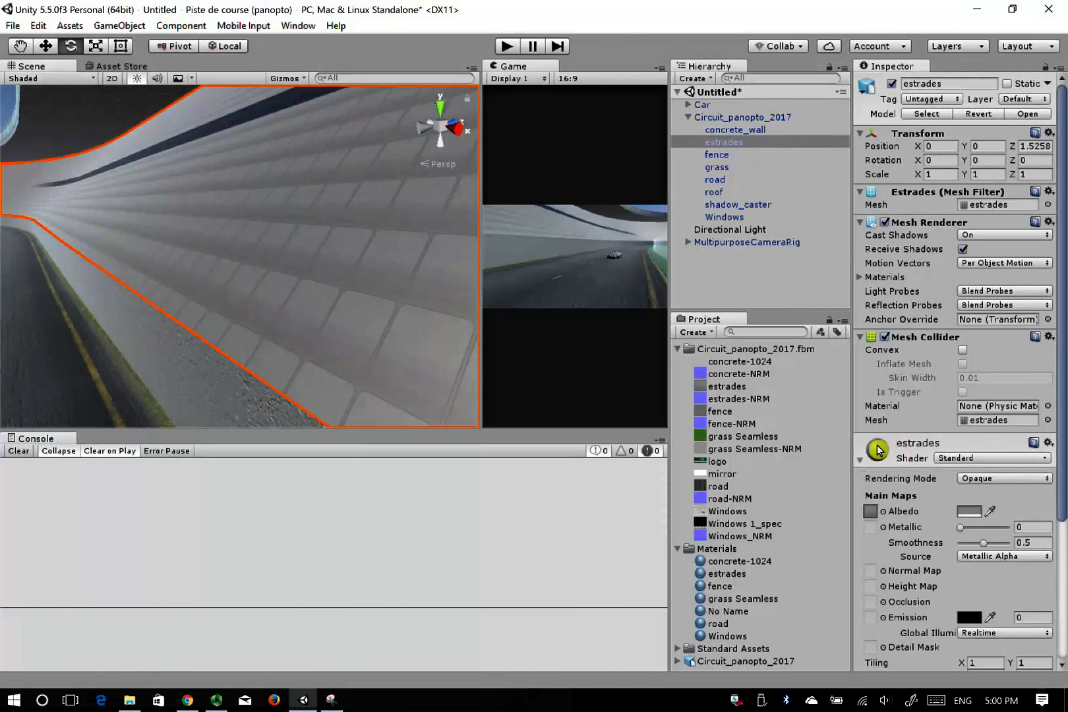
pyautogui.scroll(-5, 861, 587)
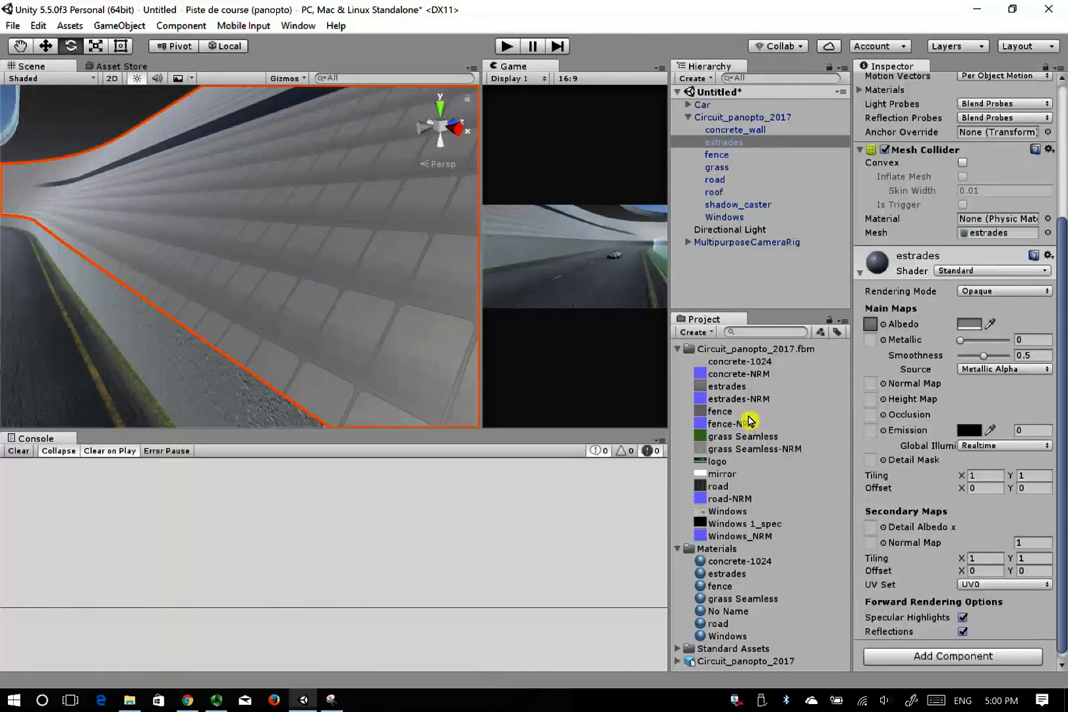
pyautogui.moveTo(747, 401); pyautogui.dragTo(1007, 388)
pyautogui.moveTo(175, 409); pyautogui.dragTo(226, 418)
pyautogui.moveTo(188, 354); pyautogui.dragTo(1047, 273, button='right')
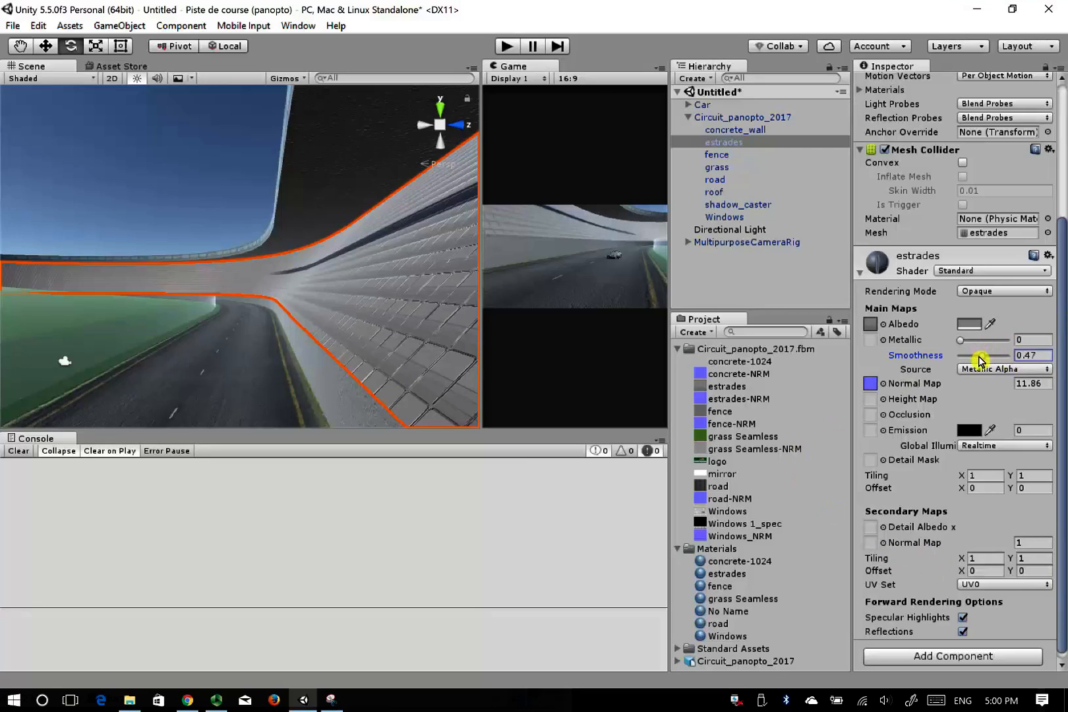
# Set the concrete wall material's Smoothness to 0.12 and Metallic to 0.12
pyautogui.moveTo(264, 370); pyautogui.dragTo(362, 388, button='right')
pyautogui.click(362, 390)
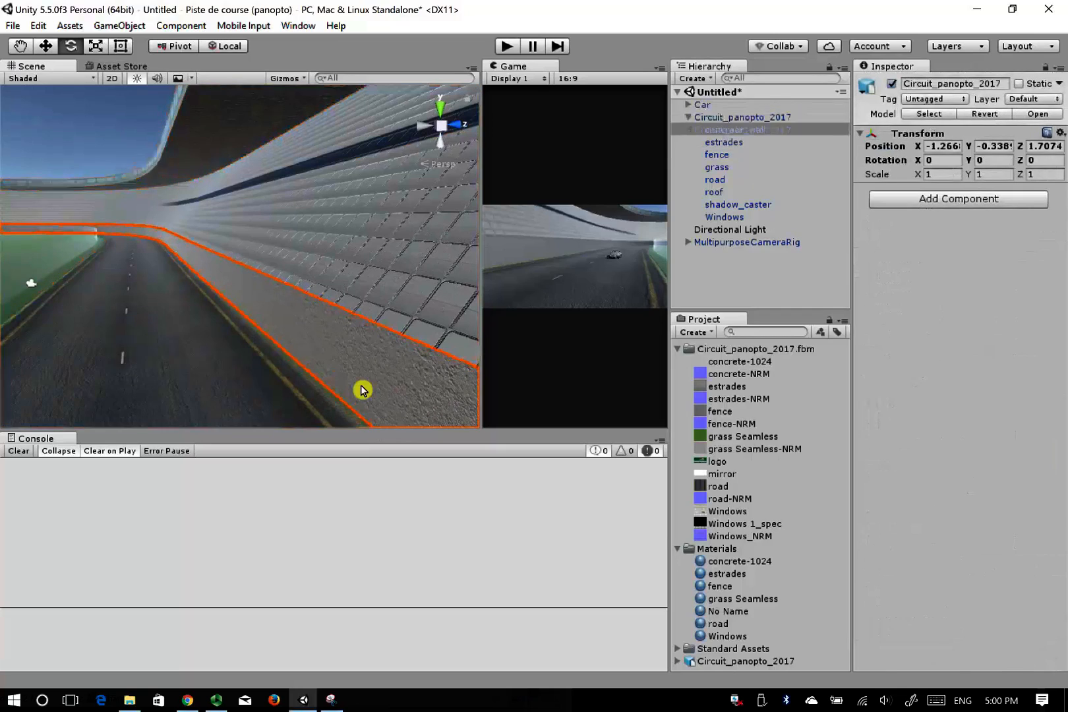
pyautogui.moveTo(980, 546)
pyautogui.mouseDown()
pyautogui.moveTo(962, 547)
pyautogui.moveTo(968, 528)
pyautogui.mouseUp()
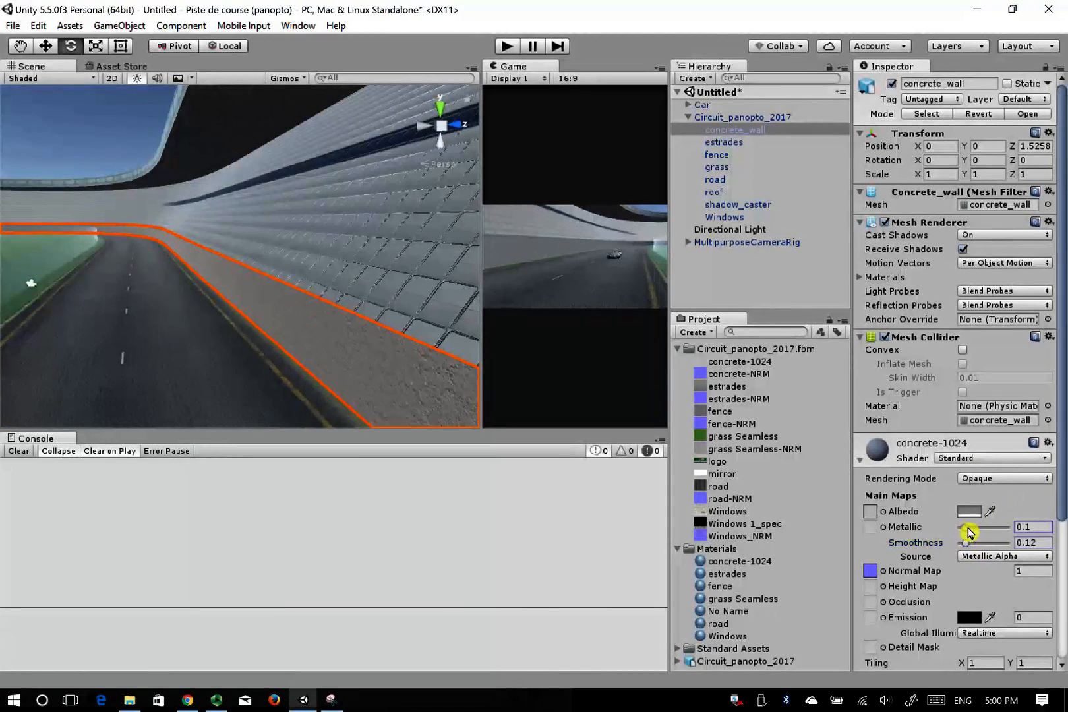
# Select the fence mesh beside the grass and change its material's rendering mode to Fade
pyautogui.moveTo(105, 225); pyautogui.dragTo(456, 190, button='right')
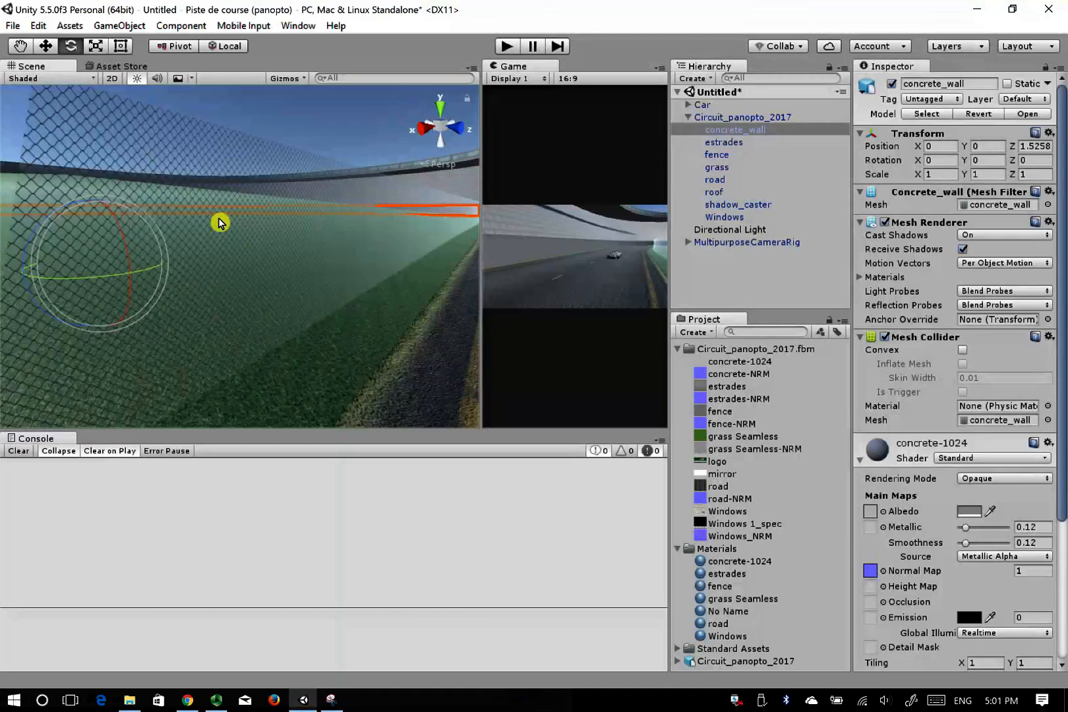
pyautogui.click(251, 240)
pyautogui.click(197, 173)
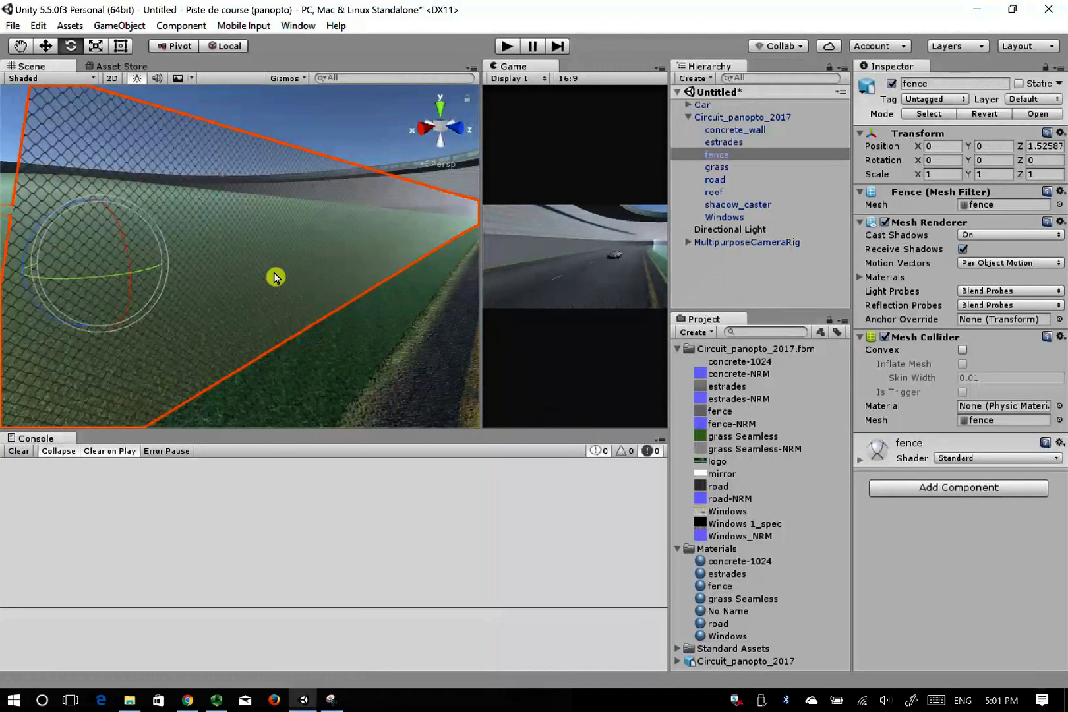
pyautogui.click(859, 462)
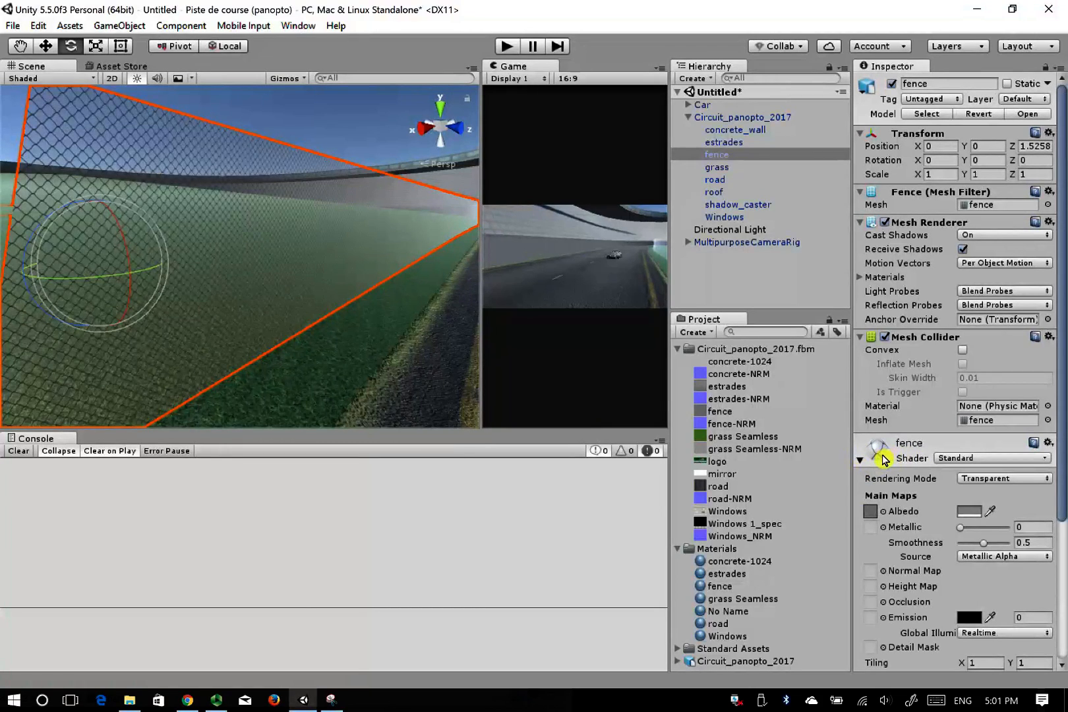
pyautogui.click(884, 459)
pyautogui.click(861, 466)
pyautogui.click(994, 480)
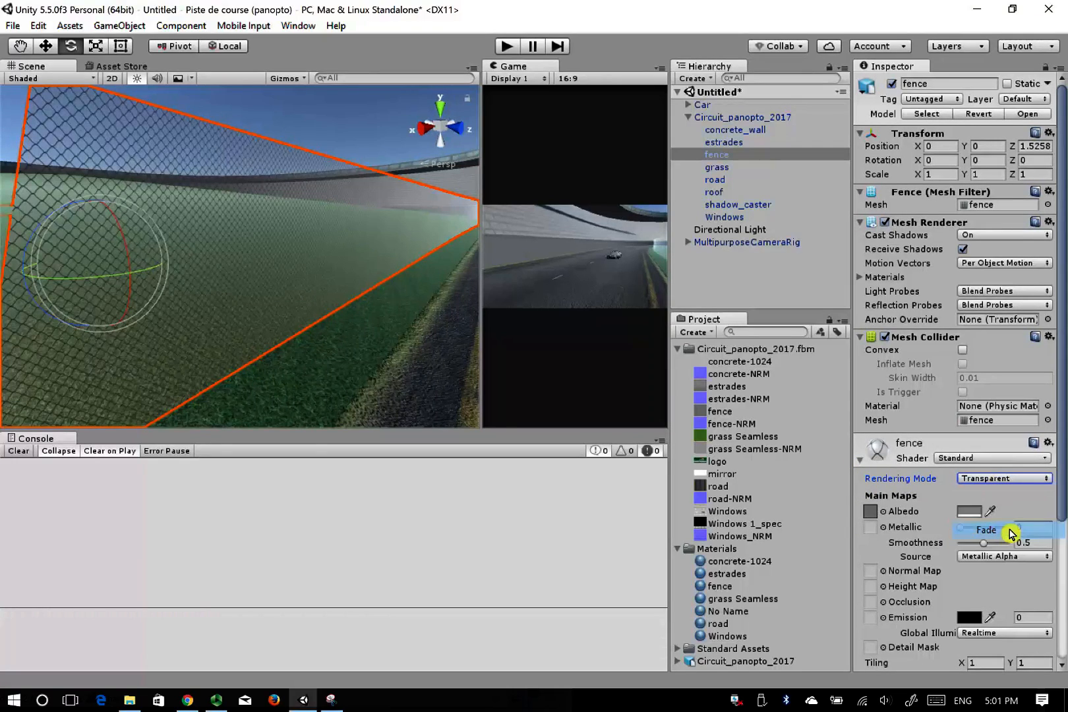
pyautogui.click(1011, 533)
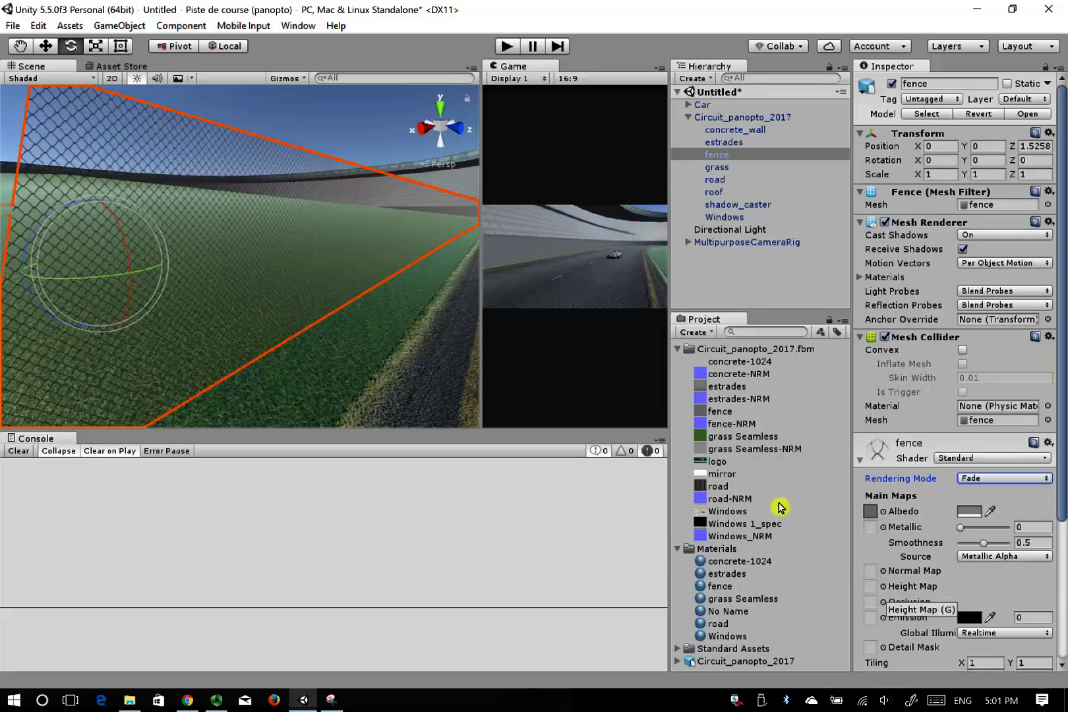
# Assign fence-NRM as the normal map of the fence material with a strength of 104.31, and adjust the material's smoothness
pyautogui.moveTo(186, 228); pyautogui.dragTo(1063, 261, button='right')
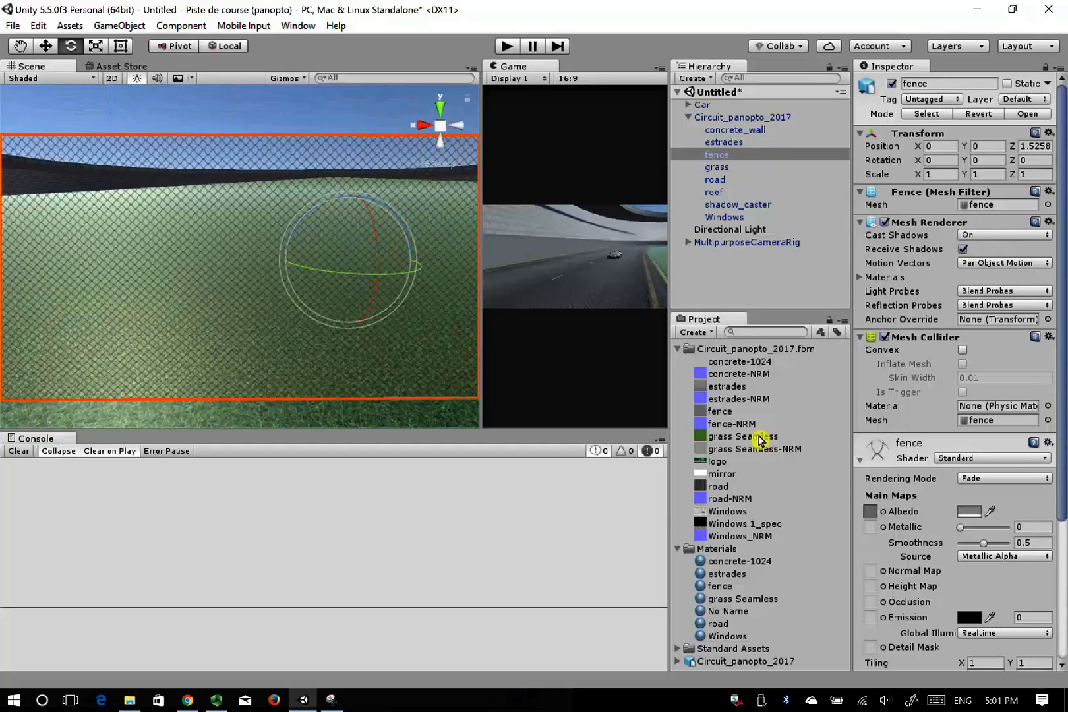
pyautogui.moveTo(738, 424); pyautogui.dragTo(889, 500)
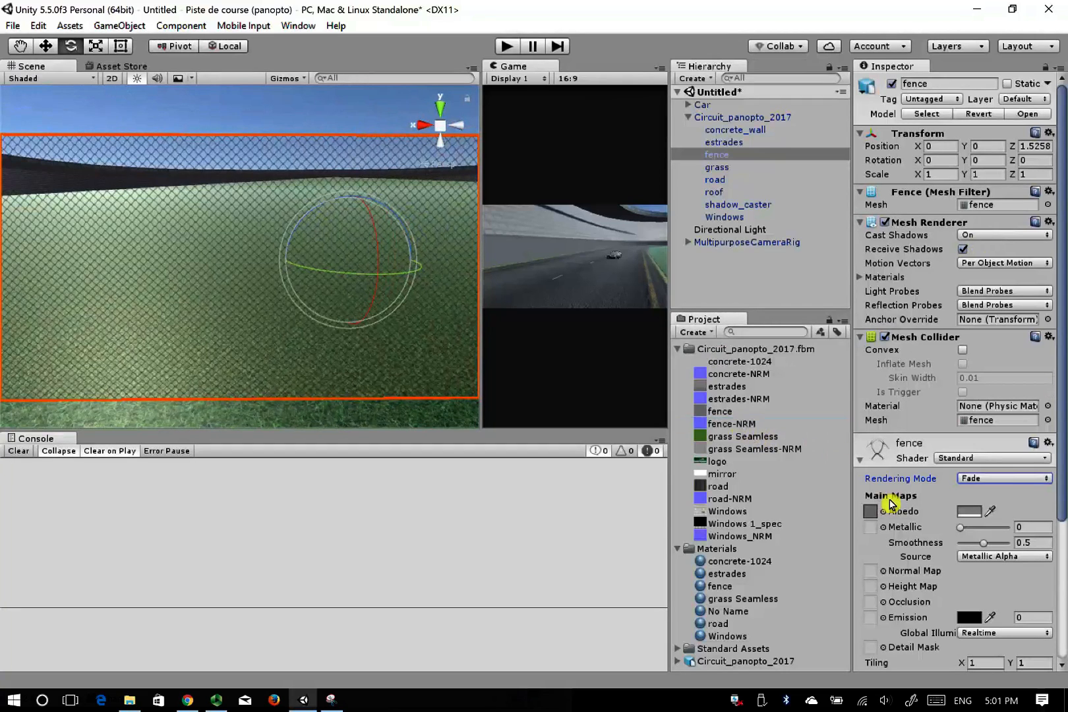
pyautogui.moveTo(872, 575); pyautogui.dragTo(872, 575)
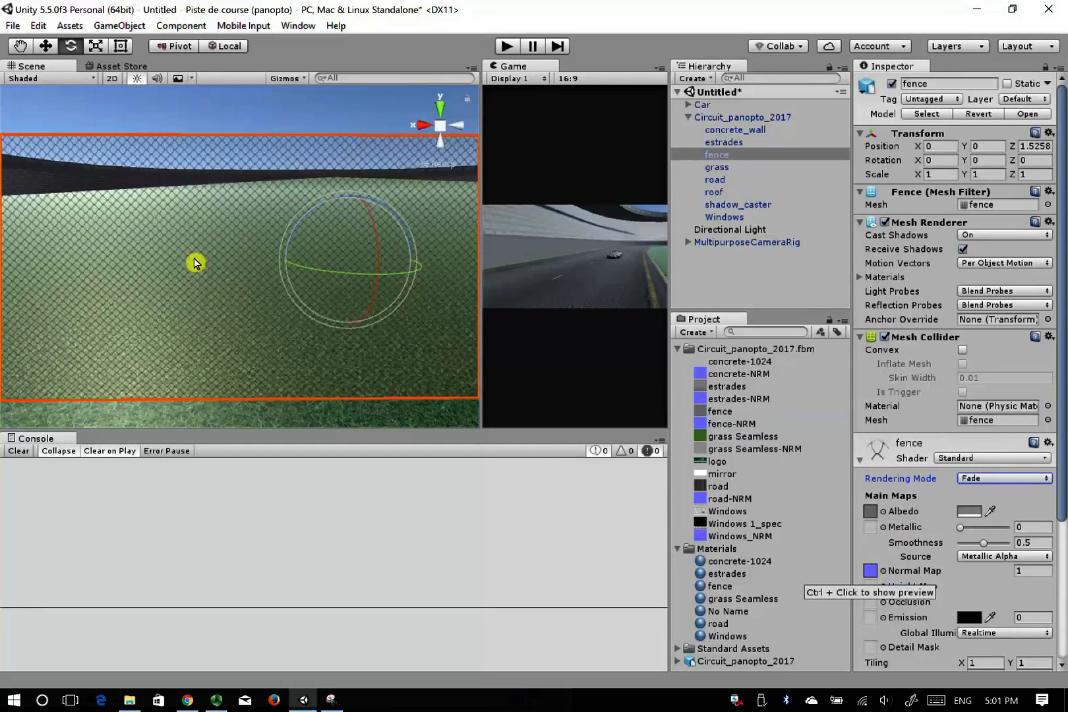
pyautogui.moveTo(196, 262); pyautogui.dragTo(379, 260, button='right')
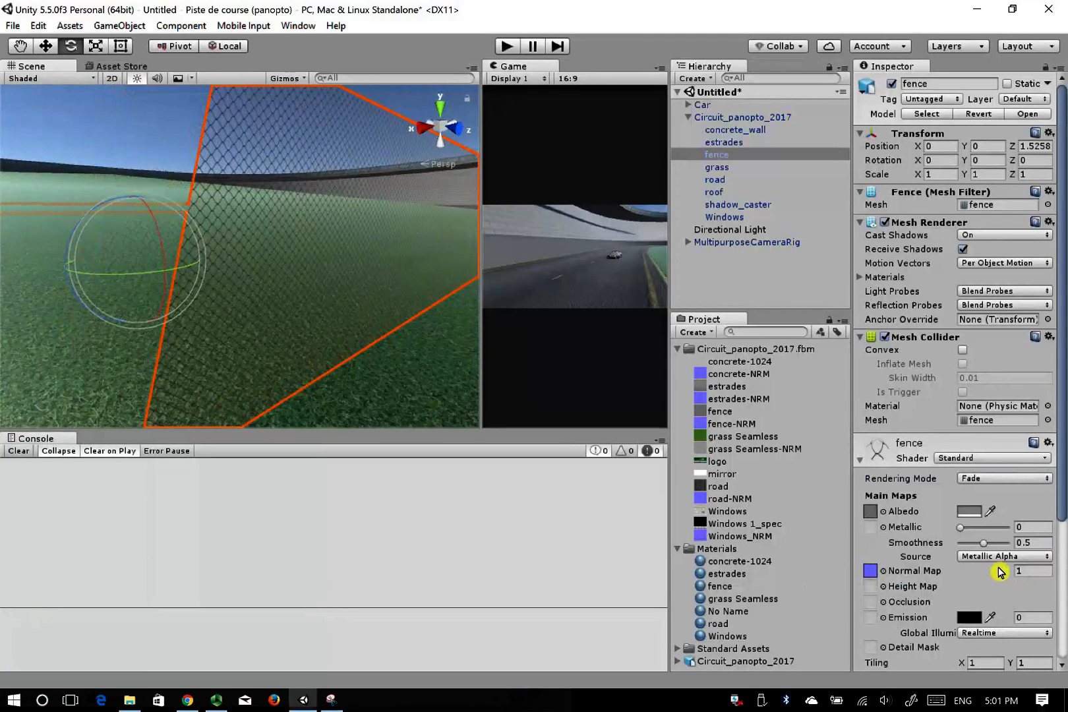
pyautogui.moveTo(1000, 573); pyautogui.dragTo(1048, 575)
pyautogui.moveTo(464, 608); pyautogui.dragTo(229, 119)
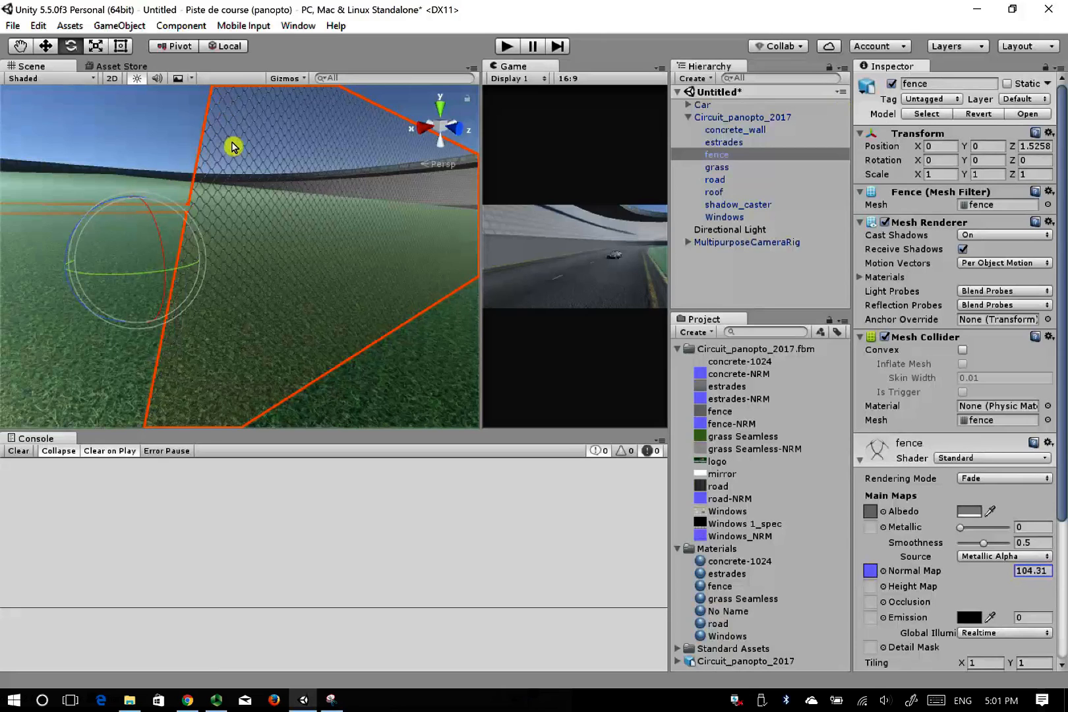
pyautogui.moveTo(248, 224); pyautogui.dragTo(320, 197, button='right')
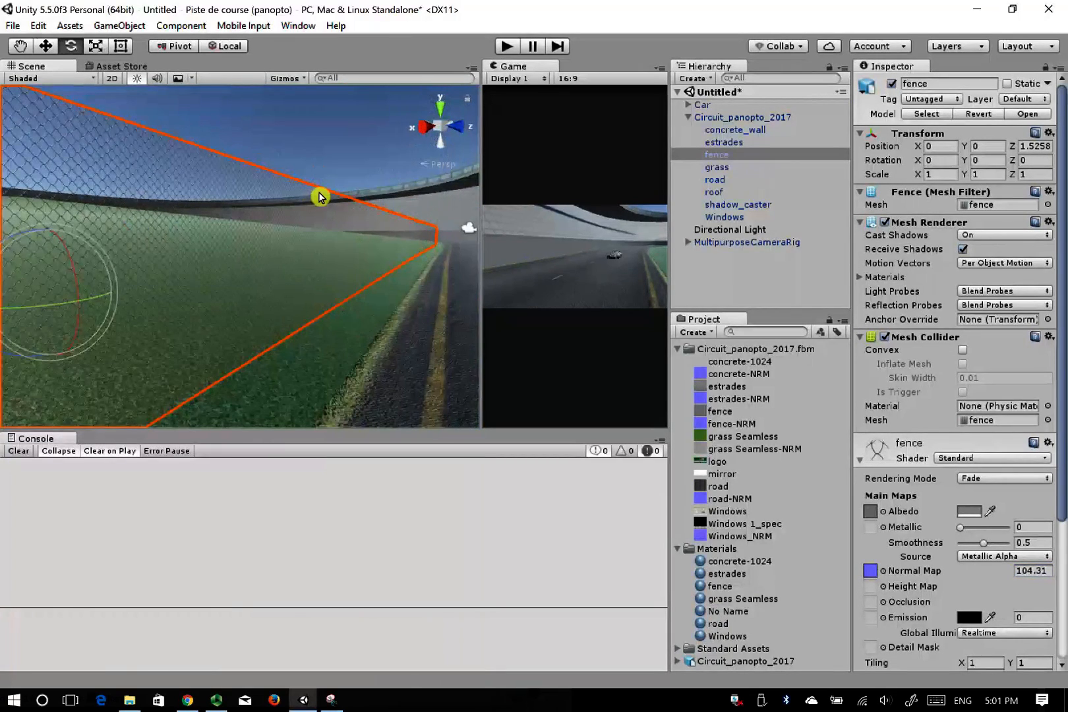
pyautogui.moveTo(984, 546); pyautogui.dragTo(981, 521)
pyautogui.moveTo(267, 289)
pyautogui.mouseDown(button='right')
pyautogui.moveTo(209, 303)
pyautogui.moveTo(284, 298)
pyautogui.mouseUp(button='right')
# Select the grass mesh and set its grass Seamless material's Smoothness to 0 and Metallic to 0.35
pyautogui.moveTo(1040, 309); pyautogui.dragTo(287, 363, button='right')
pyautogui.click(277, 364)
pyautogui.click(277, 363)
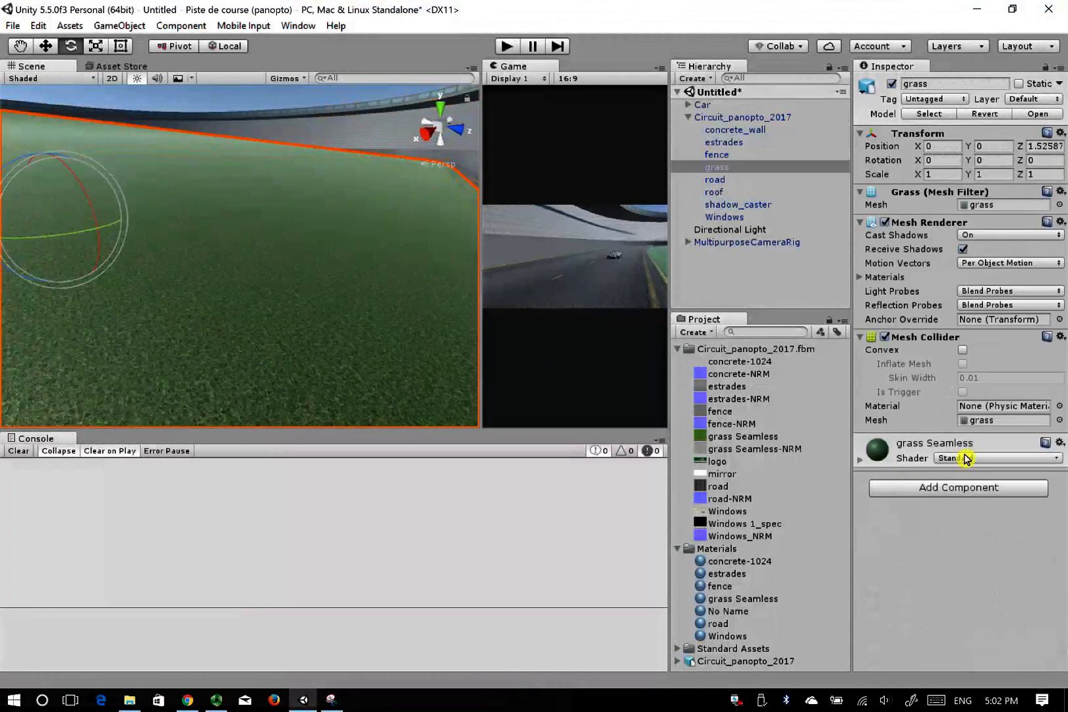
pyautogui.click(861, 463)
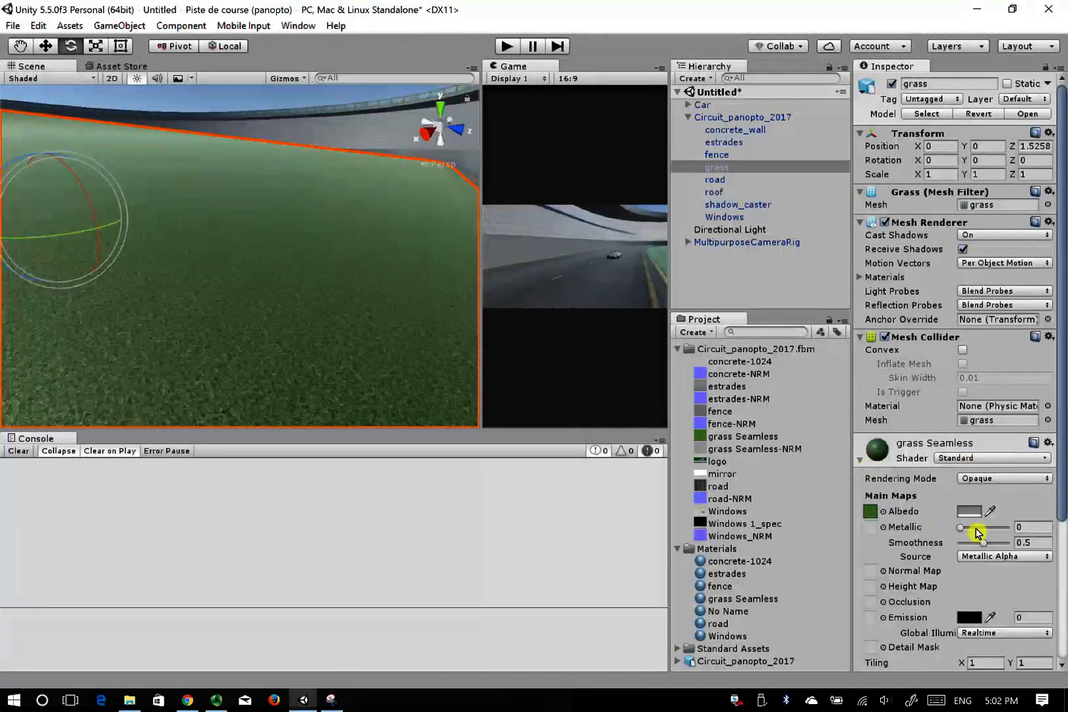
pyautogui.moveTo(987, 544)
pyautogui.mouseDown()
pyautogui.moveTo(952, 546)
pyautogui.moveTo(977, 532)
pyautogui.mouseUp()
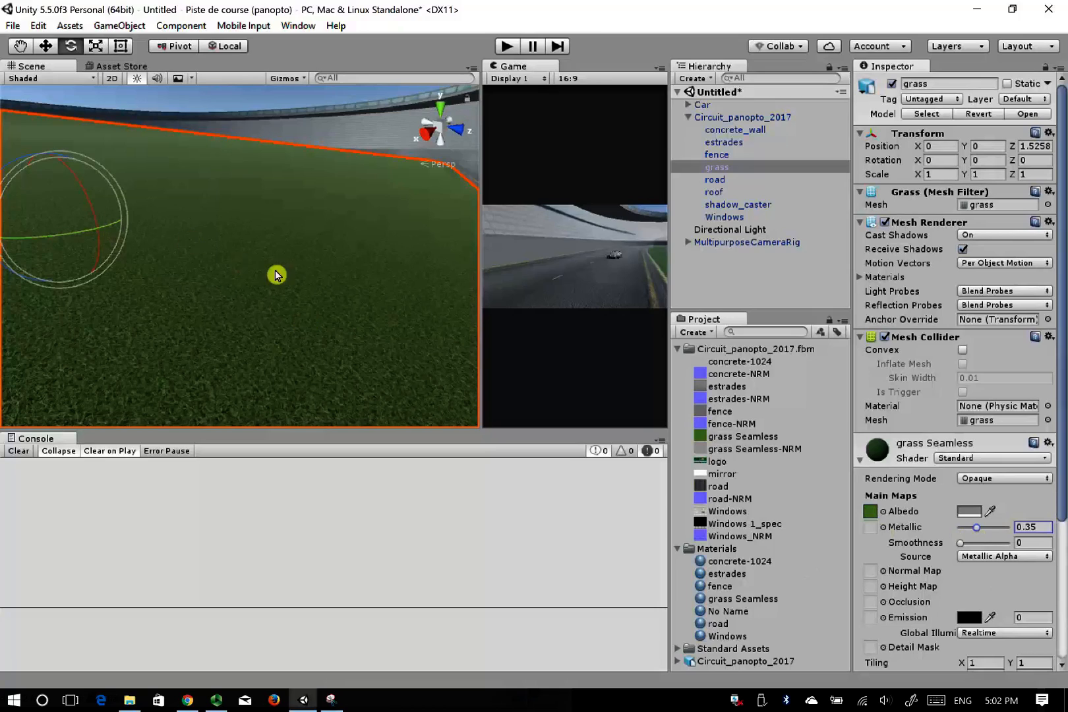
pyautogui.keyDown('alt'); pyautogui.moveTo(275, 275); pyautogui.dragTo(236, 345); pyautogui.keyUp('alt')
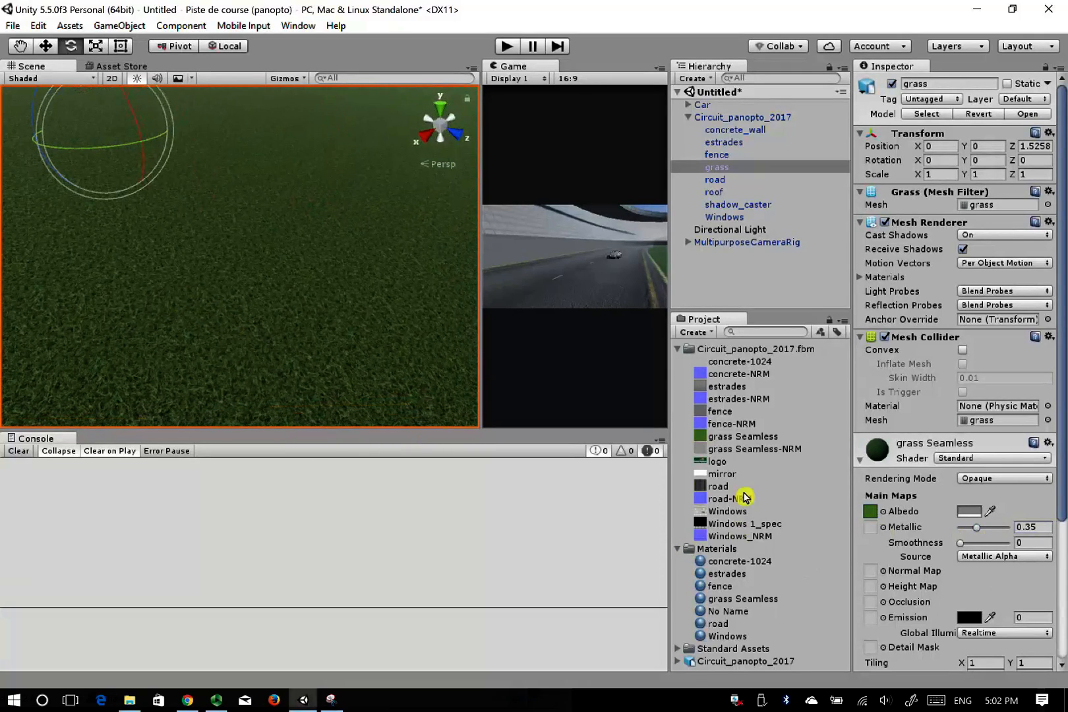
# Change the grass Seamless-NRM texture's type to Normal map, enable Create from Grayscale, and apply the import settings
pyautogui.click(718, 449)
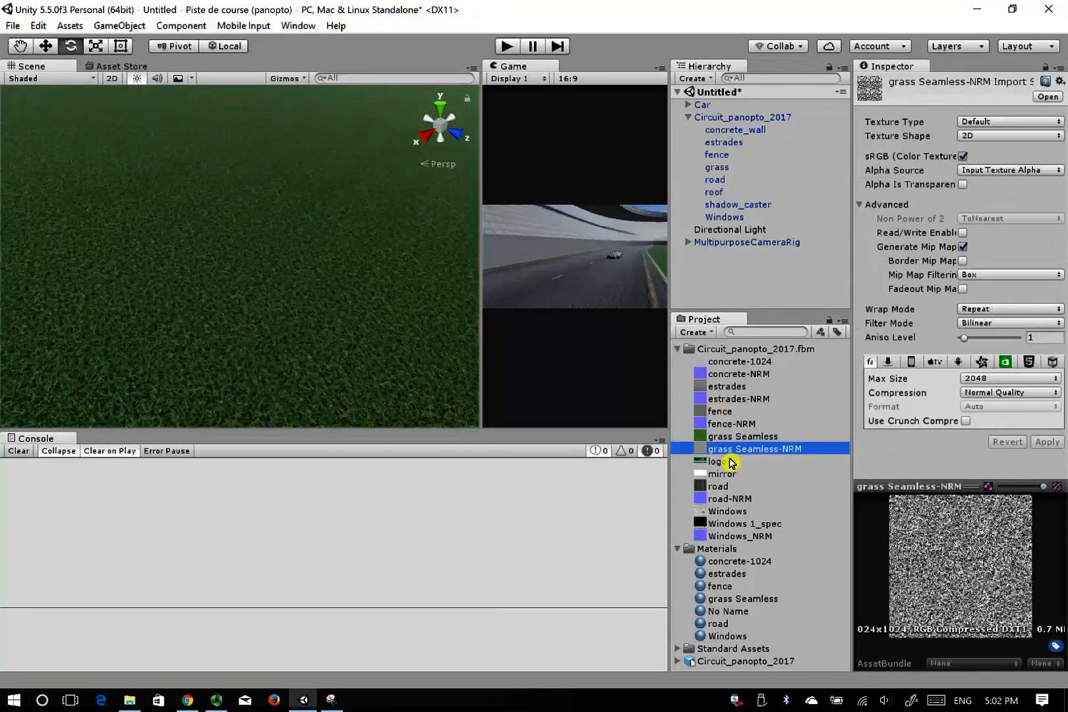
pyautogui.click(973, 121)
pyautogui.click(989, 146)
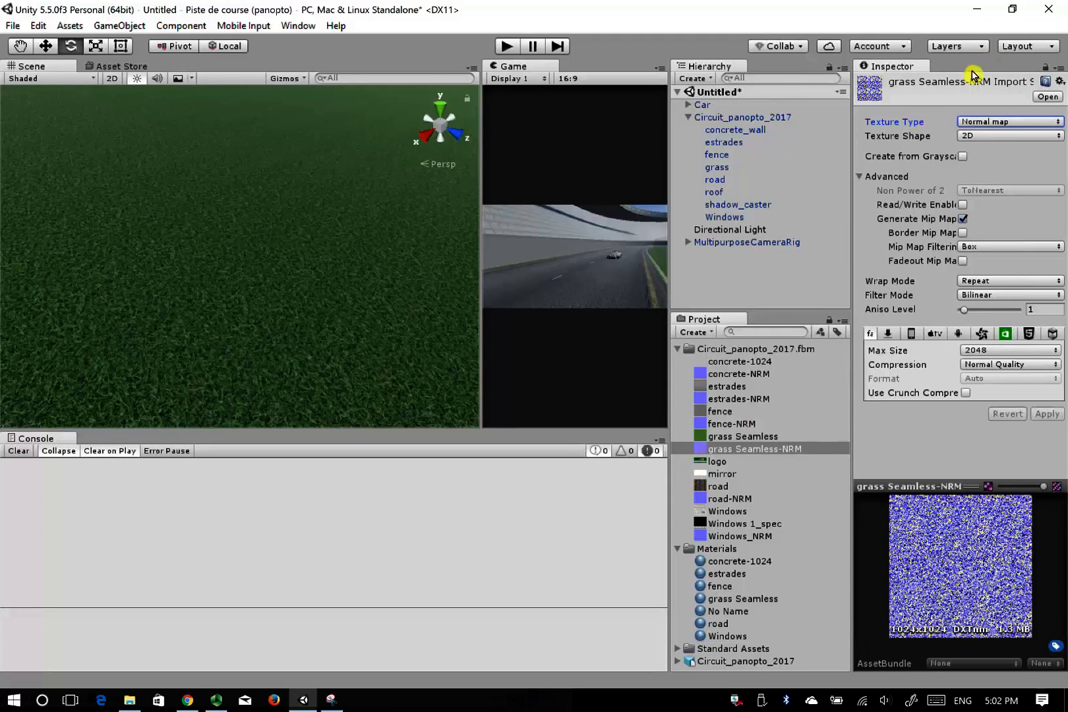
pyautogui.click(963, 156)
pyautogui.click(1046, 441)
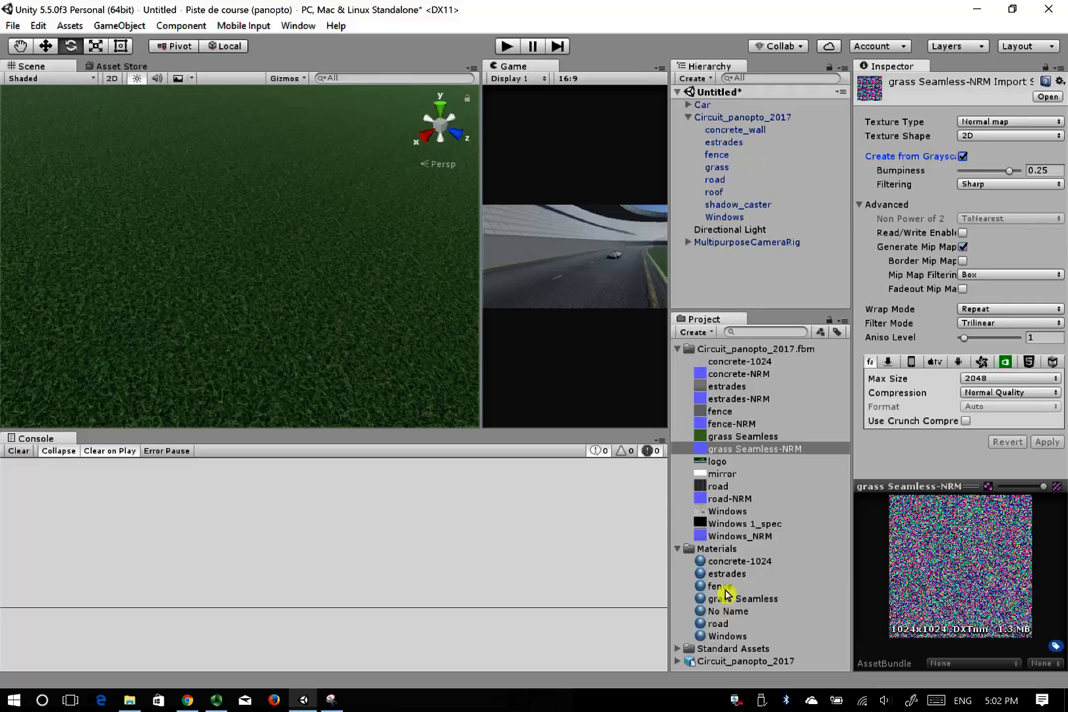
# Assign grass Seamless-NRM as both the normal map and the height map of the grass Seamless material, with a height of 0.08
pyautogui.click(726, 600)
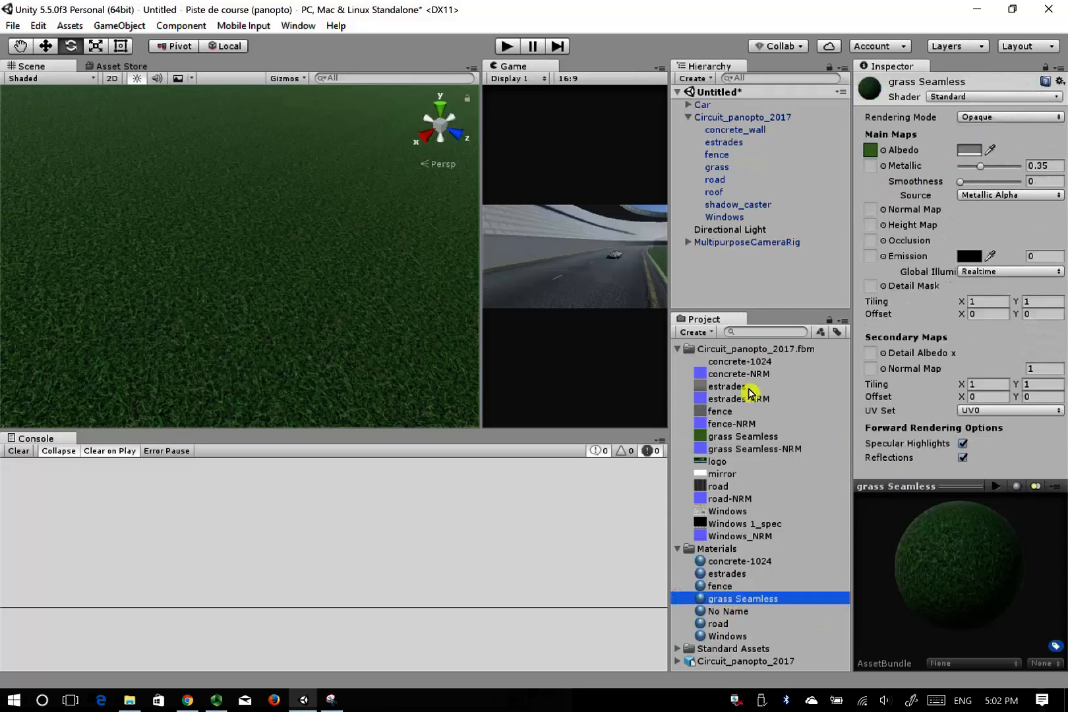
pyautogui.moveTo(728, 446); pyautogui.dragTo(874, 215)
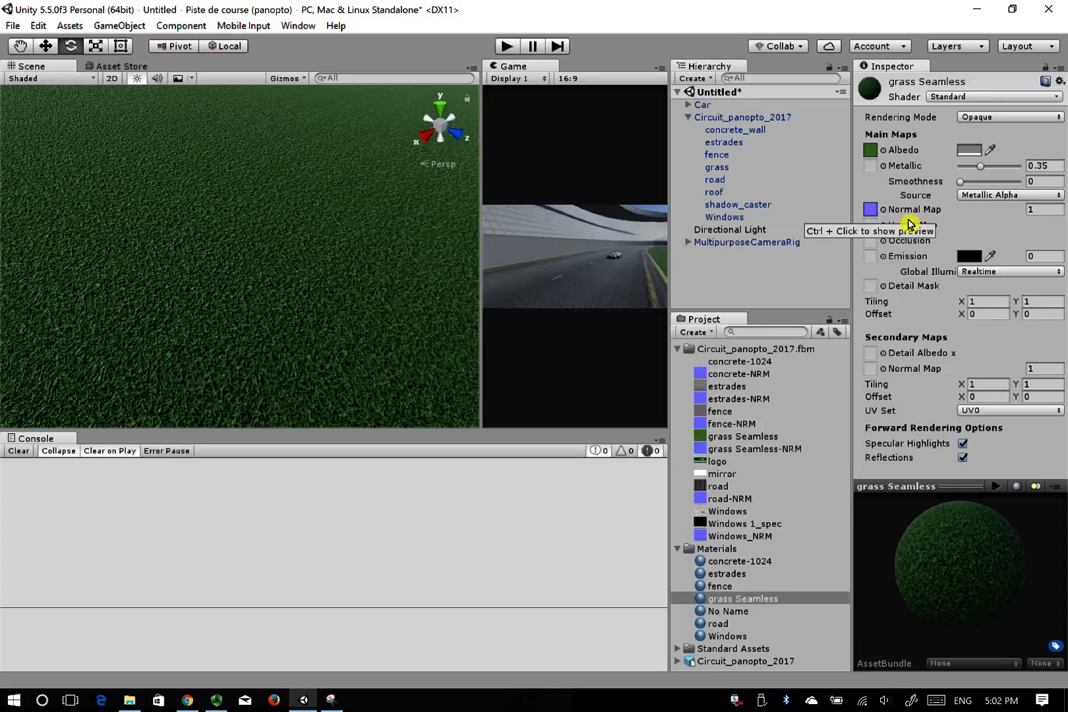
pyautogui.click(737, 602)
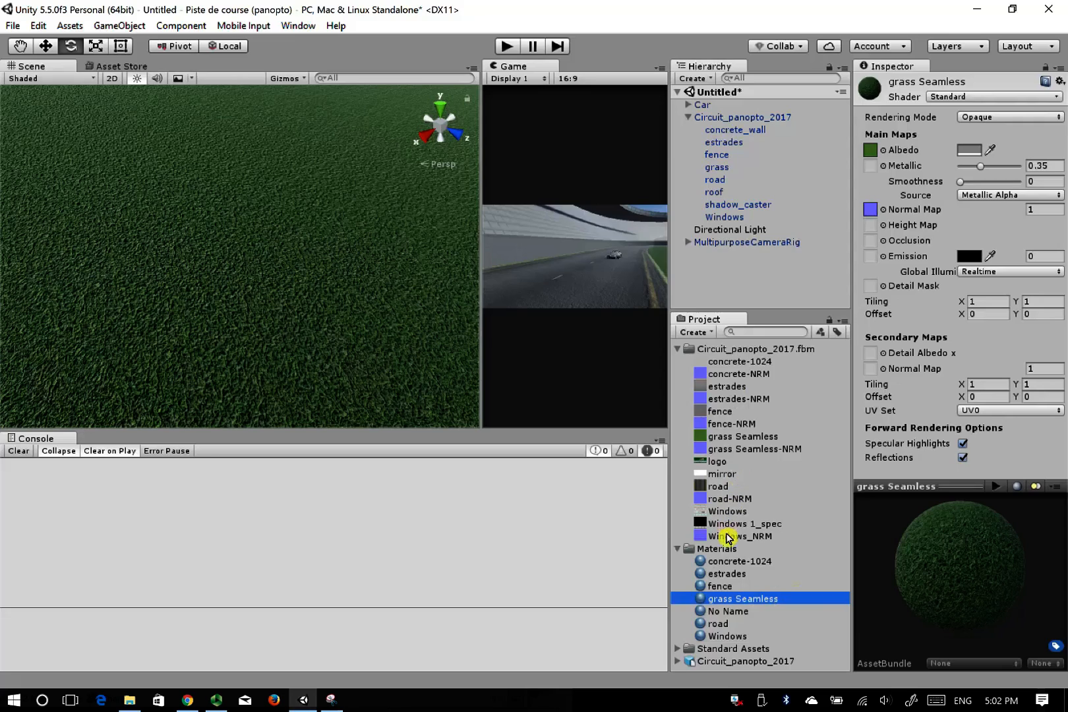
pyautogui.moveTo(734, 456); pyautogui.dragTo(871, 231)
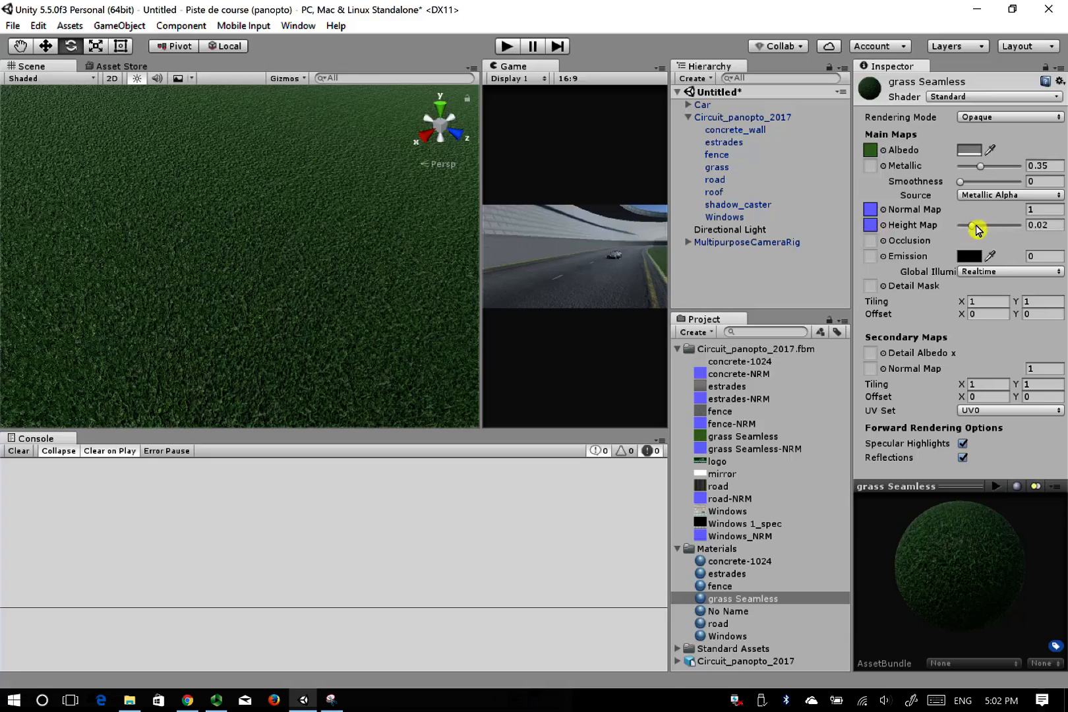
pyautogui.moveTo(977, 229); pyautogui.dragTo(1042, 229)
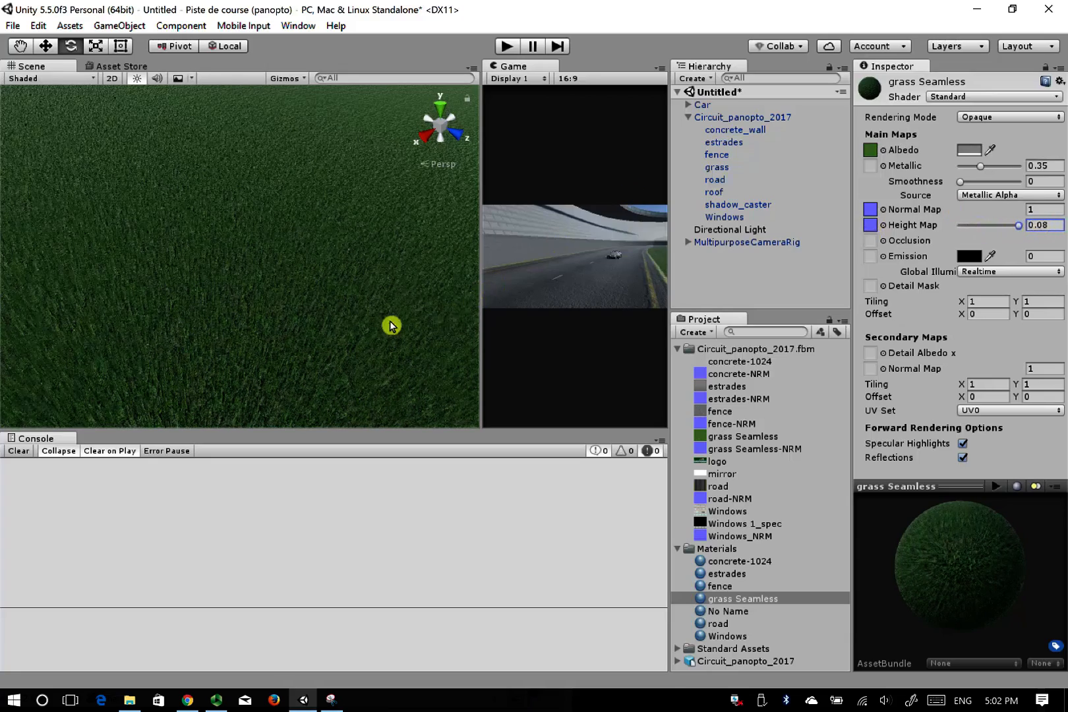
# Select the Windows mesh above the stands and change its material's shader to Standard (Specular setup)
pyautogui.moveTo(391, 326); pyautogui.dragTo(358, 241, button='right')
pyautogui.click(323, 252)
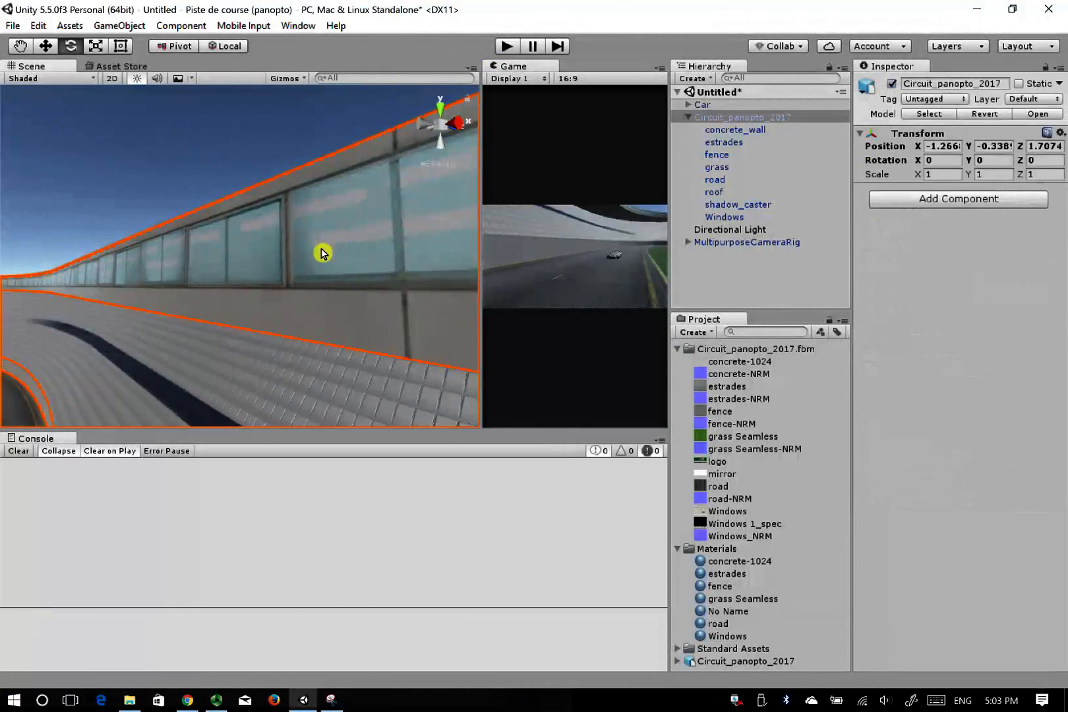
pyautogui.click(322, 252)
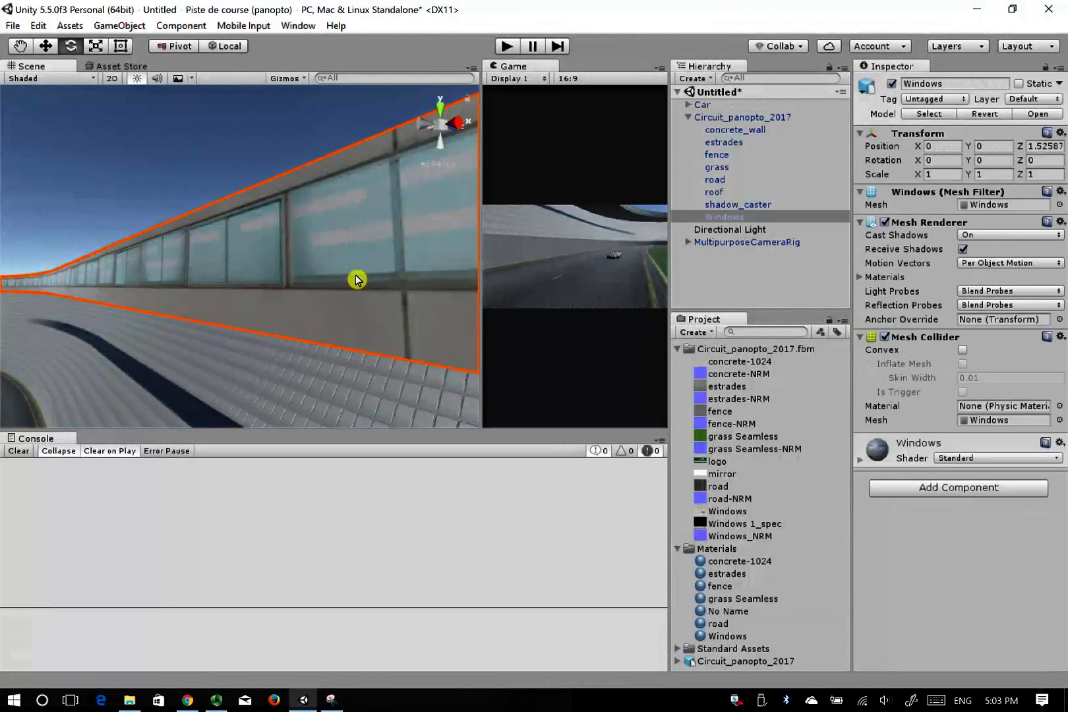
pyautogui.click(861, 463)
pyautogui.click(999, 458)
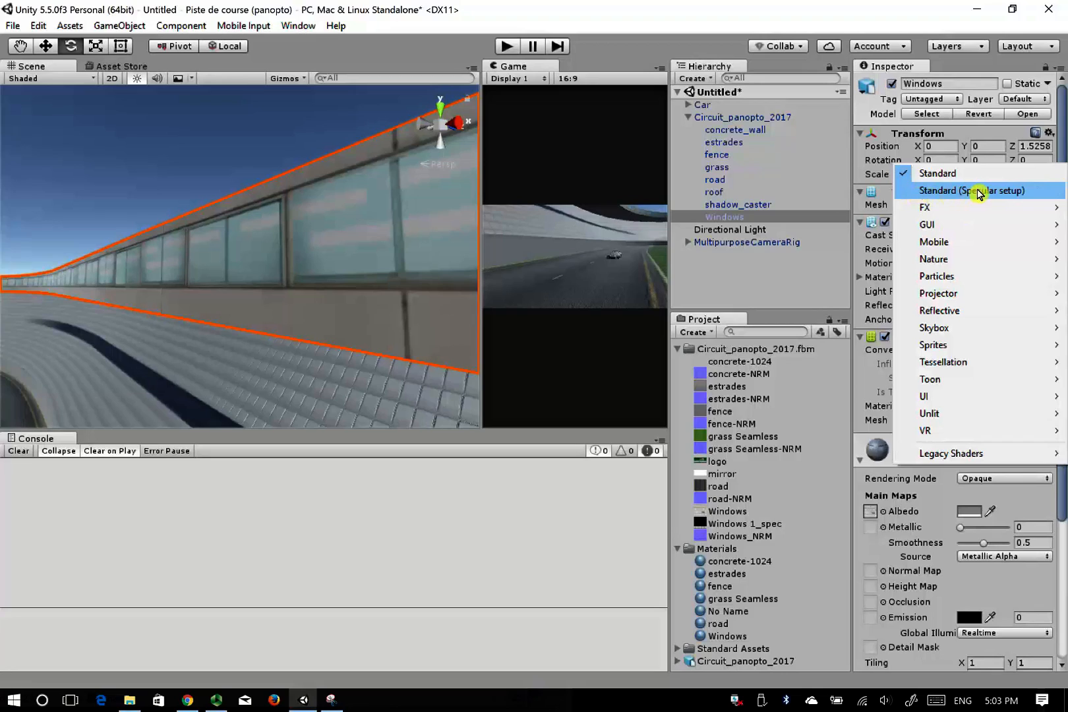
pyautogui.click(941, 192)
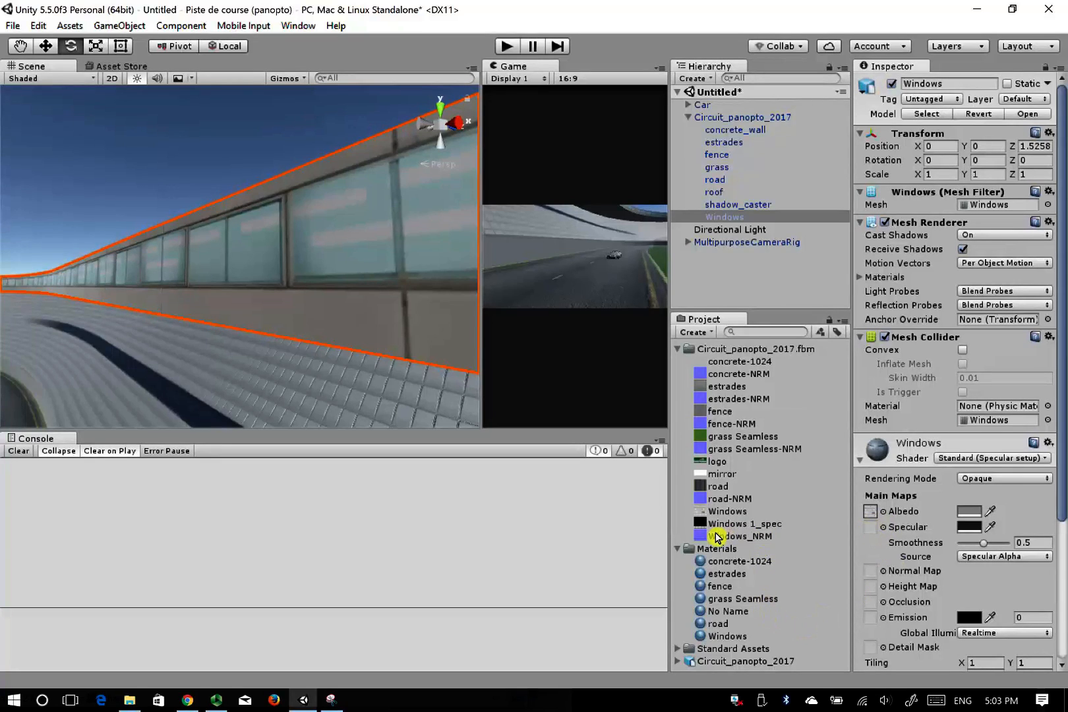
# Preview the Windows 1_spec texture enlarged, assign it as the Windows material's specular map, and set Smoothness to 1
pyautogui.click(715, 526)
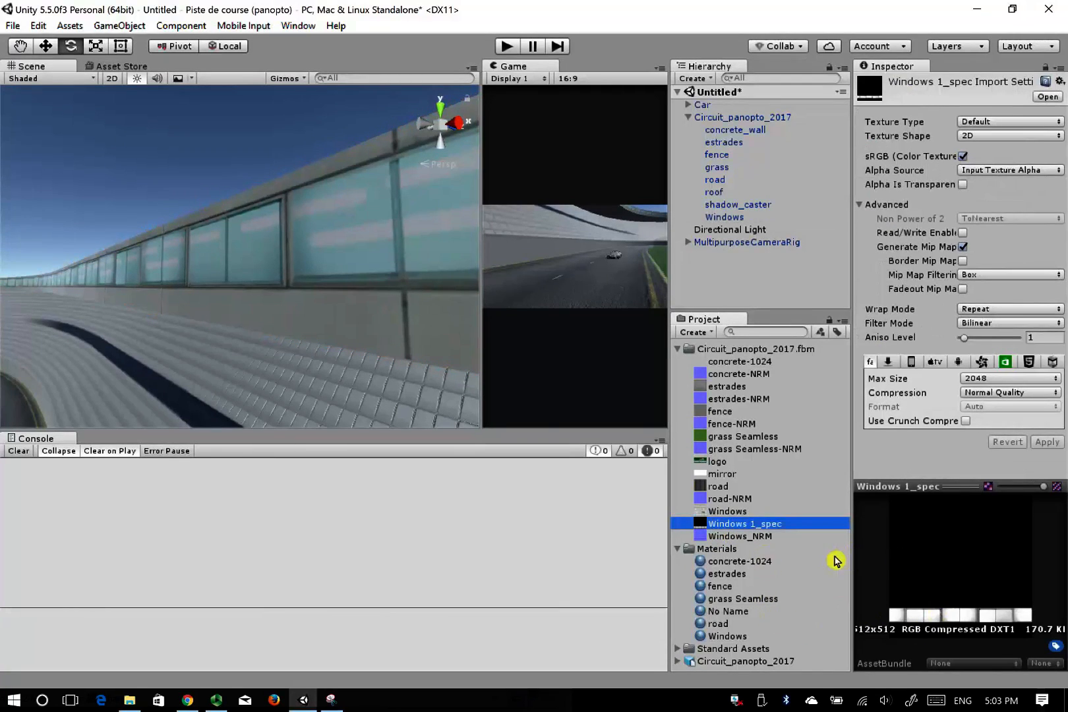
pyautogui.moveTo(852, 561); pyautogui.dragTo(805, 561)
pyautogui.moveTo(878, 482); pyautogui.dragTo(887, 331)
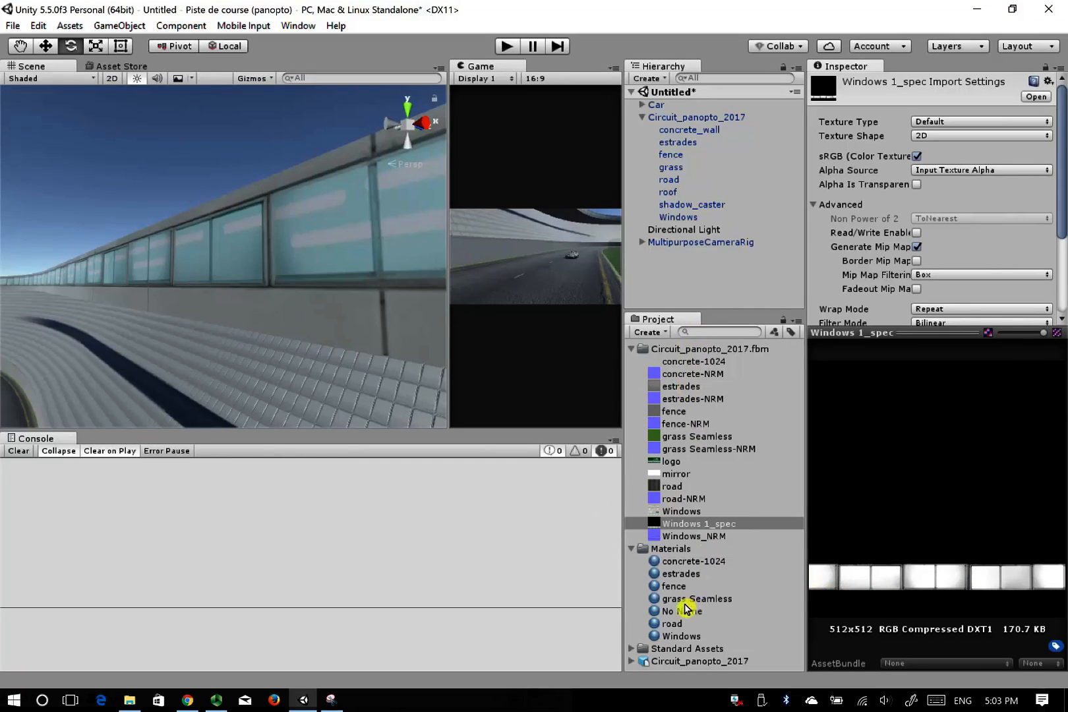
pyautogui.click(676, 636)
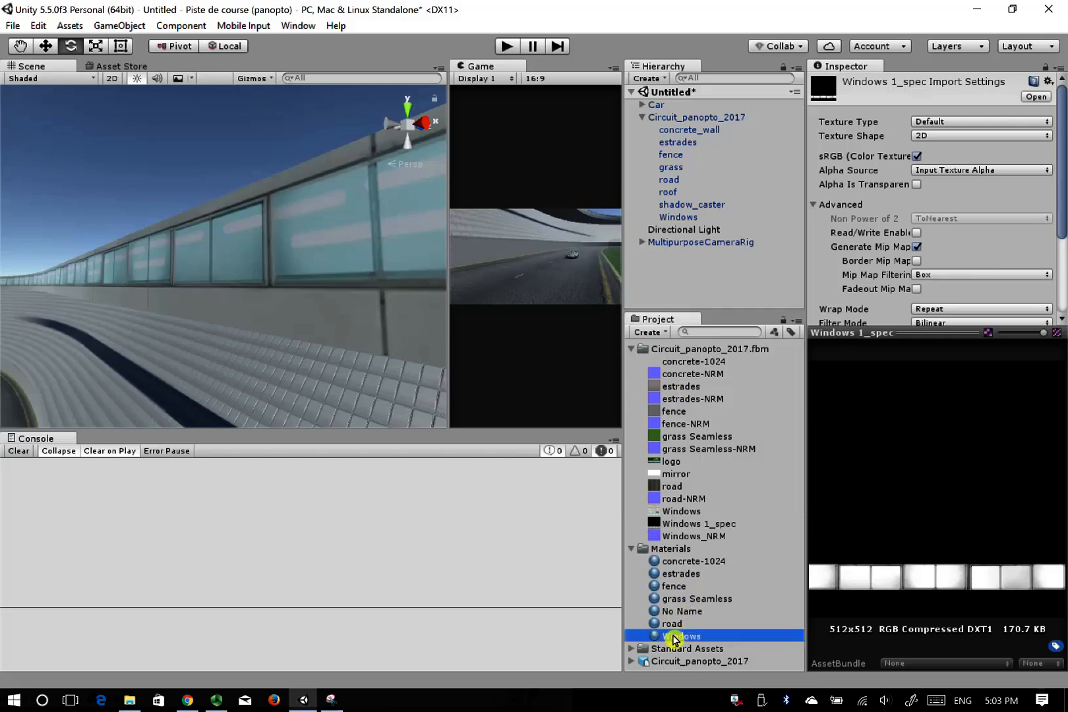
pyautogui.moveTo(690, 527); pyautogui.dragTo(823, 157)
pyautogui.moveTo(178, 246); pyautogui.dragTo(295, 224, button='right')
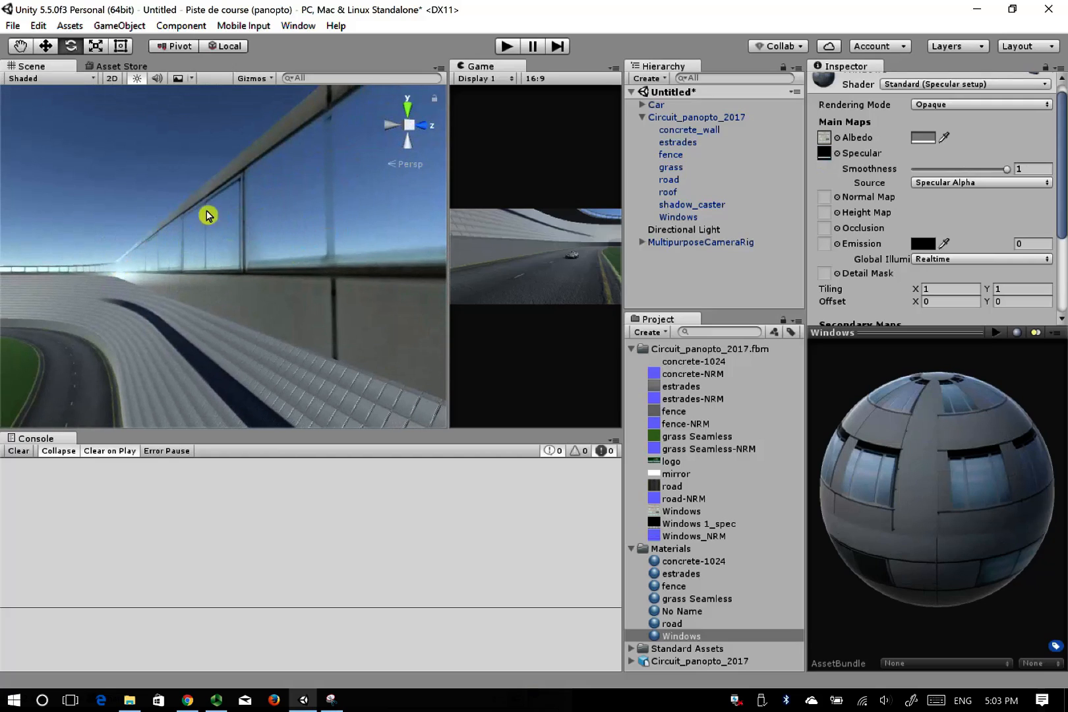
pyautogui.moveTo(218, 226); pyautogui.dragTo(291, 254, button='right')
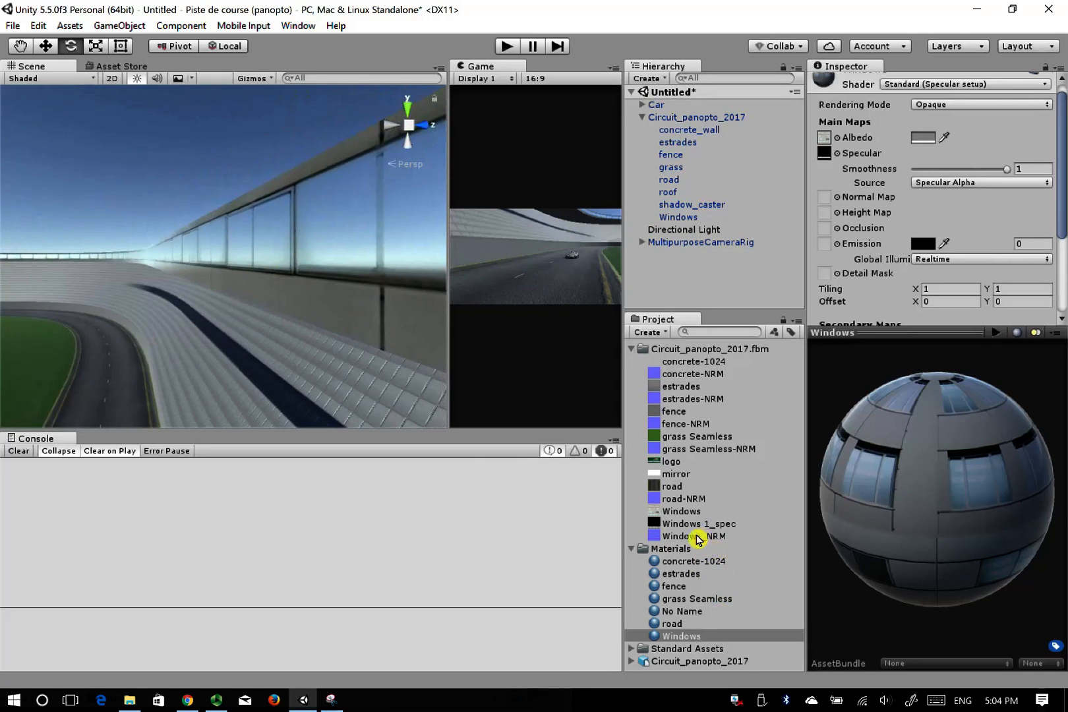
# Assign Windows_NRM as the Windows material's normal map and set that texture's bumpiness to 0.094
pyautogui.moveTo(698, 539); pyautogui.dragTo(829, 198)
pyautogui.moveTo(405, 279); pyautogui.dragTo(541, 248, button='right')
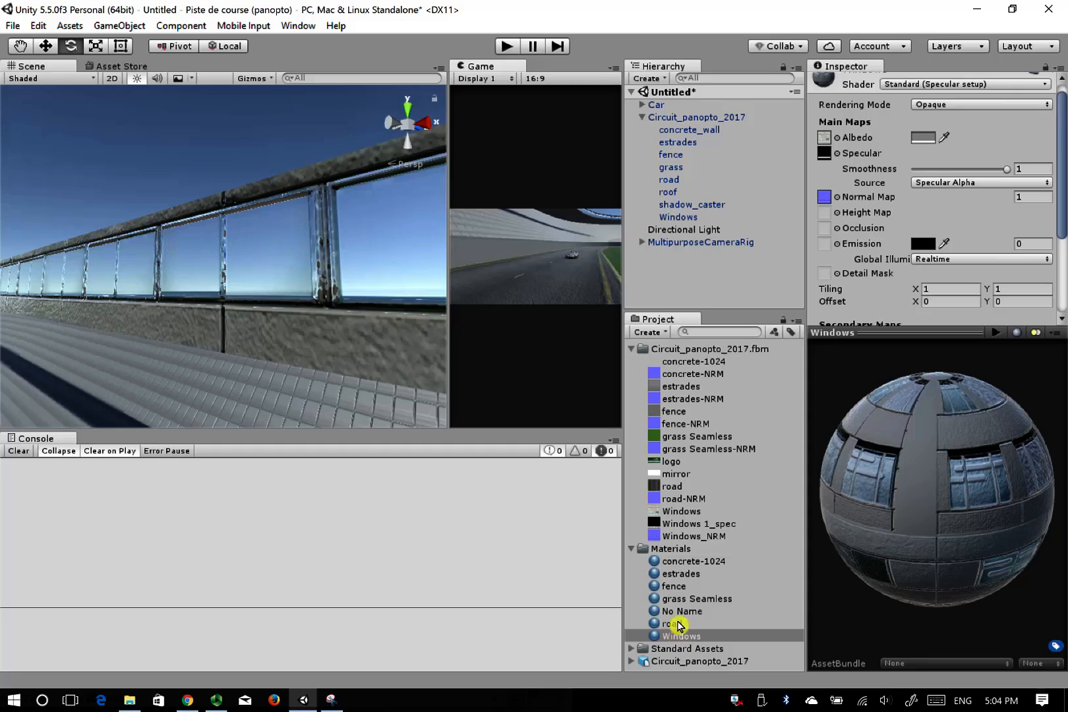
pyautogui.click(686, 536)
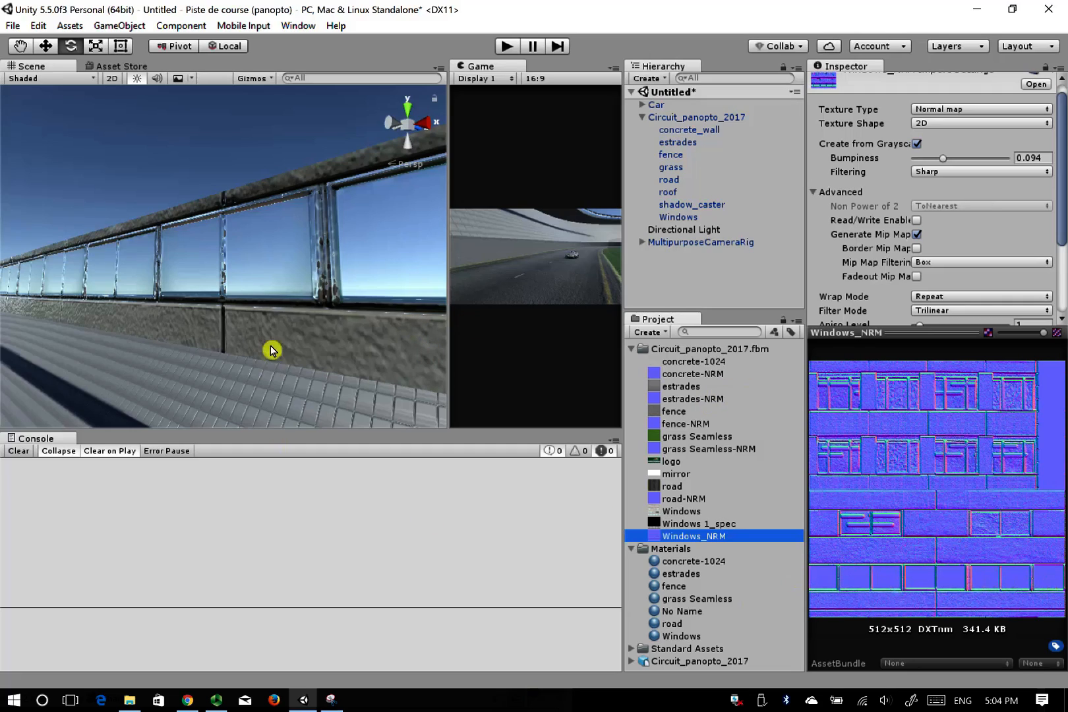
# Select the shadow_caster mesh behind the stands and inspect its renderer and how the stands are shaded
pyautogui.moveTo(270, 351); pyautogui.dragTo(145, 232, button='right')
pyautogui.click(266, 262)
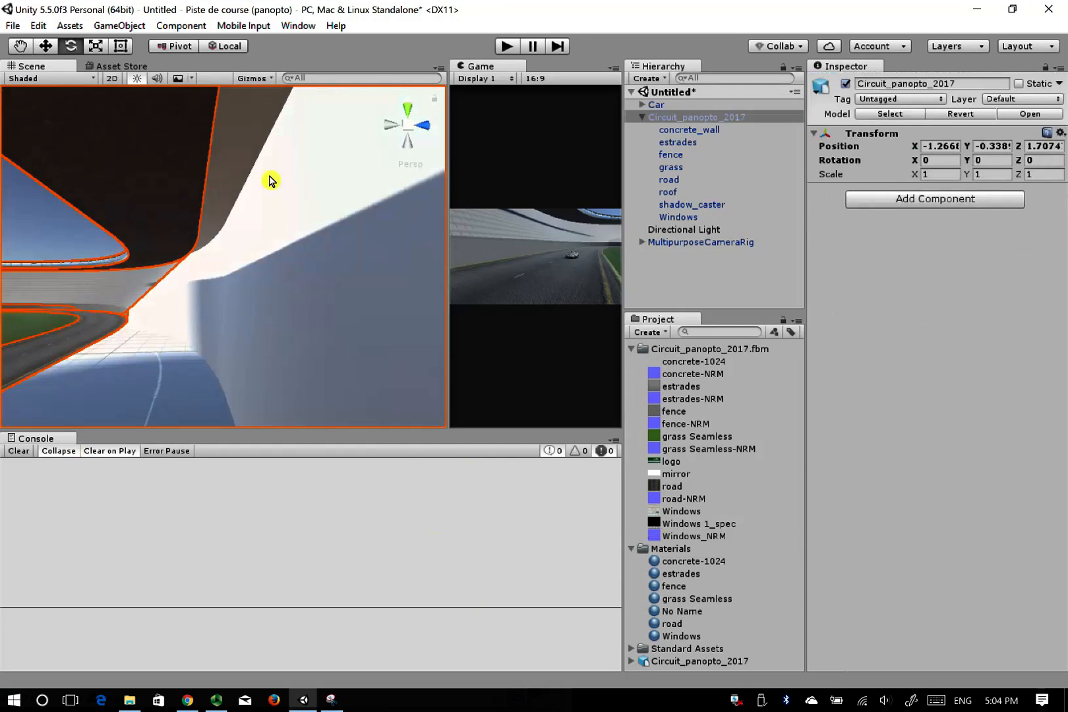
pyautogui.click(270, 180)
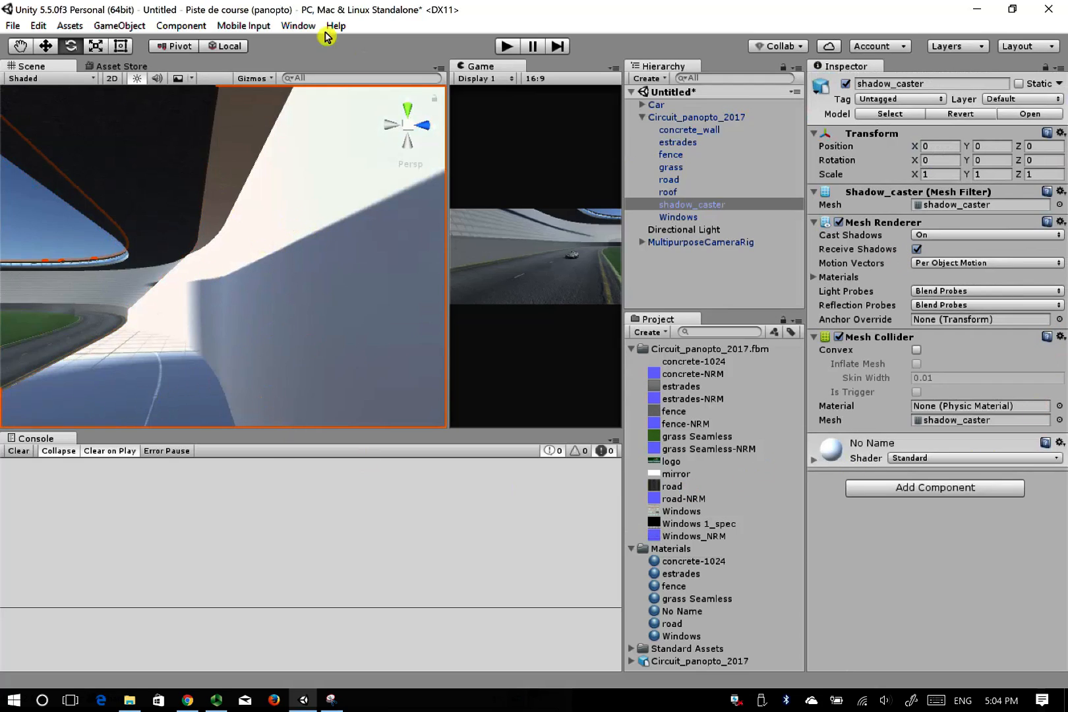
pyautogui.moveTo(222, 239); pyautogui.dragTo(179, 201, button='right')
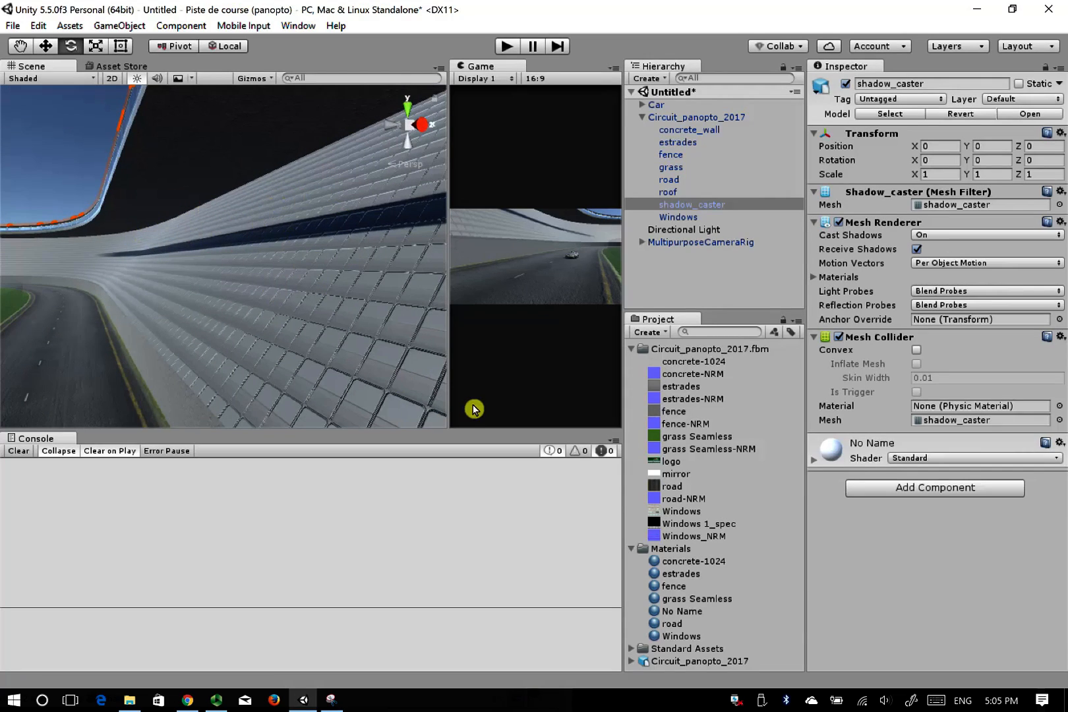
# Set Cast Shadows to Two Sided for all circuit meshes from concrete_wall through Windows
pyautogui.click(678, 130)
pyautogui.keyDown('shift'); pyautogui.click(673, 217); pyautogui.keyUp('shift')
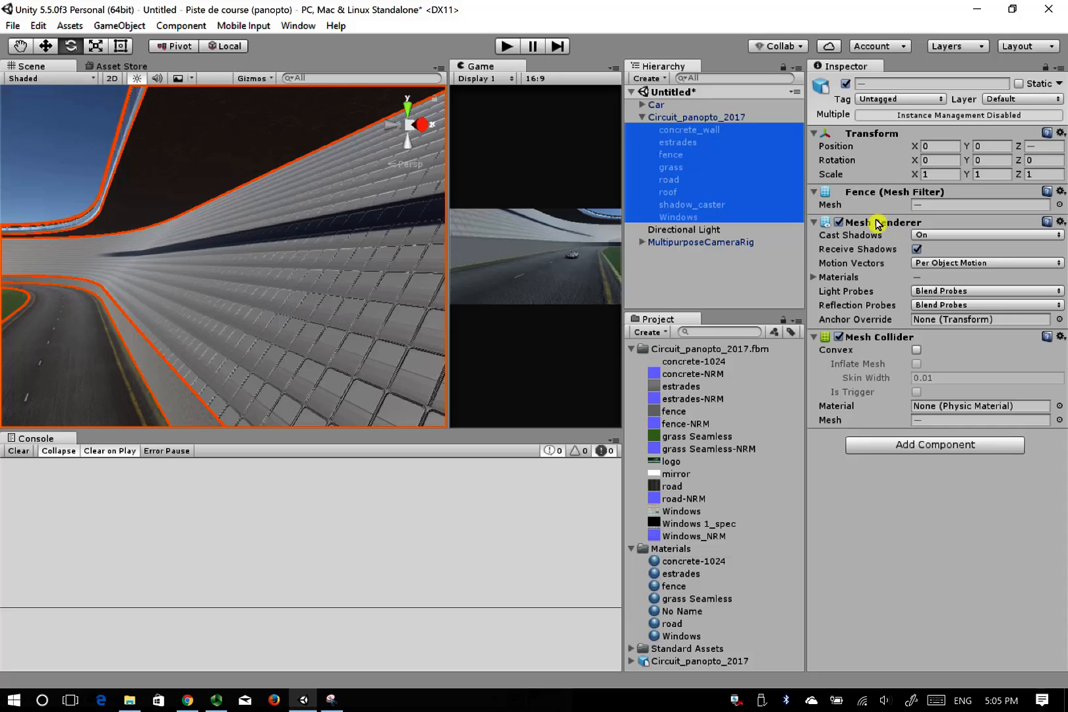
pyautogui.click(935, 236)
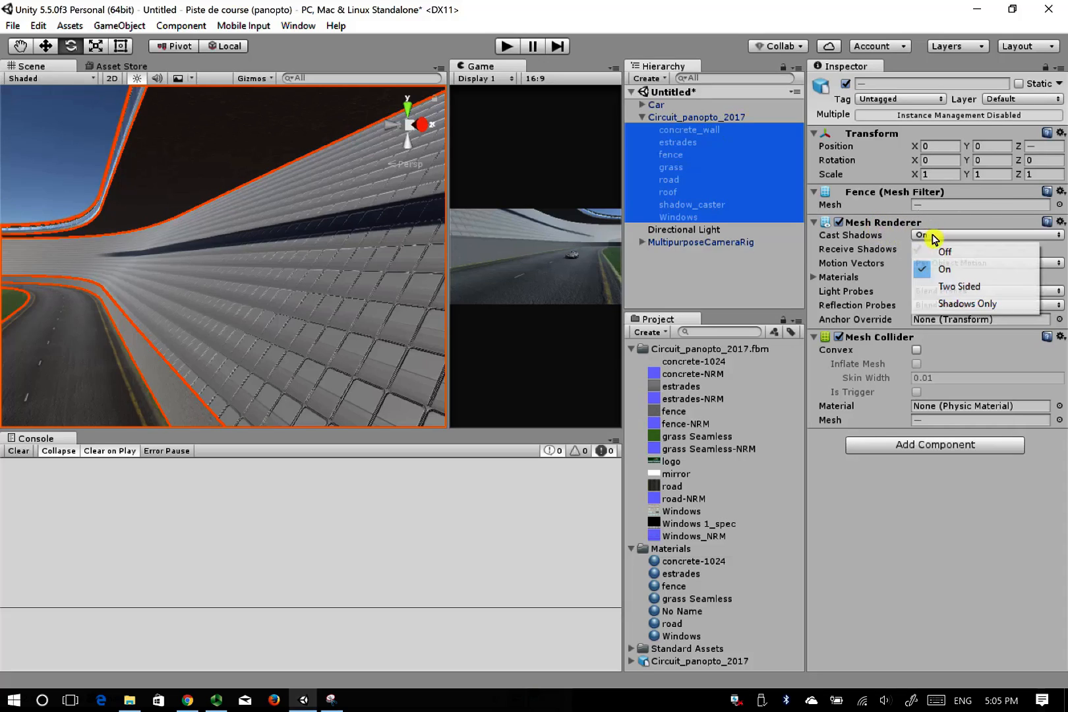
pyautogui.click(945, 290)
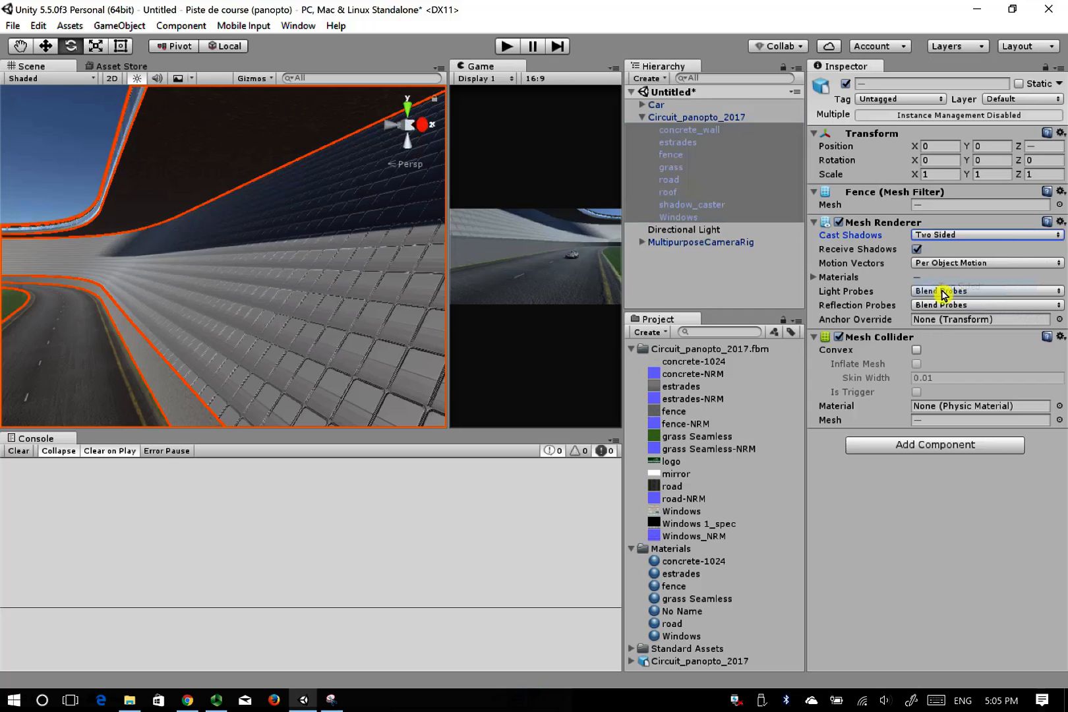
pyautogui.moveTo(200, 252); pyautogui.dragTo(182, 225, button='right')
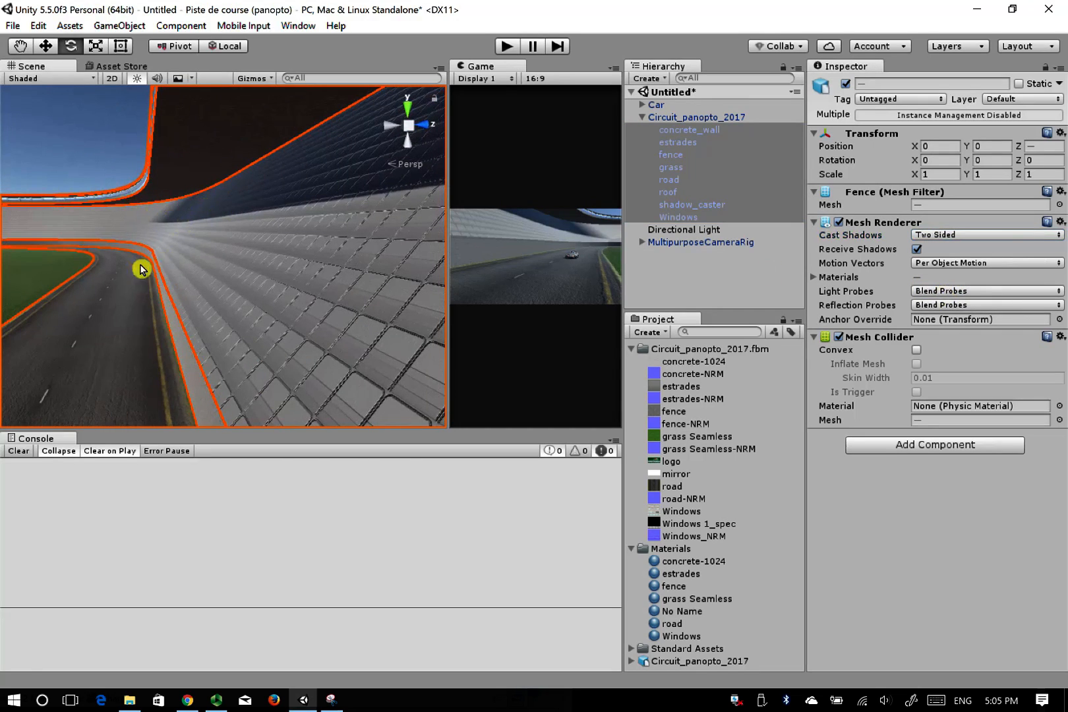
# Select the shadow_caster mesh, inspect its material settings, and rename the No Name material as Shadow Caster
pyautogui.moveTo(139, 269); pyautogui.dragTo(289, 255, button='right')
pyautogui.click(245, 248)
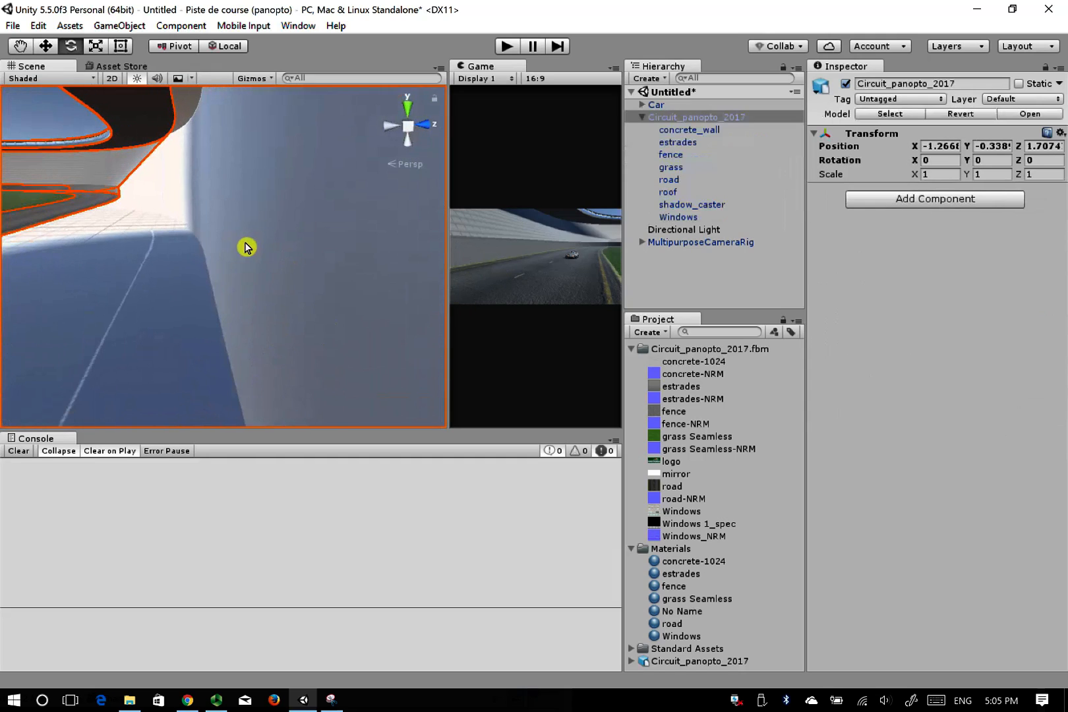
pyautogui.click(245, 248)
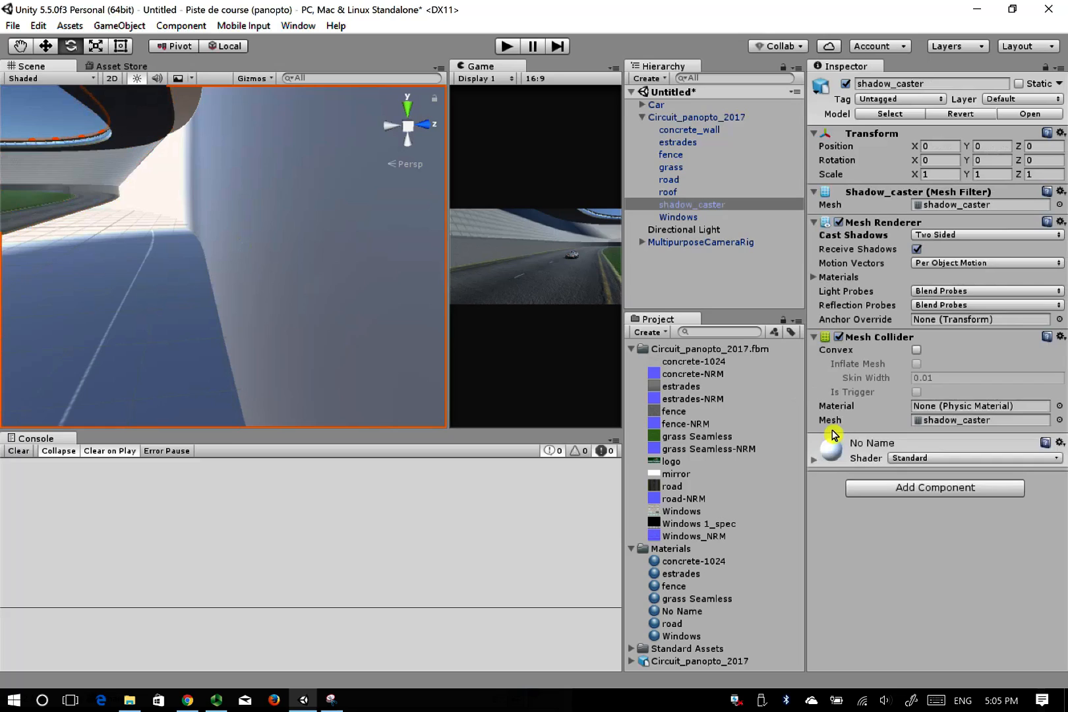
pyautogui.click(843, 445)
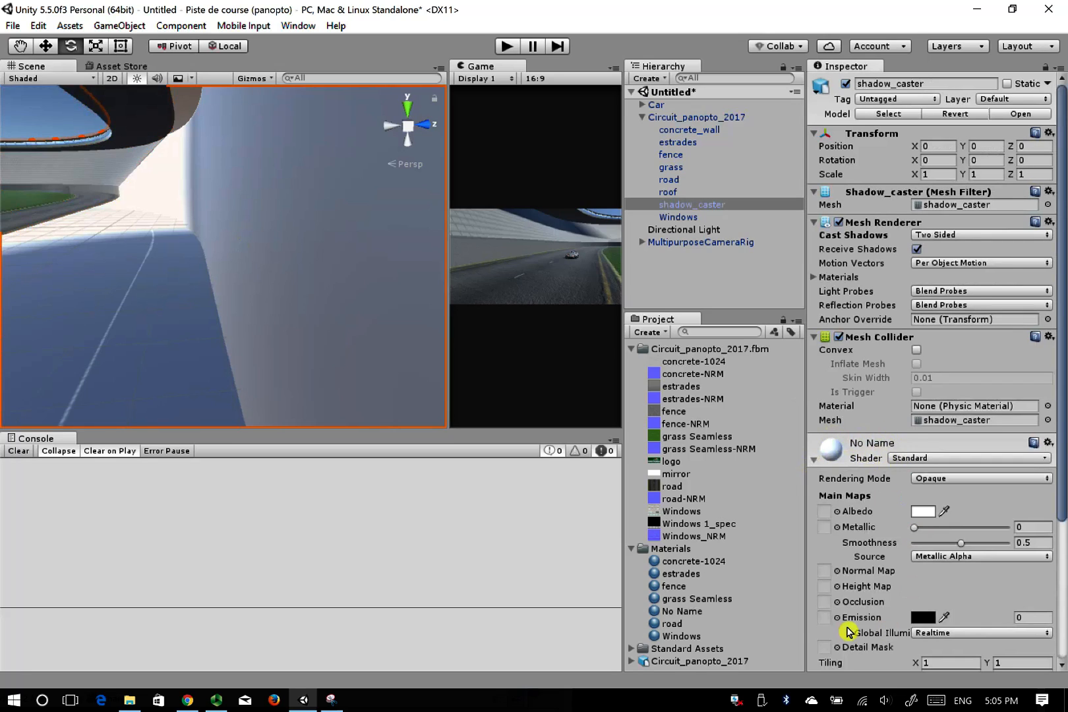
pyautogui.click(683, 619)
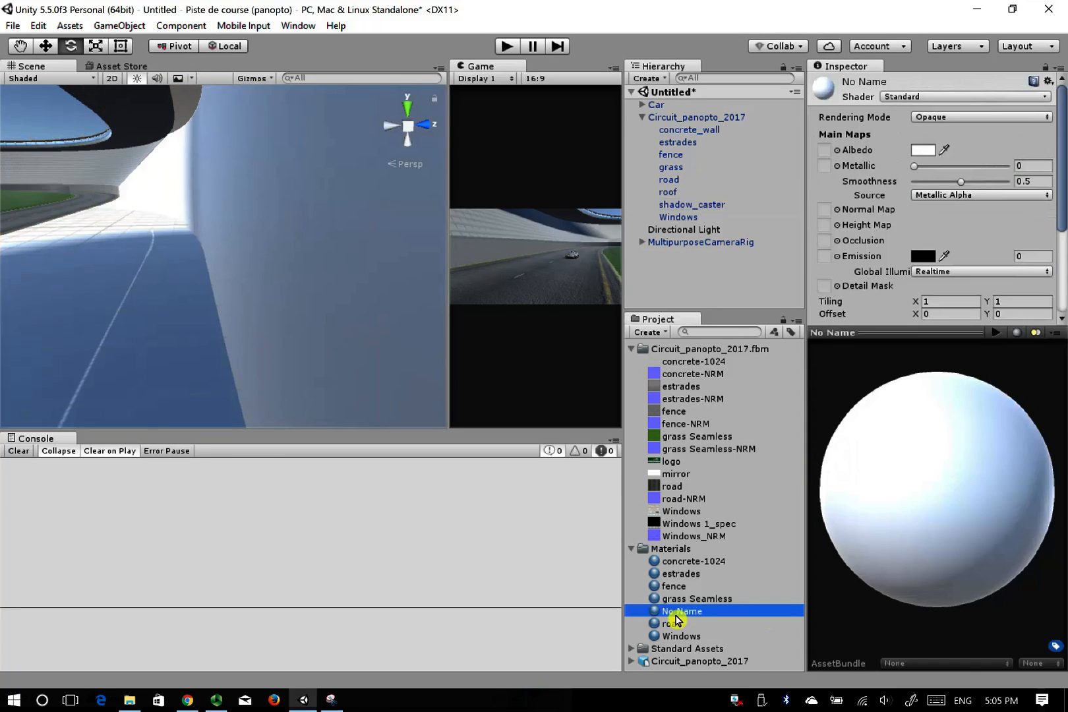
pyautogui.click(677, 619)
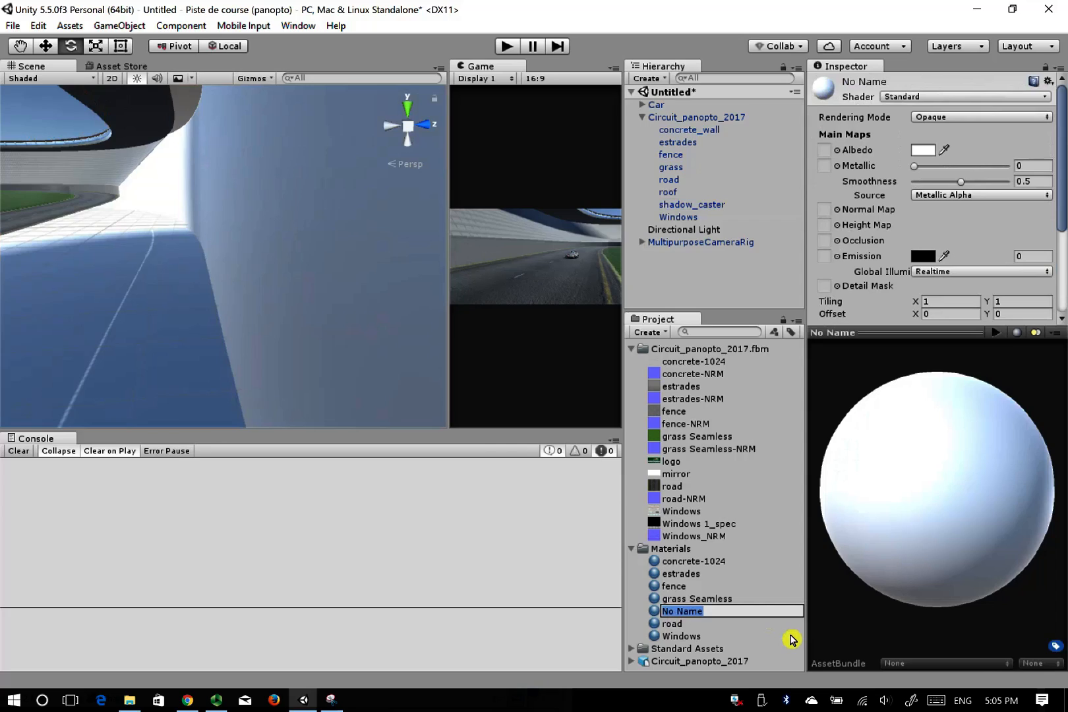
pyautogui.write('Shadow Caster')
pyautogui.press('Return')
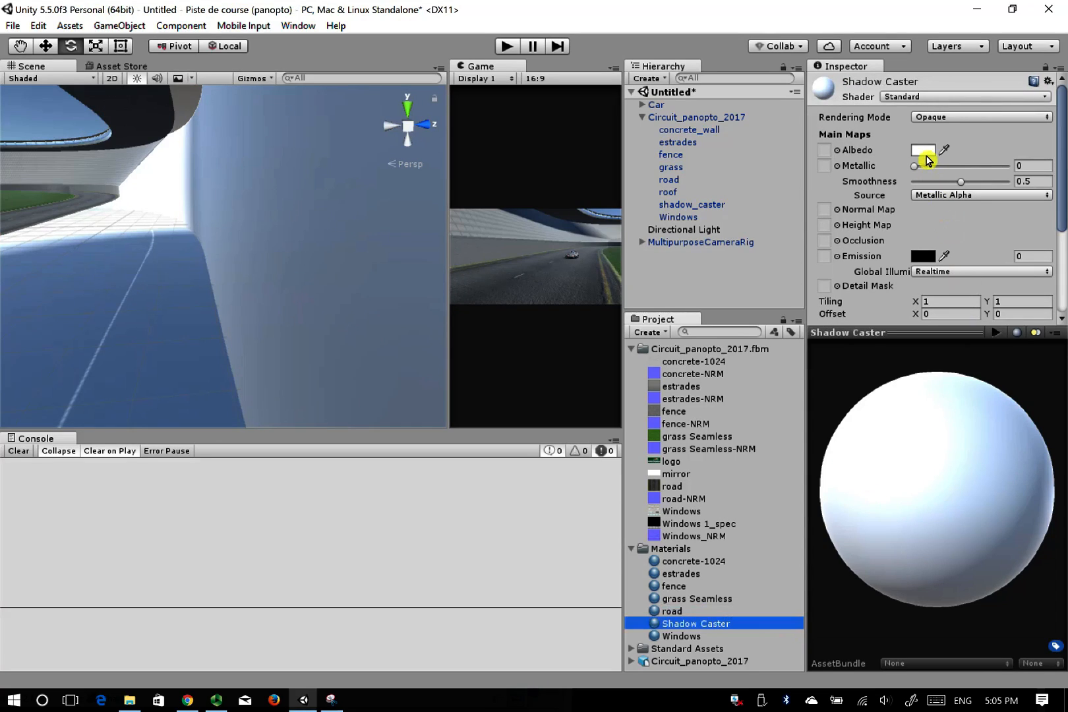
# Switch the Shadow Caster material to the Unlit/Color shader and set its main color to black
pyautogui.click(939, 98)
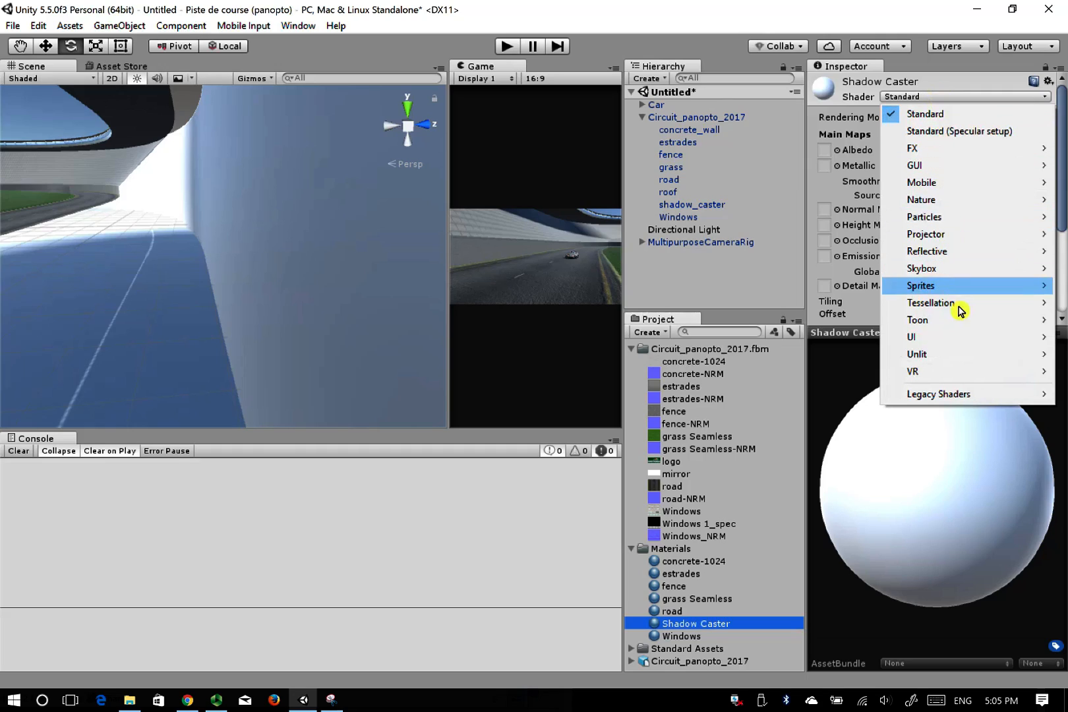
pyautogui.moveTo(933, 355)
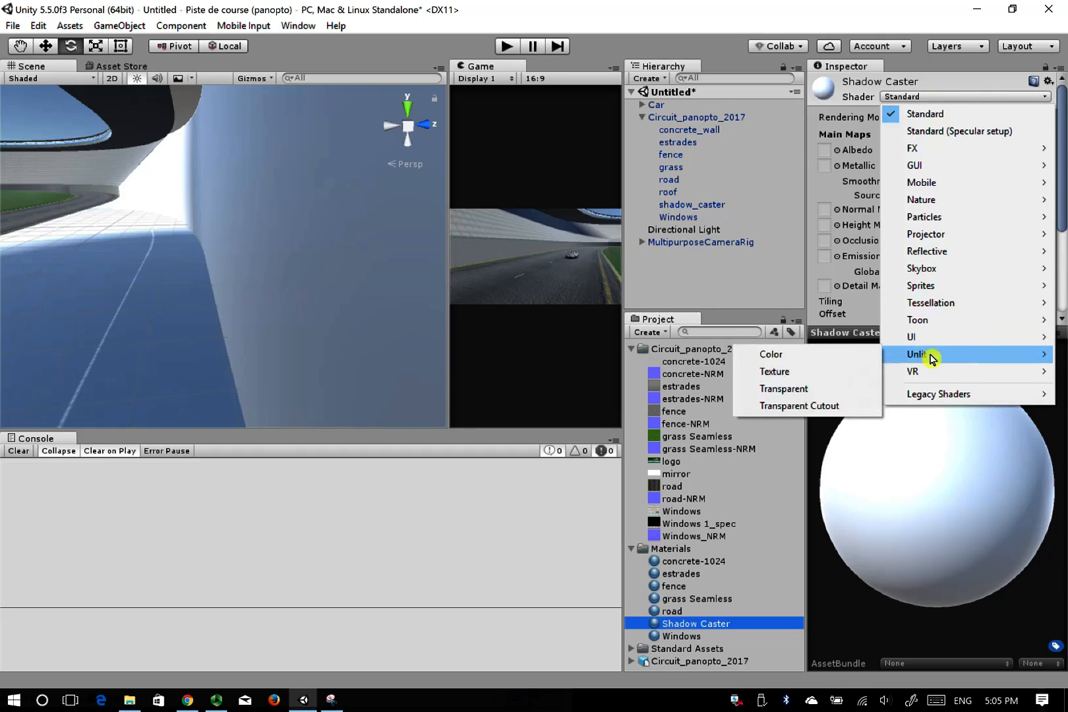
pyautogui.click(851, 356)
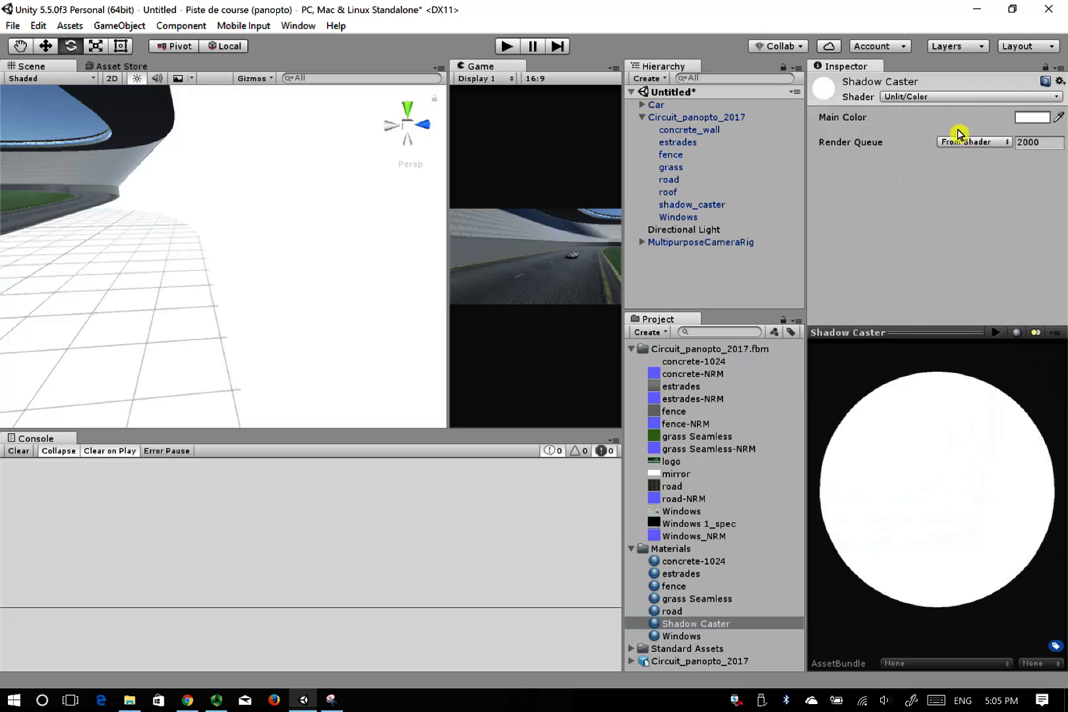
pyautogui.click(1028, 117)
pyautogui.moveTo(112, 167); pyautogui.dragTo(8, 289)
pyautogui.click(181, 11)
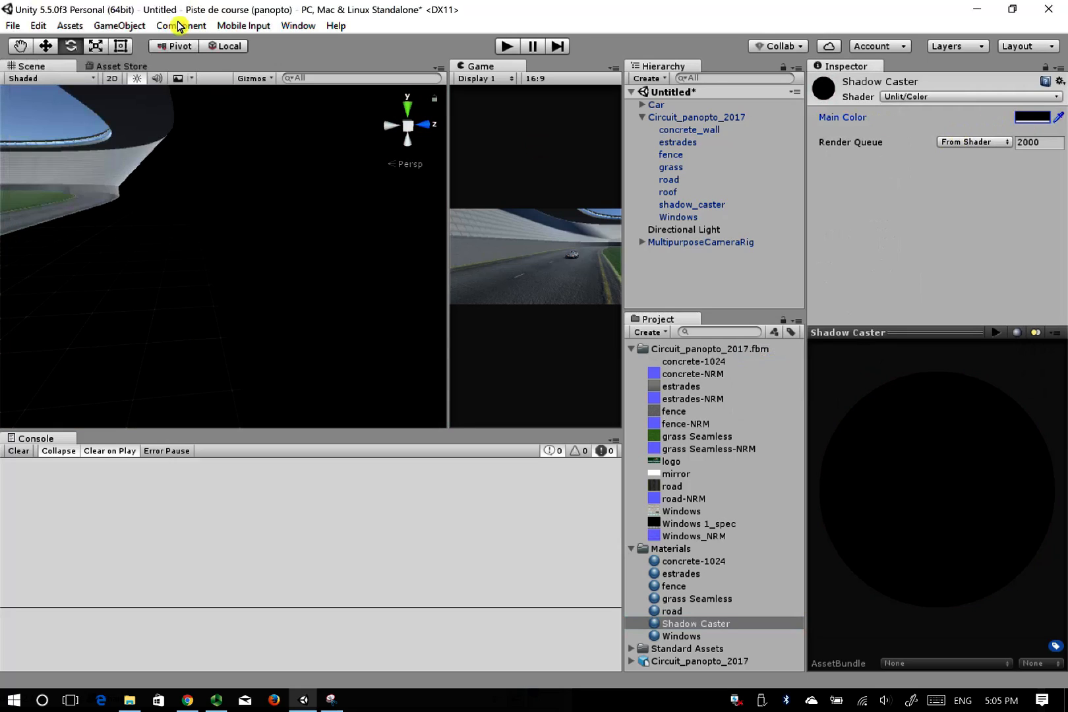
# Hide the grid in the Scene view and widen the Scene and Game views
pyautogui.moveTo(171, 244); pyautogui.dragTo(97, 252, button='right')
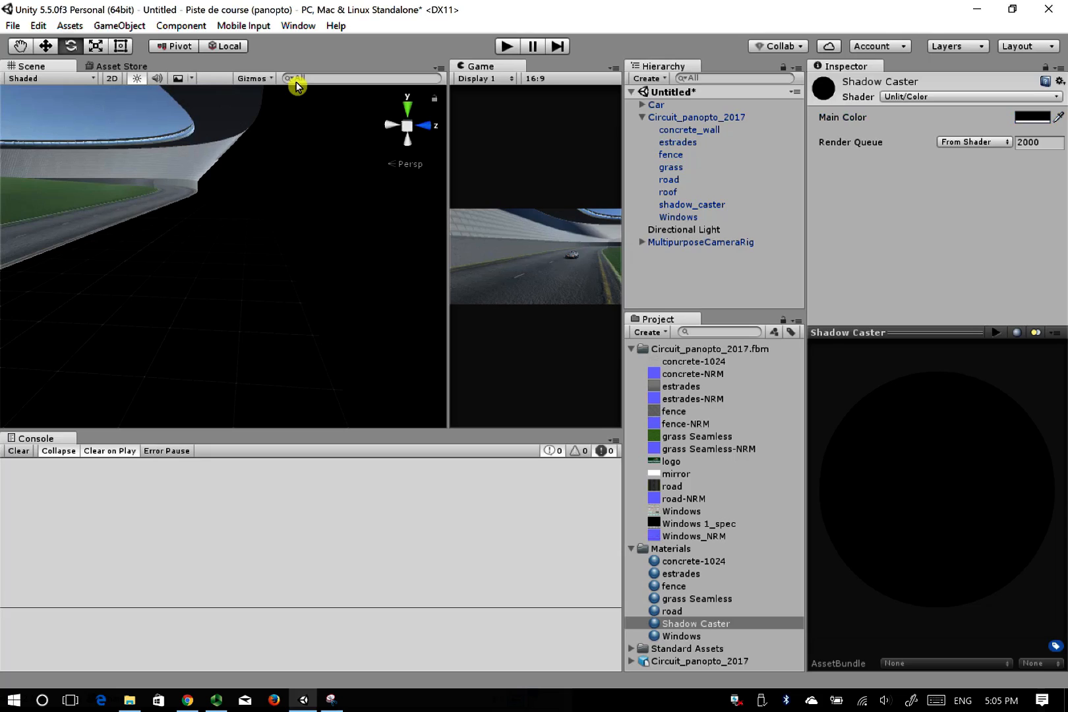
pyautogui.click(253, 79)
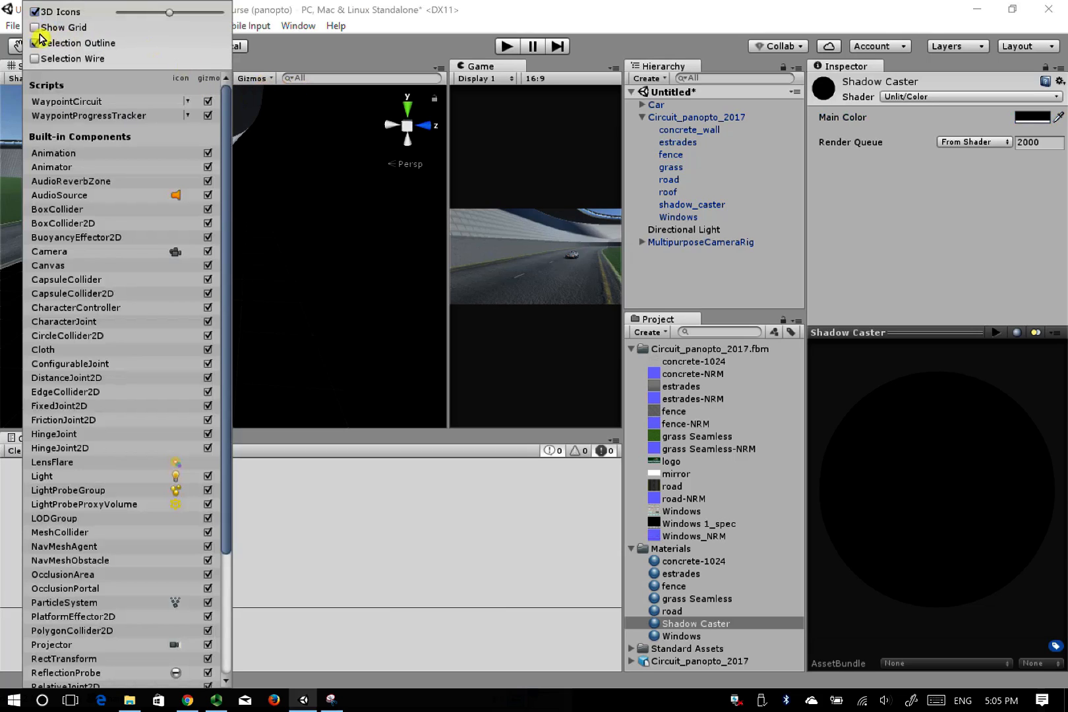
pyautogui.click(326, 283)
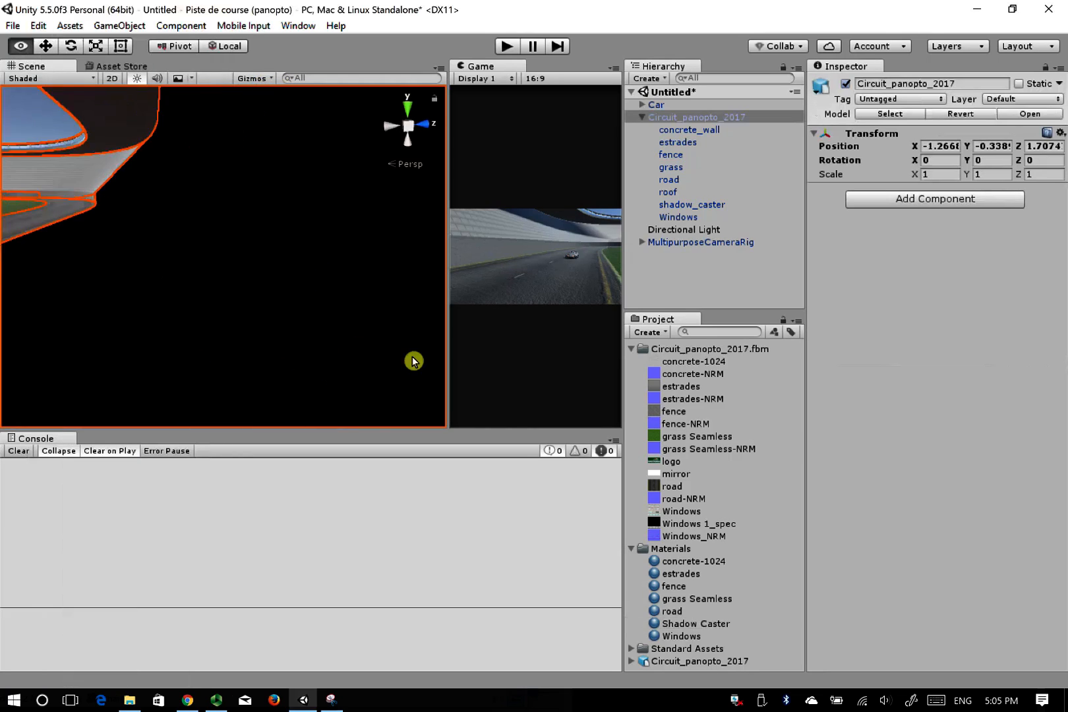
pyautogui.moveTo(413, 362); pyautogui.dragTo(308, 295, button='right')
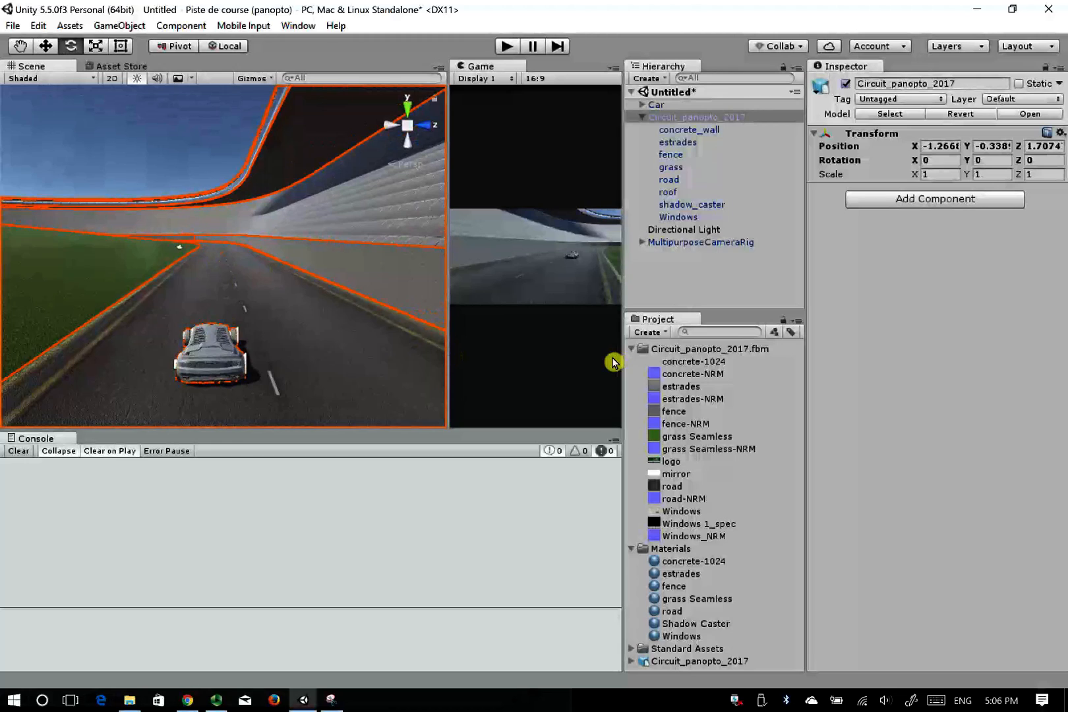
pyautogui.moveTo(623, 365); pyautogui.dragTo(670, 366)
# Select the Directional Light and lower the sun in the sky by setting its X rotation to 28.9
pyautogui.moveTo(127, 300); pyautogui.dragTo(207, 139, button='right')
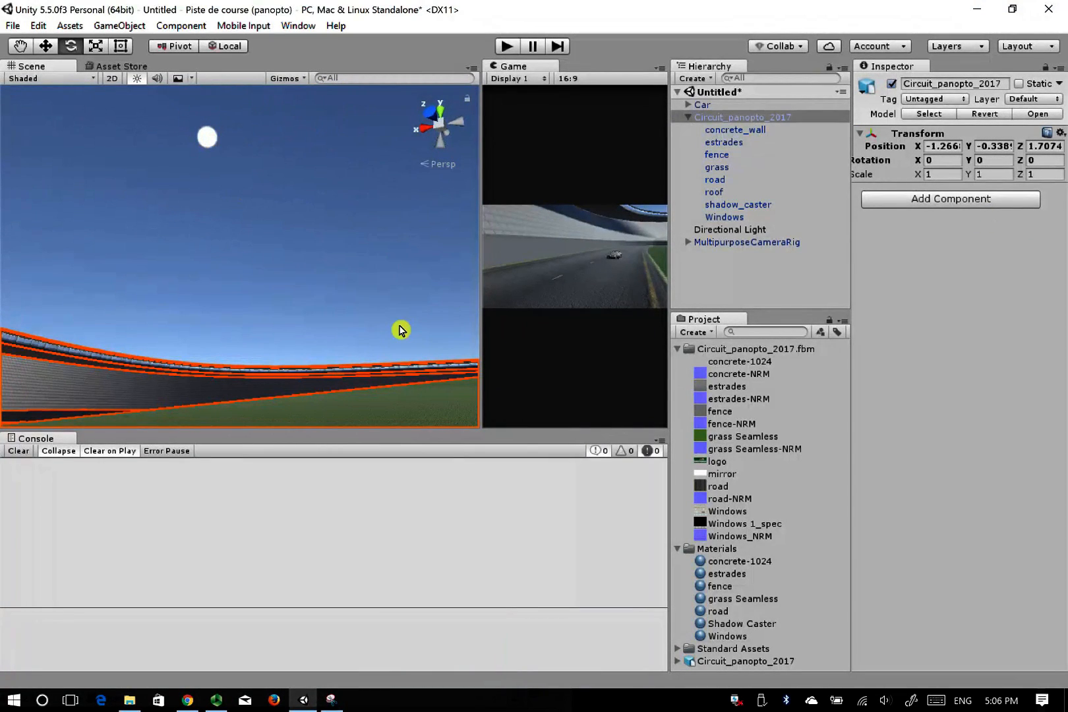
pyautogui.click(712, 231)
pyautogui.moveTo(434, 357); pyautogui.dragTo(601, 444, button='right')
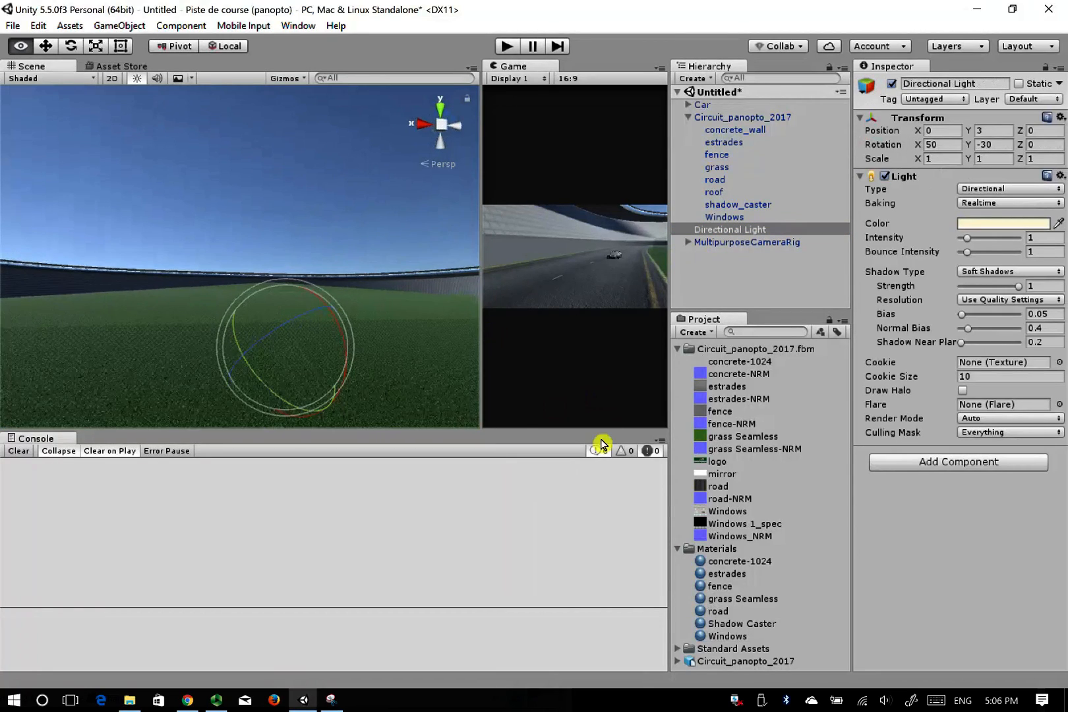
pyautogui.scroll(-3, 294, 350)
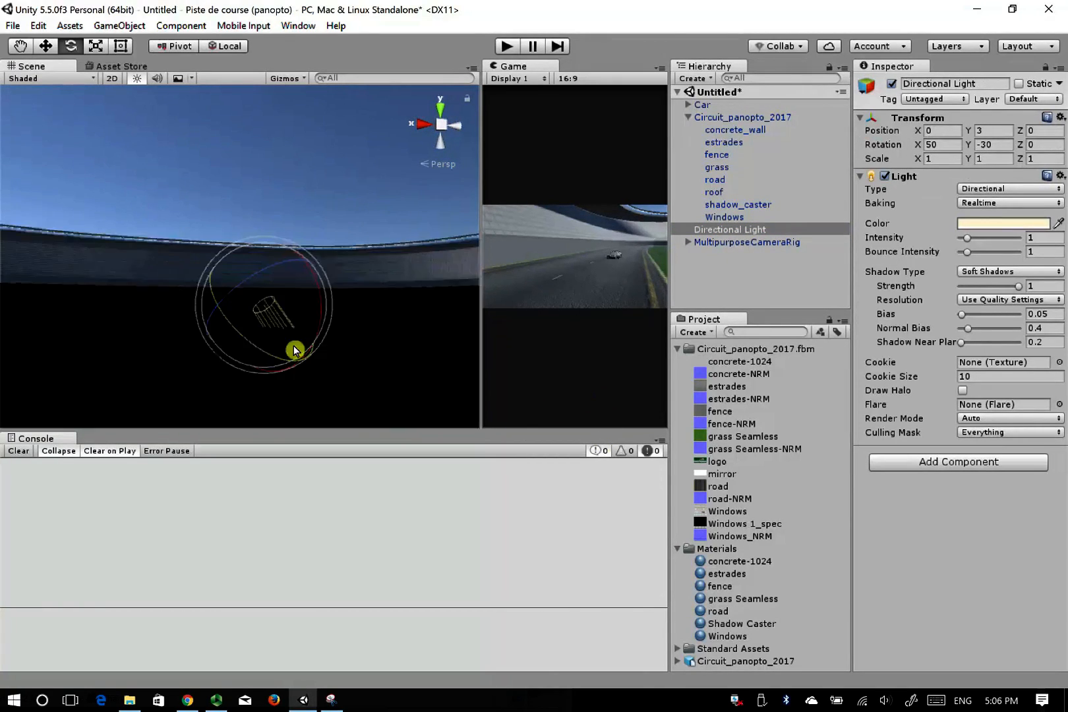
pyautogui.moveTo(294, 350); pyautogui.dragTo(140, 205, button='right')
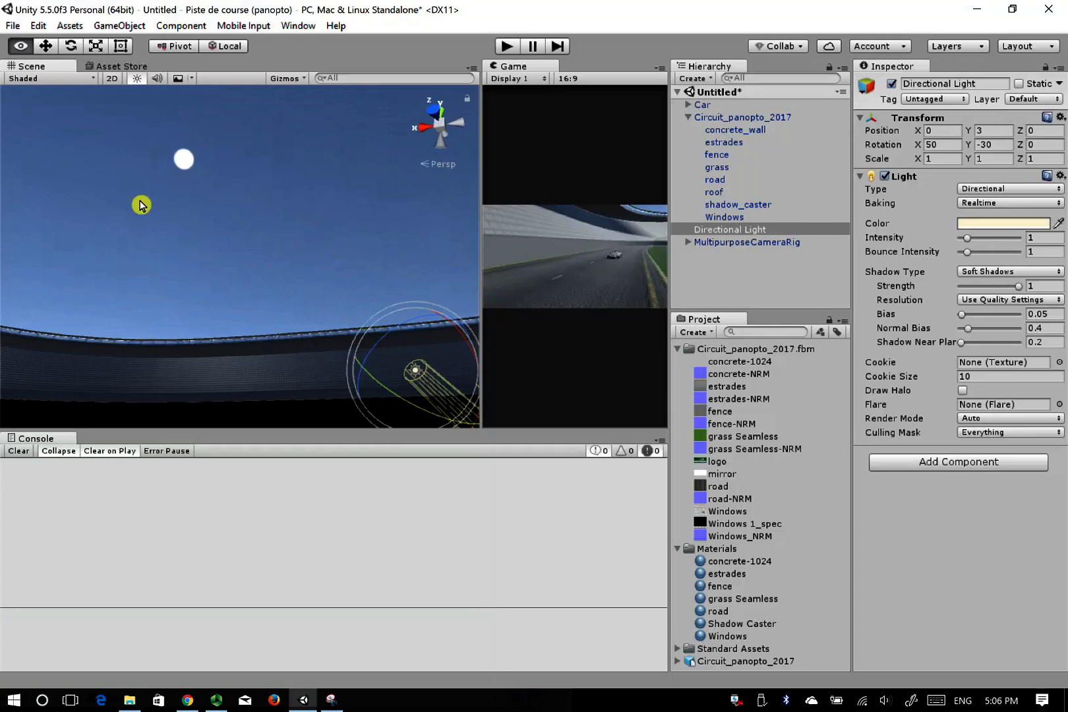
pyautogui.moveTo(436, 391); pyautogui.dragTo(446, 399, button='right')
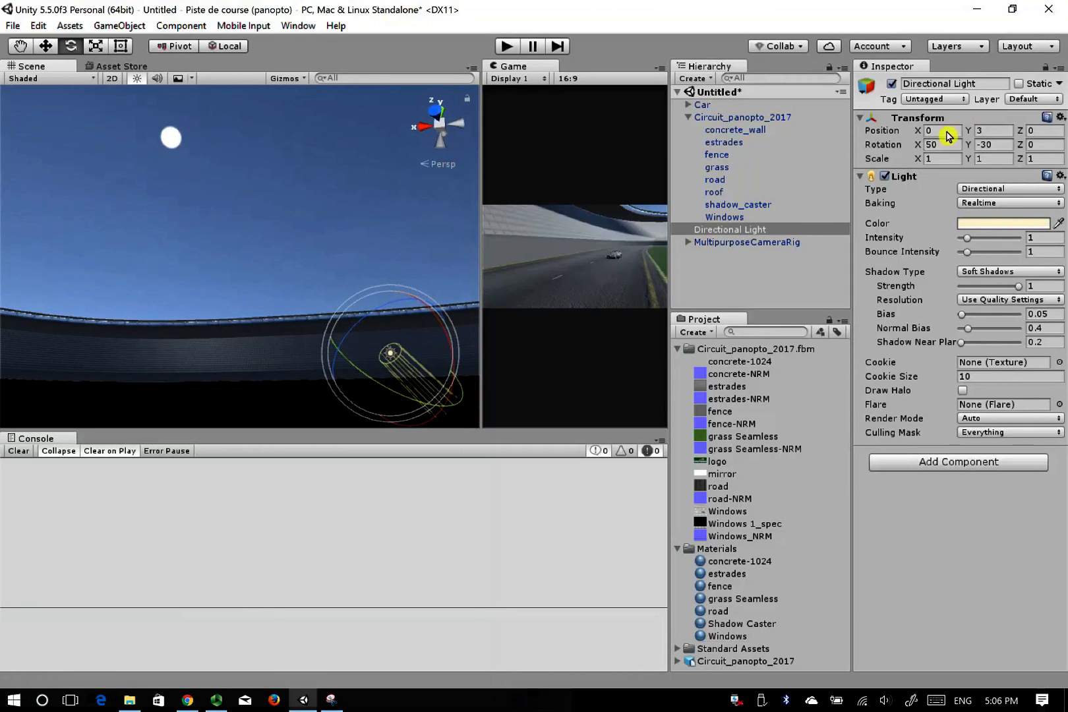
pyautogui.moveTo(918, 151); pyautogui.dragTo(173, 241)
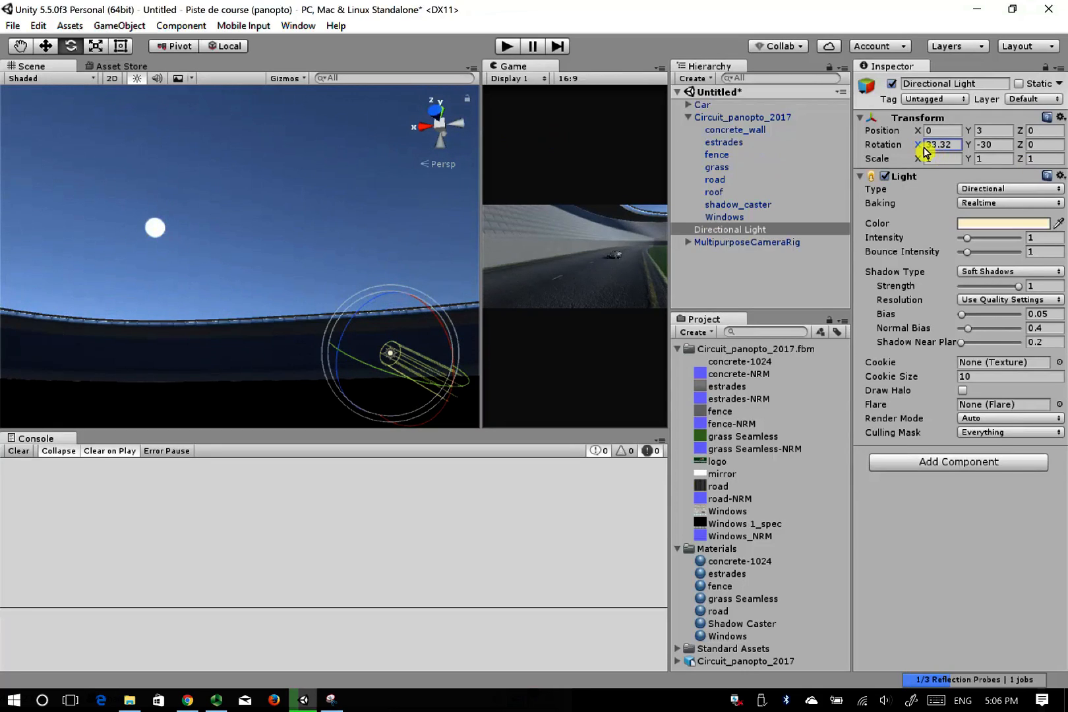
pyautogui.moveTo(925, 152); pyautogui.dragTo(472, 217)
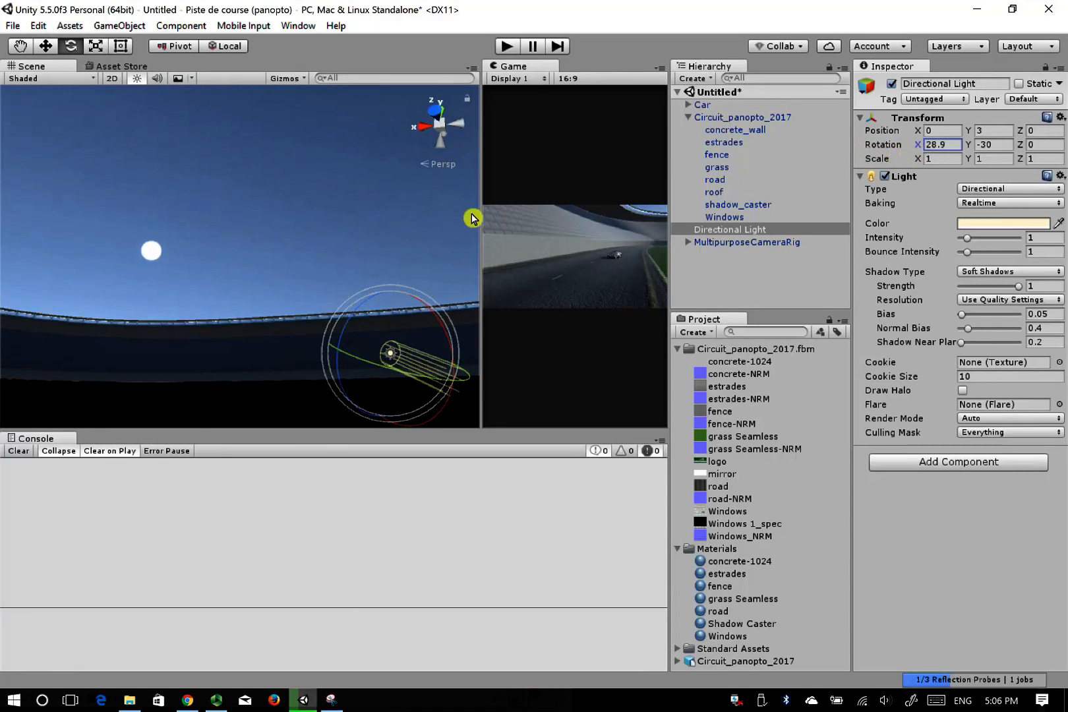
# Try different sun directions over the track and set the Directional Light's Y rotation to 23.1
pyautogui.moveTo(377, 279); pyautogui.dragTo(272, 196, button='right')
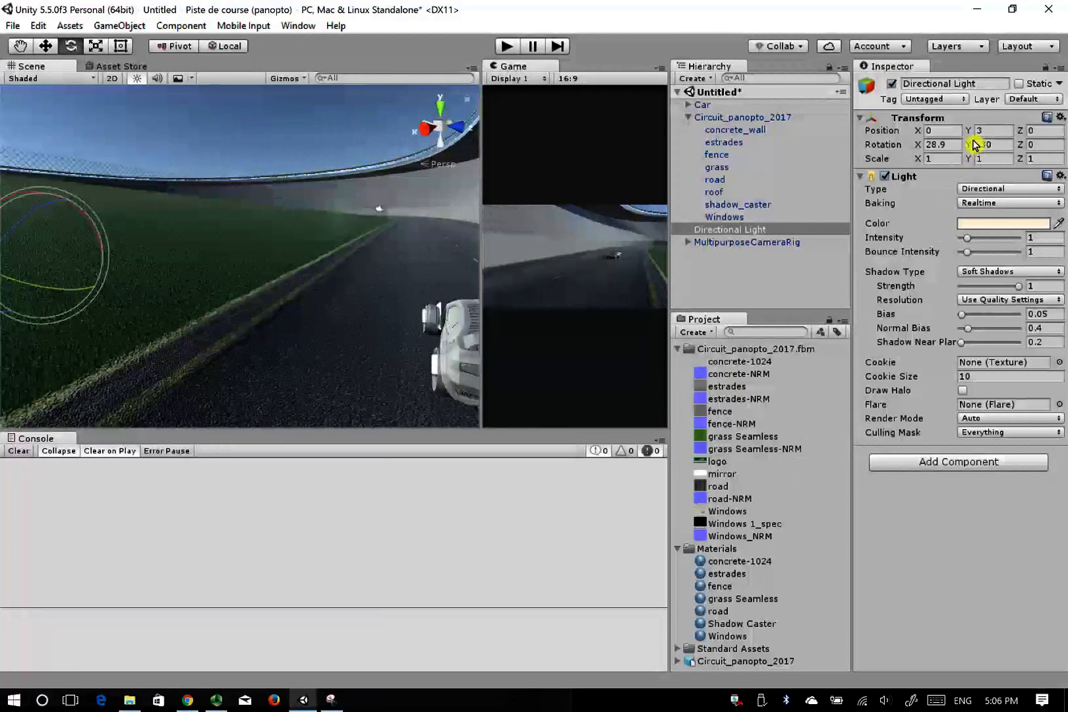
pyautogui.moveTo(975, 144); pyautogui.dragTo(966, 167)
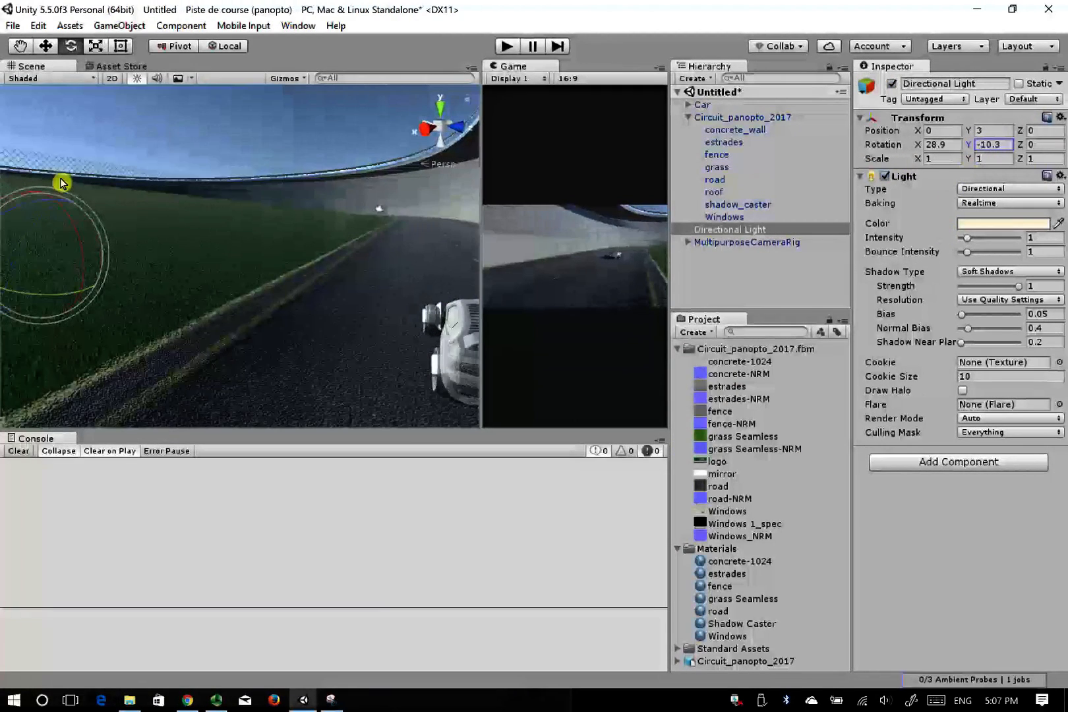
pyautogui.moveTo(60, 183); pyautogui.dragTo(422, 290)
pyautogui.moveTo(191, 253); pyautogui.dragTo(272, 206, button='right')
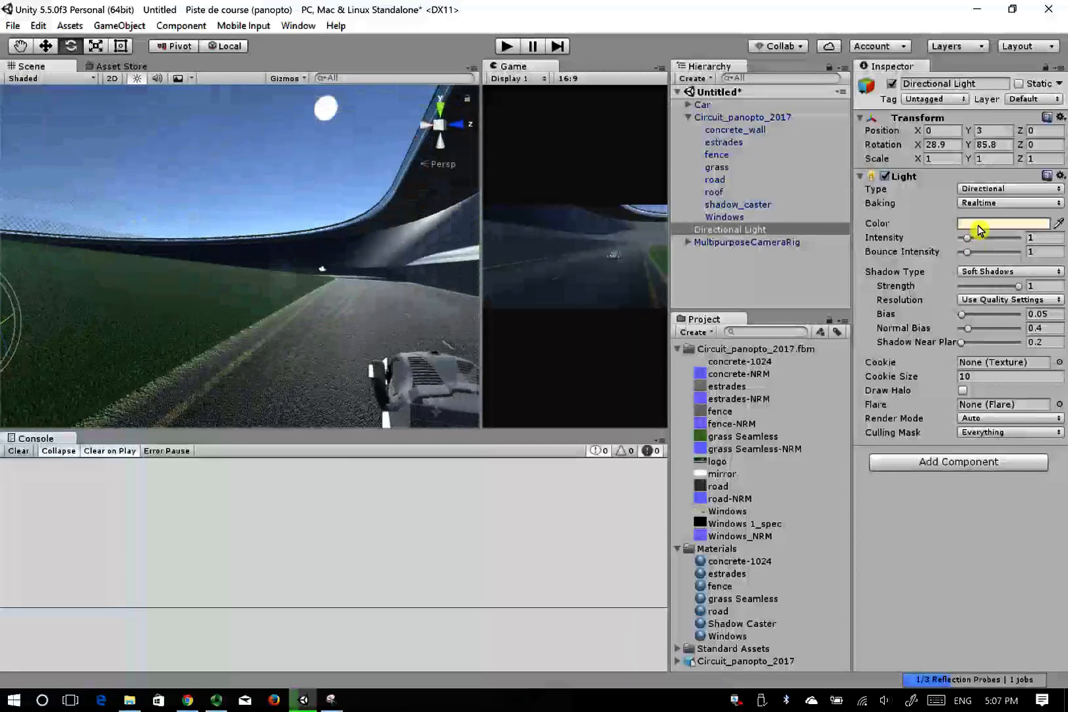
pyautogui.moveTo(975, 150); pyautogui.dragTo(671, 229)
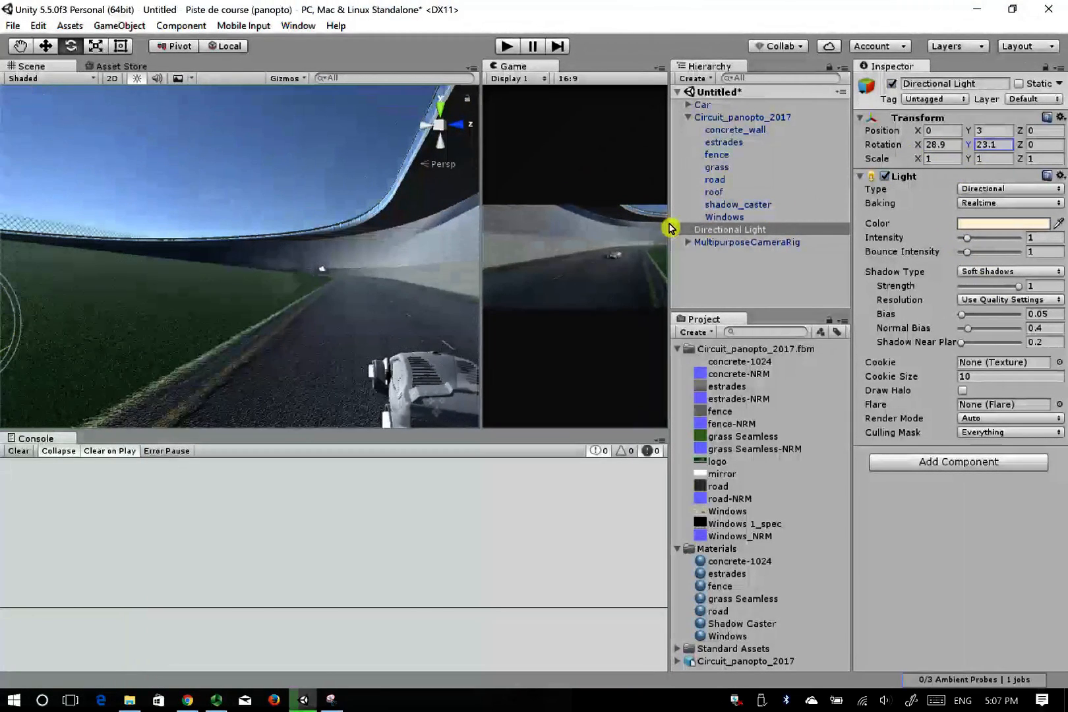
# Bring the sun closer to the horizon by setting the Directional Light's X rotation to 20.9
pyautogui.moveTo(3, 229); pyautogui.dragTo(931, 198, button='right')
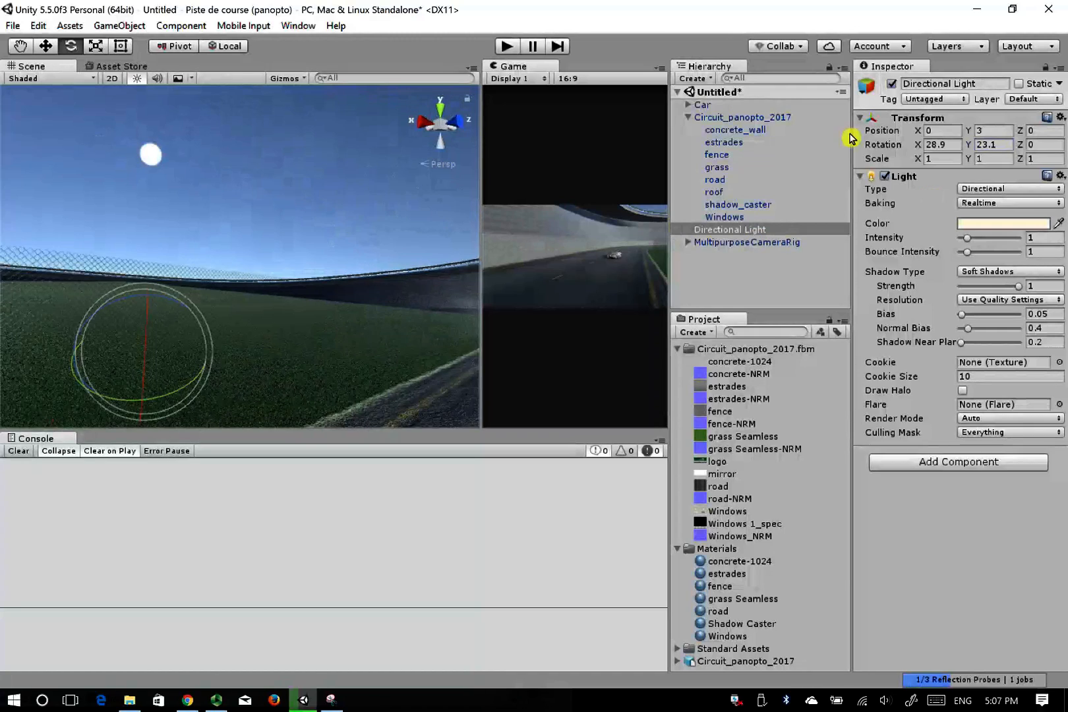
pyautogui.moveTo(918, 145); pyautogui.dragTo(887, 160)
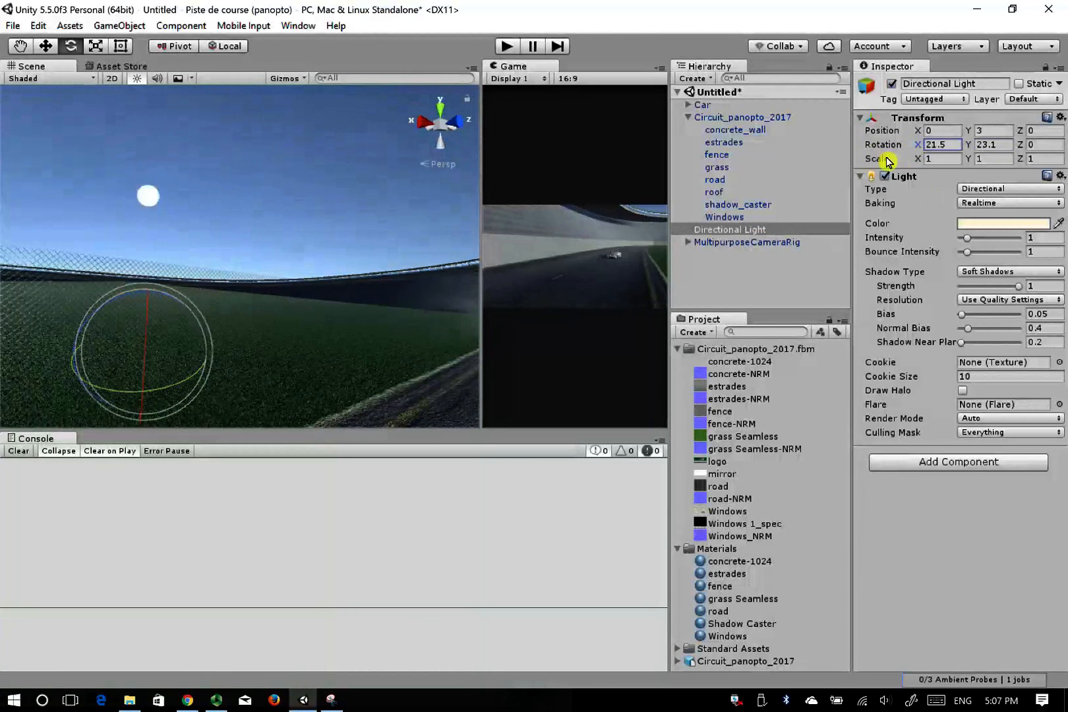
pyautogui.moveTo(396, 308); pyautogui.dragTo(554, 393, button='right')
pyautogui.moveTo(296, 291); pyautogui.dragTo(74, 255, button='right')
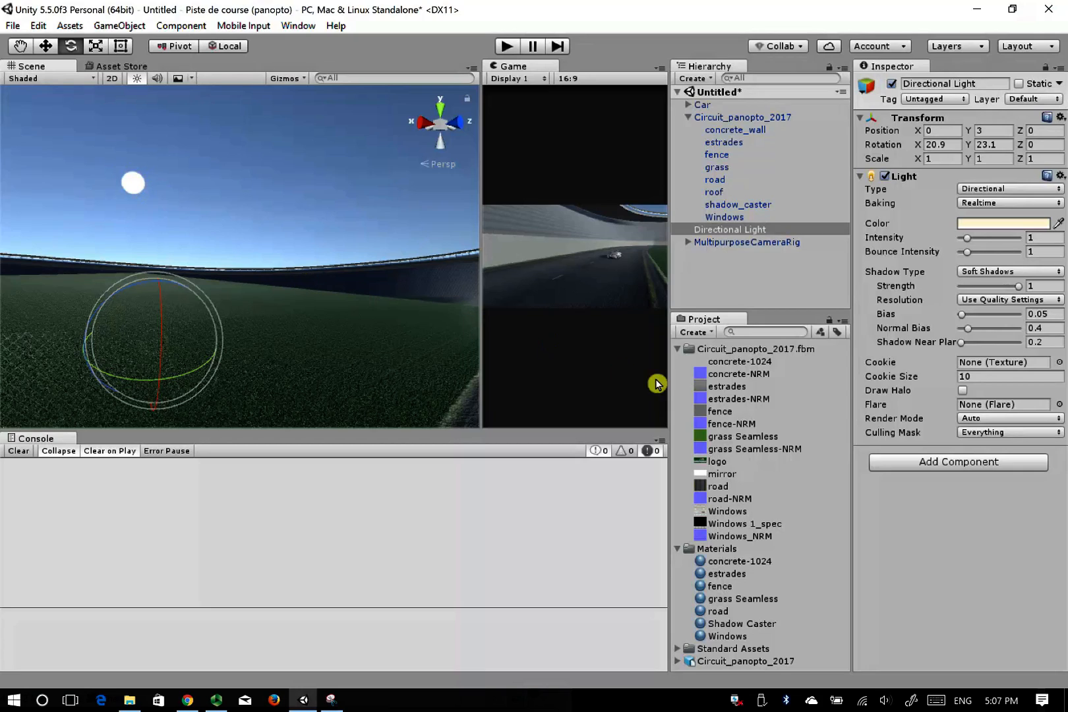
# Assign the 50mmZoom flare to the Directional Light and look at its effect around the sun
pyautogui.click(883, 405)
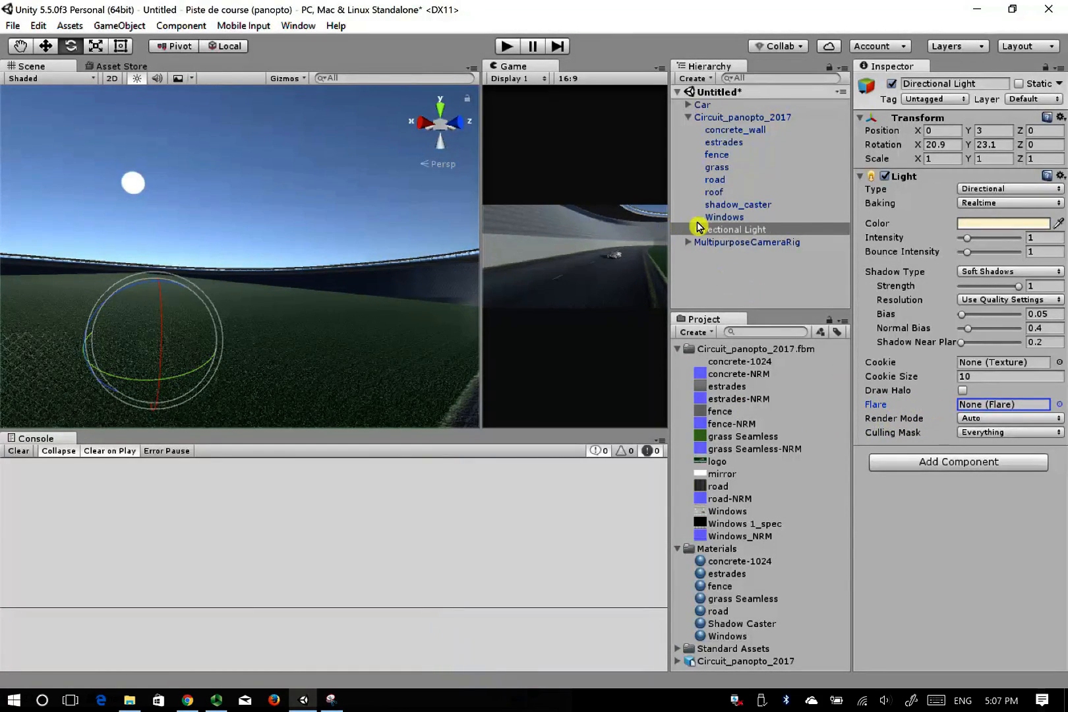
pyautogui.click(1060, 405)
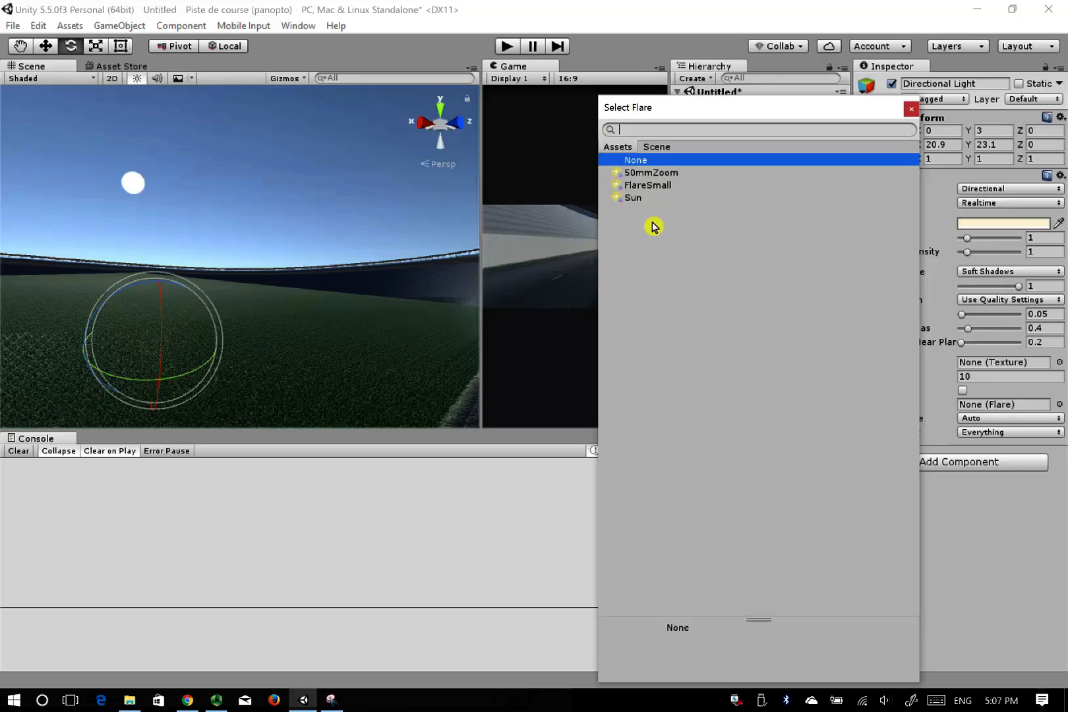
pyautogui.click(649, 173)
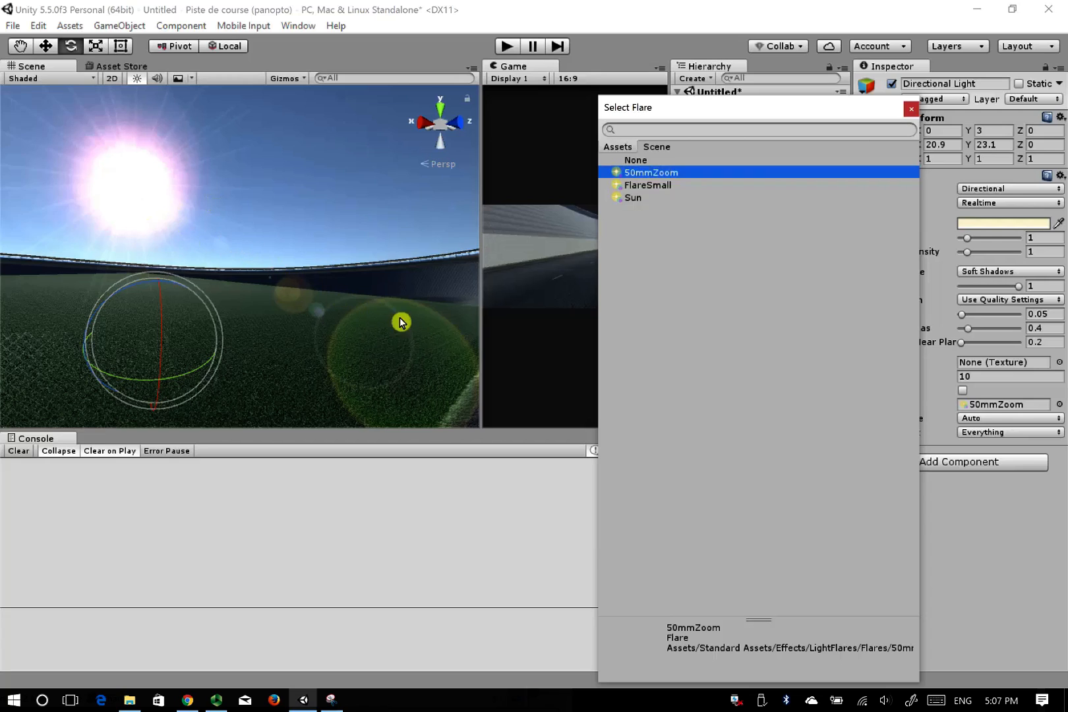
pyautogui.moveTo(305, 317); pyautogui.dragTo(225, 280, button='right')
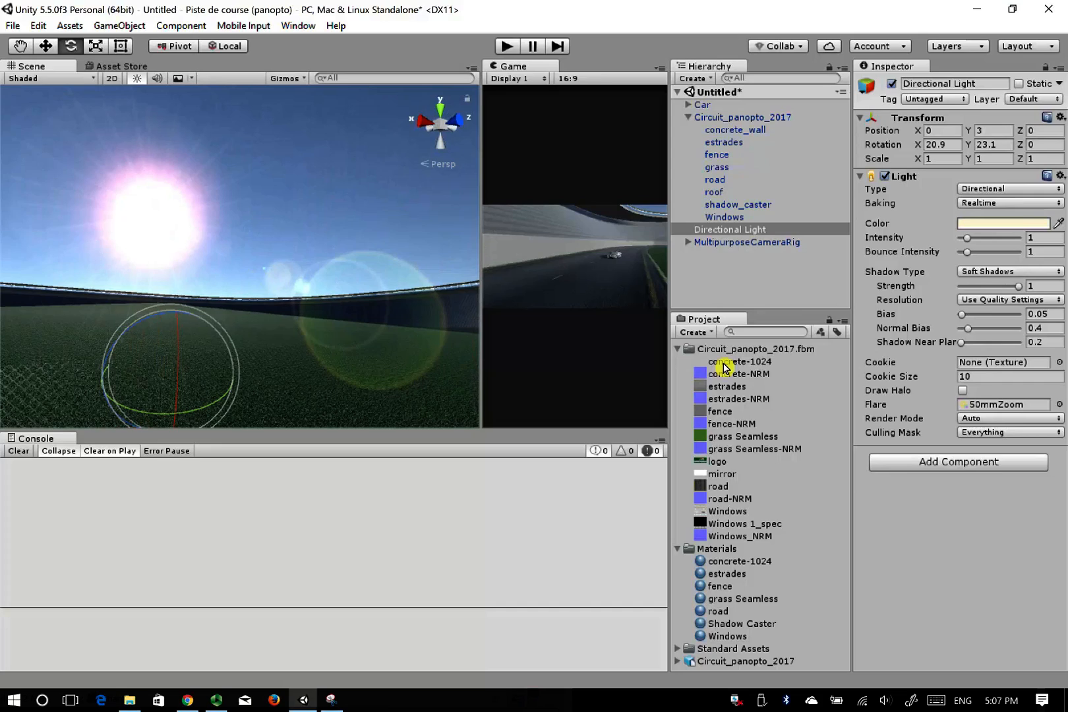
# Change the Directional Light's flare to Sun and view it against the sky
pyautogui.click(1052, 406)
pyautogui.click(640, 198)
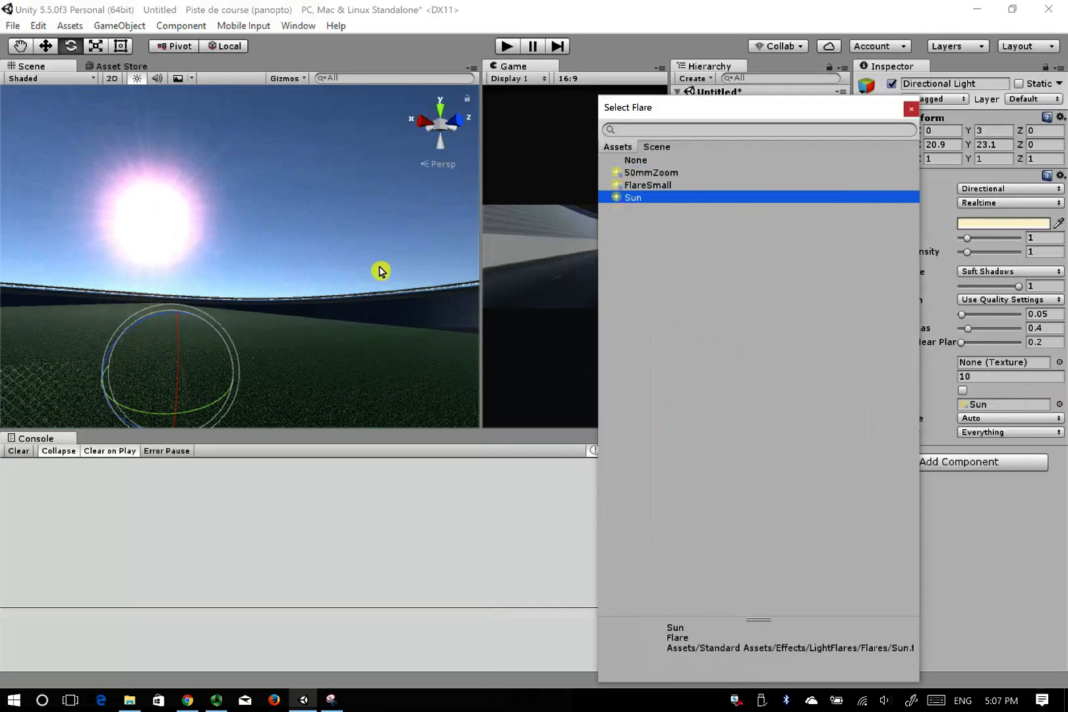
pyautogui.moveTo(379, 270)
pyautogui.mouseDown(button='right')
pyautogui.moveTo(258, 236)
pyautogui.moveTo(65, 236)
pyautogui.moveTo(246, 231)
pyautogui.moveTo(396, 254)
pyautogui.mouseUp(button='right')
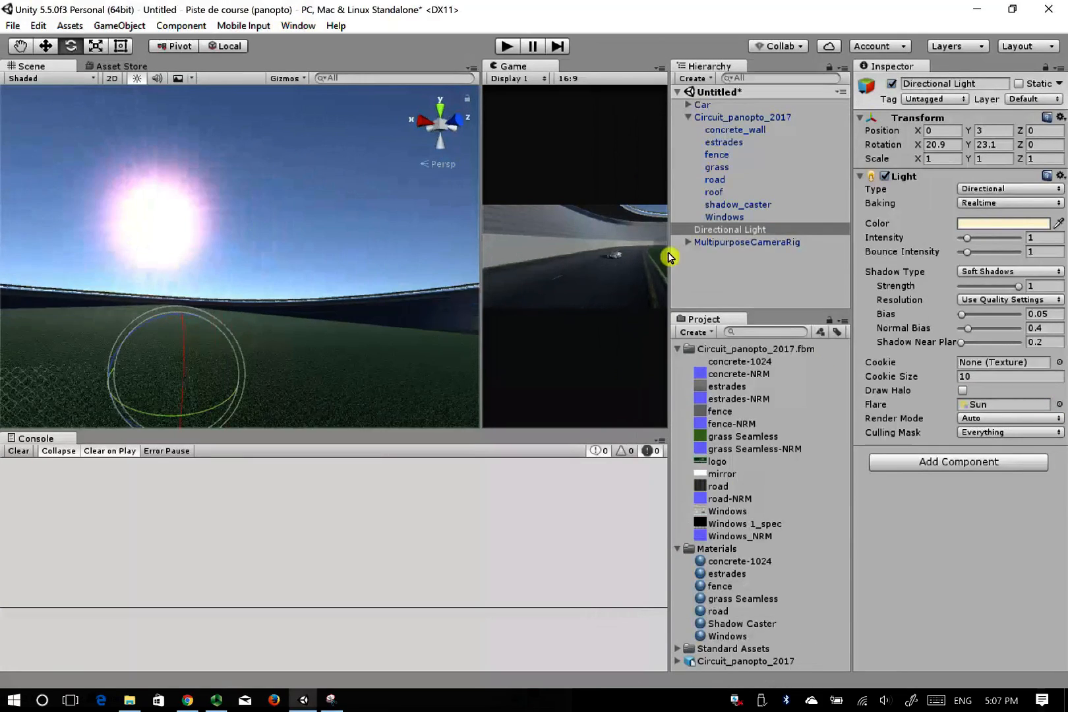
# Change the Directional Light's flare back to 50mmZoom and return the scene view to the car on the track
pyautogui.click(1060, 404)
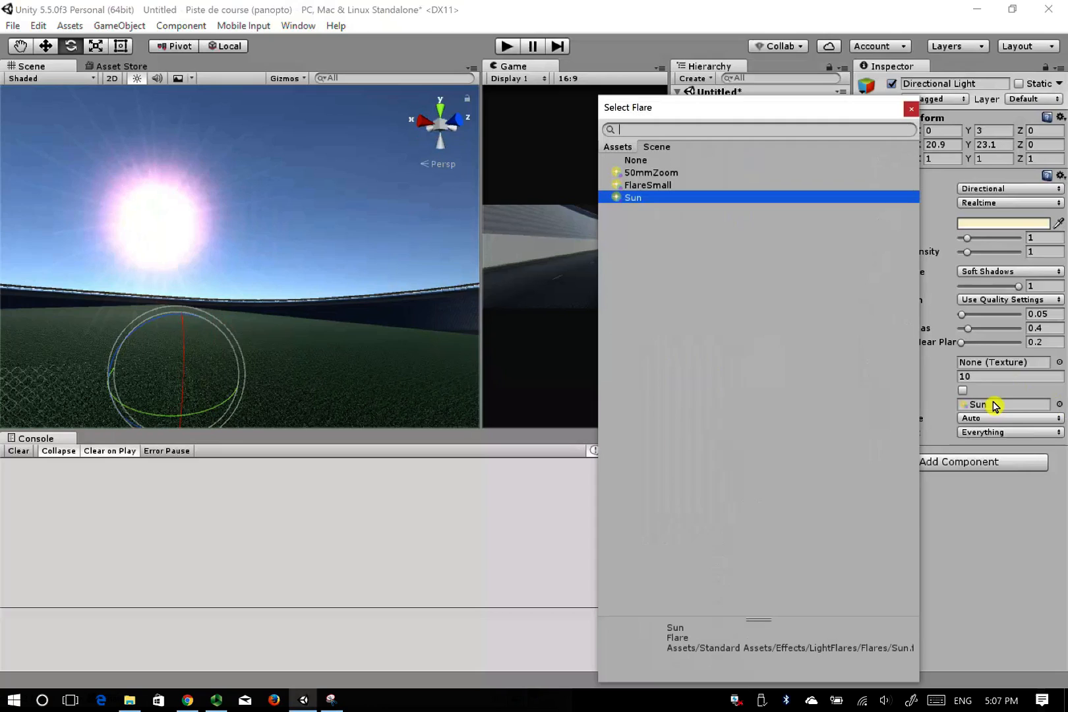
pyautogui.click(656, 173)
pyautogui.click(914, 109)
pyautogui.moveTo(396, 251); pyautogui.dragTo(445, 370, button='right')
pyautogui.press('w')
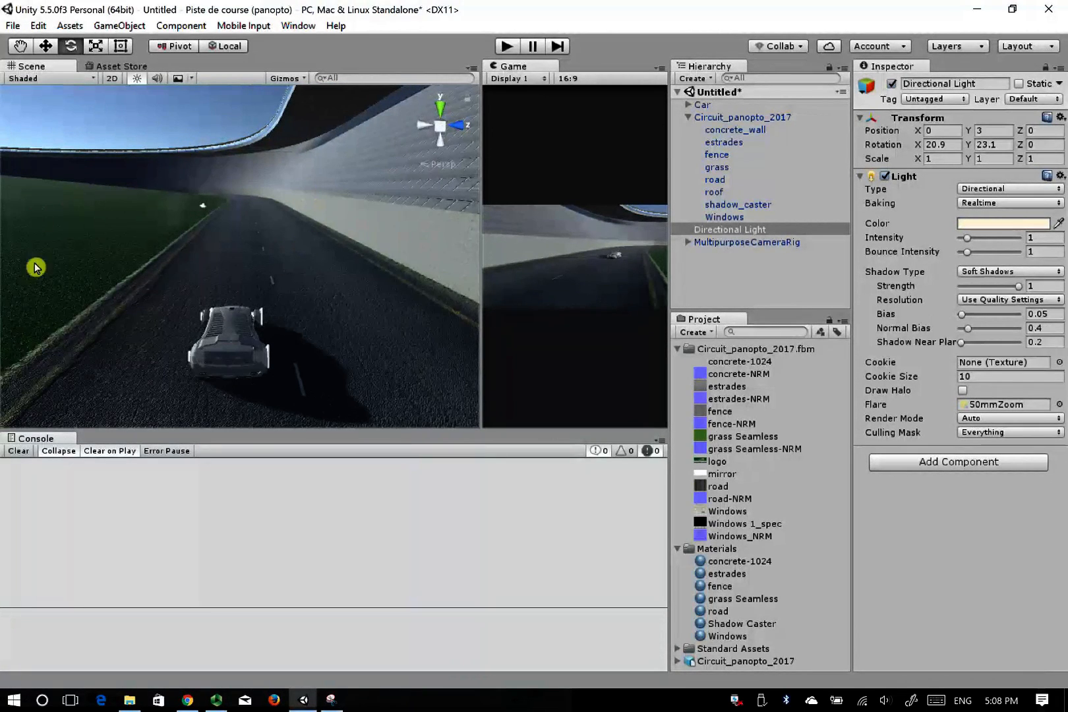
# Mark Circuit_panopto_2017 as static, including all of its child objects
pyautogui.click(731, 116)
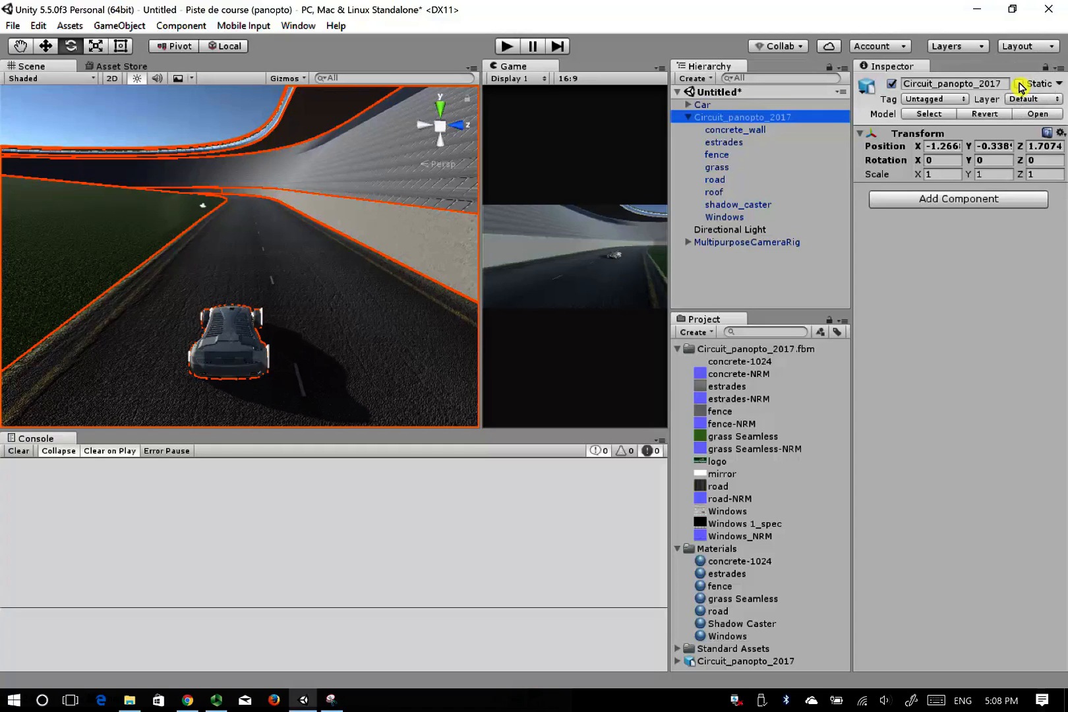
pyautogui.click(1020, 87)
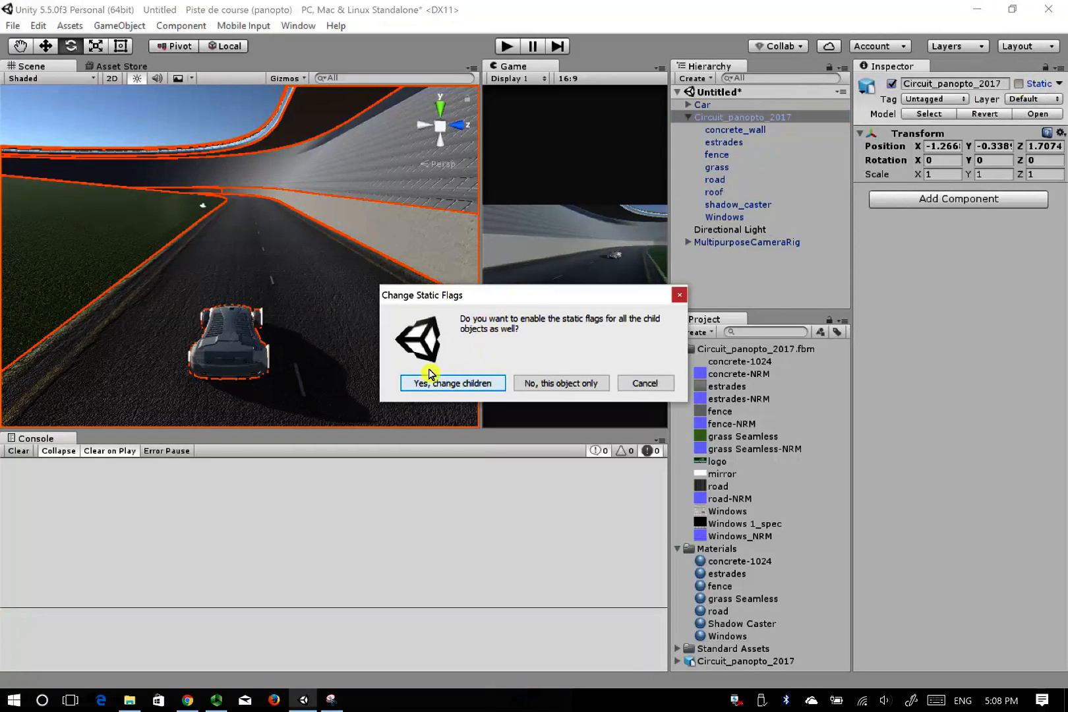
pyautogui.click(447, 385)
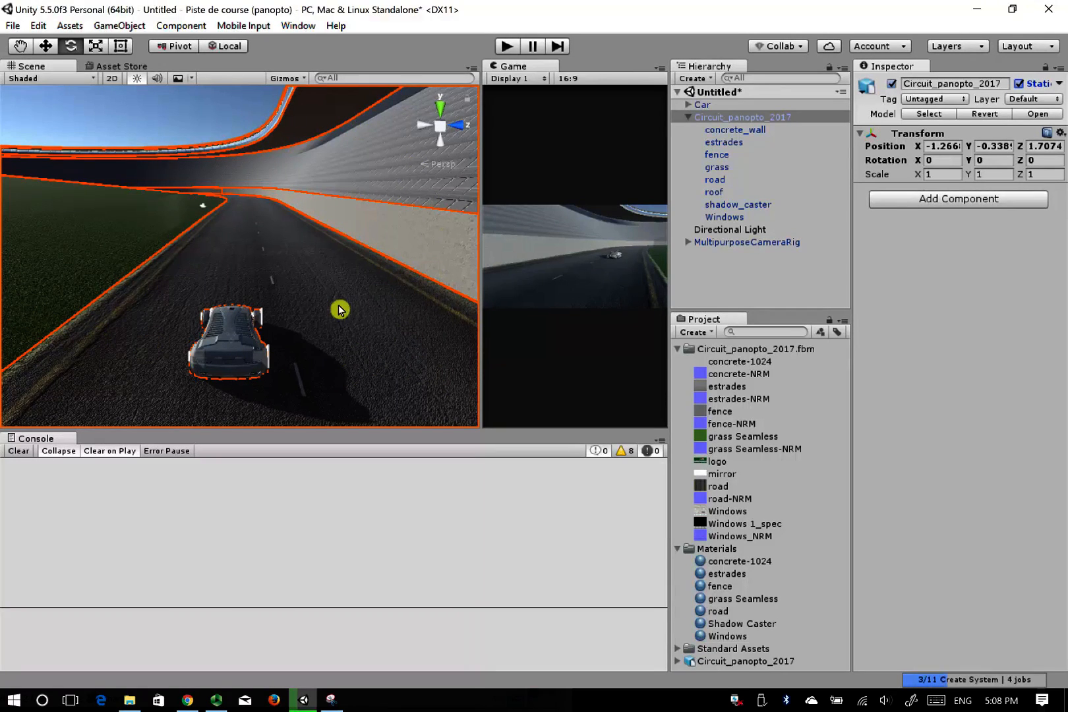
pyautogui.moveTo(338, 307); pyautogui.dragTo(283, 179, button='right')
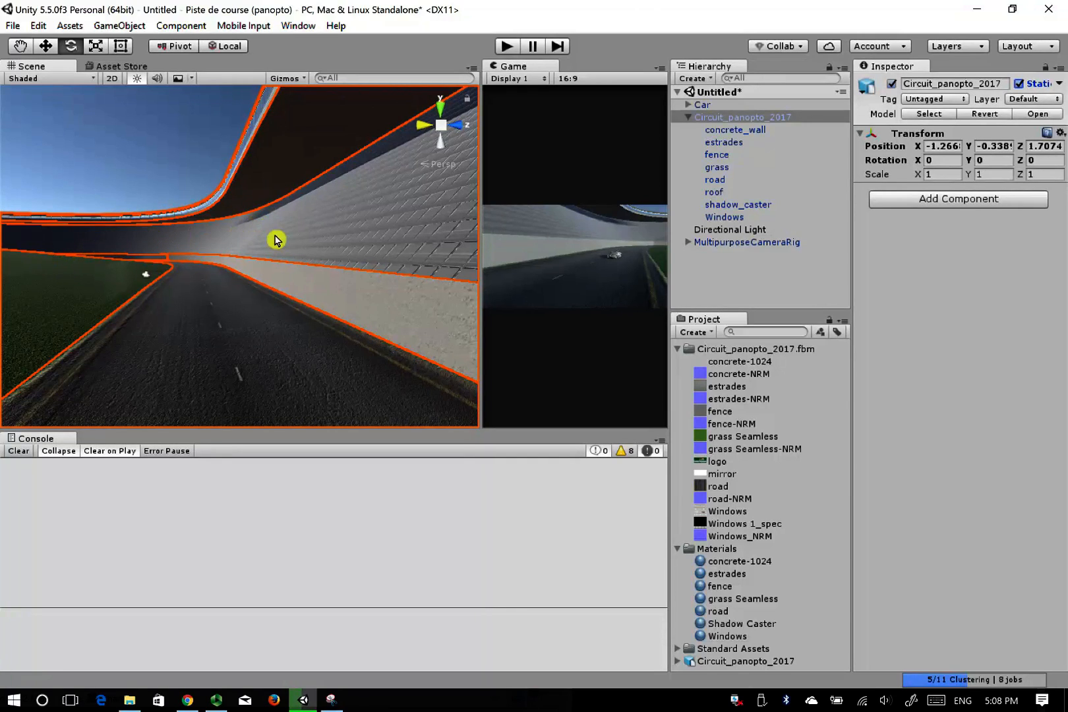
pyautogui.moveTo(277, 238); pyautogui.dragTo(286, 306, button='right')
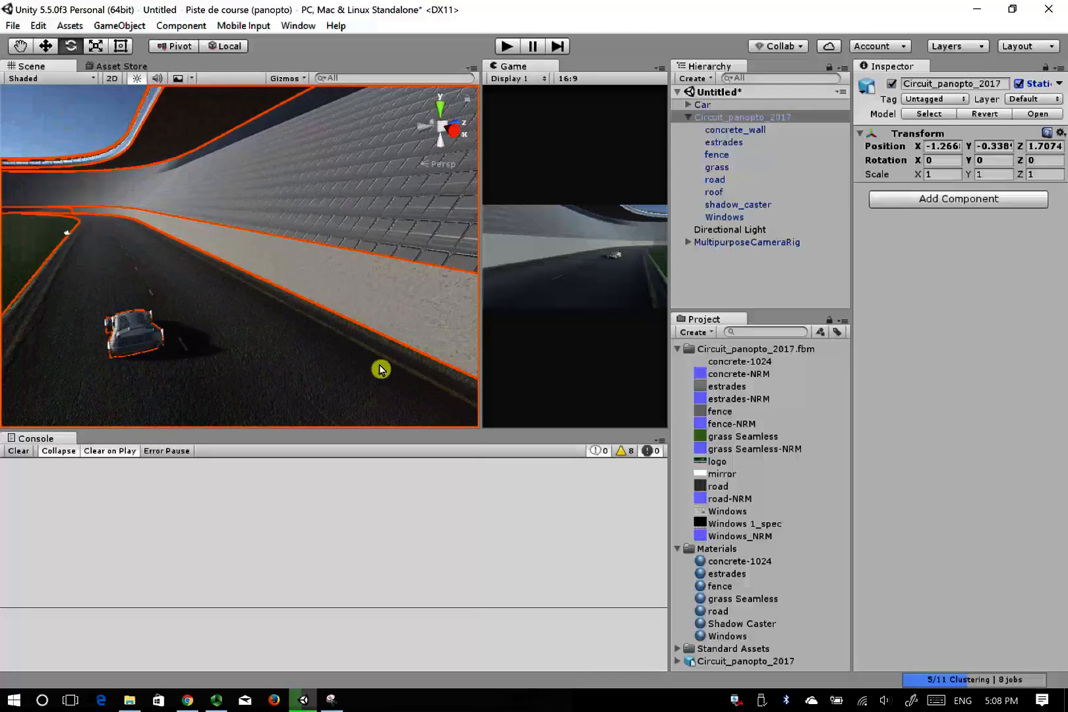
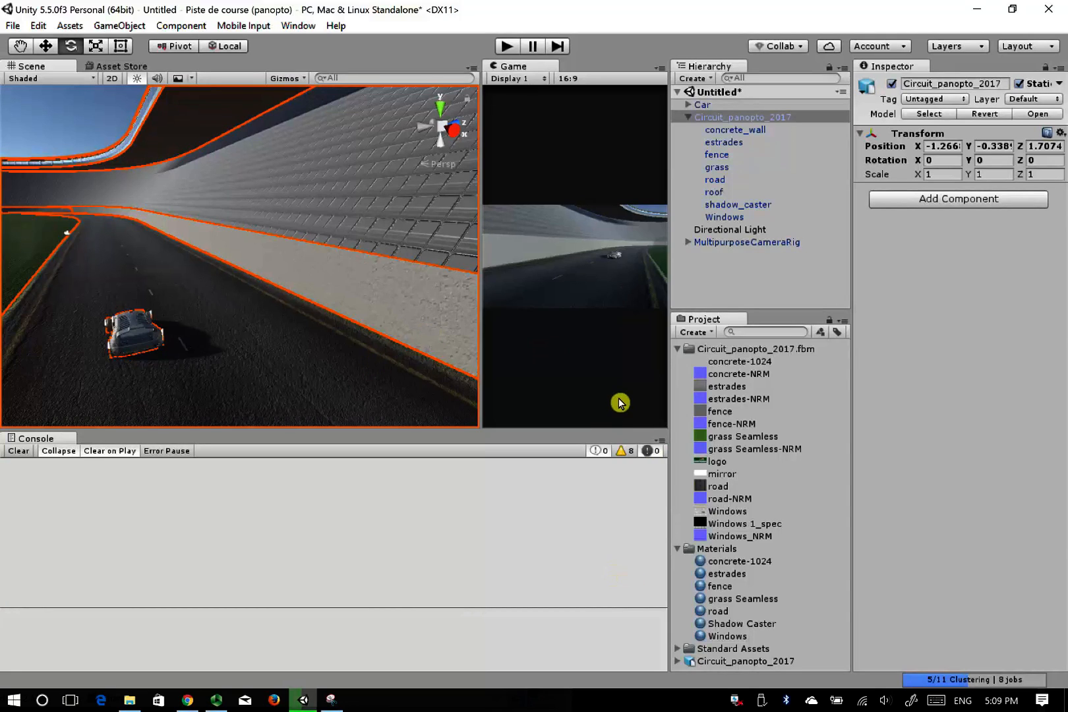
# Open the scene's Lighting settings and turn off automatic lightmap baking
pyautogui.click(306, 28)
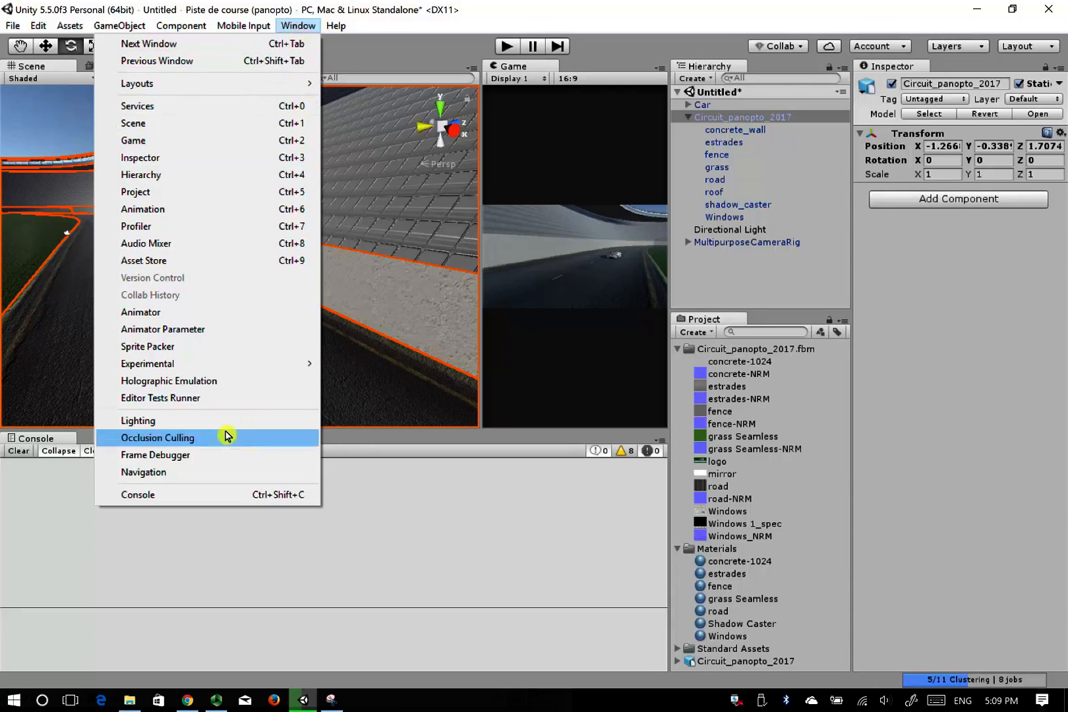
pyautogui.click(160, 428)
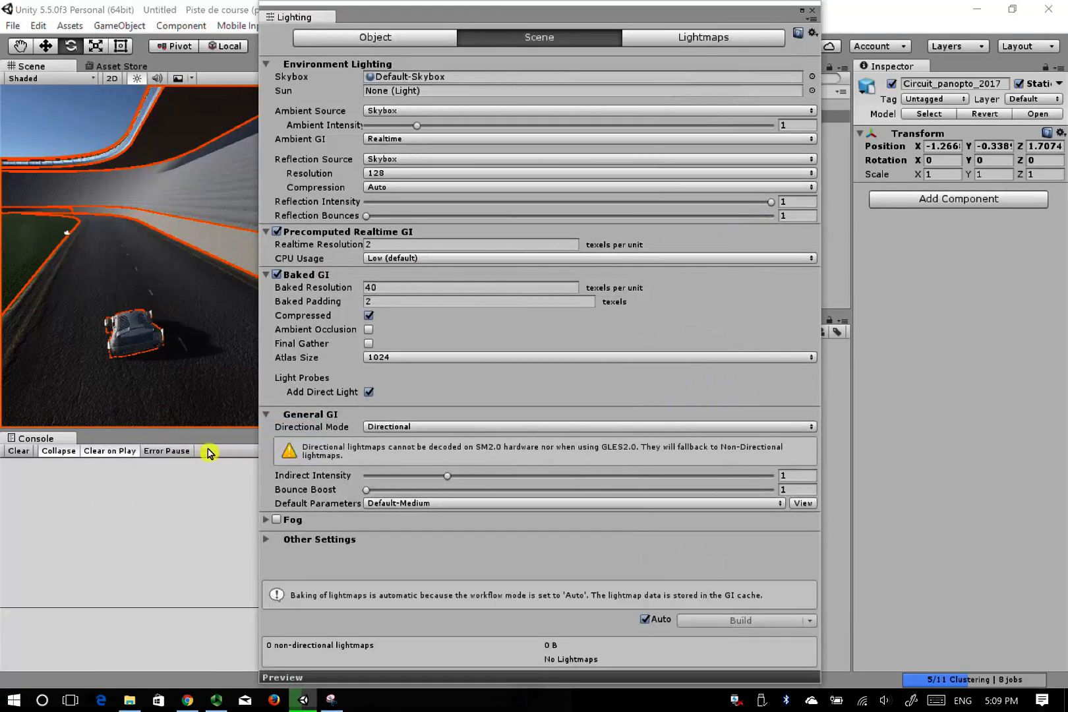
pyautogui.click(646, 621)
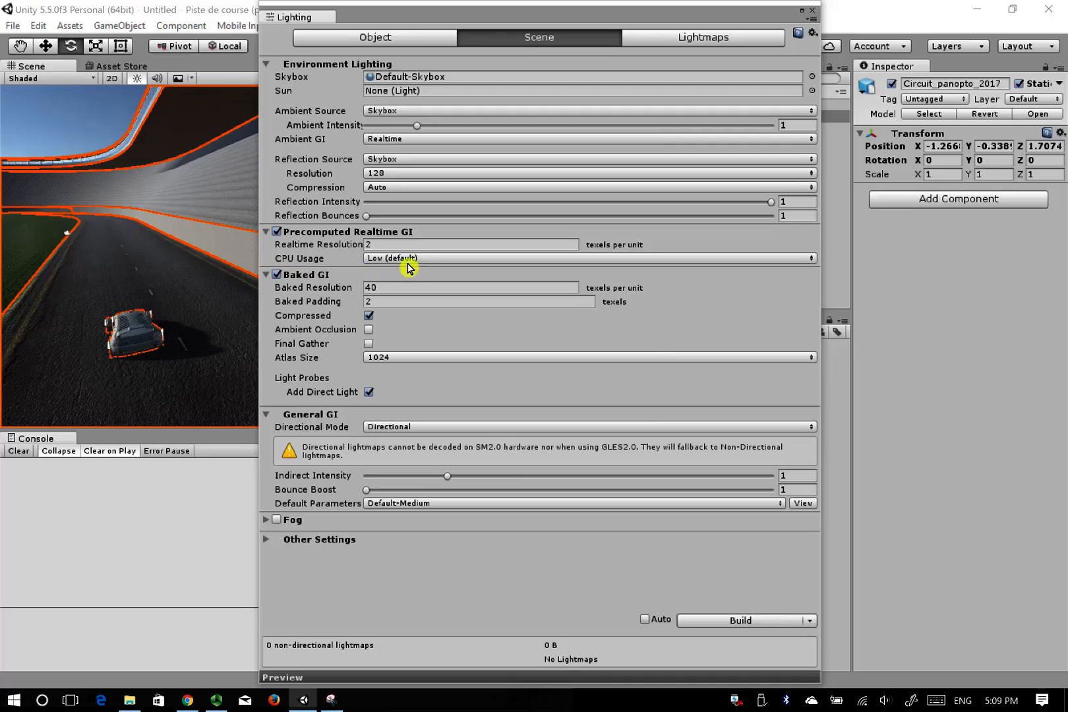
# Set the Precomputed Realtime GI CPU usage to Unlimited and the General GI default parameters to Default-VeryLowResolution
pyautogui.click(308, 258)
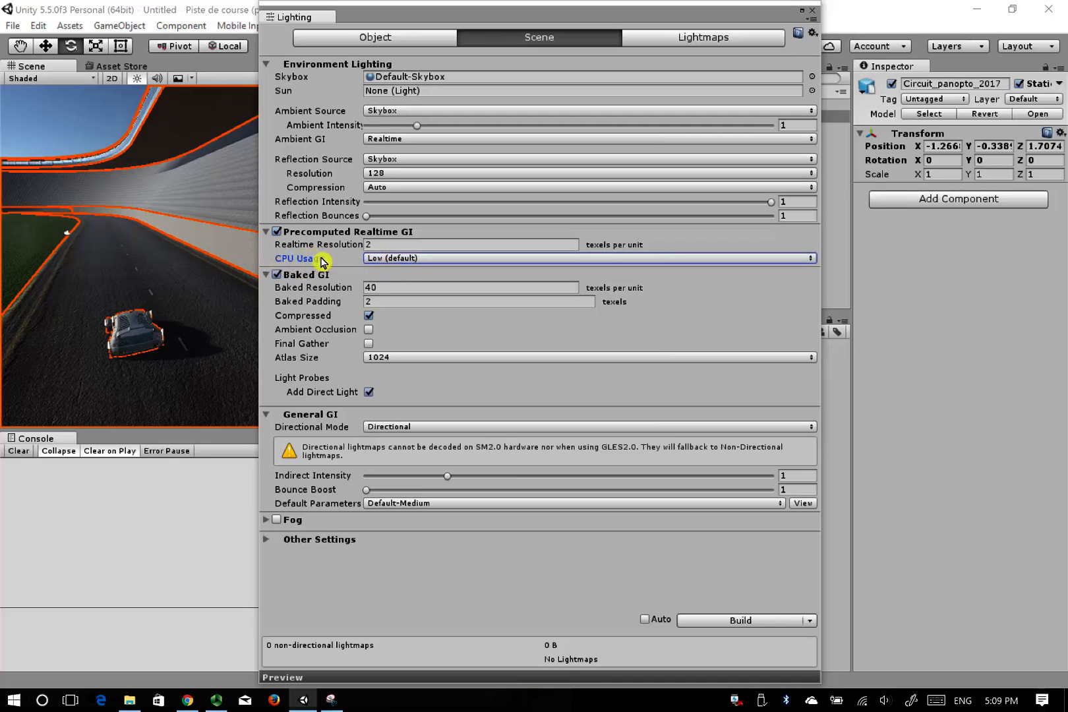
pyautogui.click(483, 258)
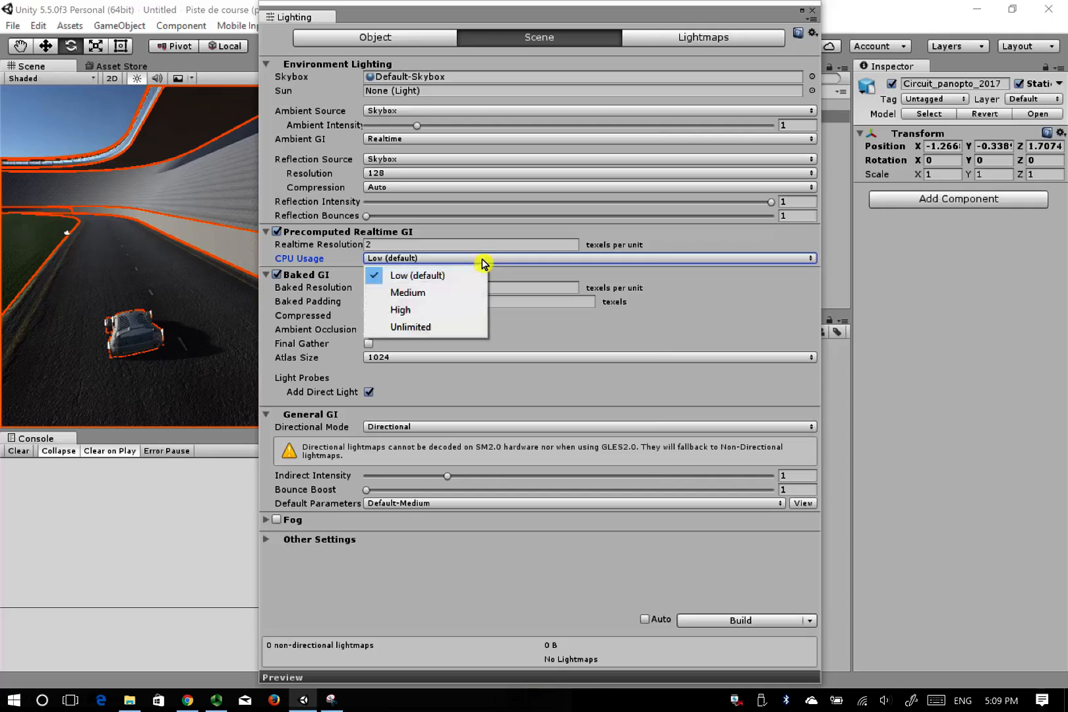
pyautogui.click(416, 330)
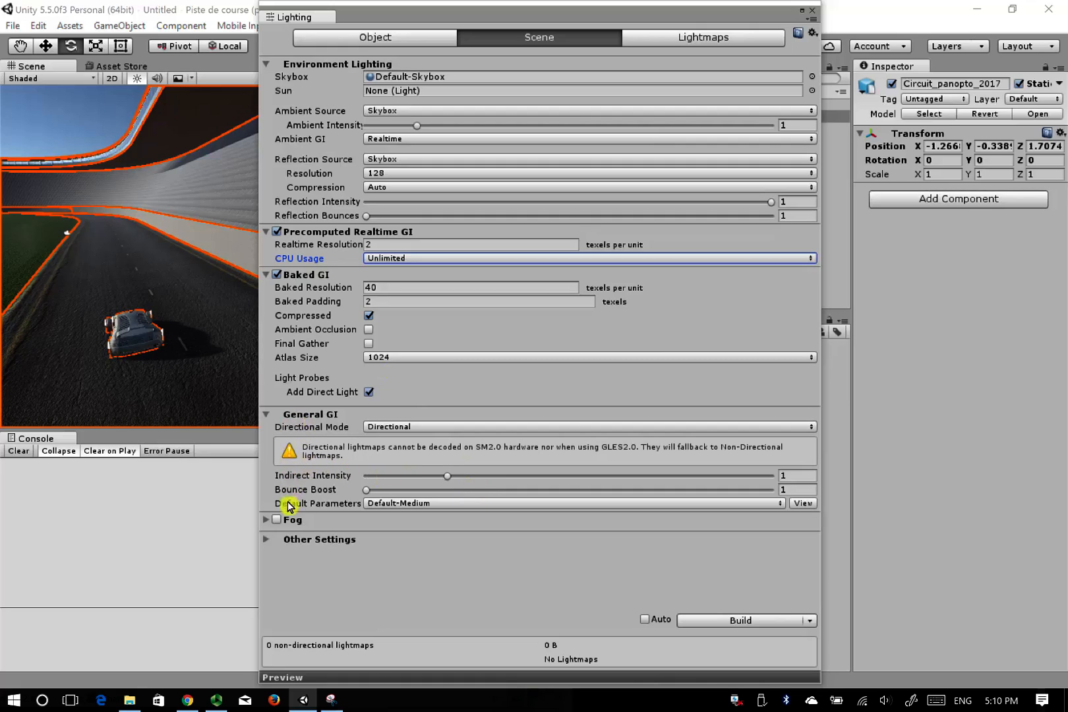
pyautogui.click(277, 504)
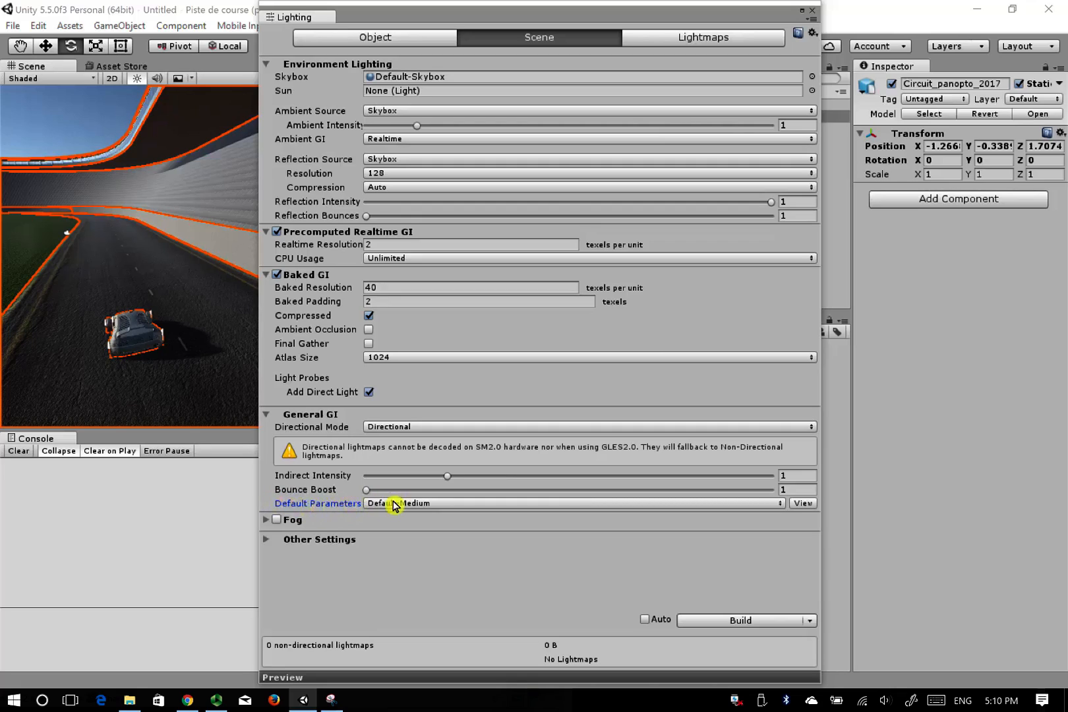
pyautogui.click(444, 504)
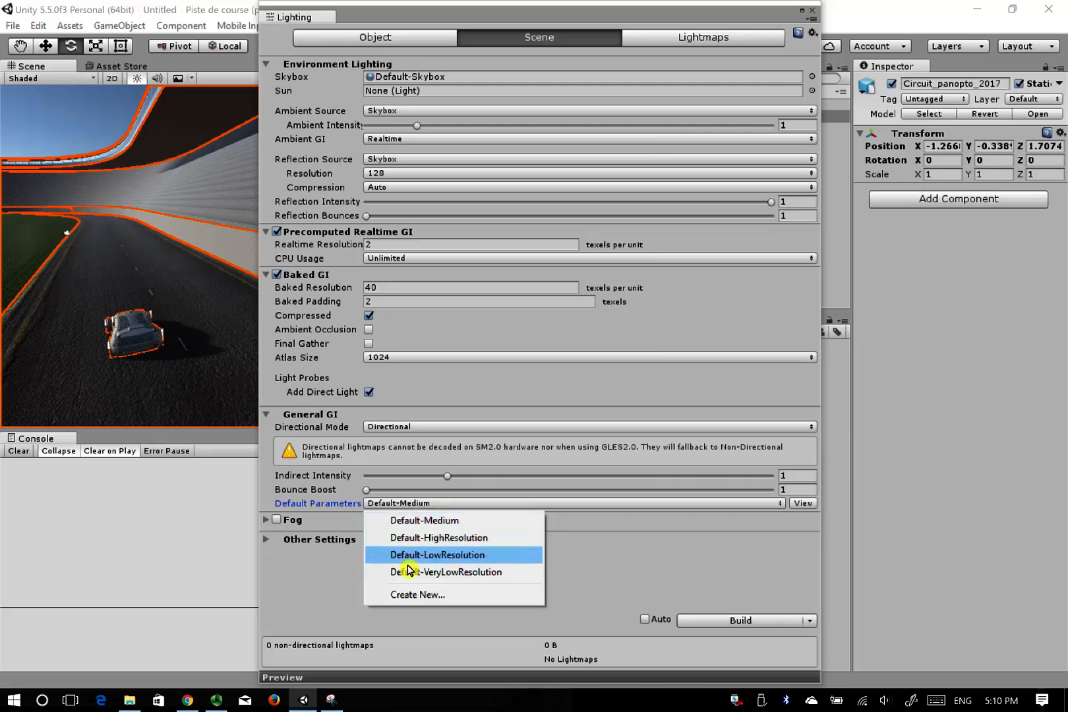
pyautogui.click(508, 572)
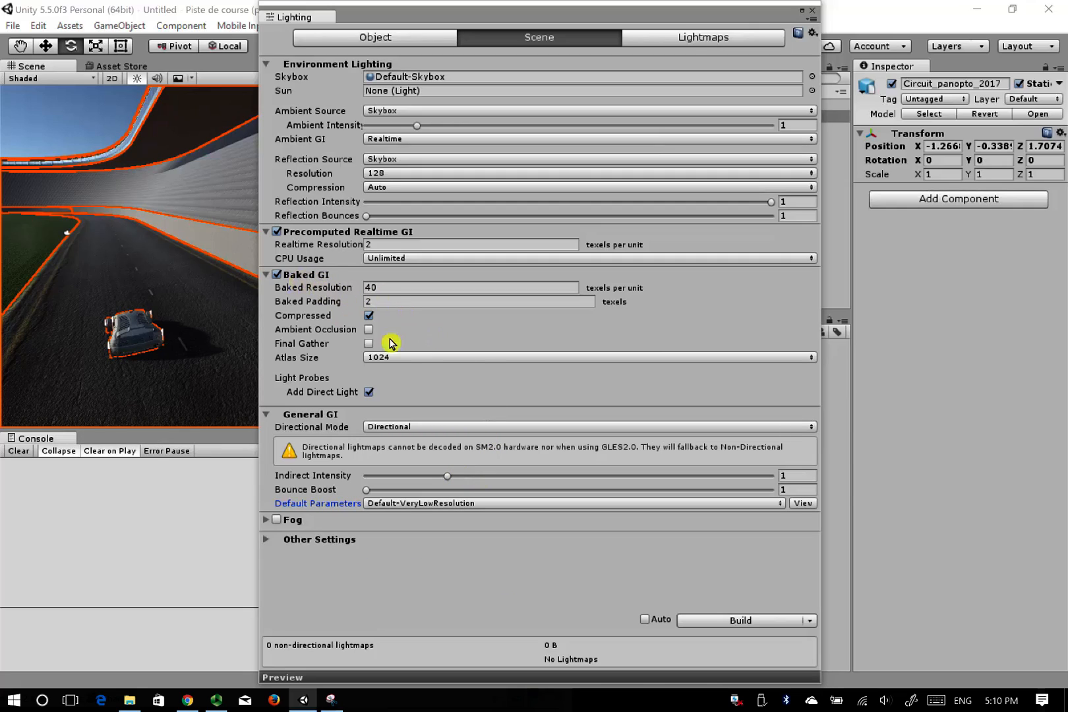
# Set the Baked GI atlas size to 64
pyautogui.click(297, 358)
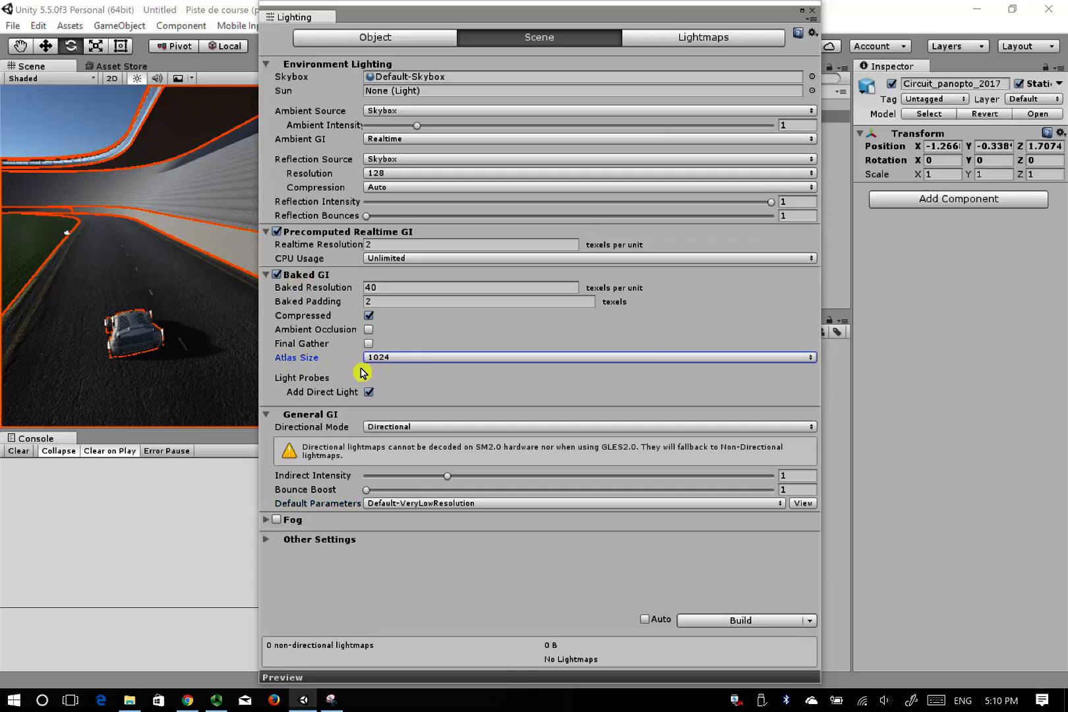
pyautogui.click(426, 359)
pyautogui.click(443, 393)
# Assign the Directional Light as the Sun in the Environment Lighting settings, keeping Ambient GI on Realtime
pyautogui.click(320, 63)
pyautogui.click(306, 65)
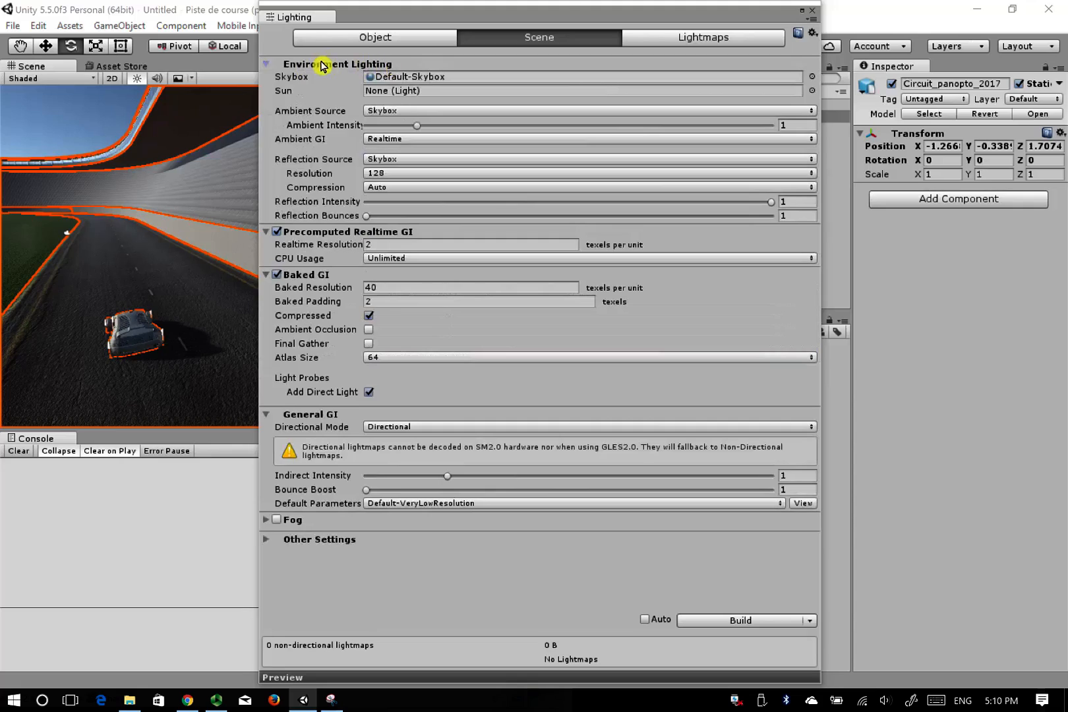
pyautogui.click(288, 93)
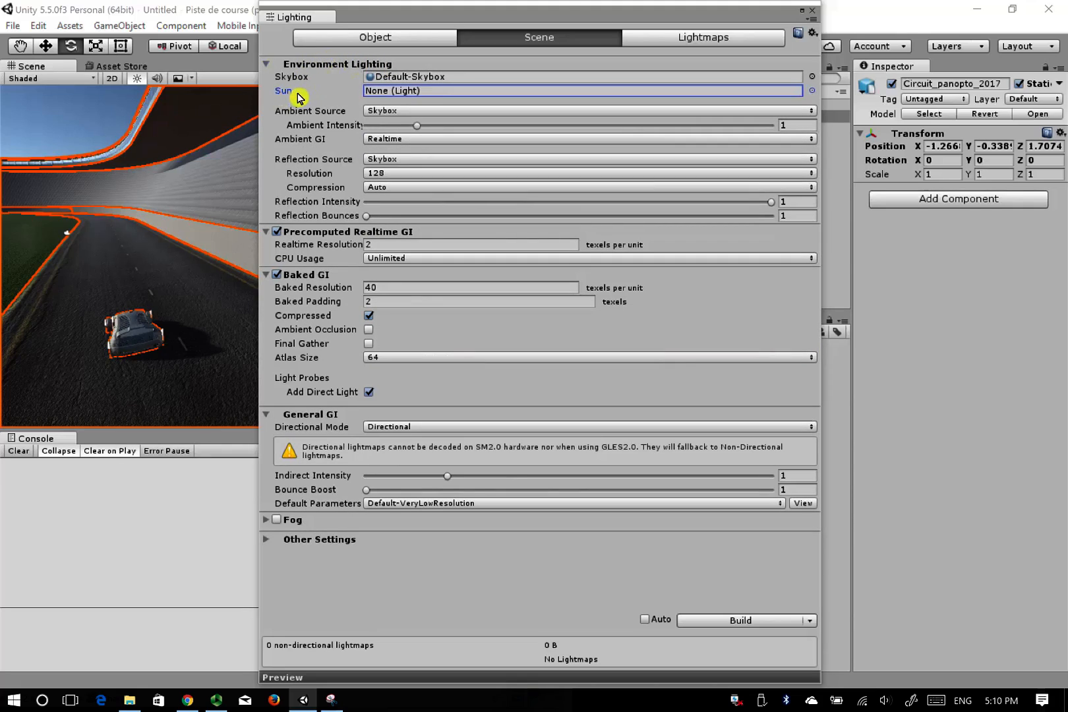
pyautogui.click(812, 91)
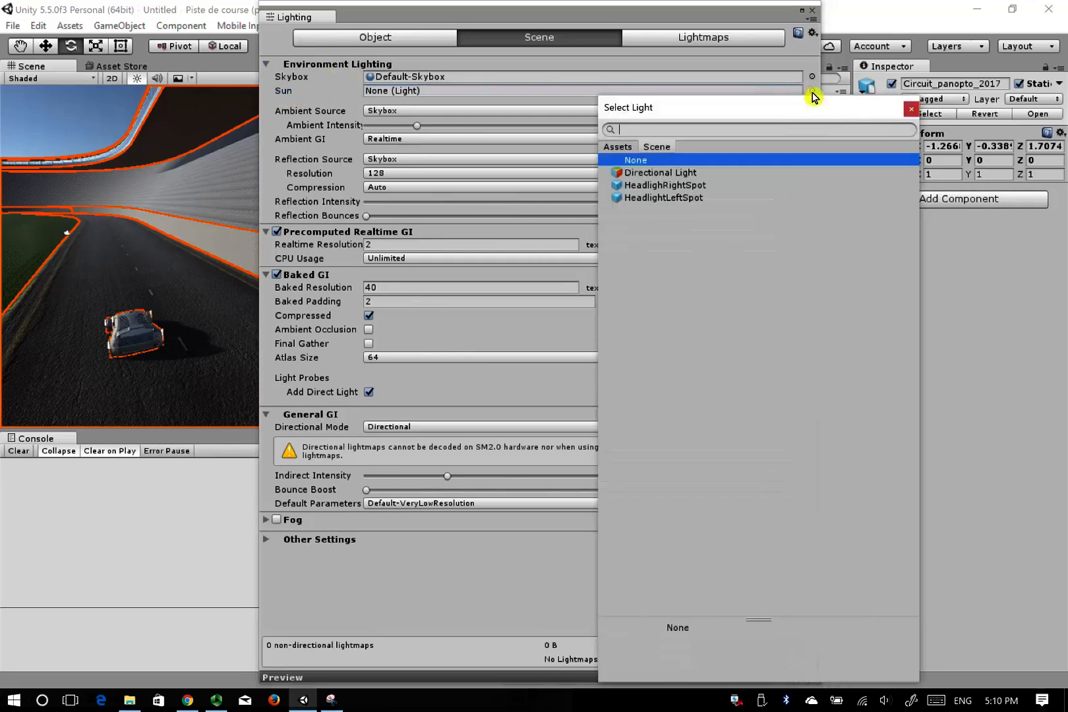
pyautogui.click(660, 173)
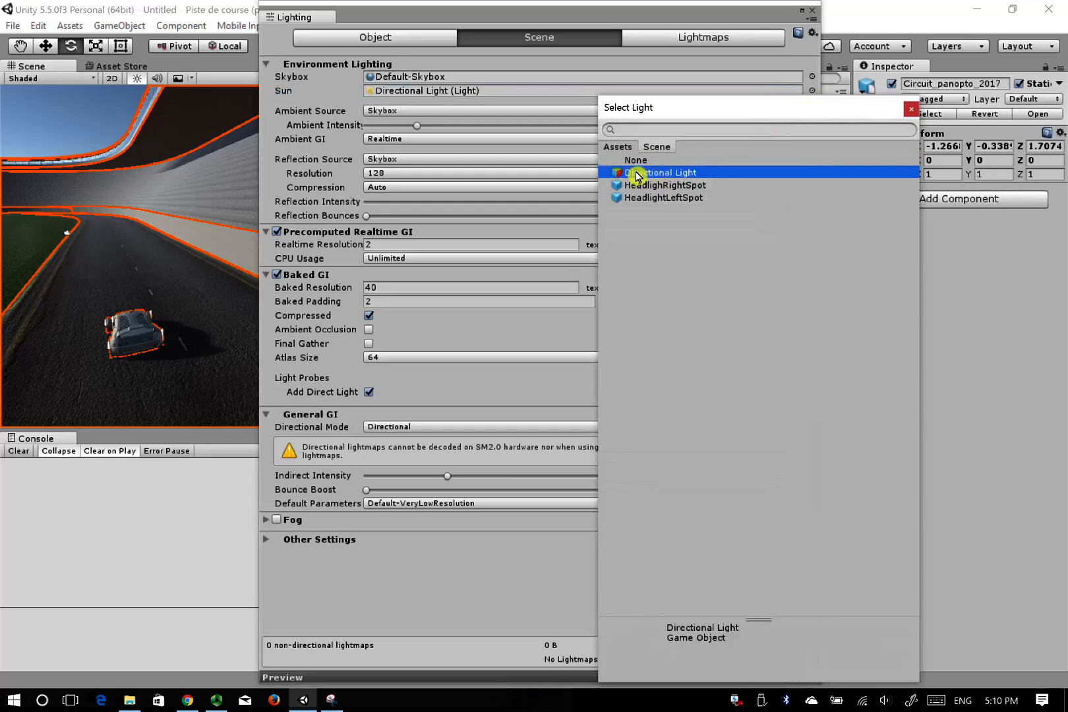
pyautogui.click(909, 110)
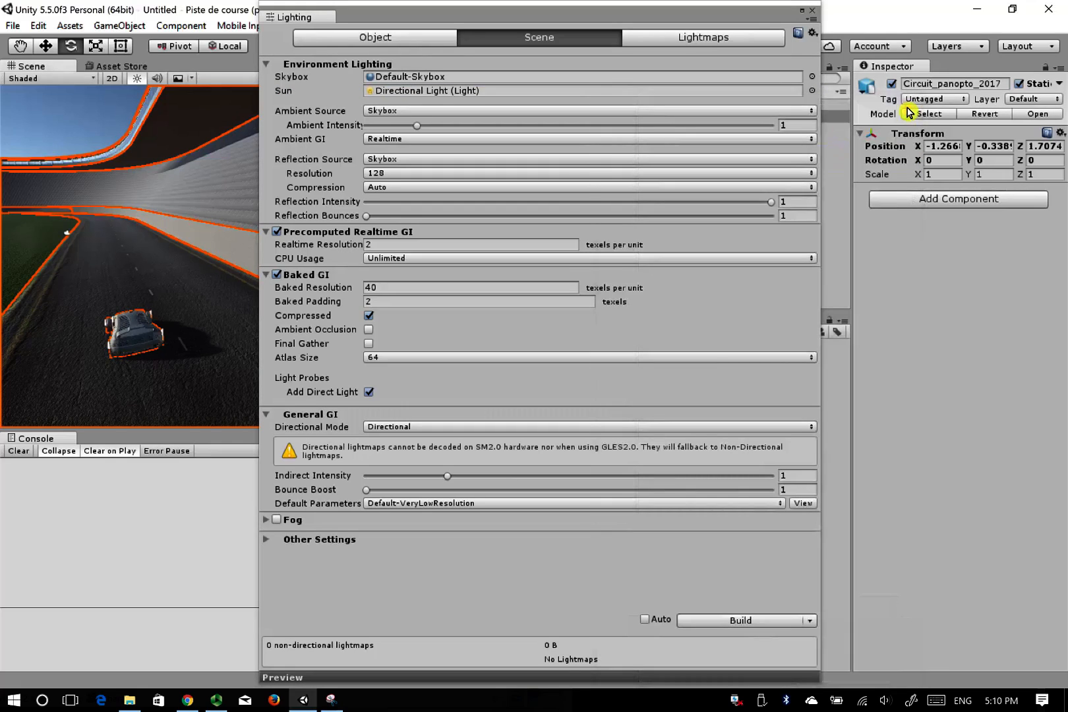
pyautogui.click(383, 140)
pyautogui.click(343, 149)
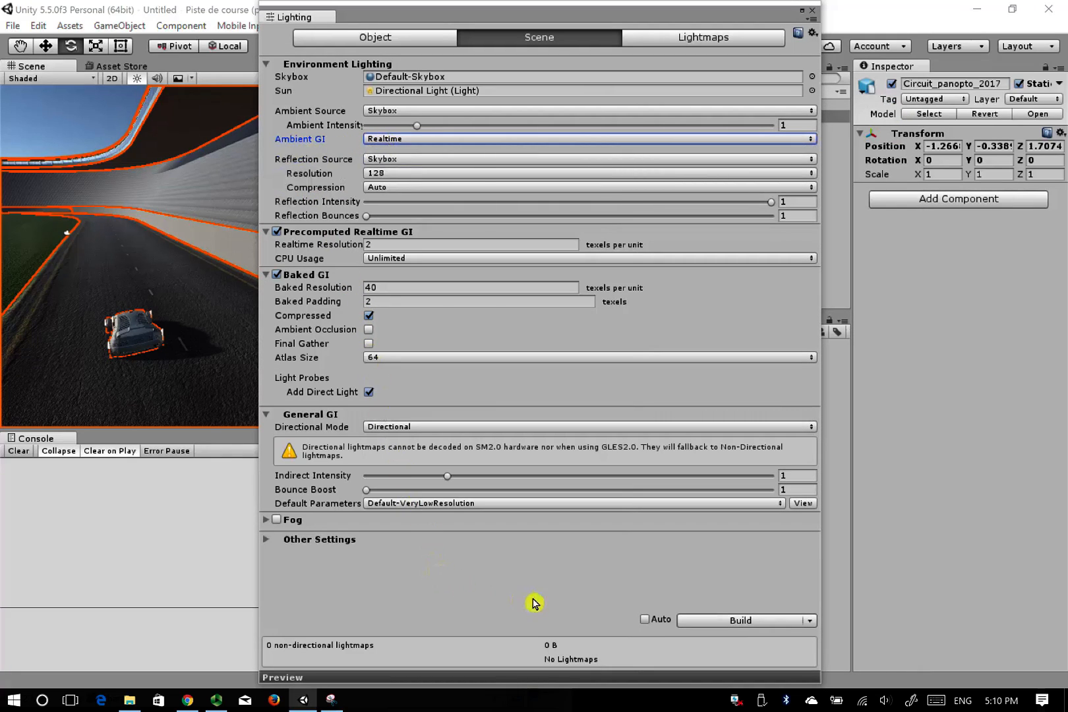
# Start building the lighting and save the scene in the Assets folder as GAME
pyautogui.click(711, 622)
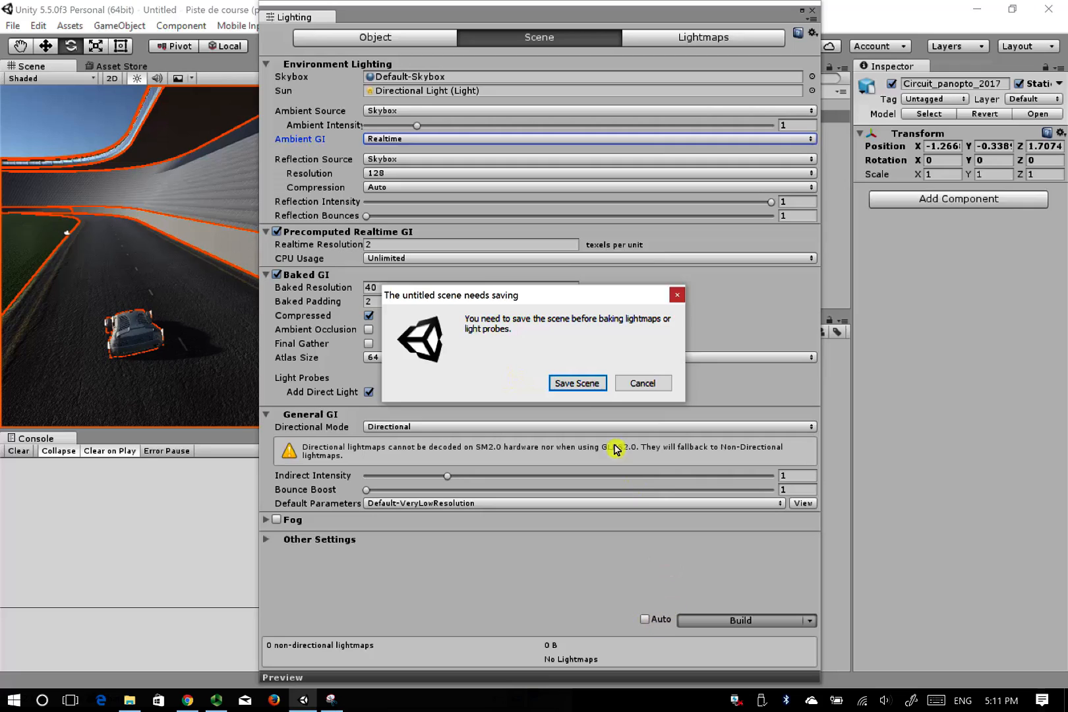
pyautogui.click(585, 387)
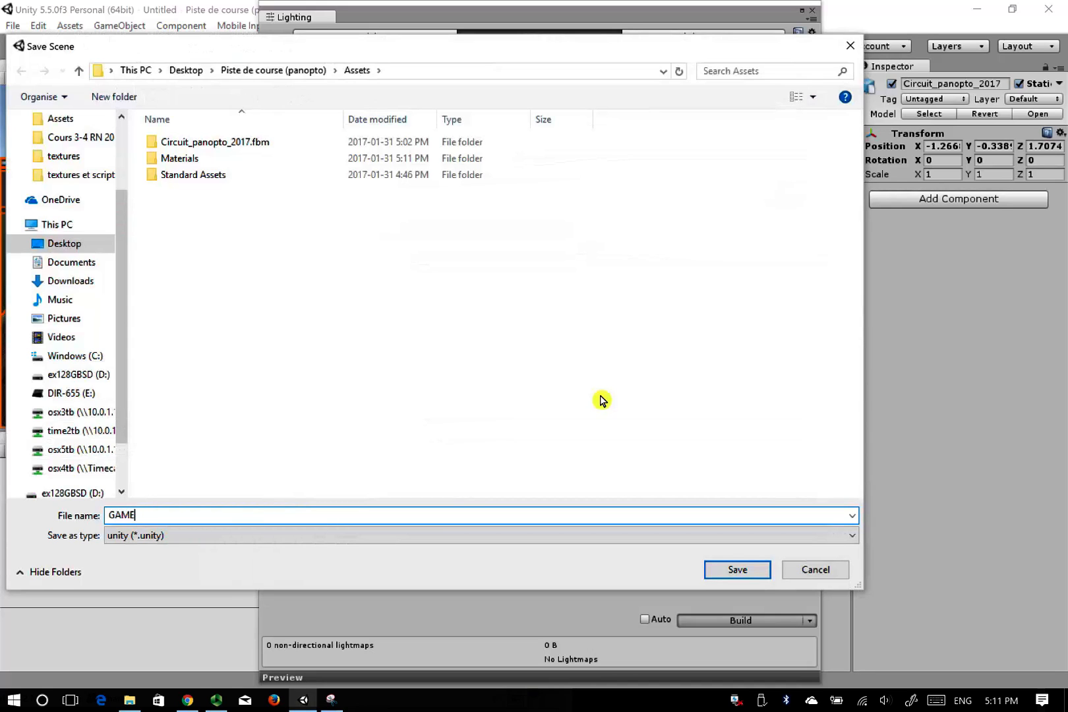
pyautogui.press('Return')
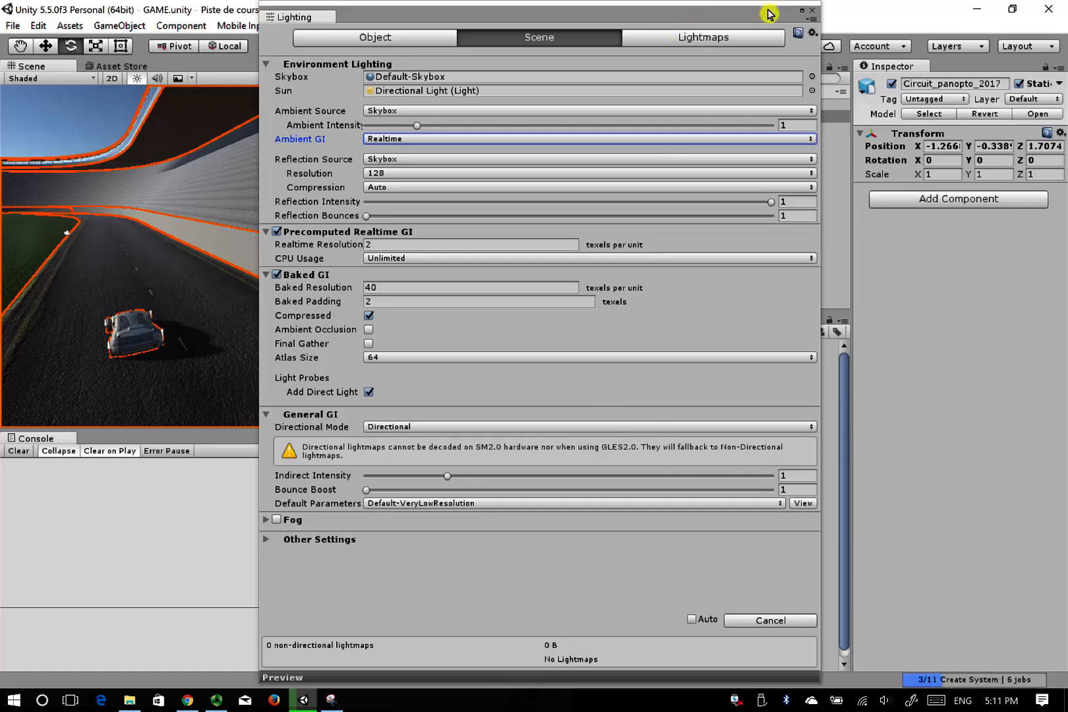
# Move the Lighting window aside and collapse the expanded asset folders in the project so the saved GAME scene can be found
pyautogui.moveTo(768, 13); pyautogui.dragTo(433, 48)
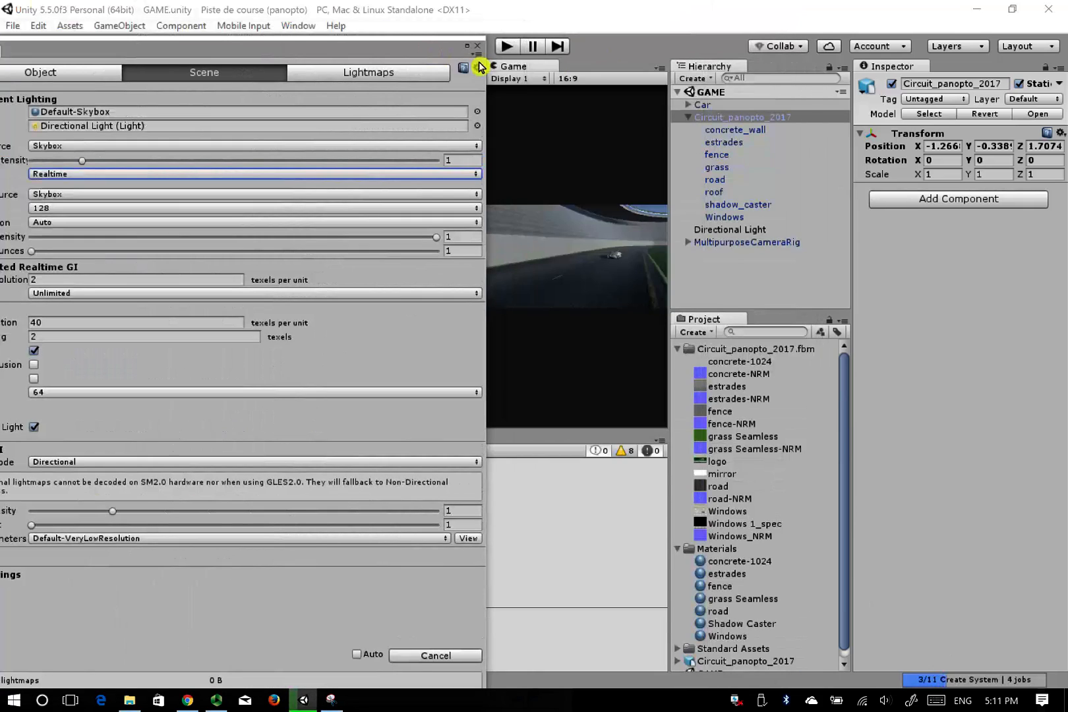
pyautogui.click(677, 349)
pyautogui.click(678, 362)
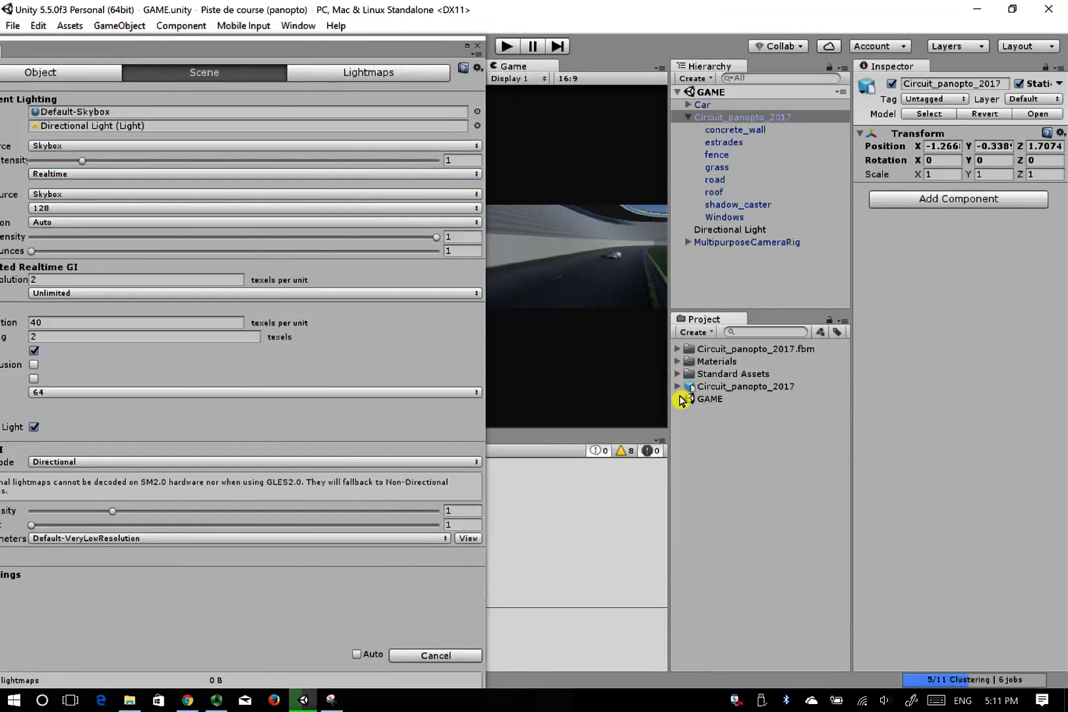
pyautogui.click(692, 409)
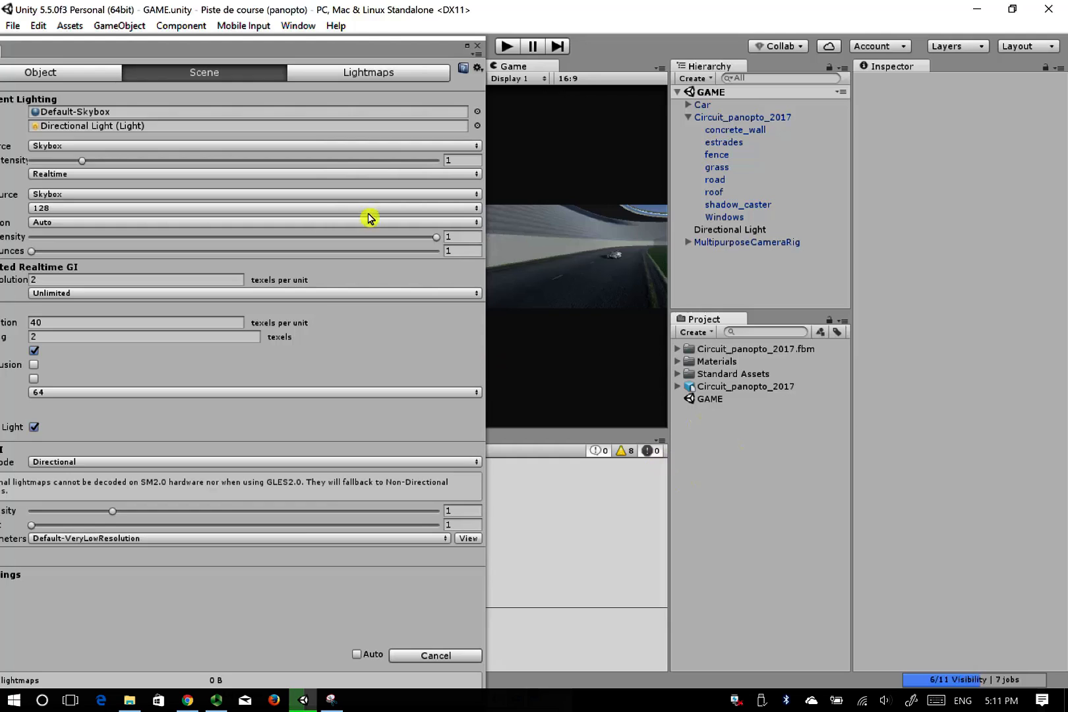
# Close the Lighting window and widen the Game view beside the Scene view
pyautogui.moveTo(321, 47); pyautogui.dragTo(528, 34)
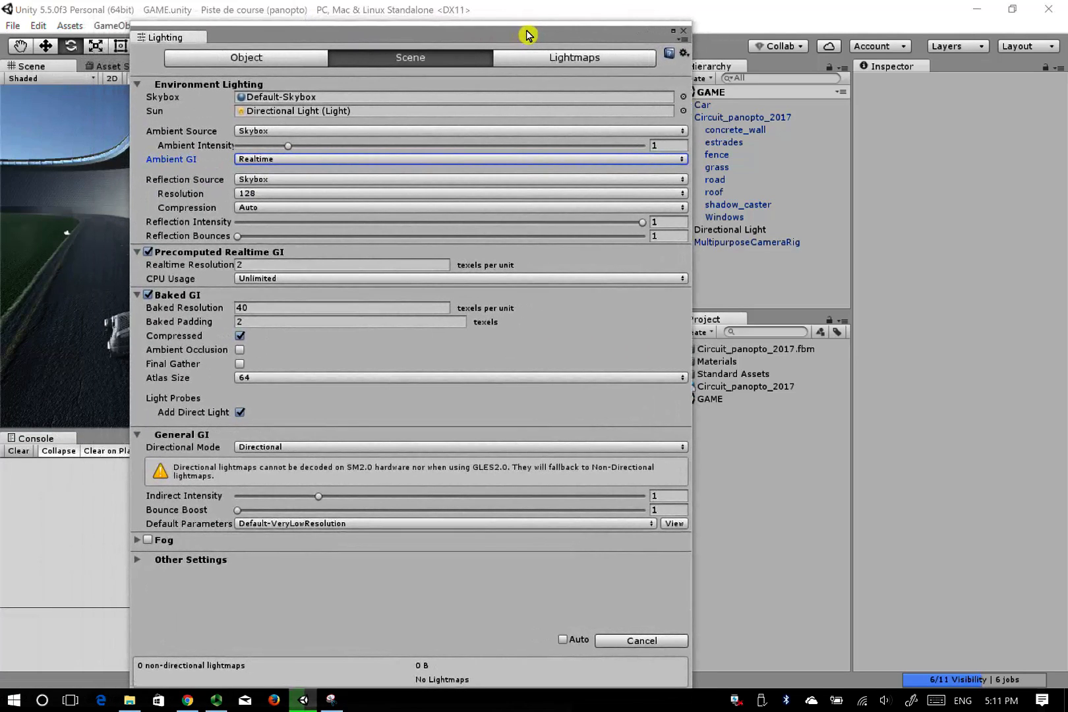
pyautogui.click(686, 33)
pyautogui.moveTo(477, 353); pyautogui.dragTo(430, 348)
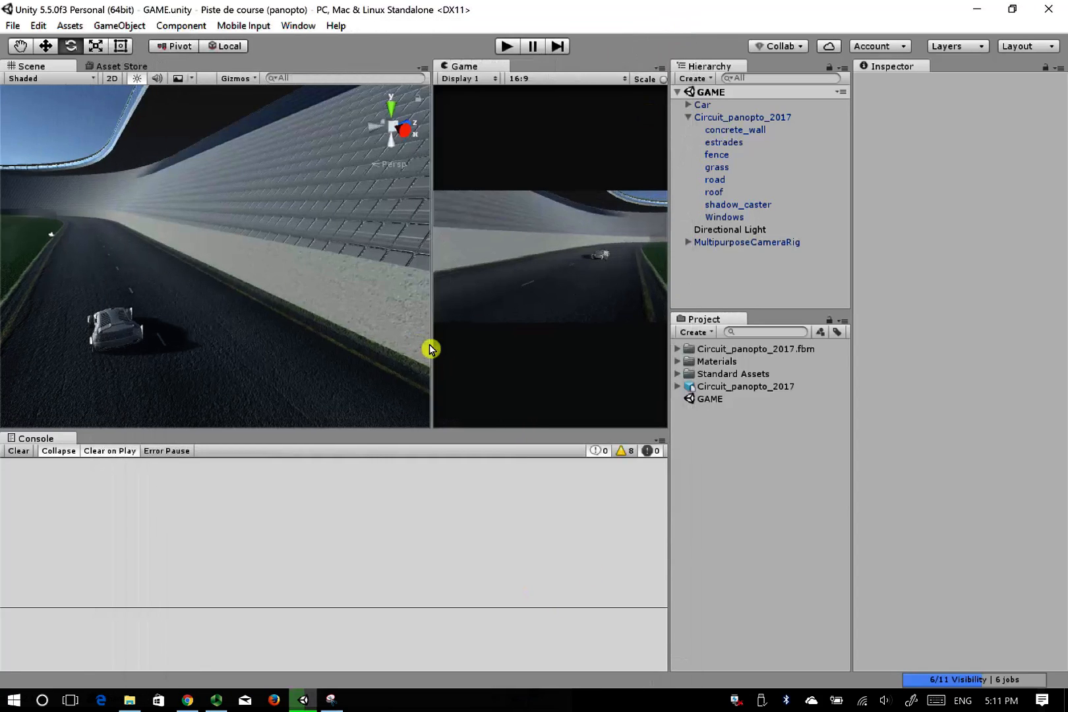
pyautogui.moveTo(325, 343); pyautogui.dragTo(131, 184, button='right')
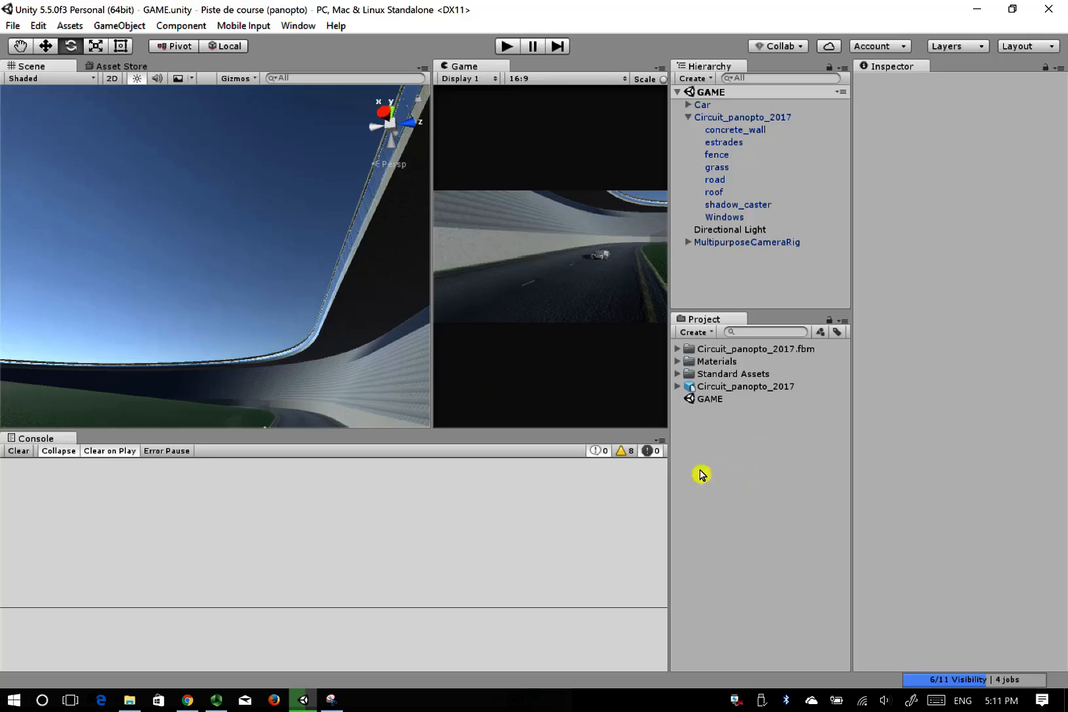
pyautogui.moveTo(230, 315); pyautogui.dragTo(106, 360, button='right')
pyautogui.keyDown('alt'); pyautogui.moveTo(136, 352); pyautogui.dragTo(198, 375); pyautogui.keyUp('alt')
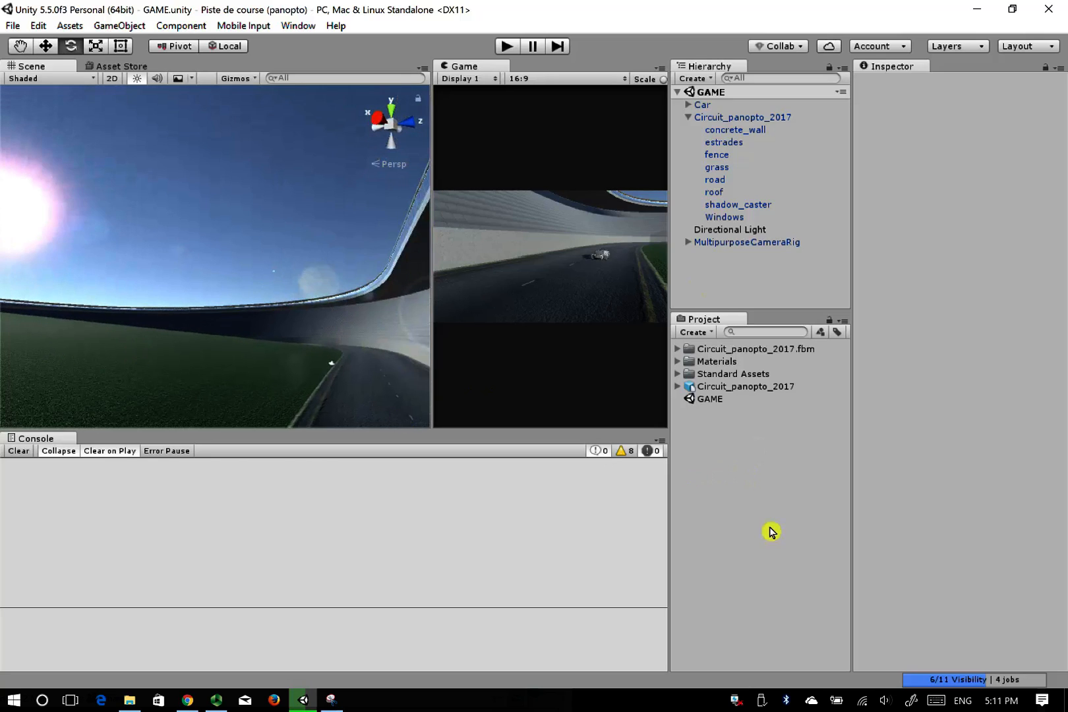
# Switch to File Explorer and open the Sky_ely_hills2 folder inside textures et scripts
pyautogui.click(130, 700)
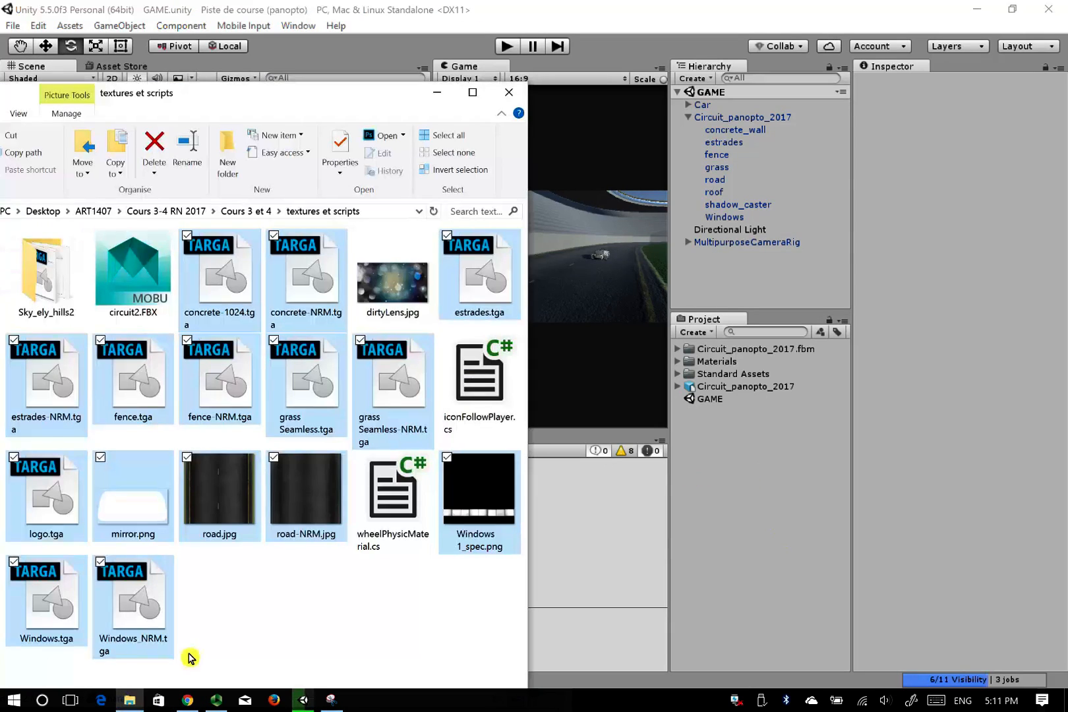
pyautogui.click(211, 643)
pyautogui.click(42, 259)
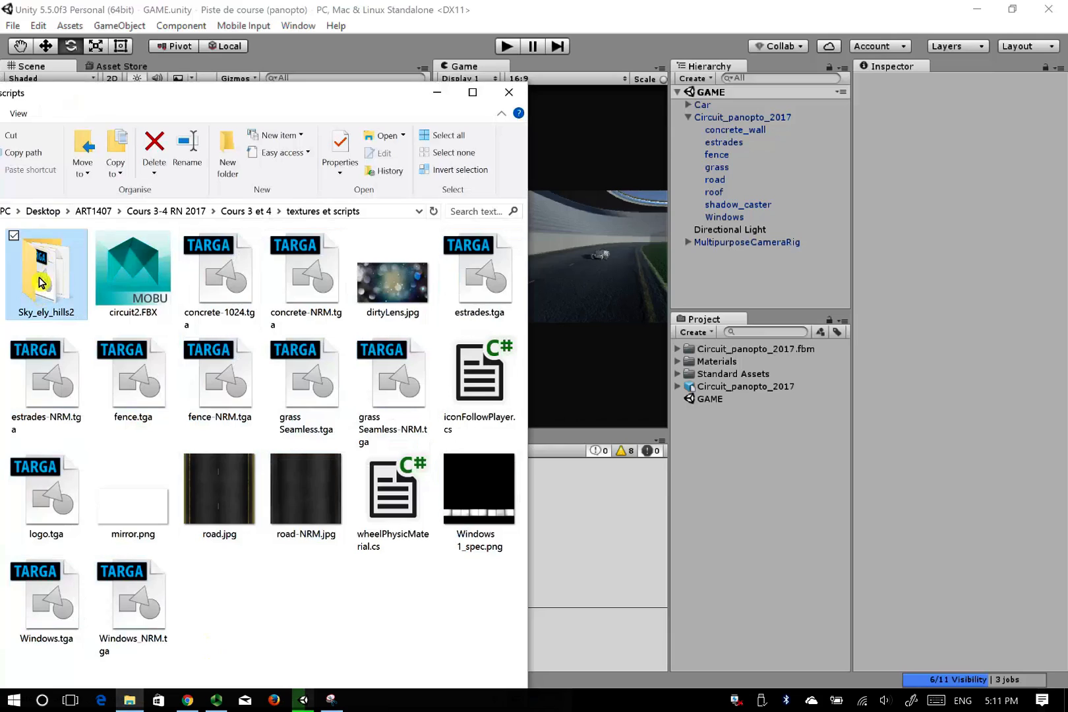
pyautogui.doubleClick(39, 282)
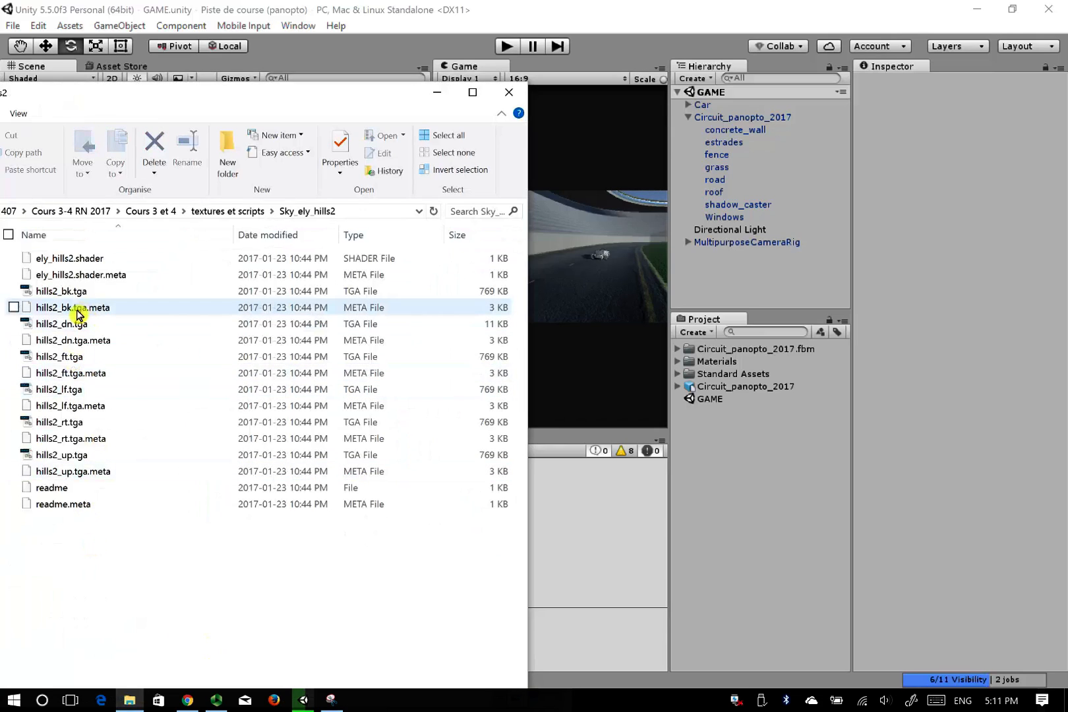
pyautogui.click(221, 211)
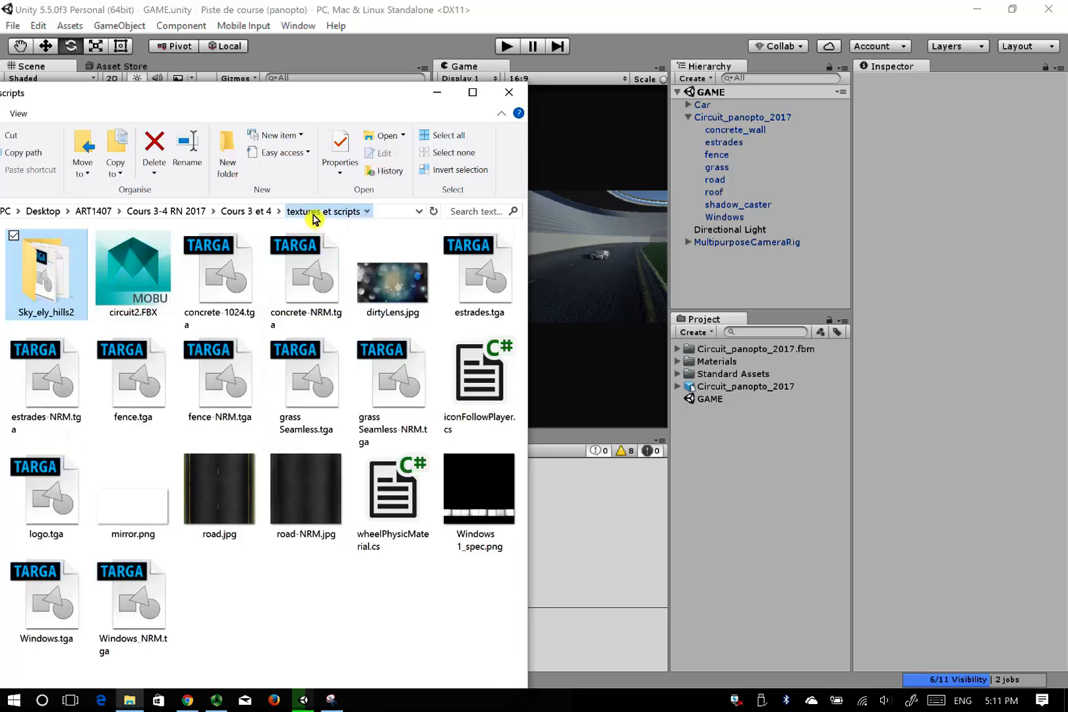
pyautogui.click(311, 211)
pyautogui.doubleClick(60, 304)
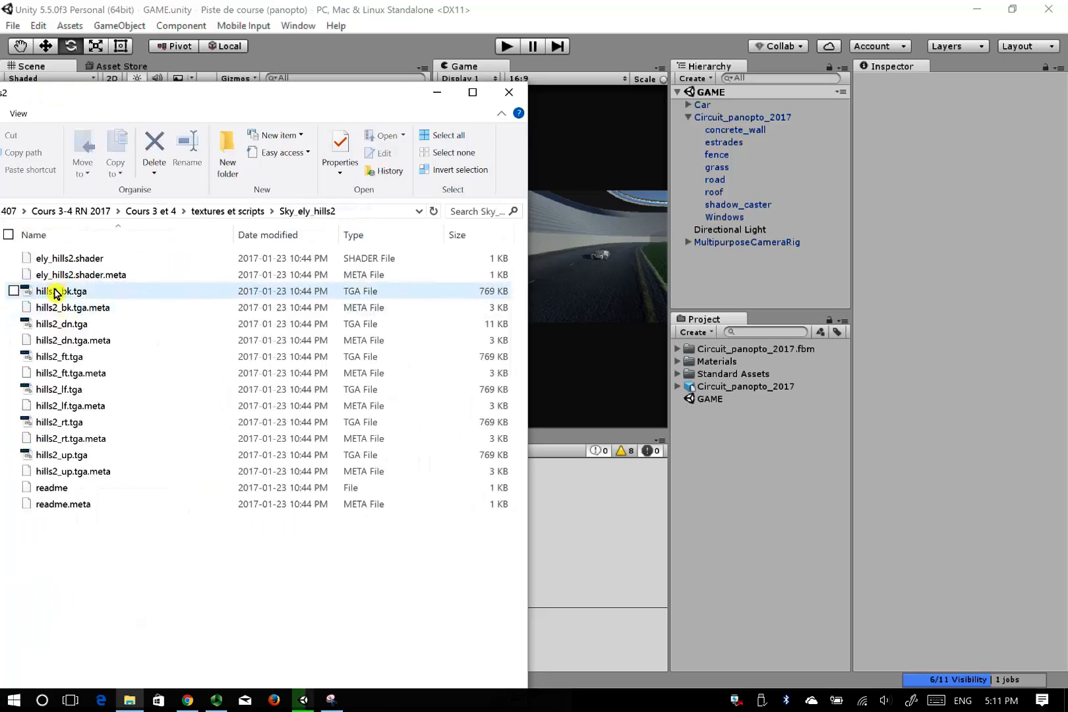
# Import the six hills2 TGA textures (bk, dn, ft, lf, rt, up) into the root of the Unity project's assets
pyautogui.click(57, 292)
pyautogui.click(15, 324)
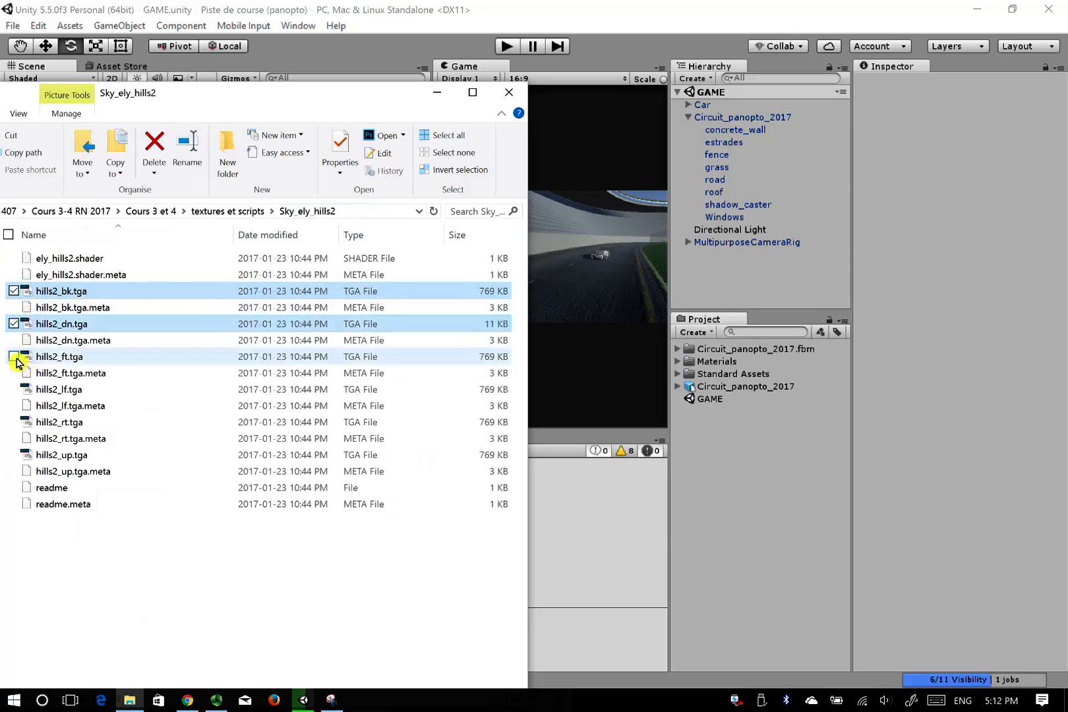
pyautogui.click(14, 357)
pyautogui.click(14, 389)
pyautogui.click(14, 422)
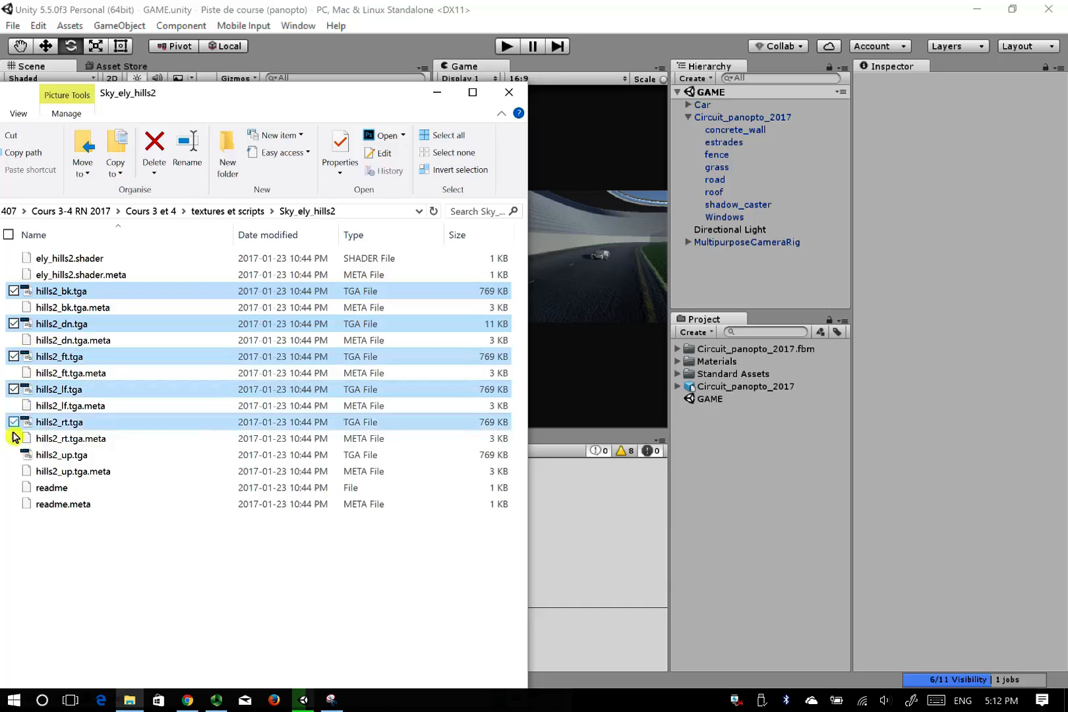
pyautogui.click(14, 455)
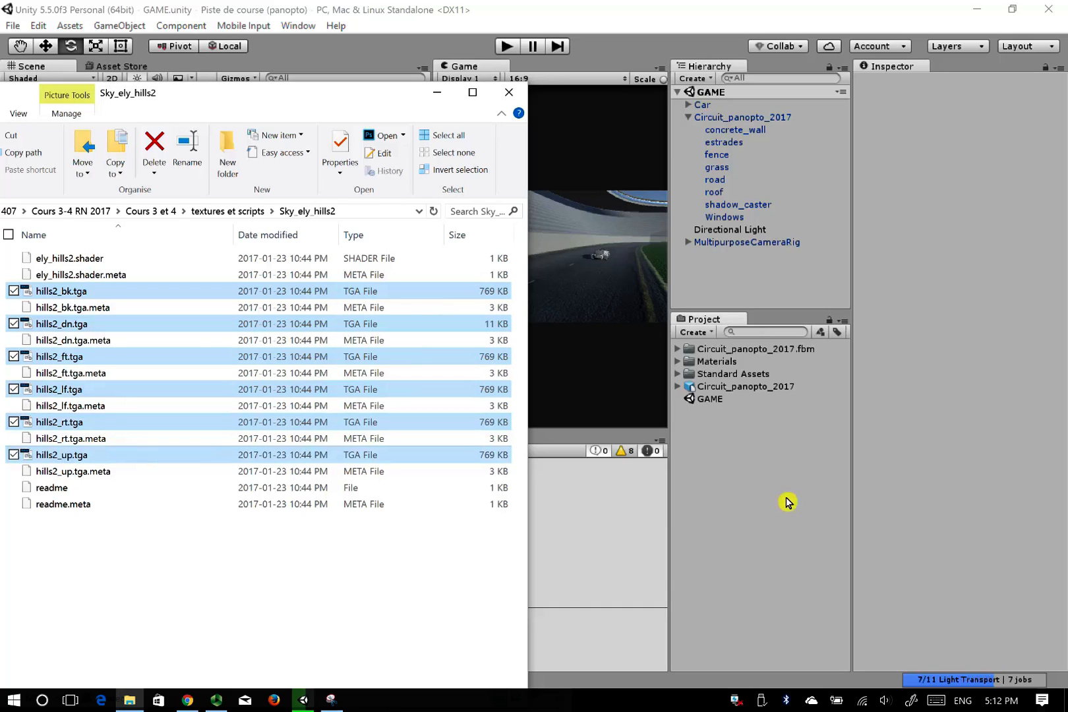
pyautogui.moveTo(787, 503); pyautogui.dragTo(786, 503)
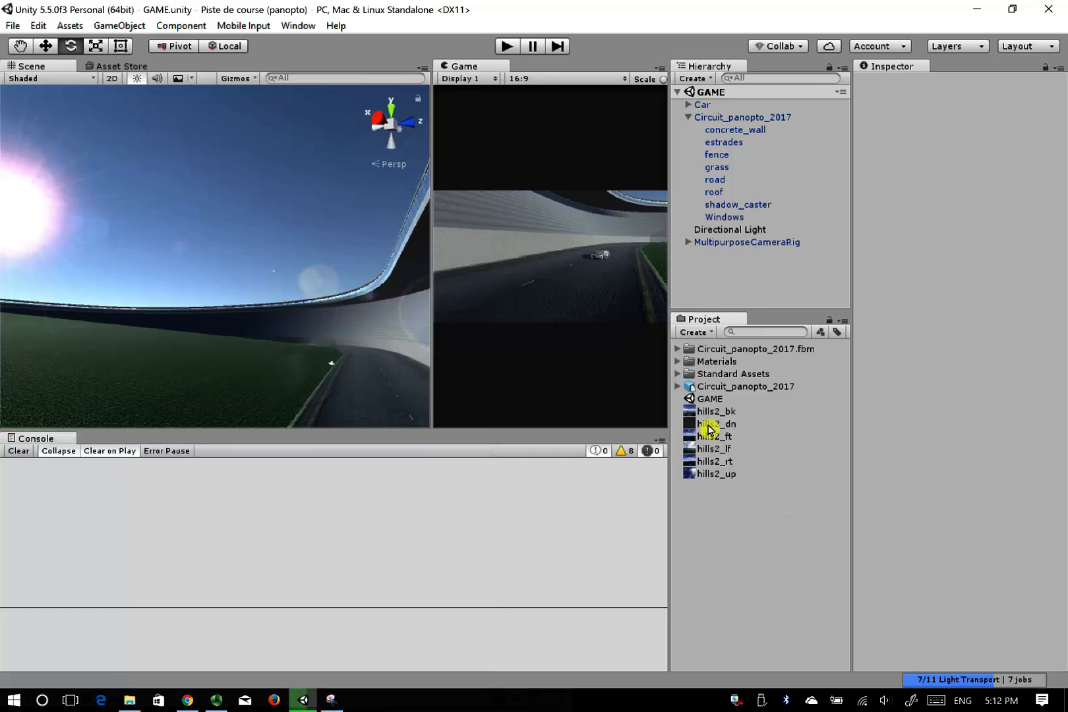
# Preview each of the imported hills2 textures, from hills2_bk through hills2_up
pyautogui.click(705, 411)
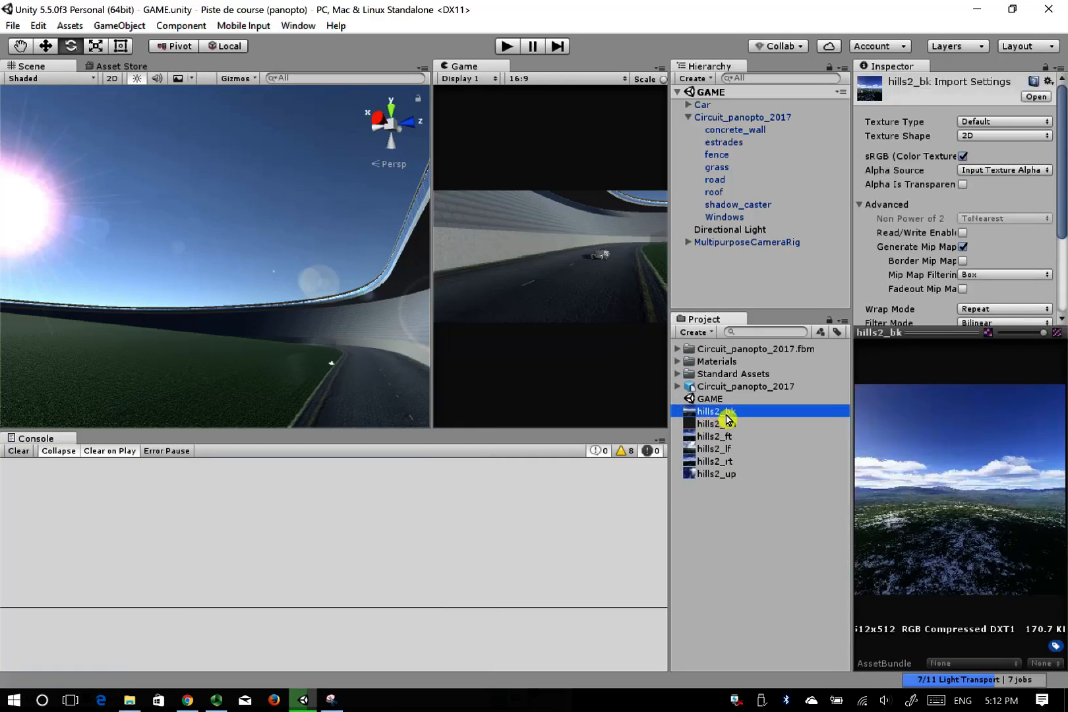
pyautogui.press('Down')
pyautogui.press('Down')
pyautogui.press('Down')
pyautogui.press('Down')
pyautogui.press('Down')
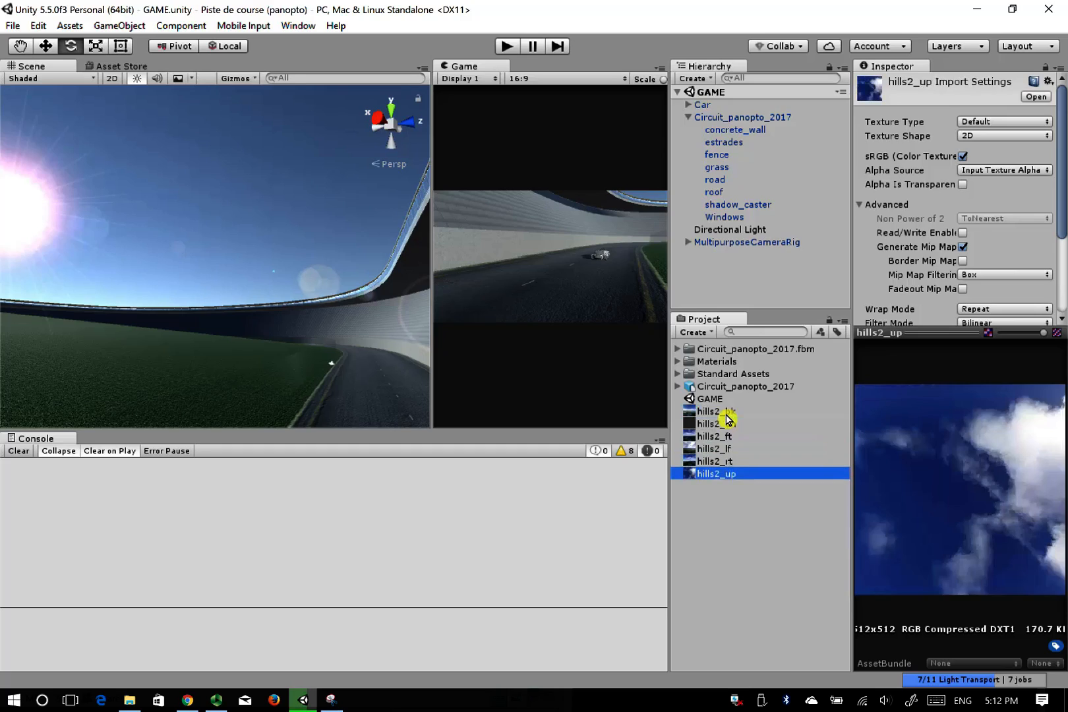
# Set the Wrap Mode of all six hills2 textures to Clamp and apply the import settings
pyautogui.click(716, 412)
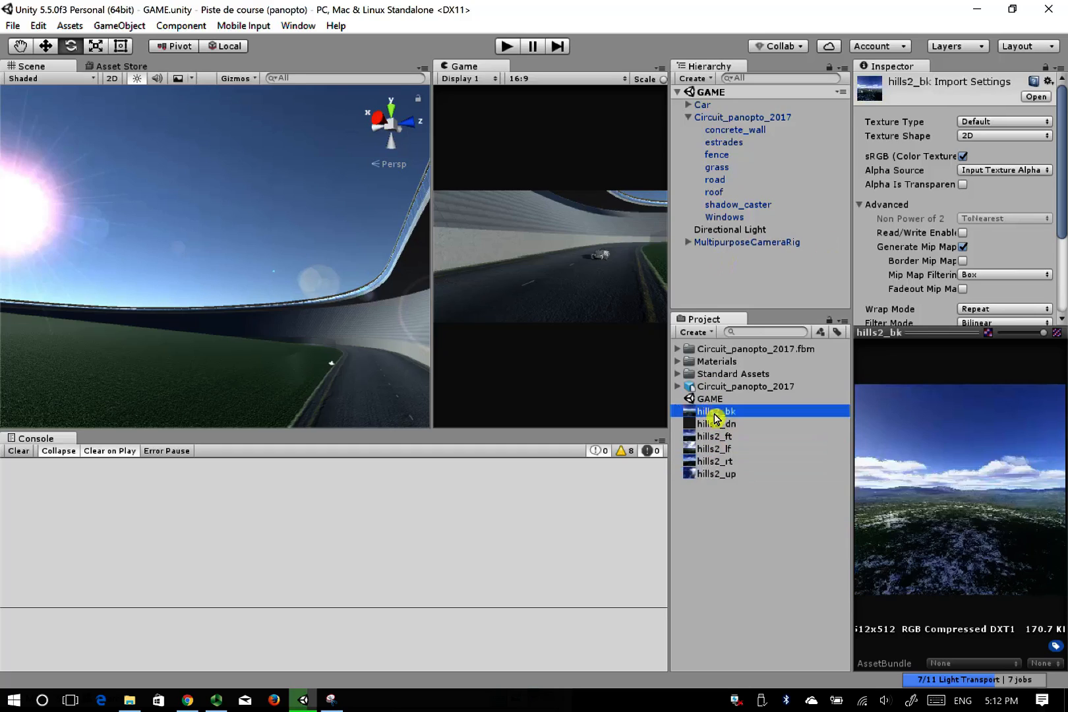
pyautogui.keyDown('shift'); pyautogui.click(715, 476); pyautogui.keyUp('shift')
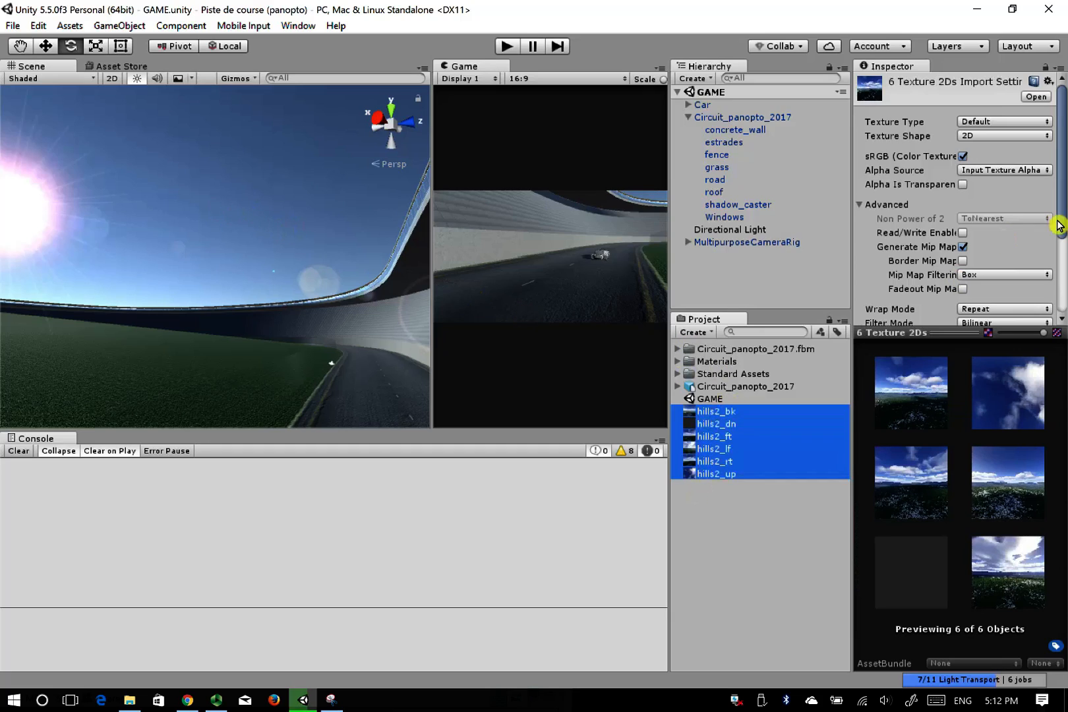
pyautogui.moveTo(1060, 222); pyautogui.dragTo(1019, 282)
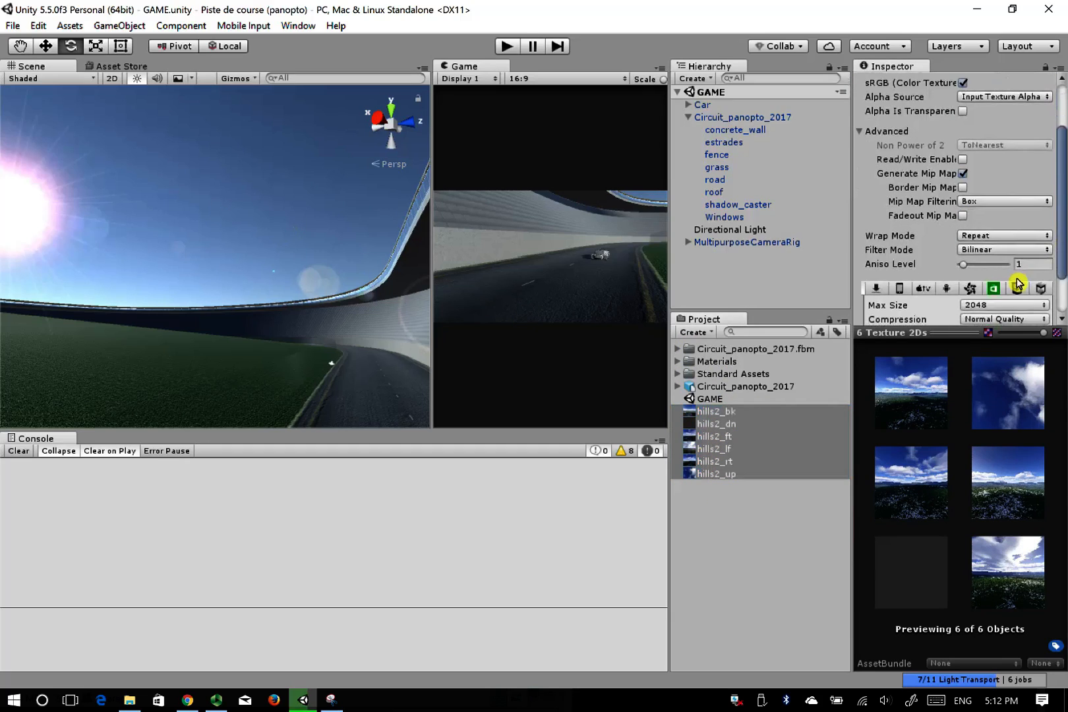
pyautogui.click(883, 242)
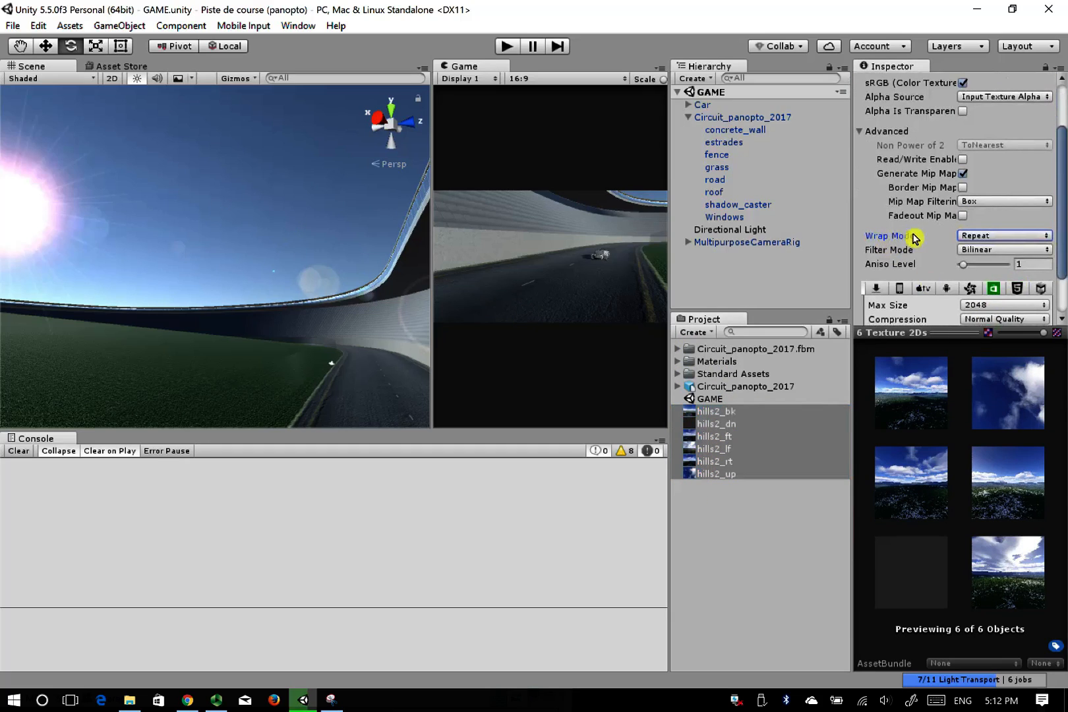
pyautogui.click(984, 243)
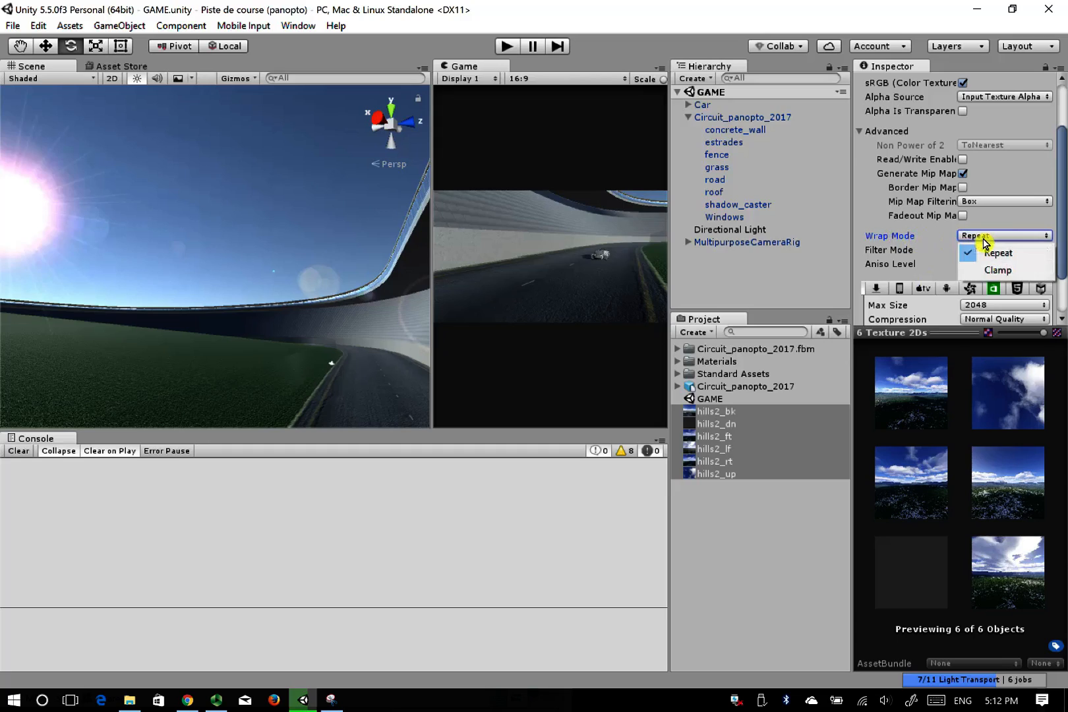
pyautogui.click(1021, 273)
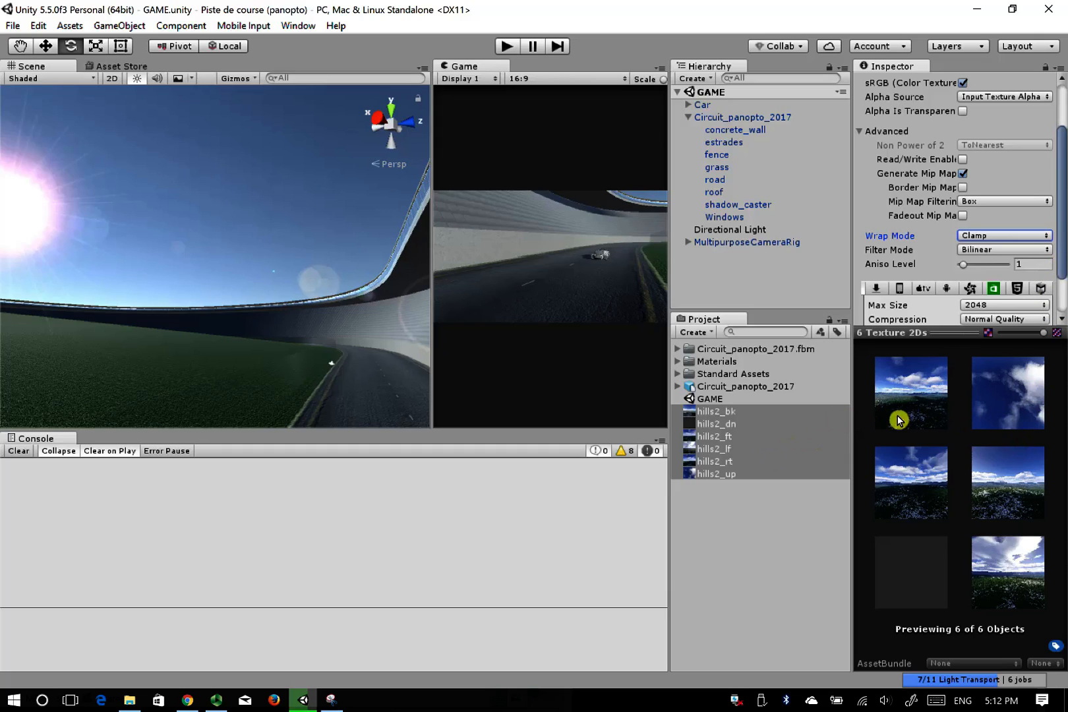
pyautogui.scroll(-3, 1063, 276)
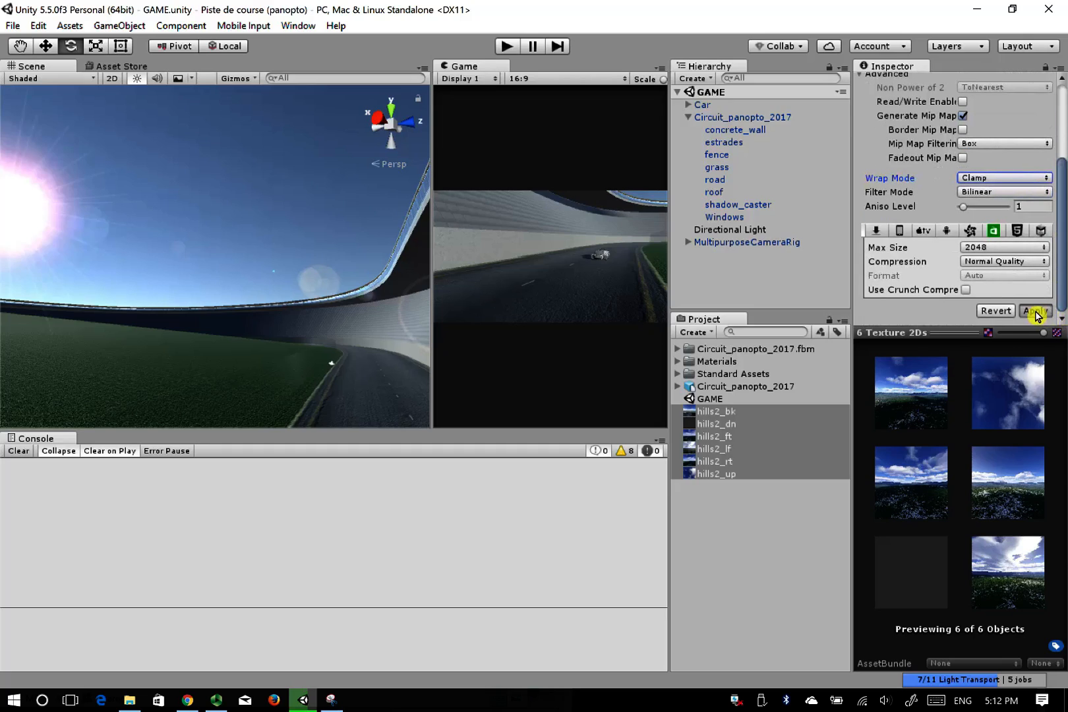
pyautogui.click(1033, 312)
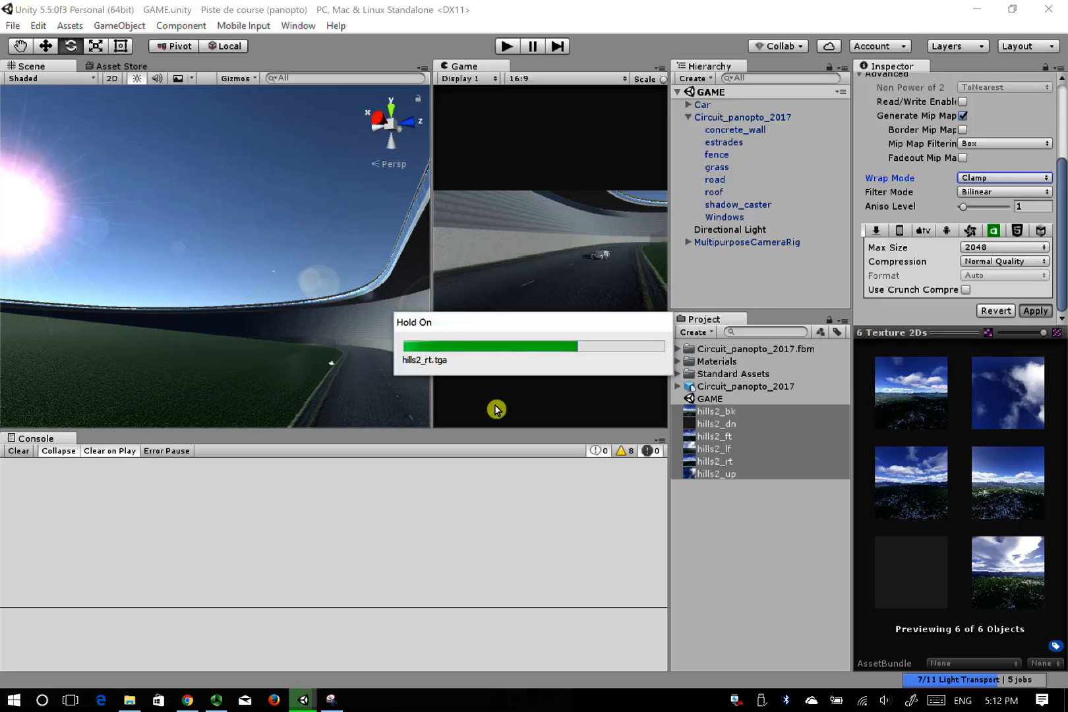
# Create a new material named sky in the root of the project's assets
pyautogui.click(714, 512)
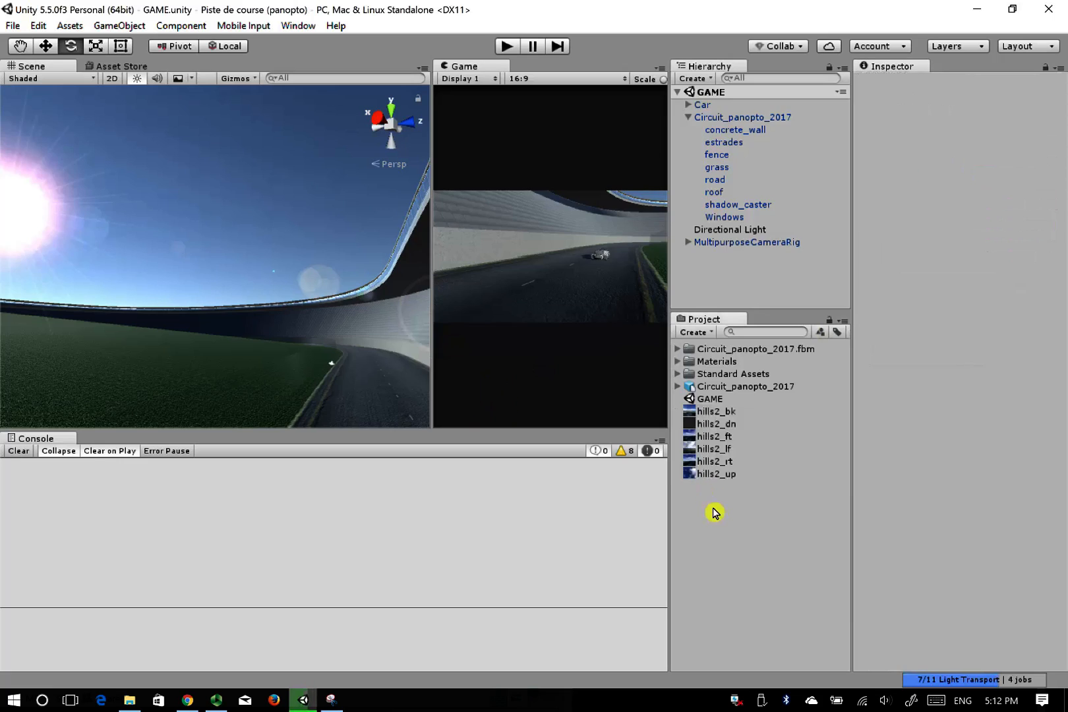
pyautogui.rightClick(714, 512)
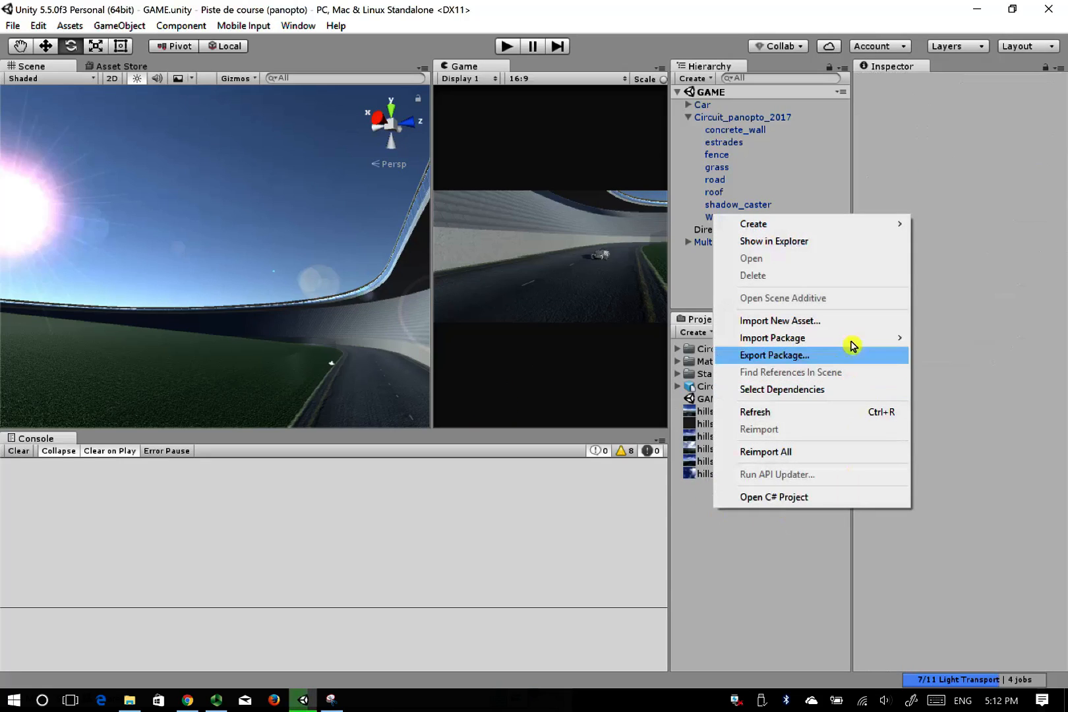
pyautogui.click(698, 573)
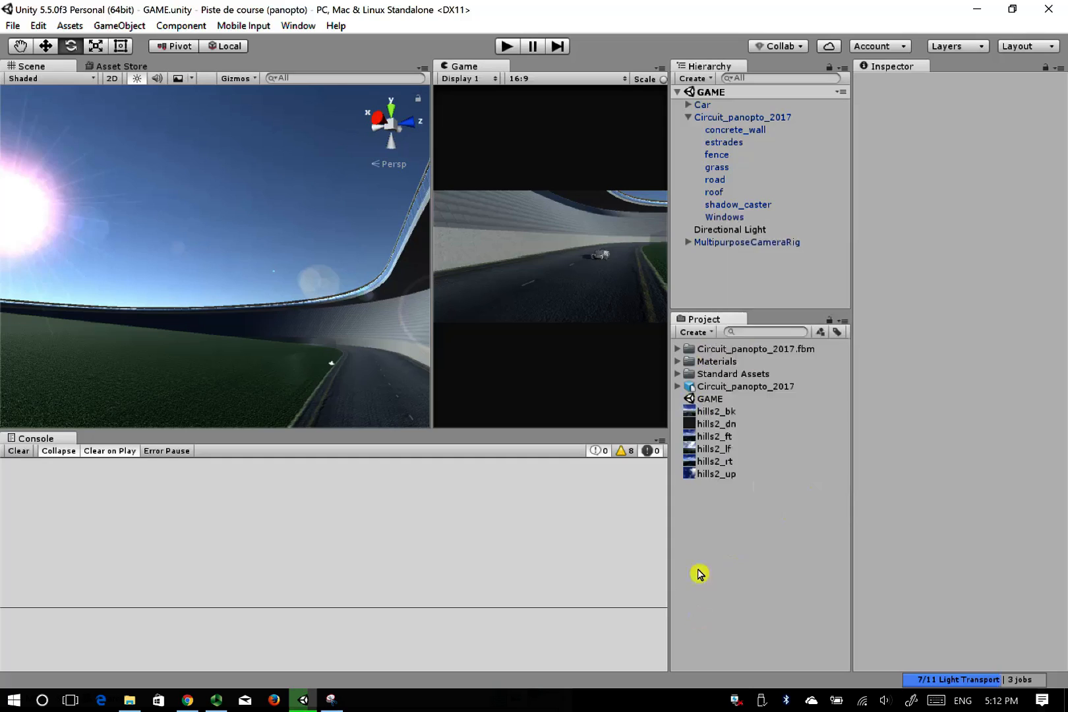
pyautogui.rightClick(704, 560)
pyautogui.moveTo(794, 270)
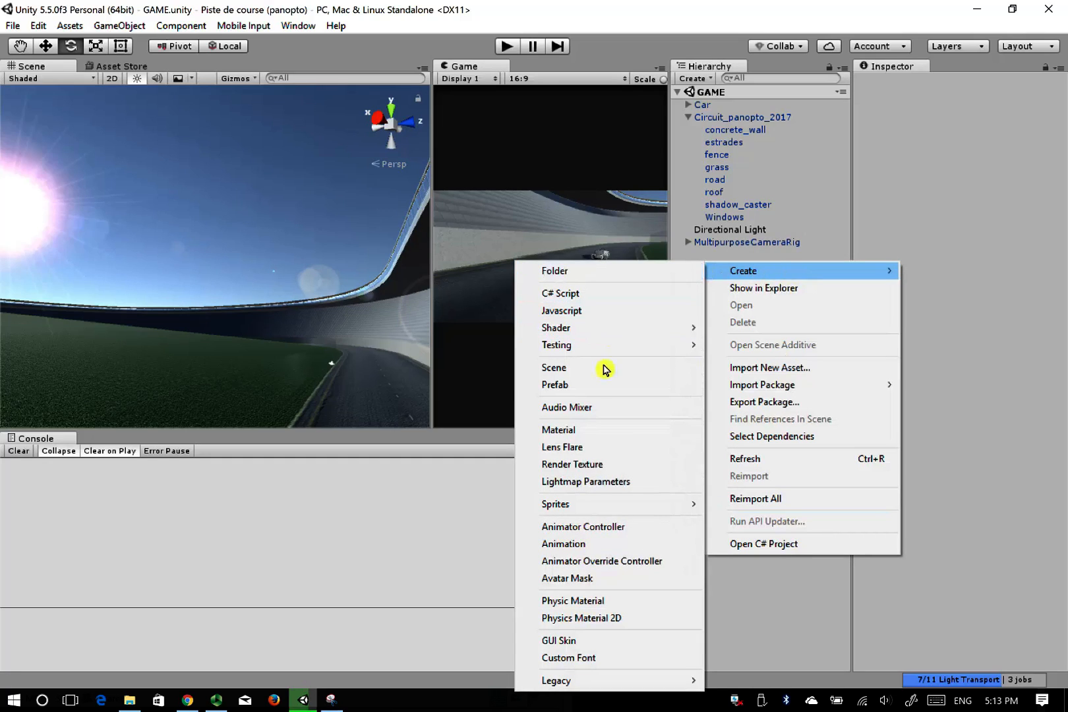
pyautogui.click(587, 434)
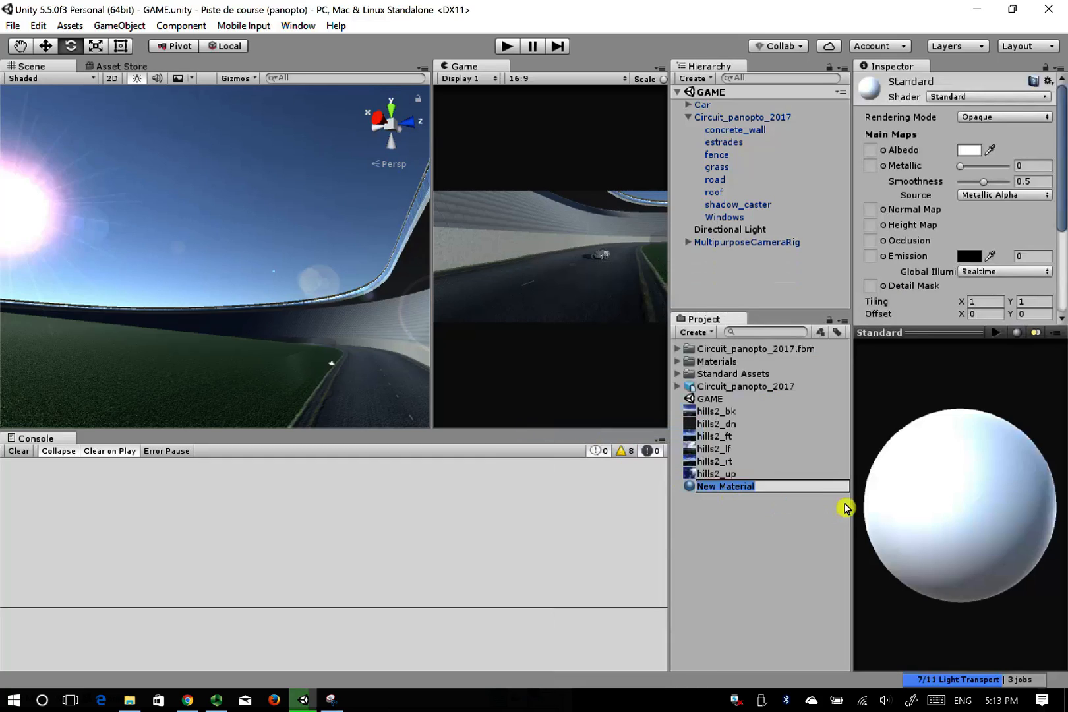
pyautogui.write('sky')
pyautogui.press('Return')
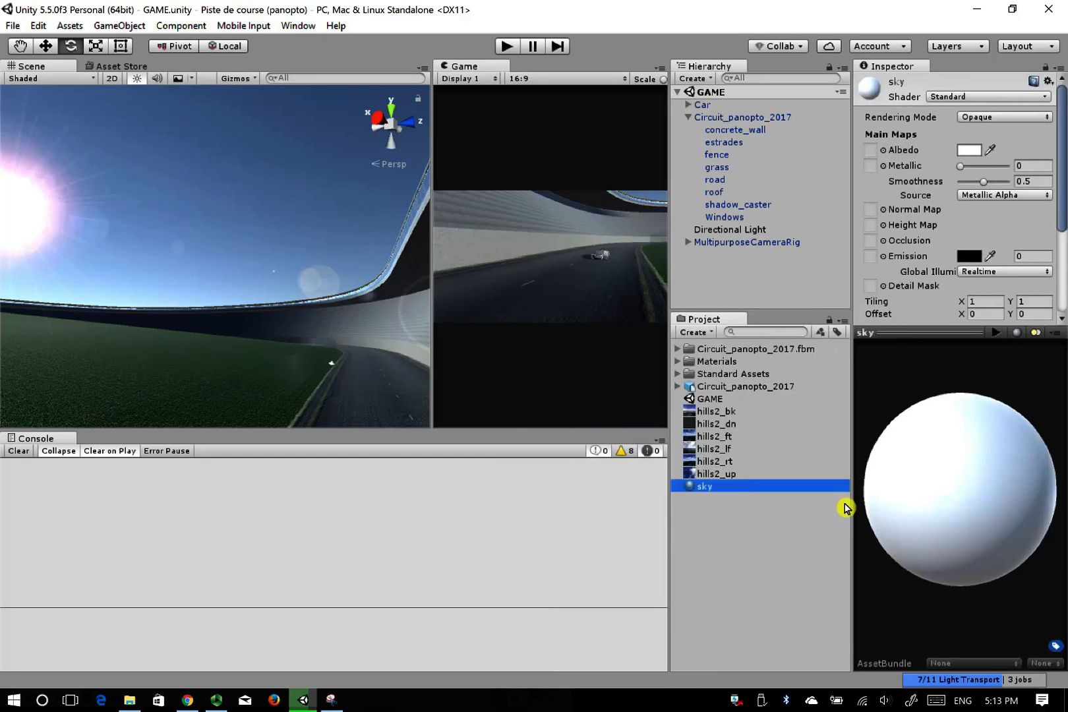
# Change the sky material's shader to Skybox/6 Sided and shrink its preview so all six texture slots show
pyautogui.click(952, 99)
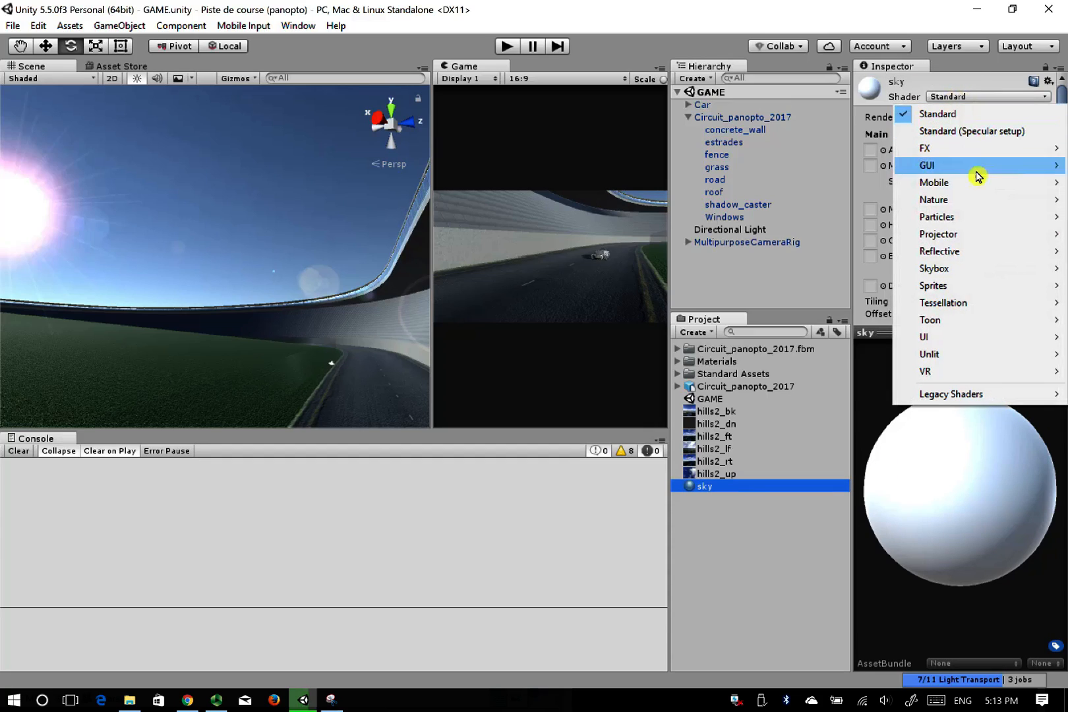
pyautogui.moveTo(974, 271)
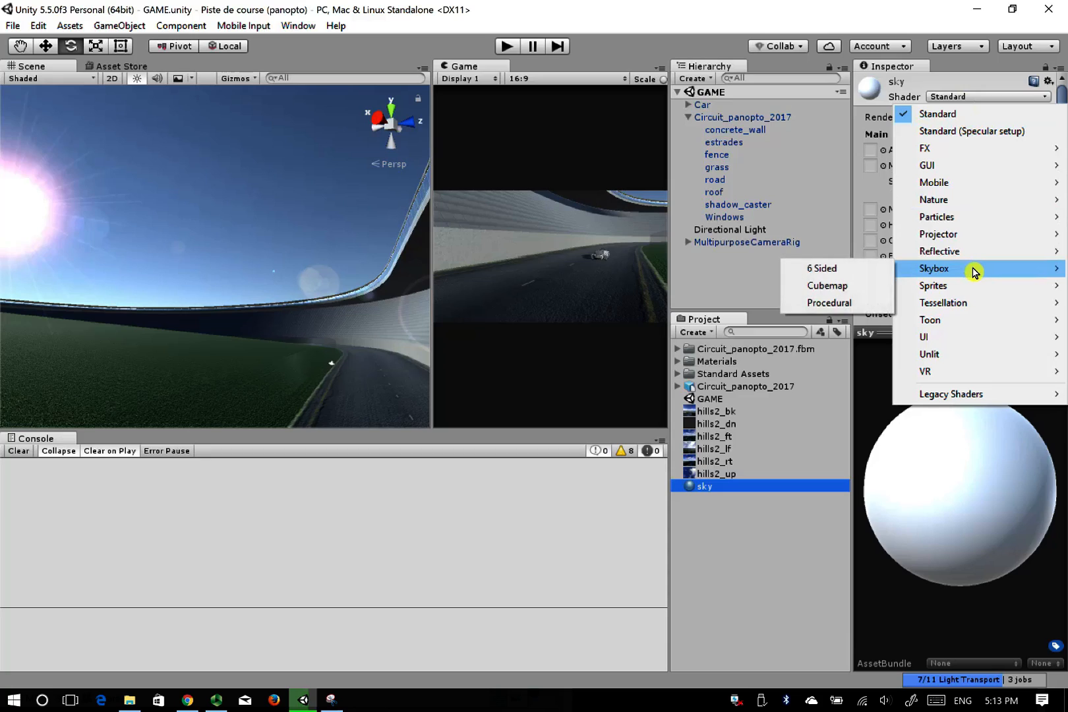
pyautogui.click(823, 268)
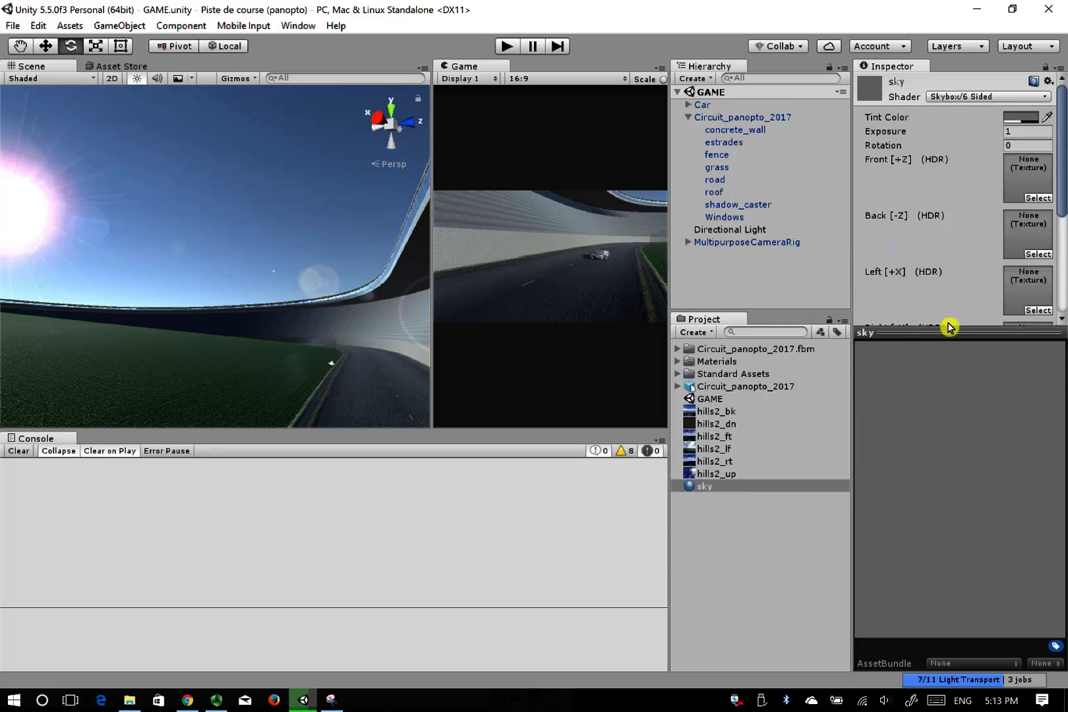
pyautogui.moveTo(946, 334); pyautogui.dragTo(945, 528)
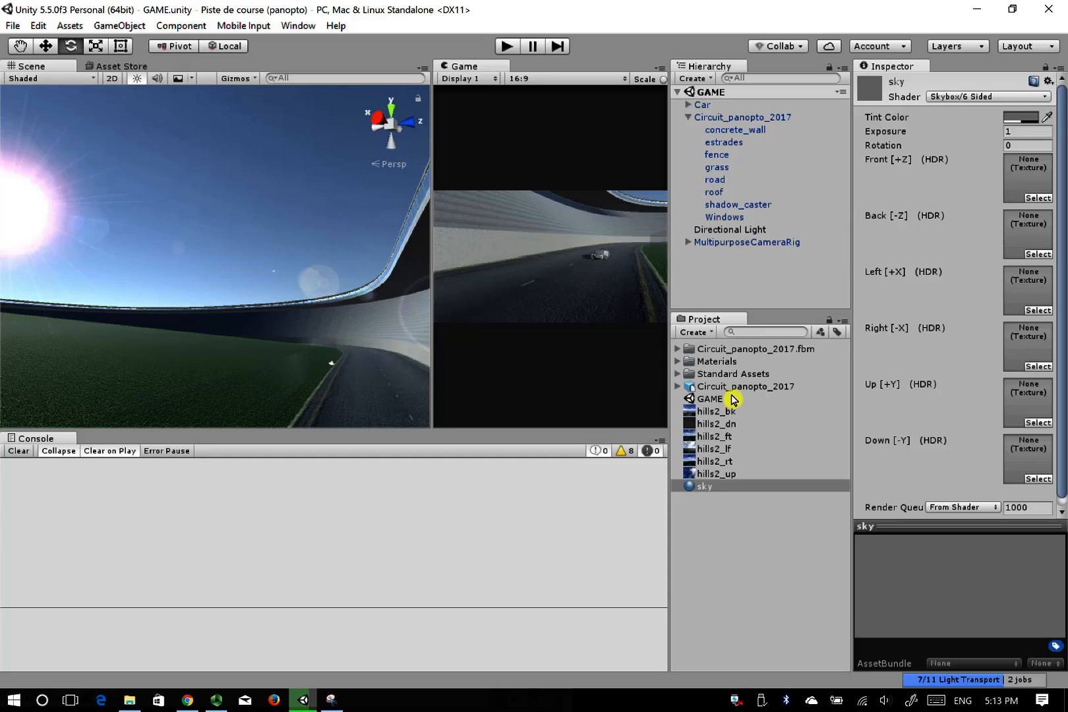
# Assign the sky material's textures: hills2_ft to Front, hills2_bk to Back, hills2_lf to Left, hills2_rt to Right, hills2_up to Up and hills2_dn to Down
pyautogui.moveTo(723, 410); pyautogui.dragTo(1026, 234)
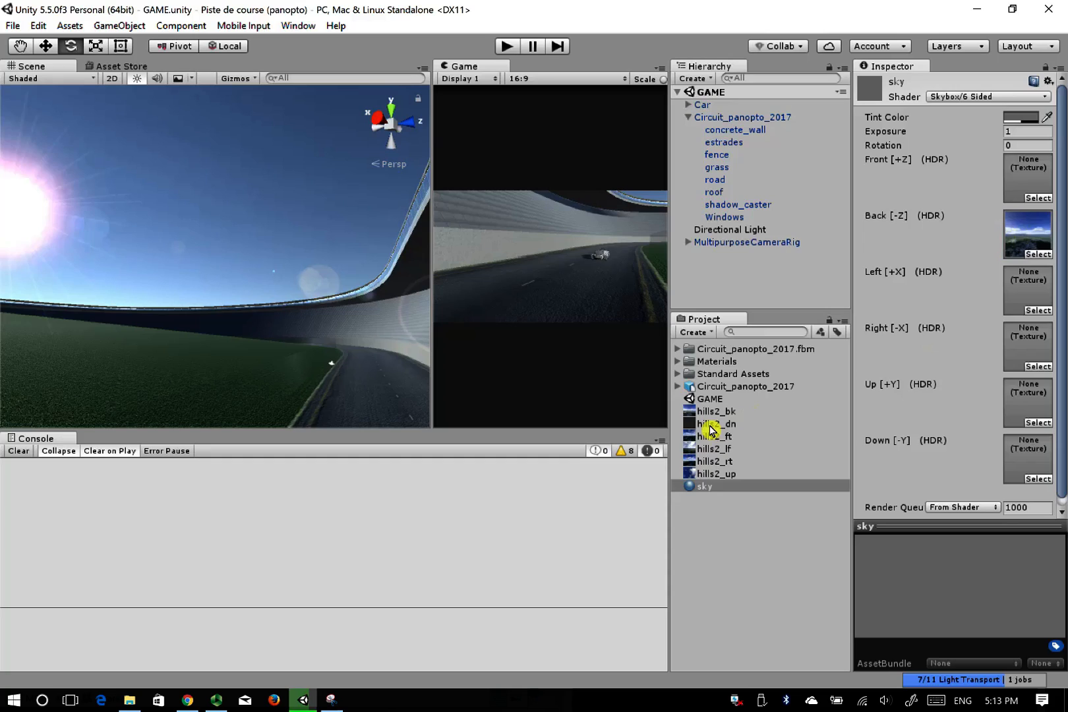
pyautogui.moveTo(707, 430); pyautogui.dragTo(1019, 182)
pyautogui.moveTo(717, 452); pyautogui.dragTo(1026, 282)
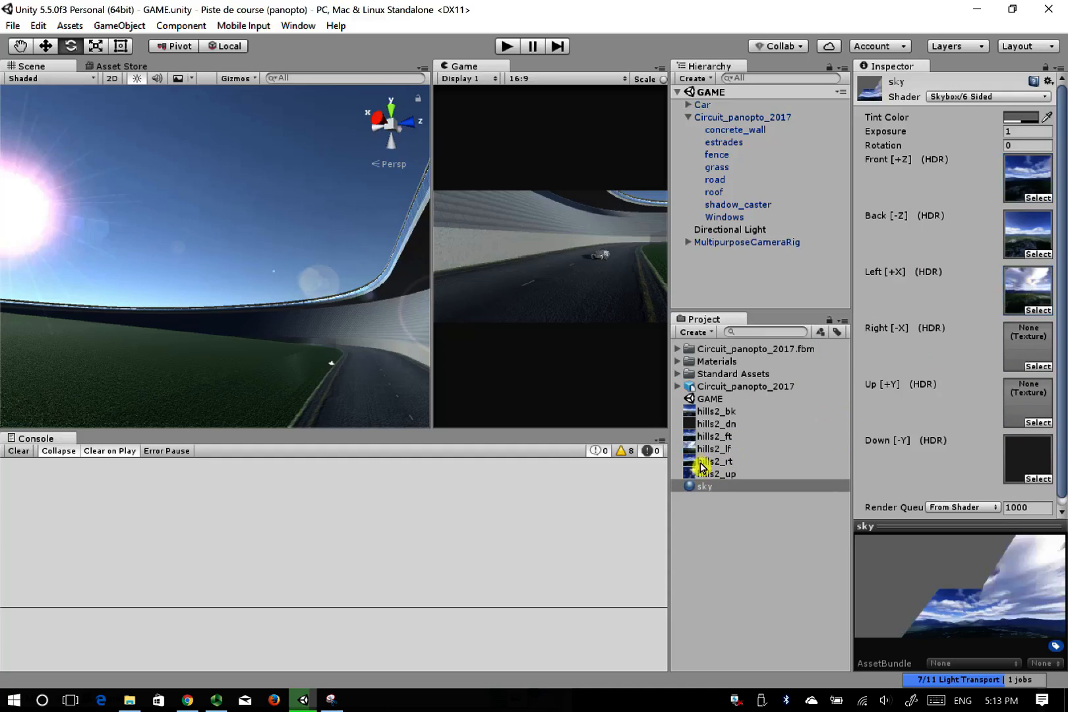
pyautogui.moveTo(704, 463); pyautogui.dragTo(1029, 345)
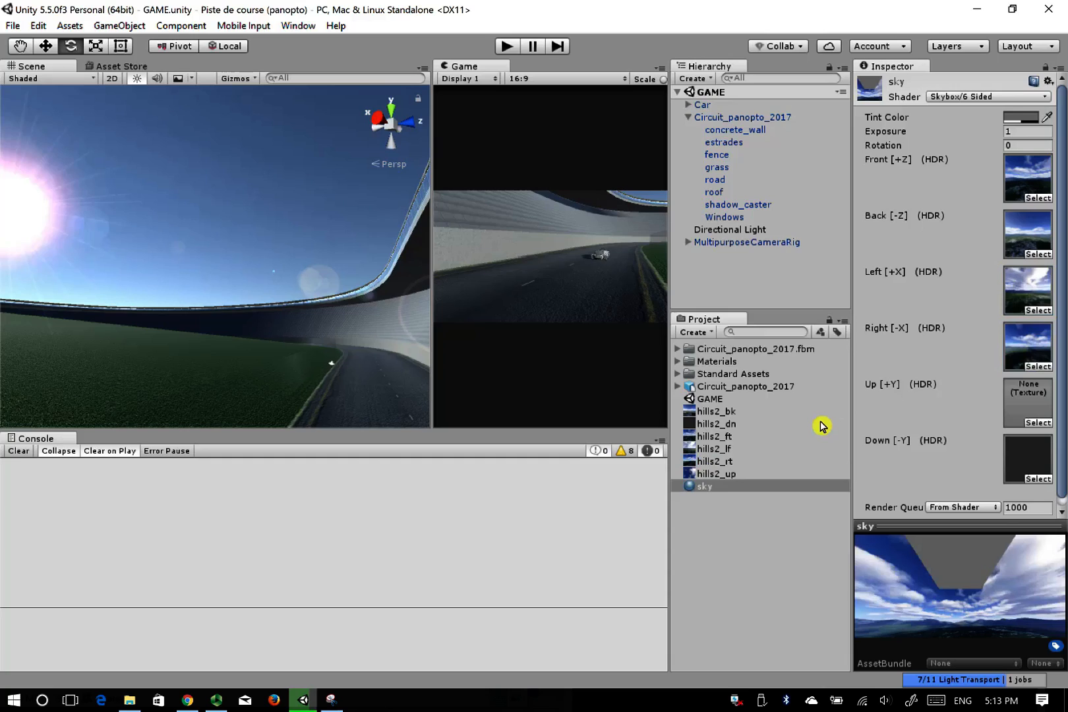
pyautogui.moveTo(716, 474); pyautogui.dragTo(1016, 403)
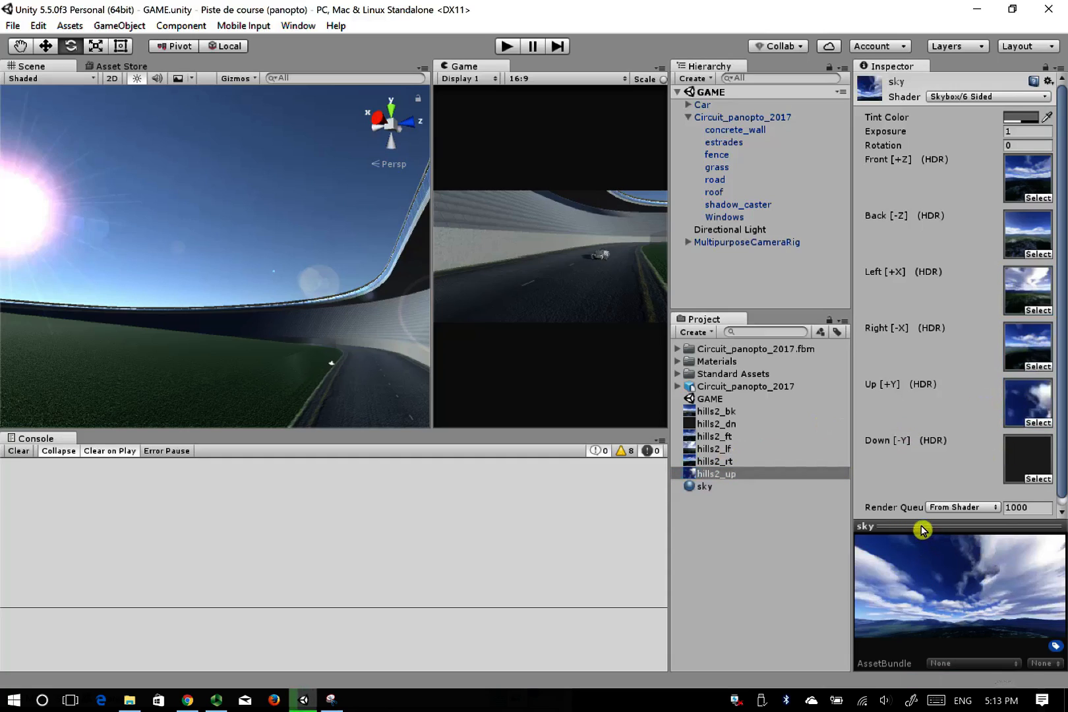
# Enlarge the sky material's preview and look around the panorama to check that the six textures join properly
pyautogui.click(917, 526)
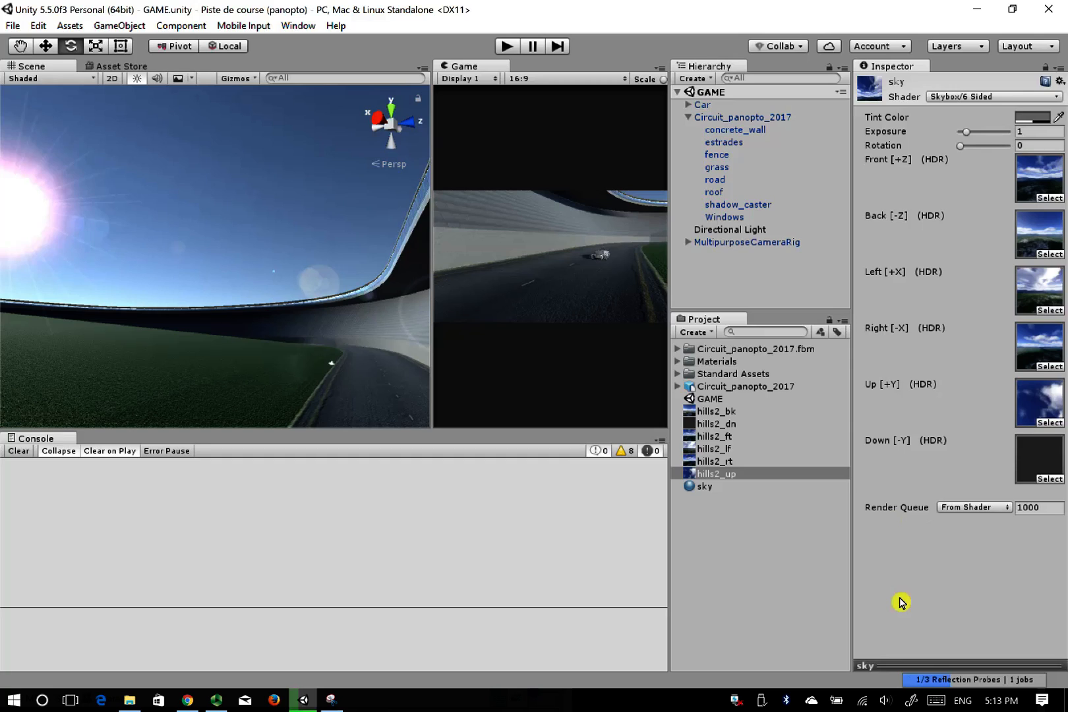
pyautogui.moveTo(900, 665); pyautogui.dragTo(894, 437)
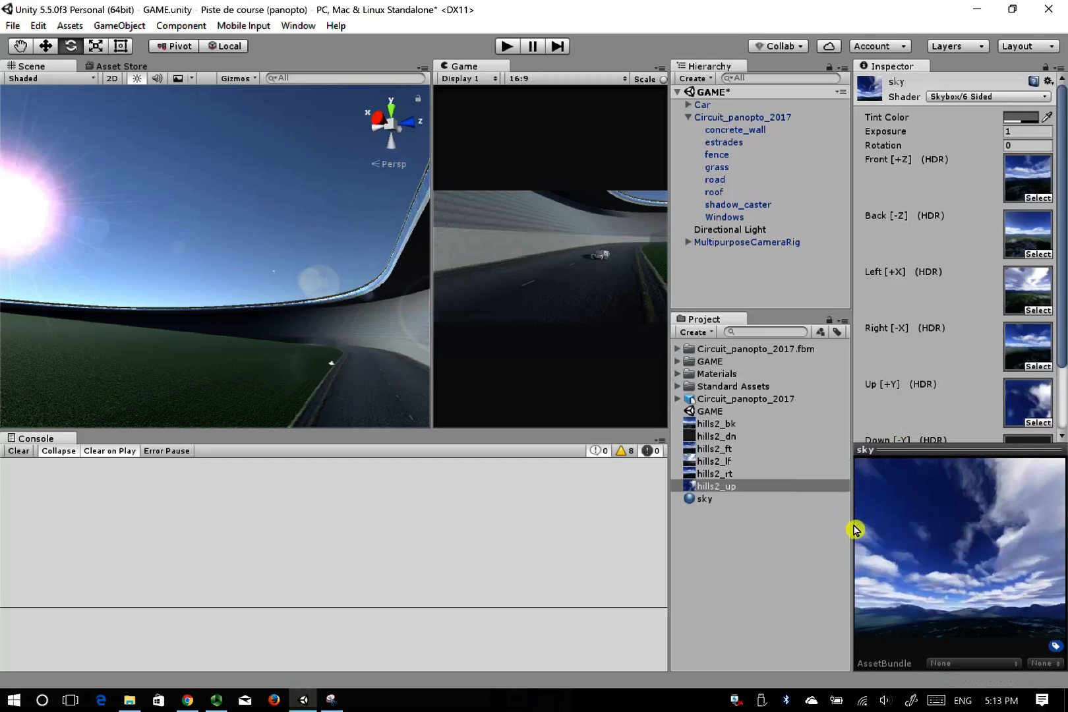
pyautogui.moveTo(854, 530); pyautogui.dragTo(672, 534)
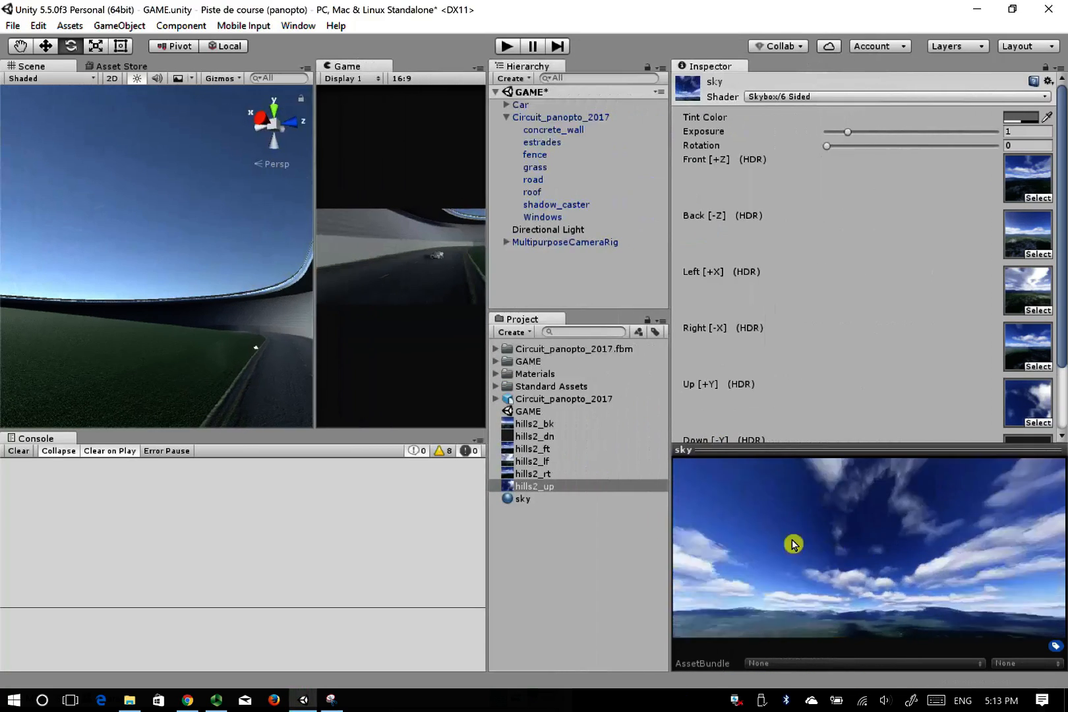
pyautogui.moveTo(793, 544); pyautogui.dragTo(910, 606)
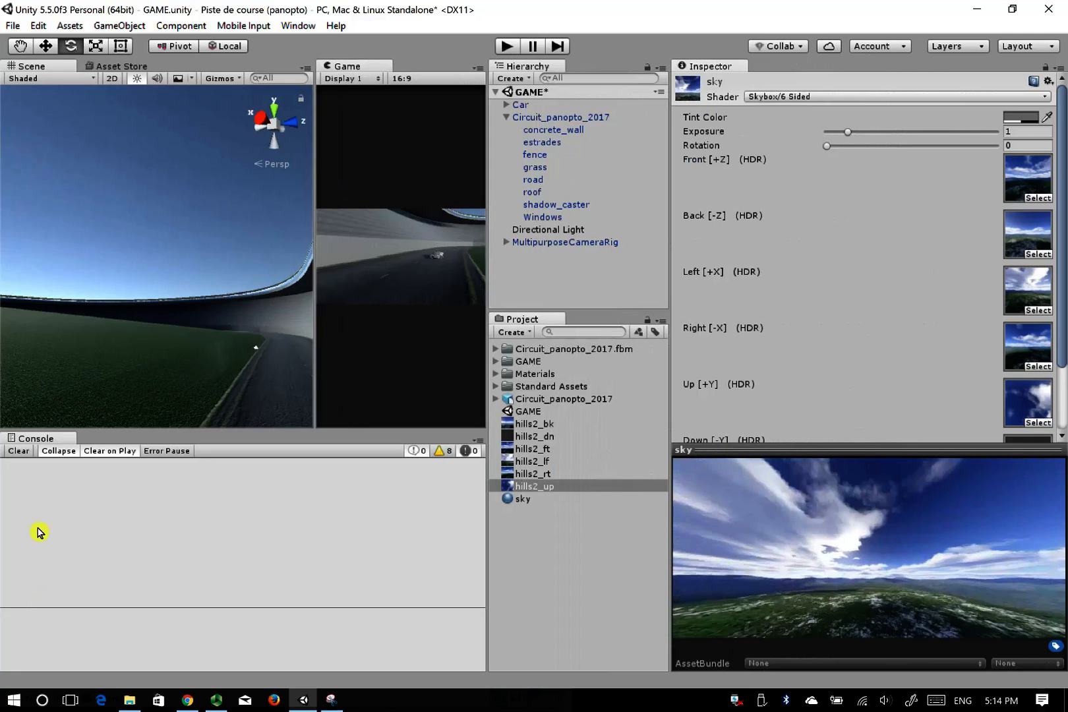
pyautogui.moveTo(825, 528); pyautogui.dragTo(980, 588)
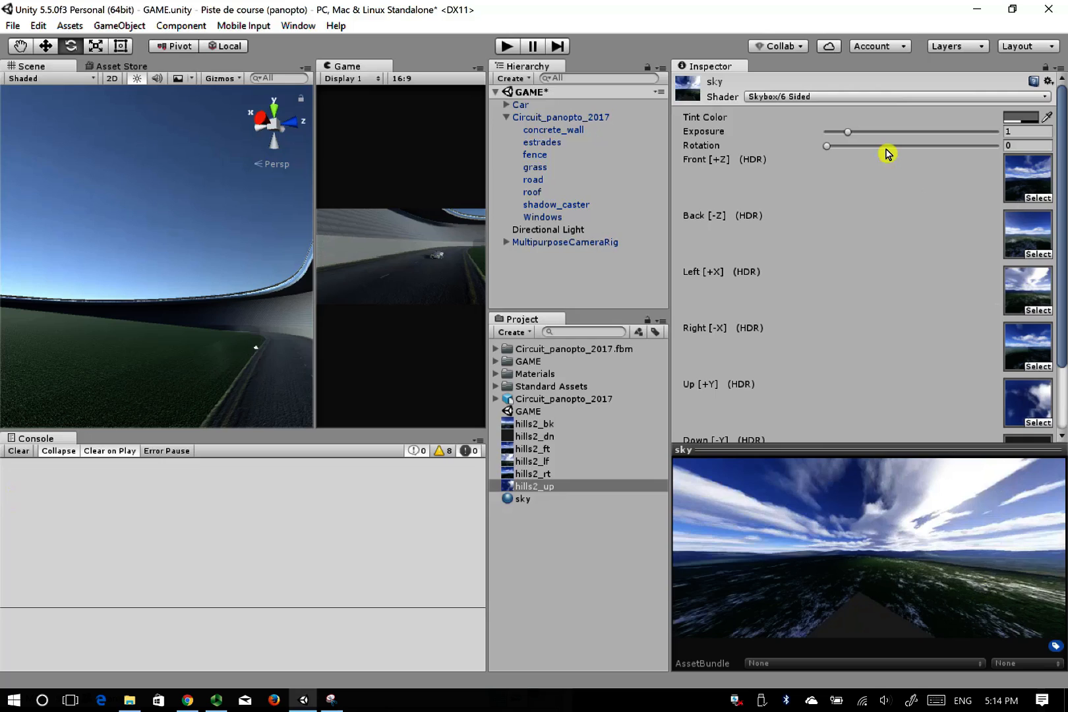
# Set the sky material's Exposure to 1.22 and keep its Rotation at 0
pyautogui.moveTo(850, 134)
pyautogui.mouseDown()
pyautogui.moveTo(866, 136)
pyautogui.moveTo(851, 136)
pyautogui.mouseUp()
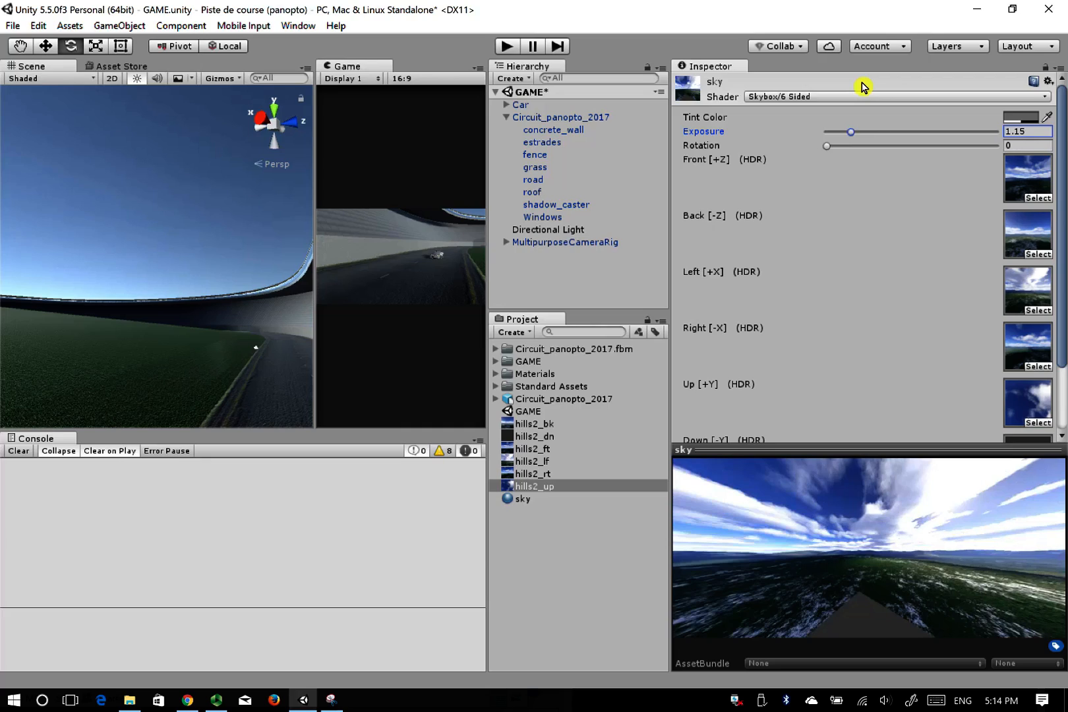
pyautogui.moveTo(851, 134); pyautogui.dragTo(854, 135)
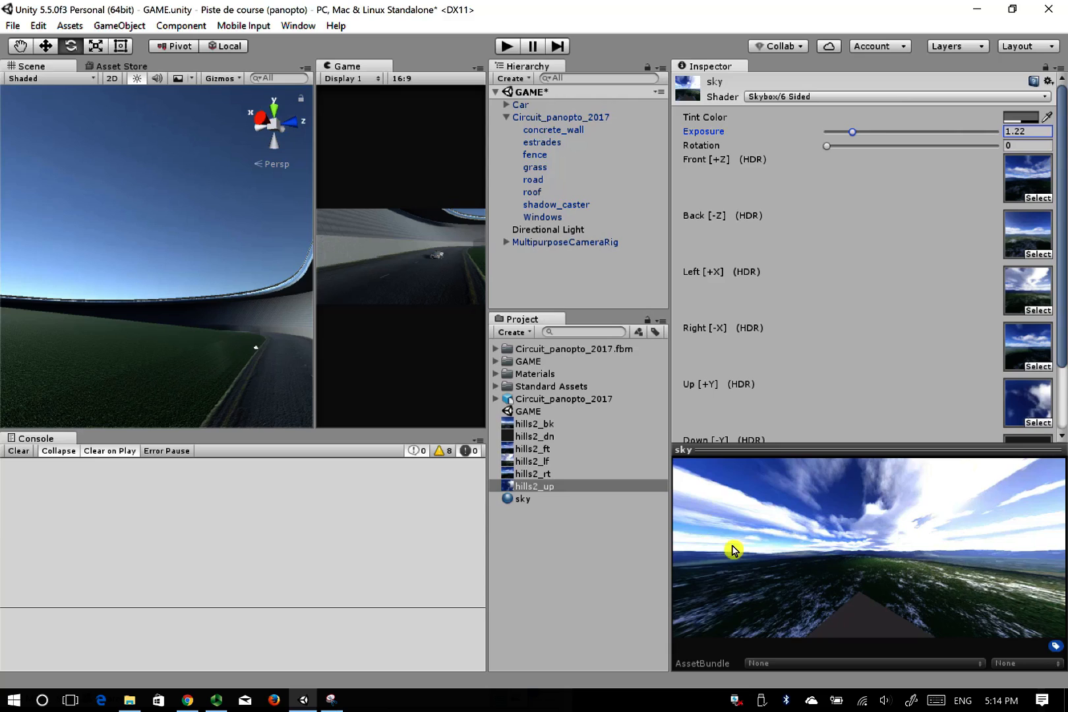
pyautogui.moveTo(827, 146)
pyautogui.mouseDown()
pyautogui.moveTo(892, 159)
pyautogui.moveTo(813, 159)
pyautogui.mouseUp()
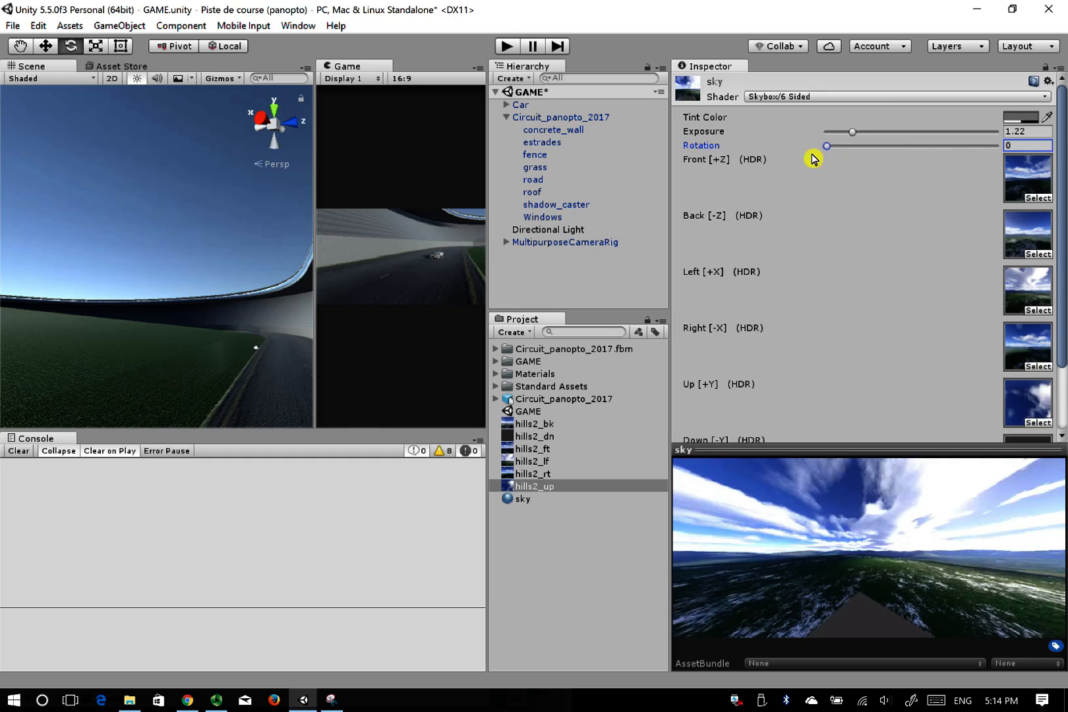
# Restore the wider Scene view and assign the sky material as the scene's Skybox in the Lighting settings
pyautogui.moveTo(264, 290); pyautogui.dragTo(218, 339, button='right')
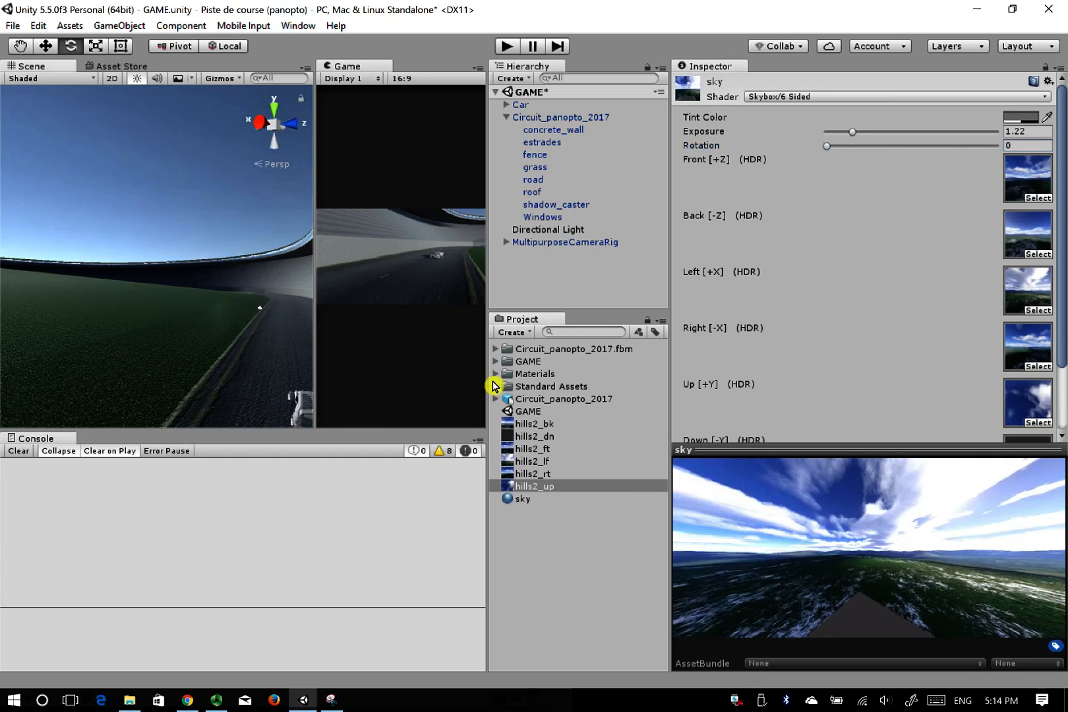
pyautogui.moveTo(489, 387); pyautogui.dragTo(671, 396)
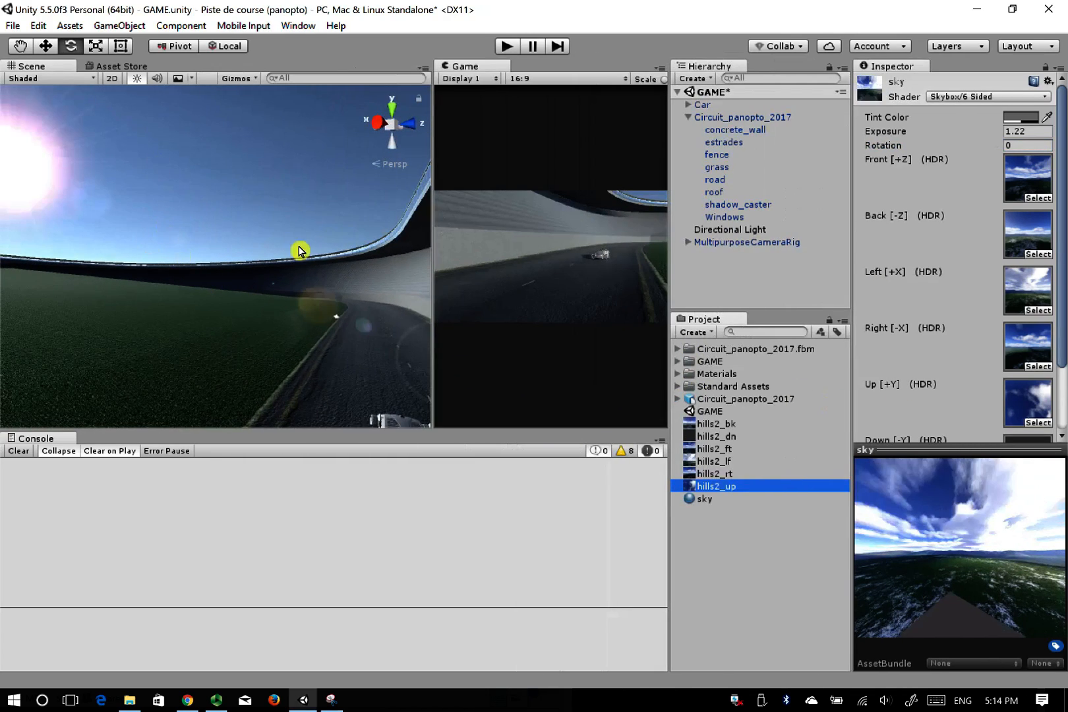
pyautogui.click(300, 27)
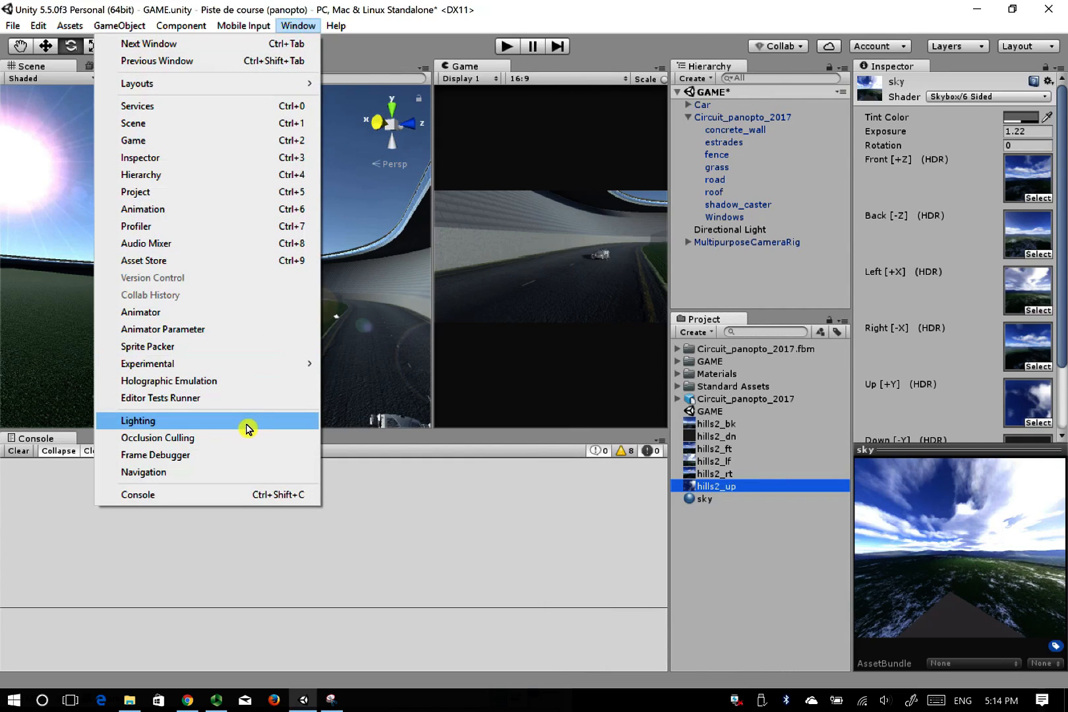
pyautogui.click(247, 430)
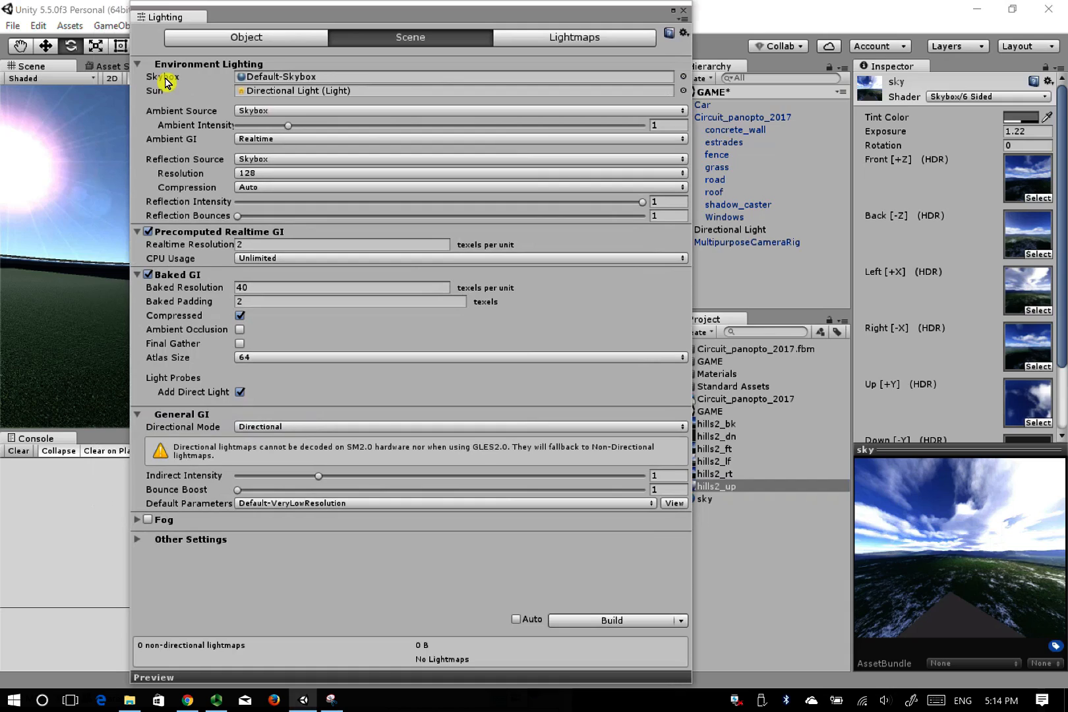
pyautogui.click(284, 78)
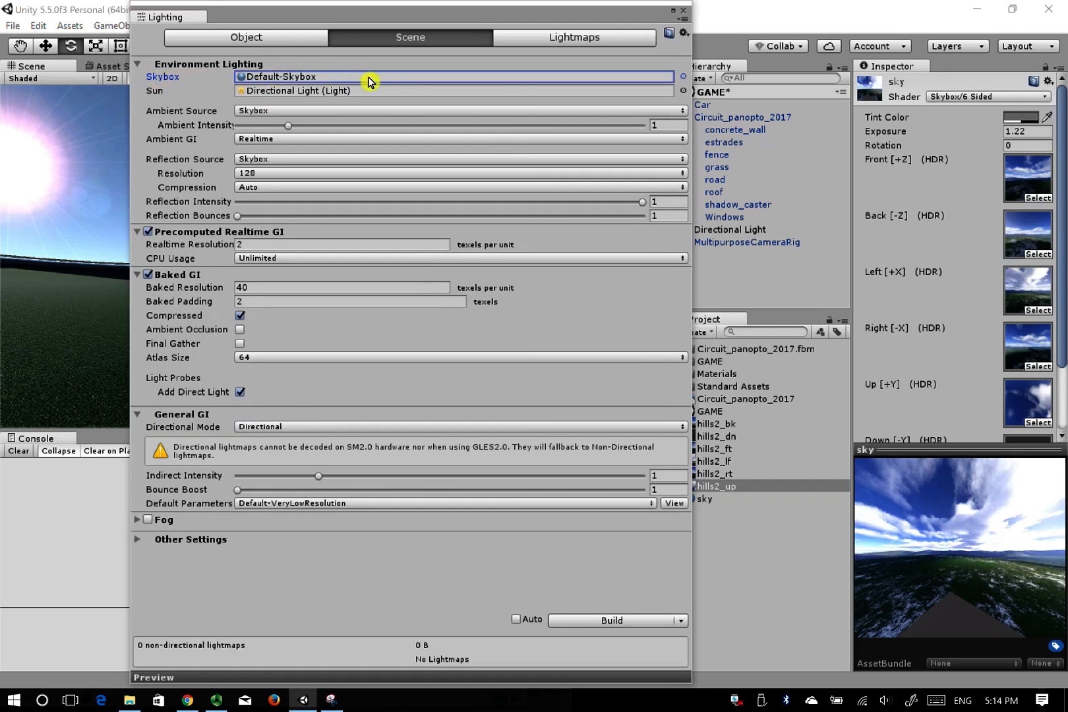
pyautogui.click(684, 77)
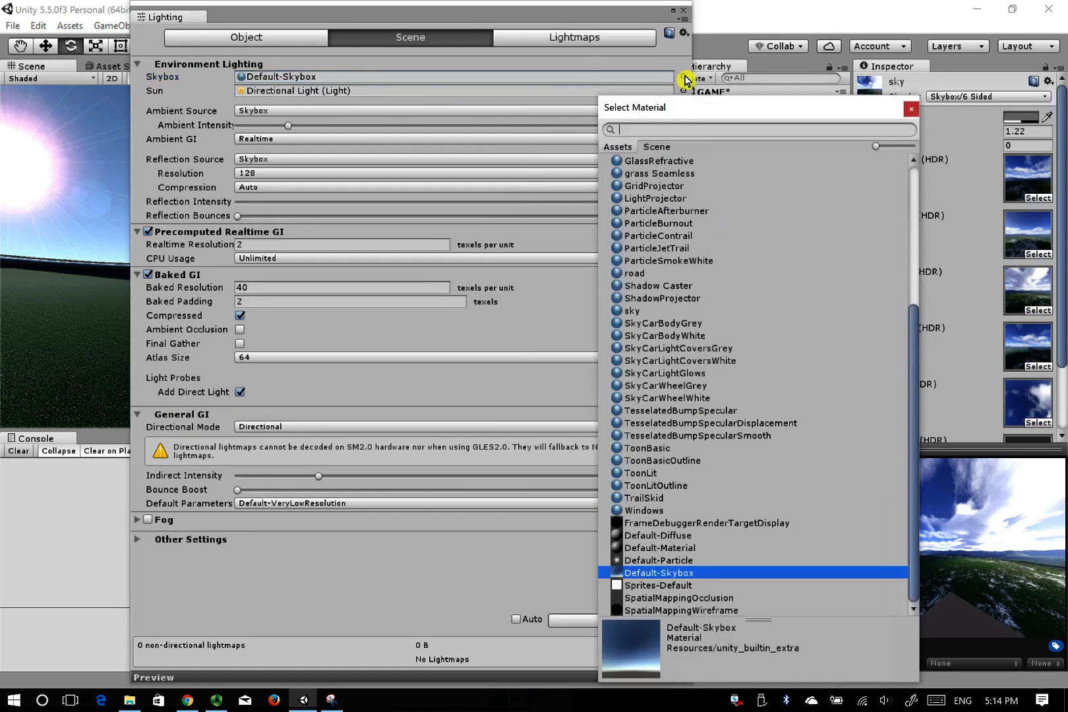
pyautogui.click(627, 311)
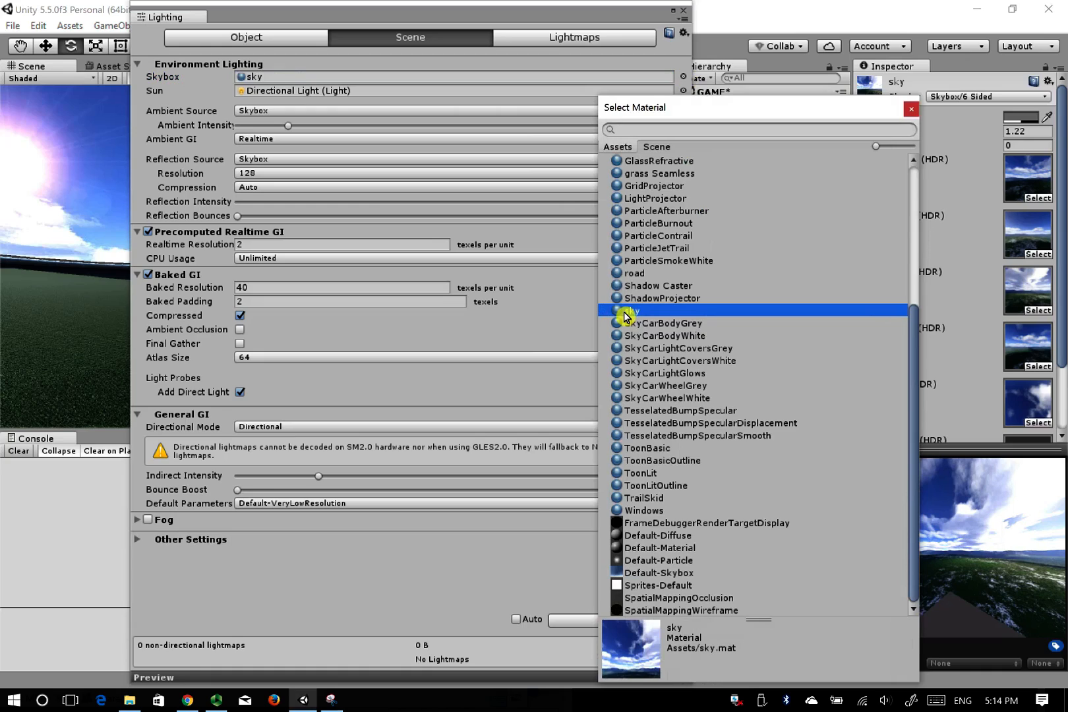
pyautogui.click(911, 109)
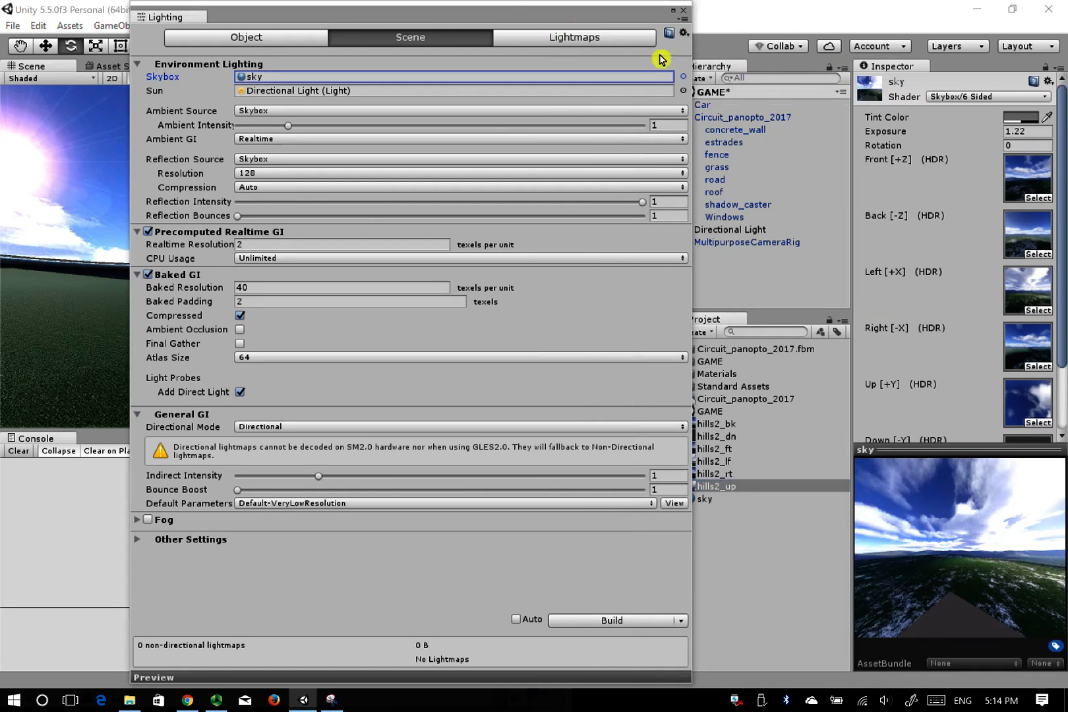
pyautogui.click(684, 12)
# Face the sun in the Scene view and set the sky material's Rotation to 334.8
pyautogui.moveTo(231, 239); pyautogui.dragTo(157, 211, button='right')
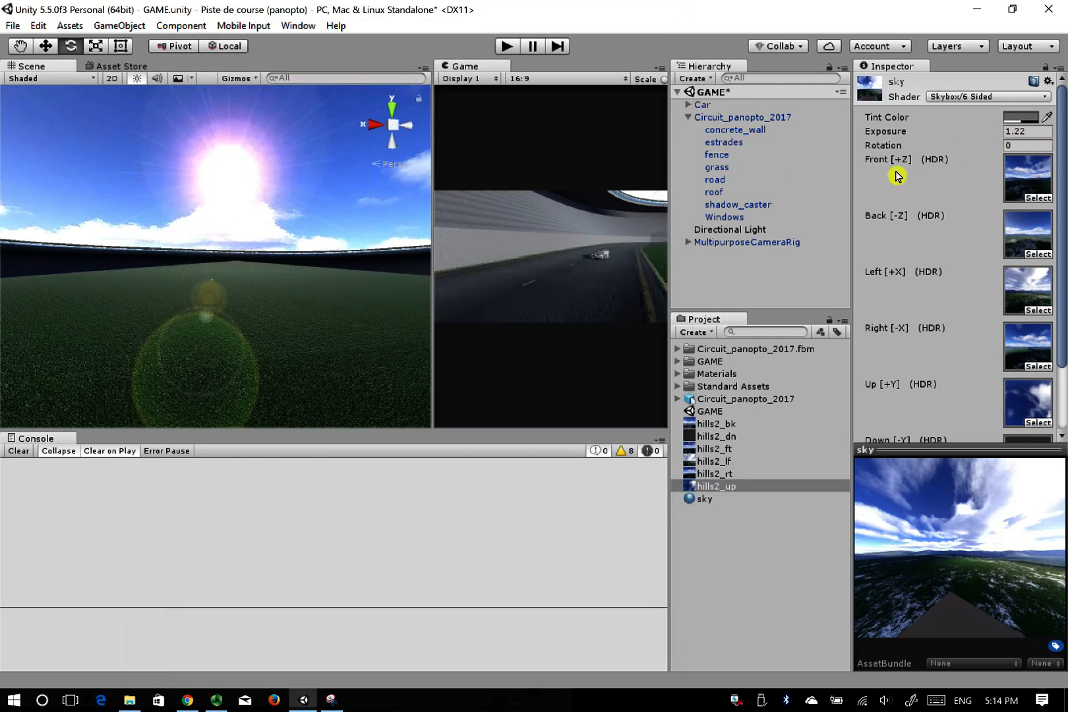
pyautogui.click(718, 498)
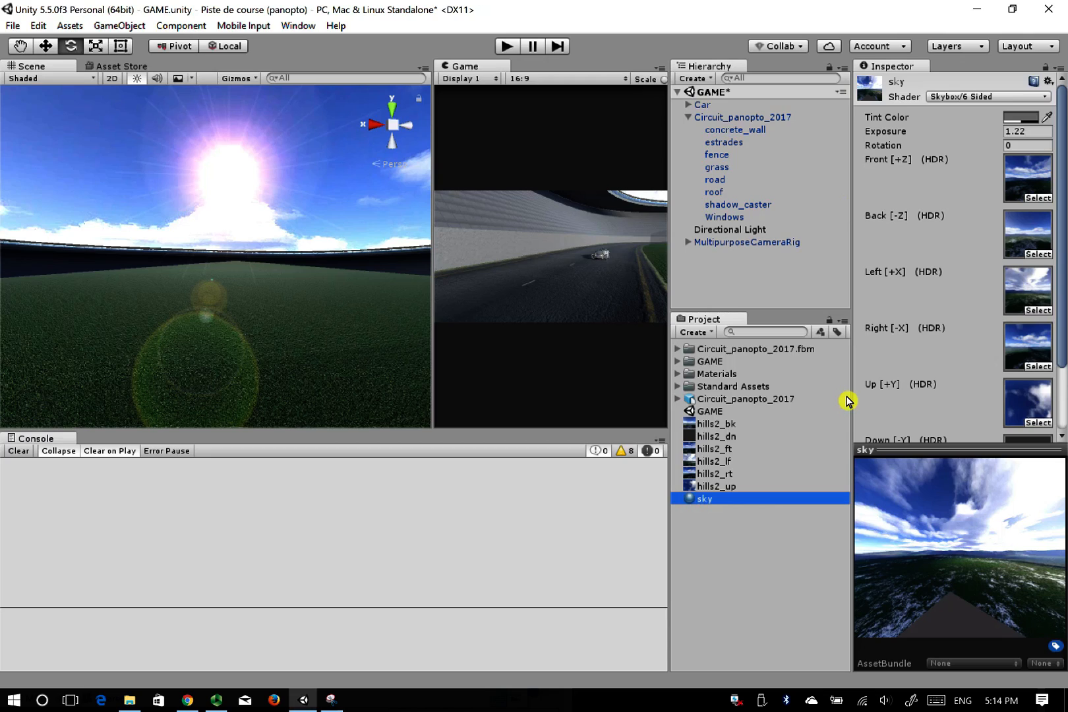
pyautogui.click(898, 146)
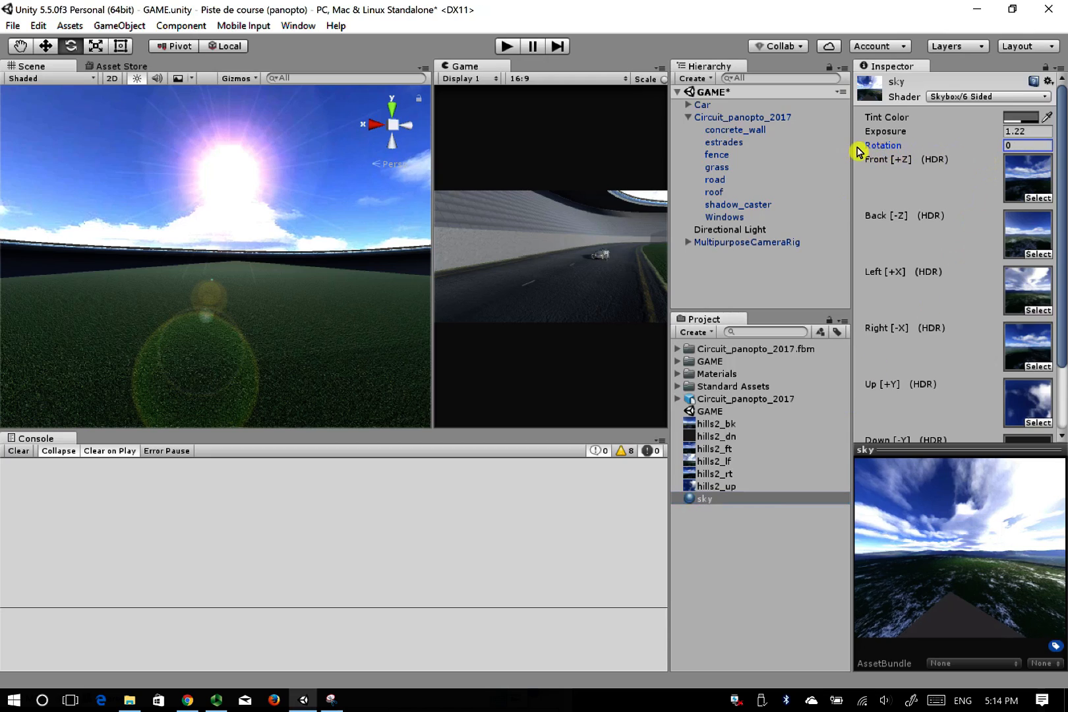
pyautogui.moveTo(857, 149); pyautogui.dragTo(863, 149)
pyautogui.moveTo(929, 528); pyautogui.dragTo(2, 220)
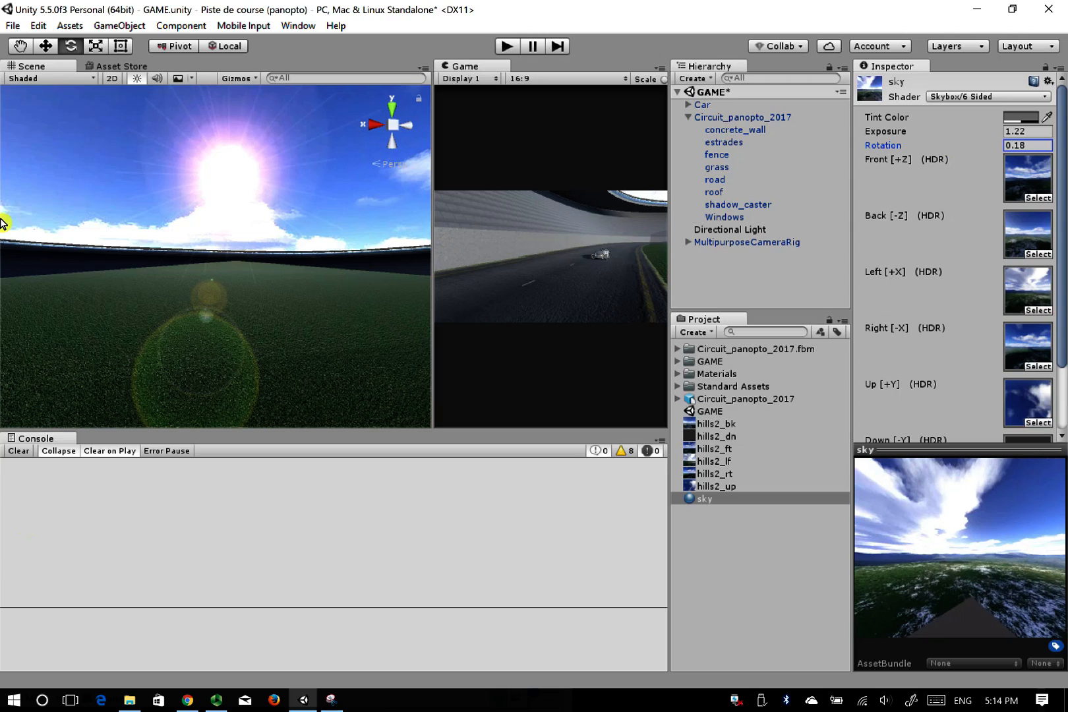
pyautogui.moveTo(876, 131); pyautogui.dragTo(250, 177)
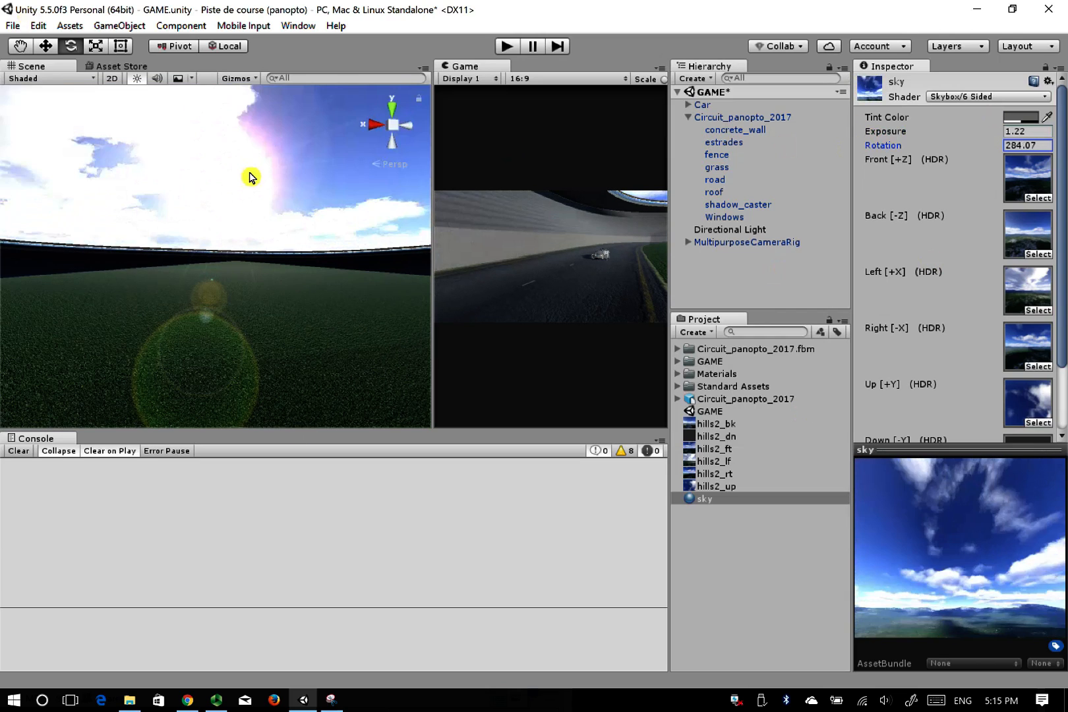
pyautogui.moveTo(250, 177); pyautogui.dragTo(112, 328)
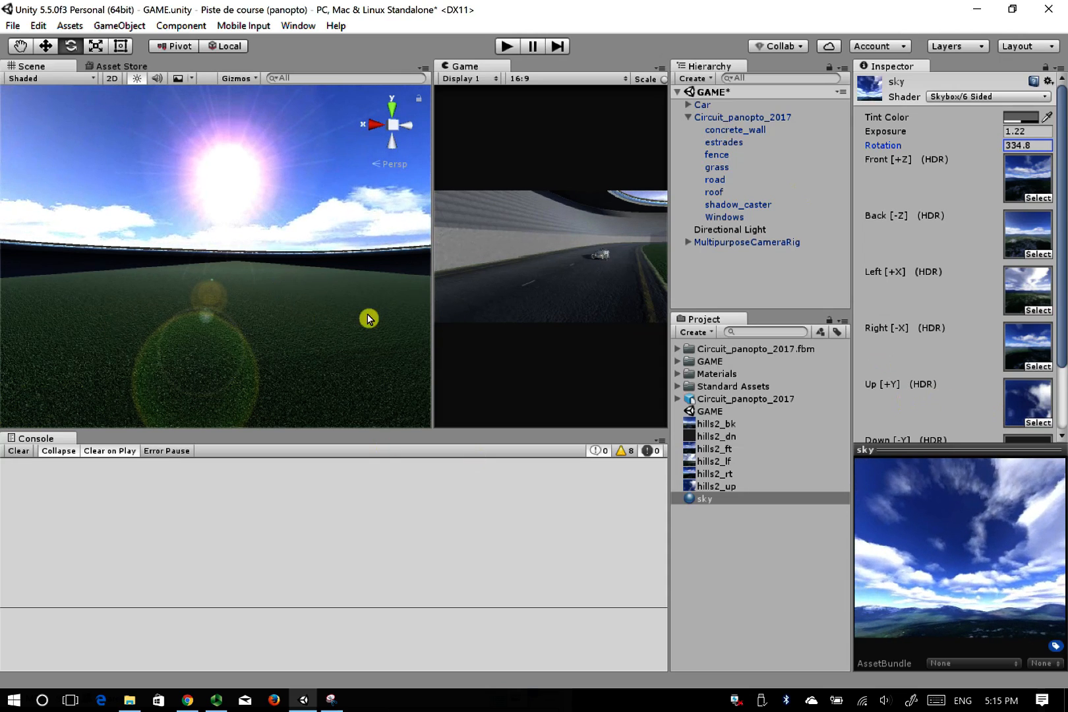
# View the track from above in the Scene view and switch between perspective and isometric projection, ending on isometric
pyautogui.moveTo(374, 329); pyautogui.dragTo(1018, 631, button='right')
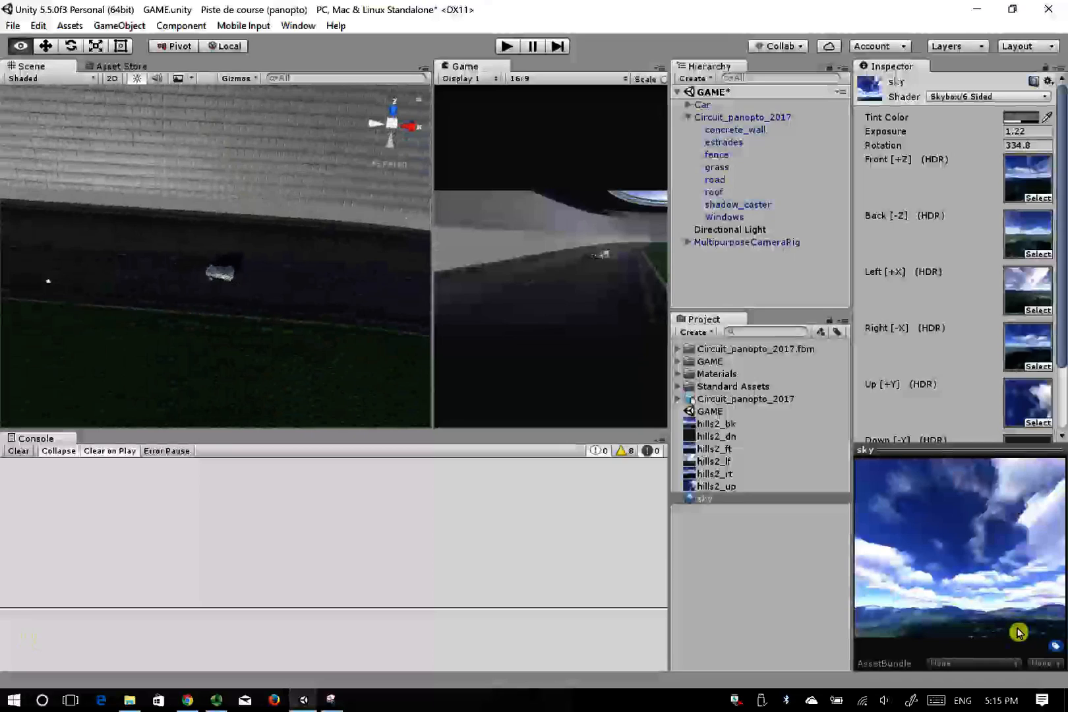
pyautogui.moveTo(1019, 632); pyautogui.dragTo(392, 110, button='right')
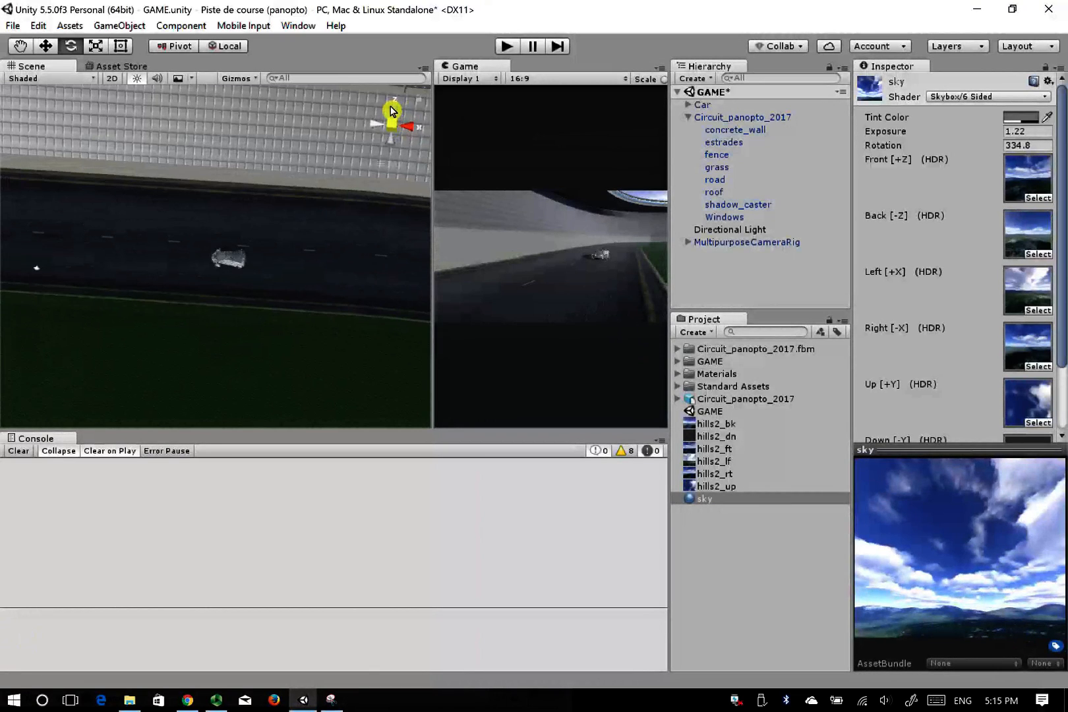
pyautogui.click(391, 111)
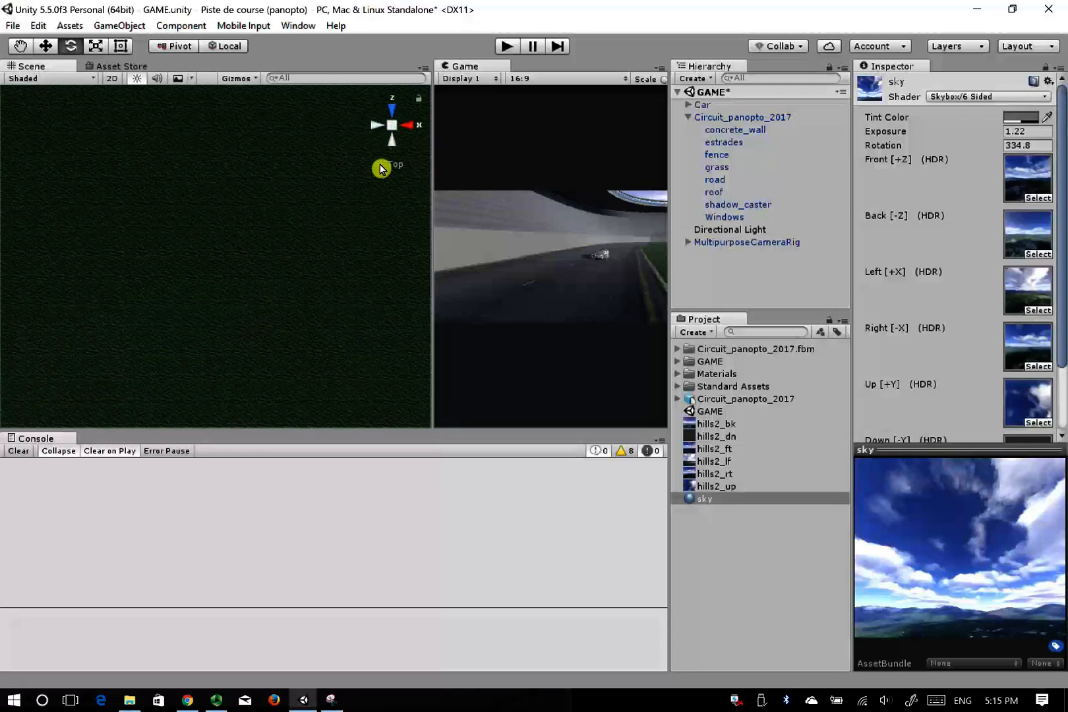
pyautogui.click(381, 169)
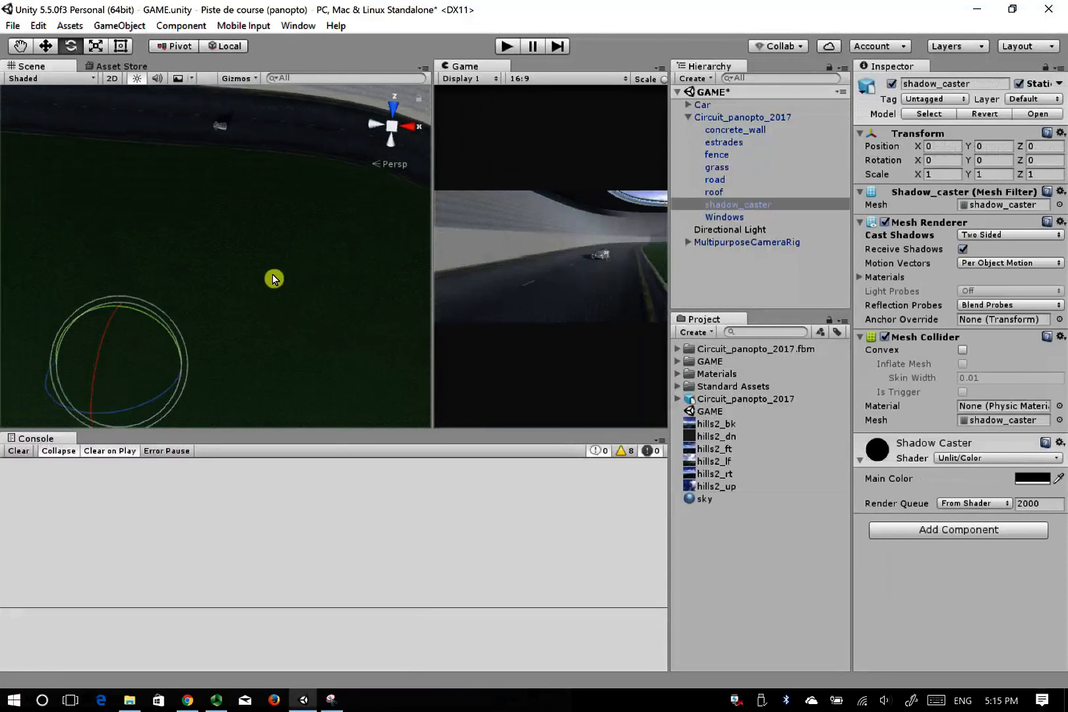
pyautogui.click(380, 169)
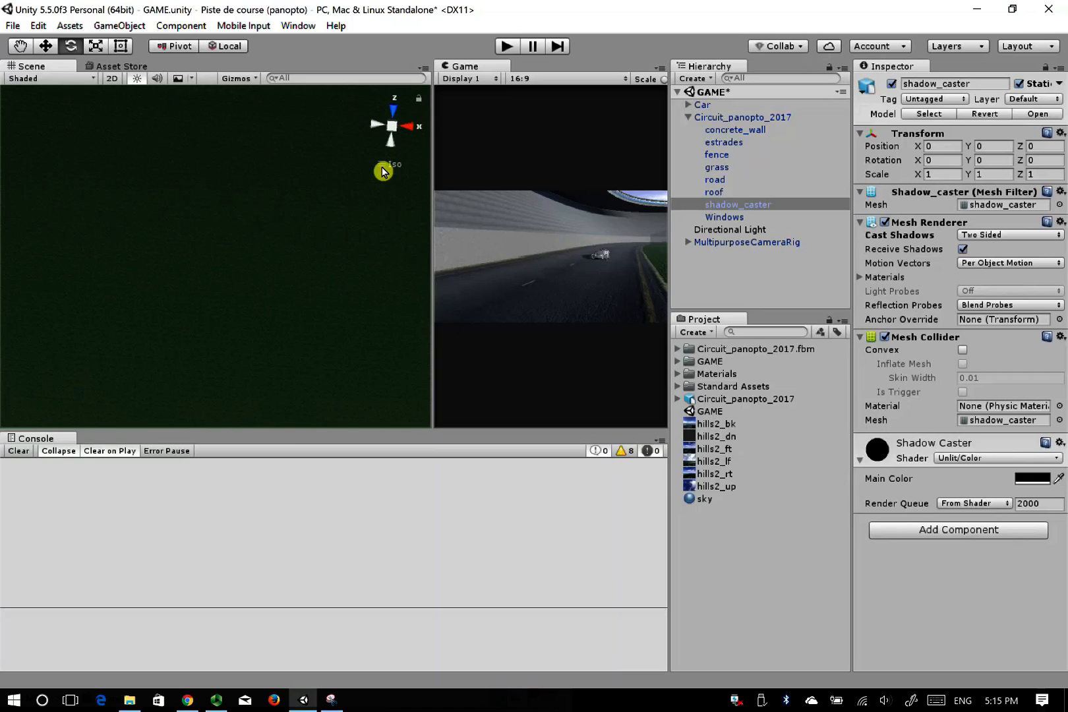
pyautogui.click(383, 171)
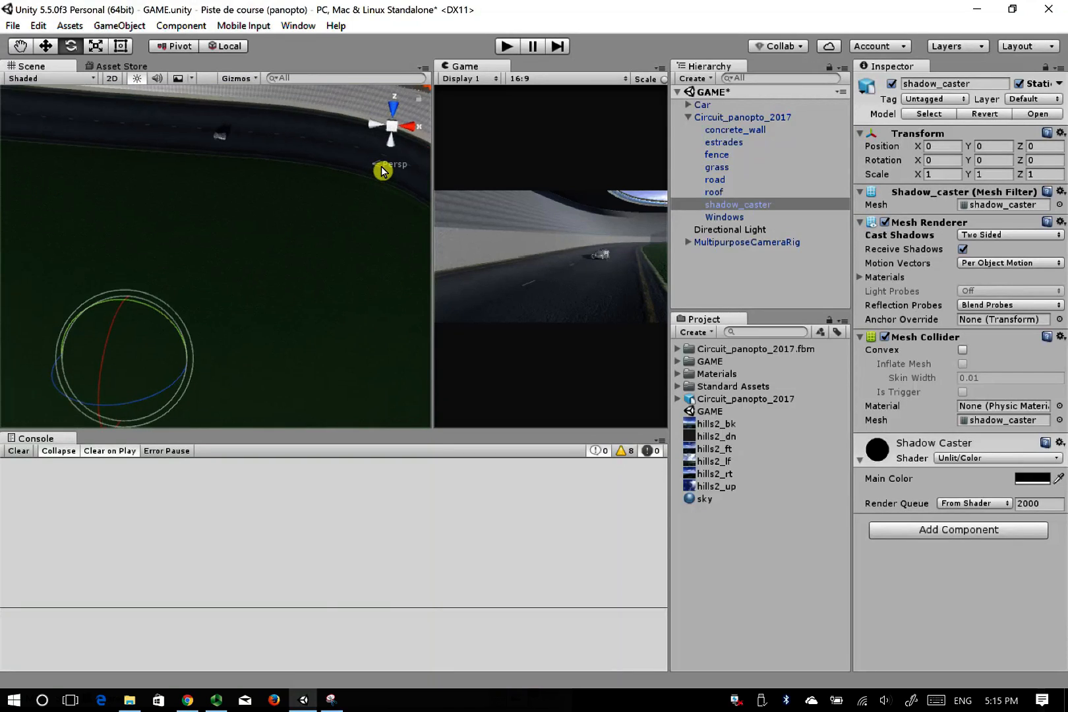
pyautogui.click(377, 169)
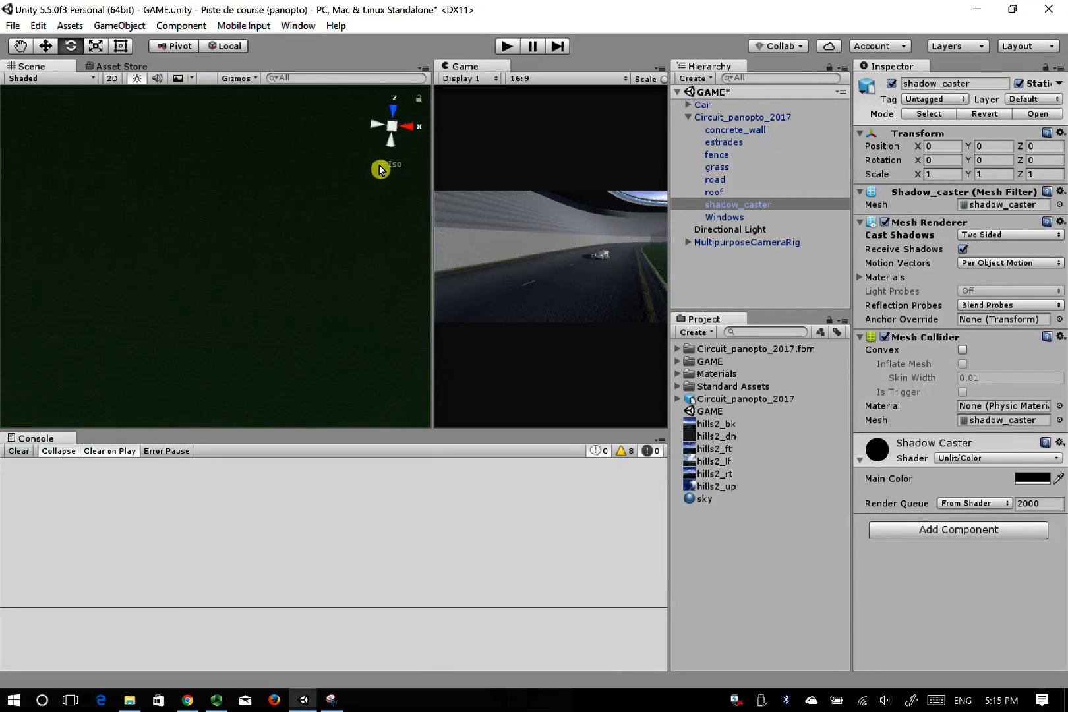
# Add a Reflection Probe to the scene above the race circuit, viewed from the top
pyautogui.scroll(-5, 226, 237)
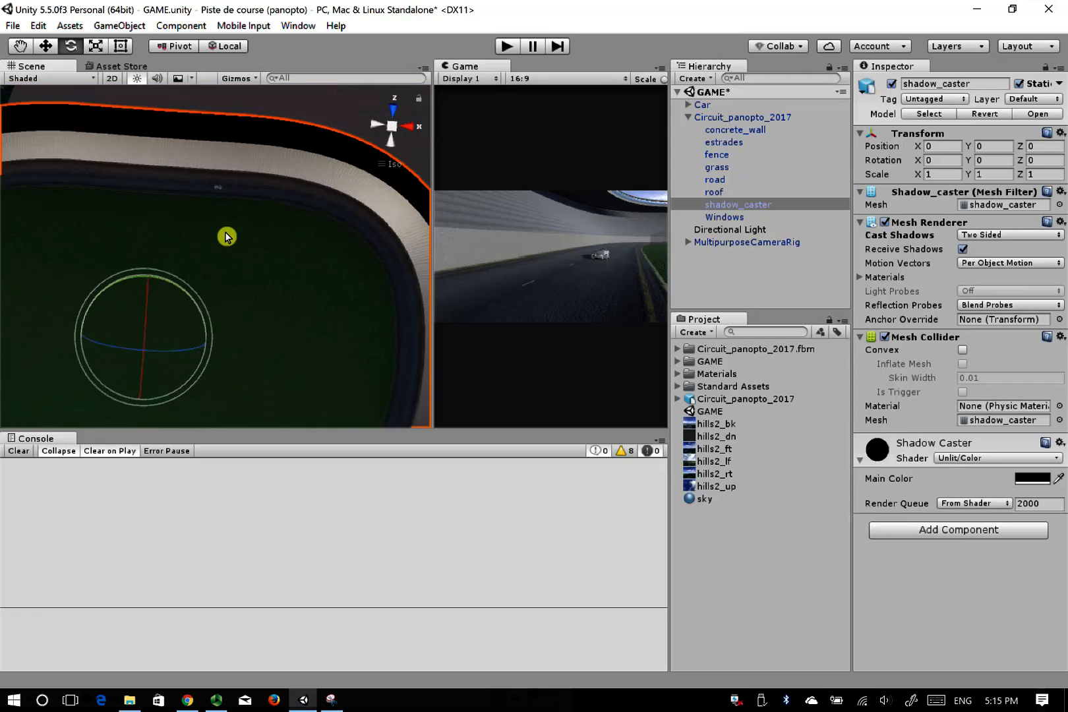
pyautogui.scroll(-2, 226, 236)
pyautogui.click(381, 129)
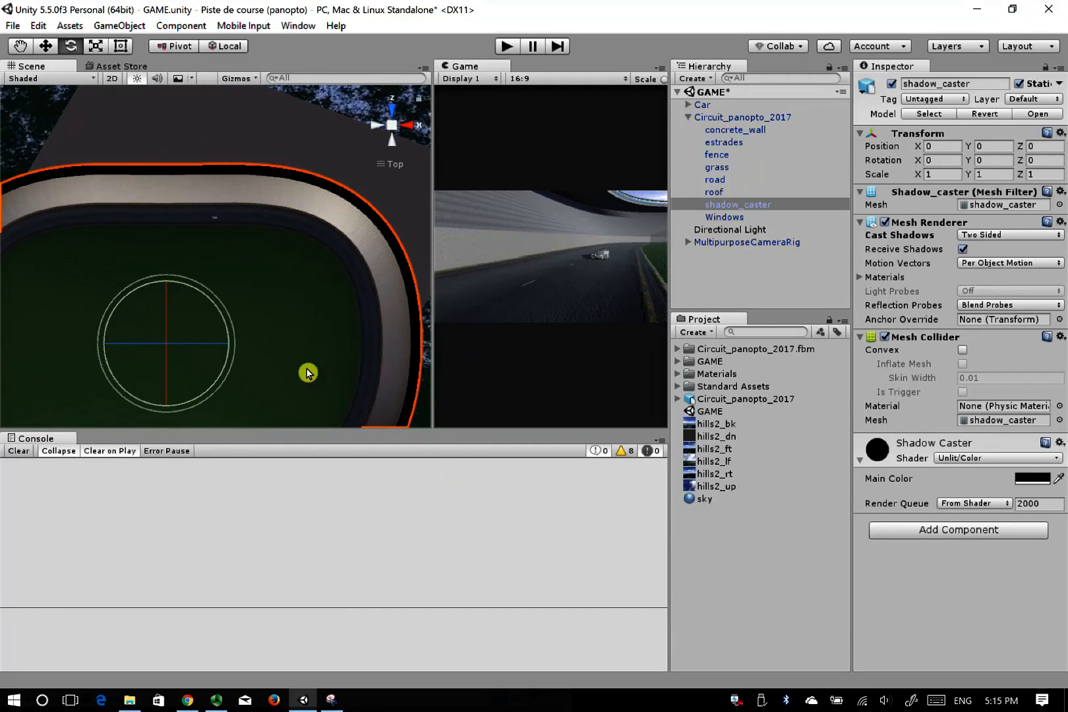
pyautogui.scroll(-5, 307, 373)
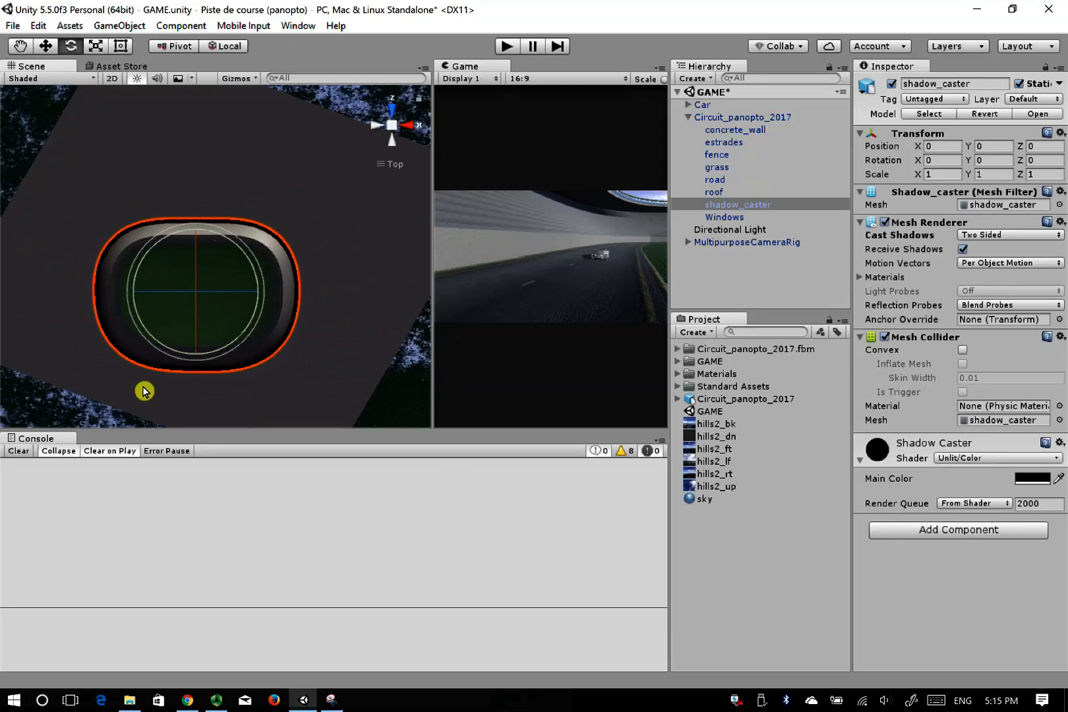
pyautogui.scroll(5, 132, 360)
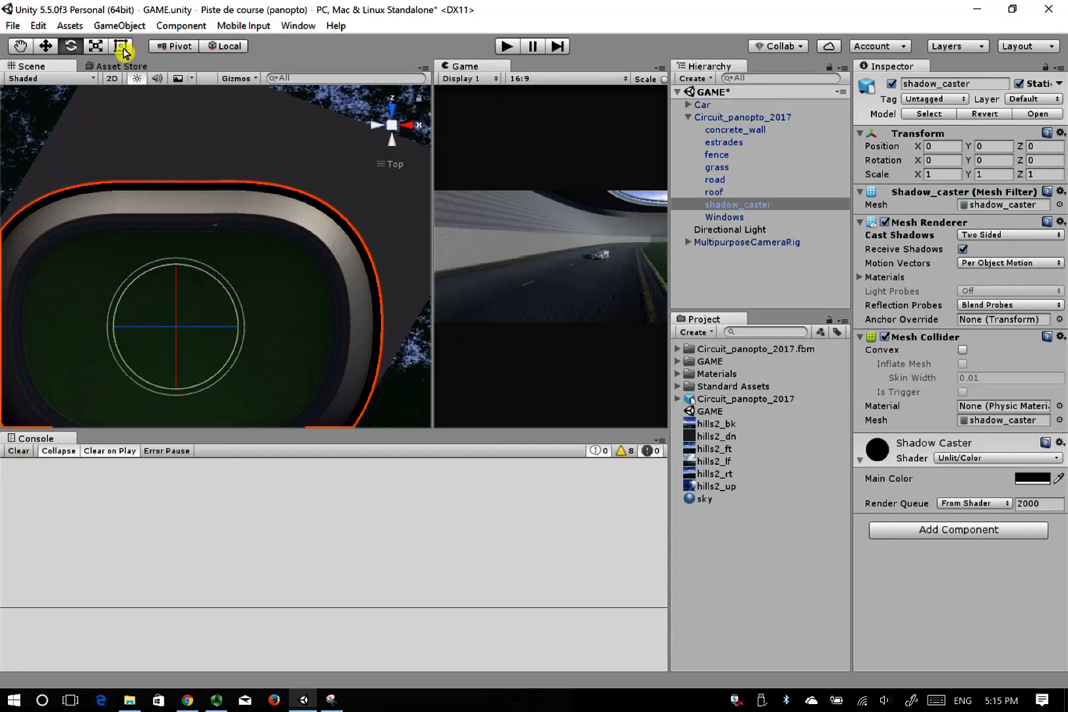
pyautogui.click(120, 26)
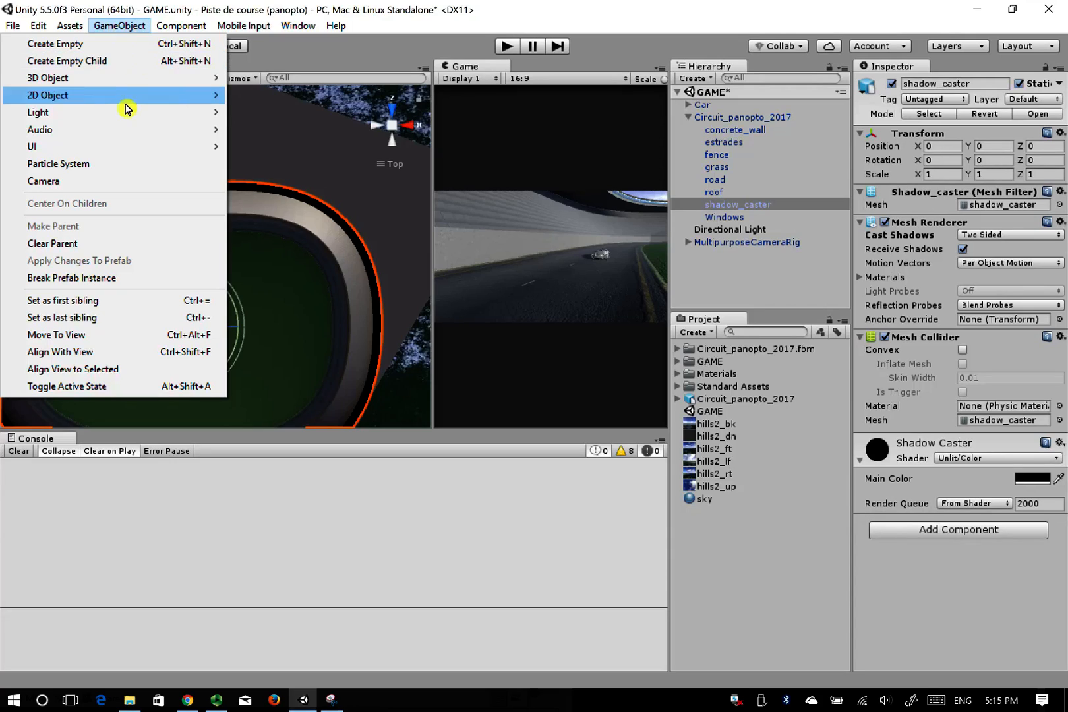
pyautogui.moveTo(36, 114)
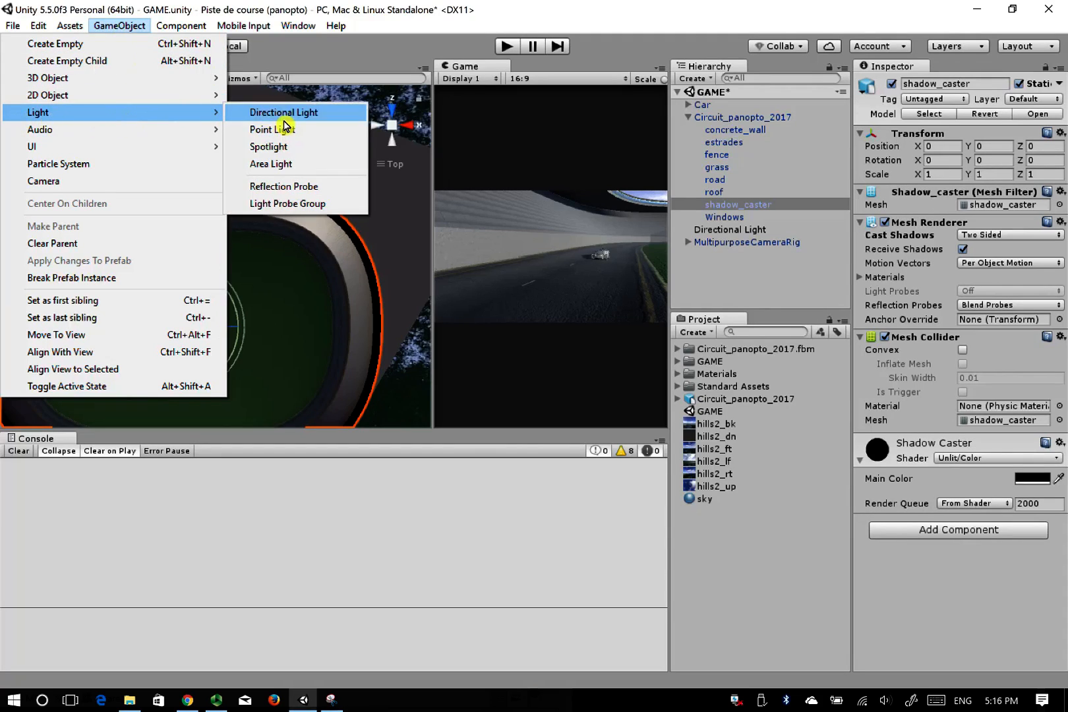
pyautogui.click(315, 190)
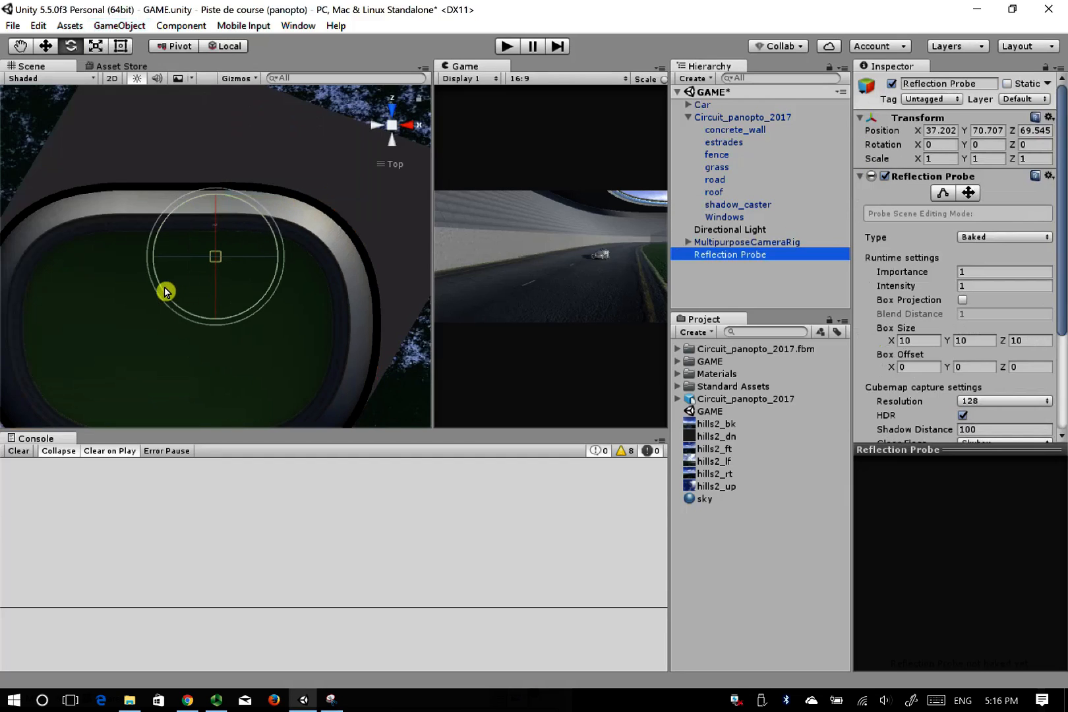
# Move the reflection probe from the grass infield onto the middle of the road, at about X 1.88 and Z 102.12
pyautogui.scroll(8, 165, 292)
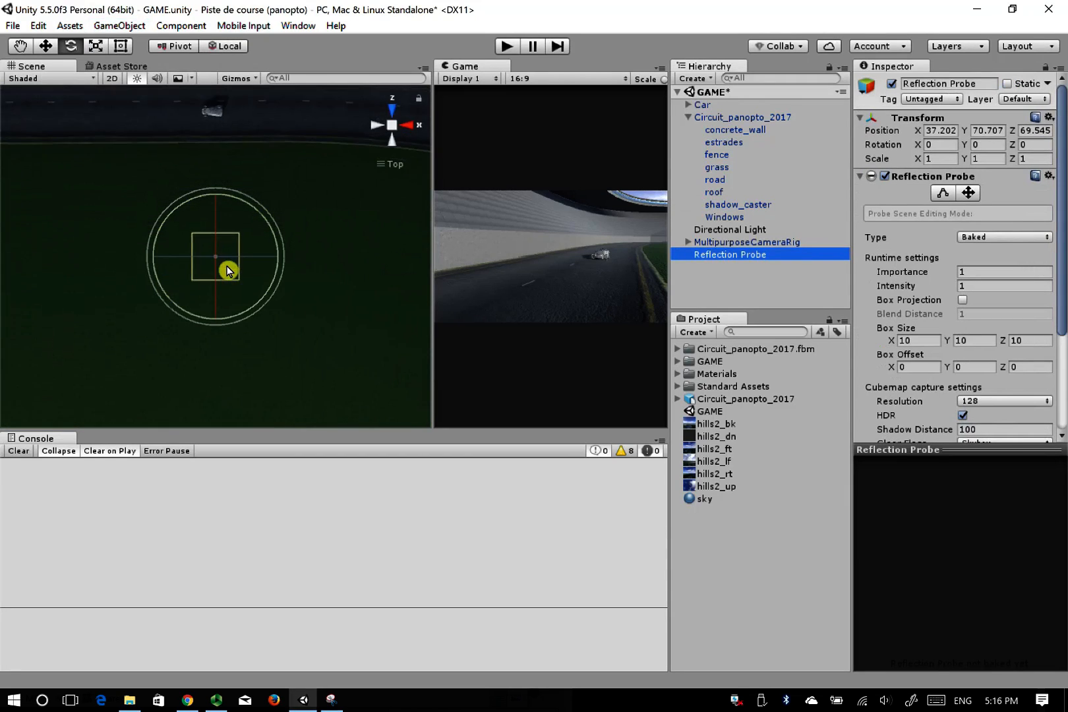
pyautogui.scroll(10, 228, 270)
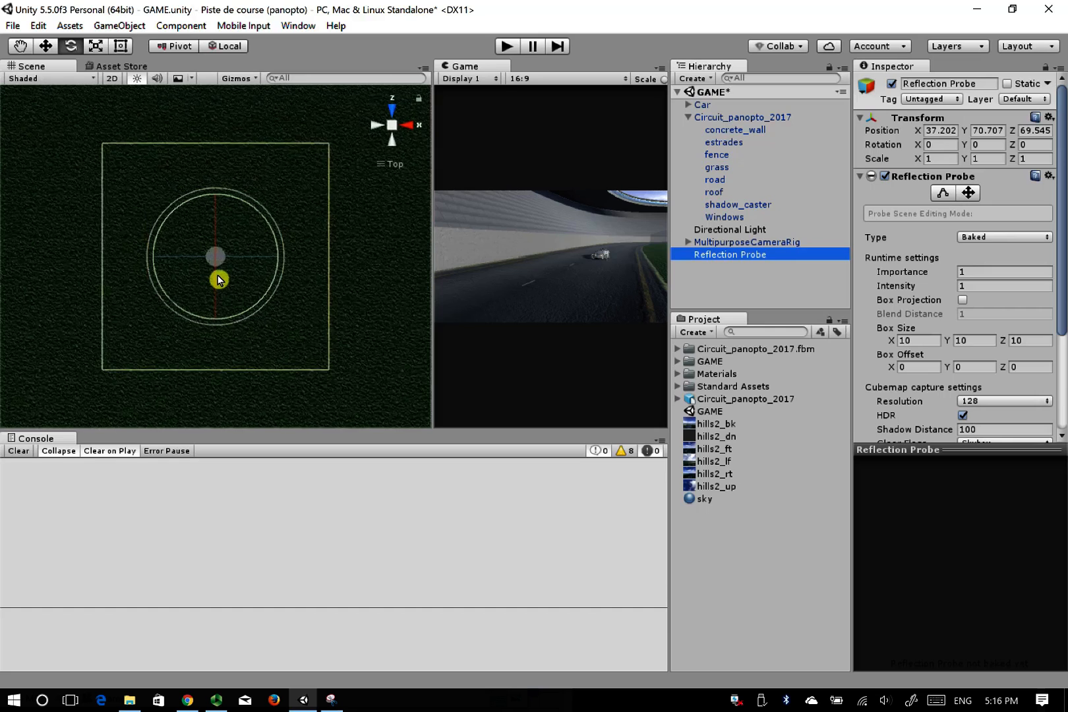
pyautogui.scroll(5, 219, 279)
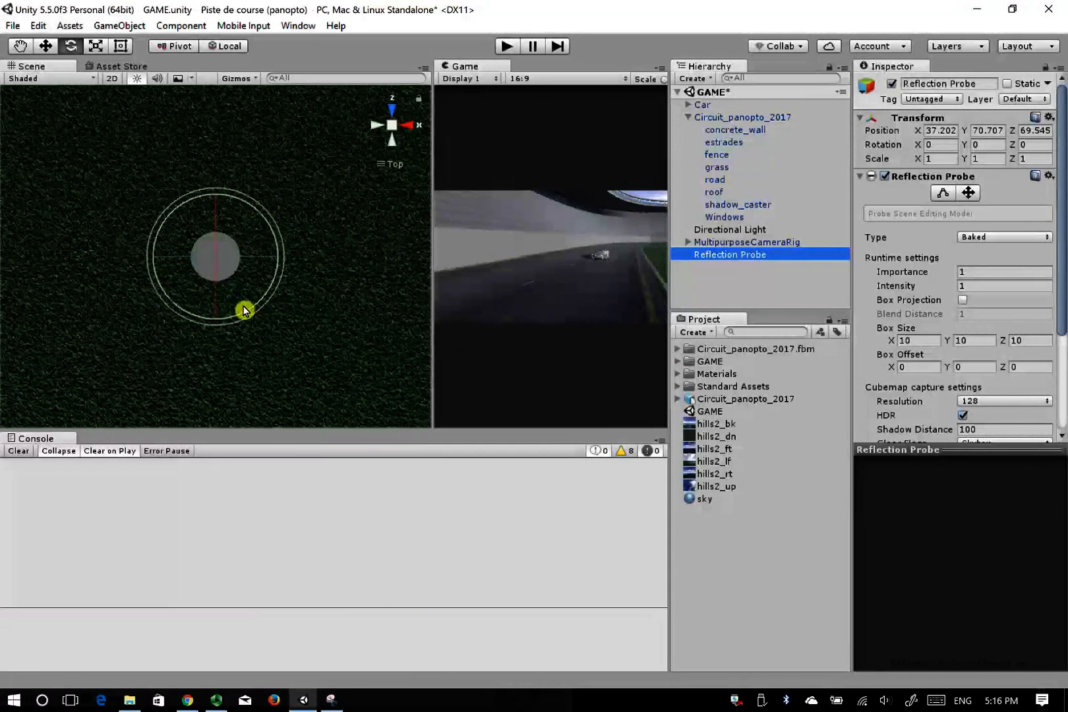
pyautogui.scroll(-15, 225, 296)
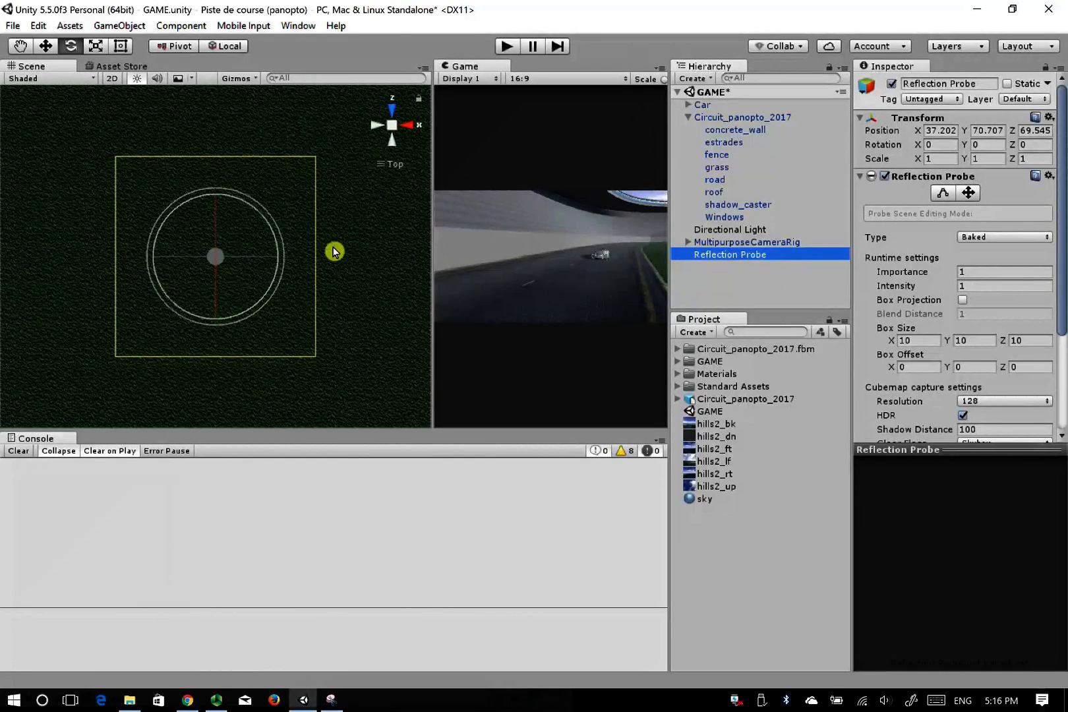
pyautogui.keyDown('alt'); pyautogui.moveTo(329, 382); pyautogui.dragTo(233, 306); pyautogui.keyUp('alt')
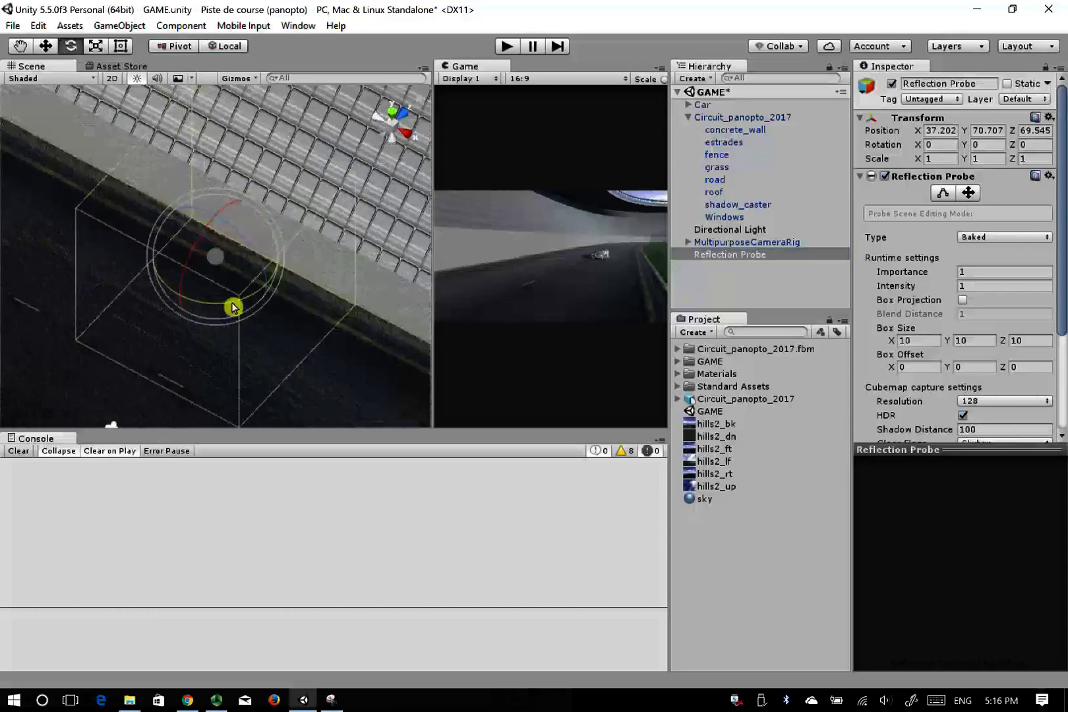
pyautogui.scroll(-4, 200, 324)
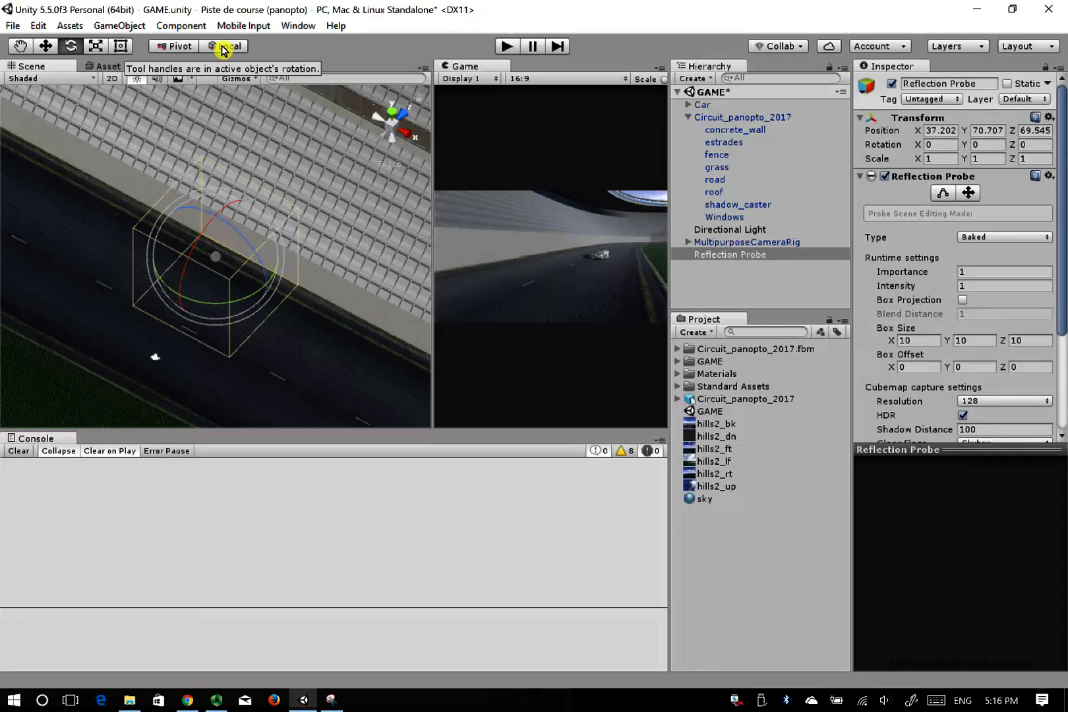
pyautogui.click(47, 47)
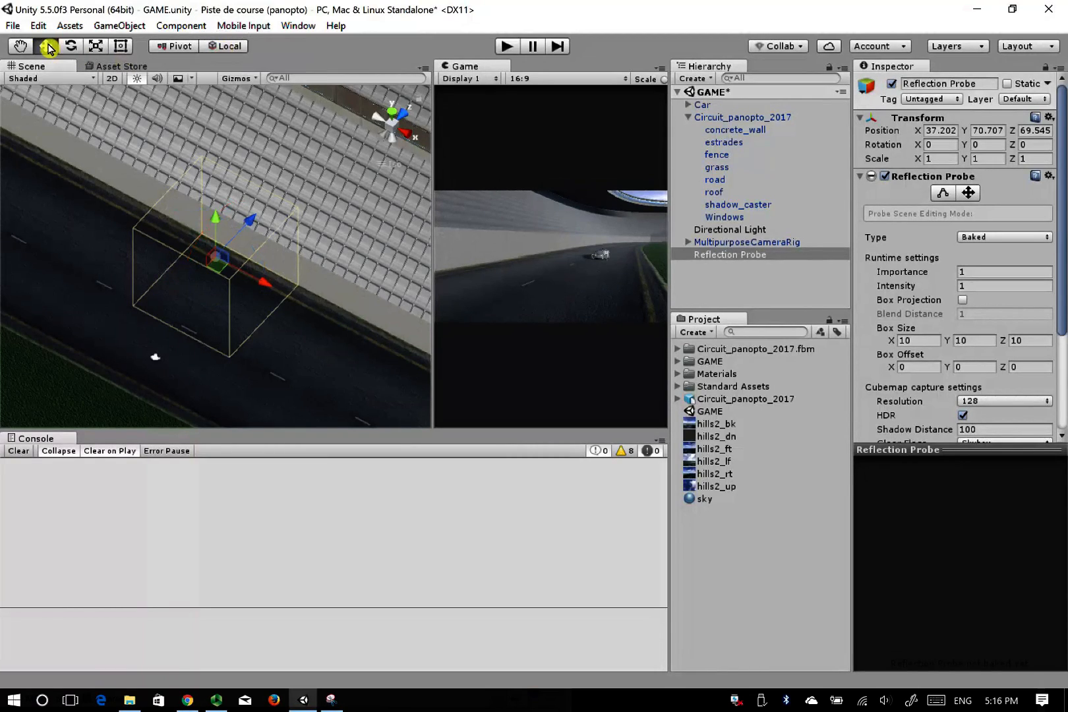
pyautogui.click(73, 48)
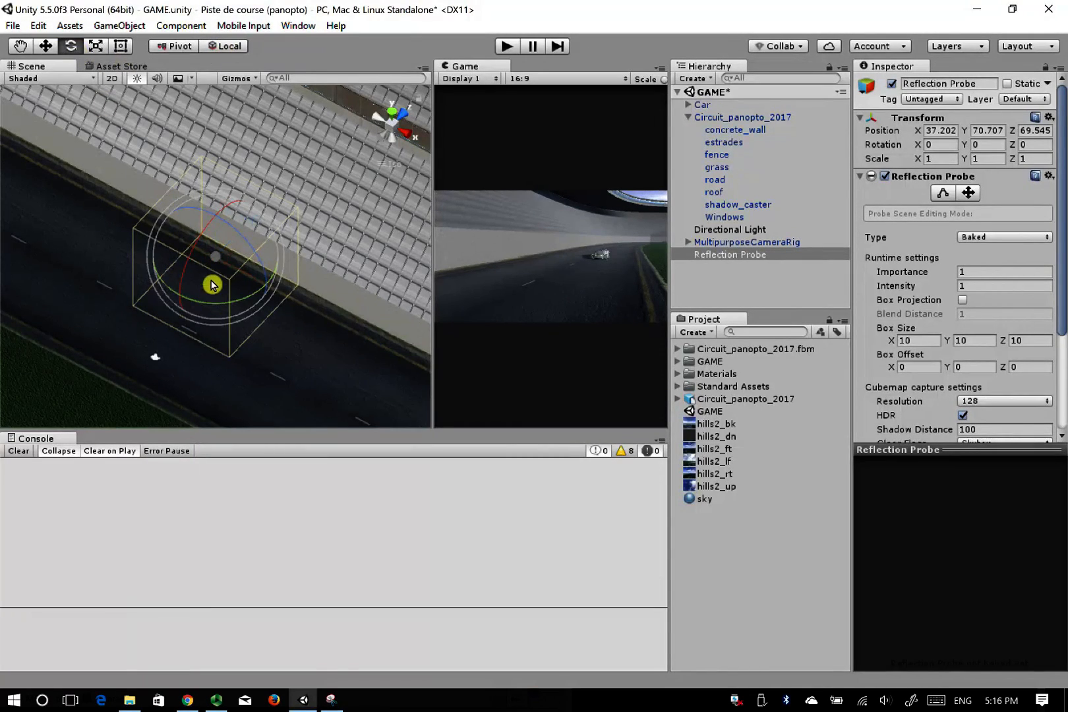
pyautogui.click(46, 47)
pyautogui.keyDown('alt'); pyautogui.moveTo(247, 278); pyautogui.dragTo(300, 406); pyautogui.keyUp('alt')
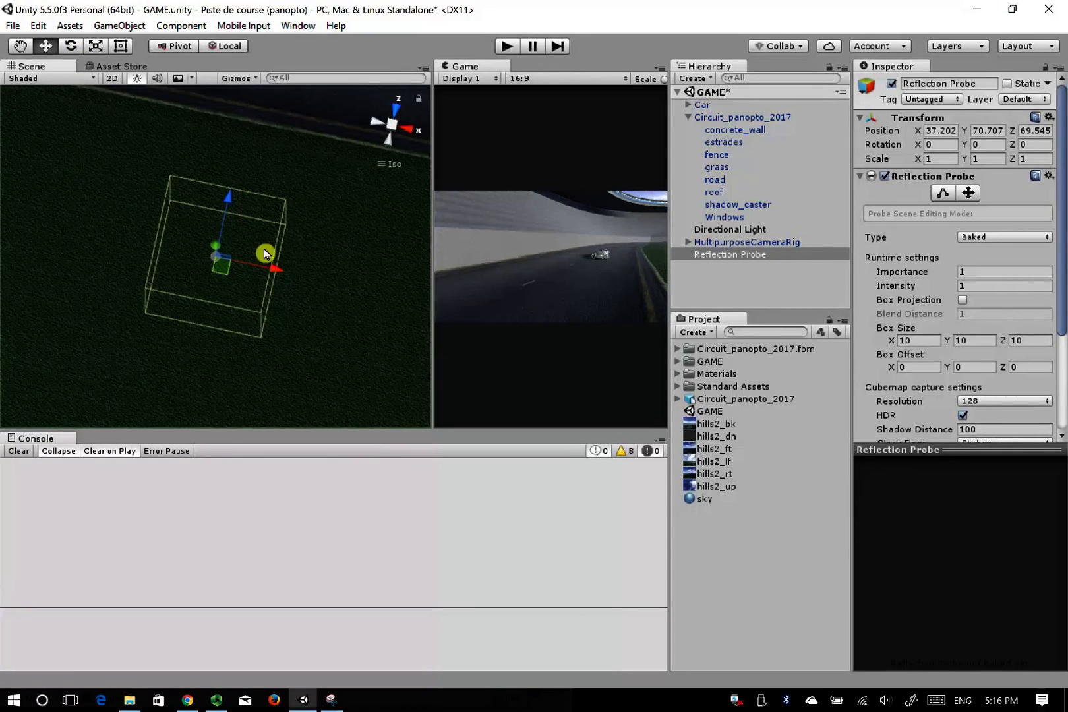
pyautogui.scroll(-10, 214, 261)
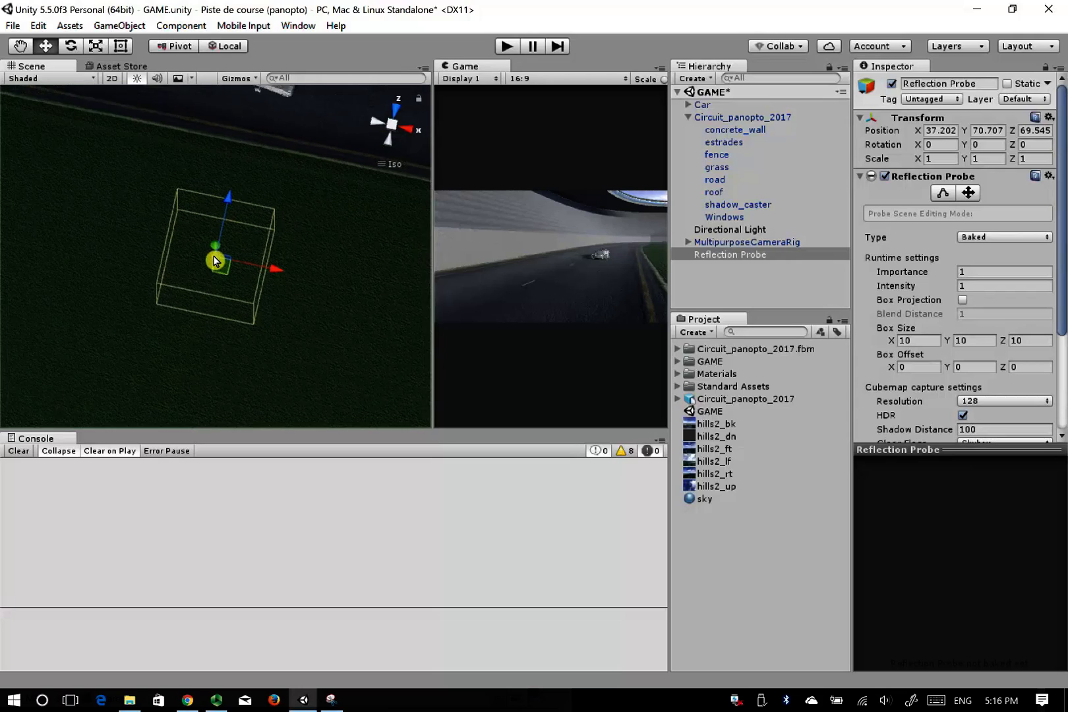
pyautogui.scroll(-5, 214, 258)
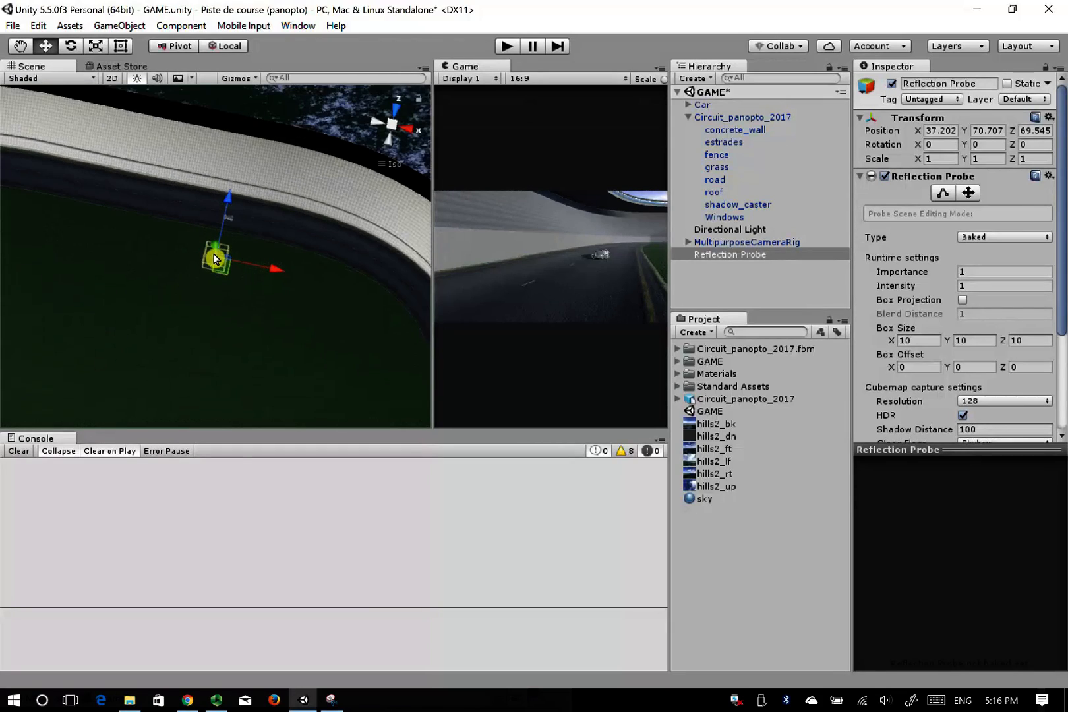
pyautogui.click(374, 124)
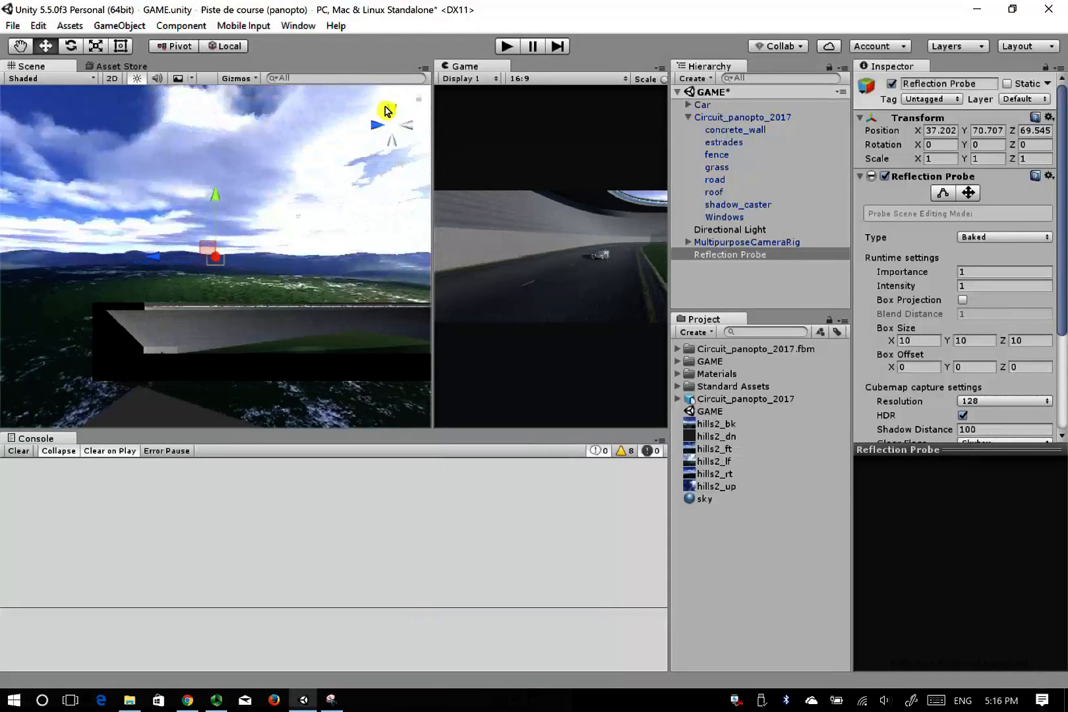
pyautogui.click(386, 111)
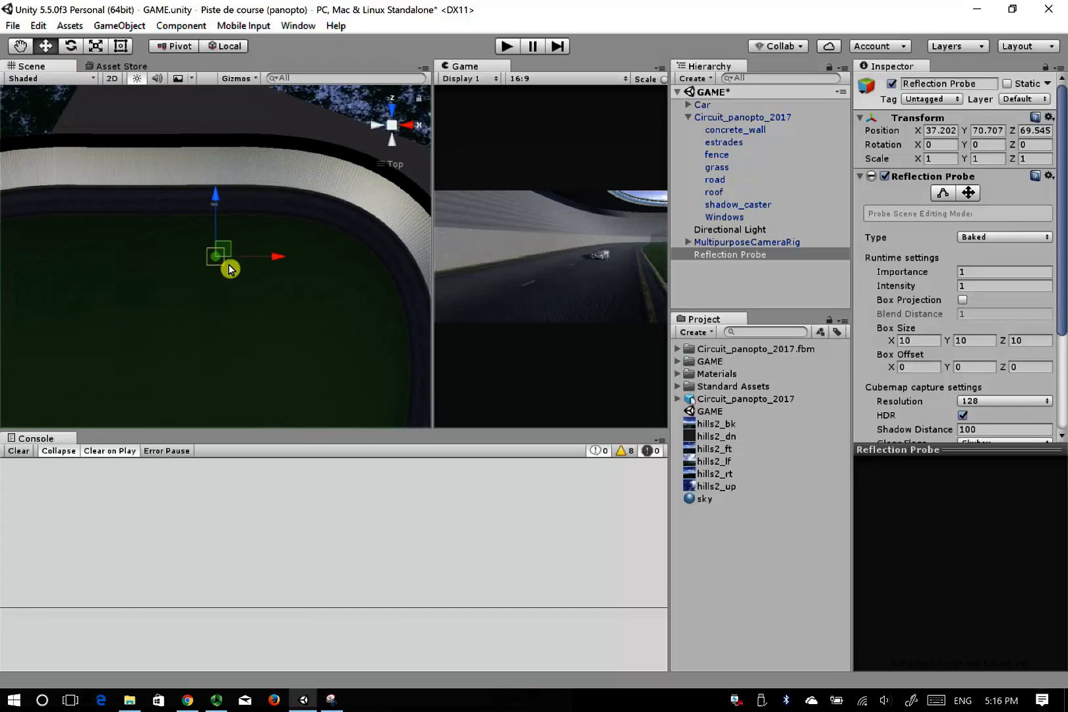
pyautogui.moveTo(232, 253); pyautogui.dragTo(155, 197)
pyautogui.press('f')
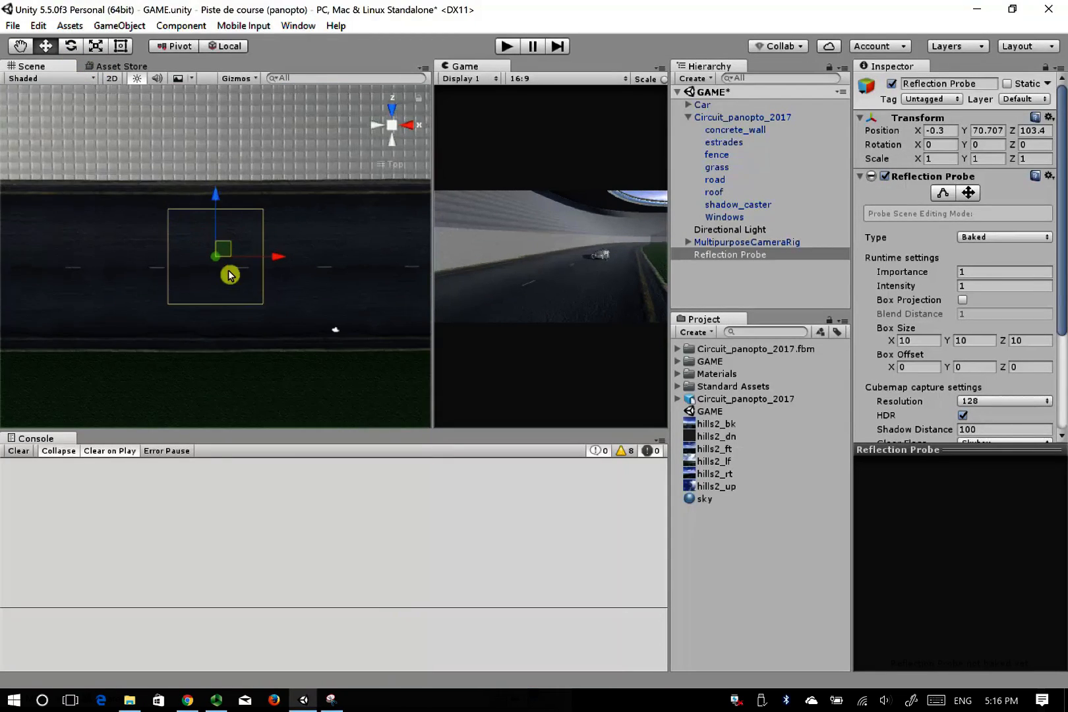
pyautogui.moveTo(244, 246); pyautogui.dragTo(262, 261)
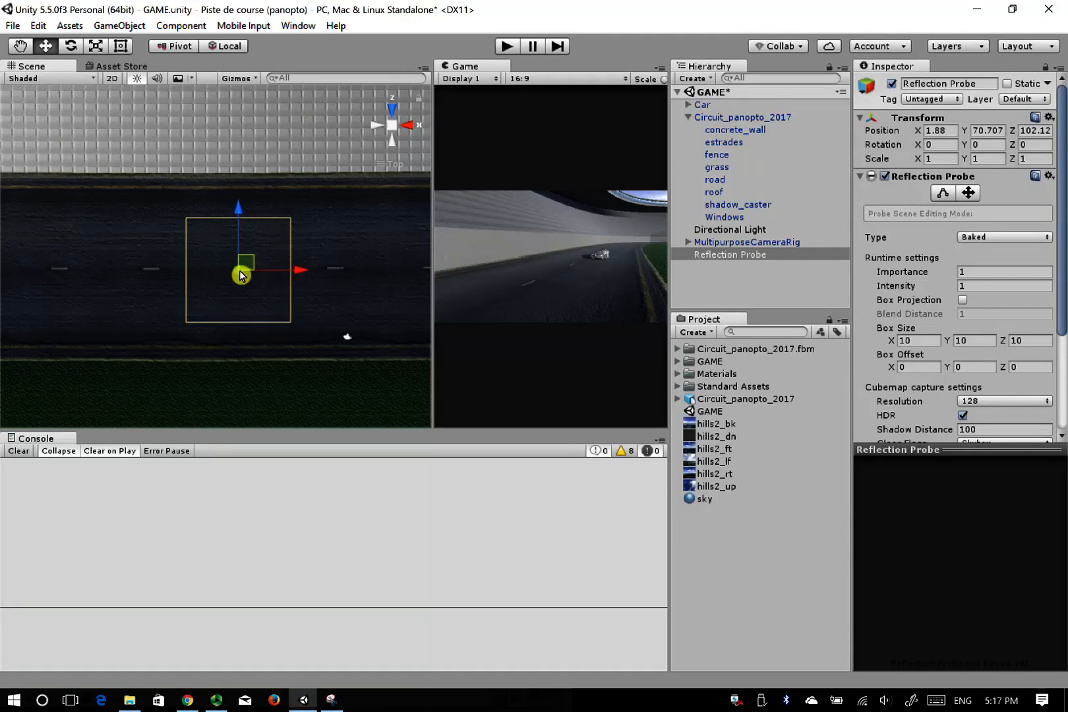
# Check the reflection probe's height above the track against the Y position of MultipurposeCameraRig
pyautogui.keyDown('alt'); pyautogui.moveTo(348, 270); pyautogui.dragTo(273, 261); pyautogui.keyUp('alt')
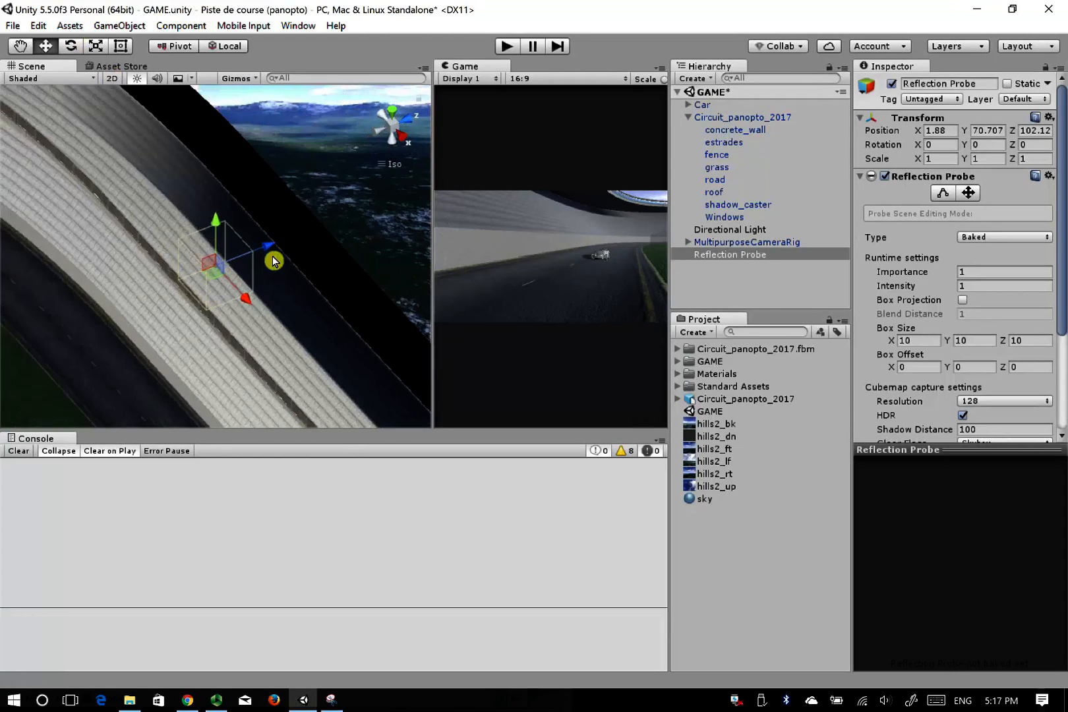
pyautogui.click(376, 139)
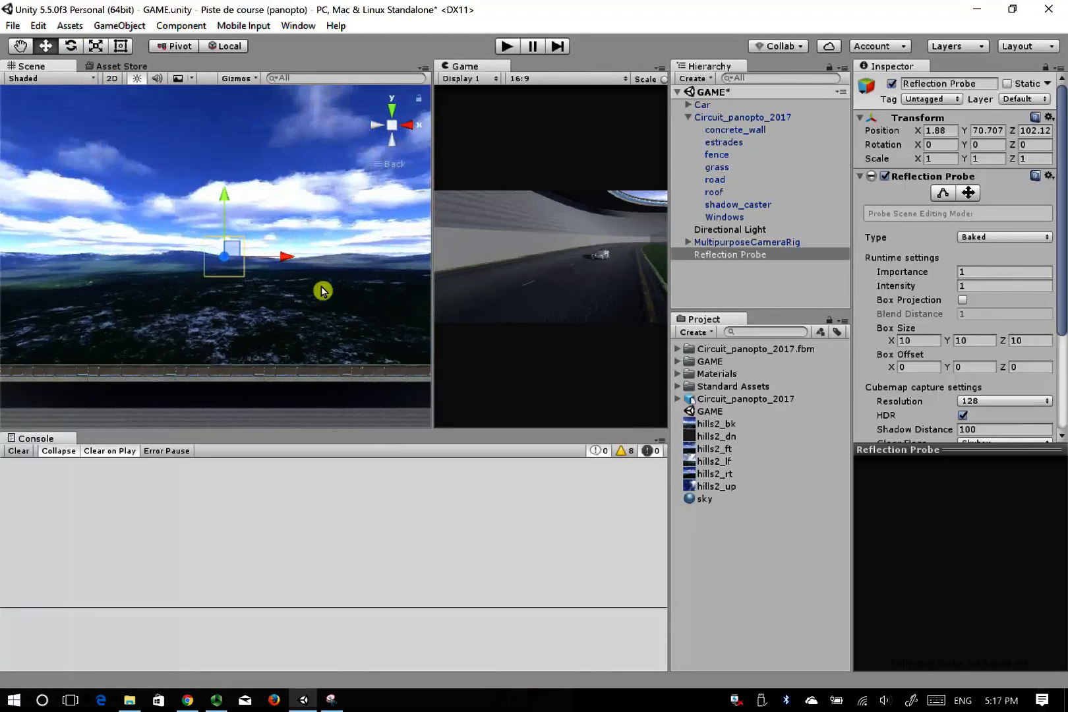
pyautogui.scroll(-10, 285, 314)
pyautogui.scroll(5, 217, 309)
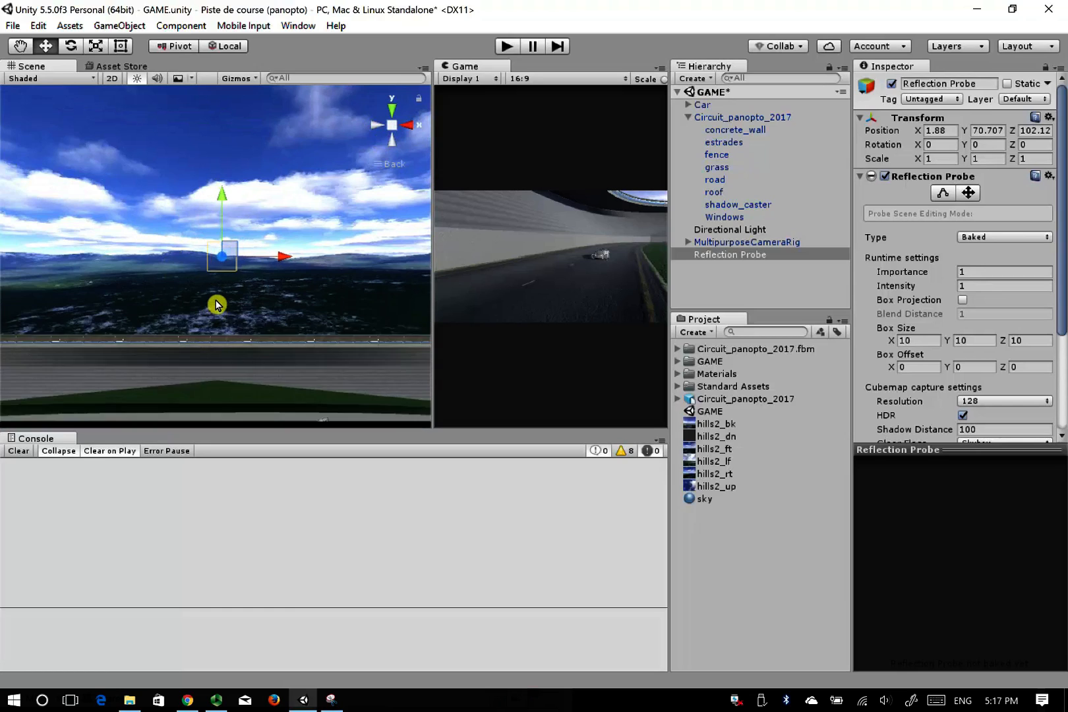
pyautogui.scroll(2, 217, 305)
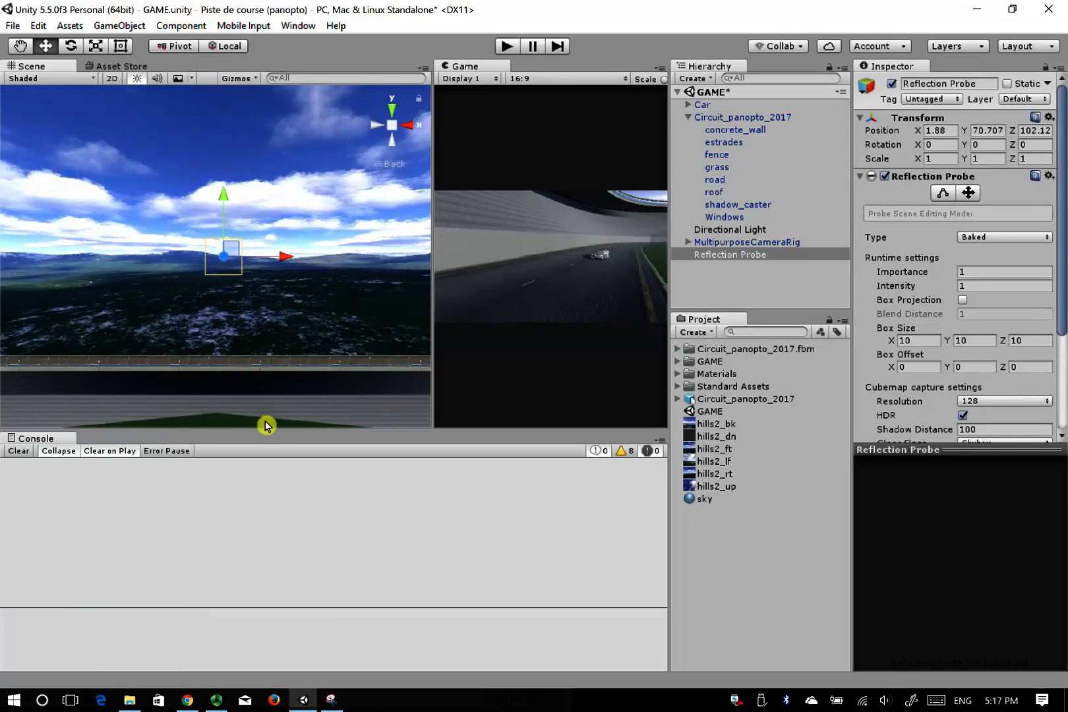
pyautogui.moveTo(294, 393); pyautogui.dragTo(316, 589, button='right')
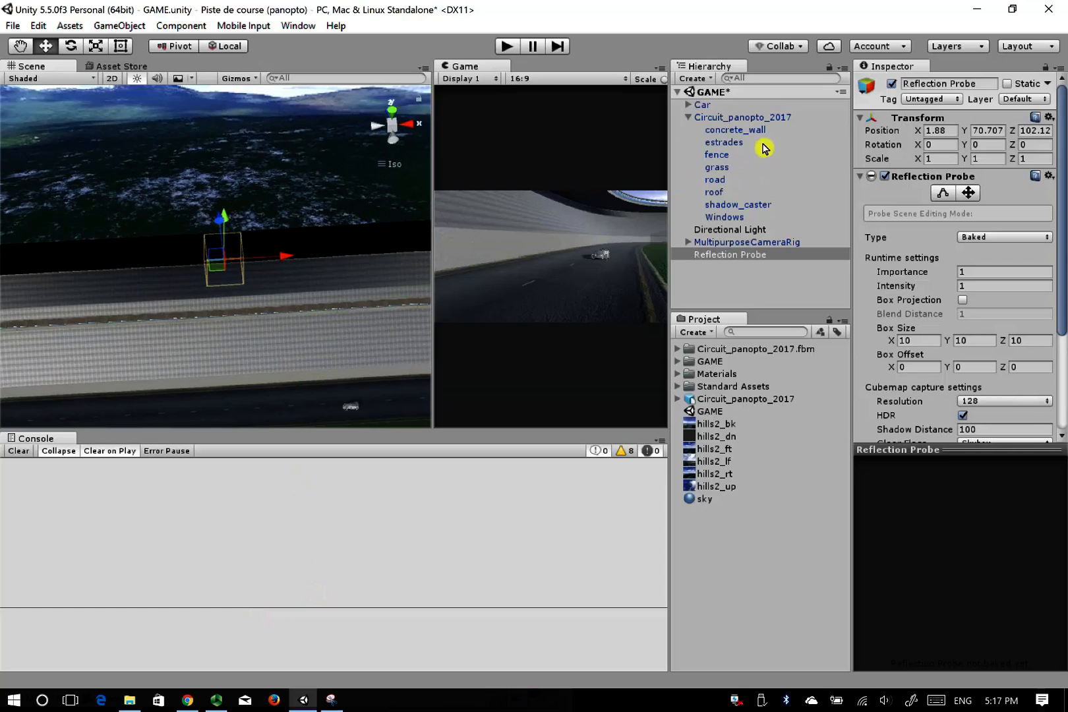
pyautogui.click(724, 242)
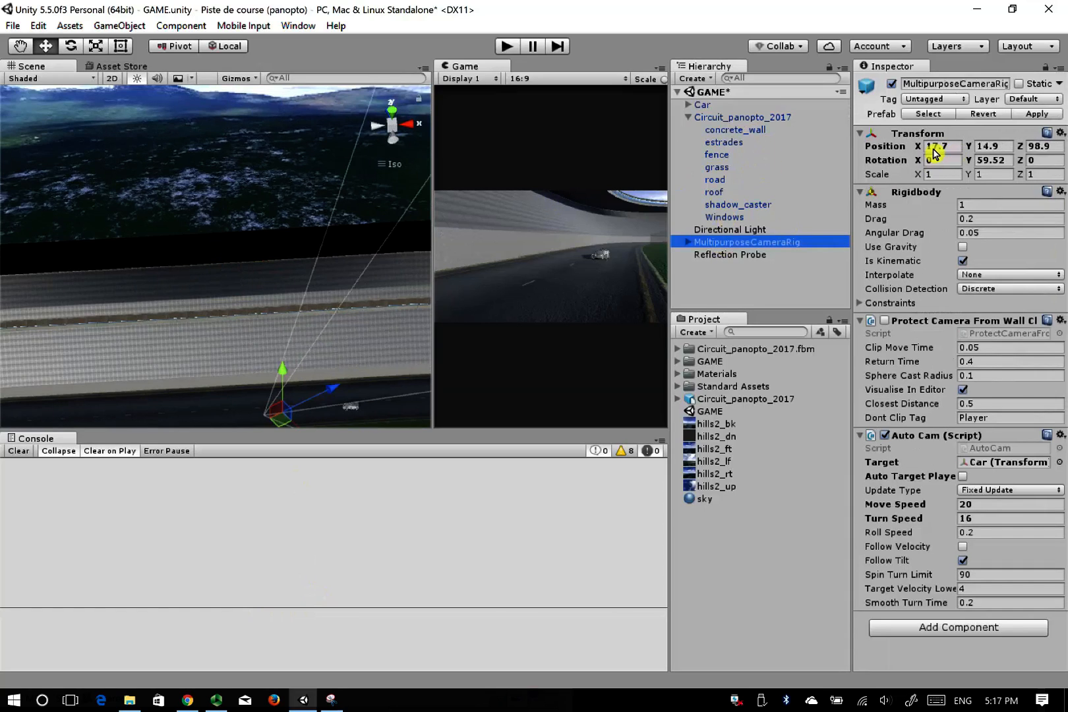
pyautogui.click(1003, 148)
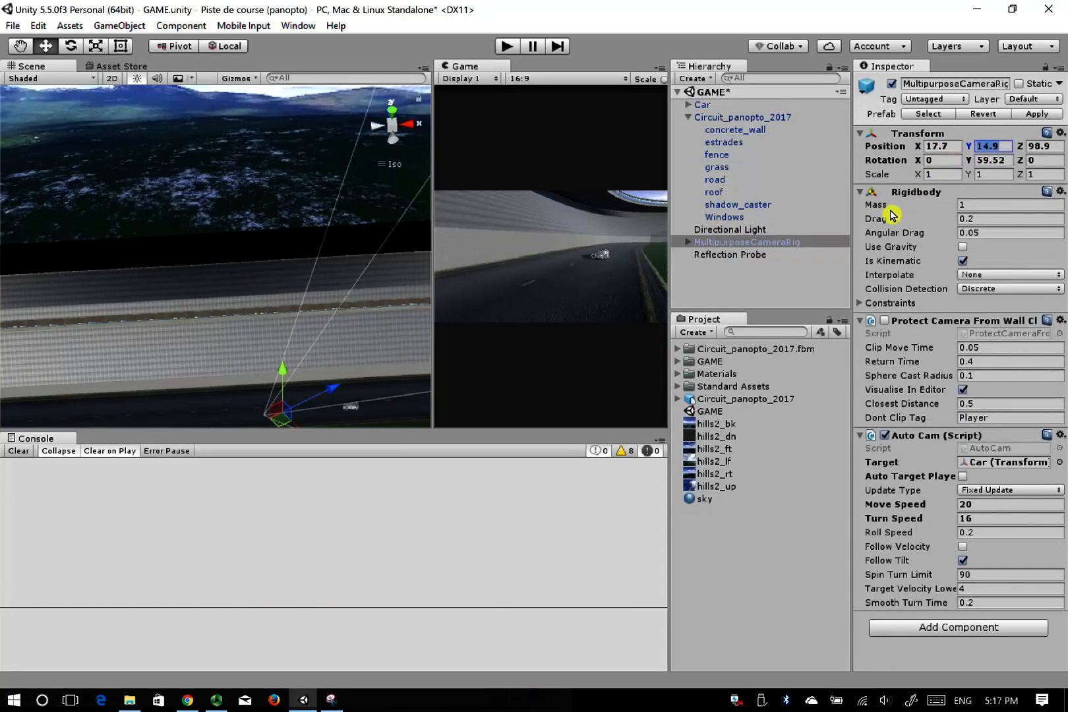
# Run the game and expand MultipurposeCameraRig down to its MainCamera, inspecting the transforms of the rig and its Pivot
pyautogui.click(506, 46)
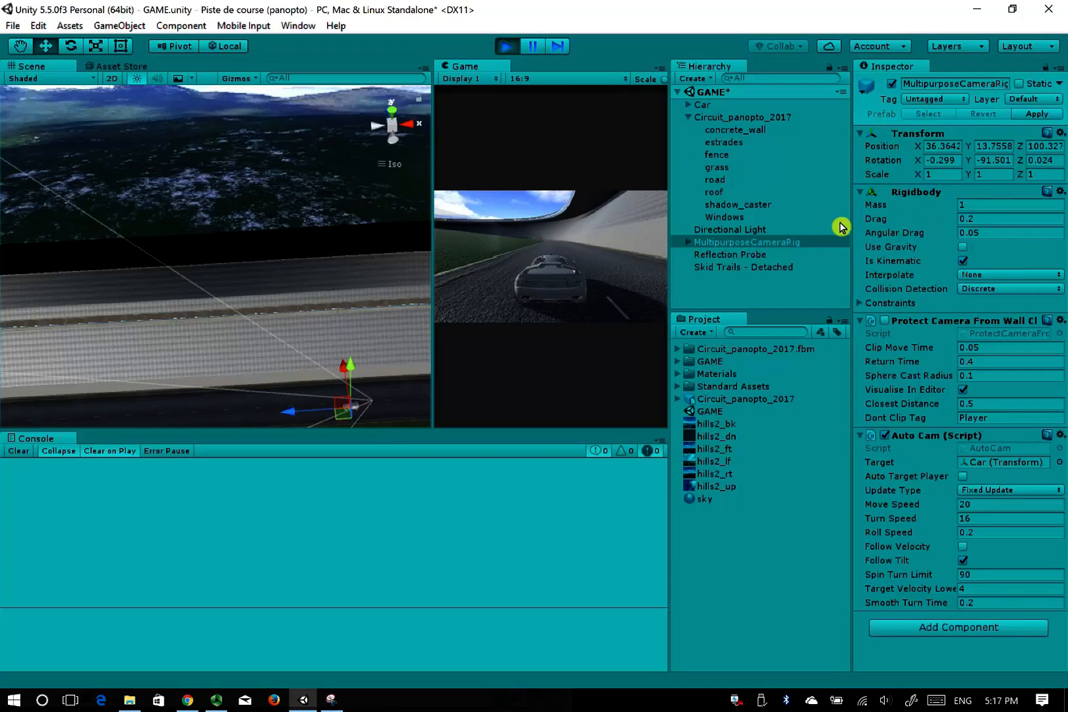
pyautogui.click(699, 242)
pyautogui.click(688, 242)
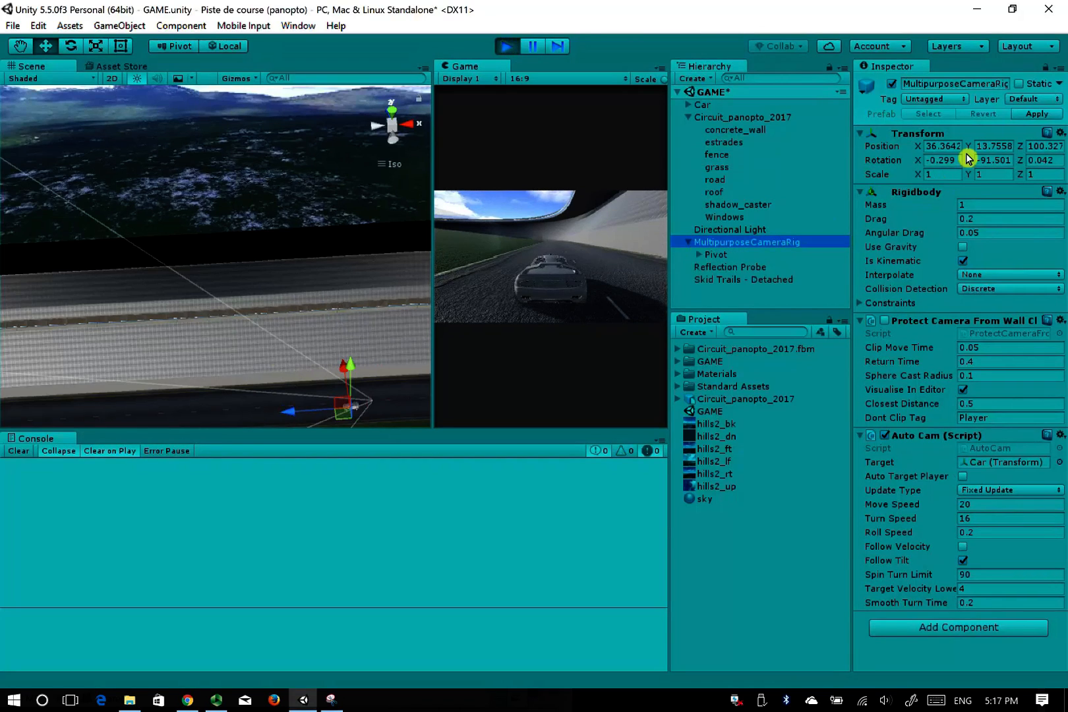
pyautogui.click(718, 254)
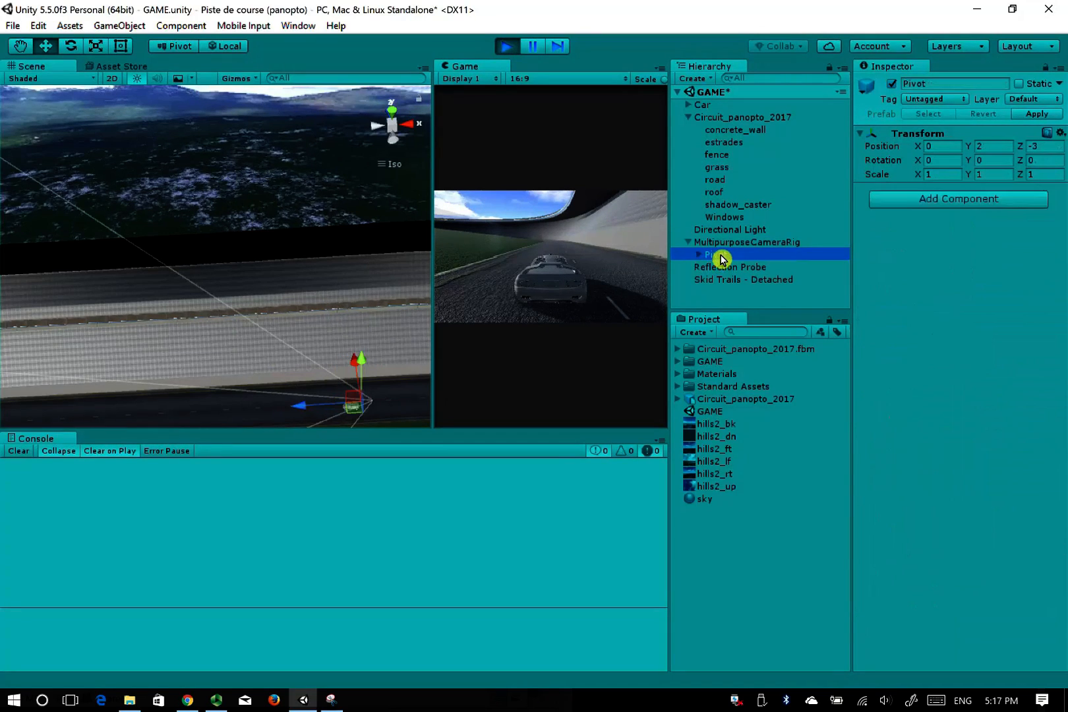
pyautogui.click(719, 267)
pyautogui.click(700, 256)
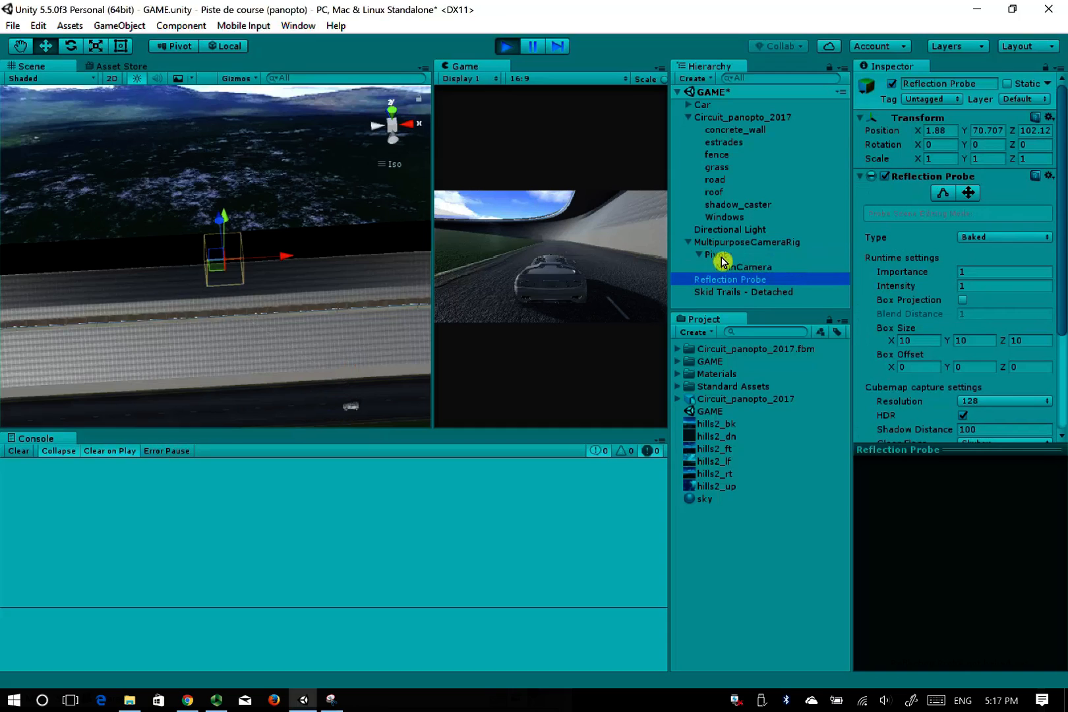
pyautogui.click(727, 266)
pyautogui.click(722, 254)
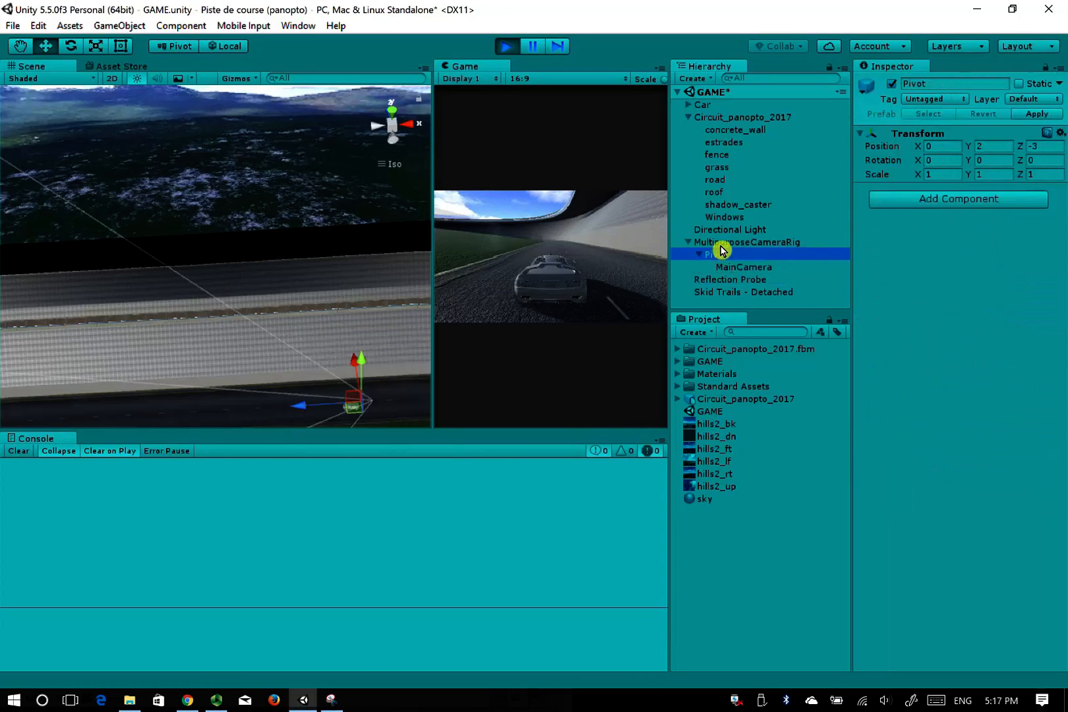
# Frame the camera rig's Pivot in the scene and examine its placement relative to the car from the back view
pyautogui.click(723, 243)
pyautogui.click(720, 255)
pyautogui.press('f')
pyautogui.click(395, 143)
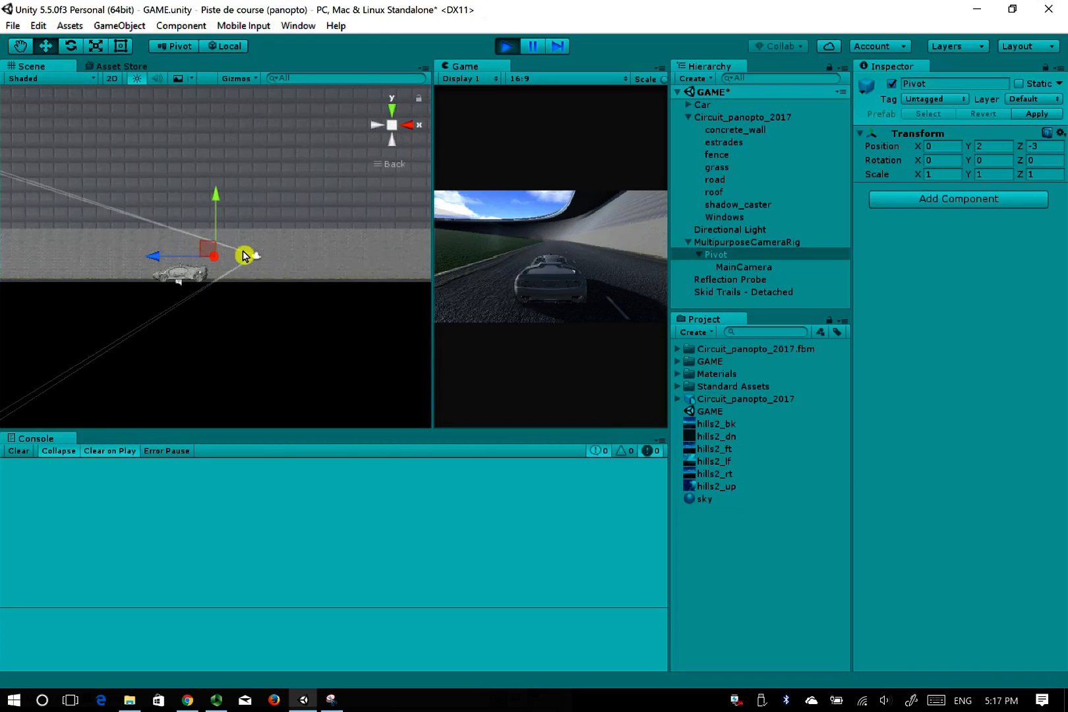
# Stop the game, frame the reflection probe and lower it toward the track to about Y 18.5
pyautogui.click(508, 48)
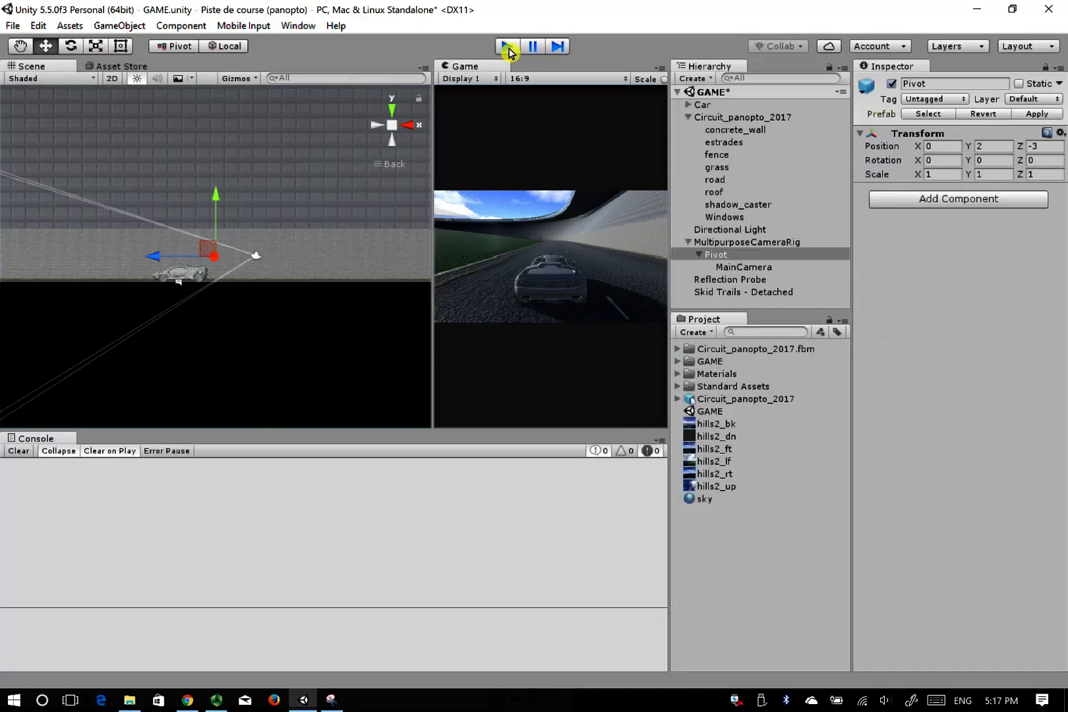
pyautogui.click(732, 280)
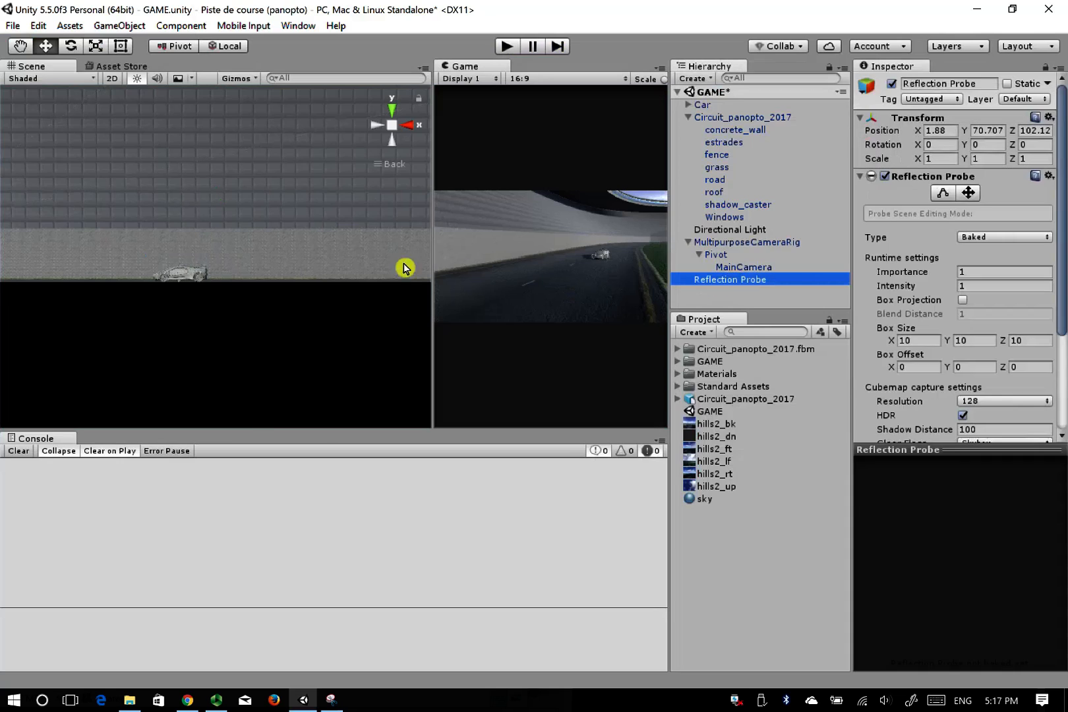
pyautogui.press('f')
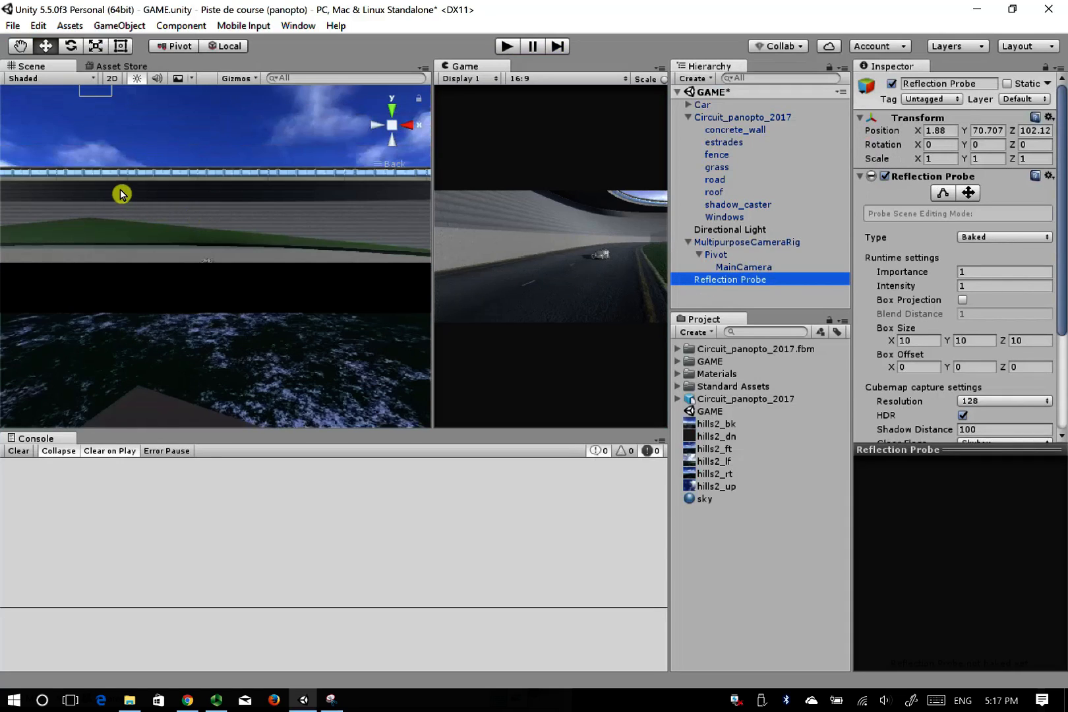
pyautogui.moveTo(137, 104); pyautogui.dragTo(91, 266)
pyautogui.scroll(2, 91, 267)
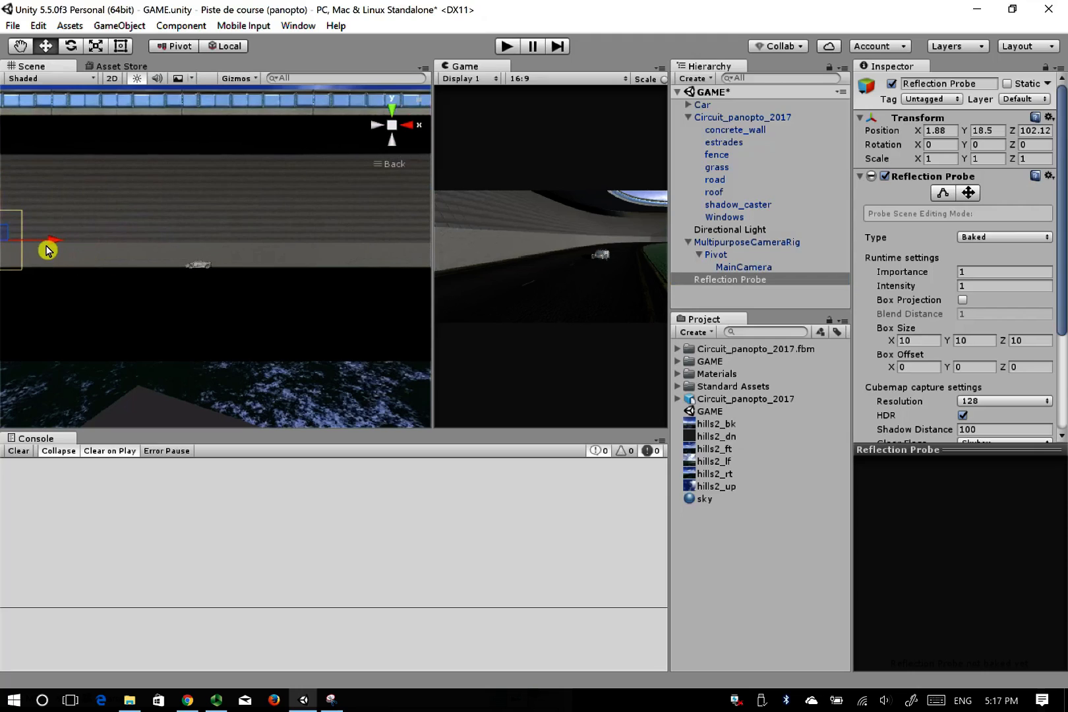
# Lower the reflection probe in the back view to Y 16, near the car camera's height
pyautogui.moveTo(82, 286); pyautogui.dragTo(309, 225, button='right')
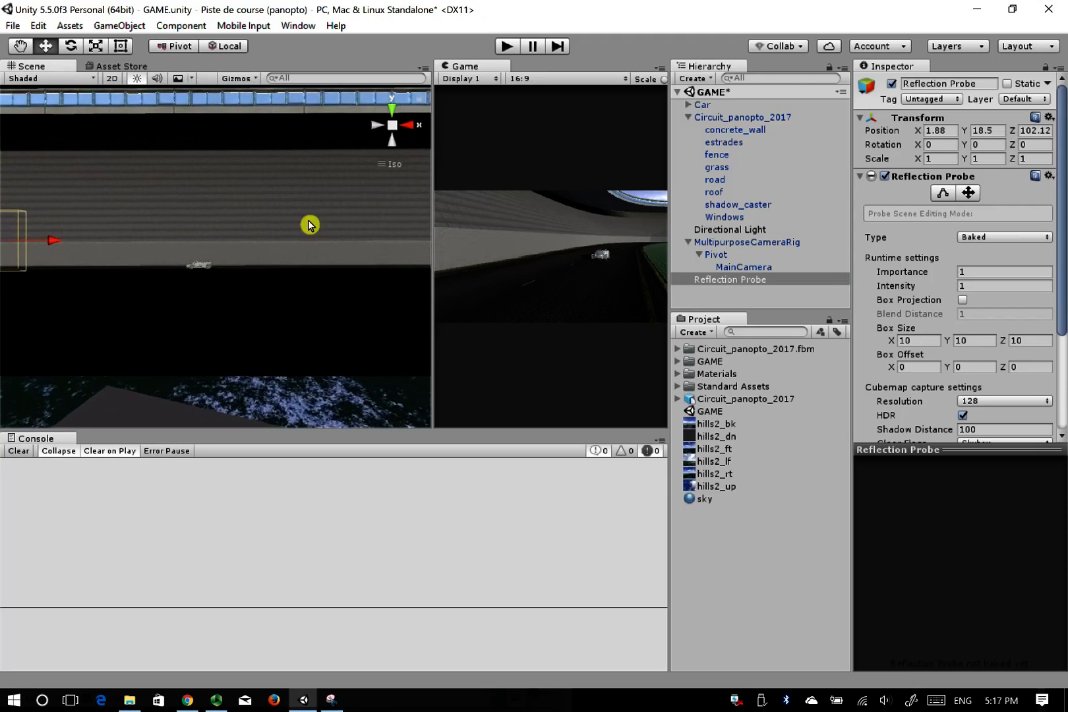
pyautogui.click(20, 45)
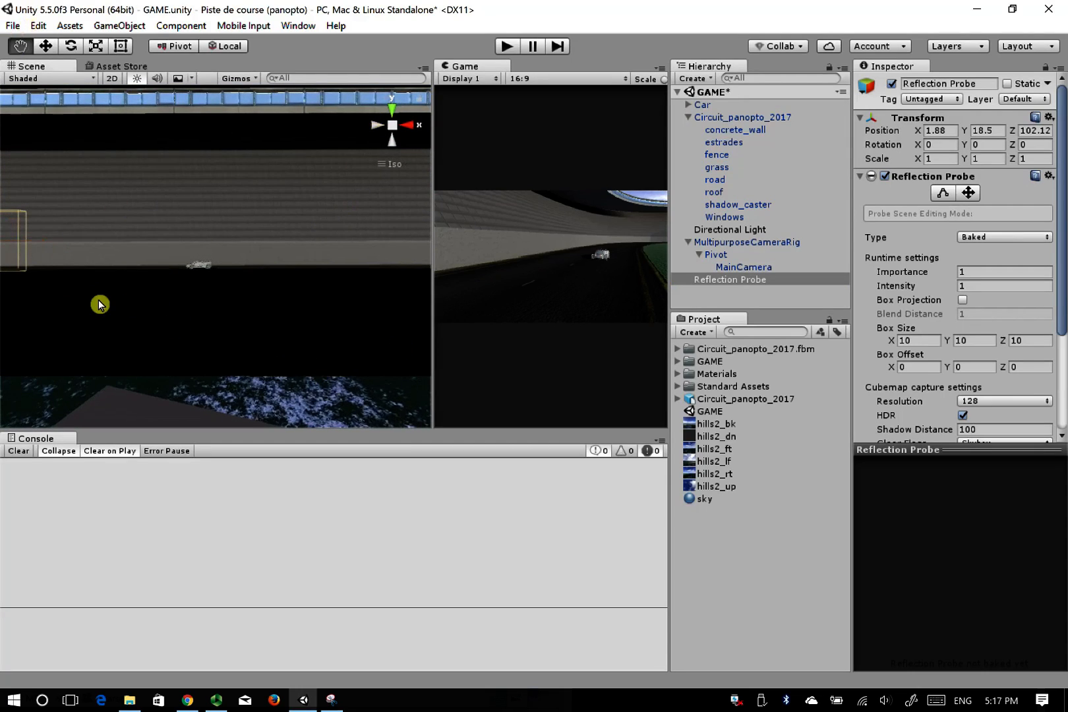
pyautogui.moveTo(100, 302); pyautogui.dragTo(251, 319)
pyautogui.click(376, 125)
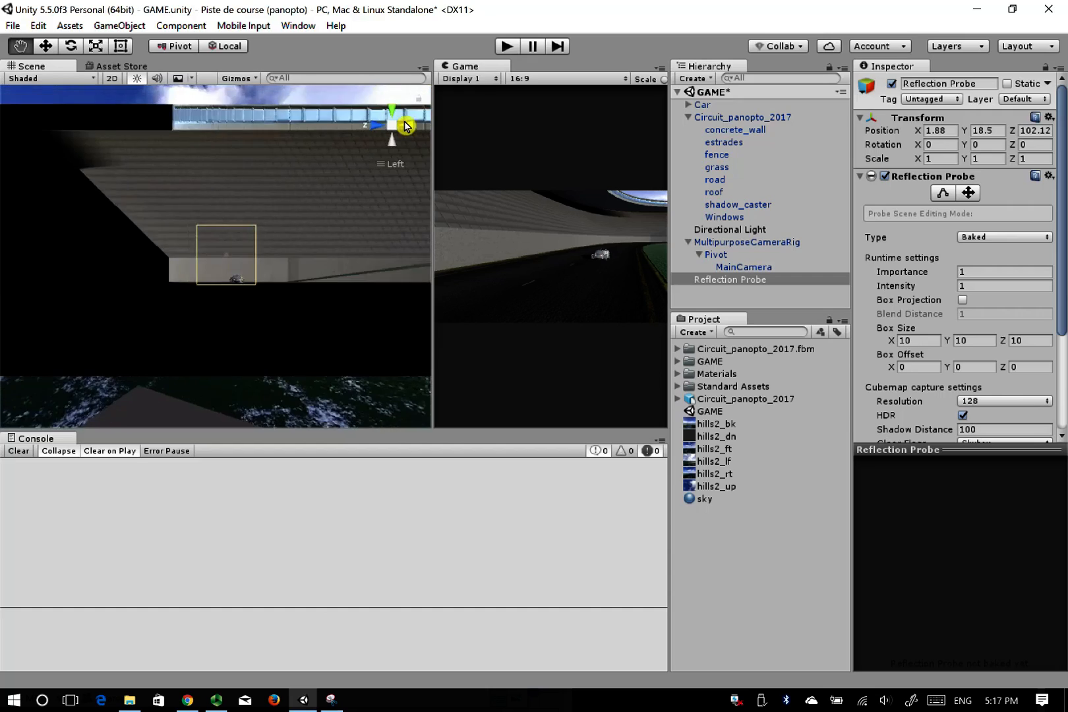
pyautogui.click(46, 46)
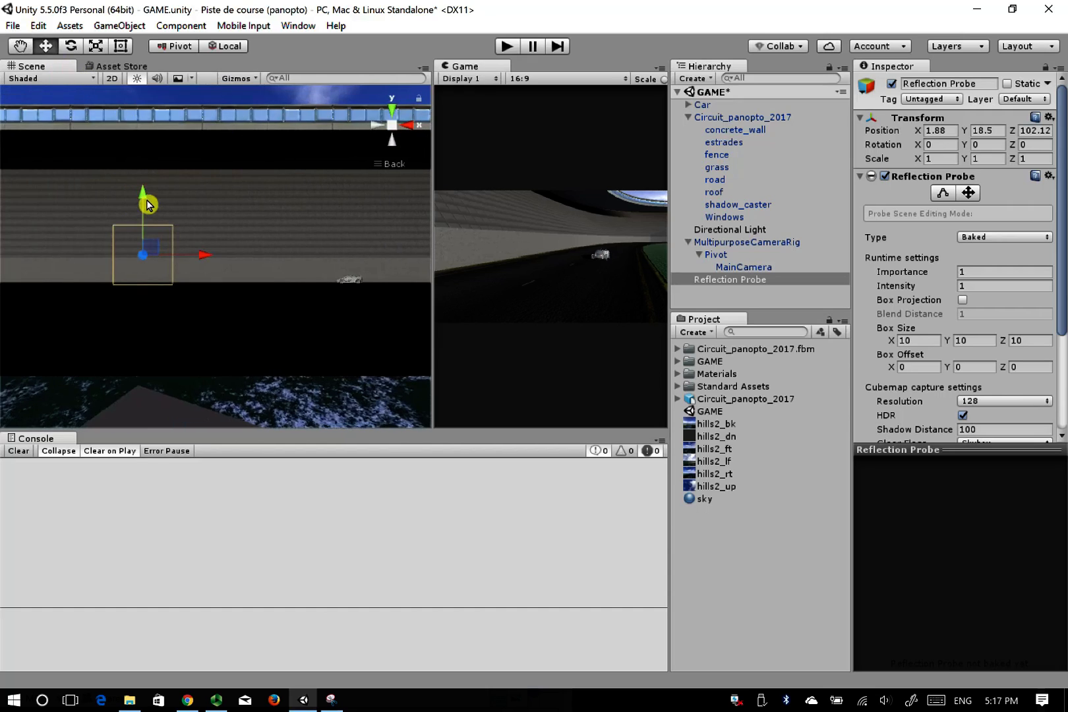
pyautogui.moveTo(147, 198); pyautogui.dragTo(147, 214)
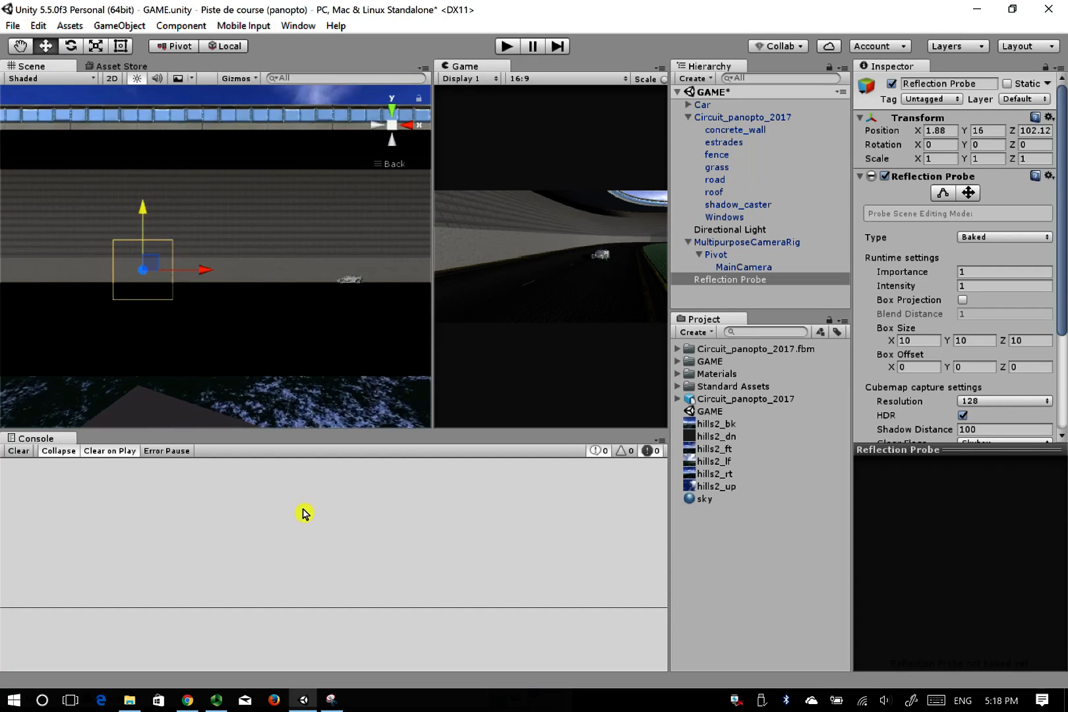
# Widen the reflection probe's box over the circuit's straight section, with a box size of X 311.66 and Z 56.37
pyautogui.keyDown('alt'); pyautogui.moveTo(160, 365); pyautogui.dragTo(245, 314); pyautogui.keyUp('alt')
pyautogui.click(391, 119)
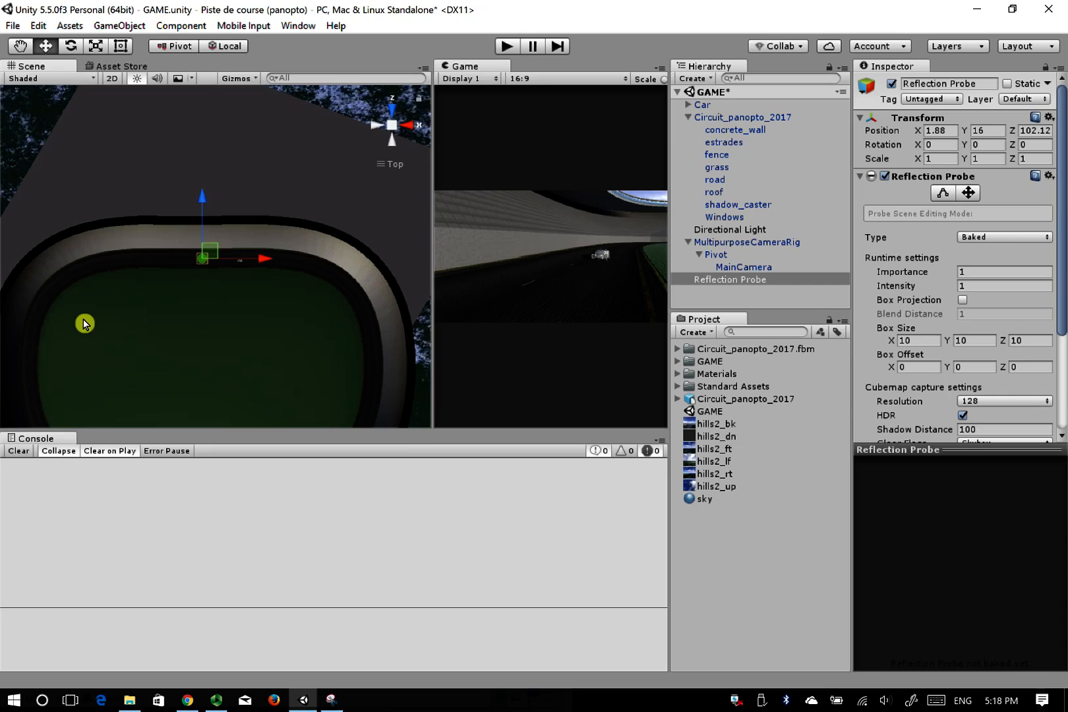
pyautogui.click(21, 48)
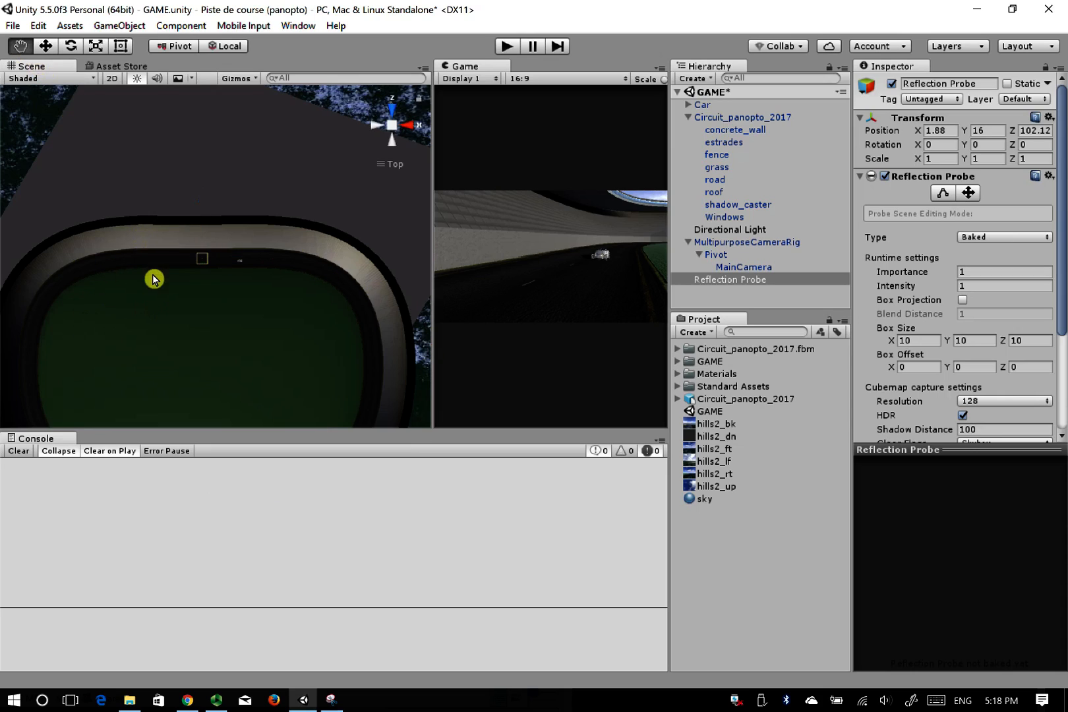
pyautogui.moveTo(151, 279); pyautogui.dragTo(162, 183)
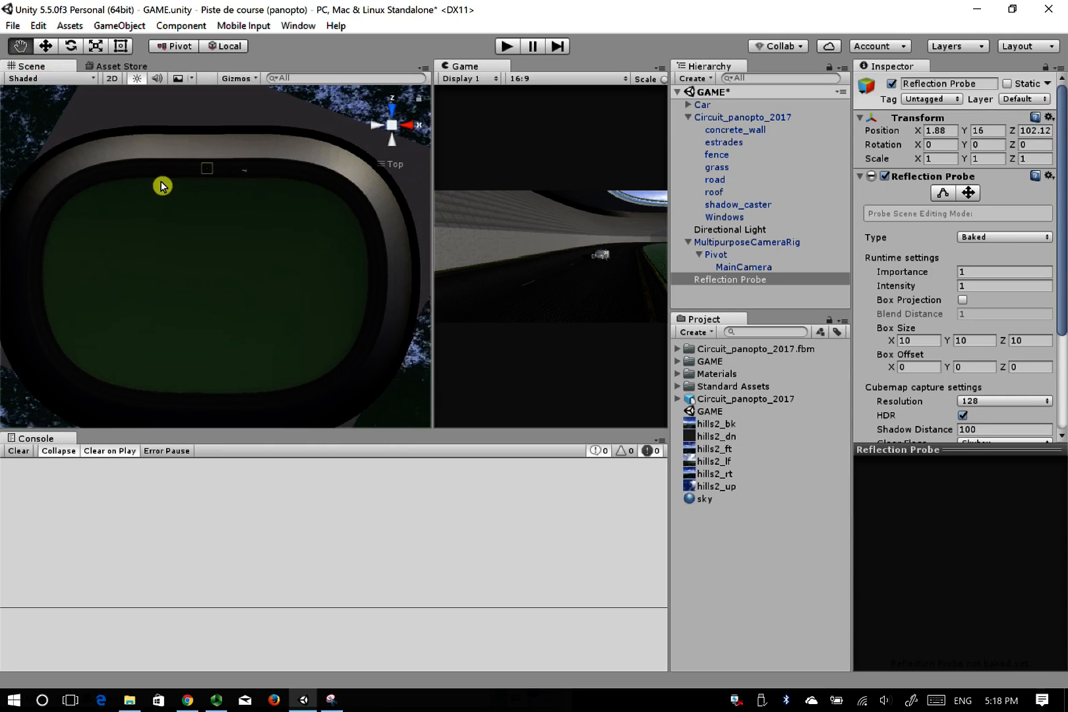
pyautogui.click(46, 48)
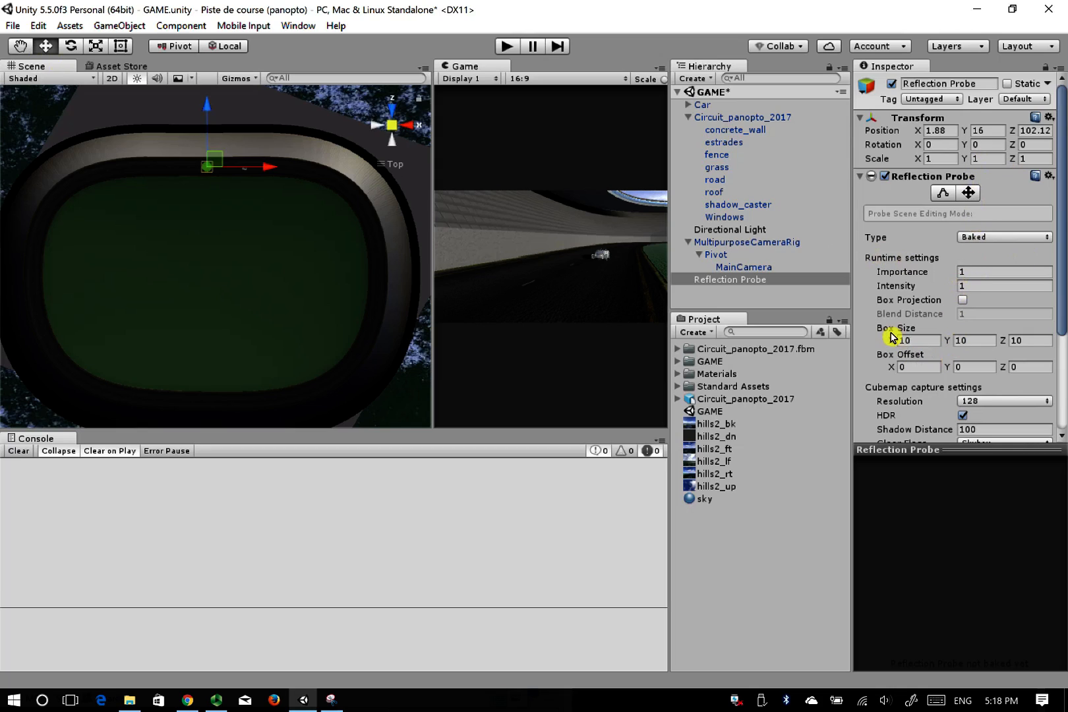
pyautogui.moveTo(890, 342); pyautogui.dragTo(687, 126)
pyautogui.moveTo(61, 220); pyautogui.dragTo(211, 244)
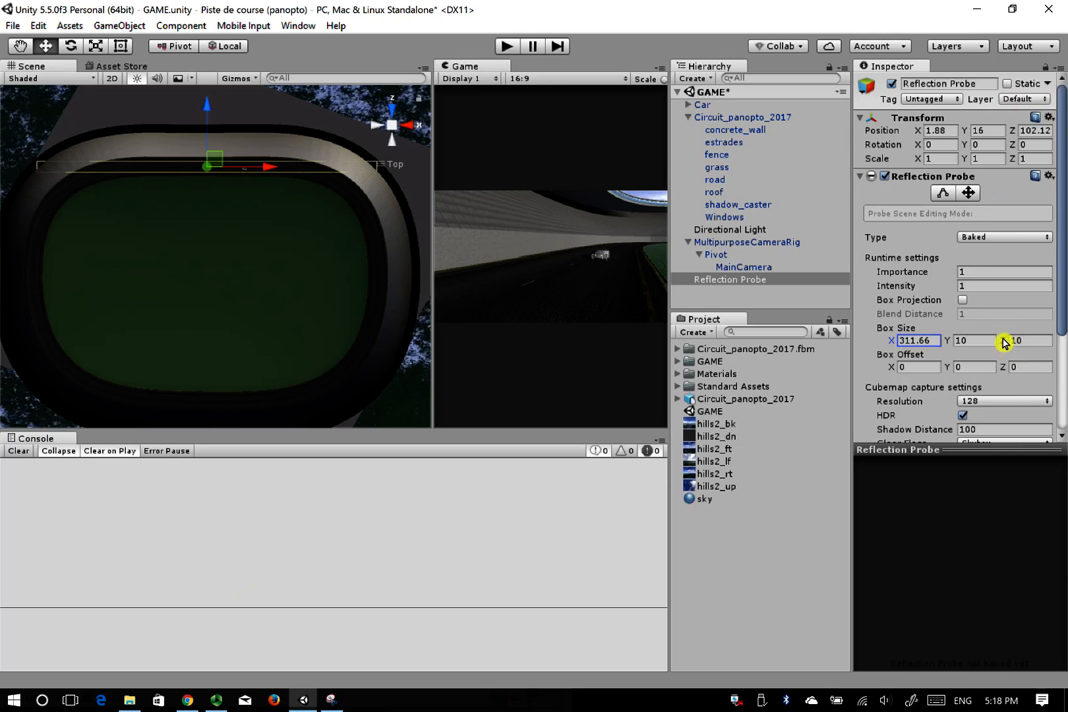
pyautogui.moveTo(1003, 343); pyautogui.dragTo(341, 342)
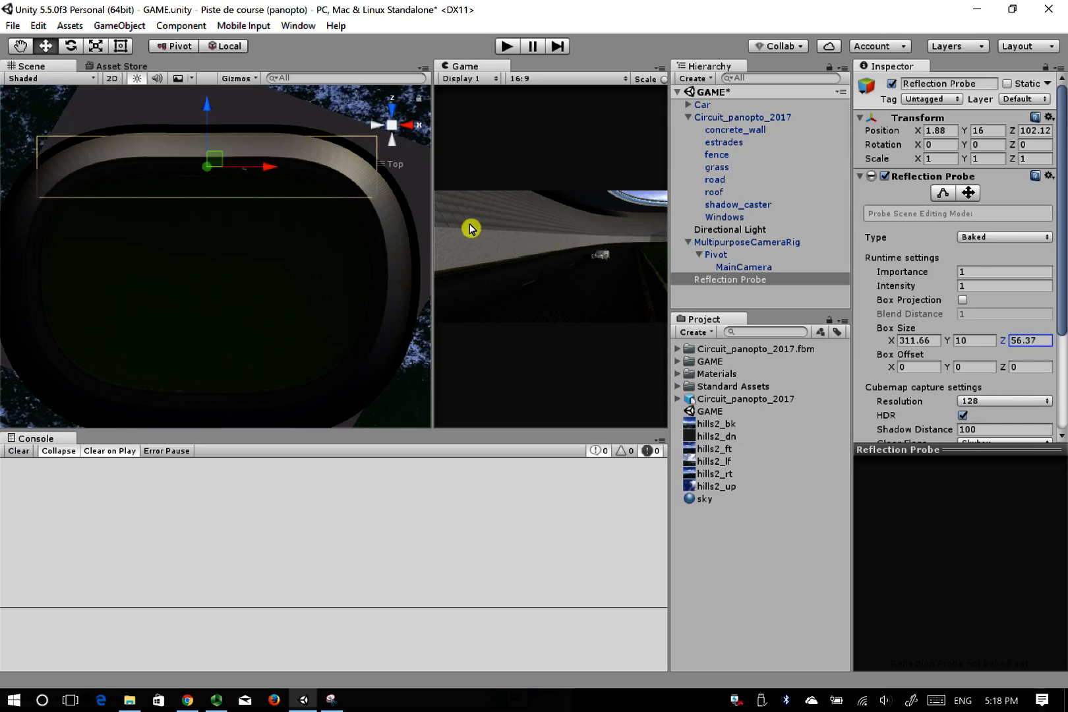
# Increase the reflection probe's box size in Y to 38.71 while checking it from the back view
pyautogui.click(392, 141)
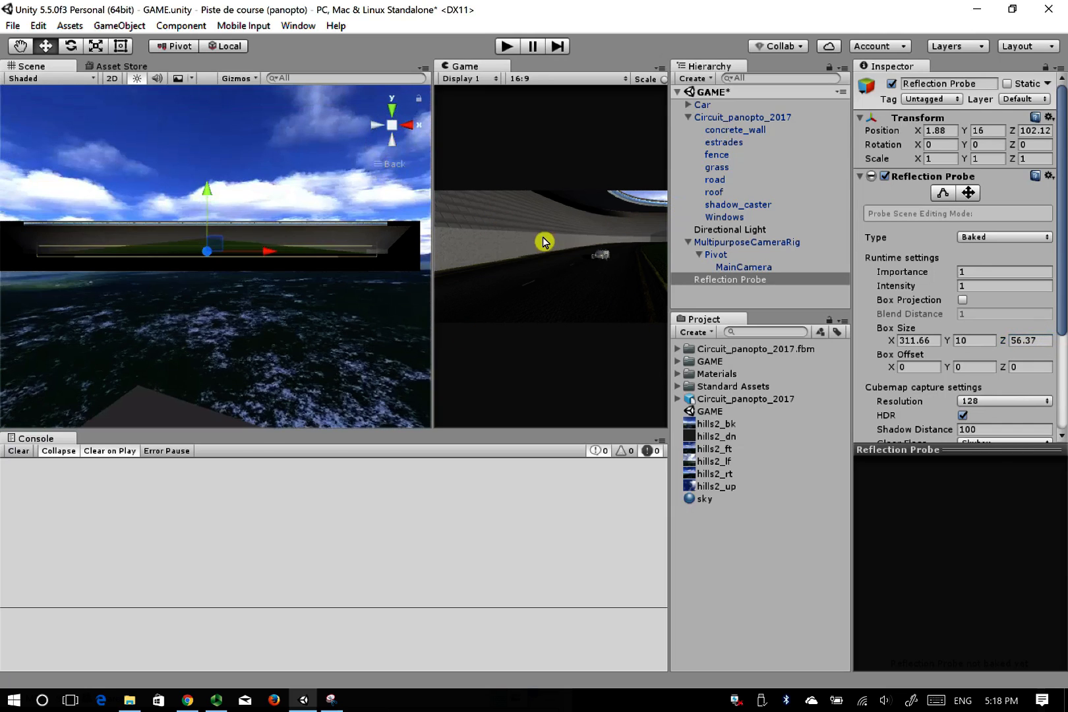
pyautogui.moveTo(958, 347); pyautogui.dragTo(138, 333)
pyautogui.scroll(8, 244, 299)
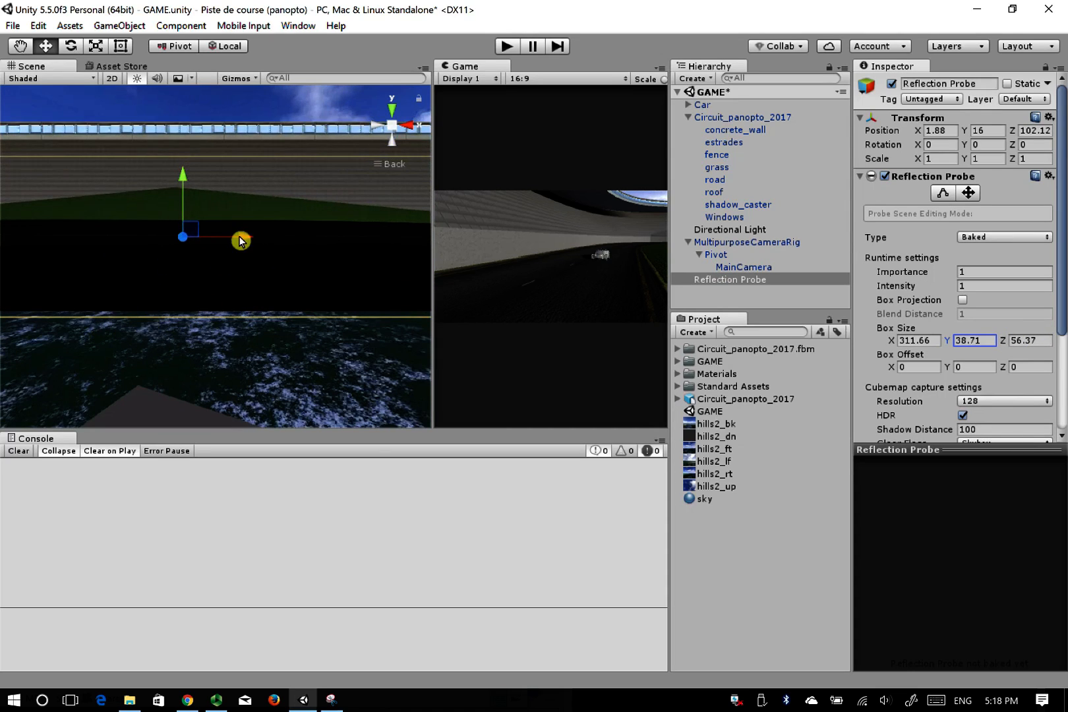
# Select the shadow_caster mesh around the circuit and create a new layer named shadowCaster as User Layer 8
pyautogui.keyDown('alt'); pyautogui.moveTo(241, 241); pyautogui.dragTo(193, 227); pyautogui.keyUp('alt')
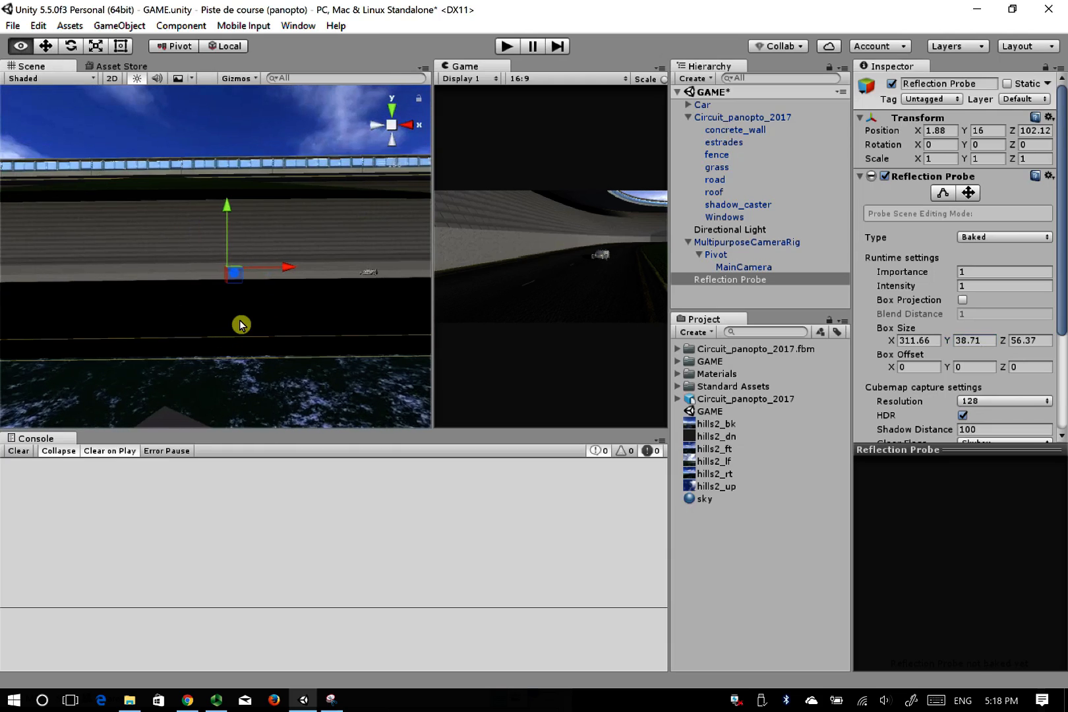
pyautogui.keyDown('alt'); pyautogui.moveTo(239, 322); pyautogui.dragTo(369, 185); pyautogui.keyUp('alt')
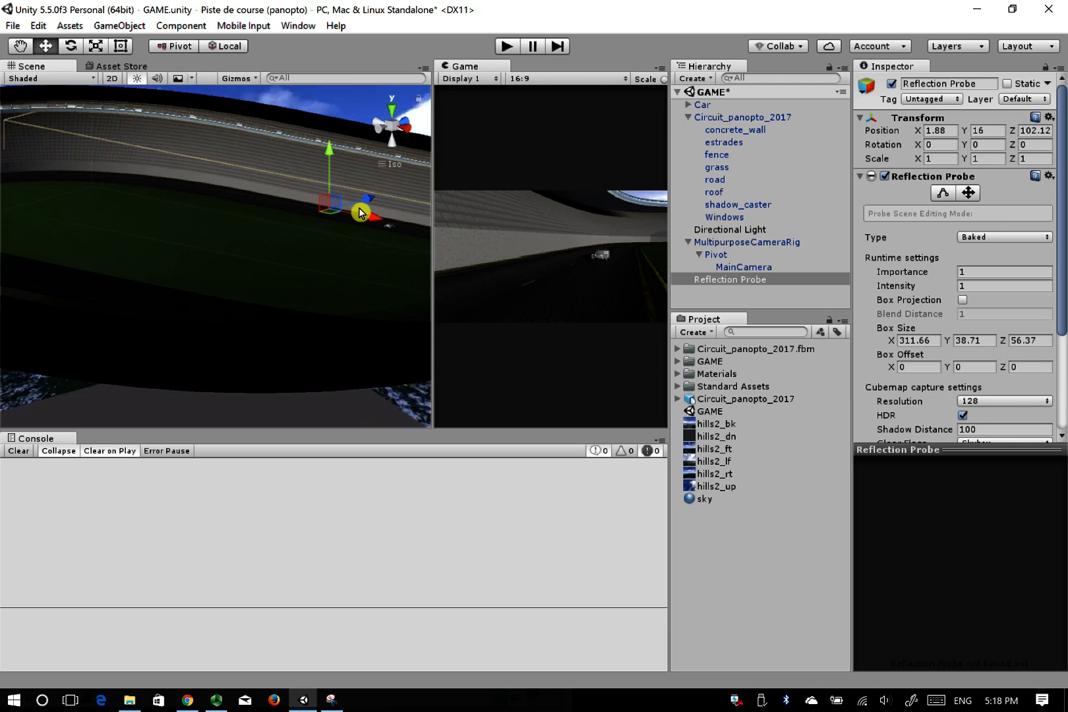
pyautogui.press('f')
pyautogui.scroll(10, 229, 217)
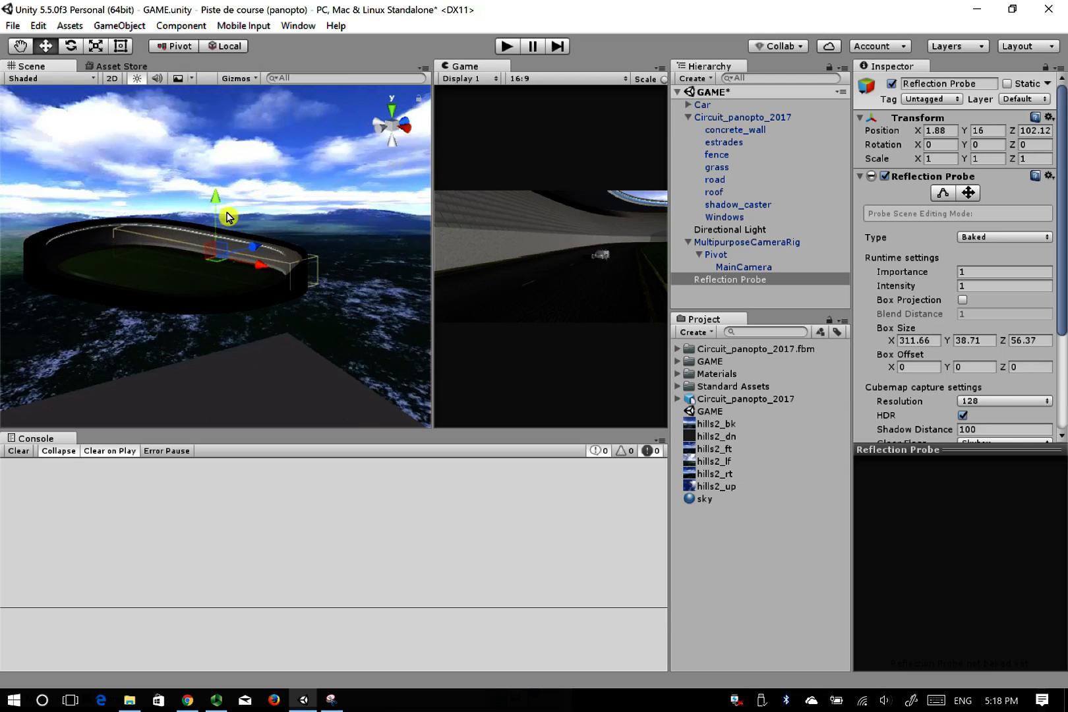
pyautogui.scroll(5, 227, 217)
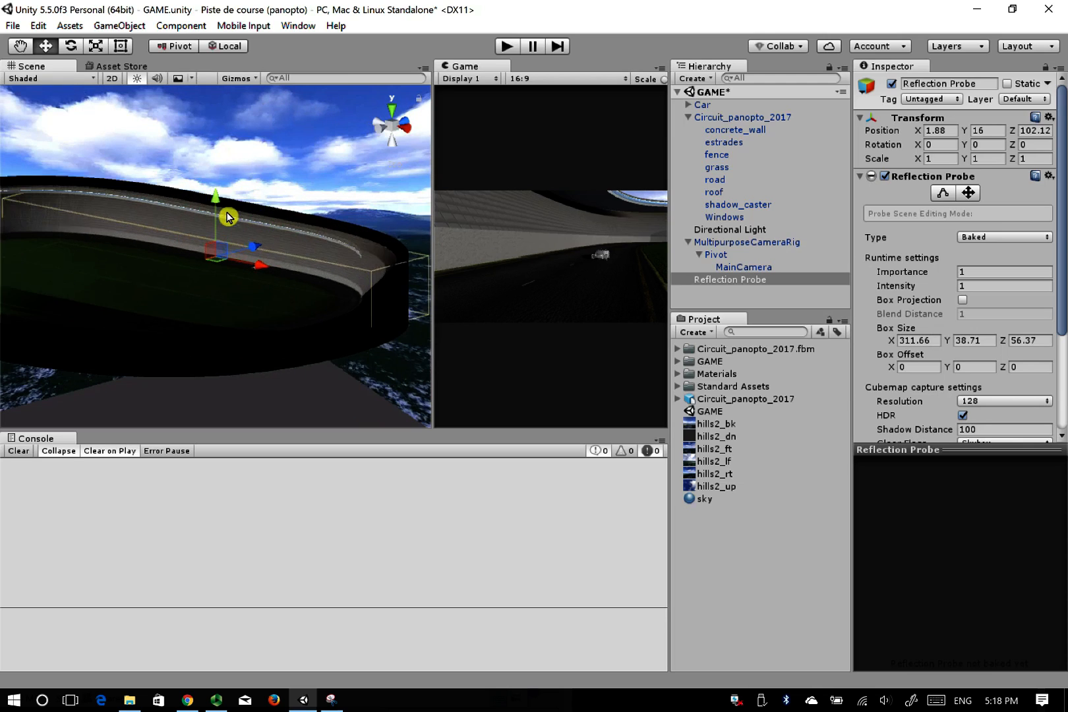
pyautogui.click(287, 199)
pyautogui.click(288, 200)
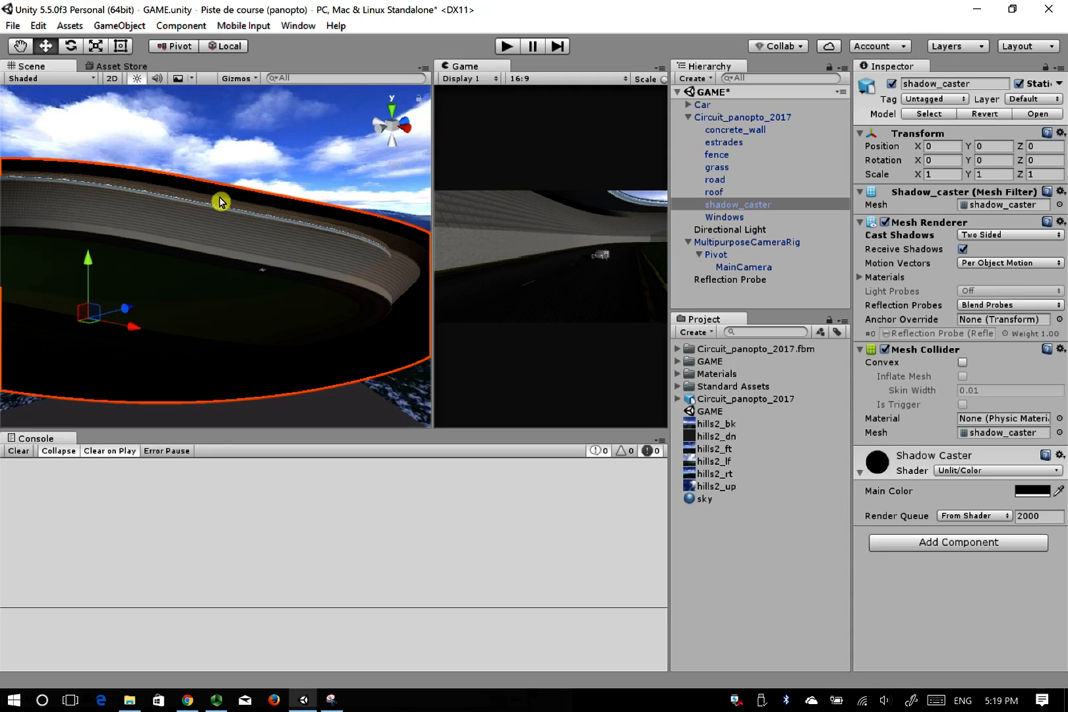
pyautogui.click(985, 105)
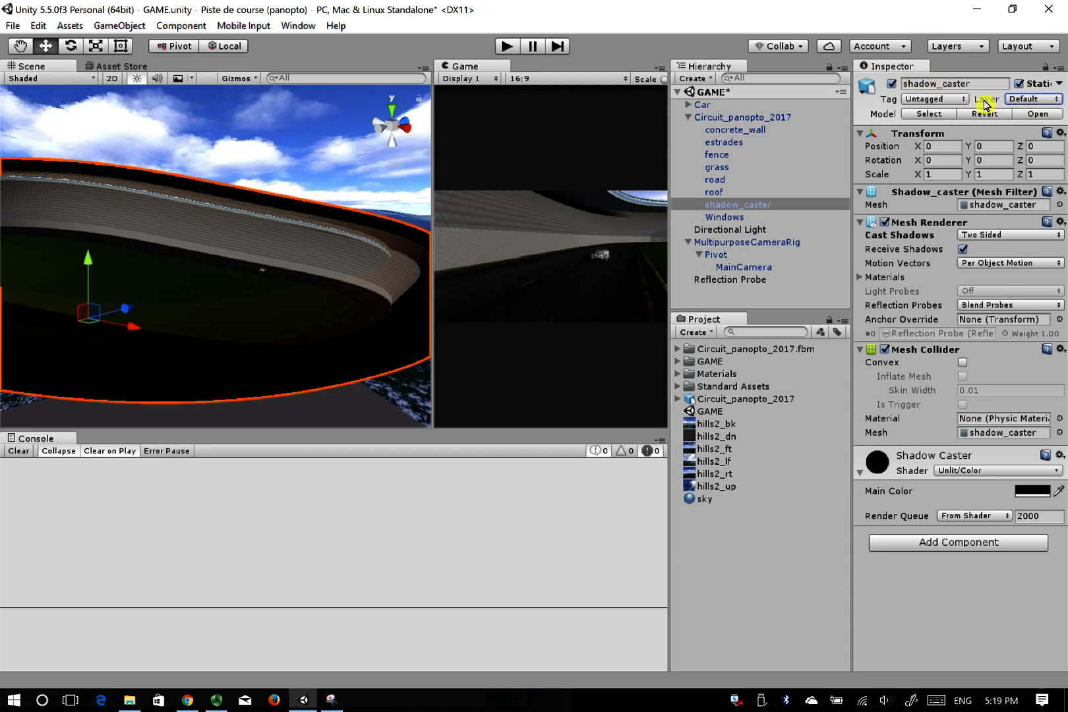
pyautogui.click(1045, 100)
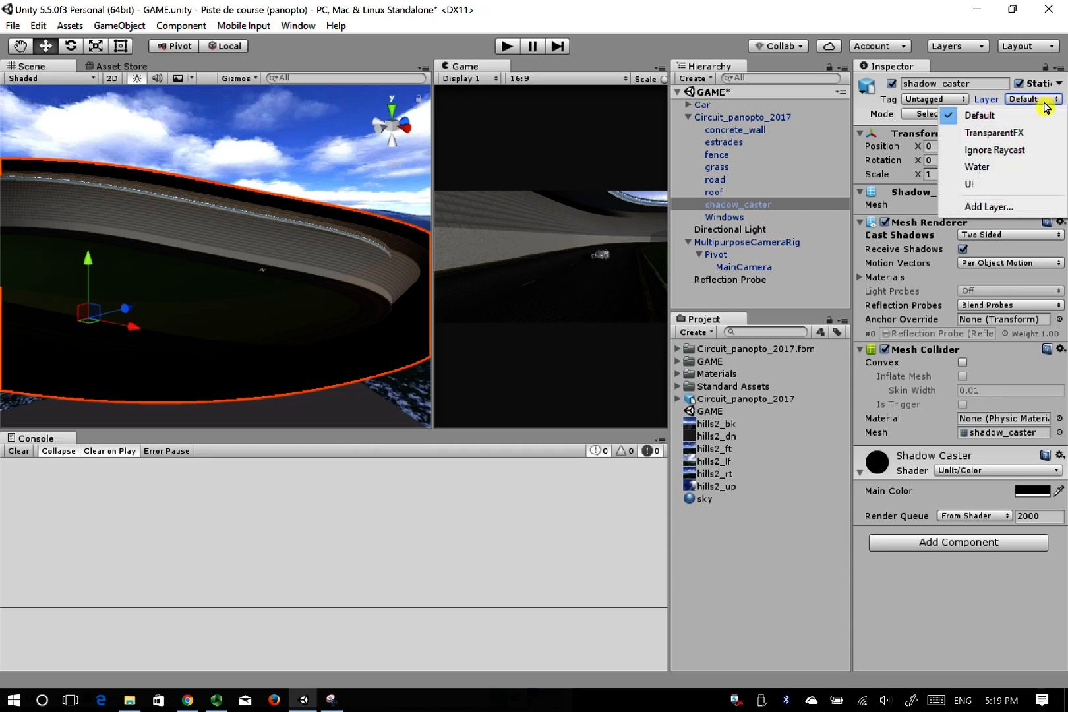
pyautogui.click(1005, 209)
pyautogui.click(982, 280)
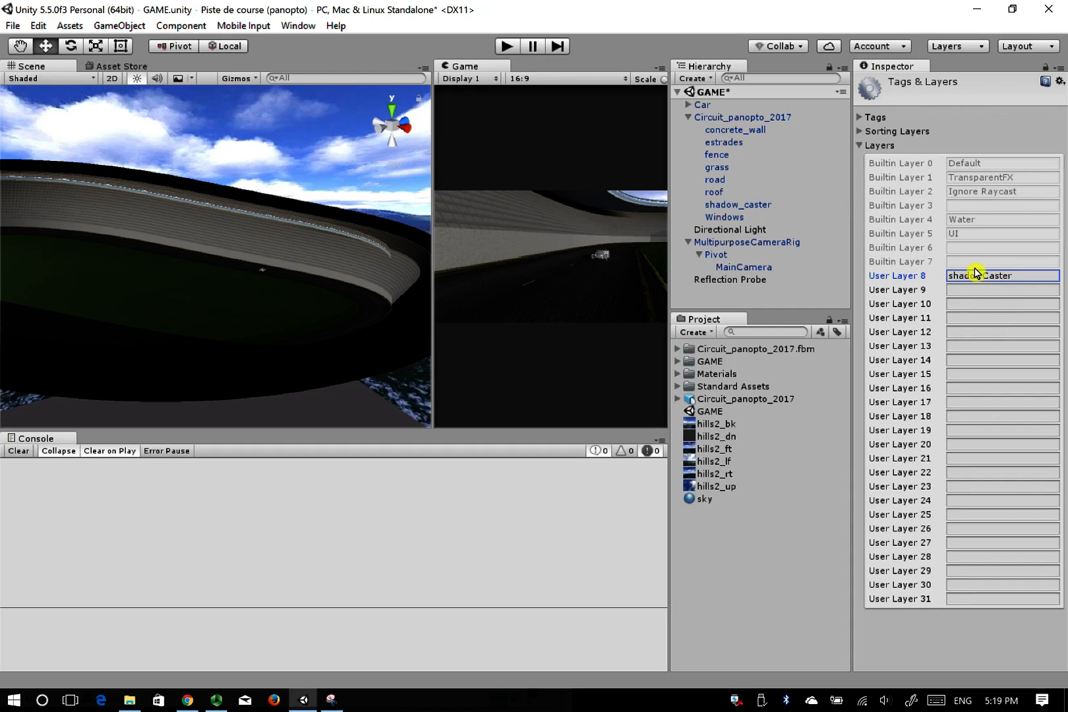
# Assign the shadow_caster object to the shadowCaster layer
pyautogui.click(741, 207)
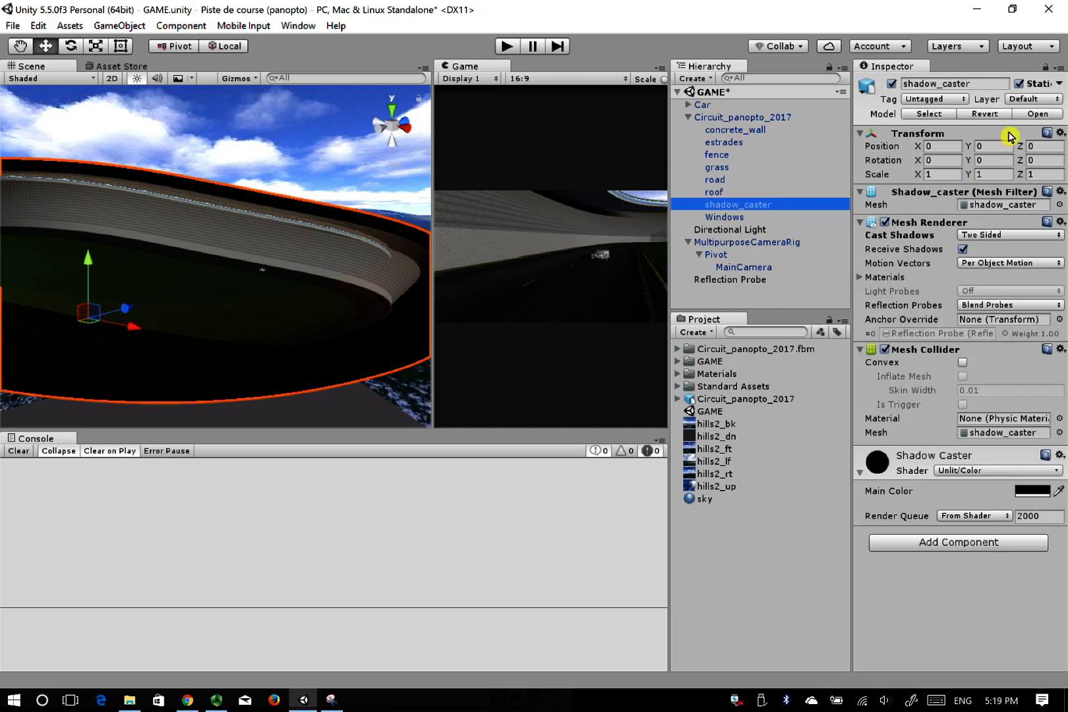
pyautogui.click(1026, 101)
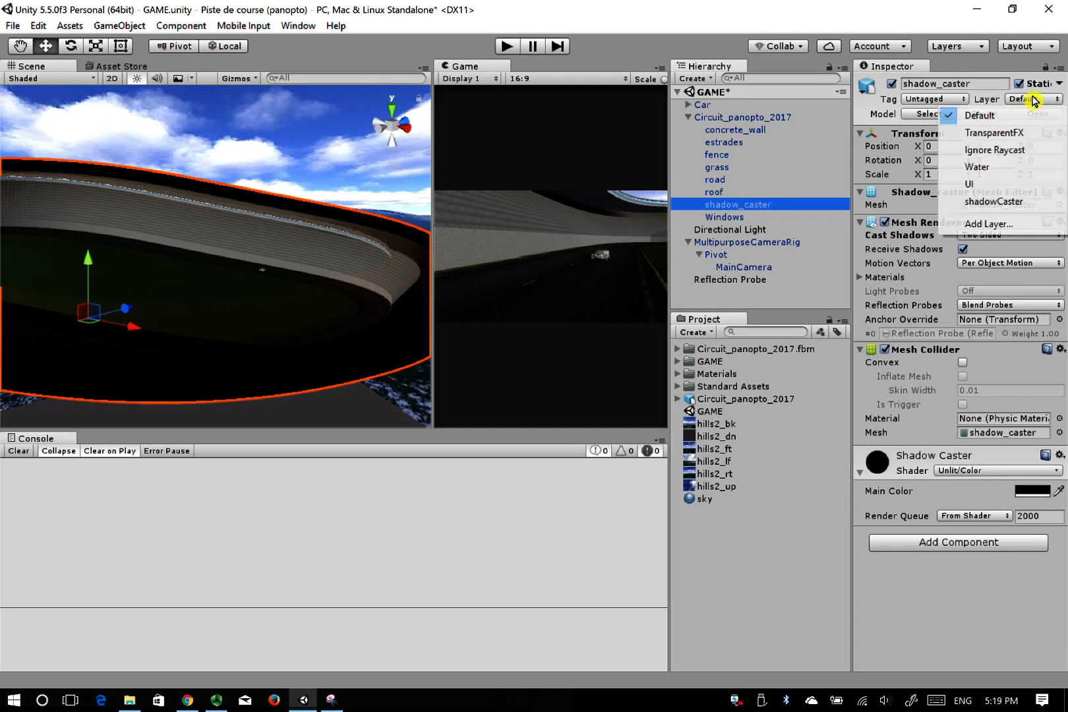
pyautogui.click(1019, 207)
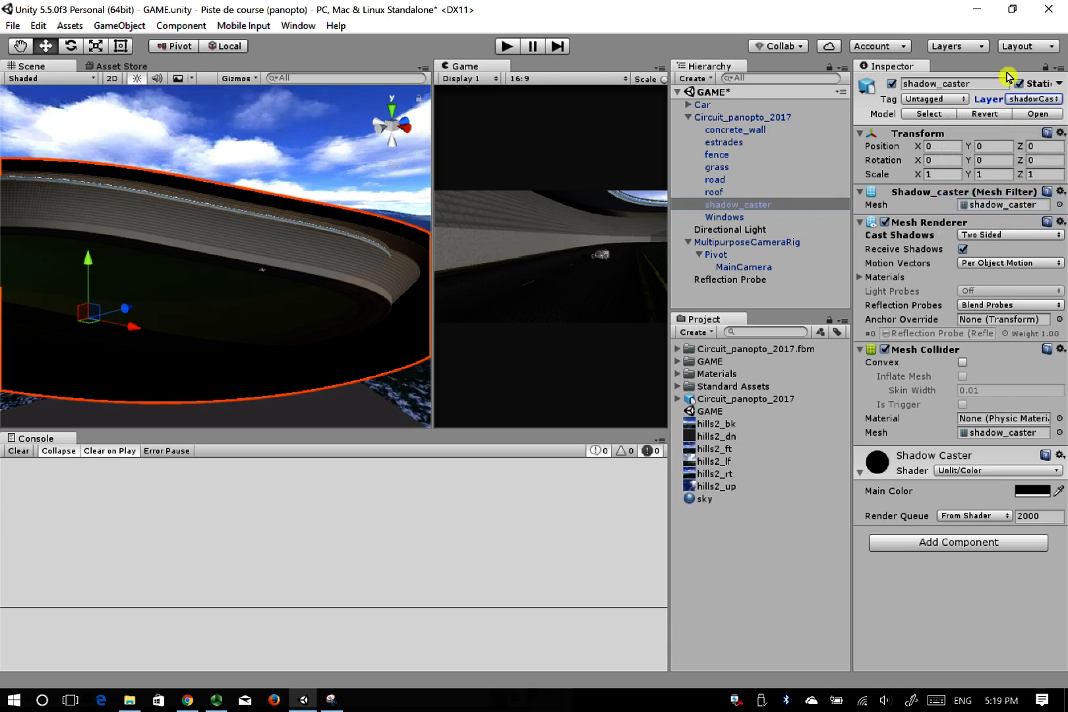
# Toggle the shadowCaster layer's scene visibility off and on repeatedly to check which geometry belongs to it
pyautogui.click(964, 48)
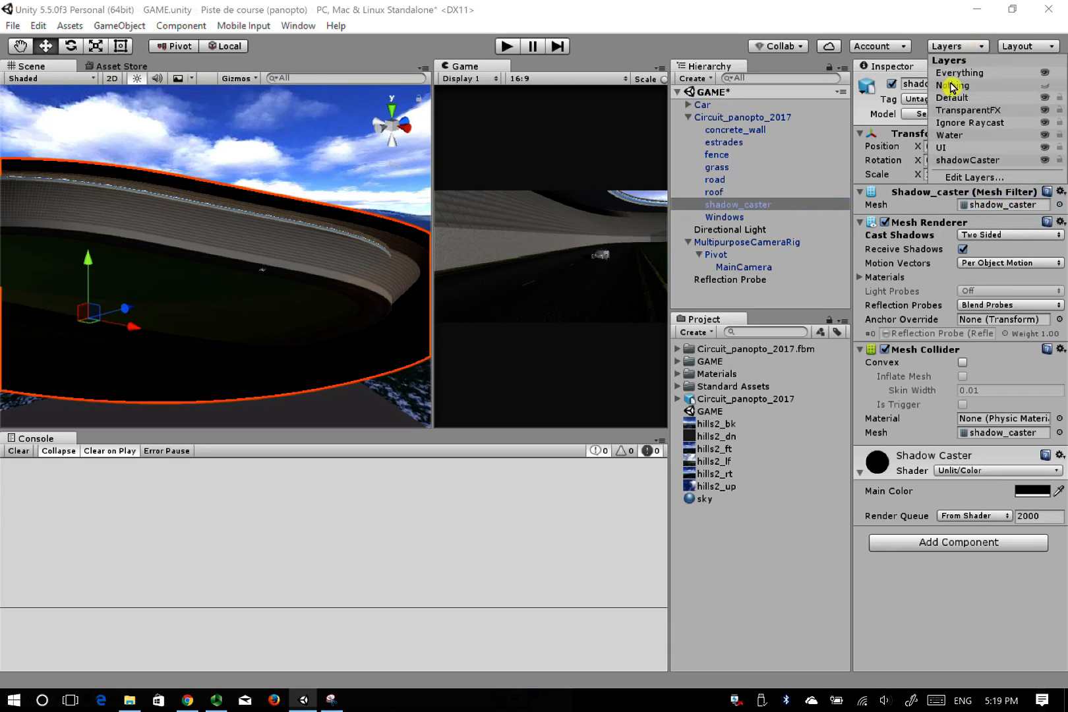
pyautogui.click(1046, 164)
pyautogui.click(1045, 164)
pyautogui.click(1046, 164)
pyautogui.click(1046, 165)
pyautogui.click(1046, 165)
pyautogui.click(1045, 164)
pyautogui.click(1045, 164)
pyautogui.click(1046, 165)
pyautogui.click(1046, 164)
pyautogui.click(1045, 164)
# Exclude the shadowCaster layer from the reflection probe's culling mask
pyautogui.click(727, 282)
pyautogui.click(717, 280)
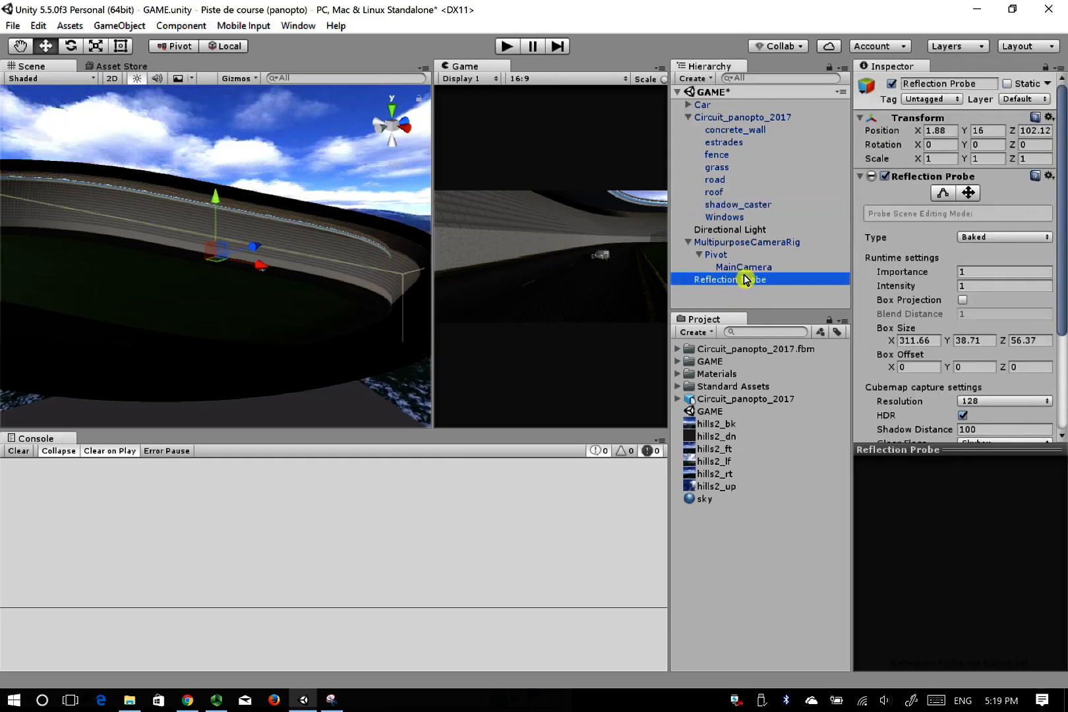
pyautogui.moveTo(1062, 304); pyautogui.dragTo(1063, 424)
pyautogui.click(905, 333)
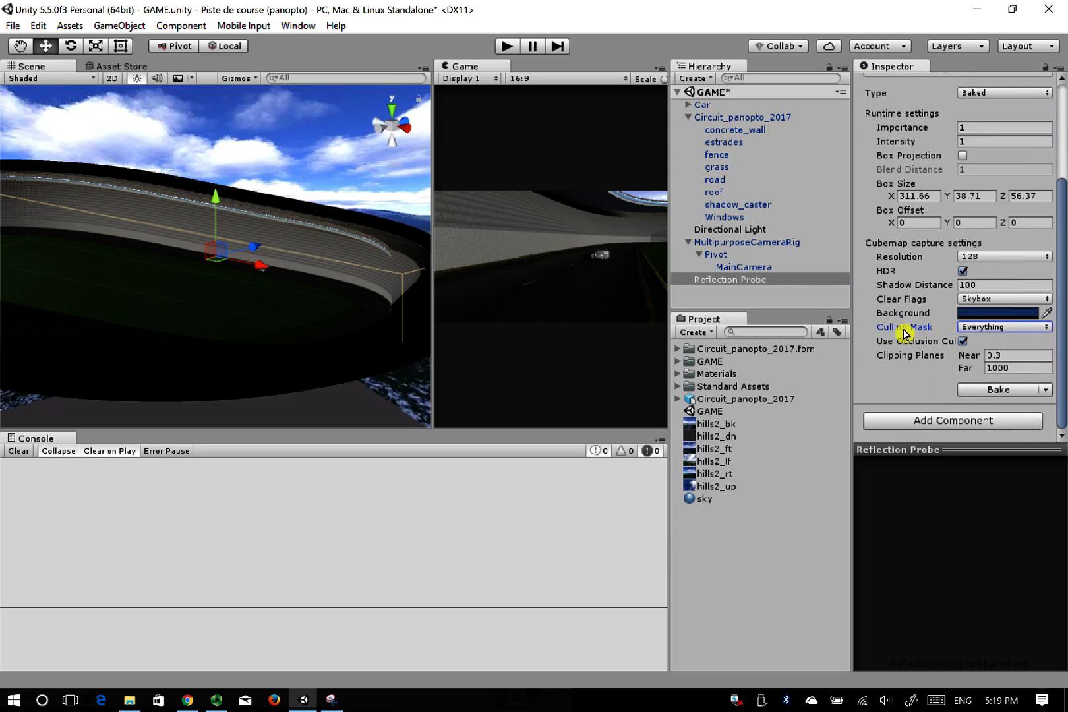
pyautogui.click(1012, 328)
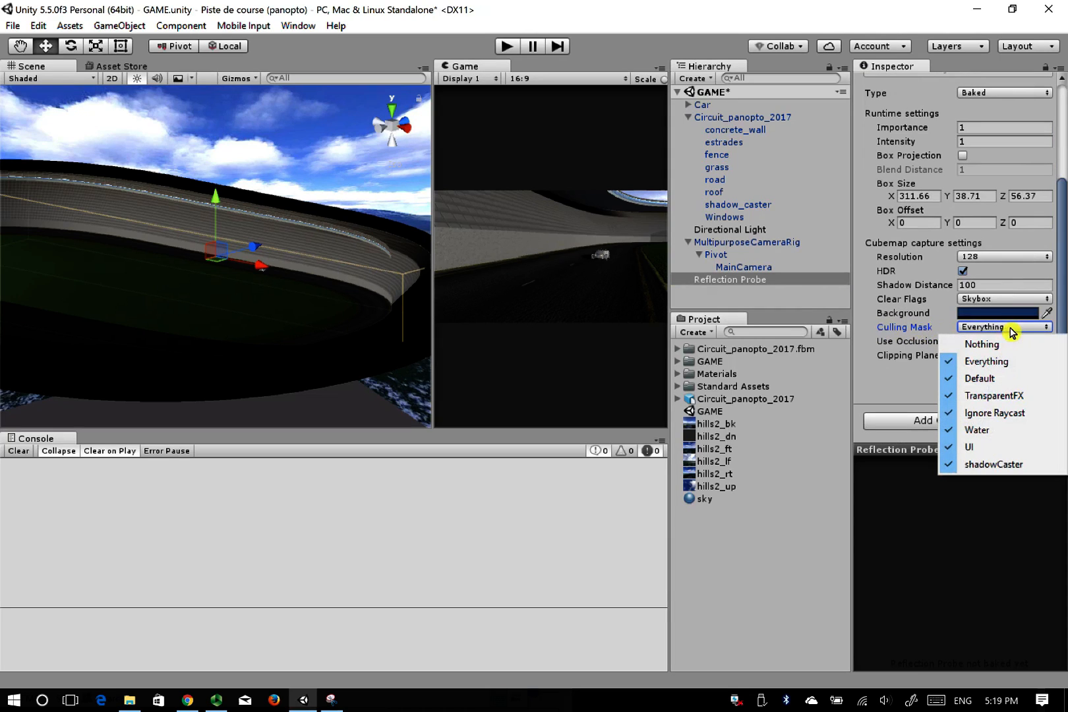
pyautogui.click(974, 465)
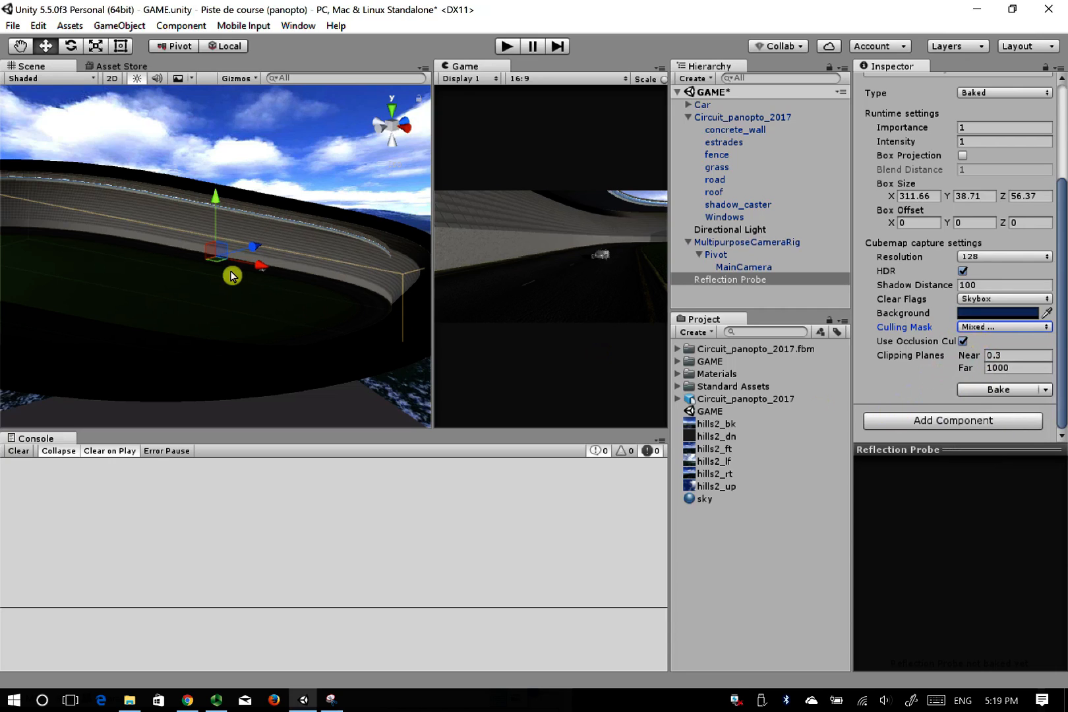
# Examine the reflection probe's box against the circuit from the back view
pyautogui.keyDown('alt'); pyautogui.moveTo(232, 274); pyautogui.dragTo(417, 217); pyautogui.keyUp('alt')
pyautogui.scroll(-3, 199, 302)
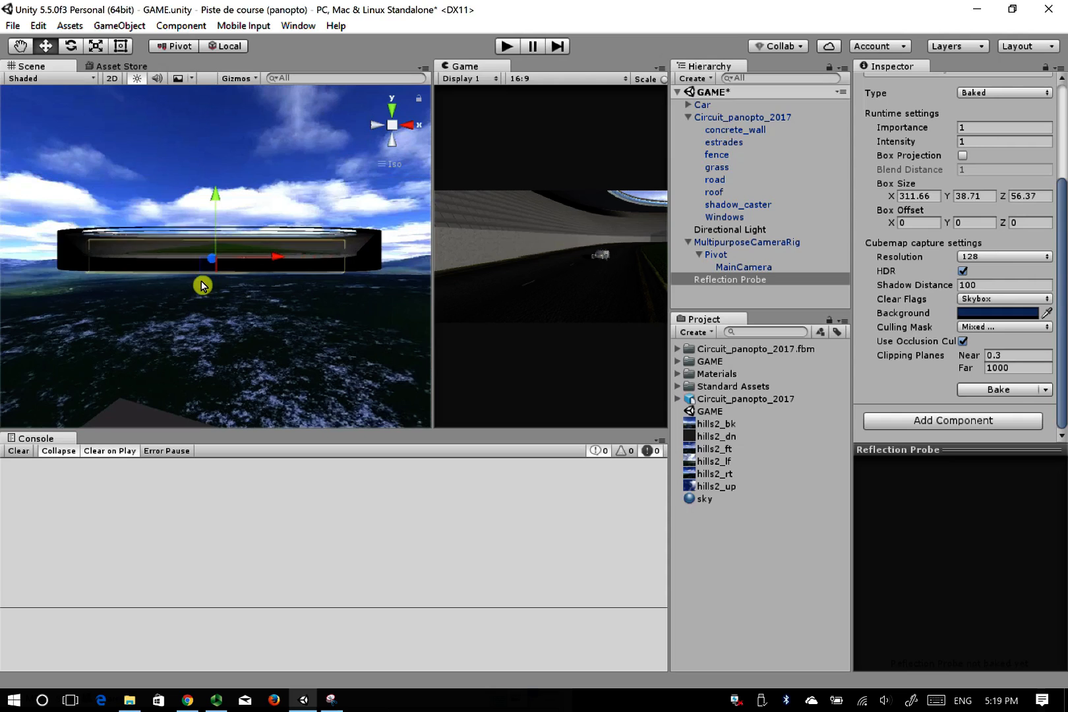
pyautogui.click(406, 128)
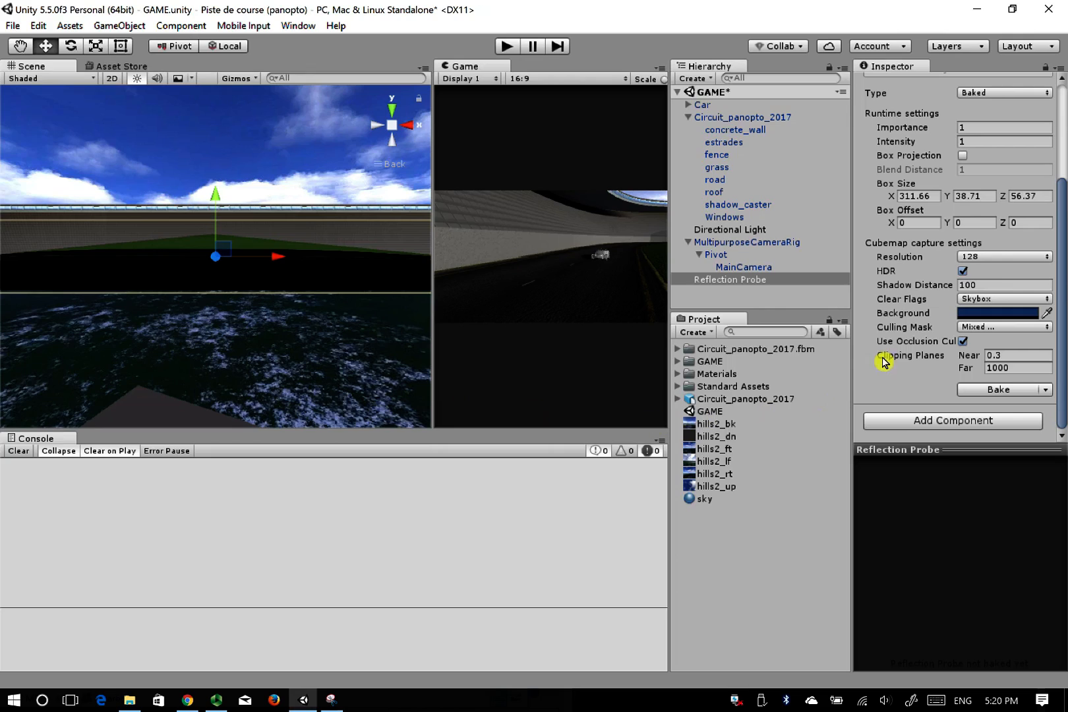
# Set the reflection probe's box offset Y to 11.33 and enable Box Projection for it
pyautogui.click(922, 215)
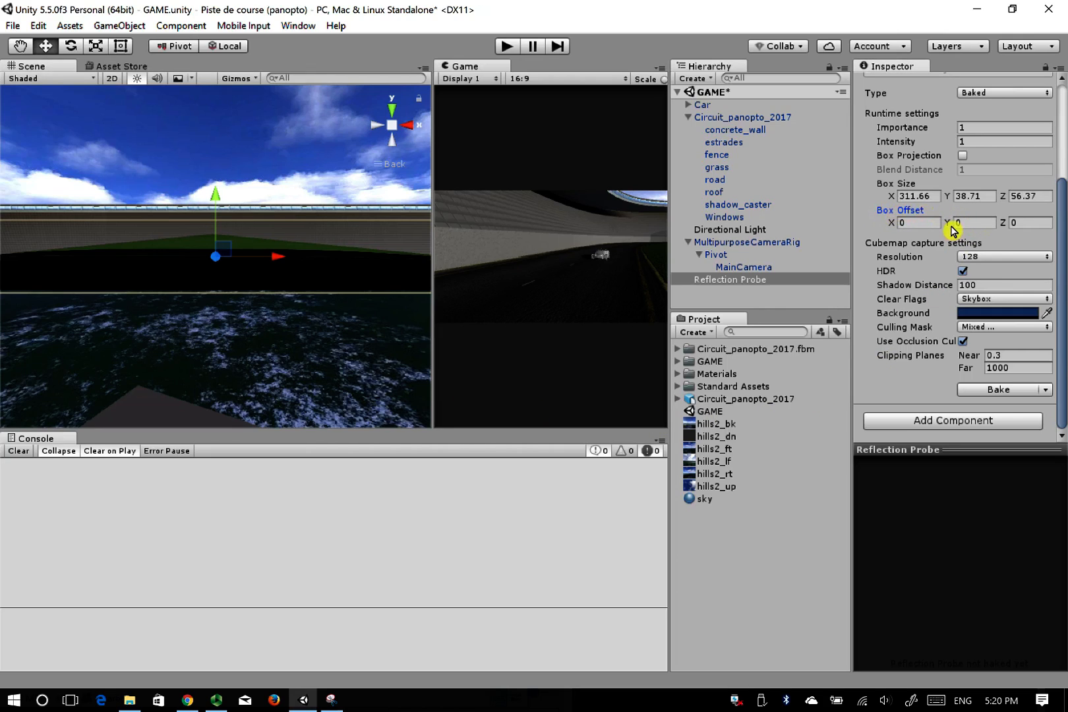
pyautogui.moveTo(950, 226); pyautogui.dragTo(5, 244)
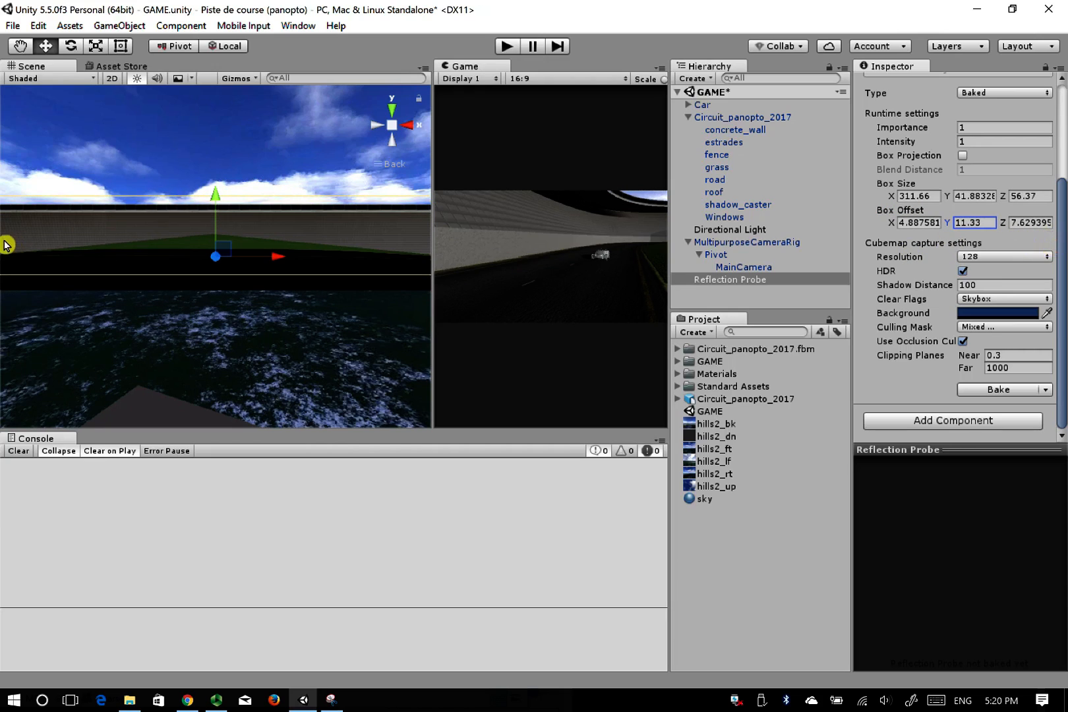
pyautogui.keyDown('alt'); pyautogui.moveTo(312, 308); pyautogui.dragTo(14, 367); pyautogui.keyUp('alt')
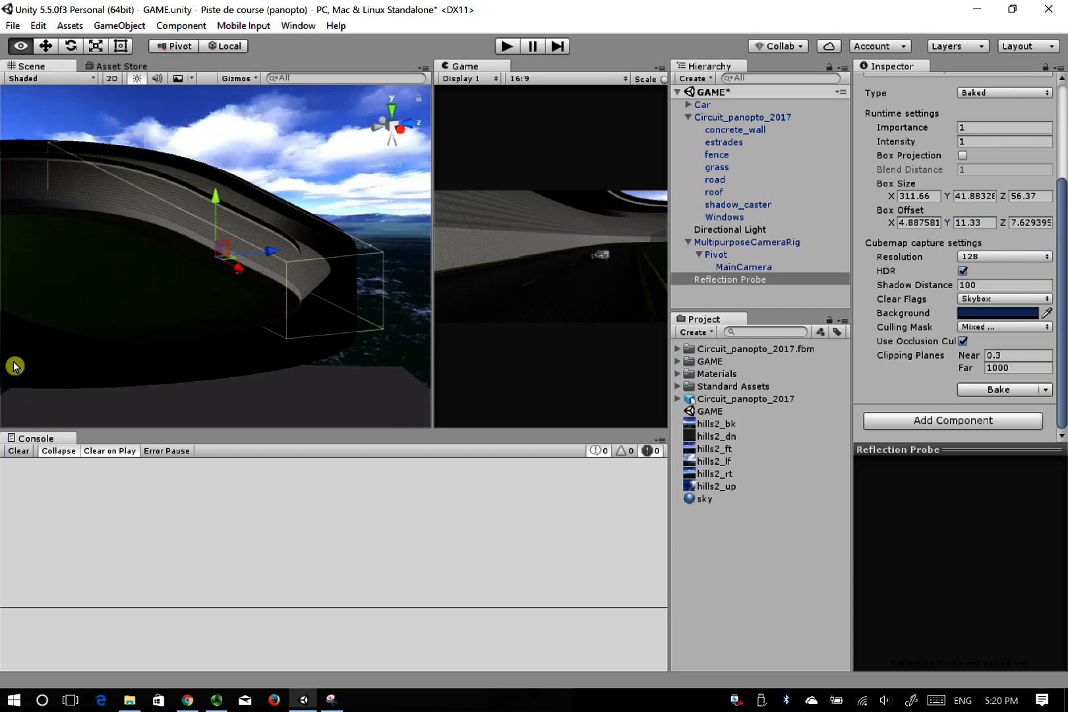
pyautogui.scroll(10, 221, 256)
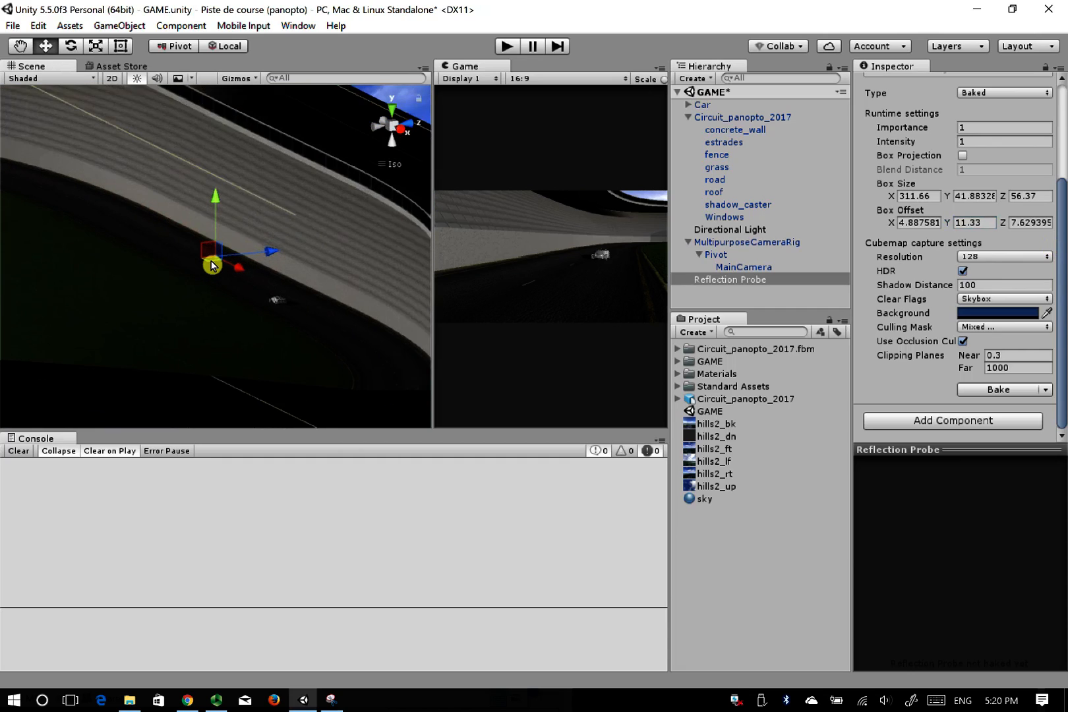
pyautogui.scroll(3, 211, 266)
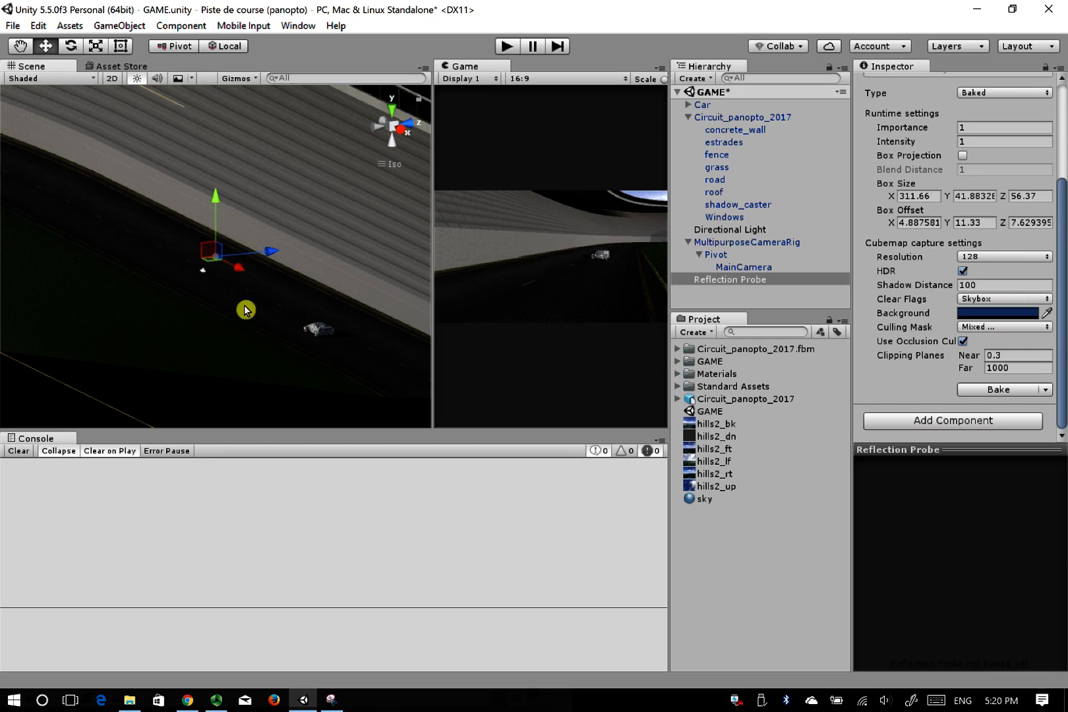
pyautogui.scroll(-10, 245, 308)
pyautogui.scroll(-1, 246, 308)
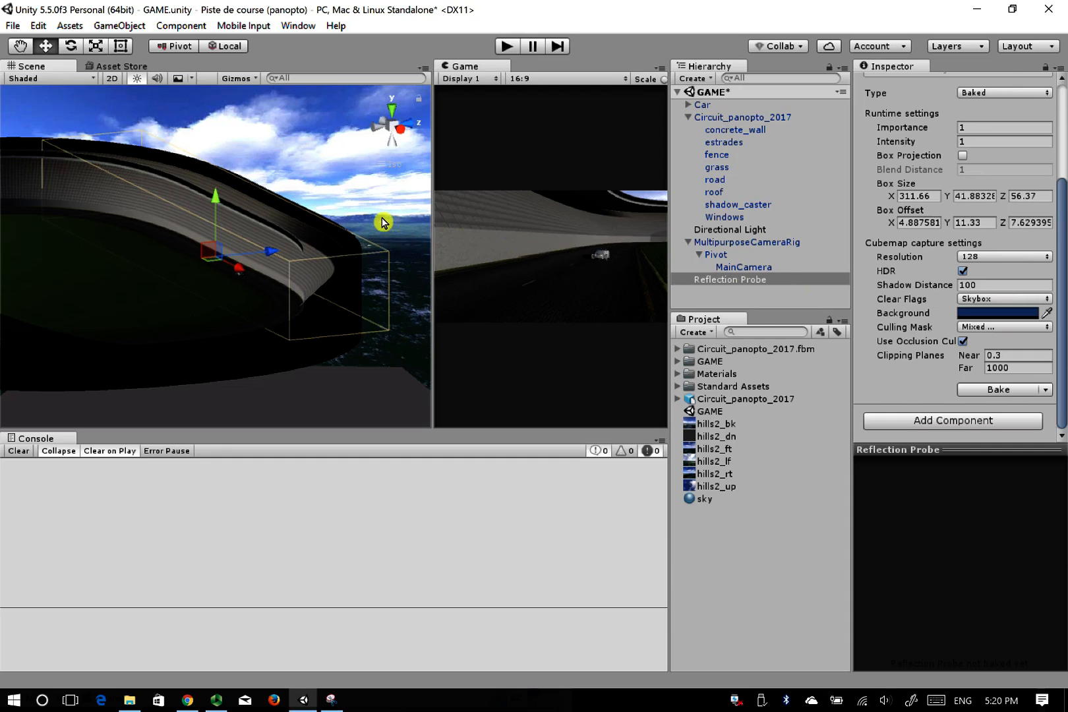
pyautogui.click(913, 158)
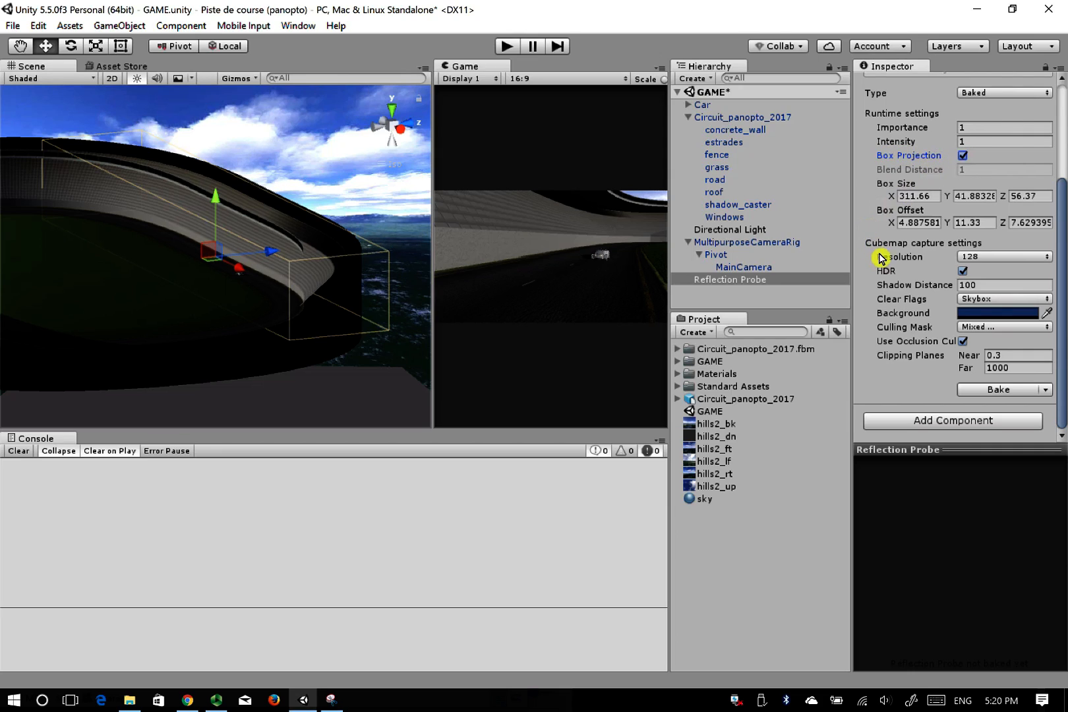
pyautogui.scroll(4, 881, 258)
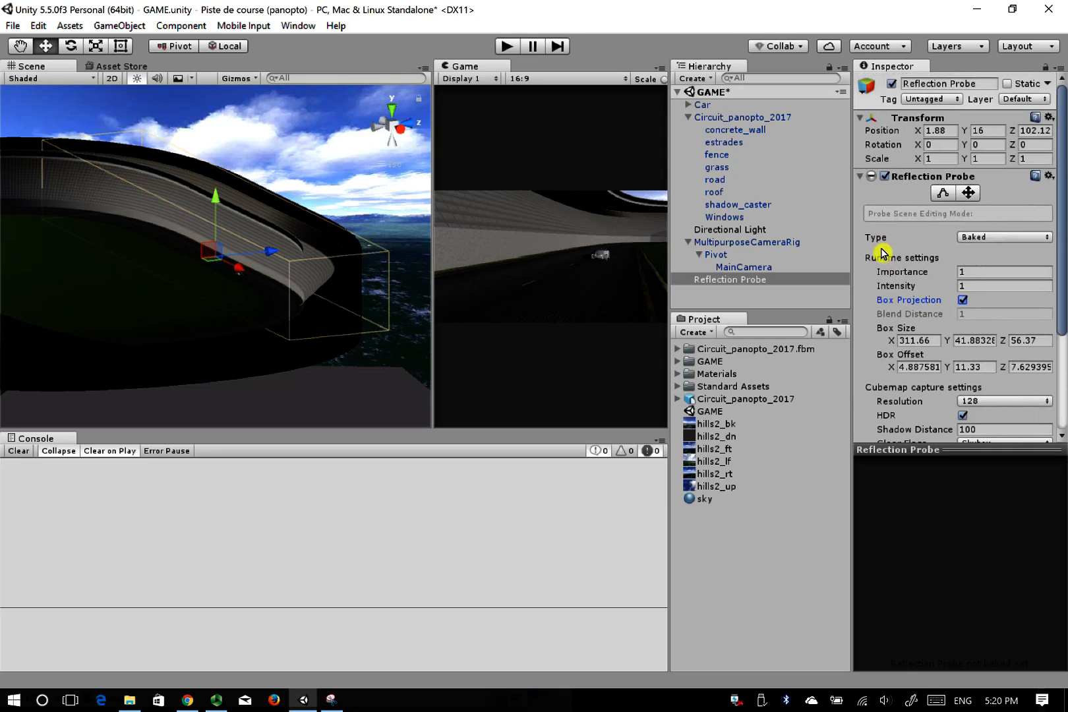
# Duplicate the reflection probe and move the copy along Z to the circuit's opposite straight, at about -110
pyautogui.click(394, 108)
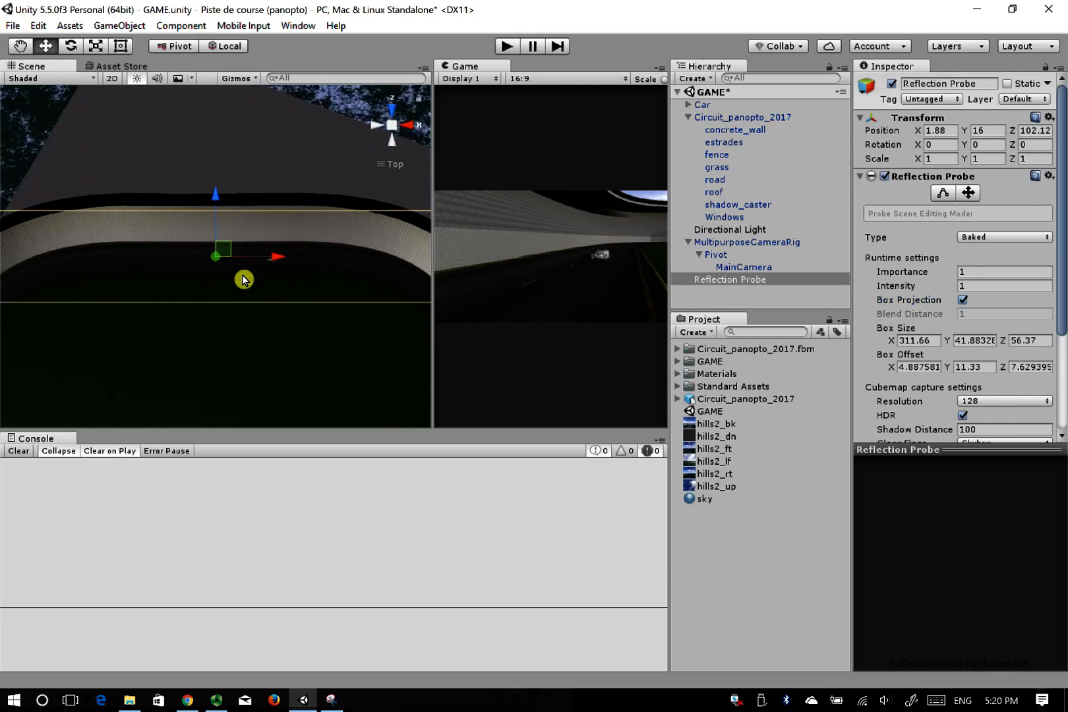
pyautogui.scroll(-2, 214, 230)
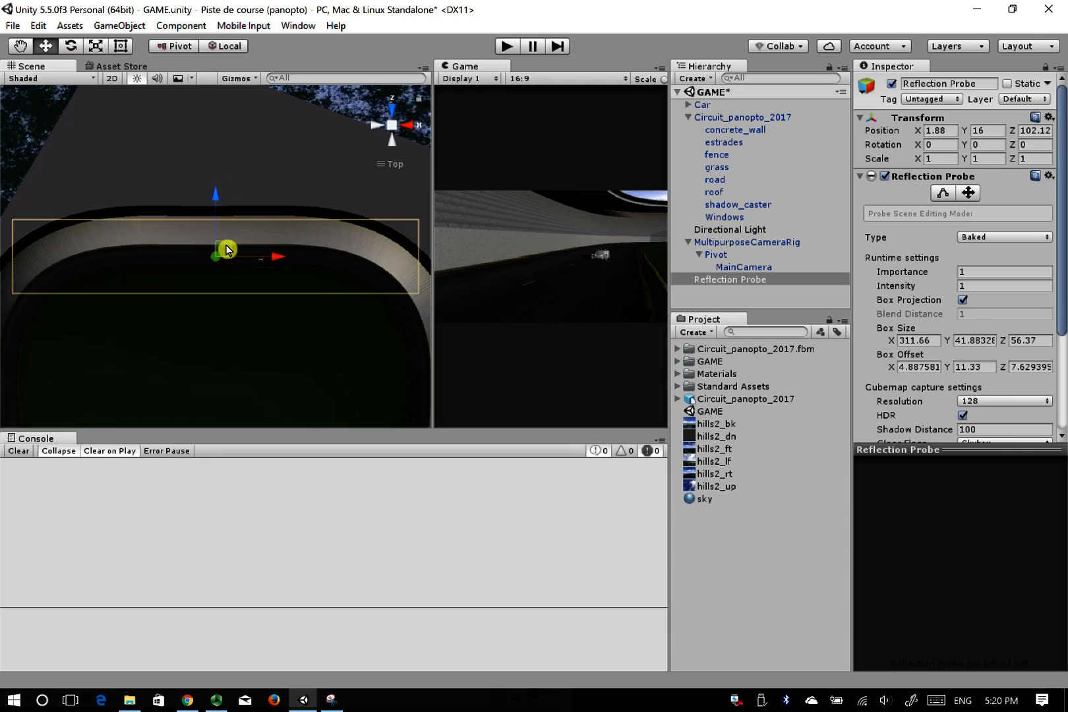
pyautogui.scroll(-2, 329, 341)
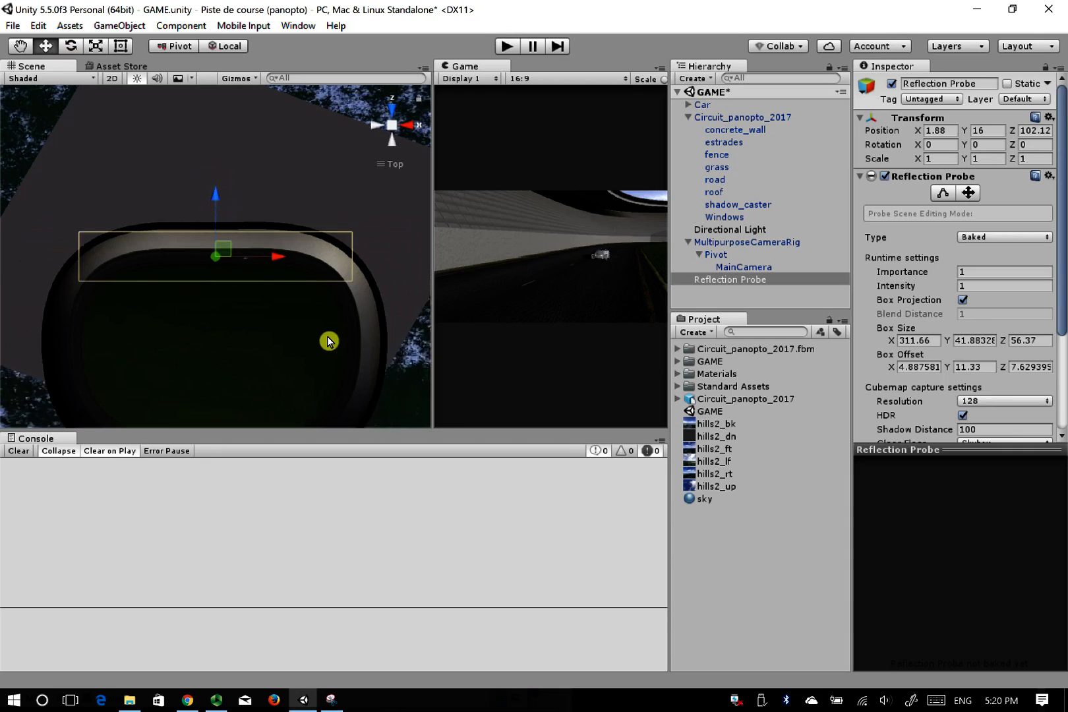
pyautogui.scroll(-1, 329, 341)
pyautogui.click(712, 282)
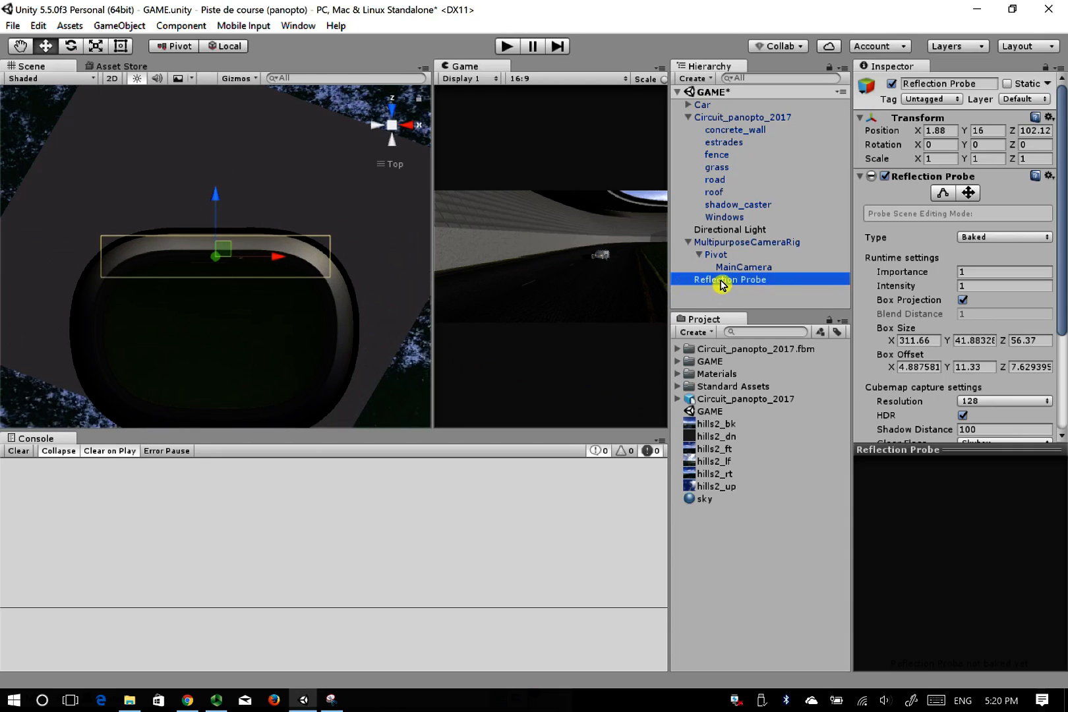
pyautogui.hotkey('ctrl', 'd')
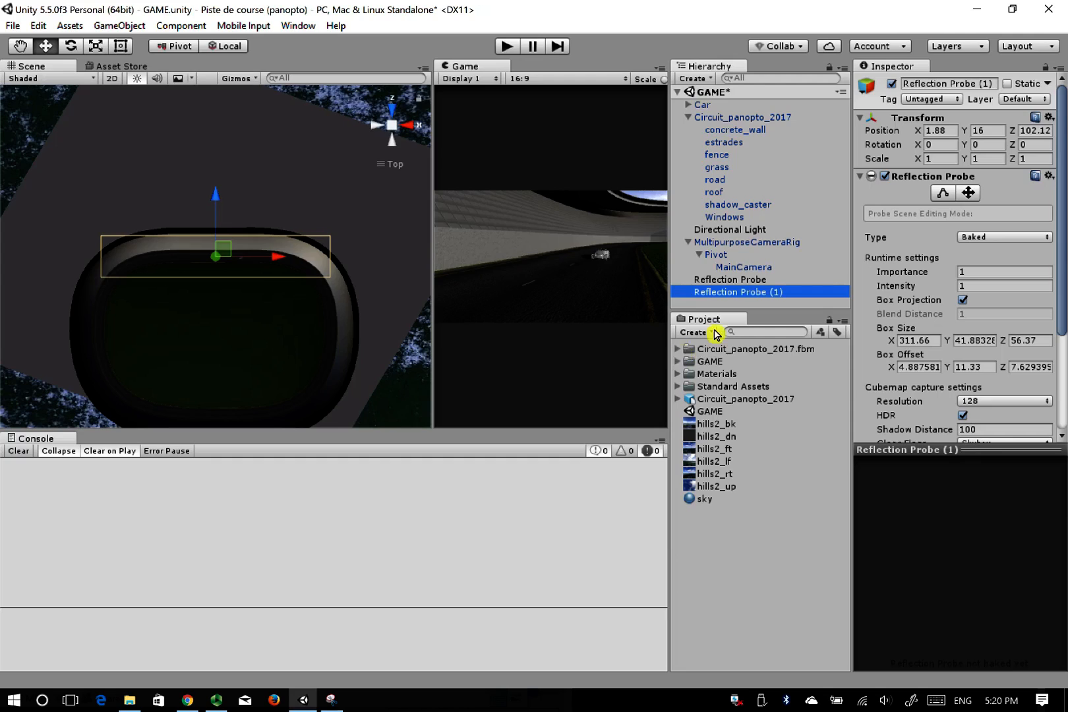
pyautogui.moveTo(216, 196); pyautogui.dragTo(218, 354)
pyautogui.press('f')
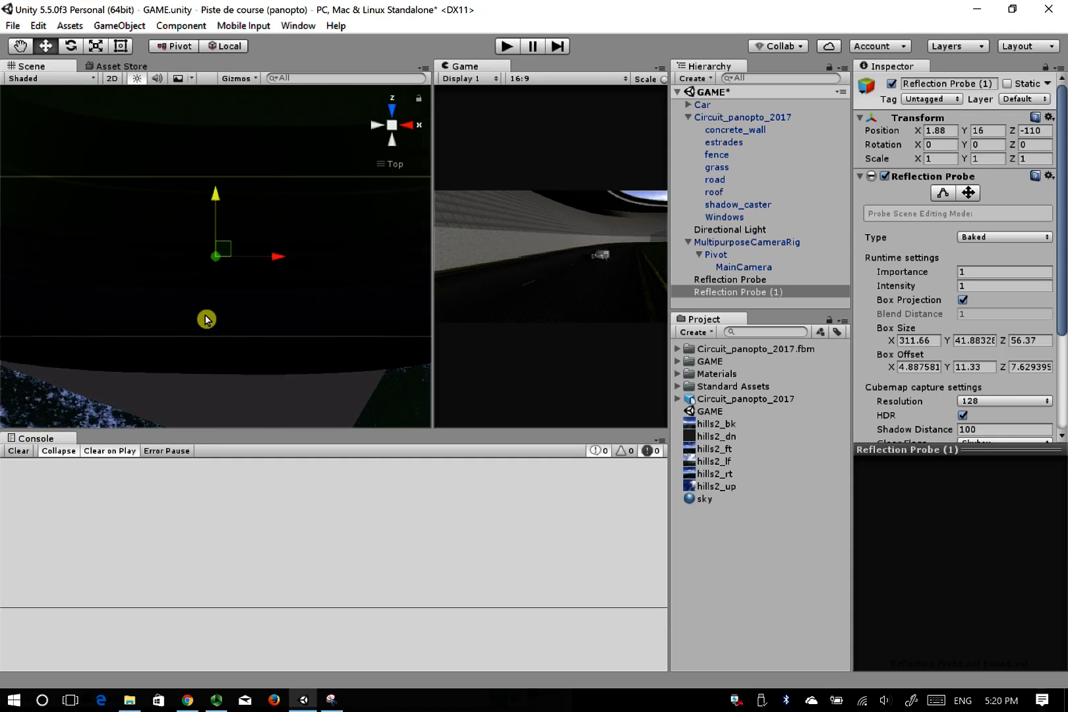
# Fine-tune the copied probe's Z position to about -112.6 and set its Y rotation to 180
pyautogui.moveTo(214, 198); pyautogui.dragTo(356, 120)
pyautogui.click(393, 124)
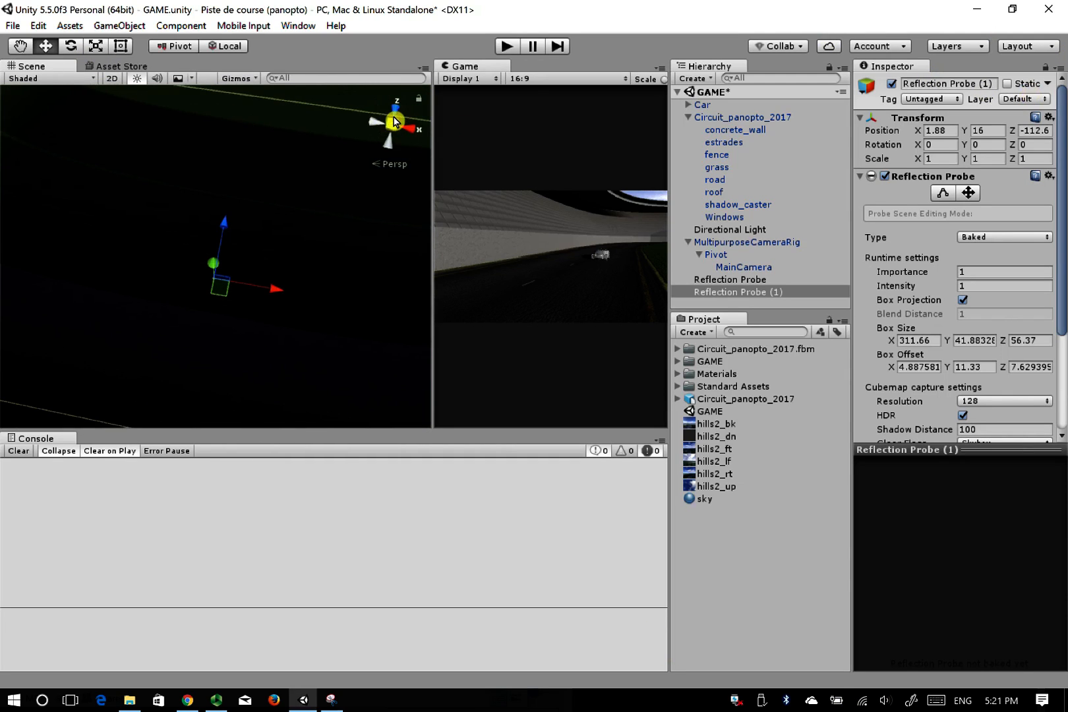
pyautogui.click(377, 122)
pyautogui.click(398, 114)
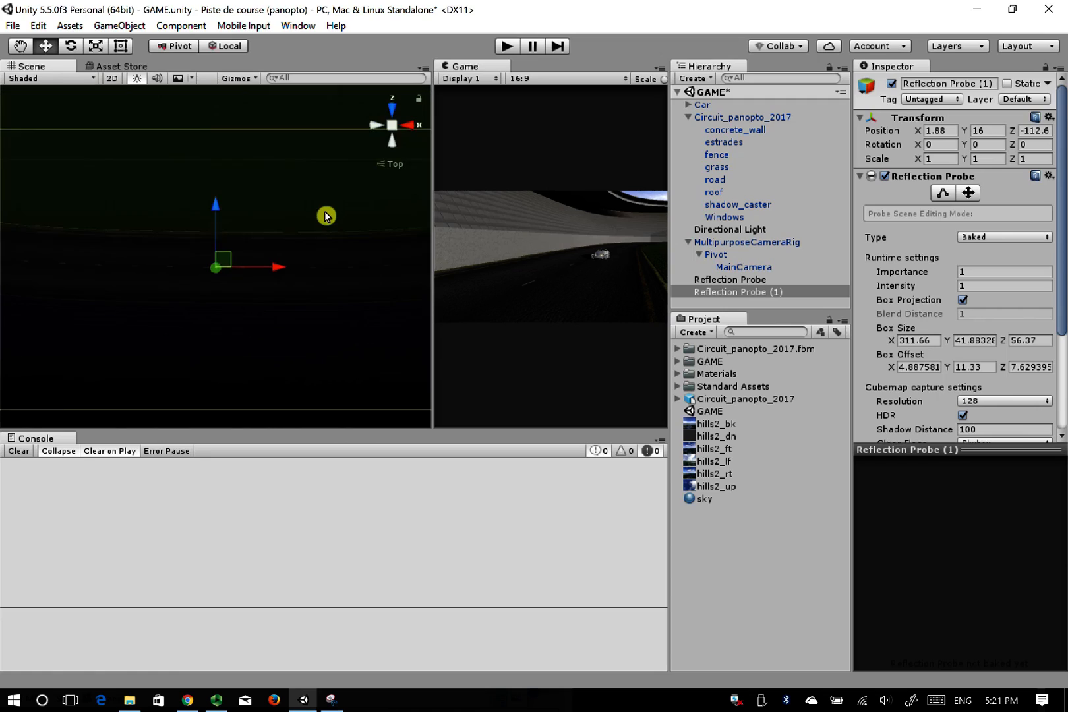
pyautogui.scroll(-3, 323, 216)
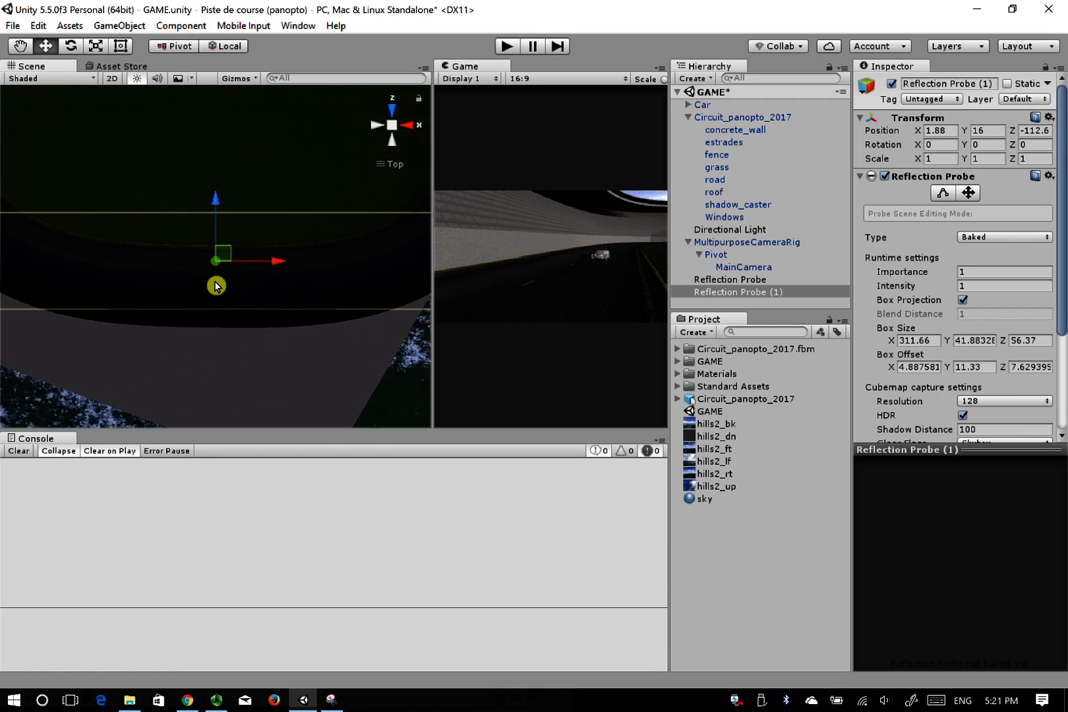
pyautogui.click(974, 145)
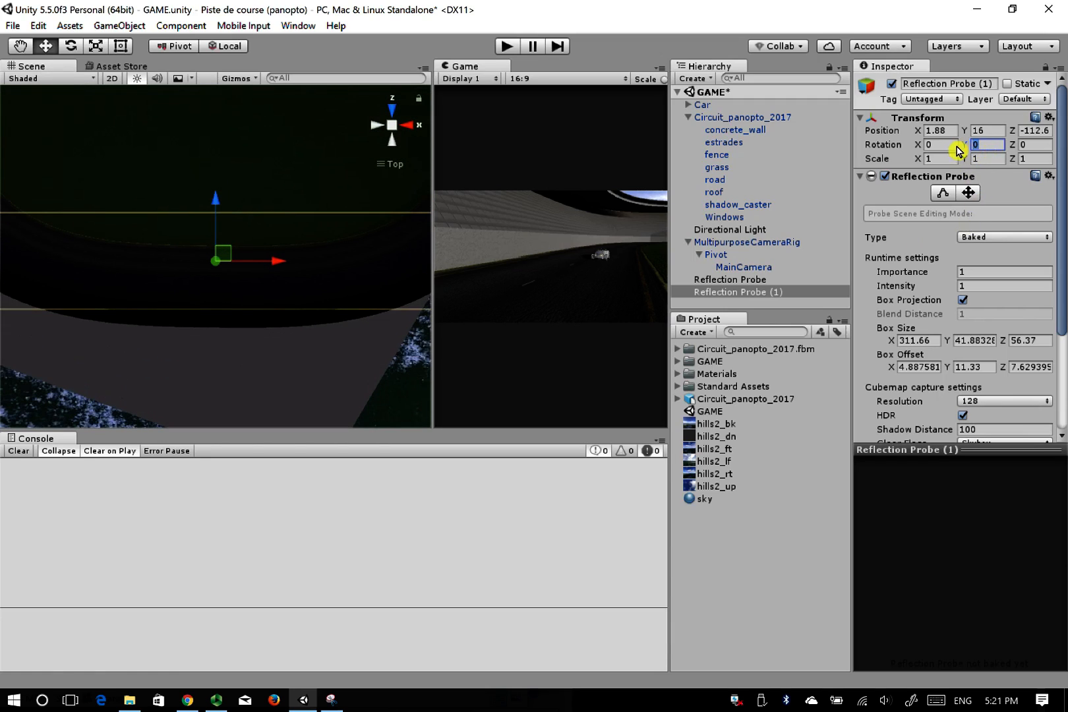
pyautogui.write('180')
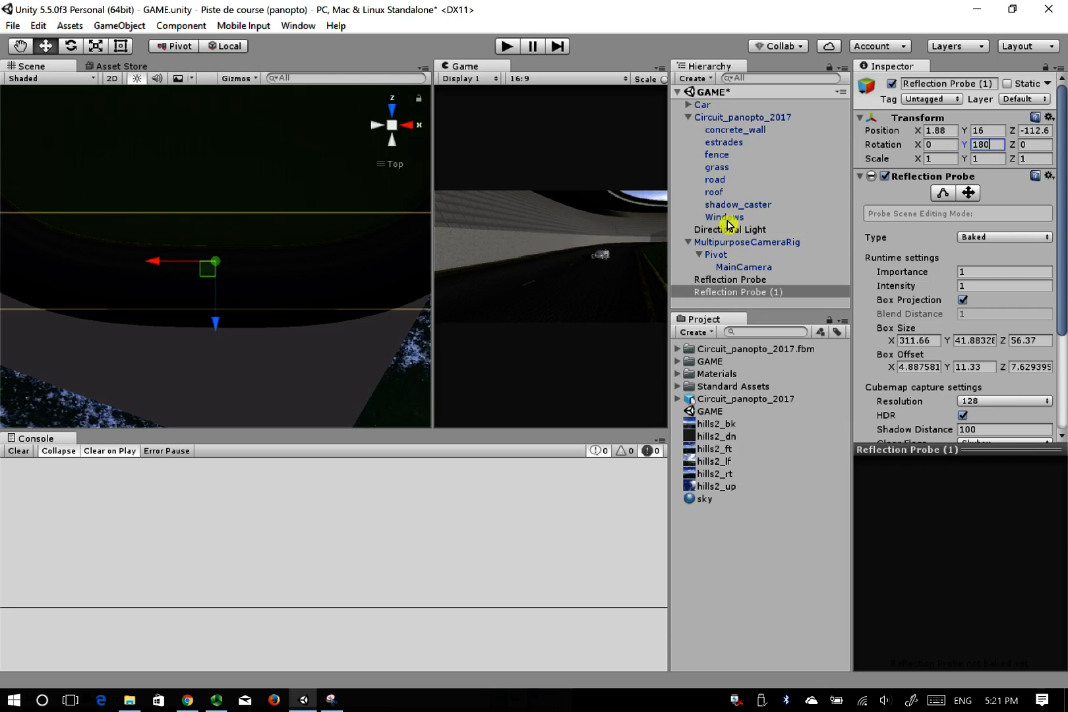
pyautogui.scroll(-5, 220, 327)
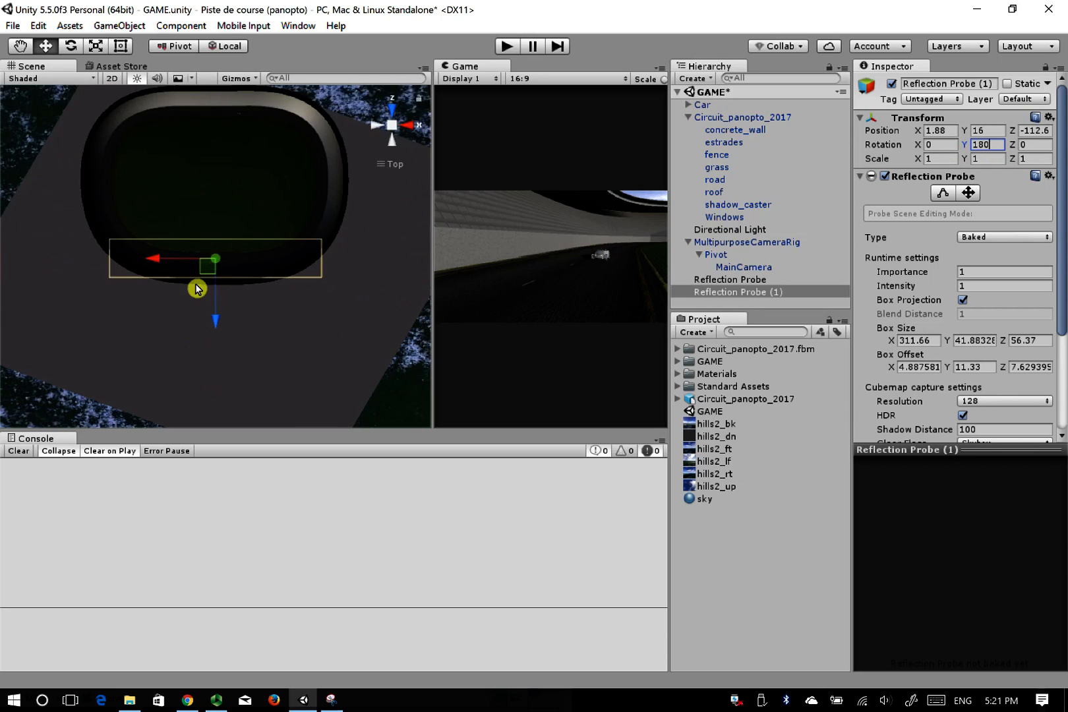
# Duplicate the original reflection probe and move the copy to the circuit's negative X end, at about X -158, Z 4
pyautogui.click(721, 282)
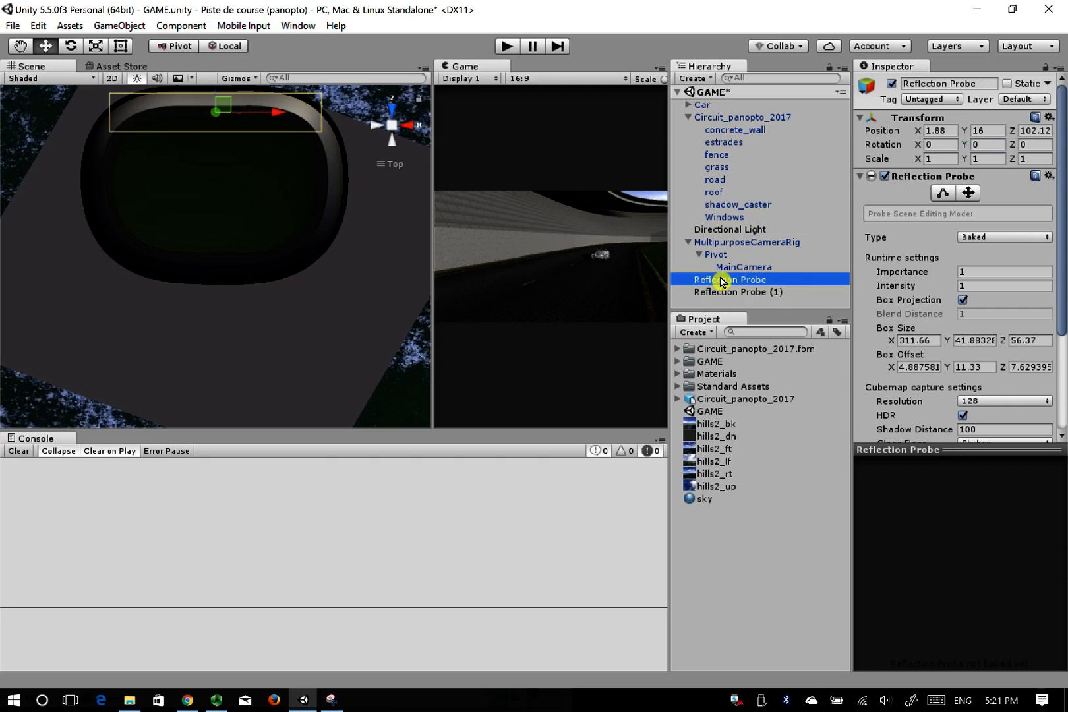
pyautogui.click(21, 48)
pyautogui.moveTo(201, 336); pyautogui.dragTo(214, 428)
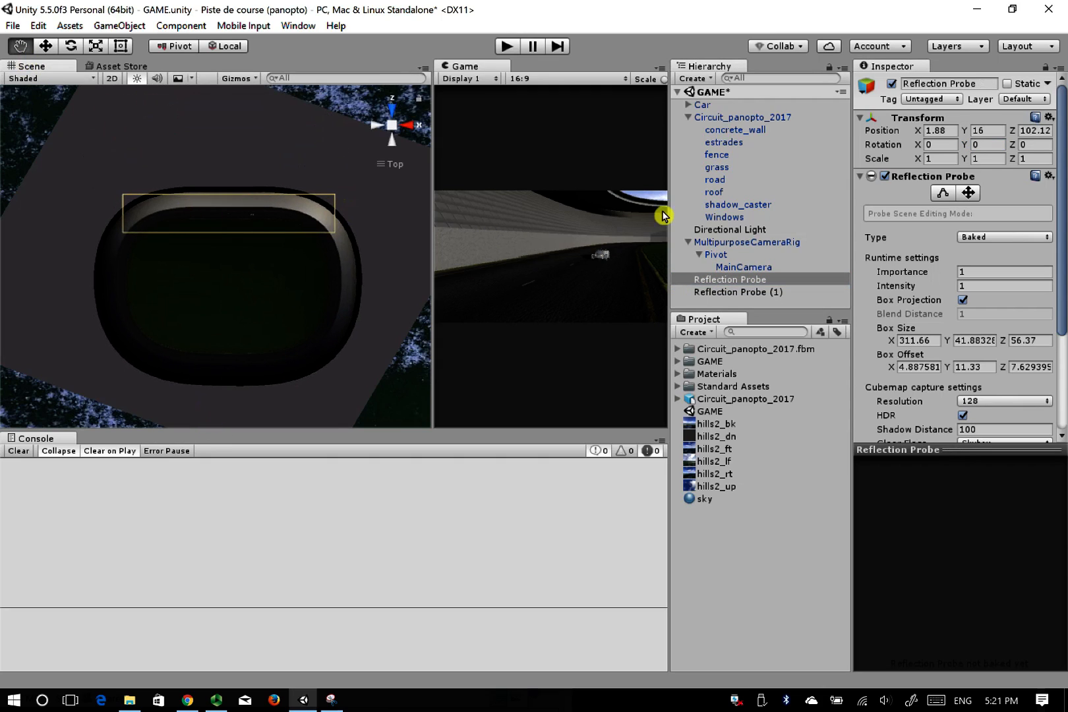
pyautogui.click(734, 282)
pyautogui.click(53, 48)
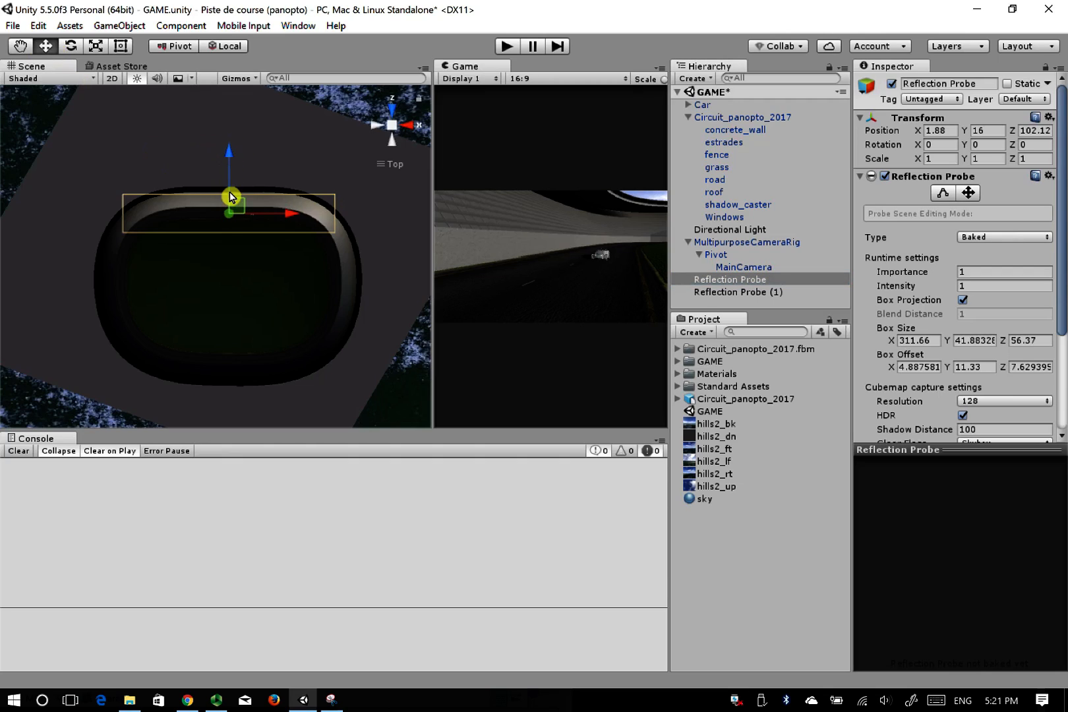
pyautogui.click(699, 294)
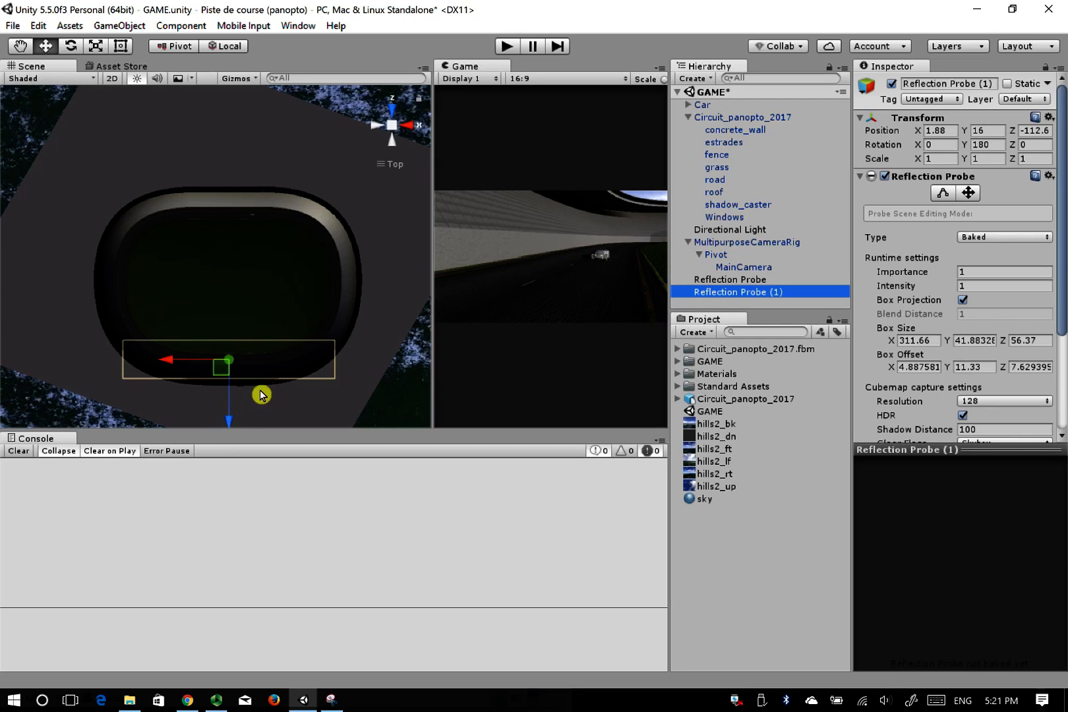
pyautogui.click(742, 280)
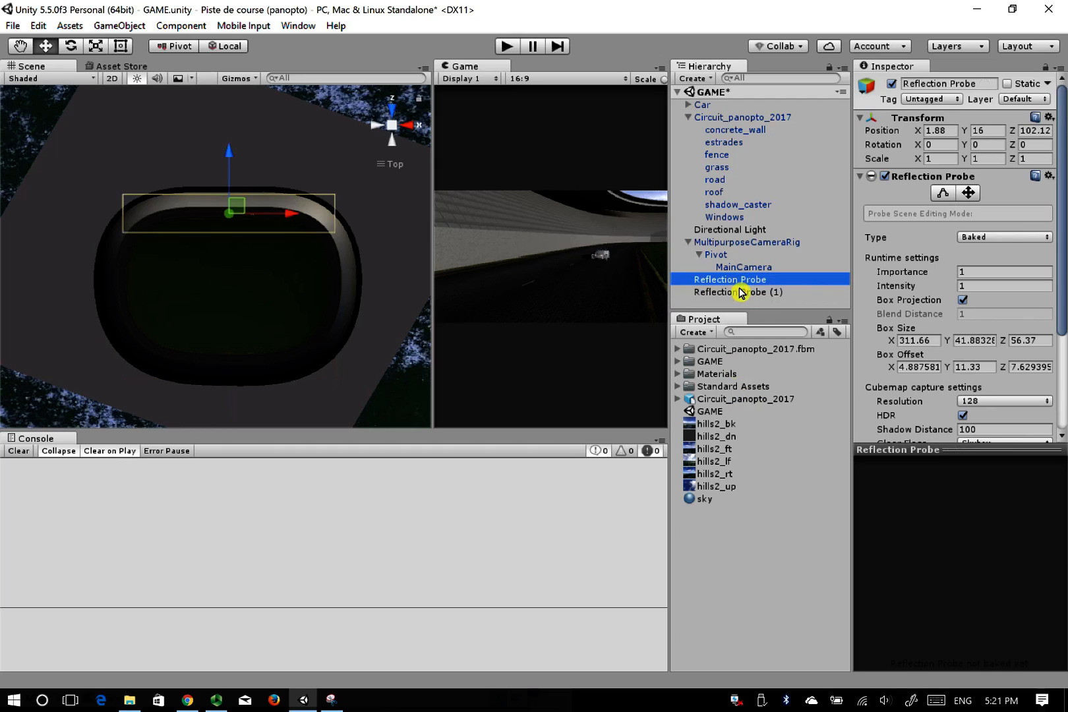
pyautogui.hotkey('ctrl', 'd')
pyautogui.moveTo(235, 207); pyautogui.dragTo(134, 270)
pyautogui.press('f')
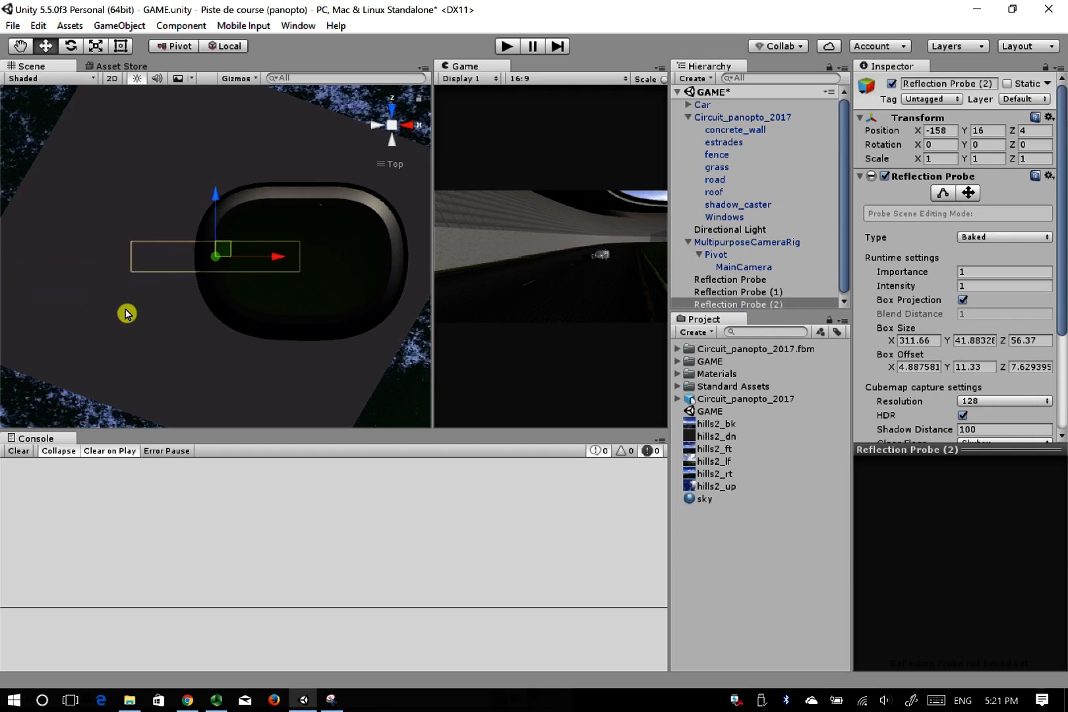
# Fine-tune Reflection Probe (2) to about X -157.9, Z 6.6, and resize its box to X 82.68 and Z 302.4
pyautogui.scroll(5, 171, 275)
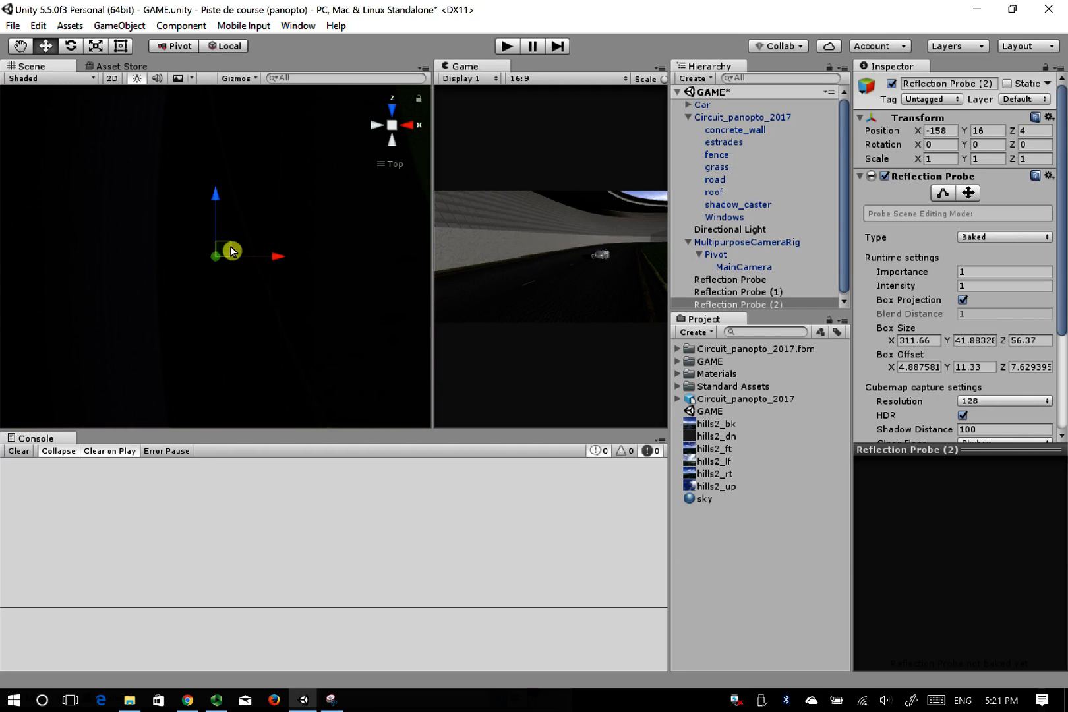
pyautogui.moveTo(231, 251)
pyautogui.mouseDown()
pyautogui.moveTo(234, 233)
pyautogui.moveTo(221, 244)
pyautogui.mouseUp()
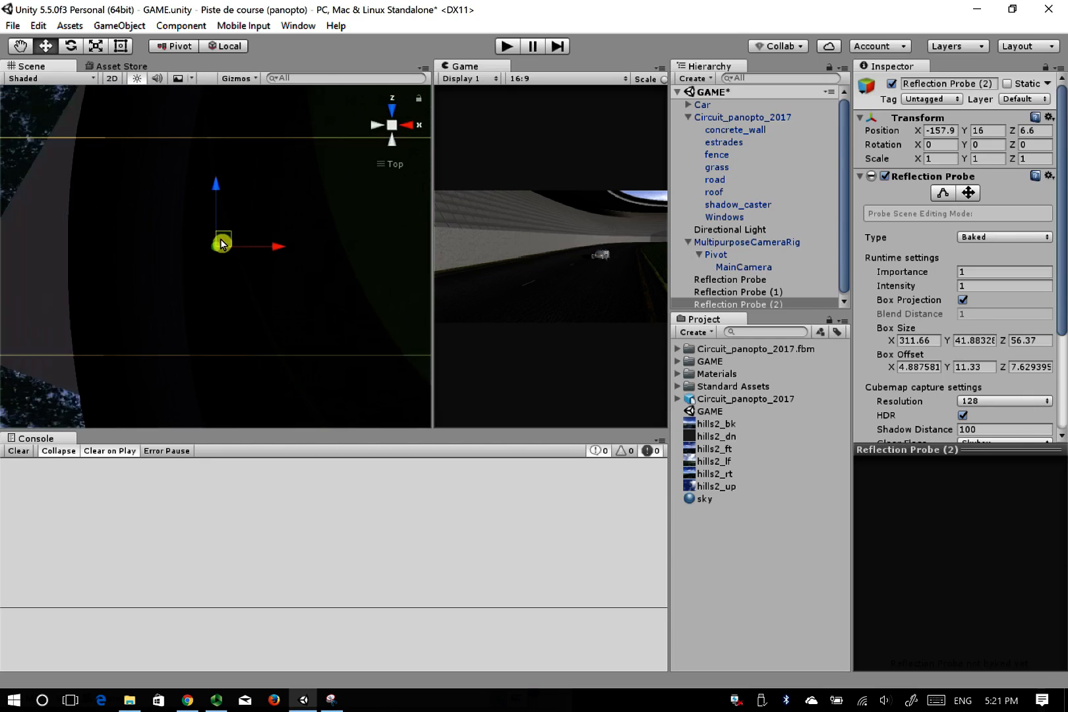
pyautogui.scroll(-5, 221, 244)
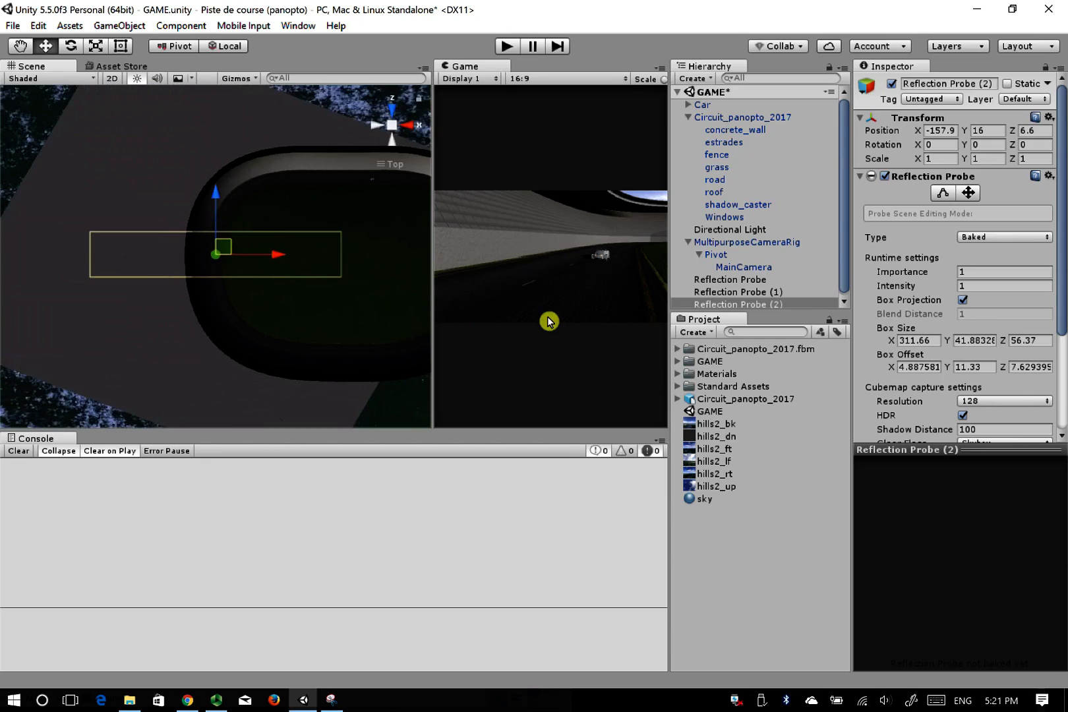
pyautogui.moveTo(891, 341); pyautogui.dragTo(982, 344)
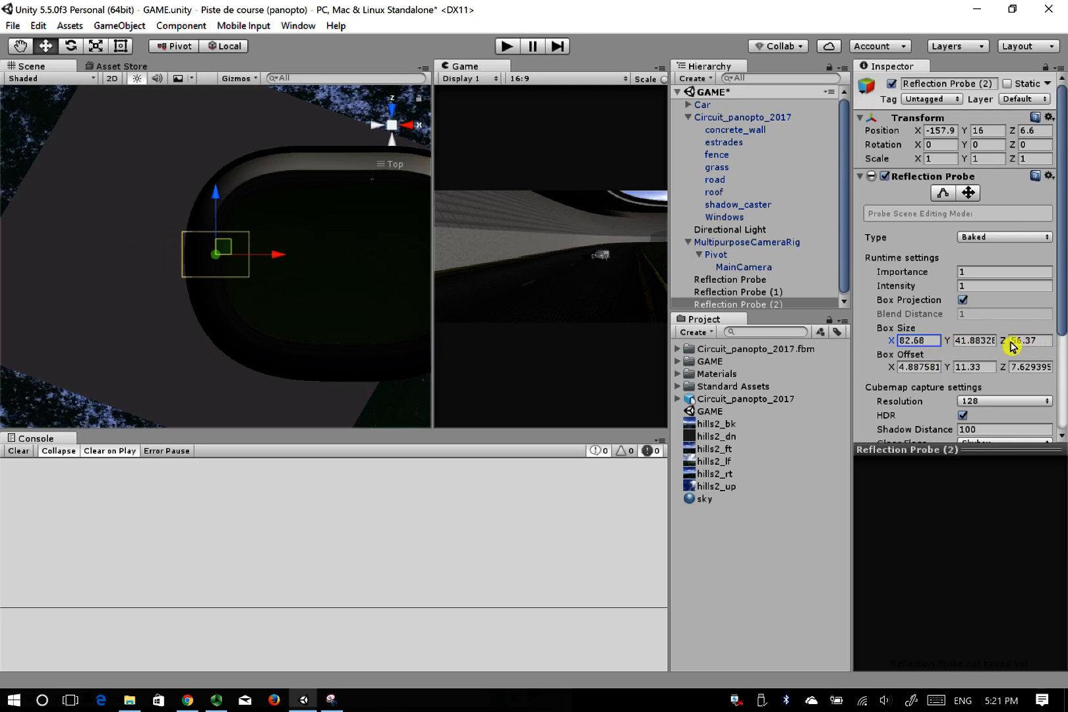
pyautogui.moveTo(1005, 341); pyautogui.dragTo(356, 413)
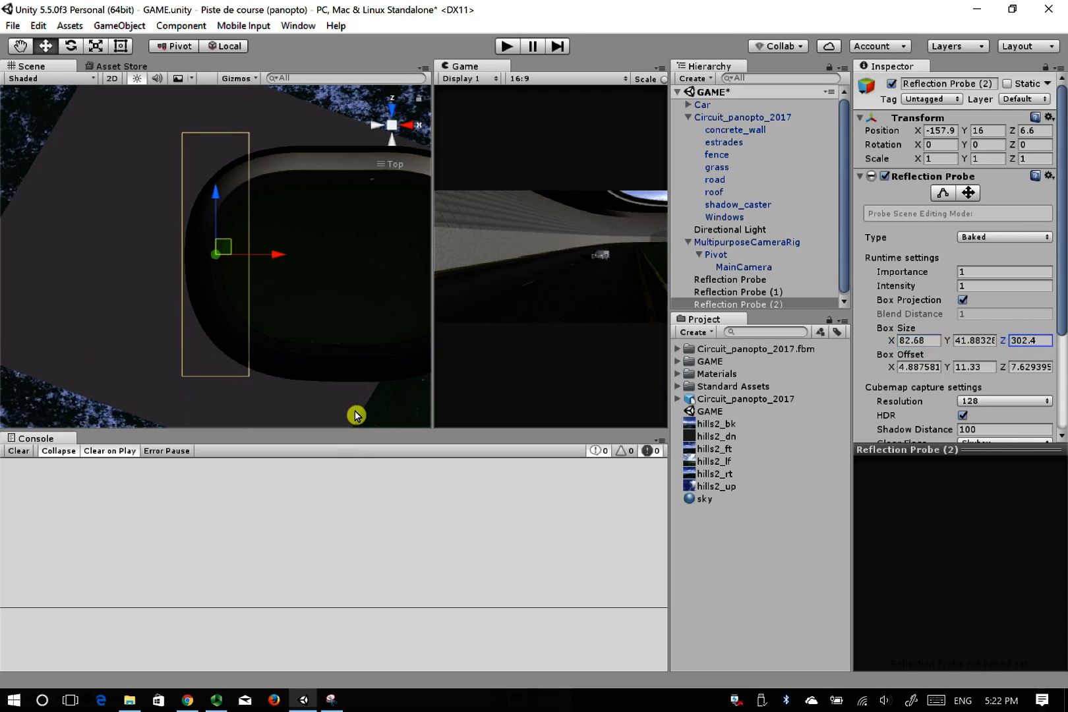
# Select all three reflection probes and examine how their boxes overlap around the circuit's corners
pyautogui.keyDown('shift'); pyautogui.click(725, 277); pyautogui.keyUp('shift')
pyautogui.scroll(5, 232, 183)
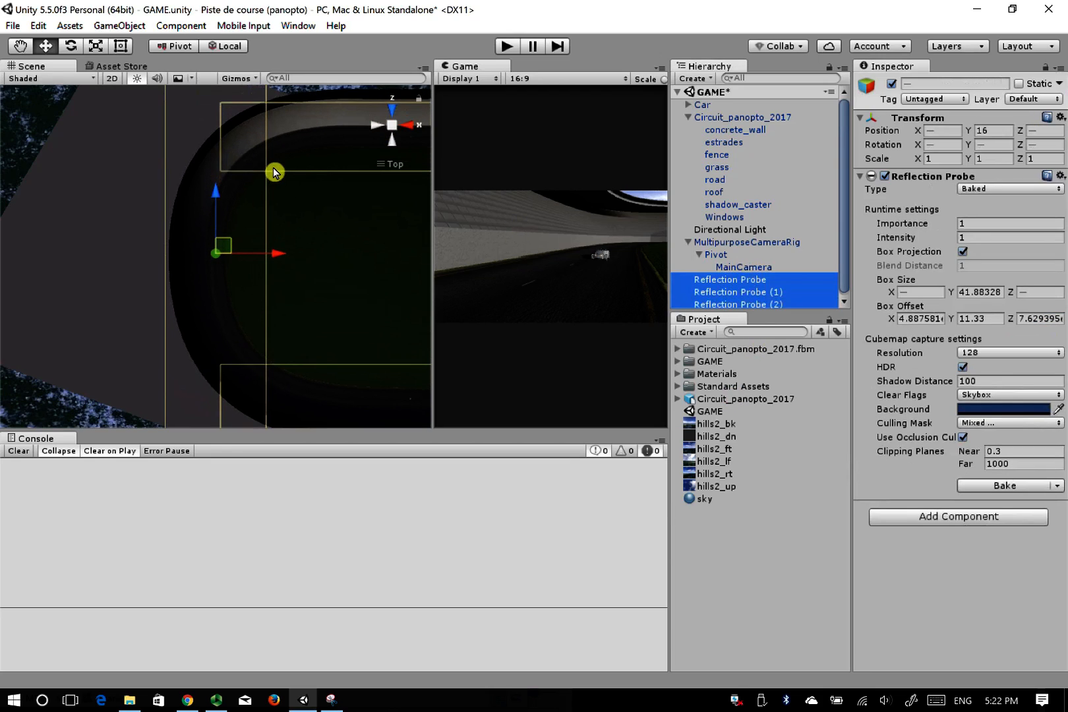
pyautogui.scroll(1, 284, 145)
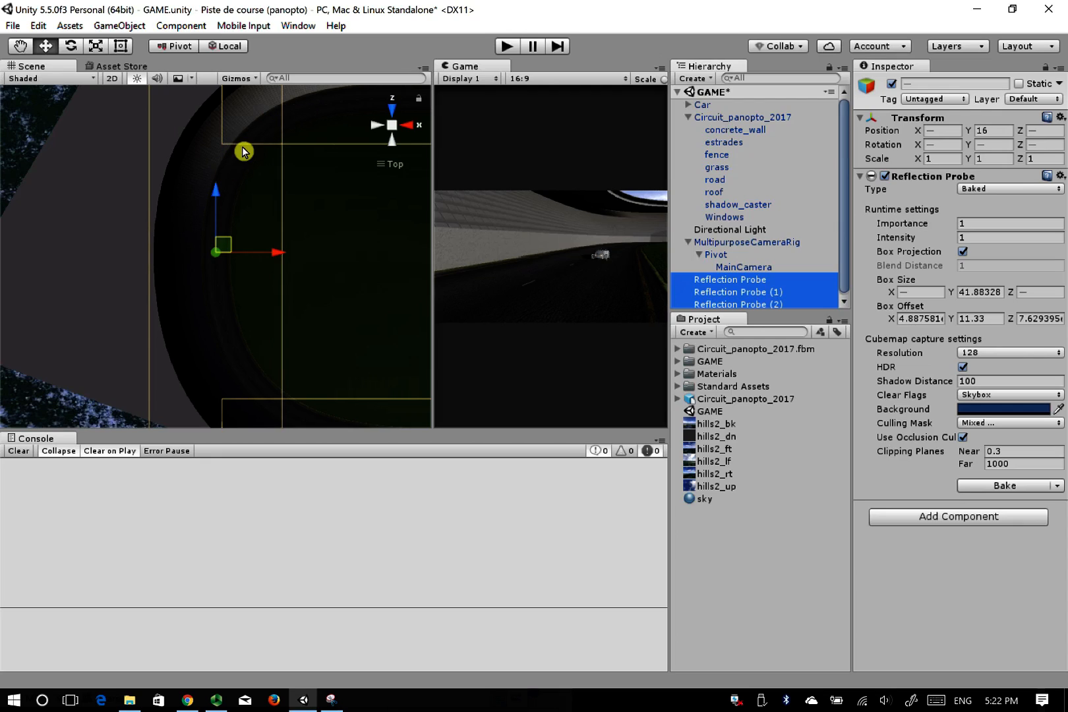
pyautogui.scroll(-4, 259, 392)
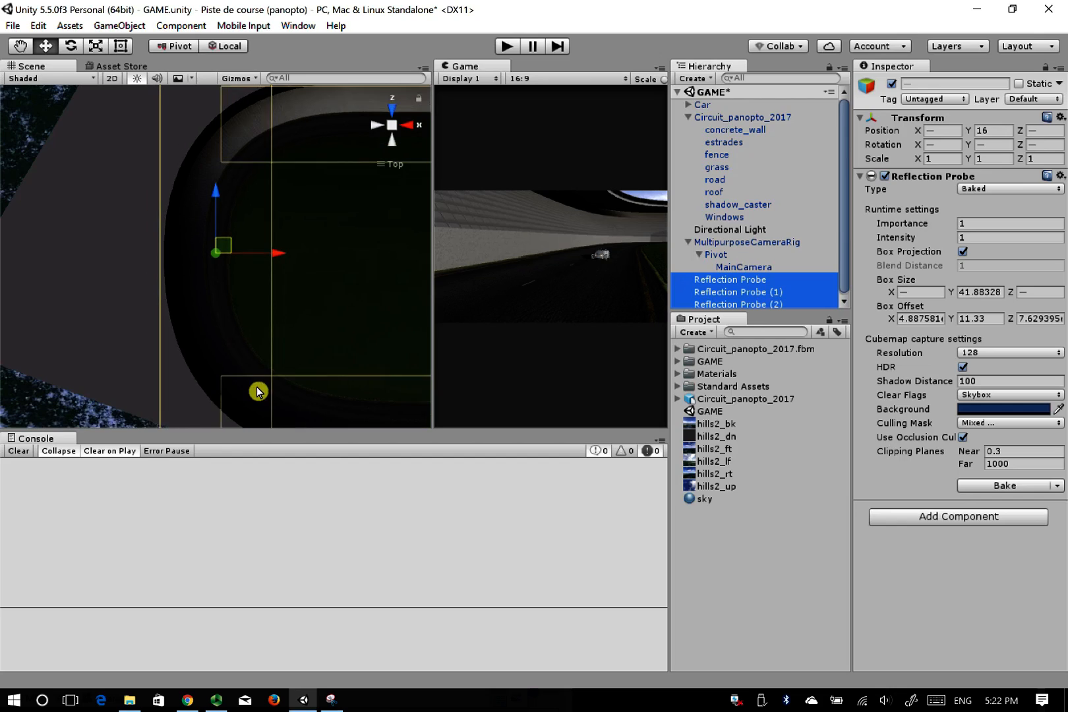
pyautogui.scroll(3, 282, 396)
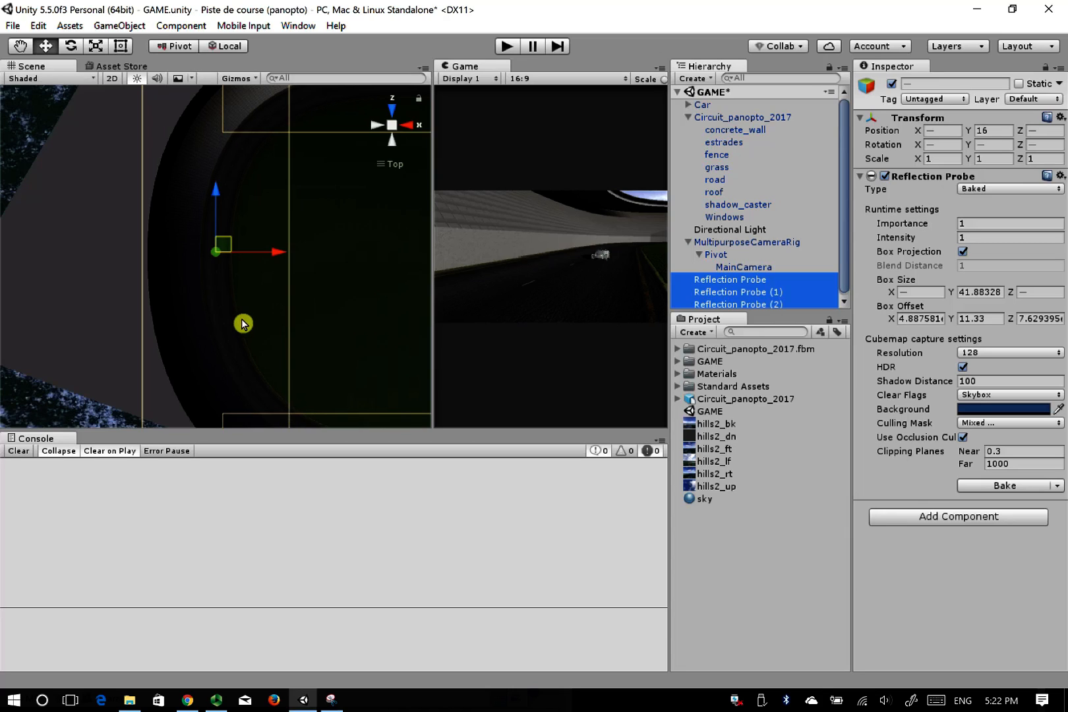
# Set Reflection Probe (2)'s box offset to X 13.3 and Z 0, checking its fit against the other probes' boxes
pyautogui.click(758, 304)
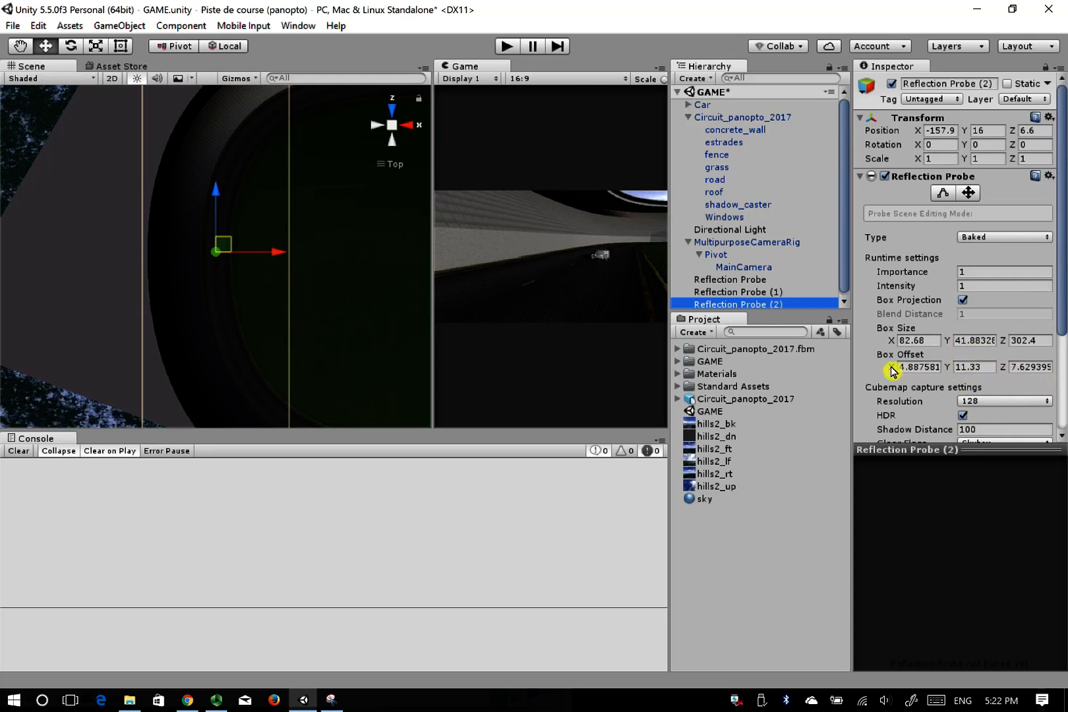
pyautogui.moveTo(891, 371); pyautogui.dragTo(920, 381)
pyautogui.keyDown('shift'); pyautogui.click(749, 282); pyautogui.keyUp('shift')
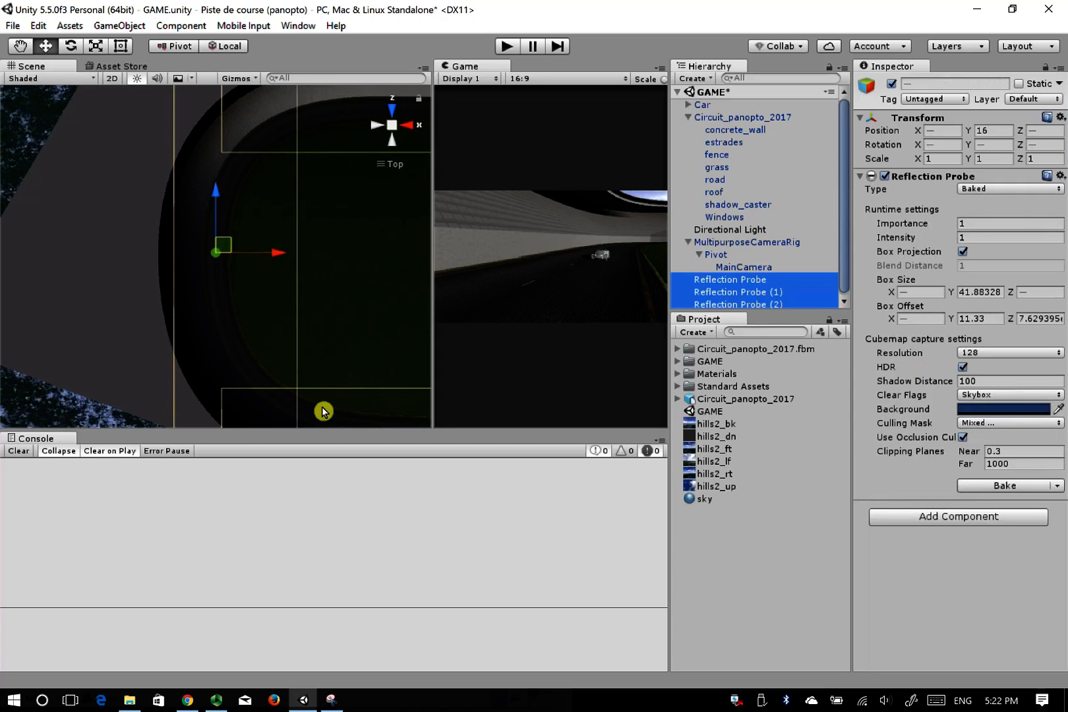
pyautogui.scroll(-6, 321, 420)
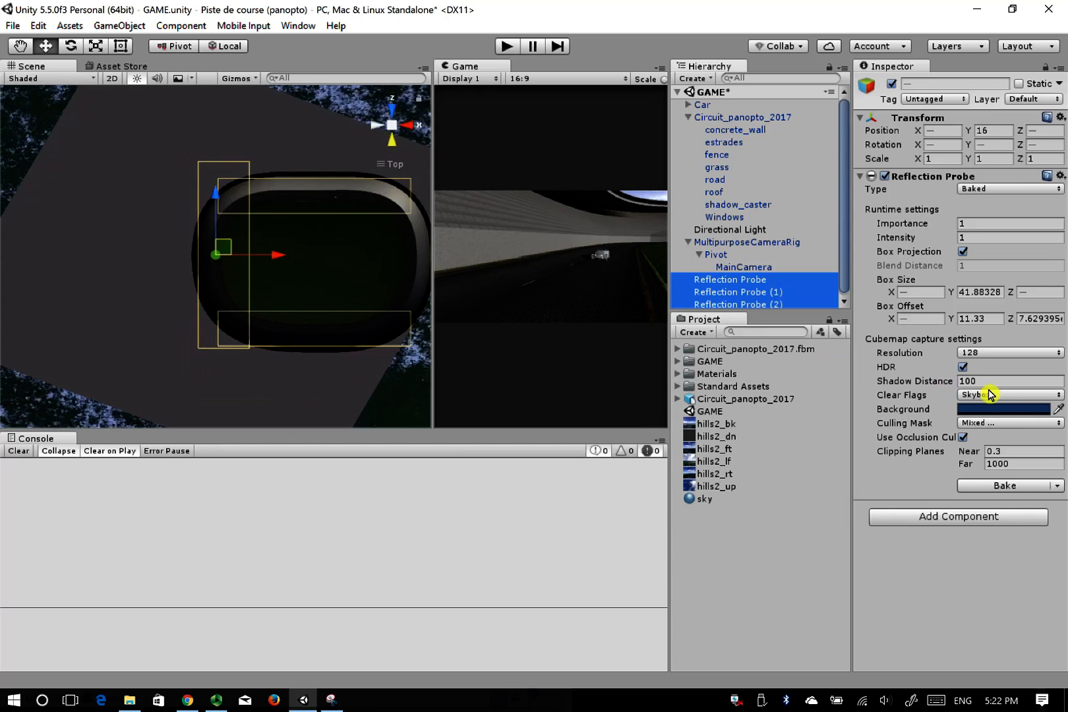
pyautogui.click(748, 305)
pyautogui.click(1016, 369)
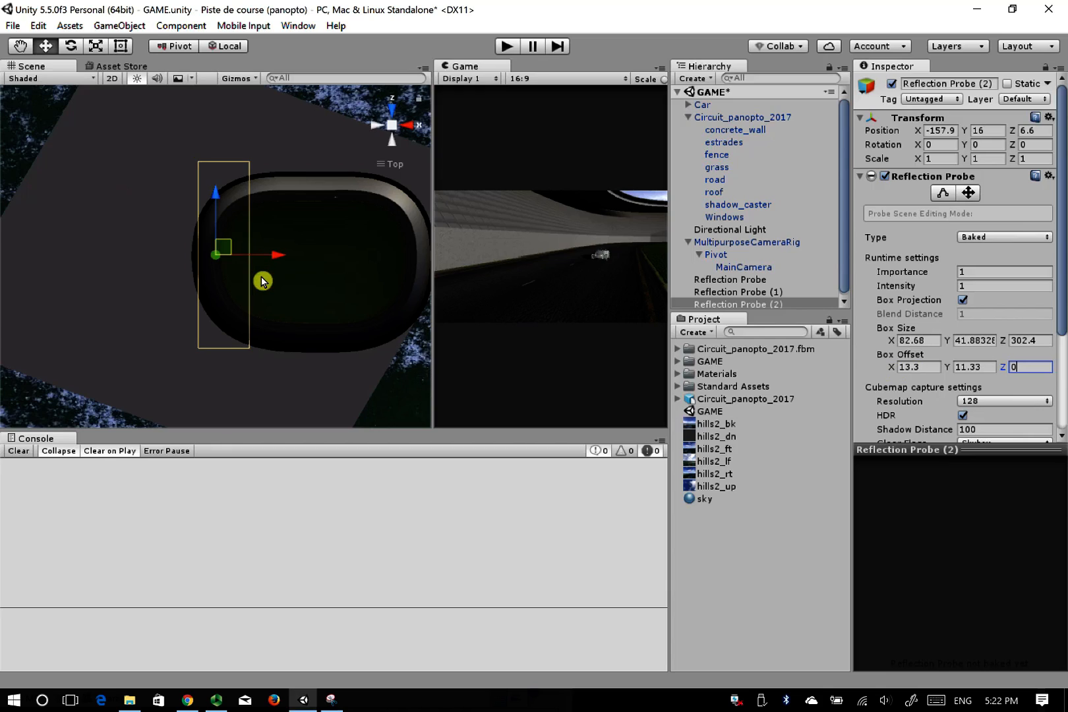
# Set Reflection Probe (2)'s Y rotation to -90 and compare its orientation with the other two probes
pyautogui.click(750, 292)
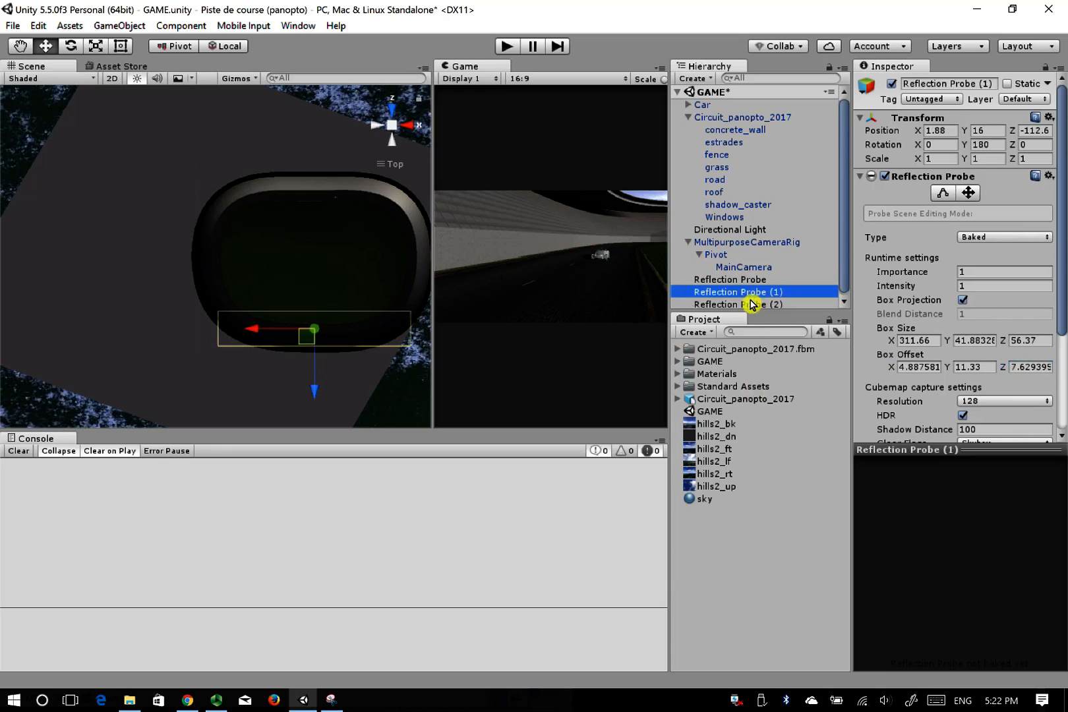
pyautogui.click(751, 304)
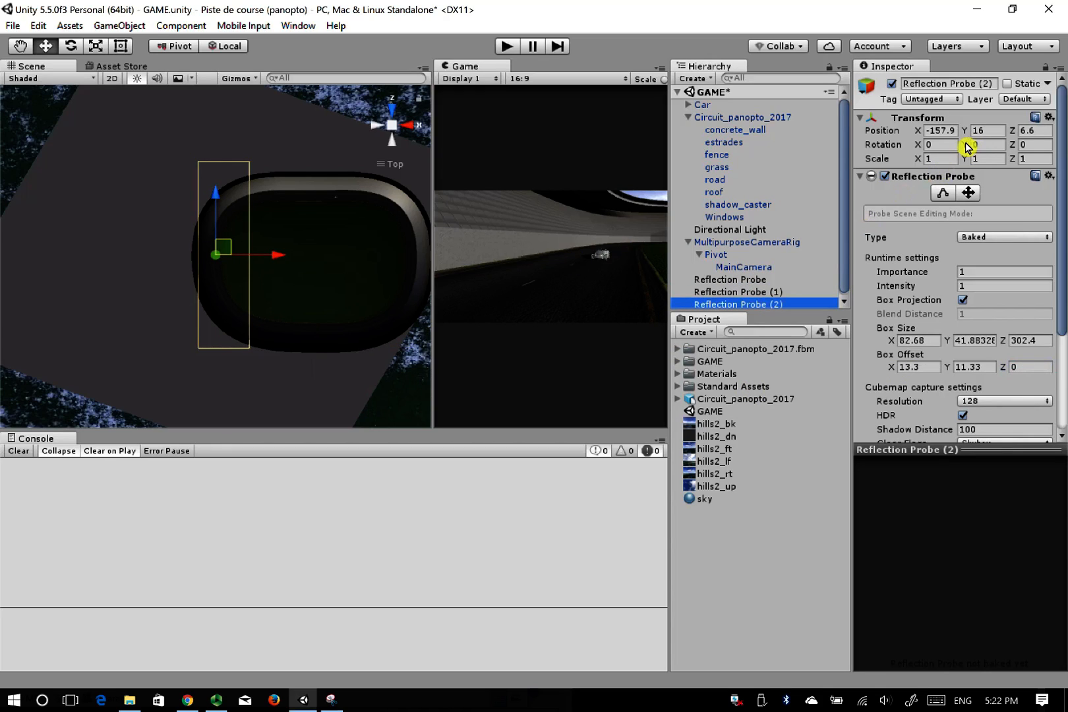
pyautogui.moveTo(967, 147); pyautogui.dragTo(723, 278)
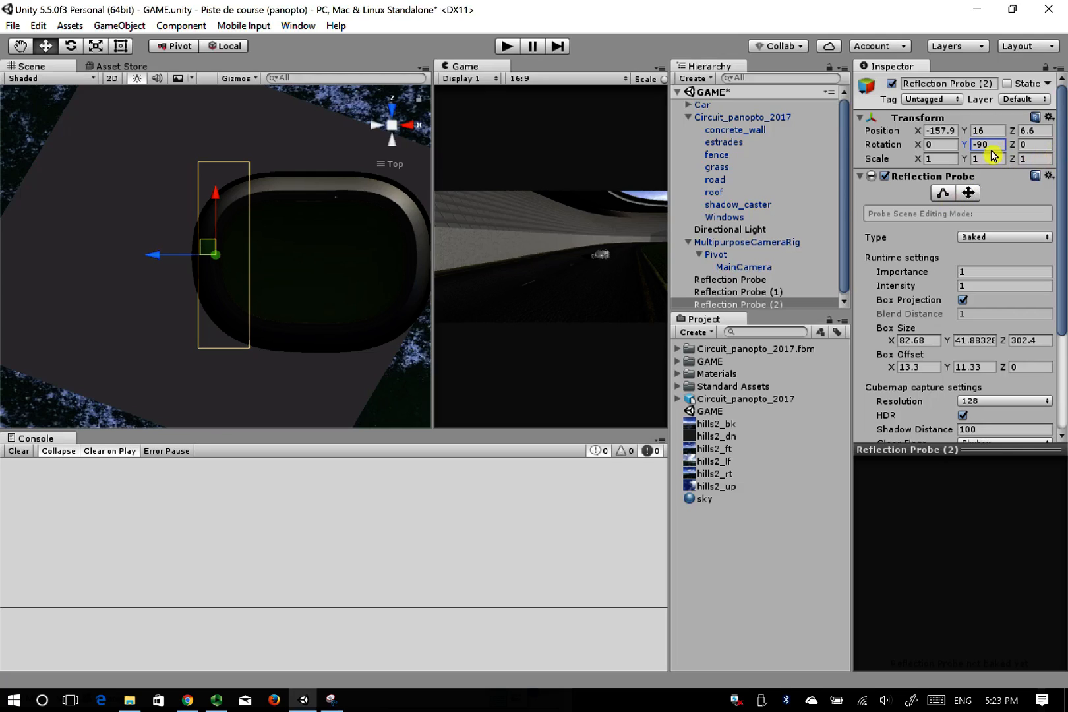
pyautogui.click(747, 292)
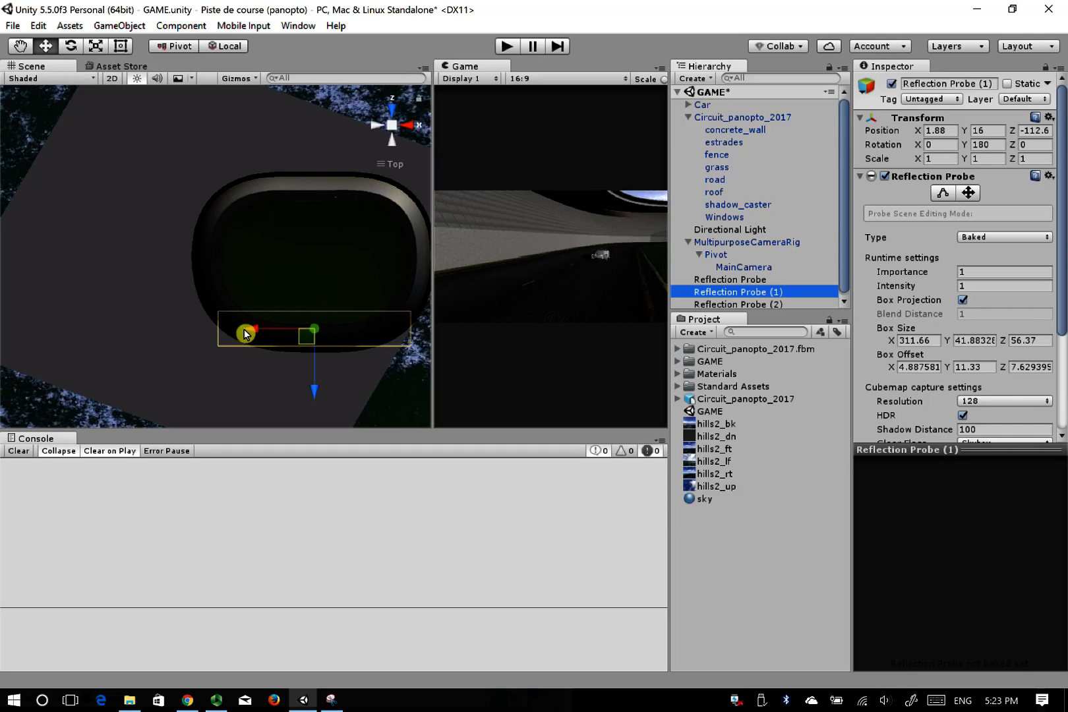
pyautogui.click(748, 304)
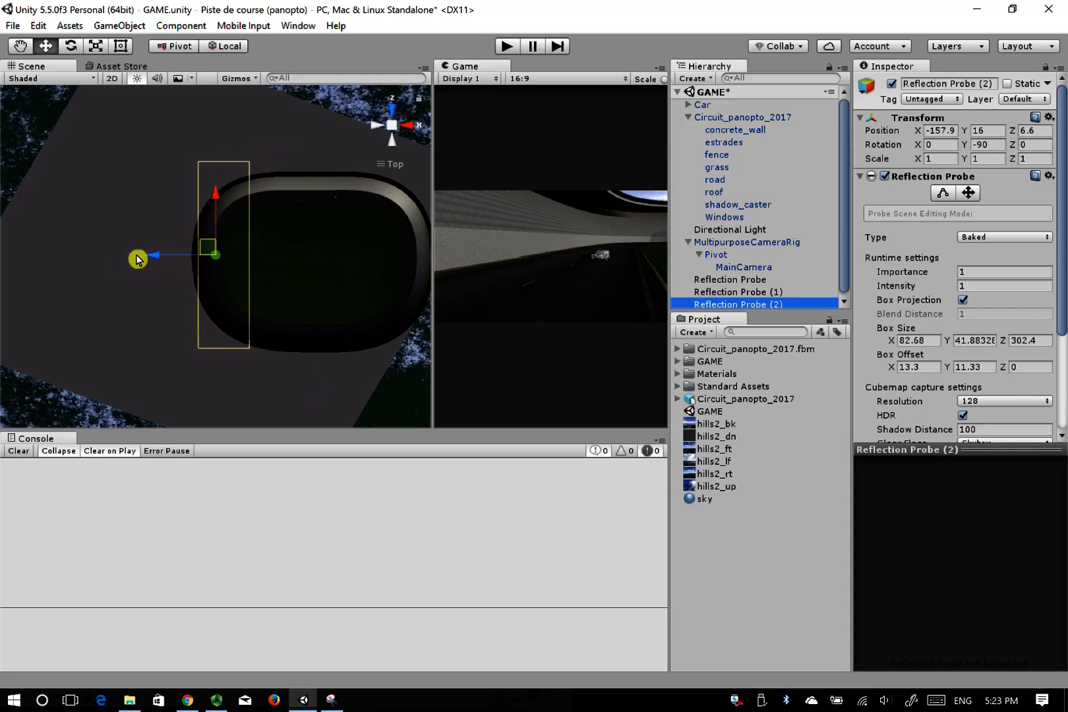
pyautogui.click(735, 282)
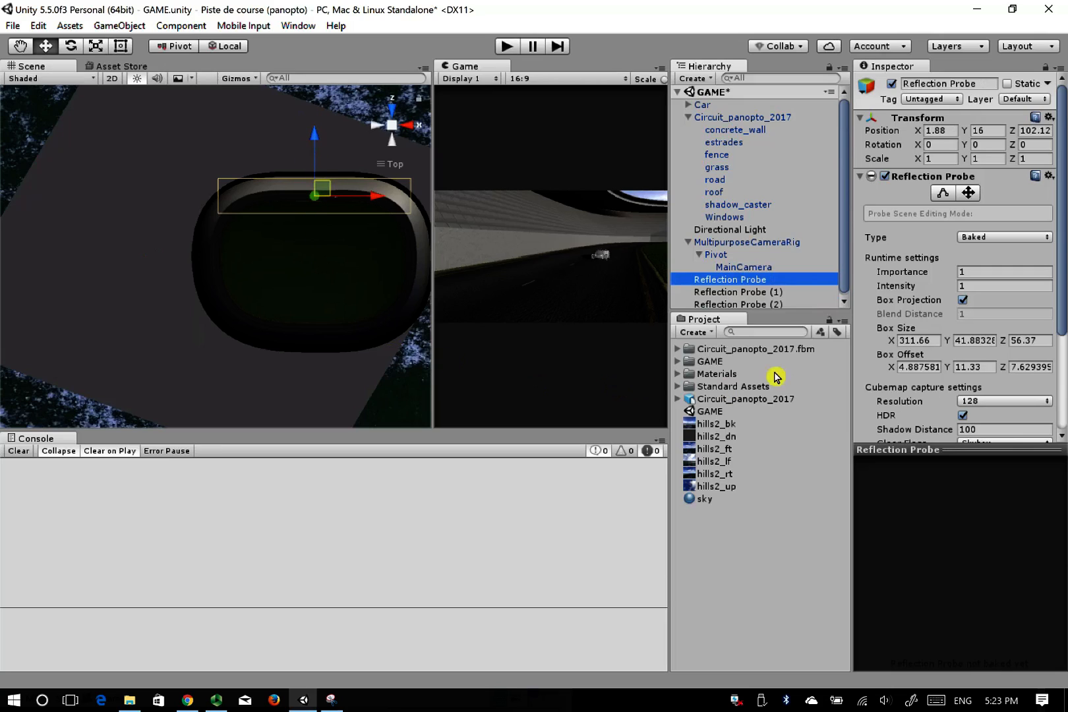
# Duplicate Reflection Probe (2) and move the copy to the circuit's opposite end, at X 159, Z 7
pyautogui.click(797, 305)
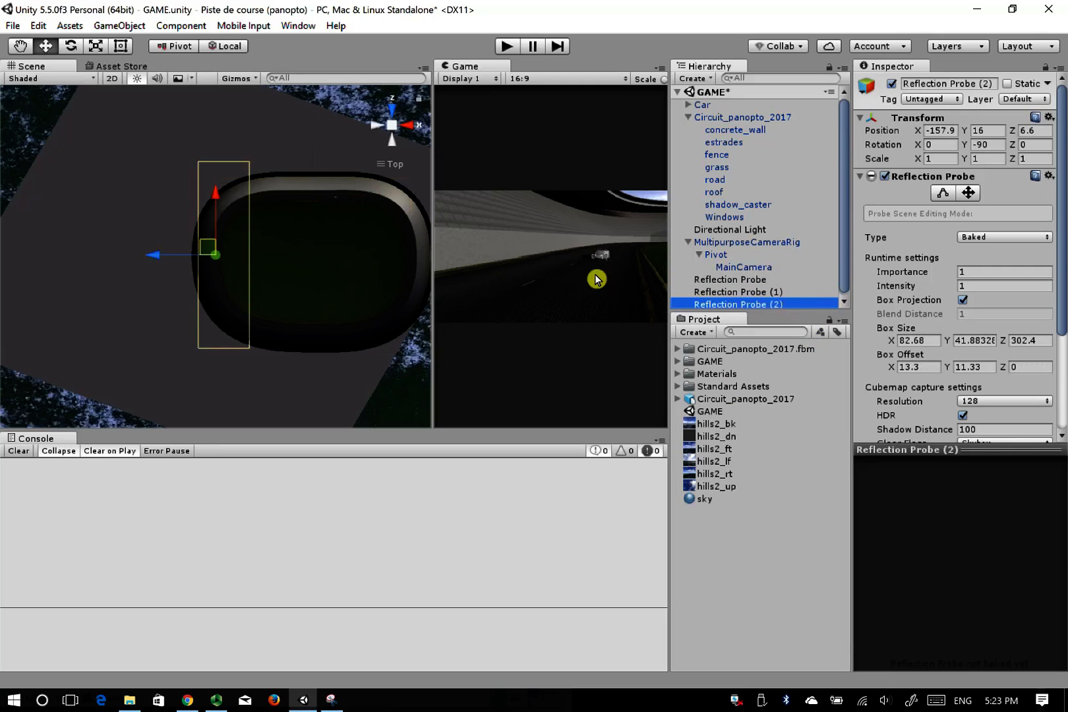
pyautogui.hotkey('ctrl', 'd')
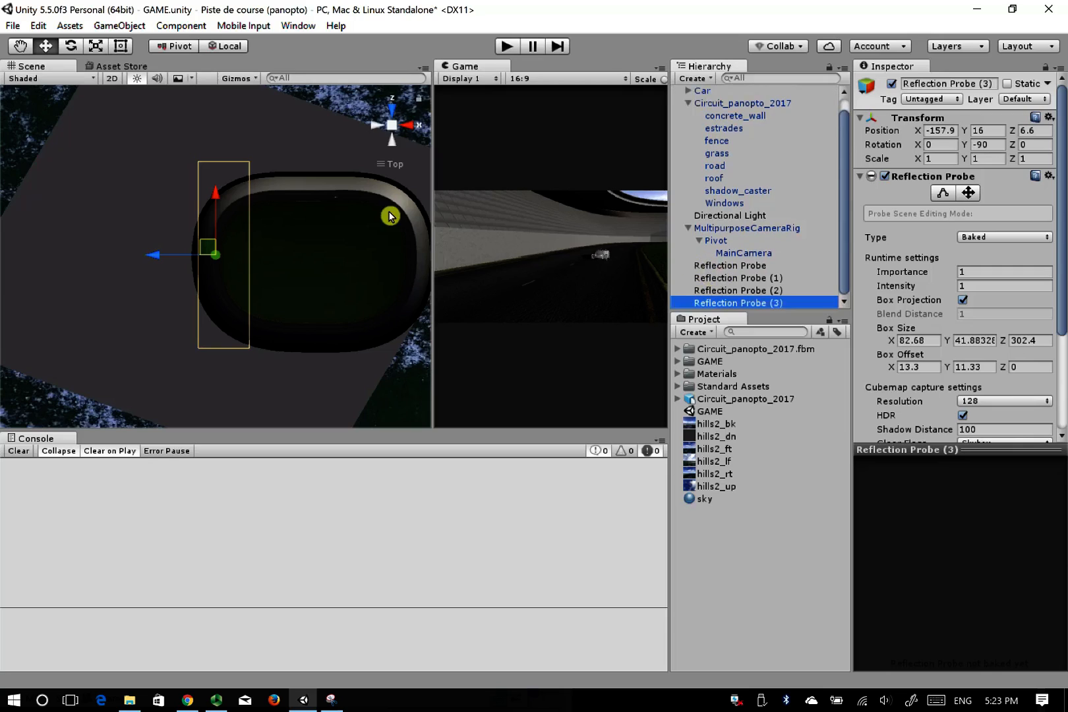
pyautogui.moveTo(173, 253); pyautogui.dragTo(321, 259)
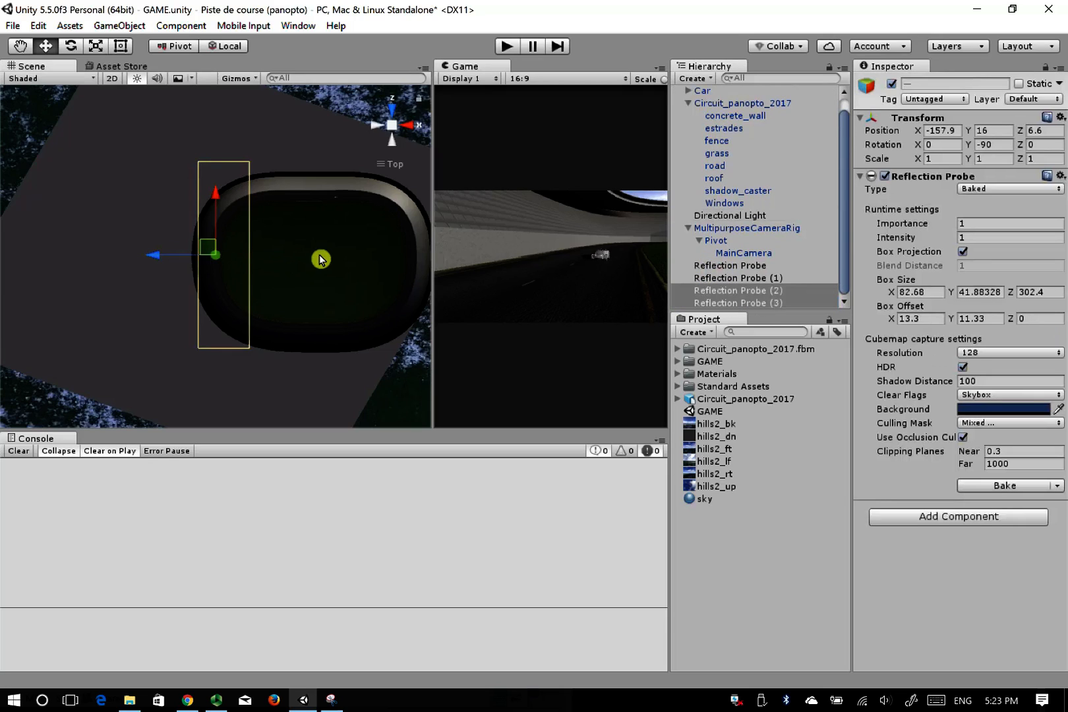
pyautogui.click(745, 304)
pyautogui.moveTo(151, 259); pyautogui.dragTo(414, 284)
pyautogui.press('f')
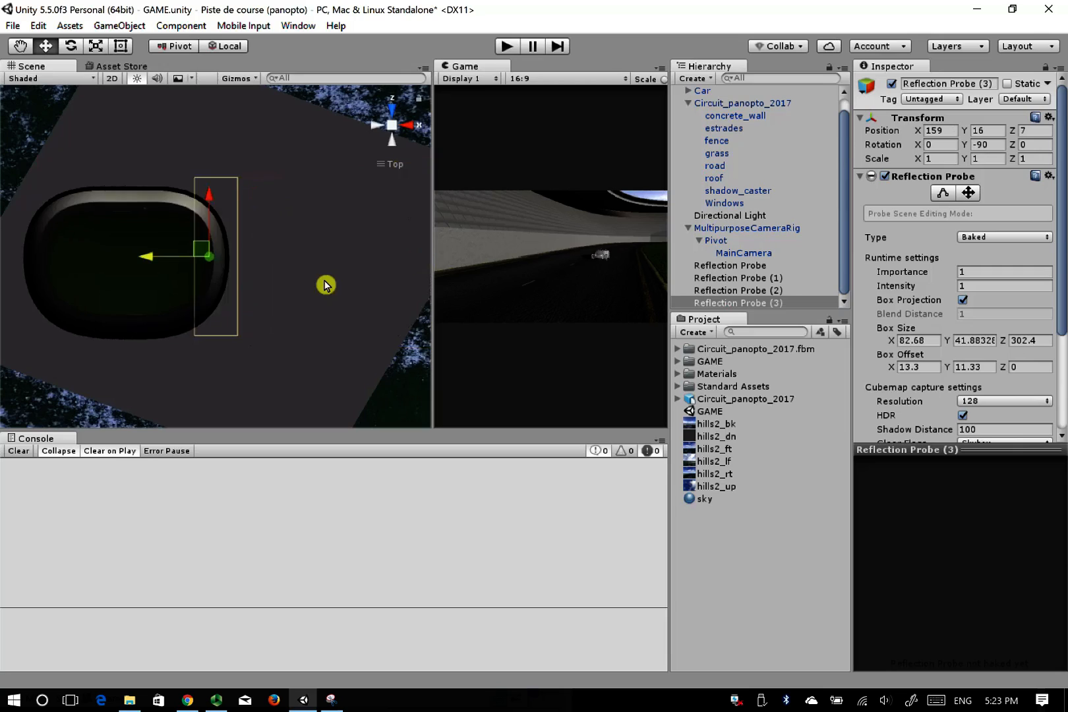
# Set Reflection Probe (3)'s box offset X to about -18.74 and check how all four probe boxes overlap
pyautogui.scroll(4, 151, 310)
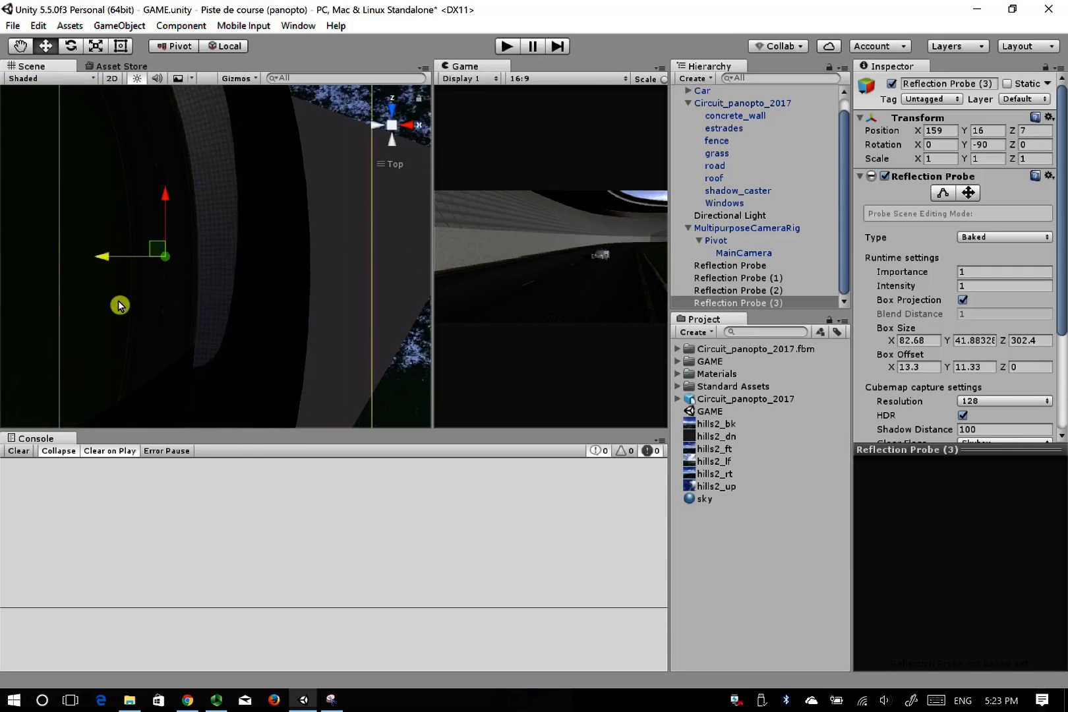
pyautogui.scroll(-5, 123, 311)
pyautogui.scroll(-1, 123, 311)
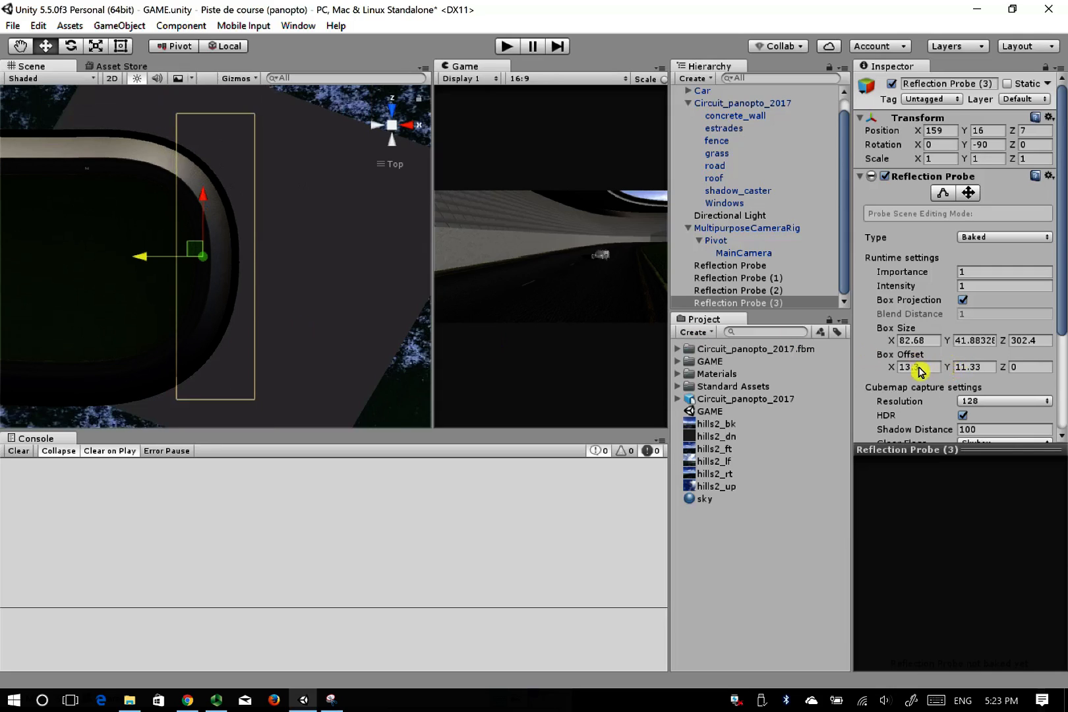
pyautogui.moveTo(892, 370); pyautogui.dragTo(53, 363)
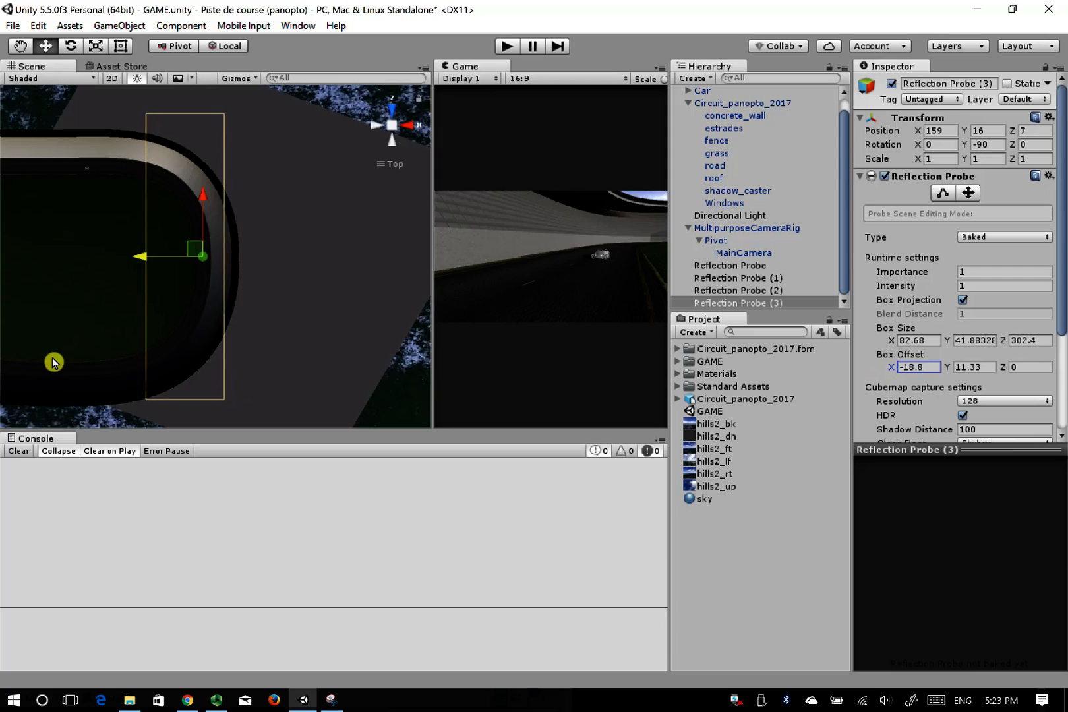
pyautogui.keyDown('shift'); pyautogui.click(728, 266); pyautogui.keyUp('shift')
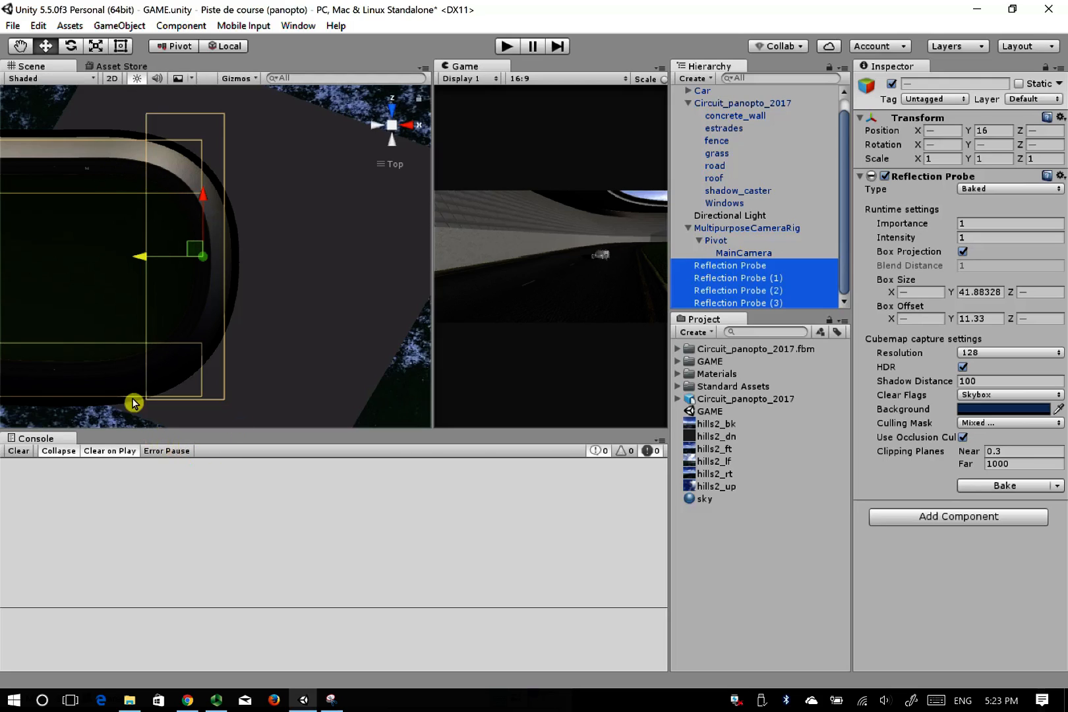
pyautogui.scroll(-5, 131, 400)
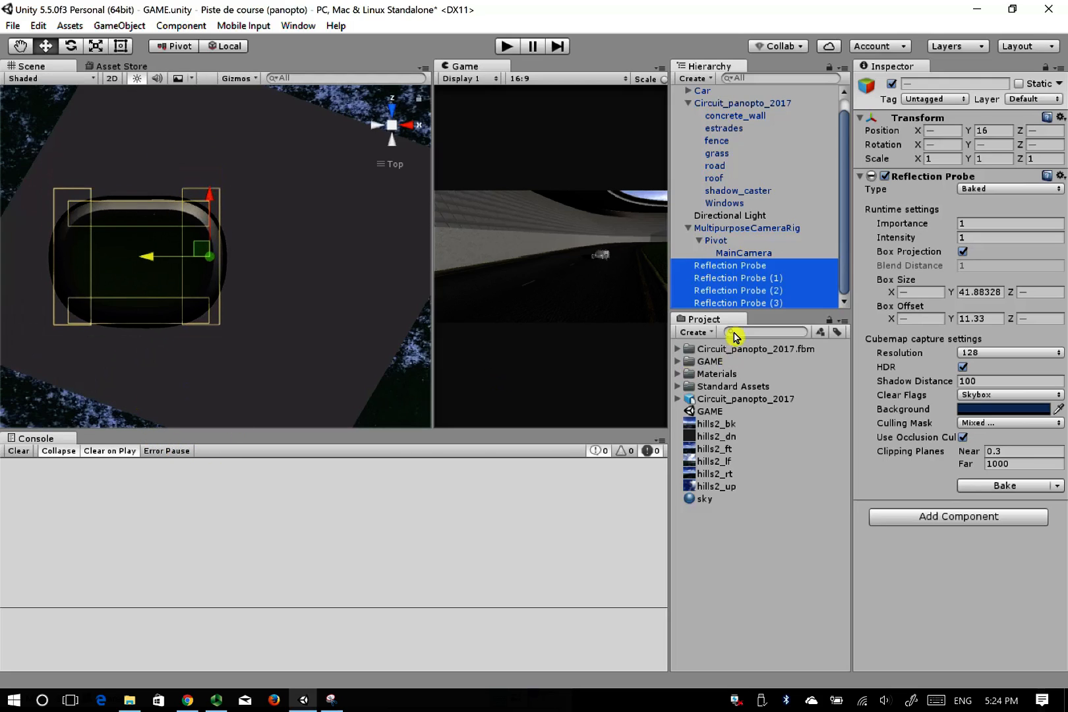
# Set Reflection Probe (3)'s Y rotation to 90 and review the orientation of all four probes one by one
pyautogui.click(728, 305)
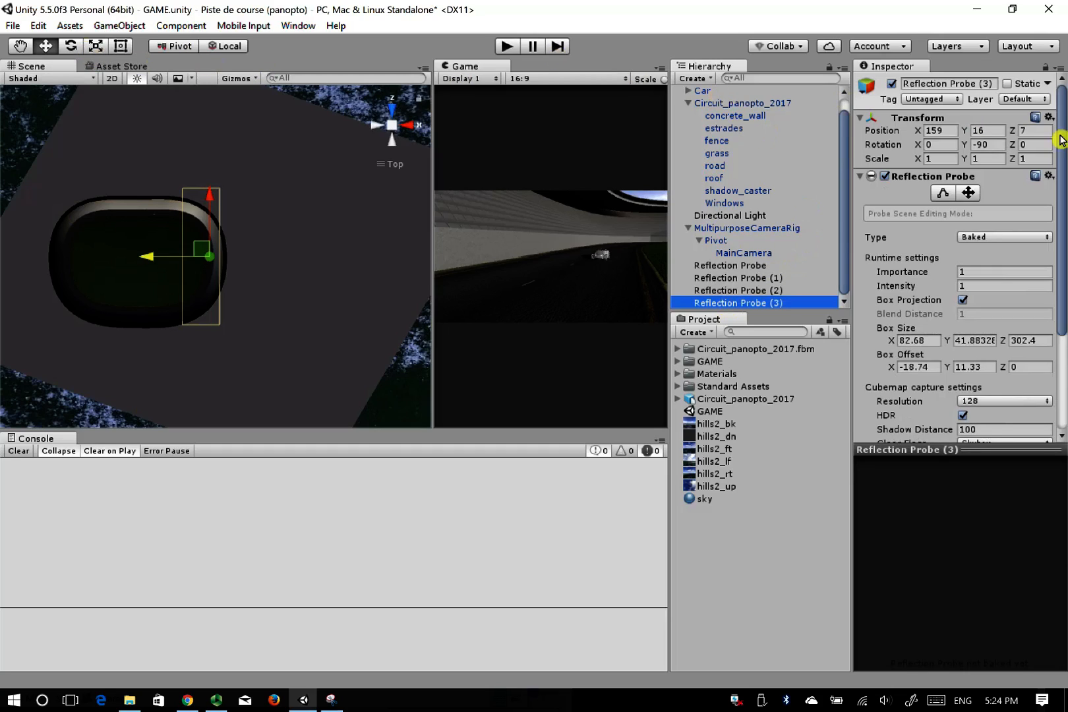
pyautogui.click(982, 145)
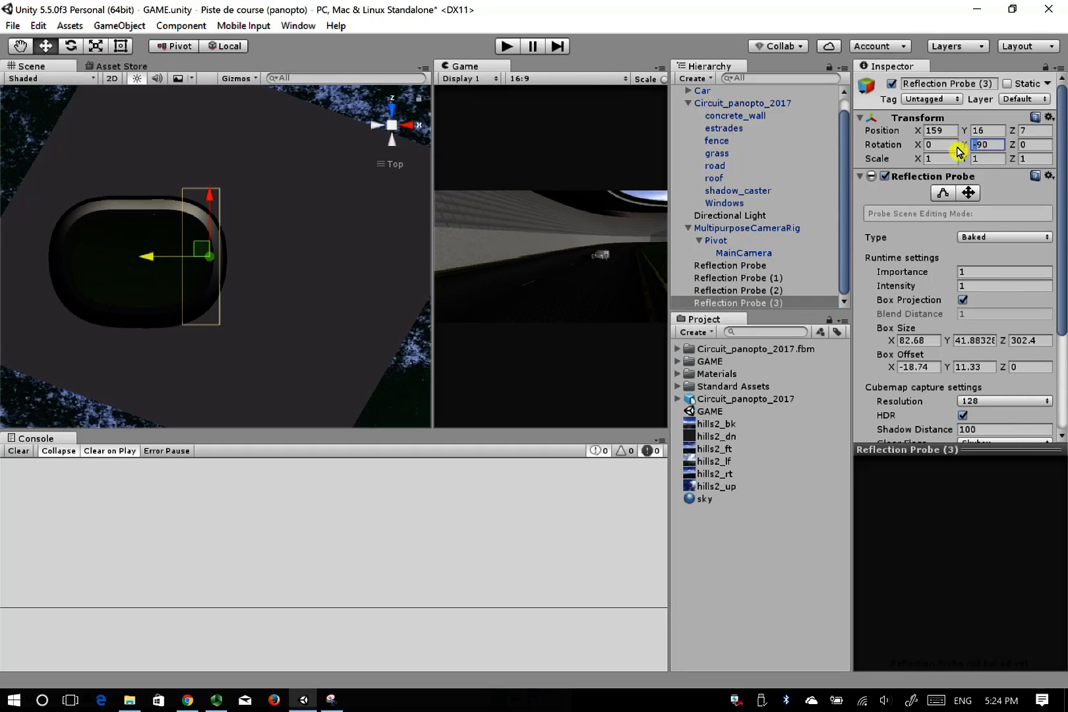
pyautogui.write('90')
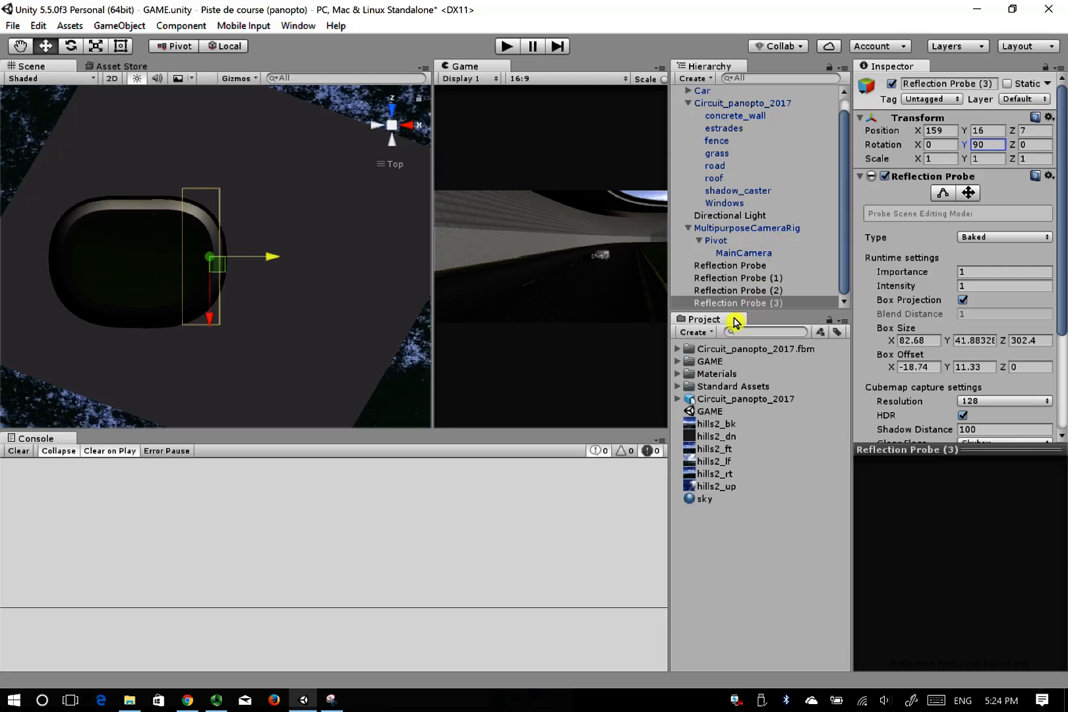
pyautogui.click(746, 292)
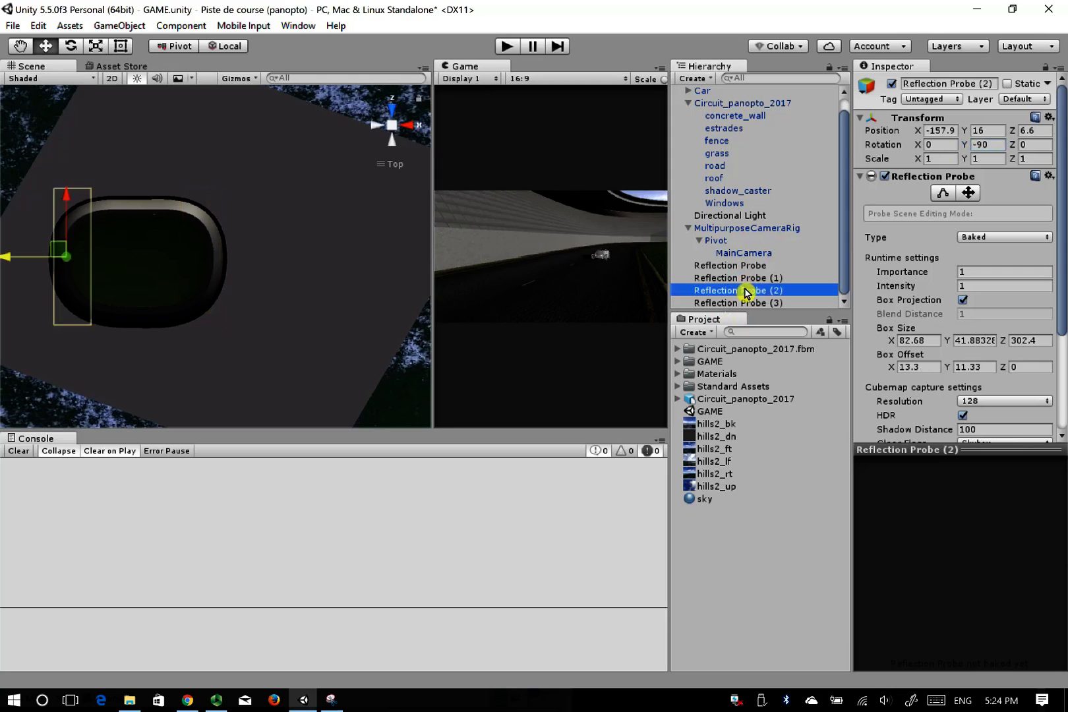
pyautogui.click(752, 279)
pyautogui.click(746, 266)
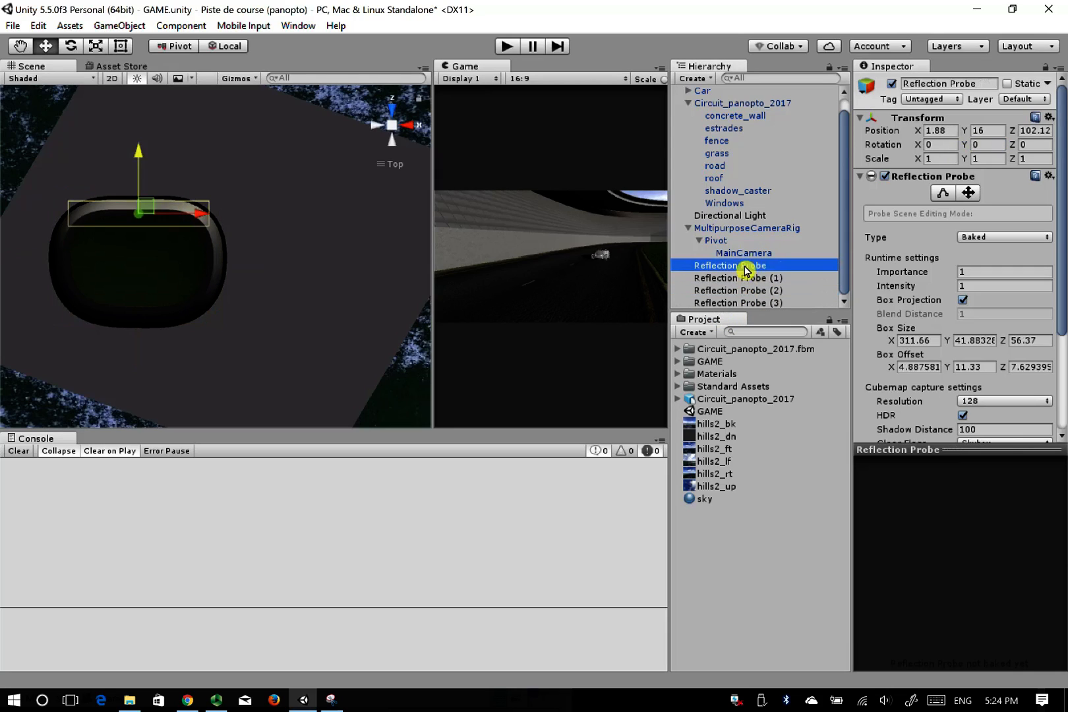
pyautogui.click(746, 279)
pyautogui.click(752, 292)
pyautogui.click(719, 304)
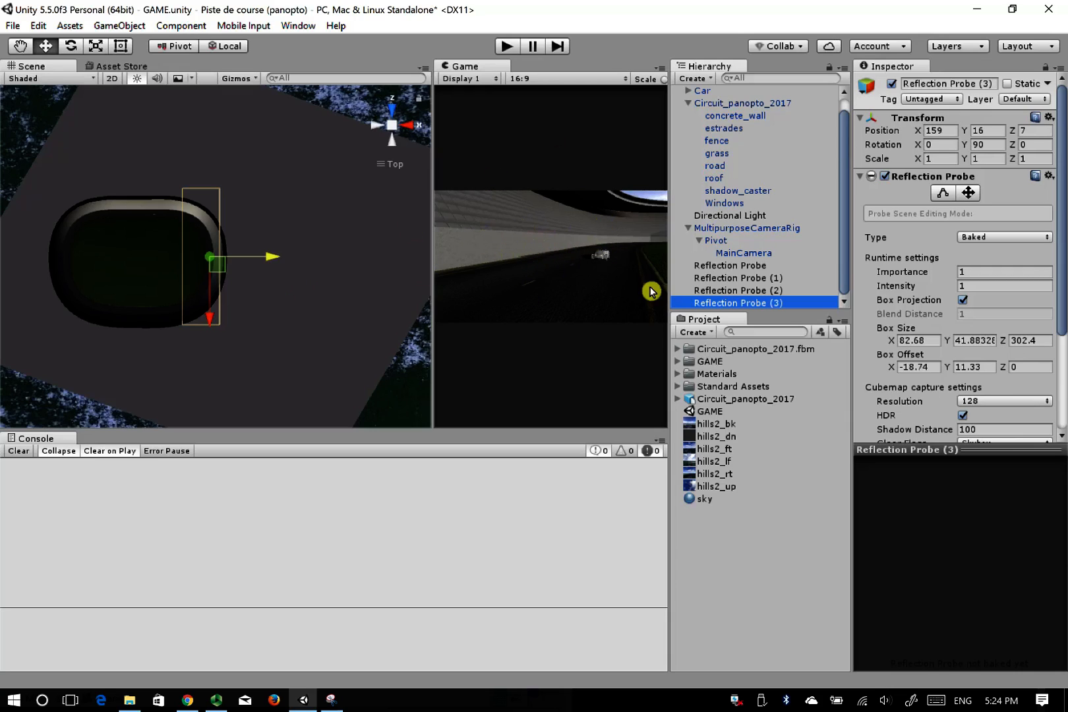
# Set the MainCamera's rendering path to Deferred and enable its HDR option, widening the Game view to preview it
pyautogui.click(744, 254)
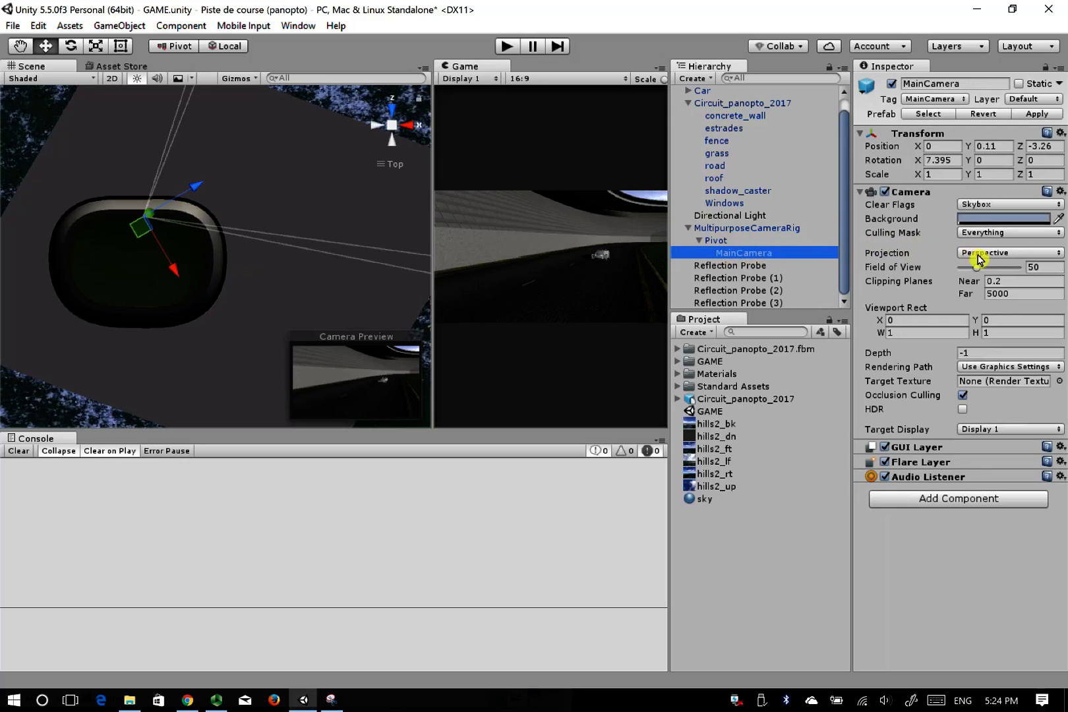
pyautogui.click(878, 371)
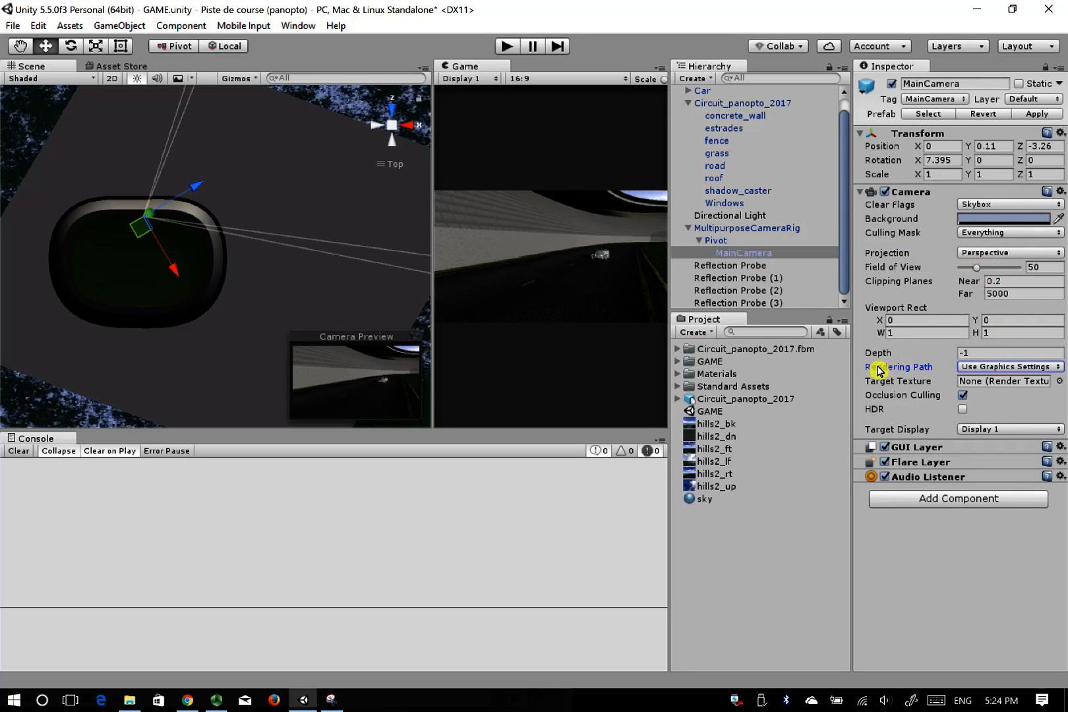
pyautogui.click(1002, 368)
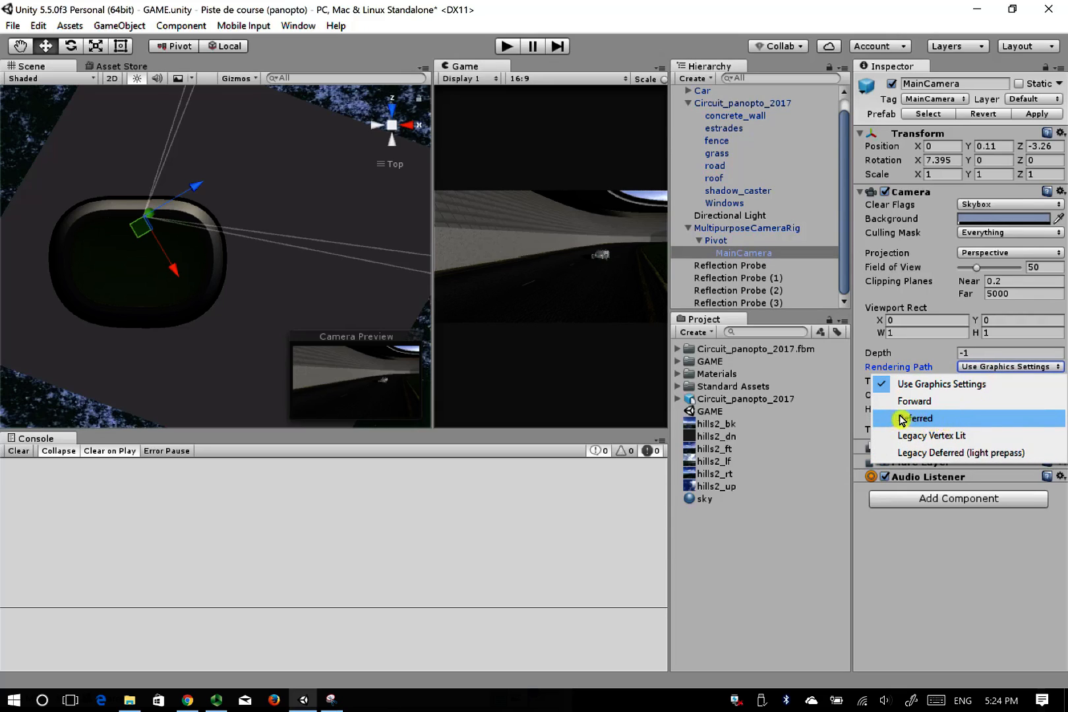
pyautogui.click(947, 420)
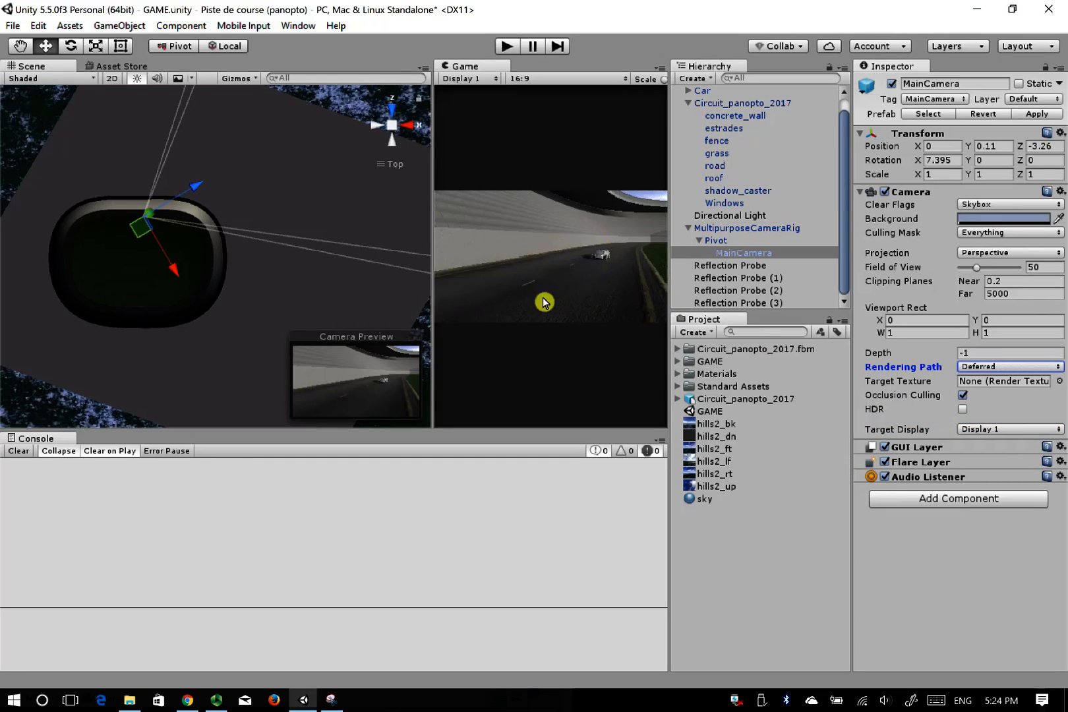
pyautogui.moveTo(432, 299); pyautogui.dragTo(131, 262)
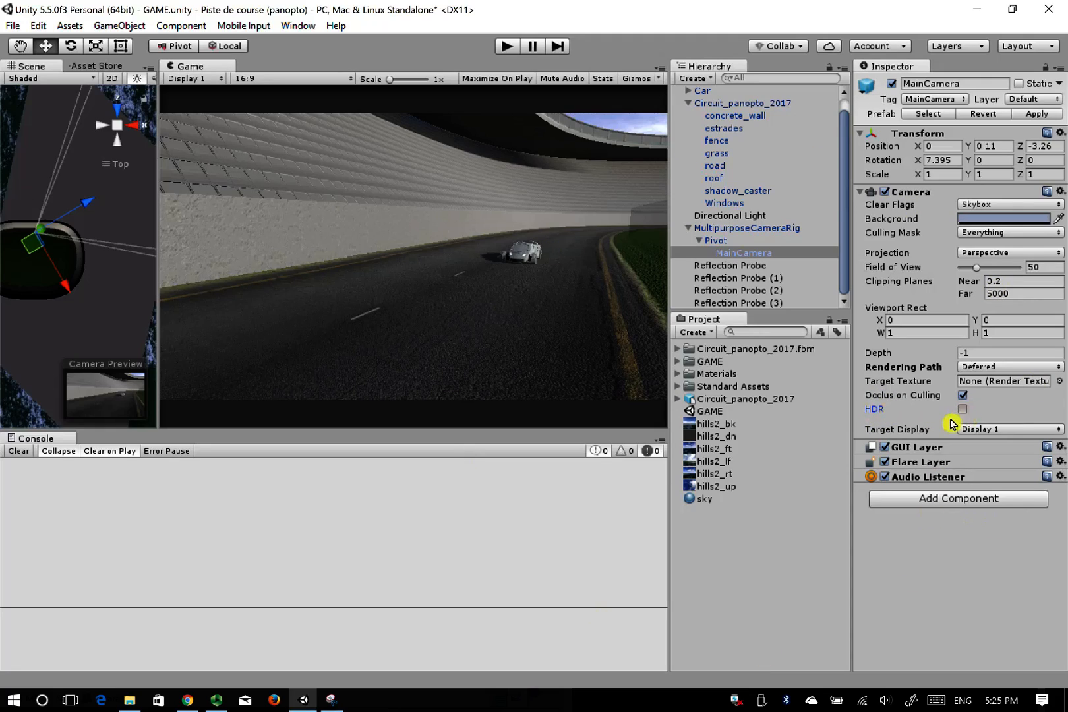
pyautogui.click(963, 409)
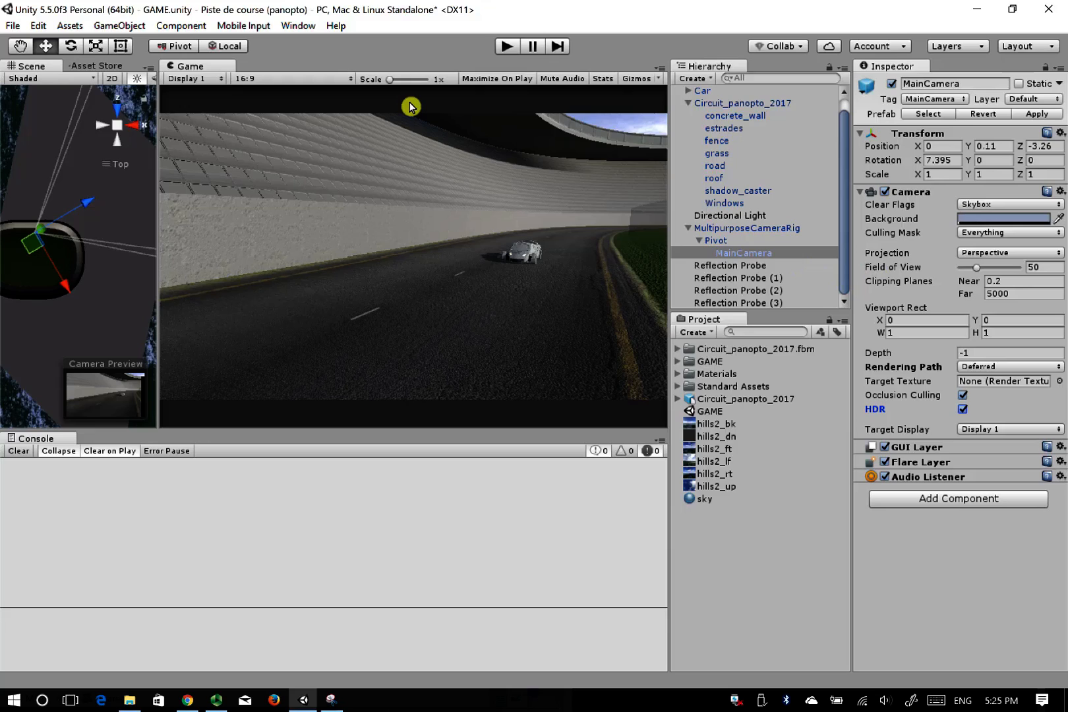
# Save the scene and open the Lighting window
pyautogui.click(300, 27)
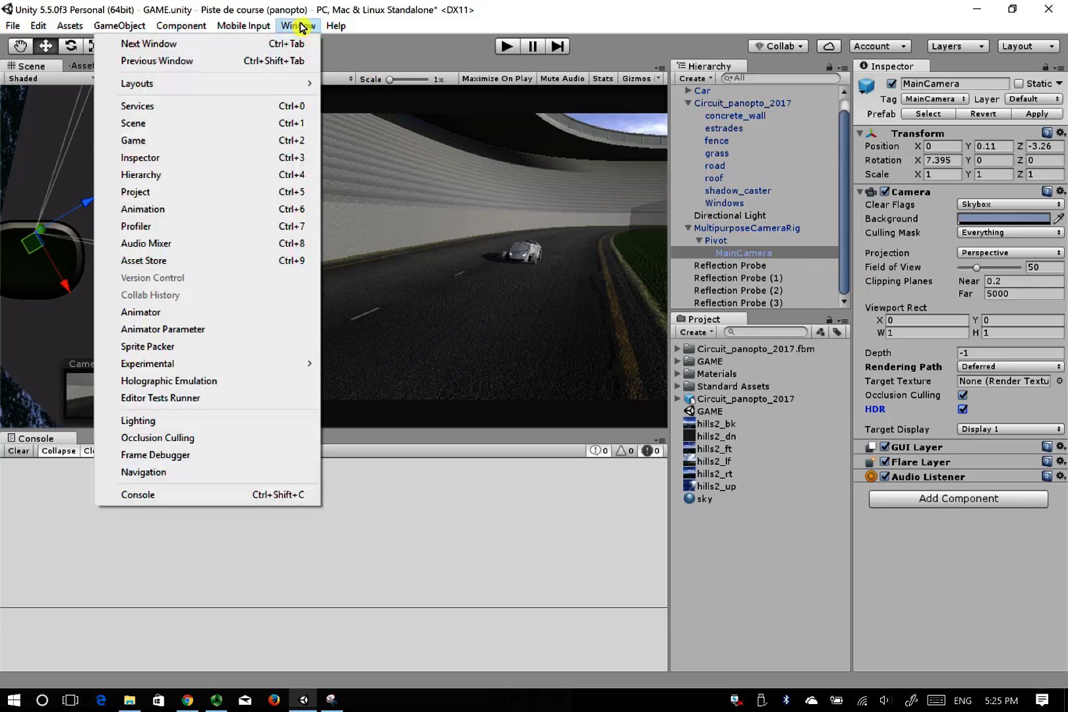
pyautogui.click(830, 553)
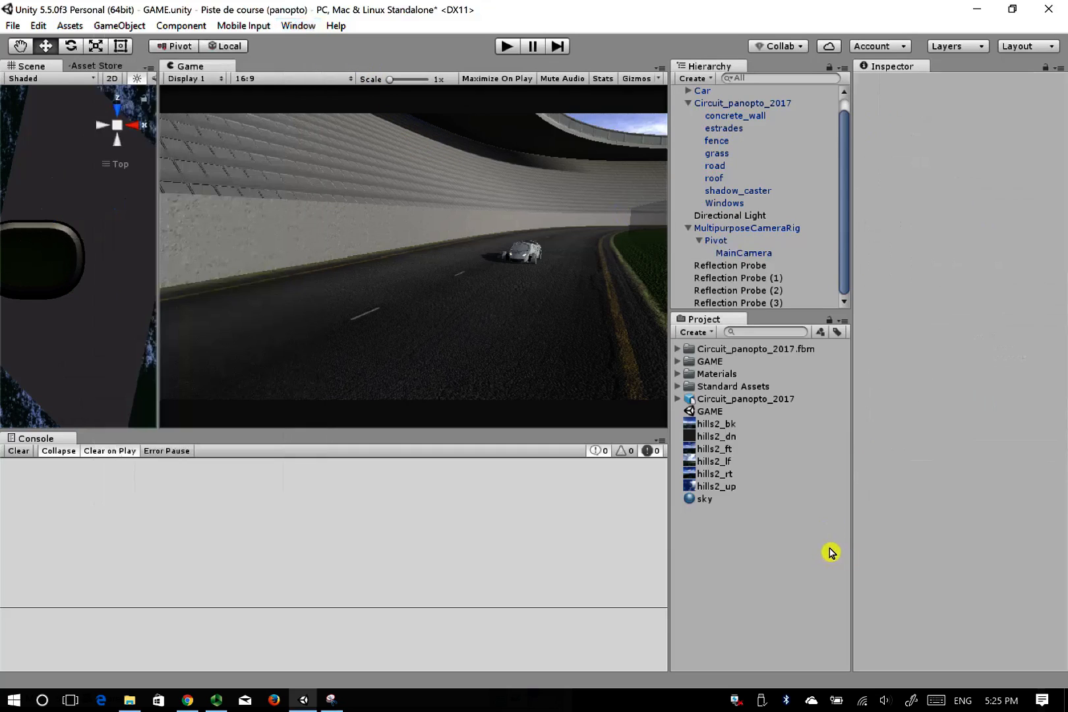
pyautogui.click(298, 25)
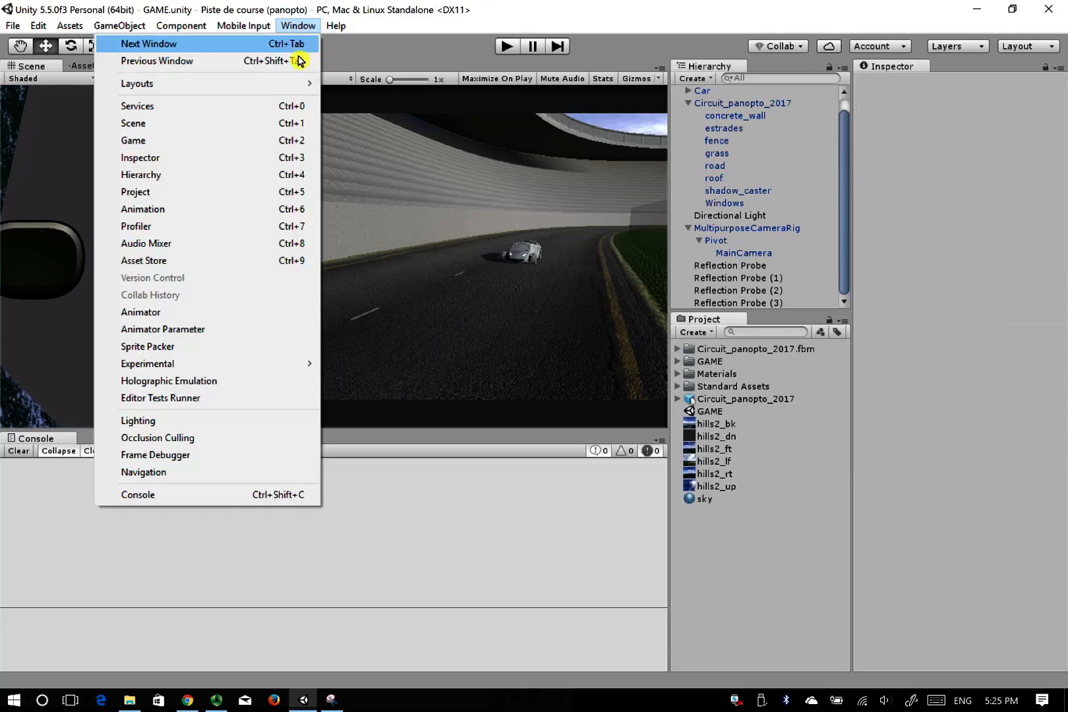
pyautogui.click(270, 422)
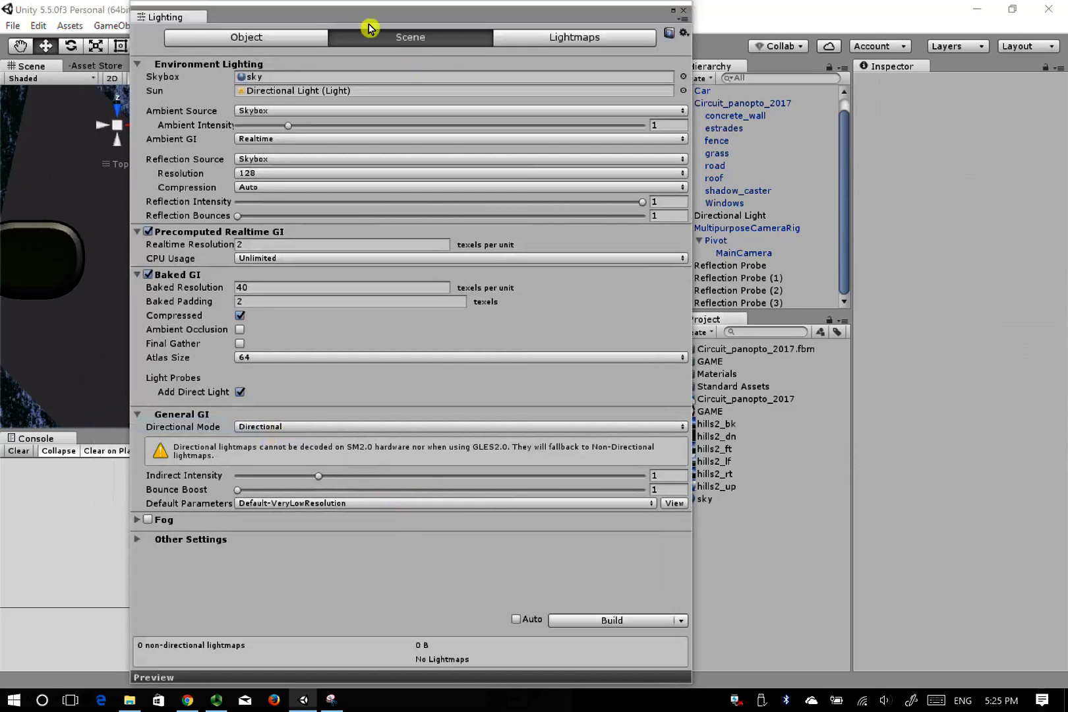
# Build the scene's lighting with the current Lighting window settings, baking the reflection probes
pyautogui.moveTo(270, 14); pyautogui.dragTo(758, 179)
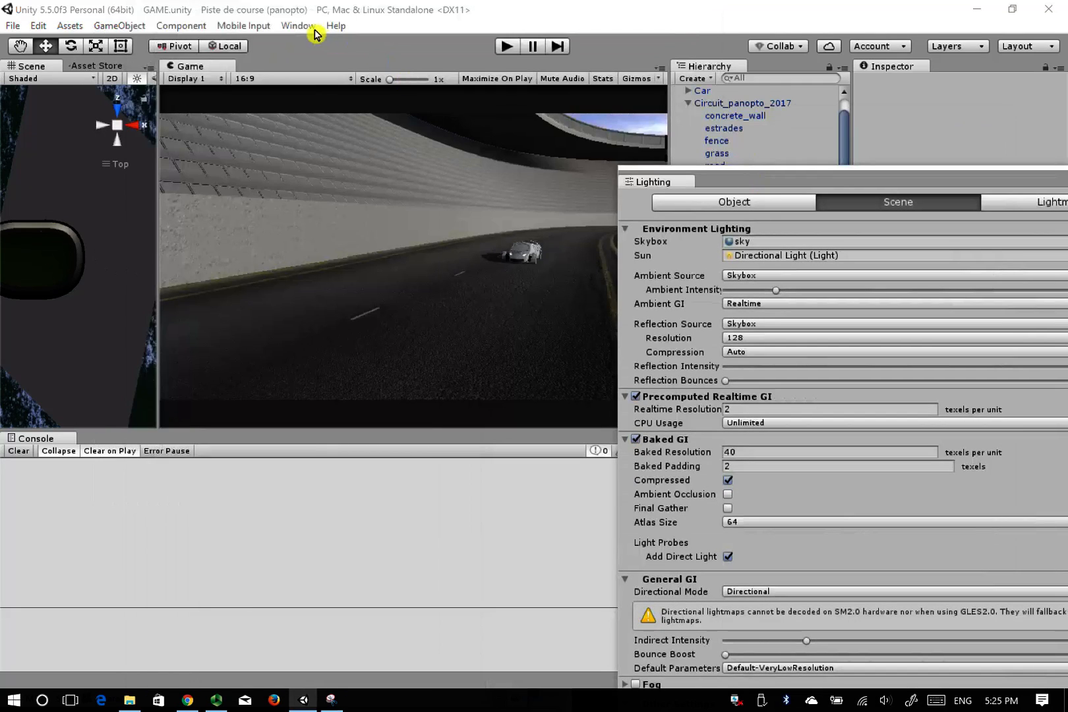
pyautogui.click(300, 26)
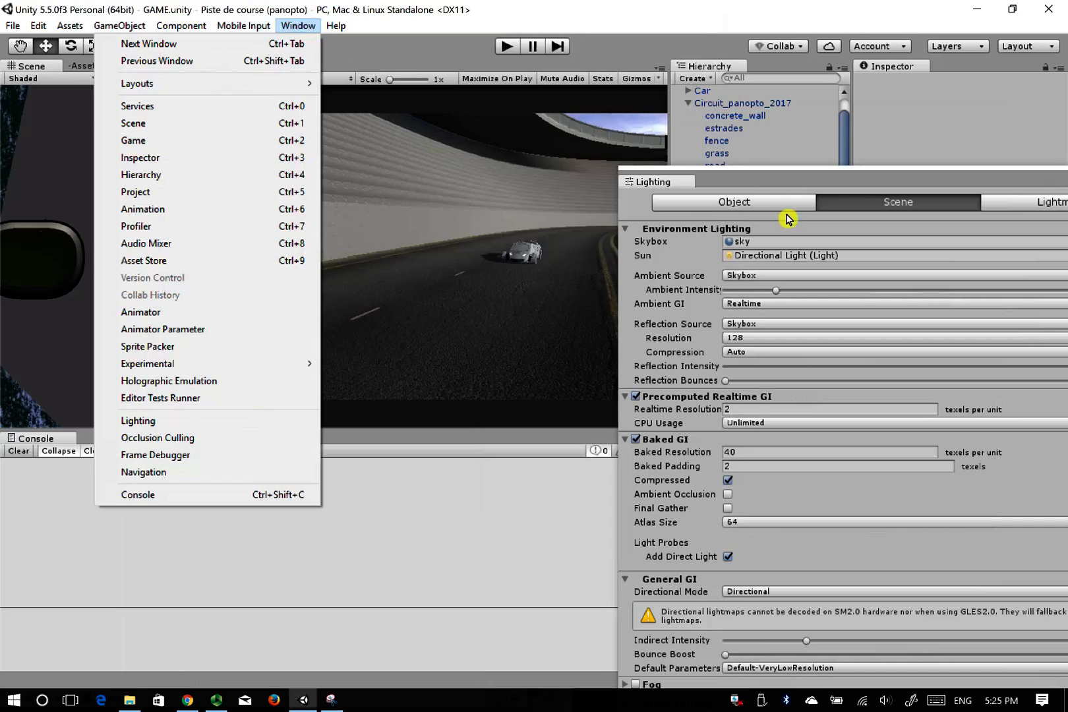
pyautogui.moveTo(786, 180); pyautogui.dragTo(379, 48)
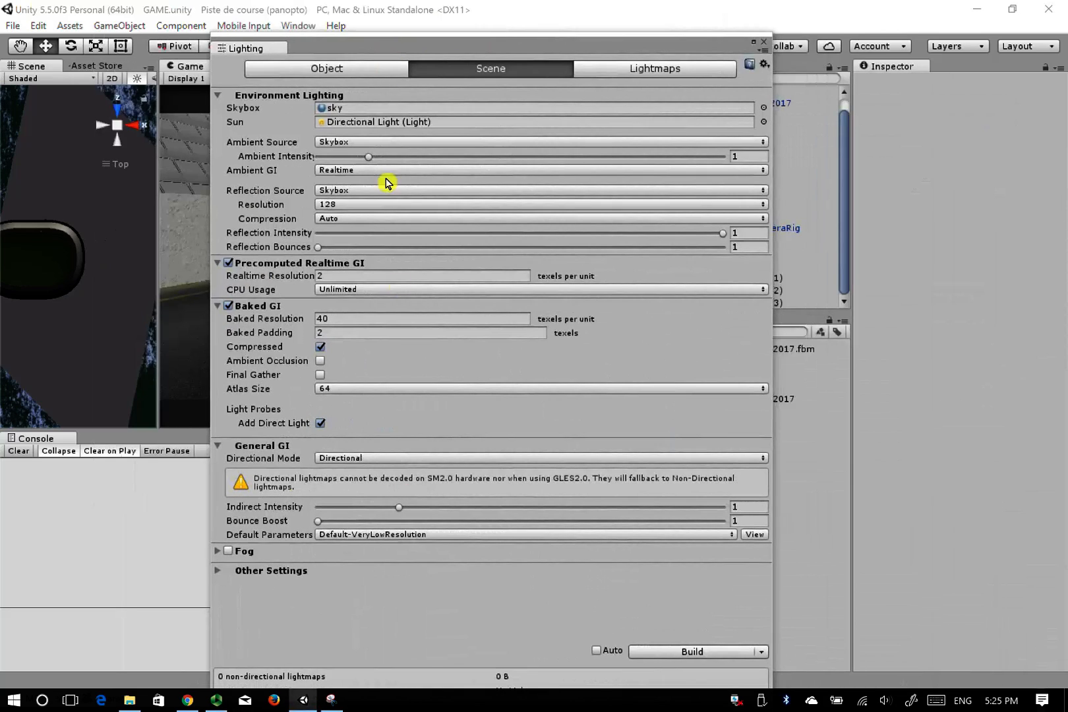
pyautogui.click(687, 655)
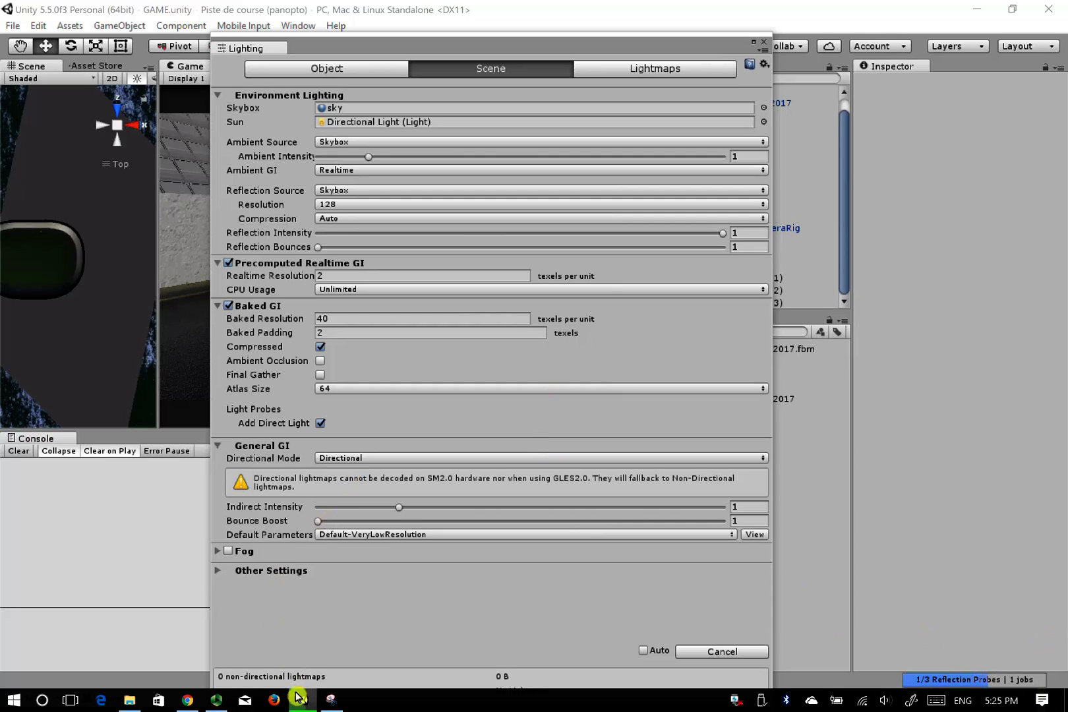
pyautogui.click(217, 700)
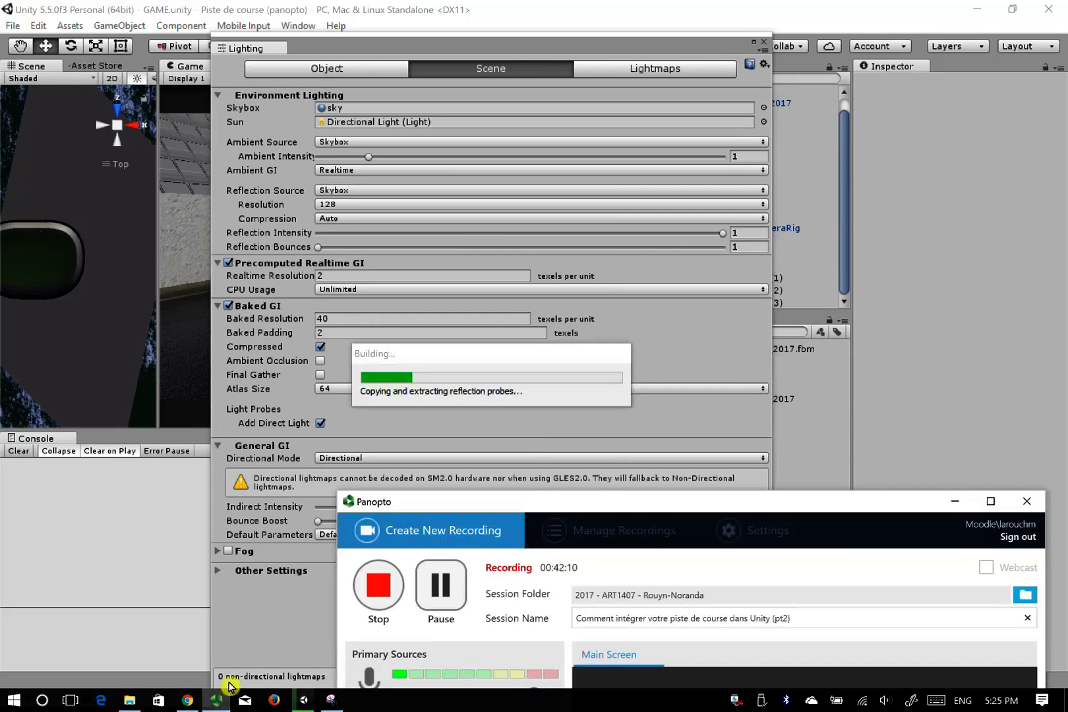
pyautogui.click(440, 589)
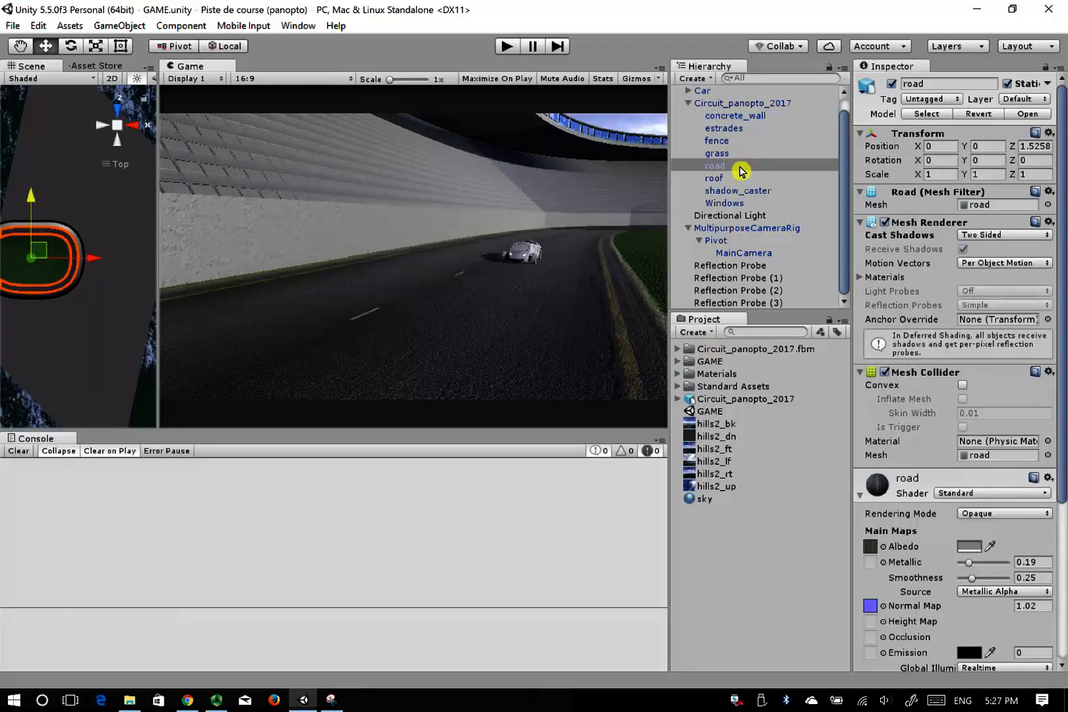
# Temporarily make the road material mirror-like by setting its Smoothness to 1 and its Normal Map strength to 0
pyautogui.click(717, 170)
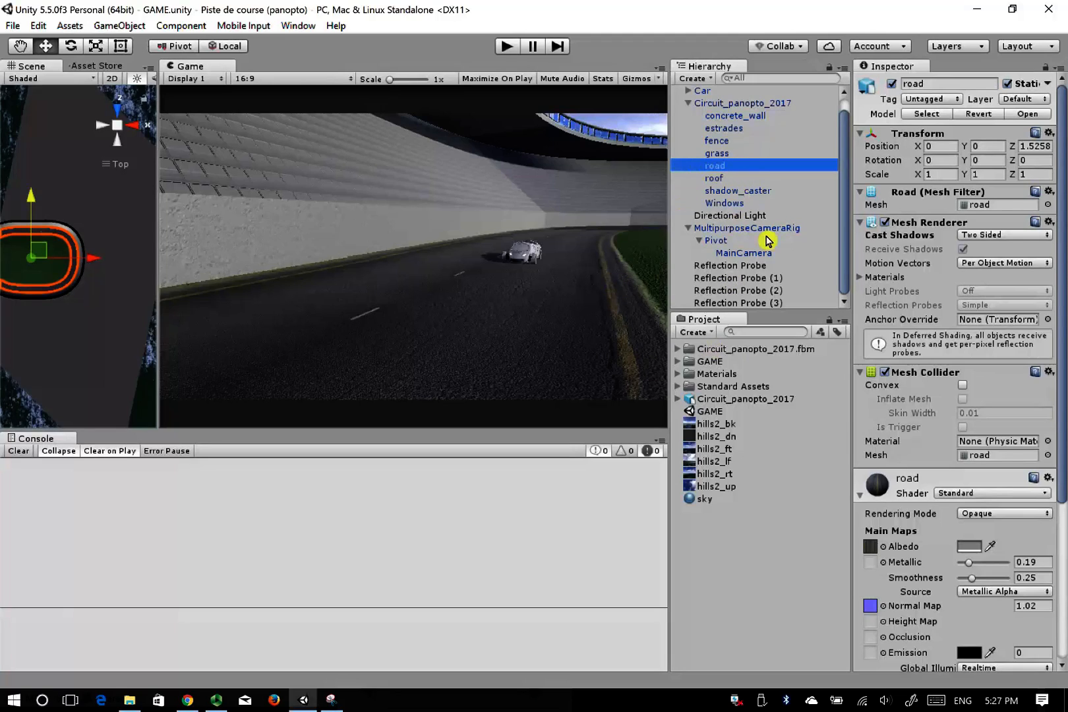
pyautogui.scroll(-3, 937, 608)
pyautogui.moveTo(972, 391); pyautogui.dragTo(1011, 391)
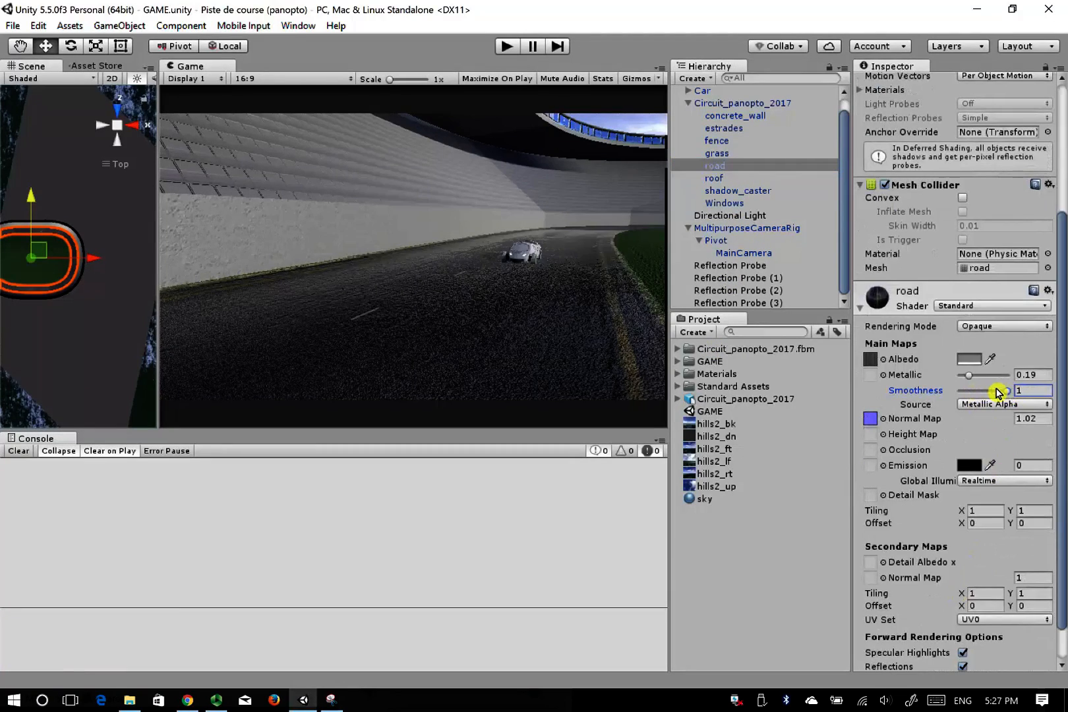
pyautogui.click(1032, 419)
pyautogui.write('0')
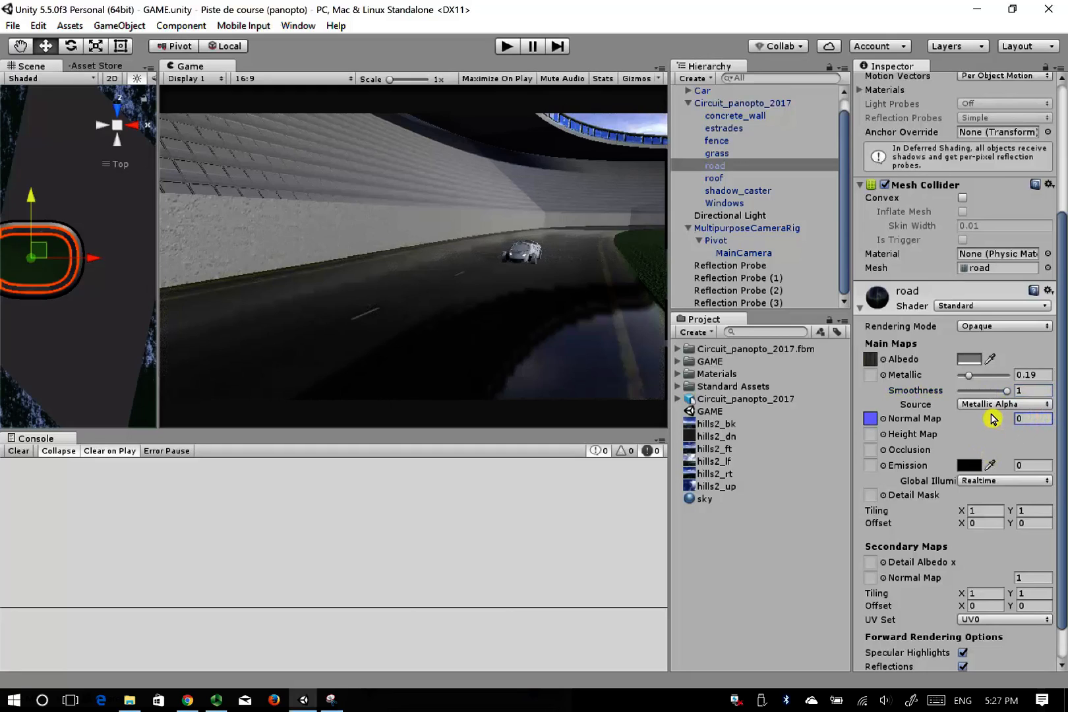
# Play-test the game by driving the car along the track and examine how reflections change on the road between probes
pyautogui.click(506, 48)
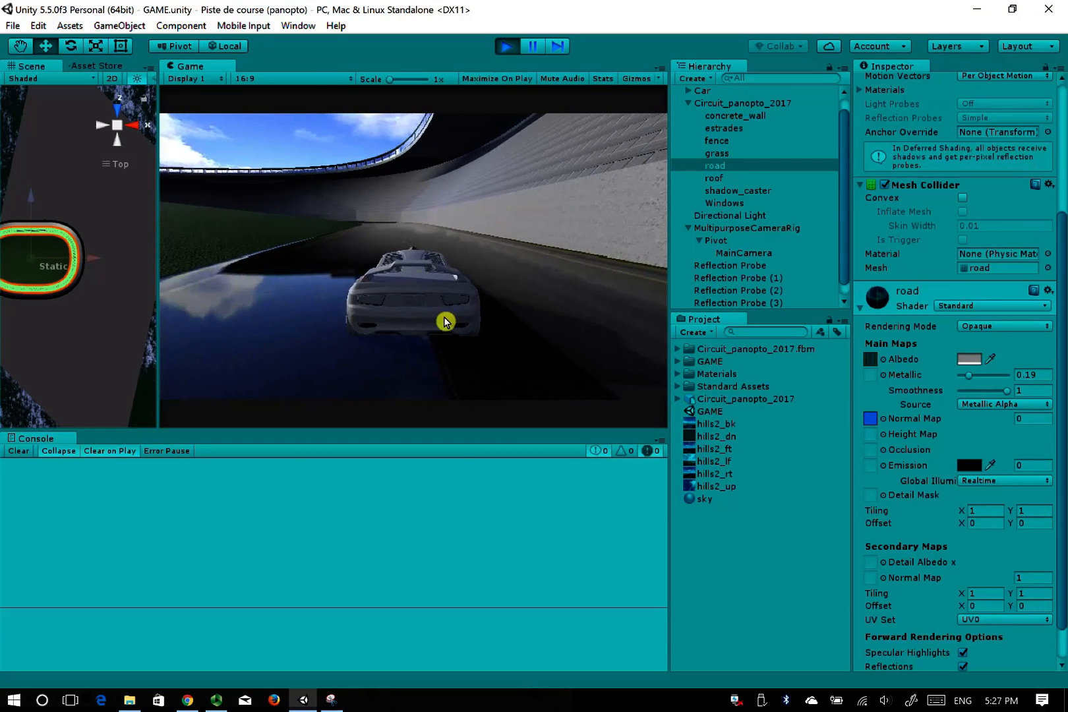
pyautogui.press('w')
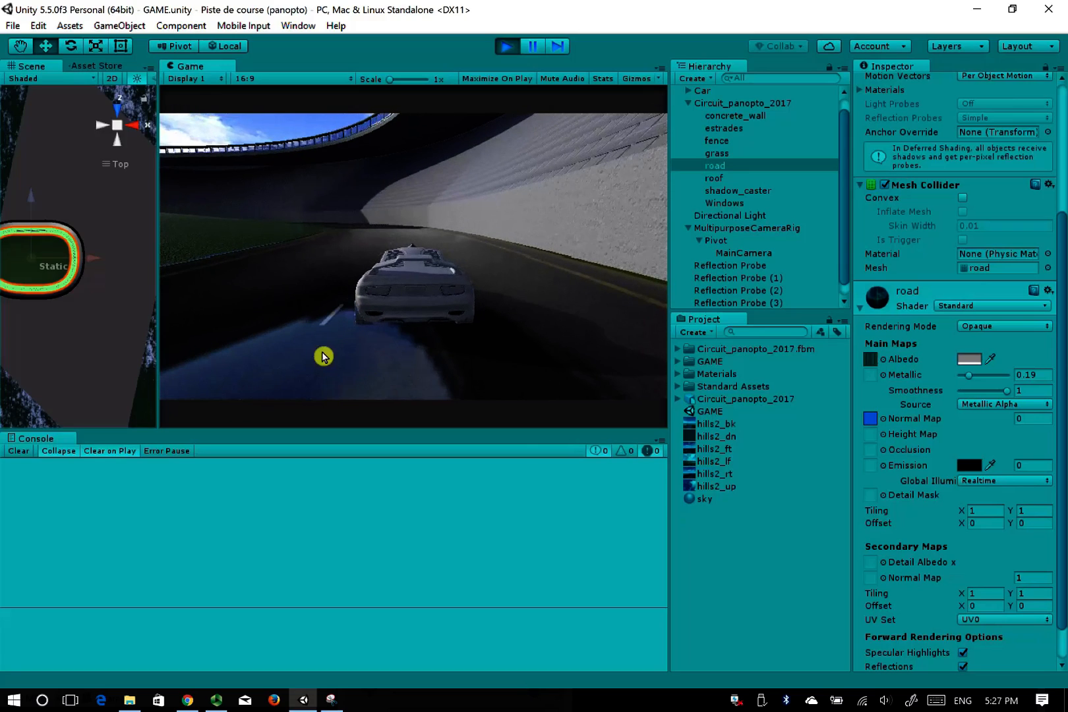
pyautogui.press('a')
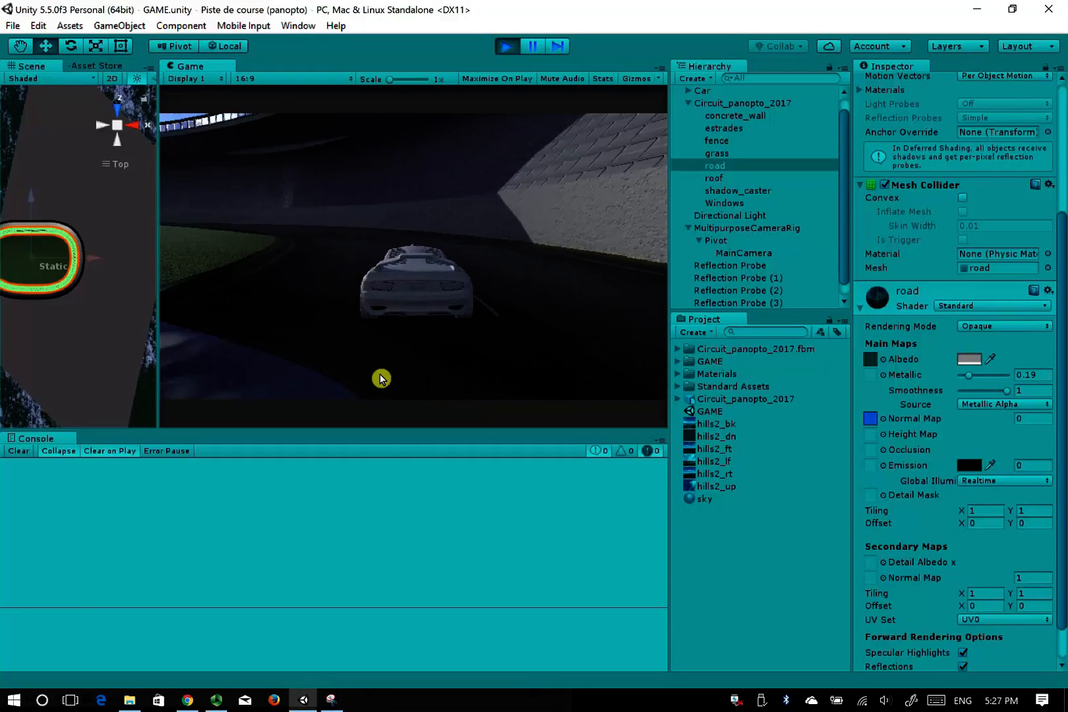
pyautogui.press('a')
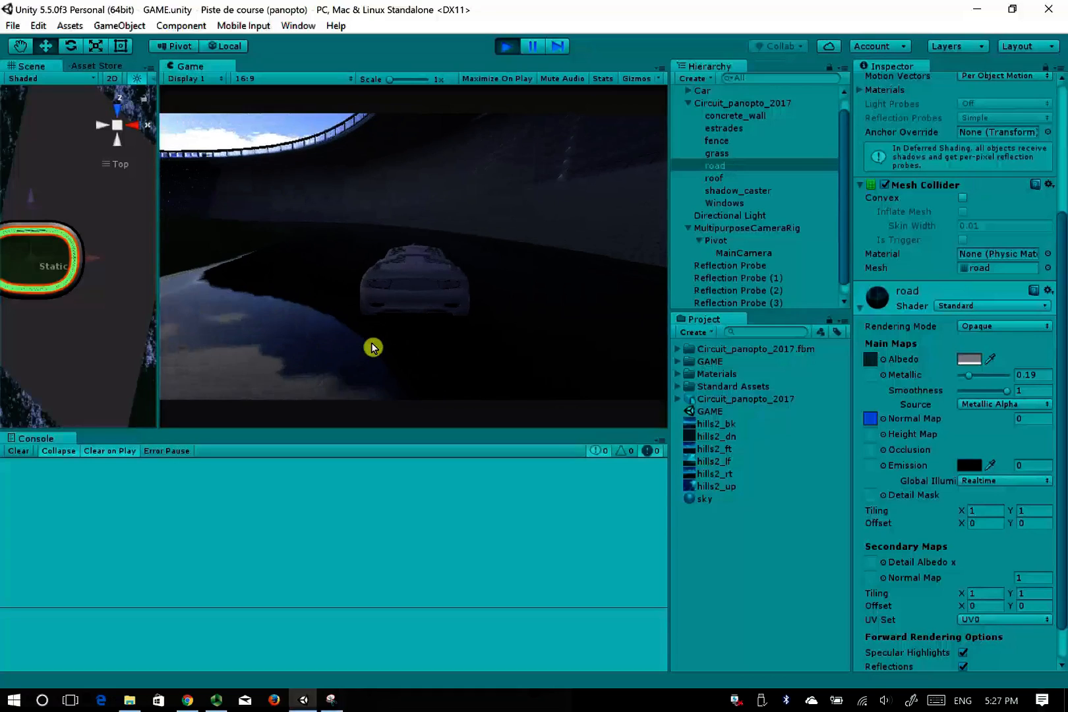
pyautogui.press('a')
pyautogui.press('s')
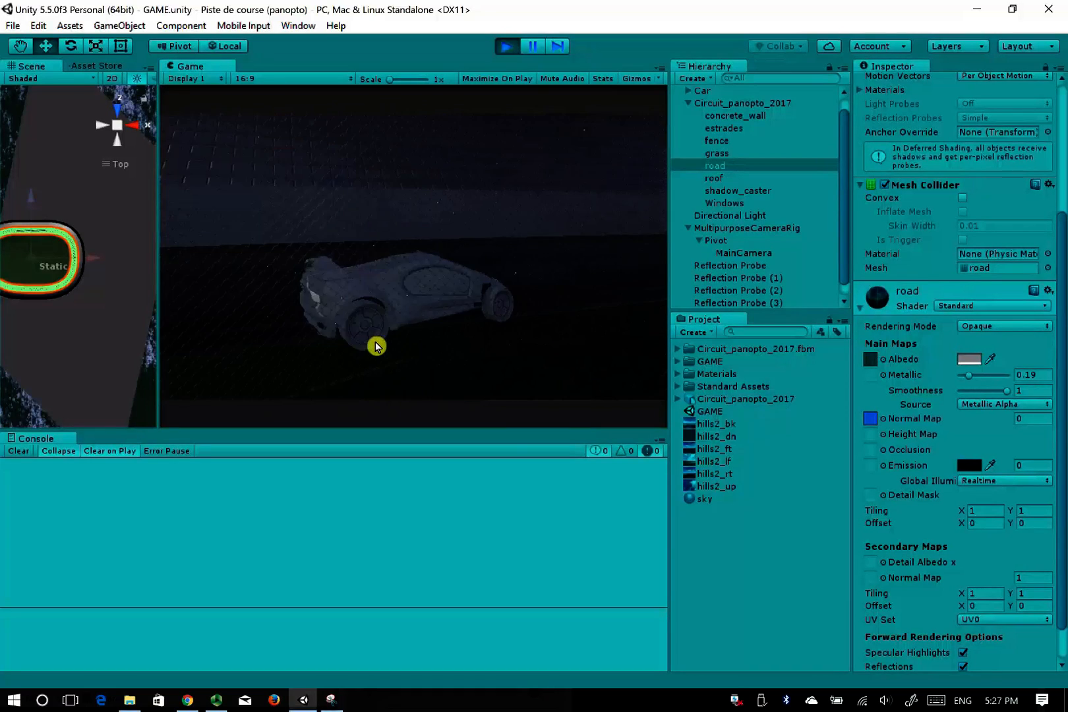
pyautogui.press('a')
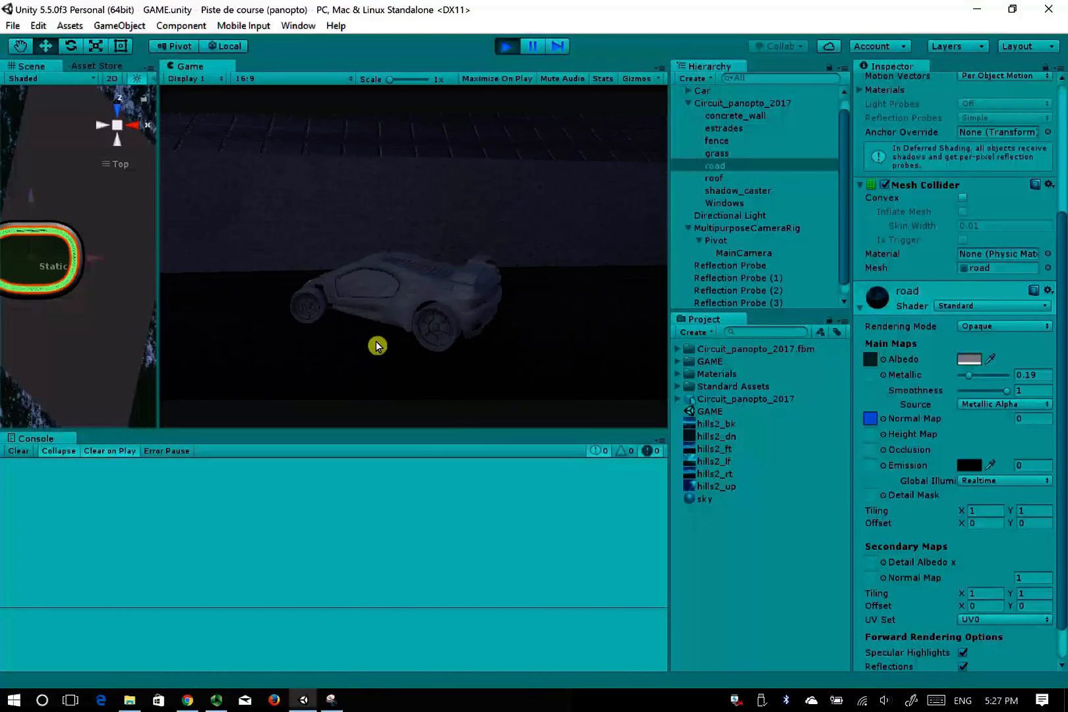
pyautogui.press('w')
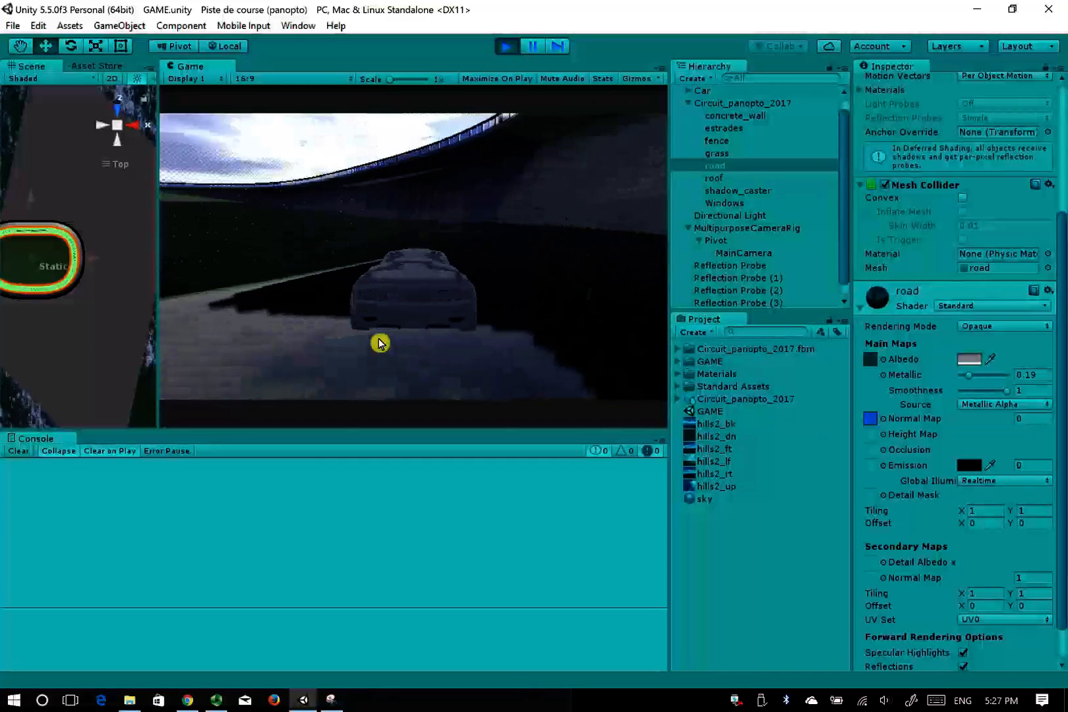
pyautogui.press('d')
pyautogui.press('a')
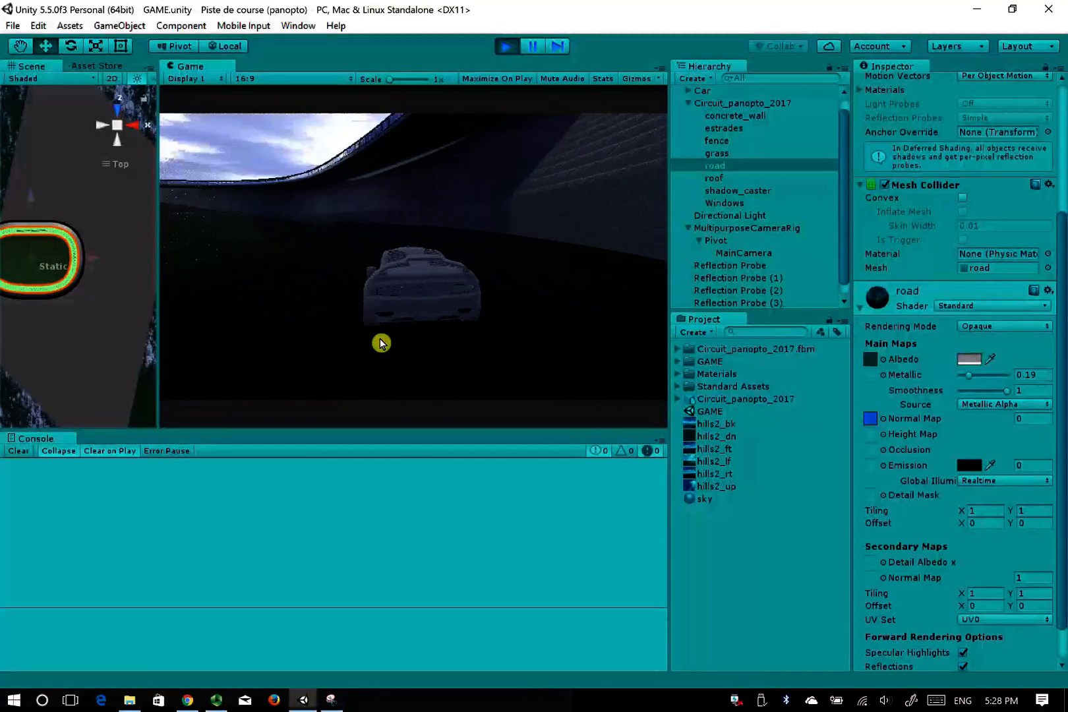
pyautogui.press('d')
pyautogui.press('a')
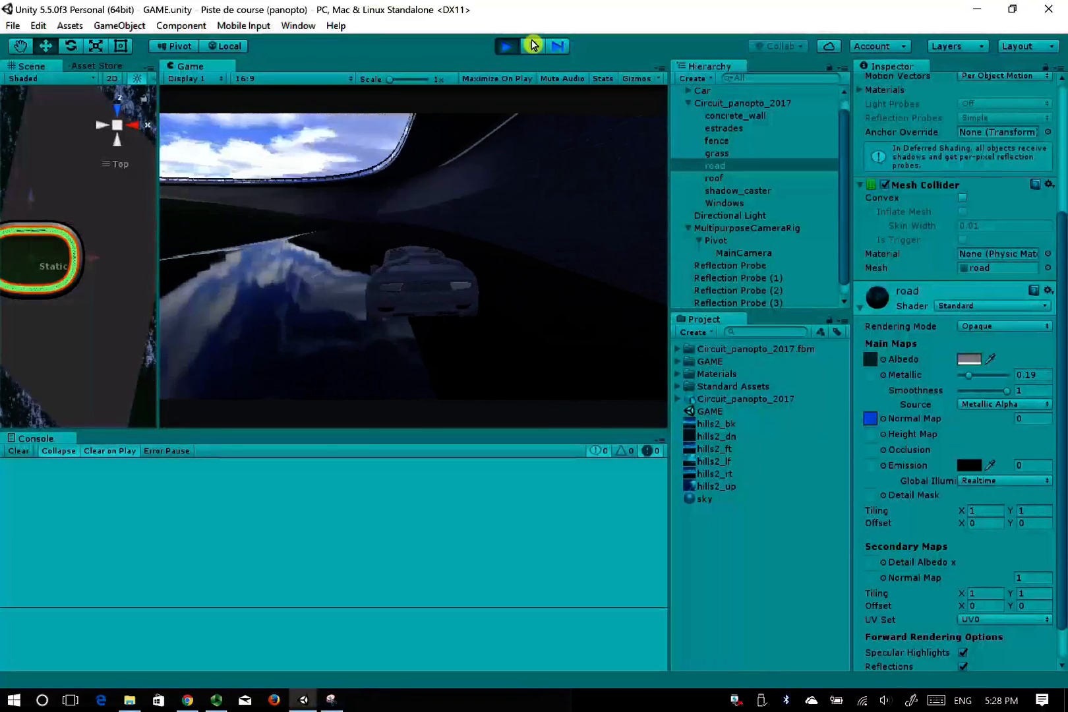
pyautogui.click(508, 46)
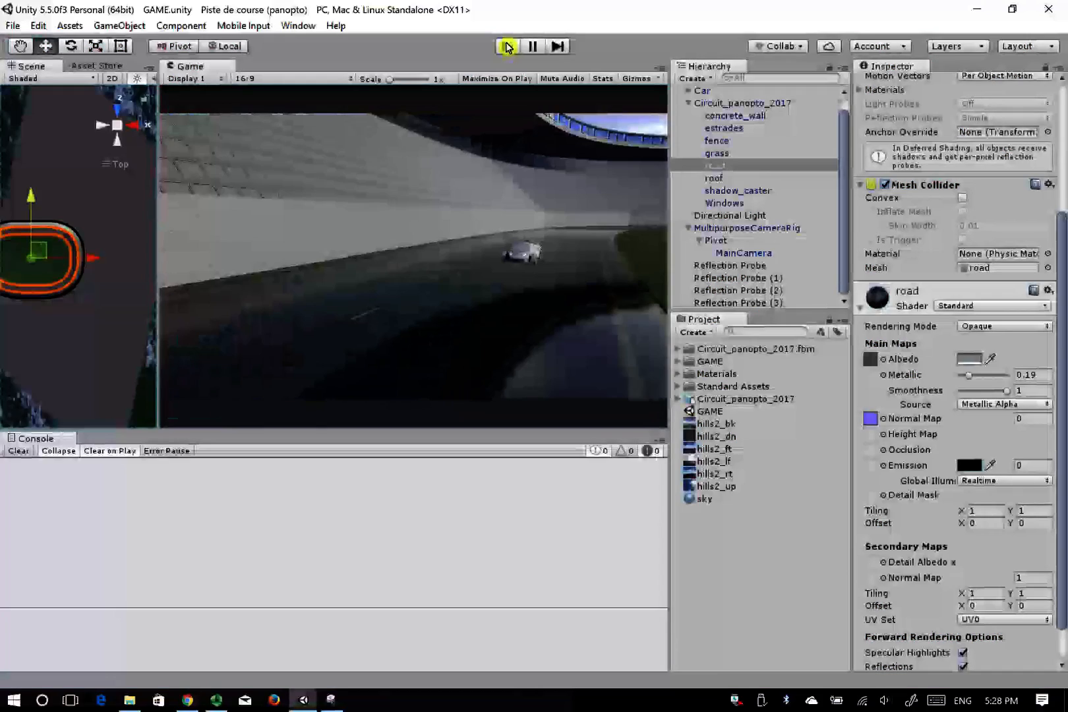
# Set the Blend Distance of all four reflection probes to 13 and play-test the blended reflections
pyautogui.click(747, 266)
pyautogui.keyDown('shift'); pyautogui.click(752, 303); pyautogui.keyUp('shift')
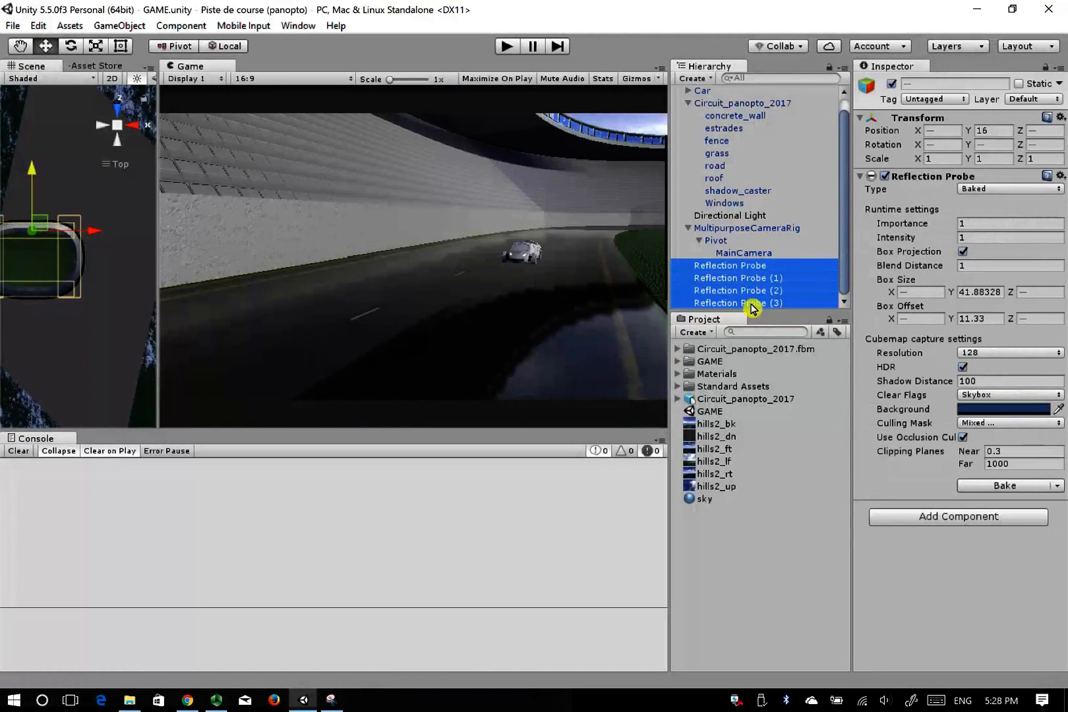
pyautogui.click(964, 266)
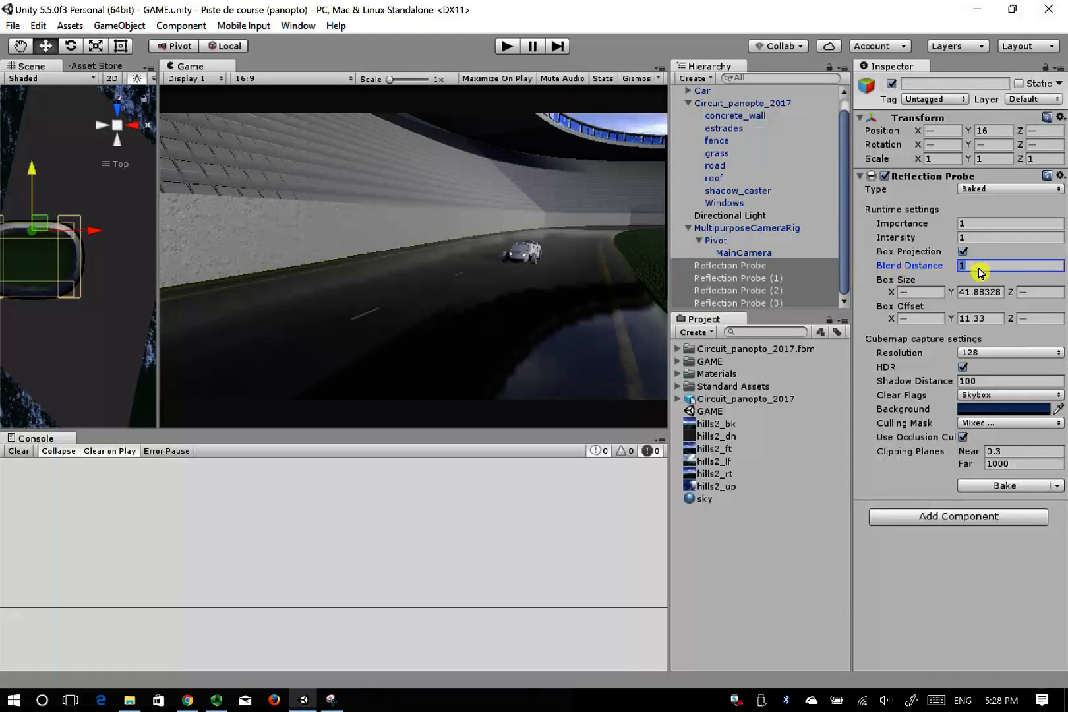
pyautogui.write('13')
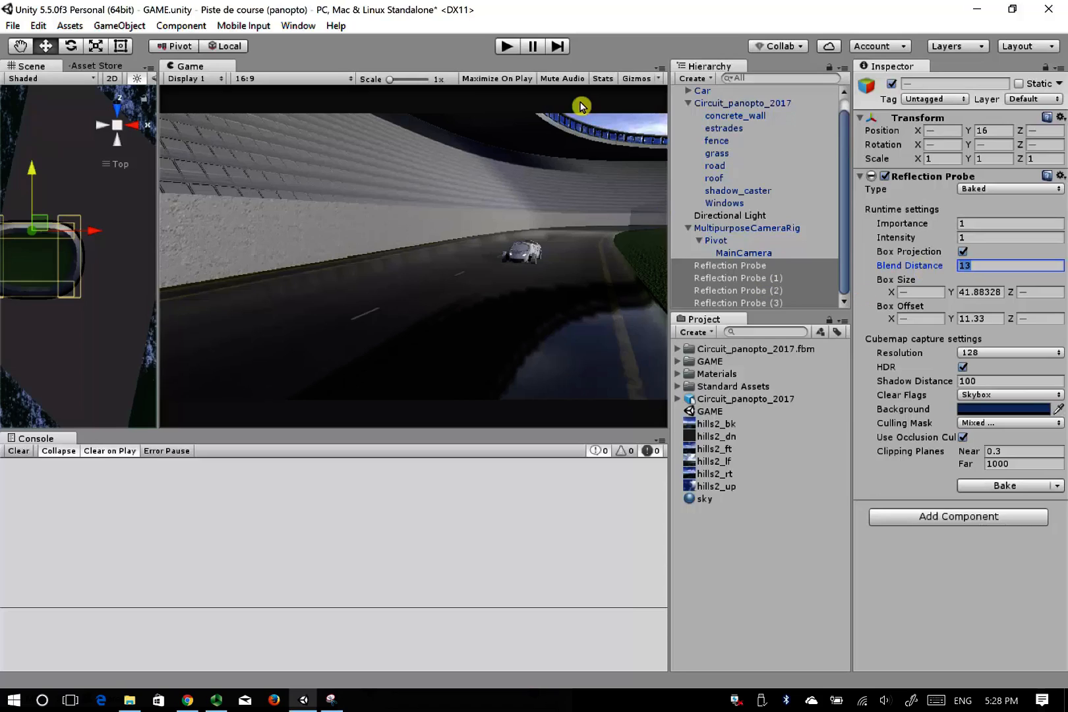
pyautogui.click(507, 46)
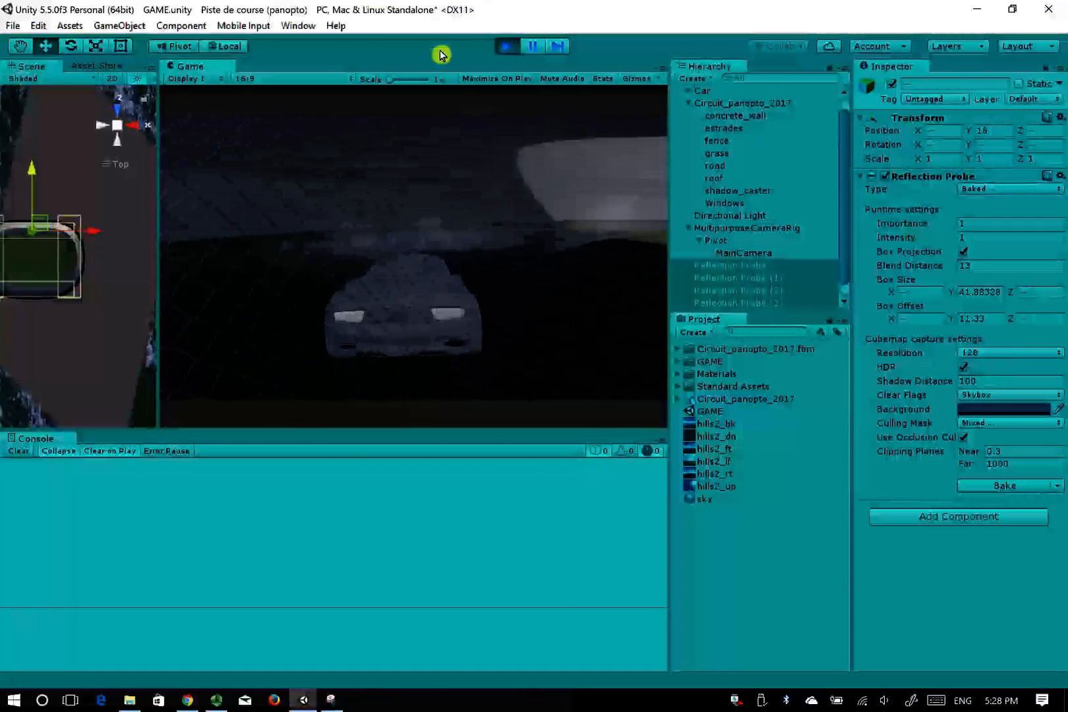
pyautogui.click(511, 52)
# Set the road material's Smoothness to 0.25, Metallic to about 0.39 and Normal Map strength to 1
pyautogui.click(728, 171)
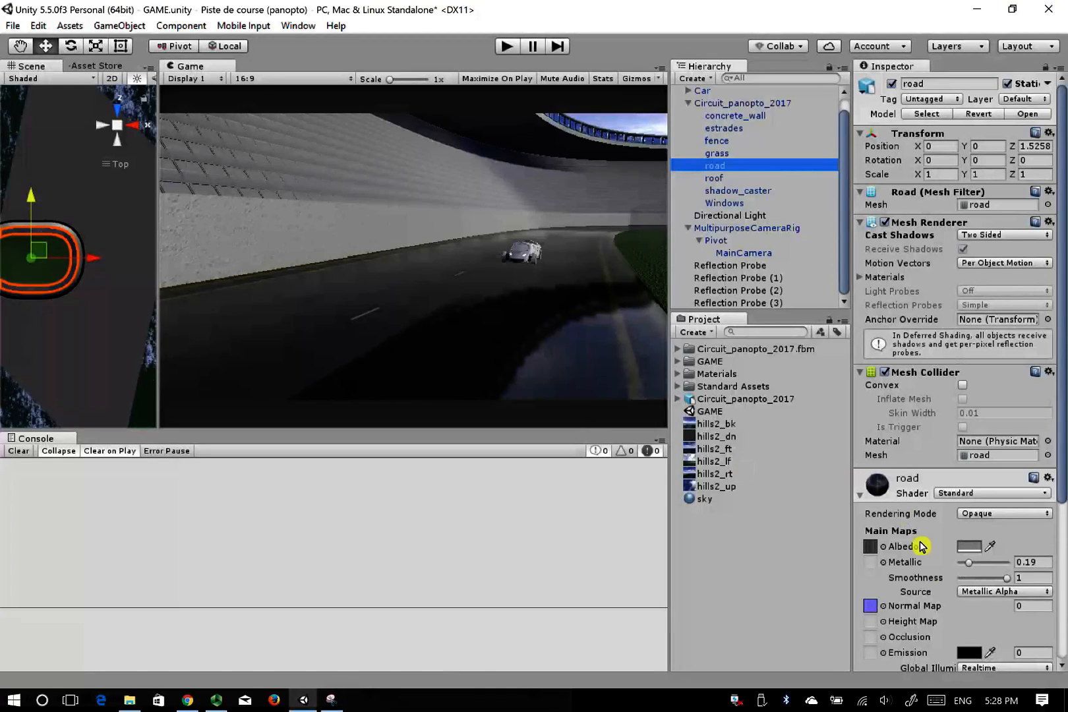
pyautogui.scroll(-5, 976, 554)
pyautogui.moveTo(1007, 344); pyautogui.dragTo(981, 343)
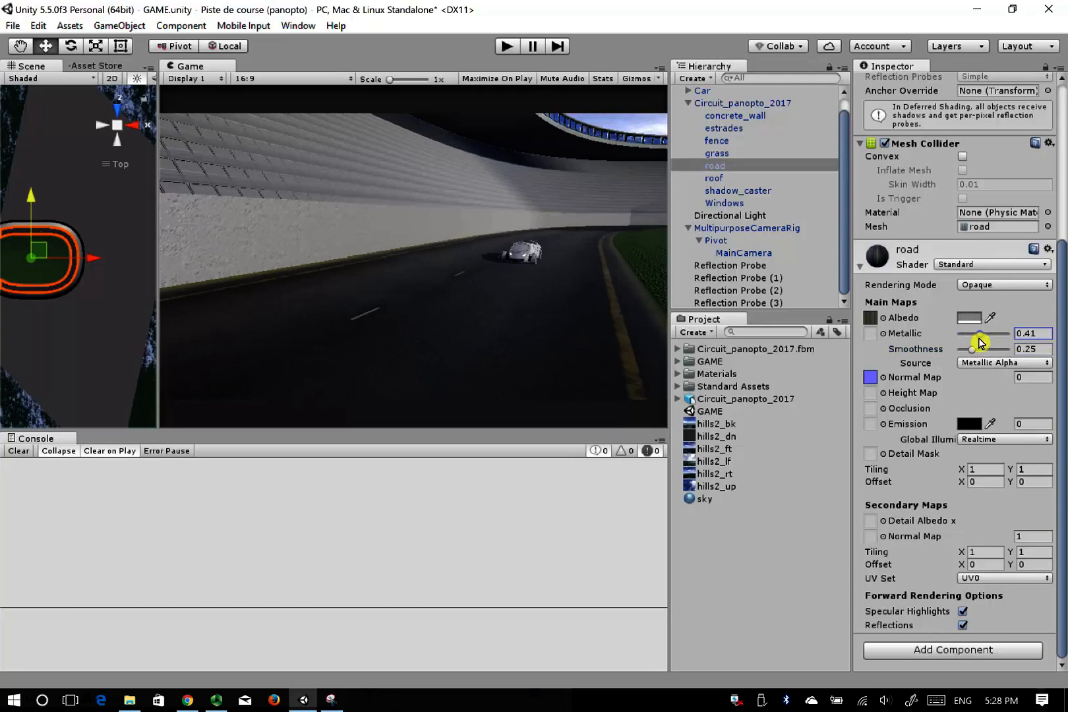
pyautogui.click(1019, 377)
pyautogui.write('1')
pyautogui.write('98')
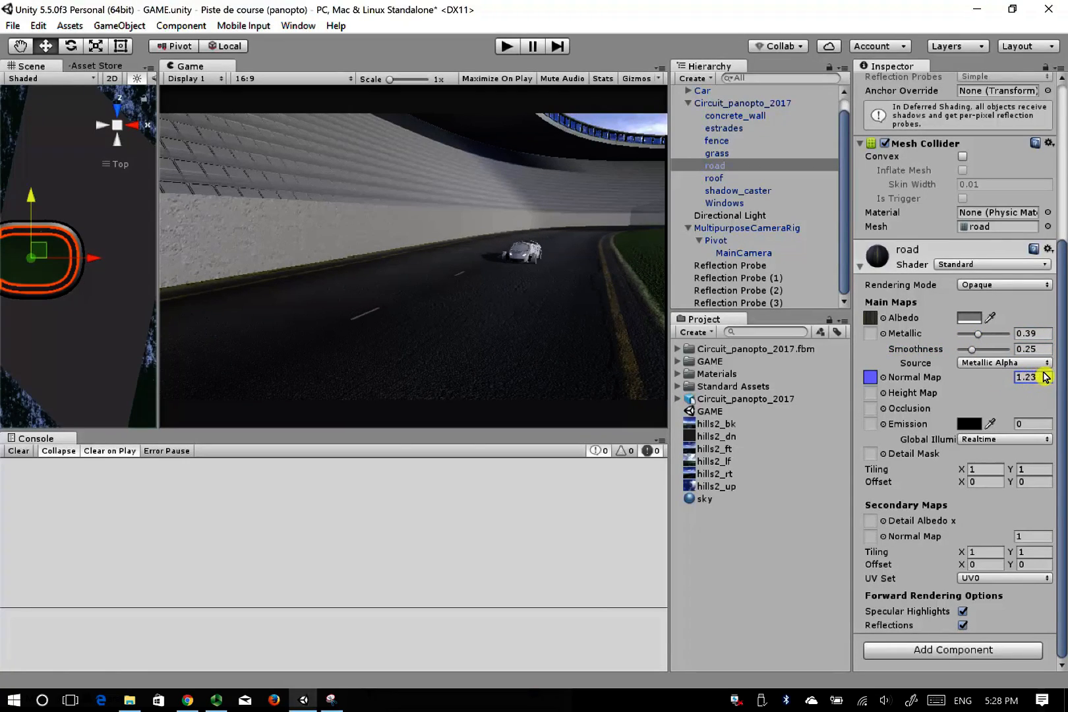
pyautogui.press('Return')
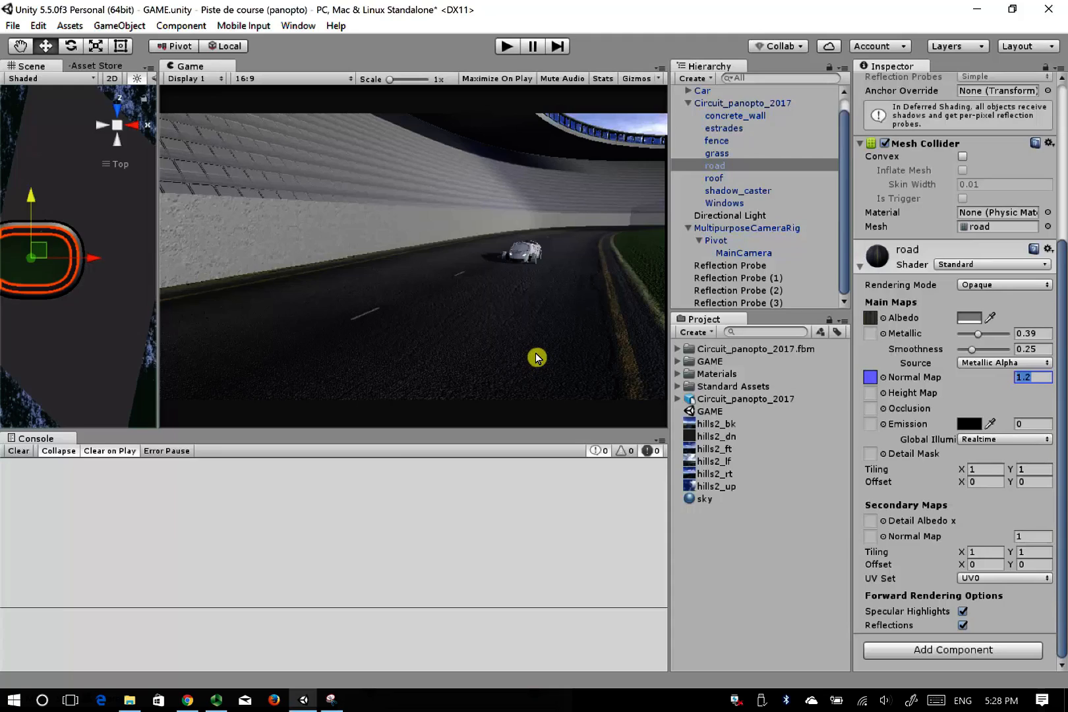
pyautogui.write('1')
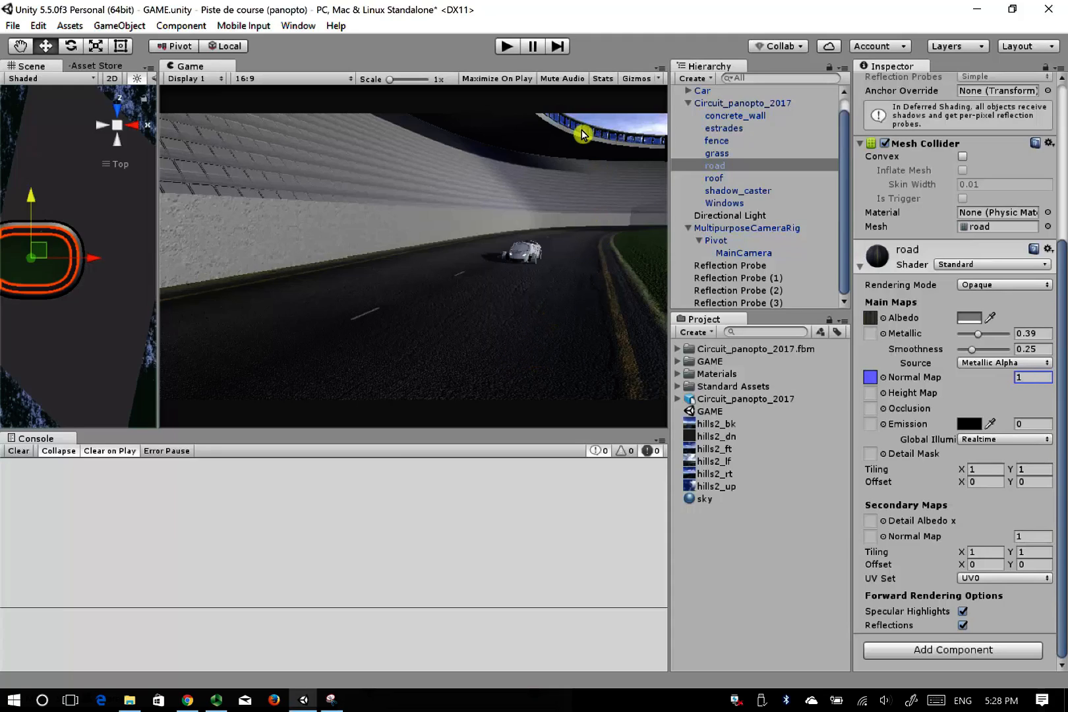
# Play-test the game again to check the adjusted road material while driving around the circuit
pyautogui.click(507, 46)
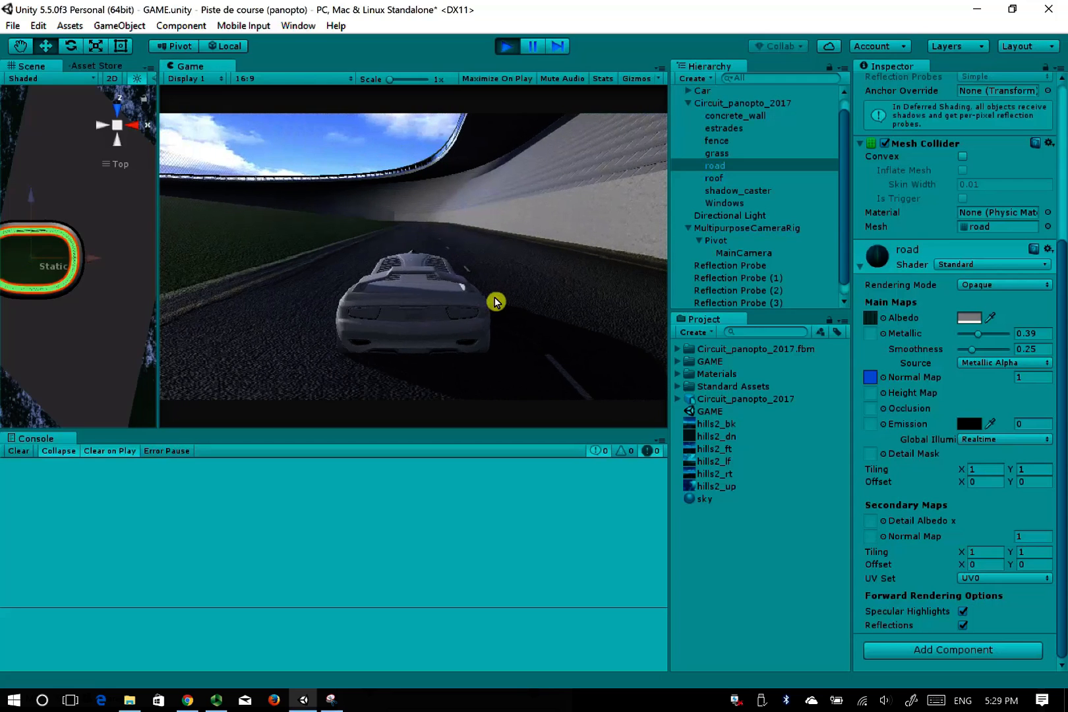
pyautogui.press('Up')
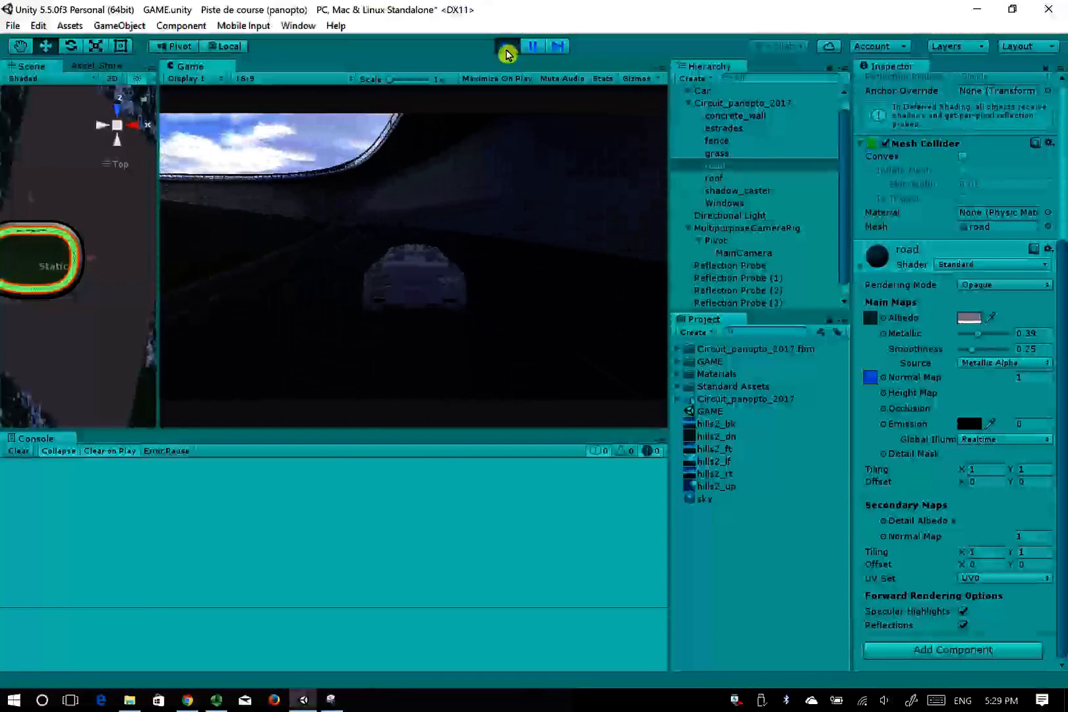
pyautogui.click(506, 48)
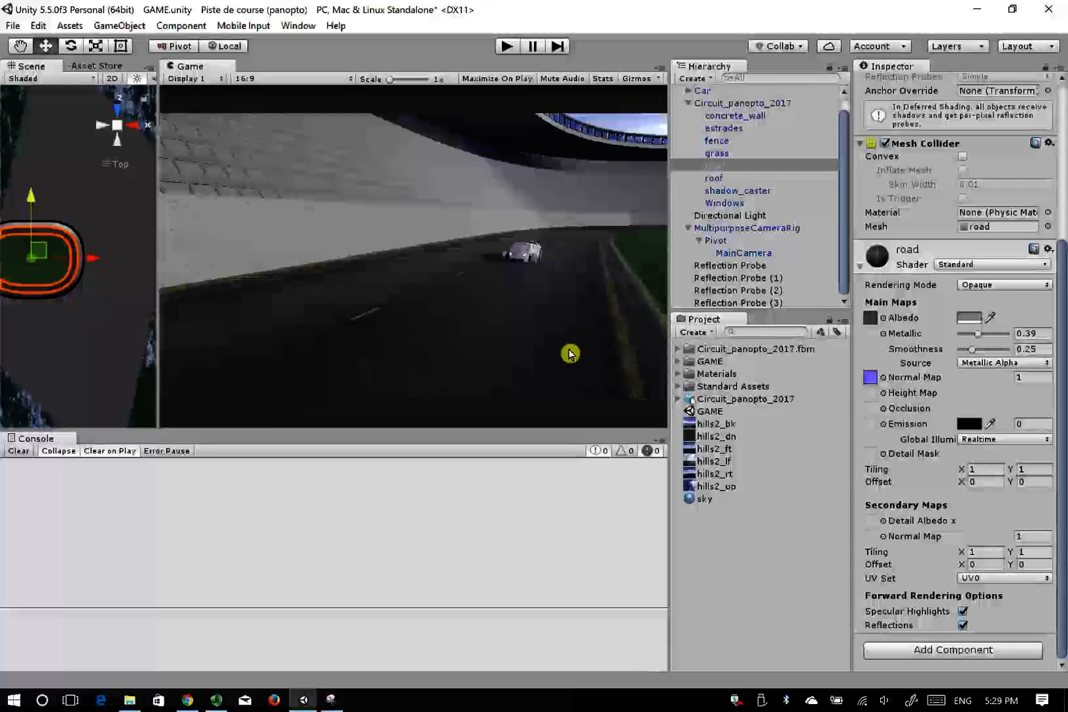
# Widen the Scene view and orbit it to show the whole circuit from an angled perspective
pyautogui.moveTo(162, 340); pyautogui.dragTo(556, 316)
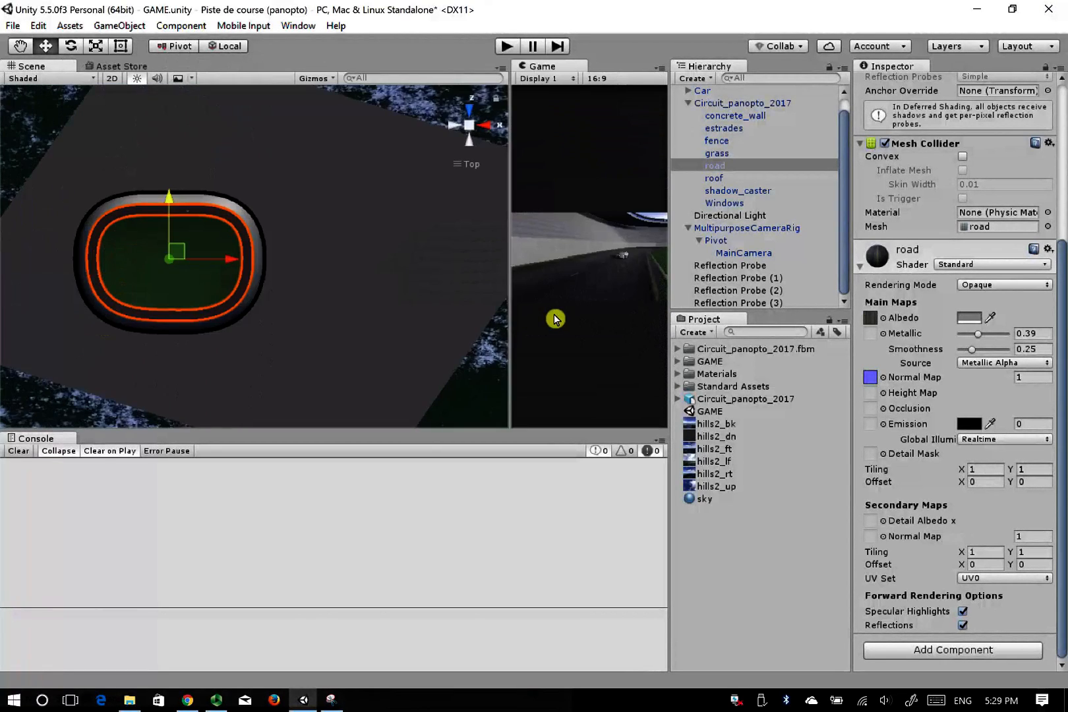
pyautogui.keyDown('alt'); pyautogui.moveTo(461, 313); pyautogui.dragTo(103, 65); pyautogui.keyUp('alt')
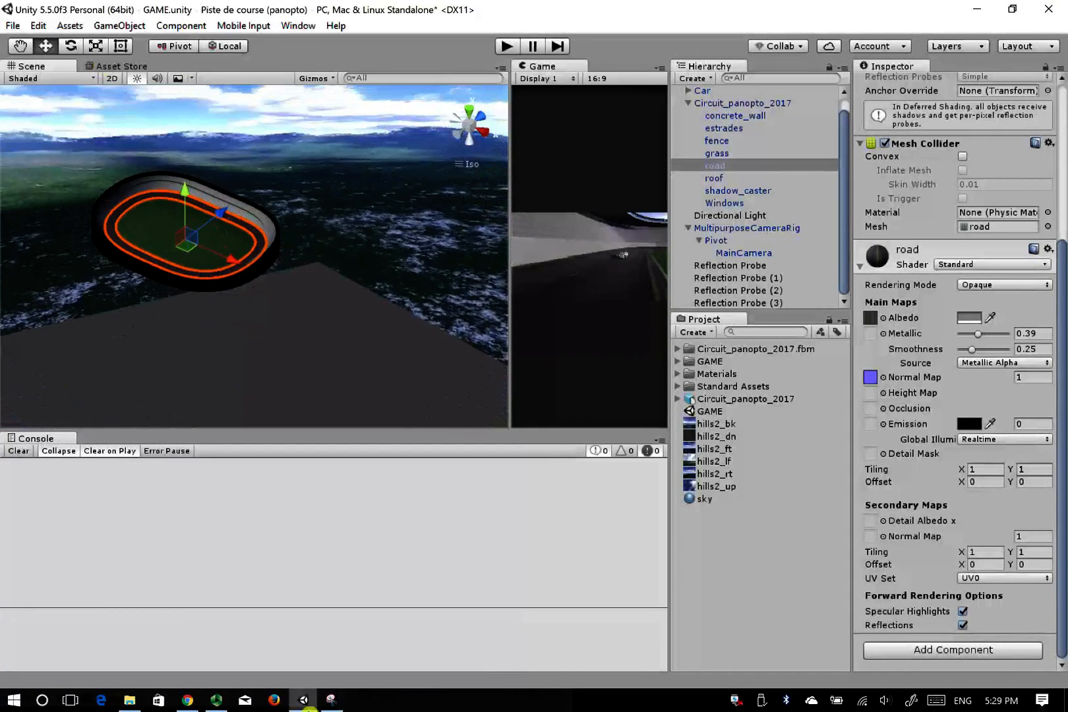
pyautogui.click(219, 702)
pyautogui.click(440, 585)
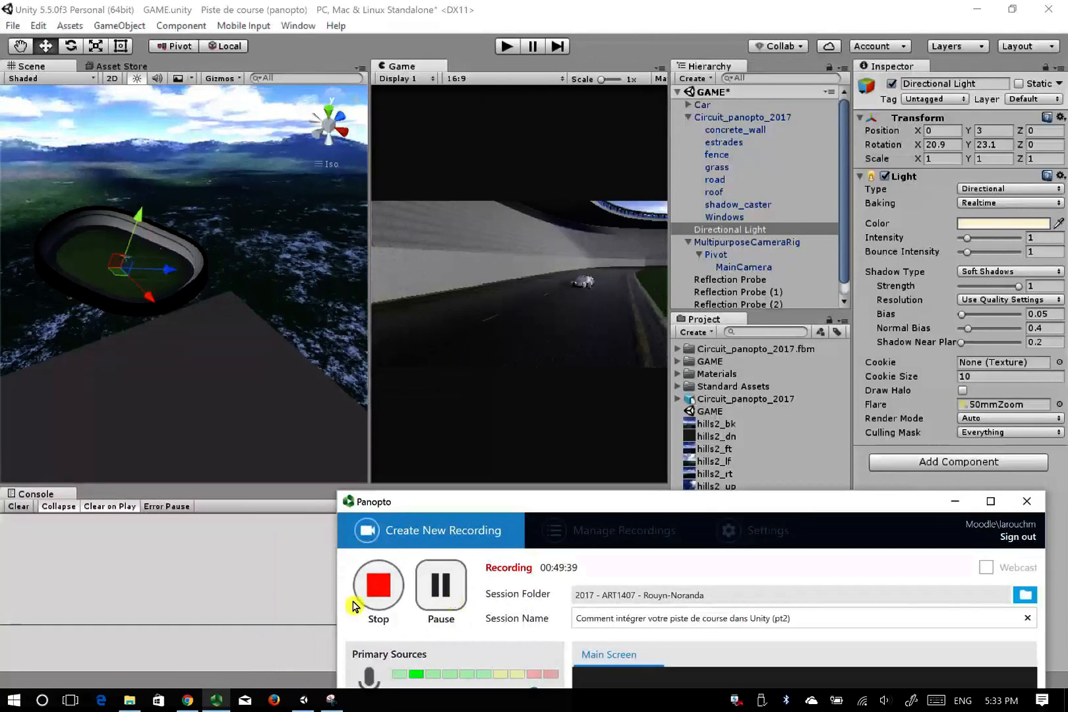
pyautogui.click(291, 595)
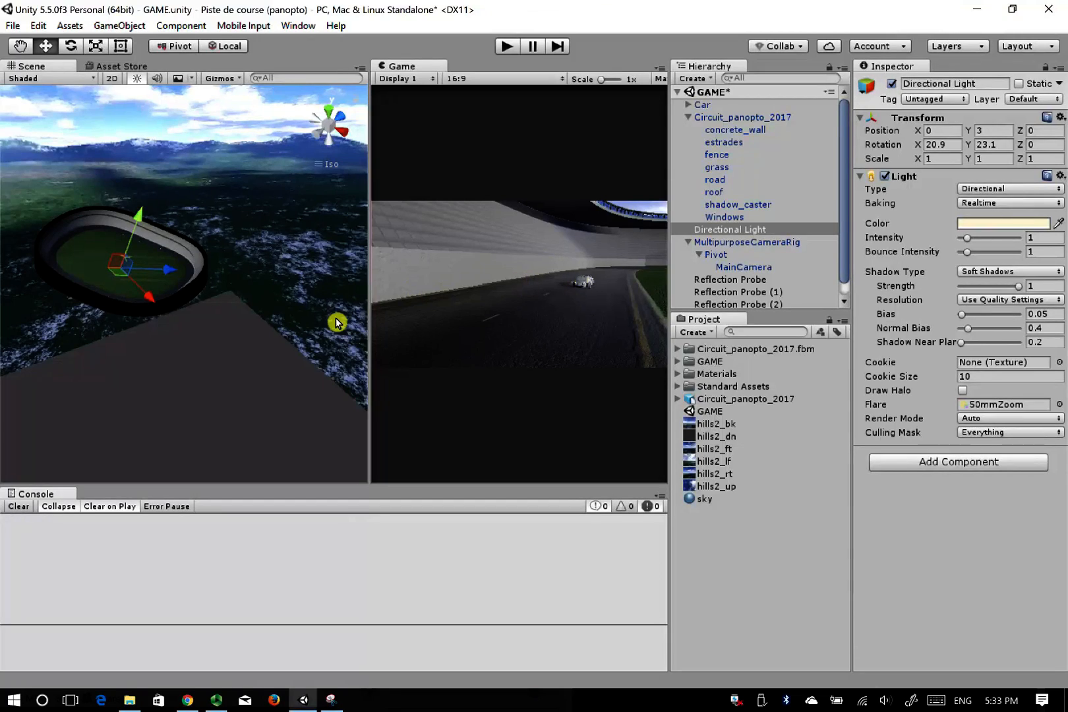
# Enlarge the Game view and set the directional light's Baking mode to Baked
pyautogui.moveTo(370, 356); pyautogui.dragTo(8, 340)
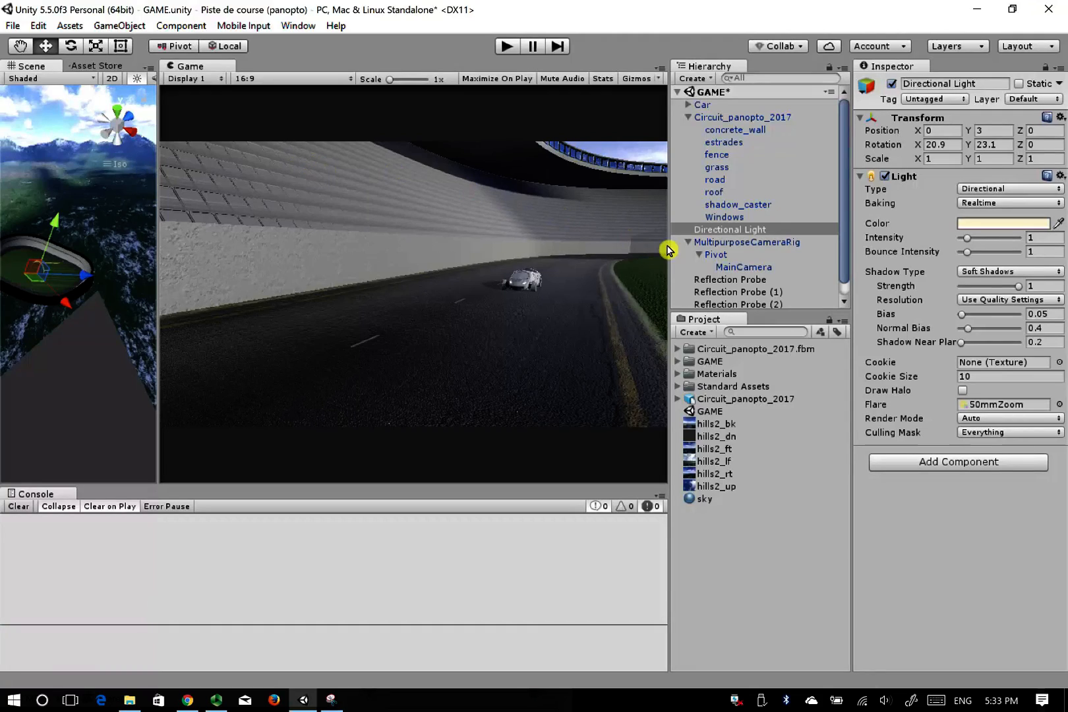
pyautogui.click(729, 232)
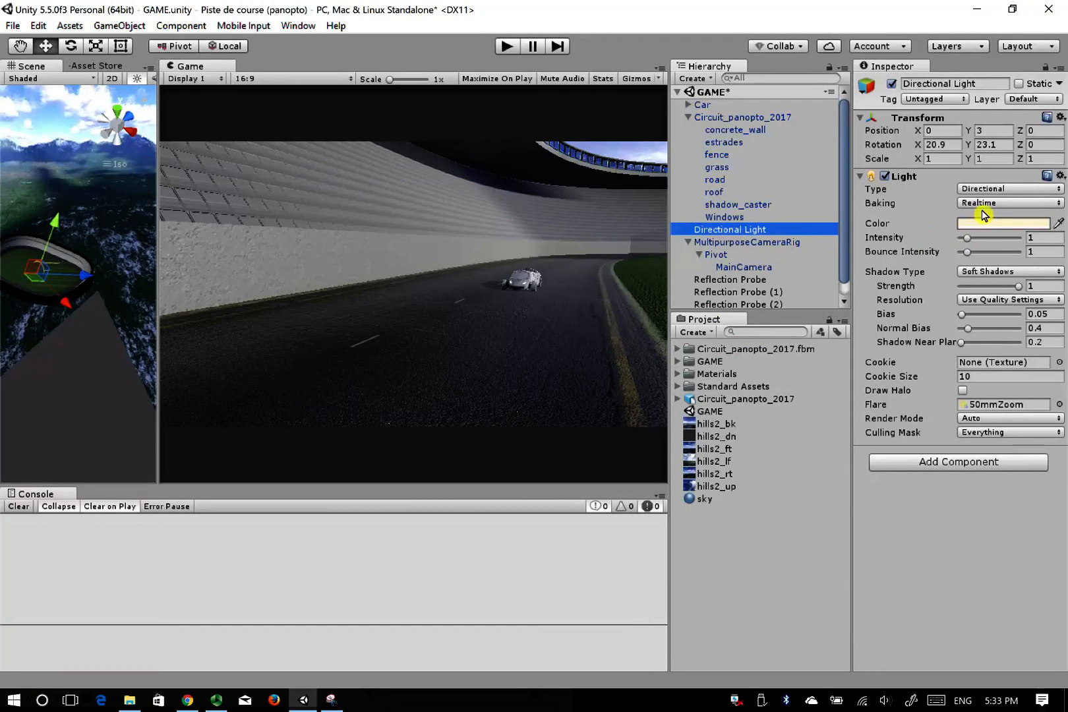
pyautogui.click(879, 204)
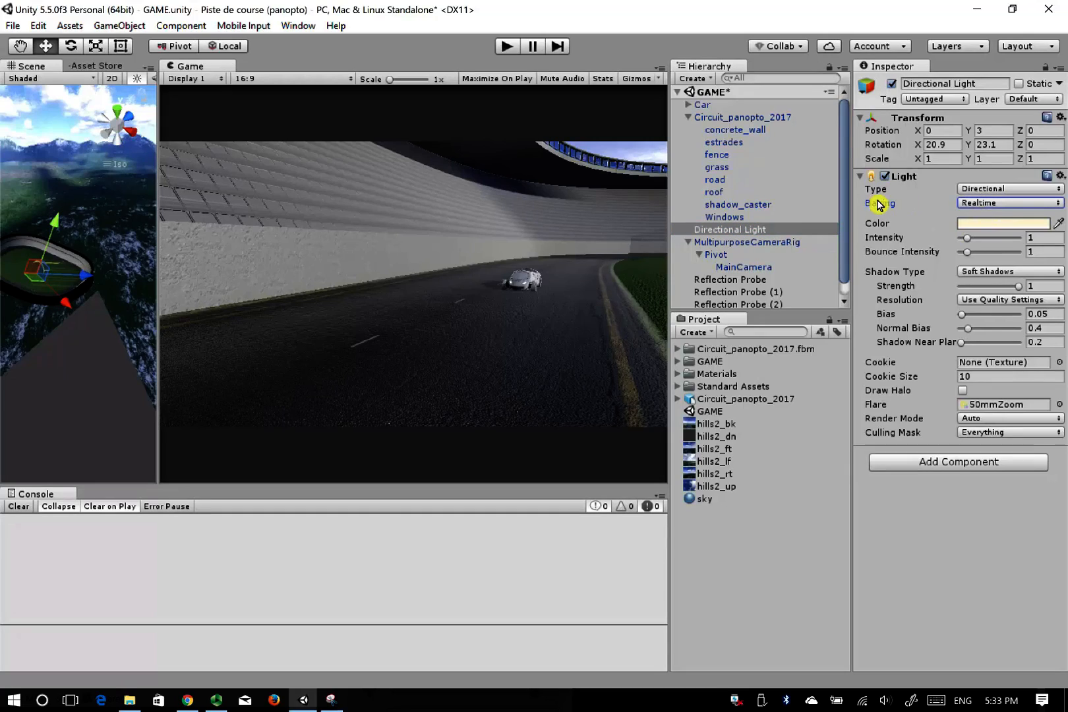
pyautogui.click(1010, 204)
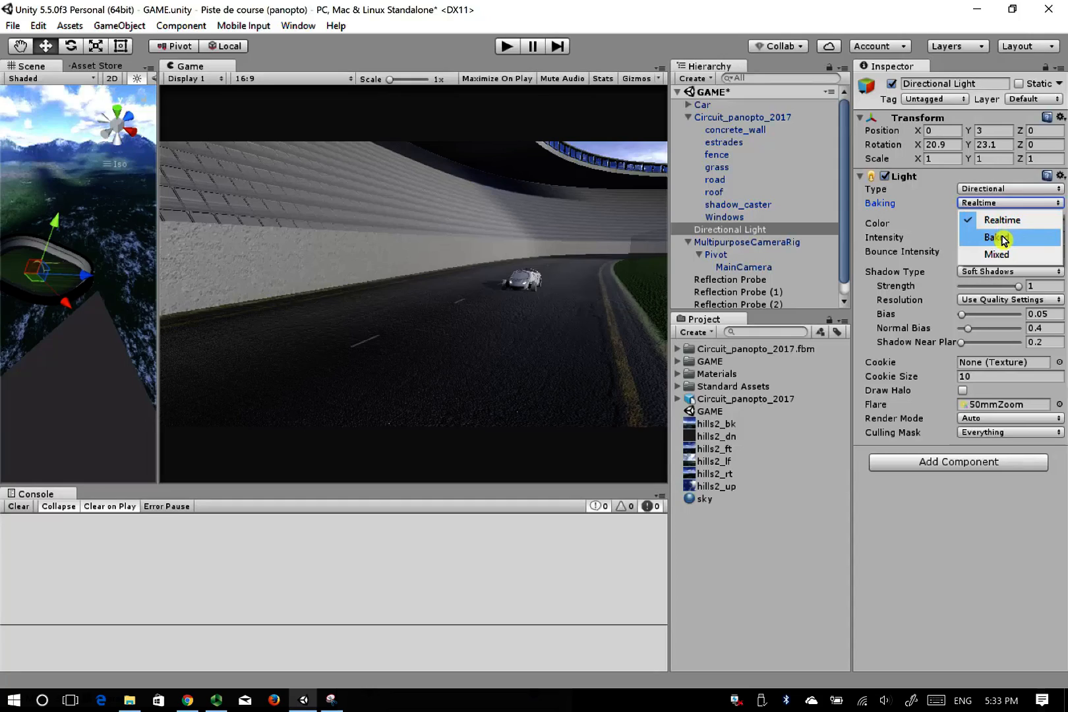
pyautogui.click(999, 237)
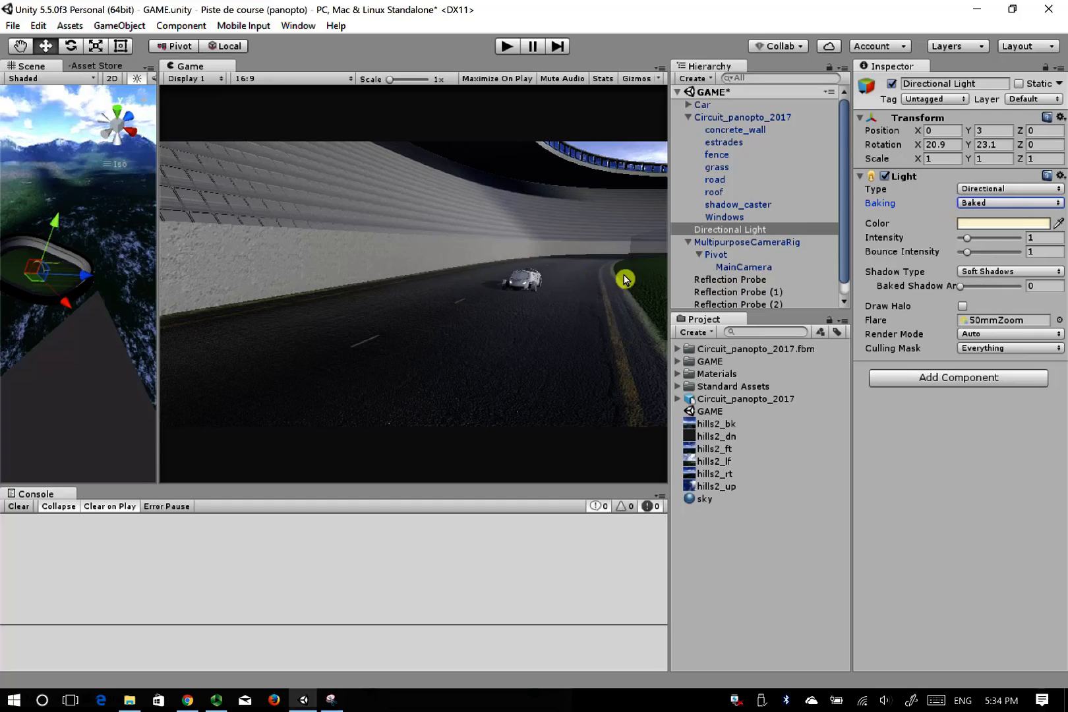
pyautogui.click(1019, 205)
pyautogui.click(997, 471)
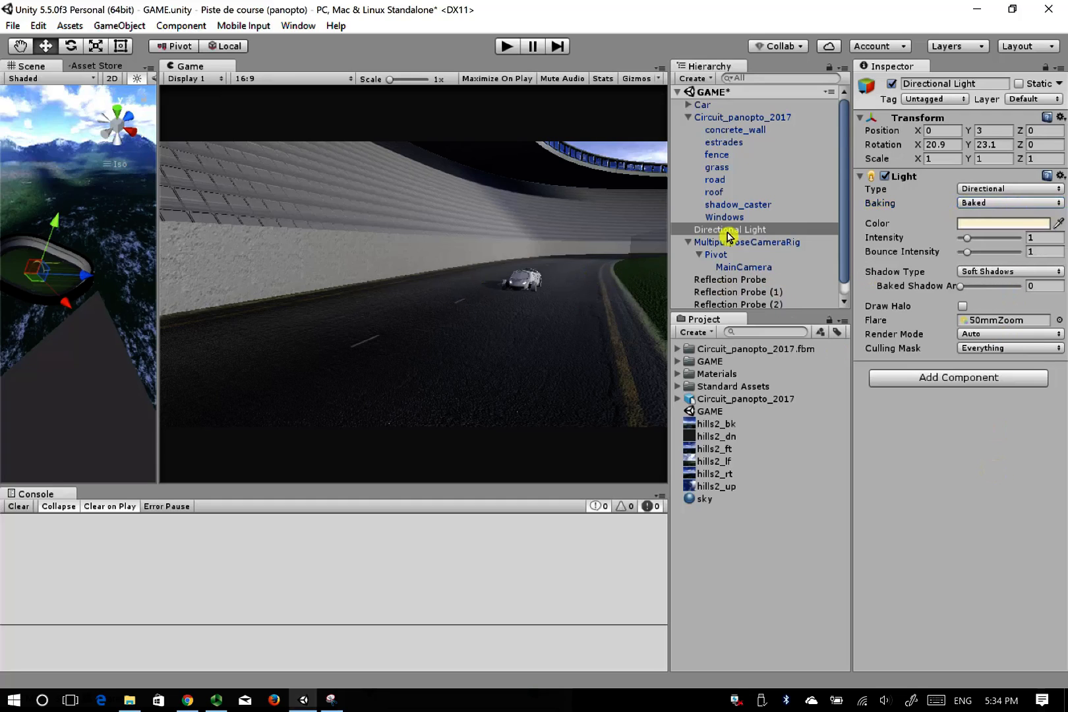
pyautogui.click(715, 218)
pyautogui.click(716, 232)
pyautogui.hotkey('ctrl', 'd')
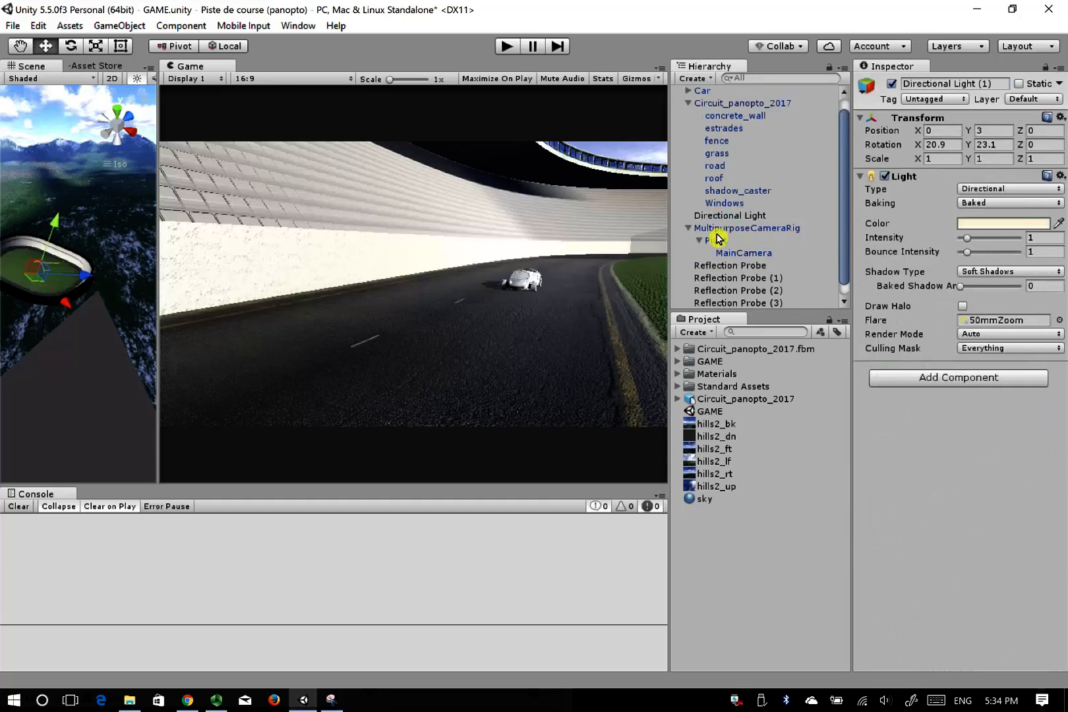
pyautogui.click(723, 216)
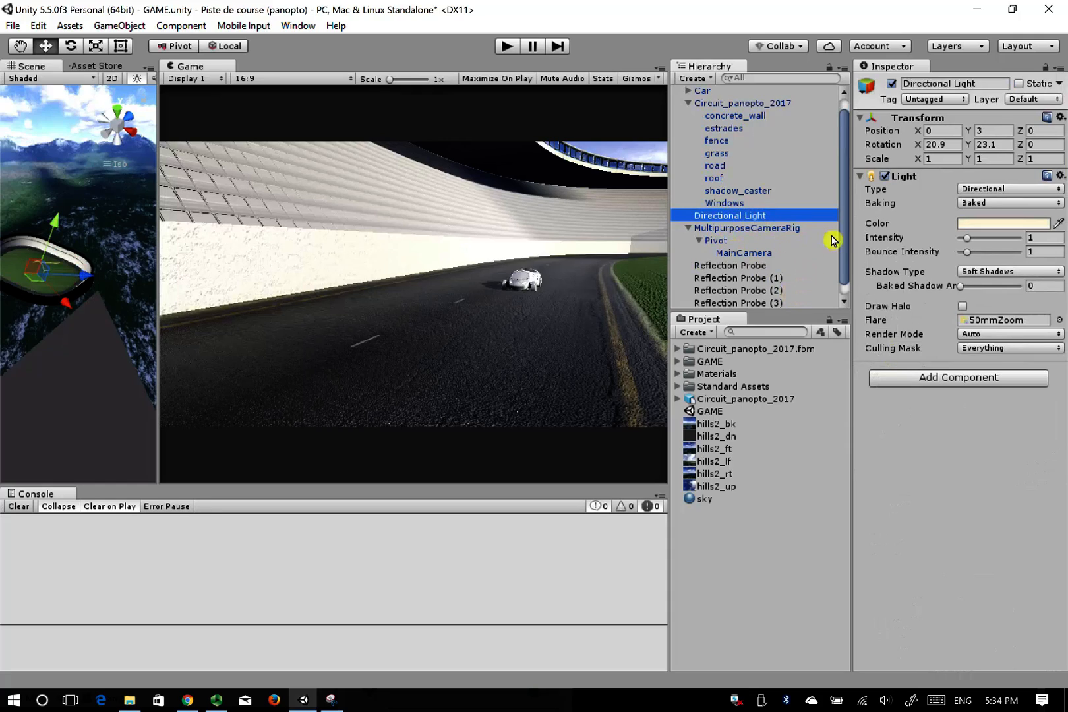
pyautogui.click(806, 265)
pyautogui.click(750, 219)
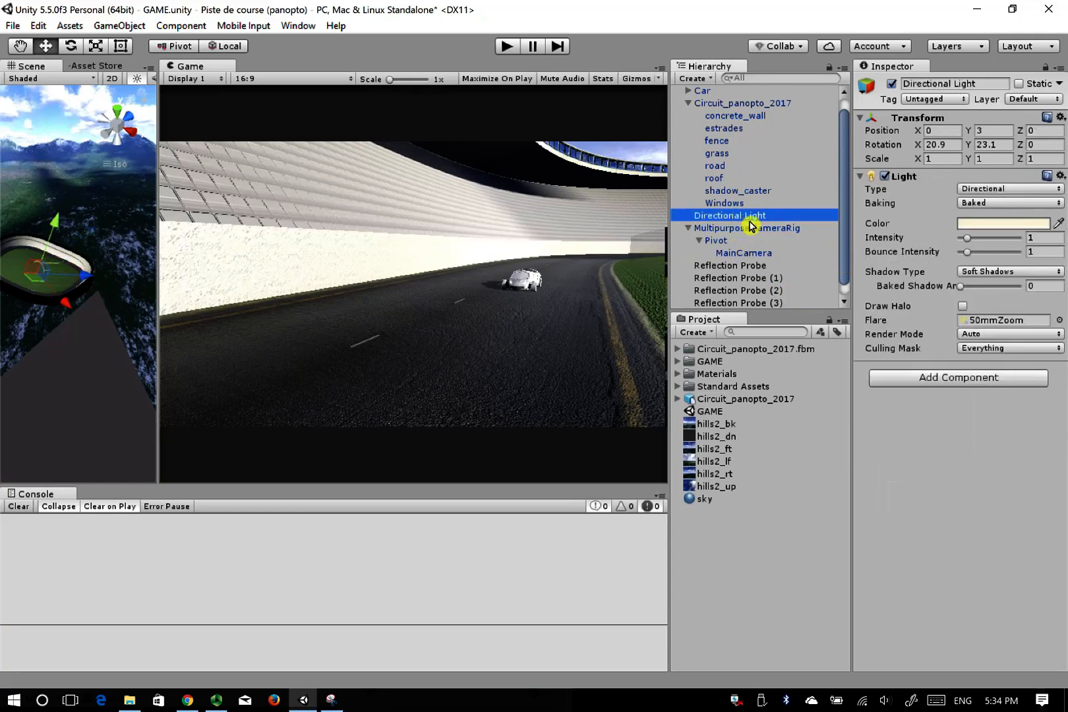
pyautogui.scroll(1, 743, 229)
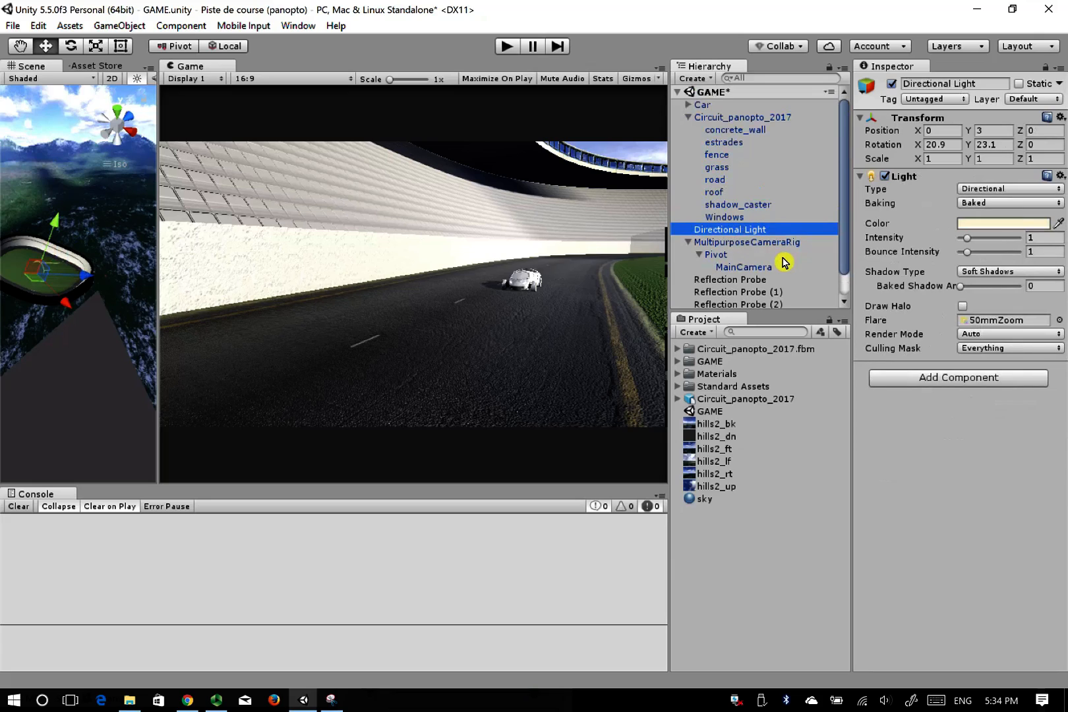
pyautogui.hotkey('ctrl', 'z')
pyautogui.hotkey('ctrl', 'z')
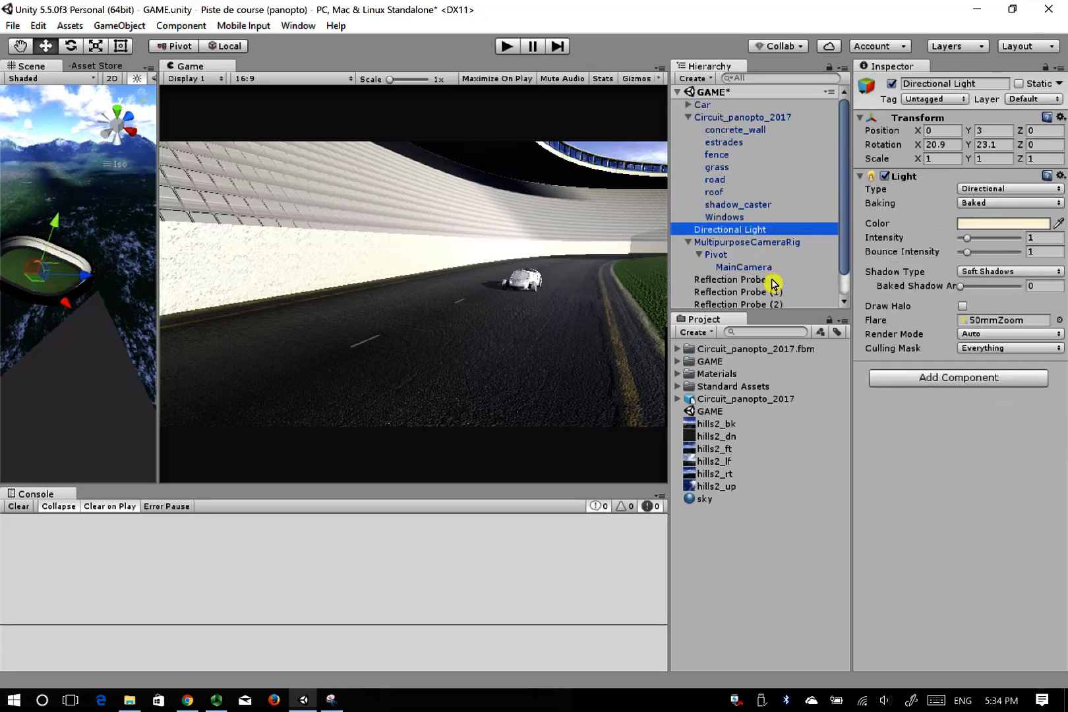
pyautogui.hotkey('ctrl', 'z')
pyautogui.hotkey('ctrl', 'z')
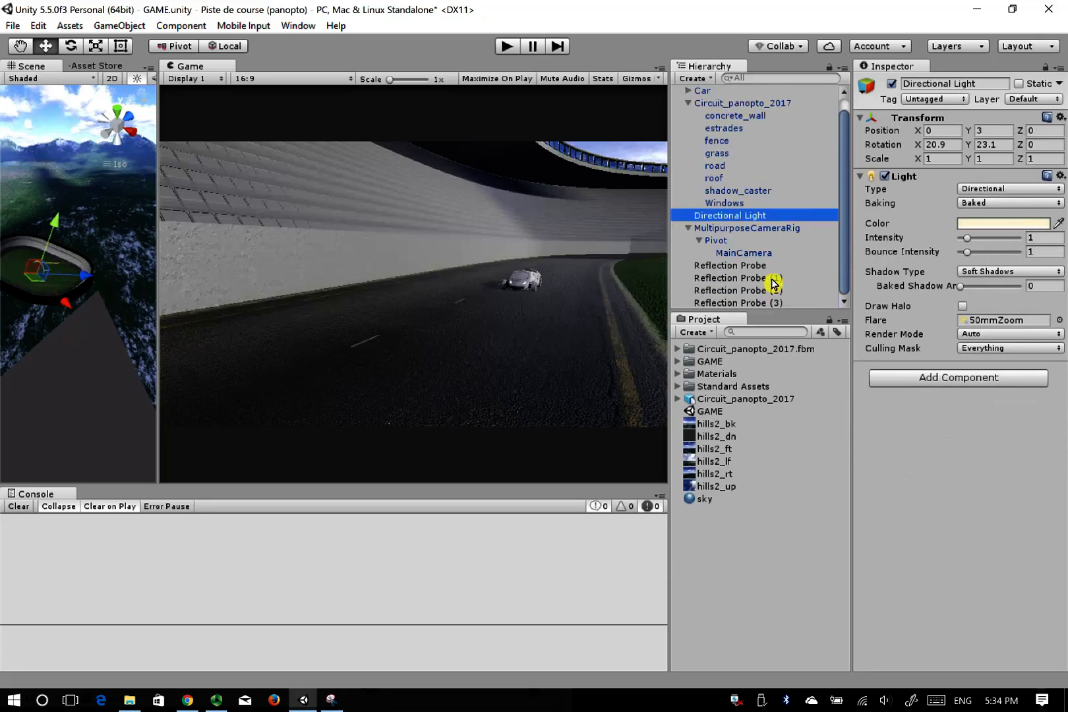
# Duplicate the directional light, keeping Baked as the copy's Baking mode
pyautogui.click(759, 229)
pyautogui.click(750, 217)
pyautogui.hotkey('ctrl', 'd')
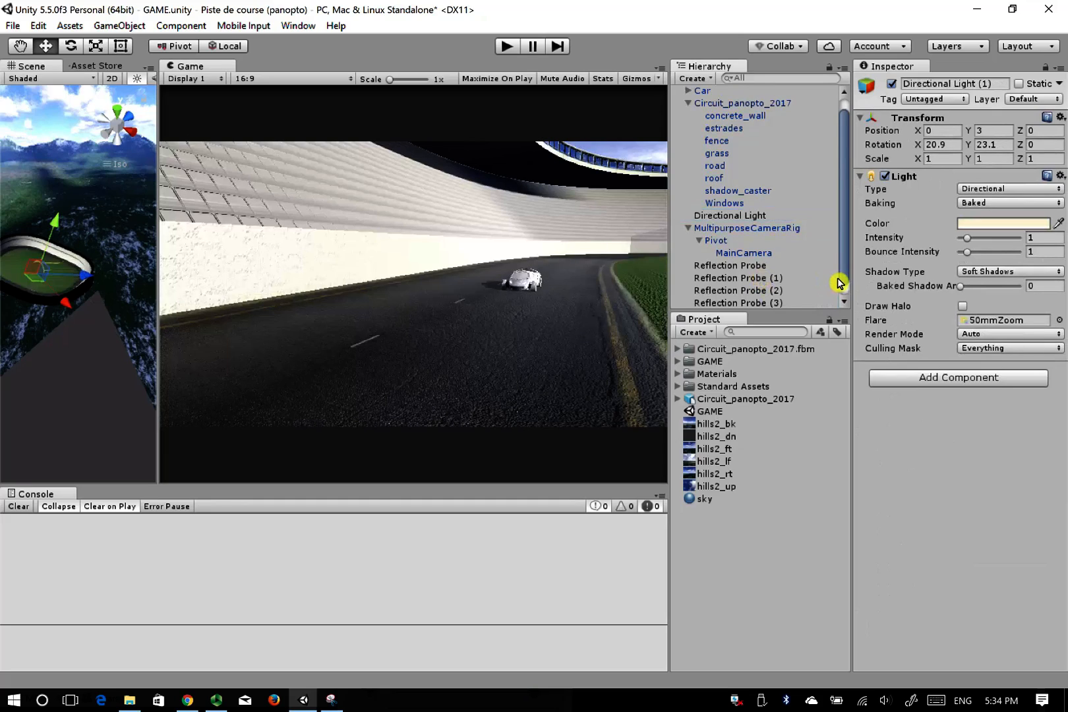
pyautogui.scroll(-1, 840, 284)
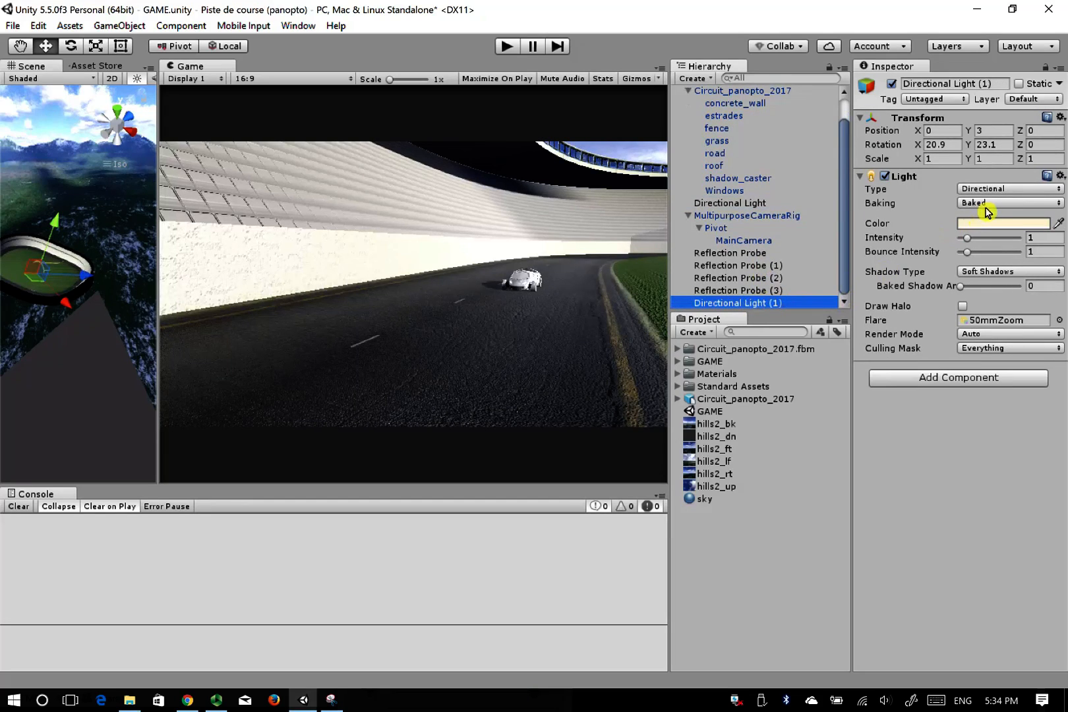
pyautogui.click(984, 204)
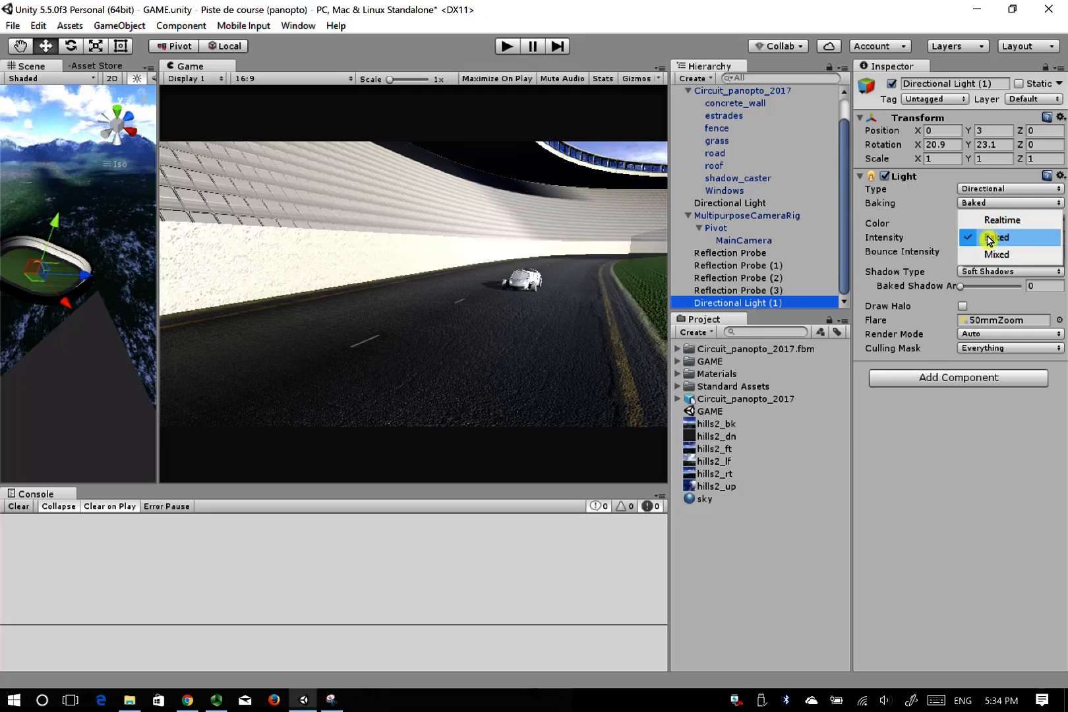
pyautogui.click(990, 238)
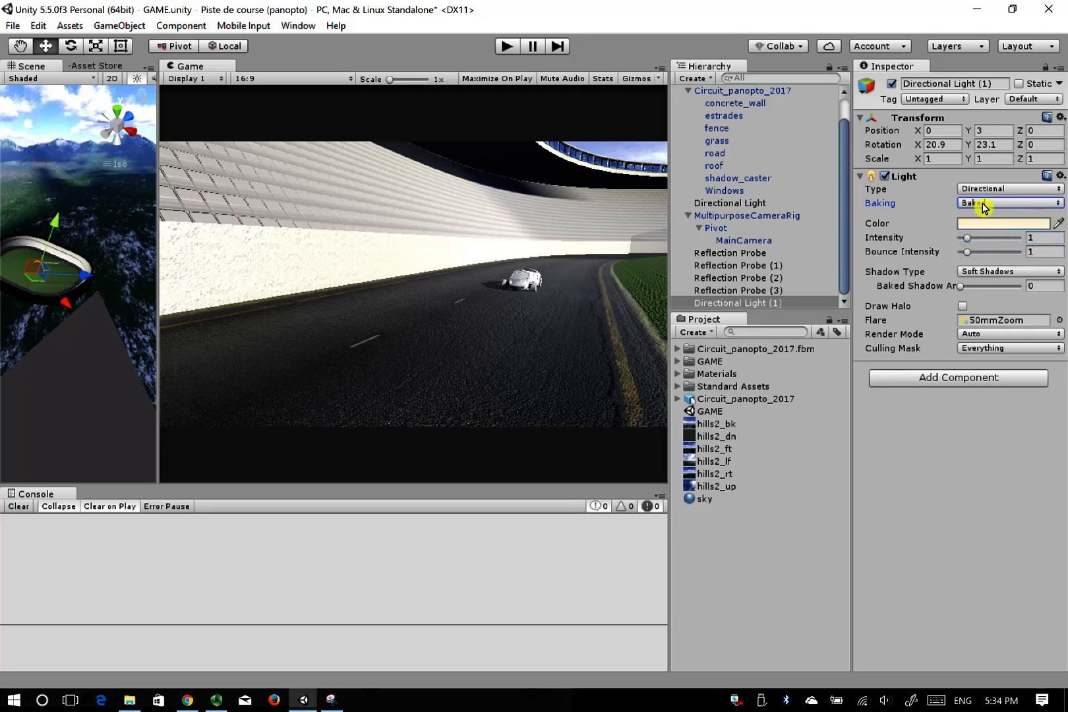
# Set the original directional light's Baking mode to Realtime
pyautogui.click(724, 203)
pyautogui.click(970, 204)
pyautogui.click(979, 222)
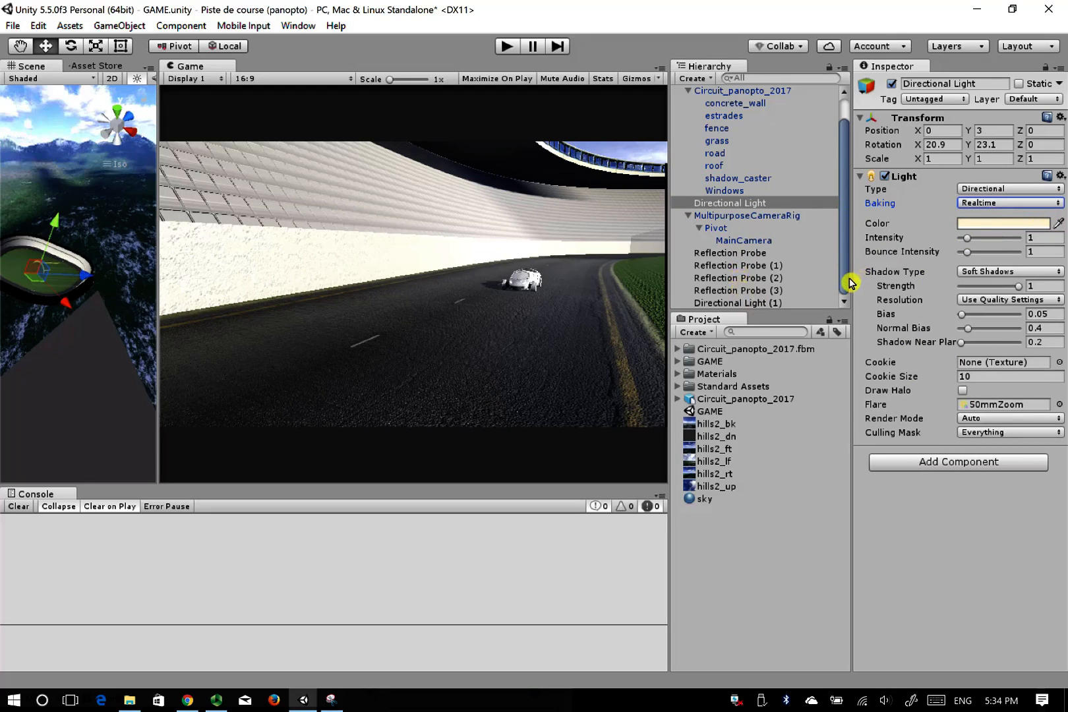
pyautogui.click(744, 204)
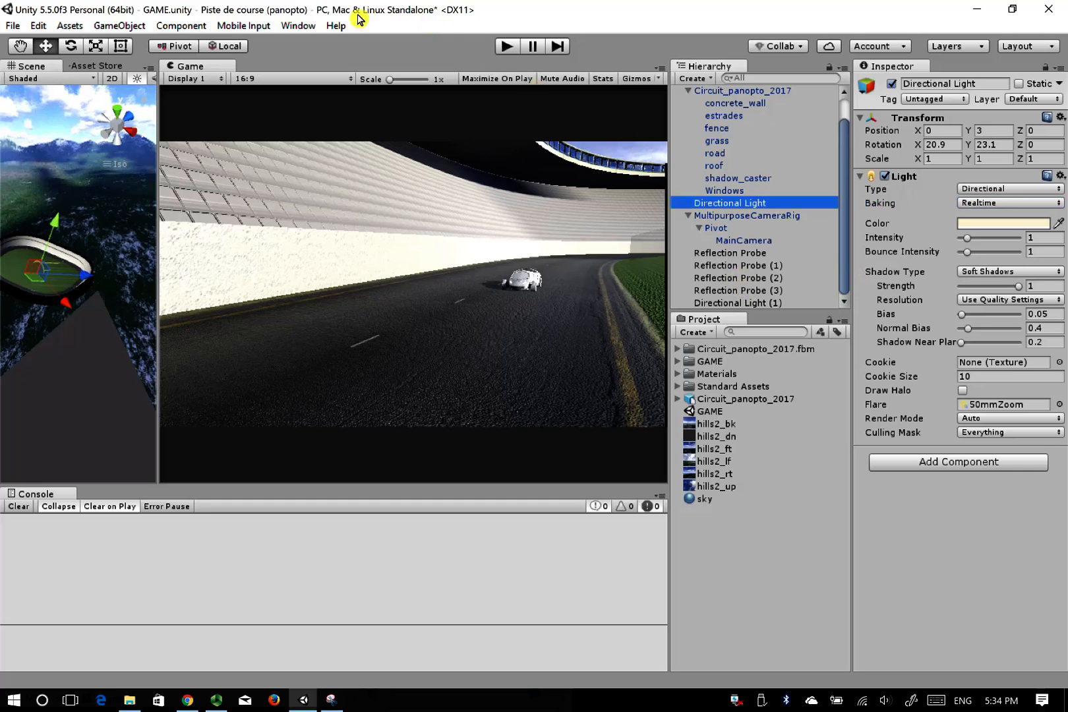
# Build the scene's lighting from the Lighting window and move that window aside to reveal the Game view
pyautogui.click(291, 27)
pyautogui.click(267, 419)
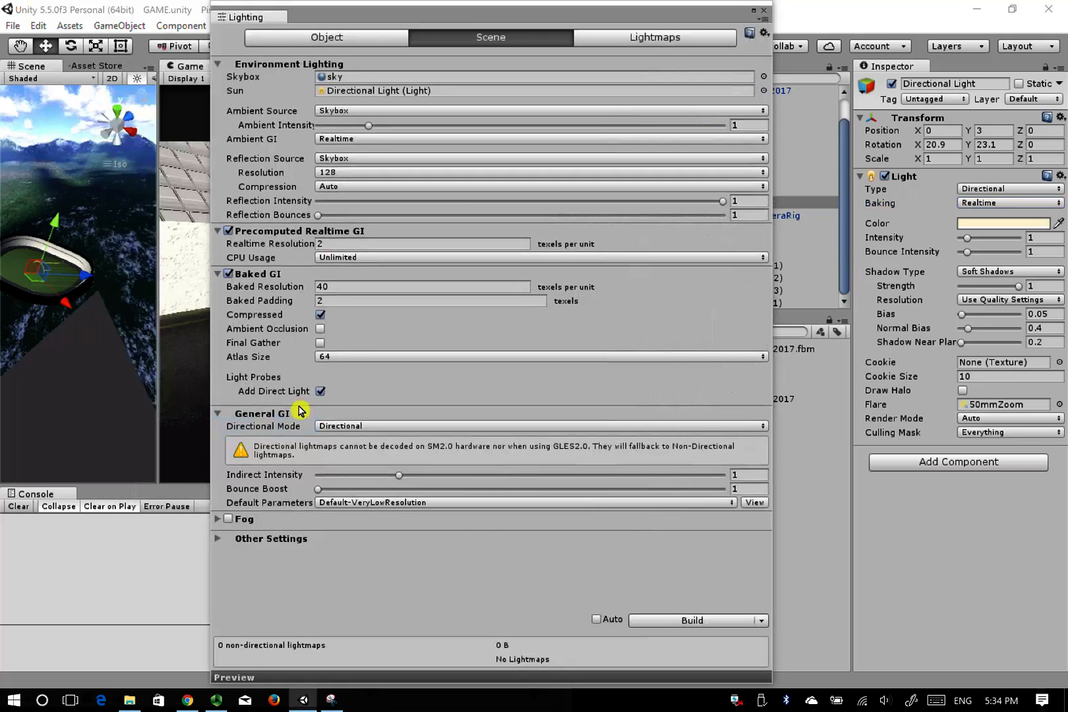
pyautogui.click(654, 624)
pyautogui.moveTo(672, 16); pyautogui.dragTo(191, 37)
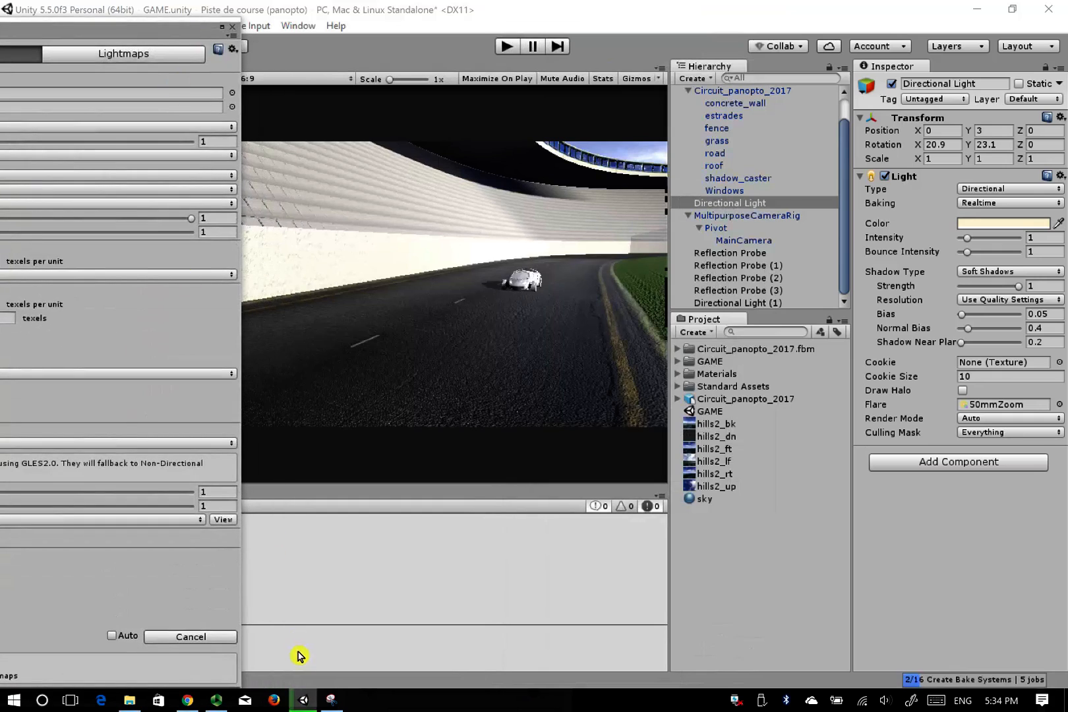
pyautogui.click(330, 696)
pyautogui.click(442, 586)
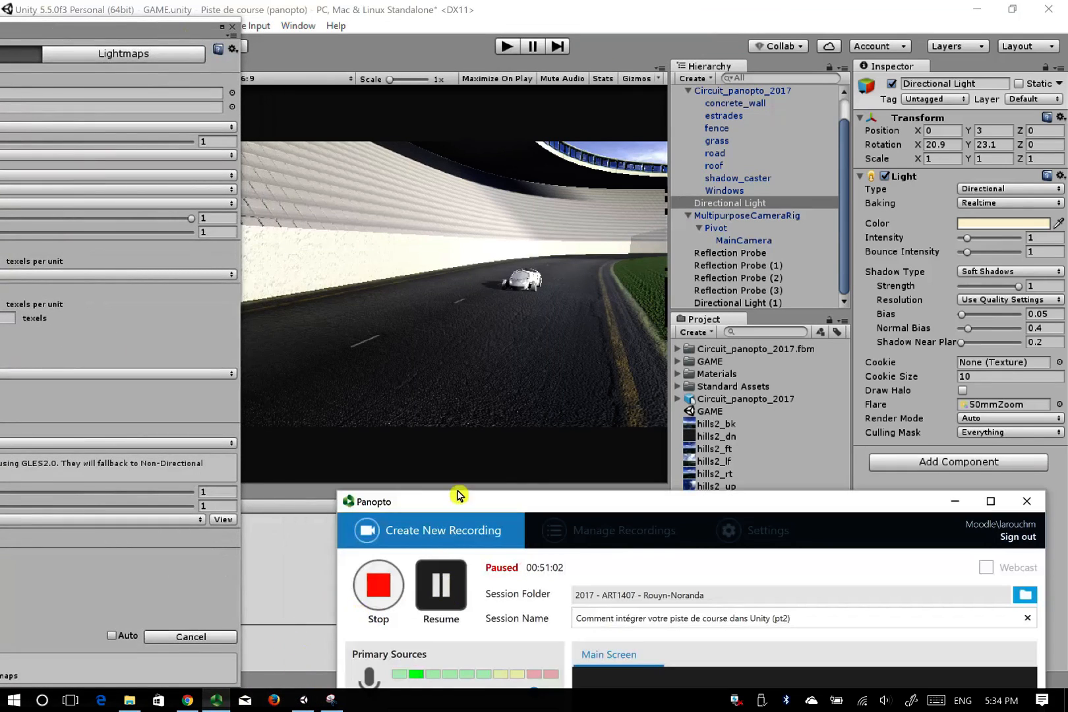
pyautogui.click(1027, 501)
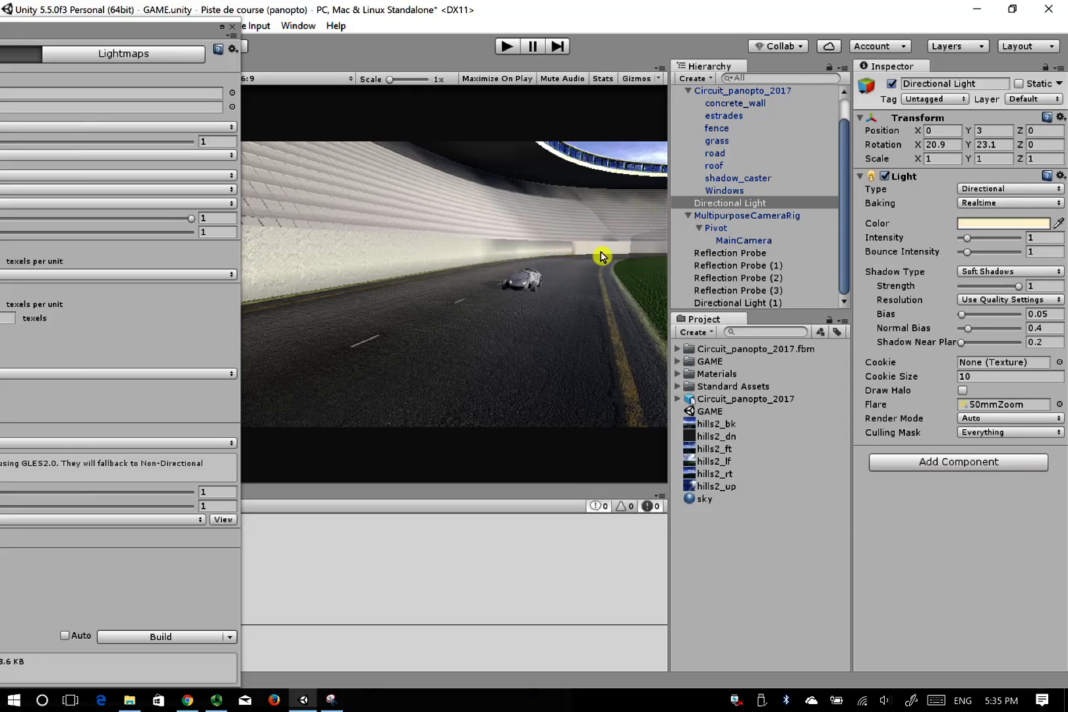
# Play-test the game with the built lighting while driving around the circuit, and stop it
pyautogui.hotkey('ctrl', 'p')
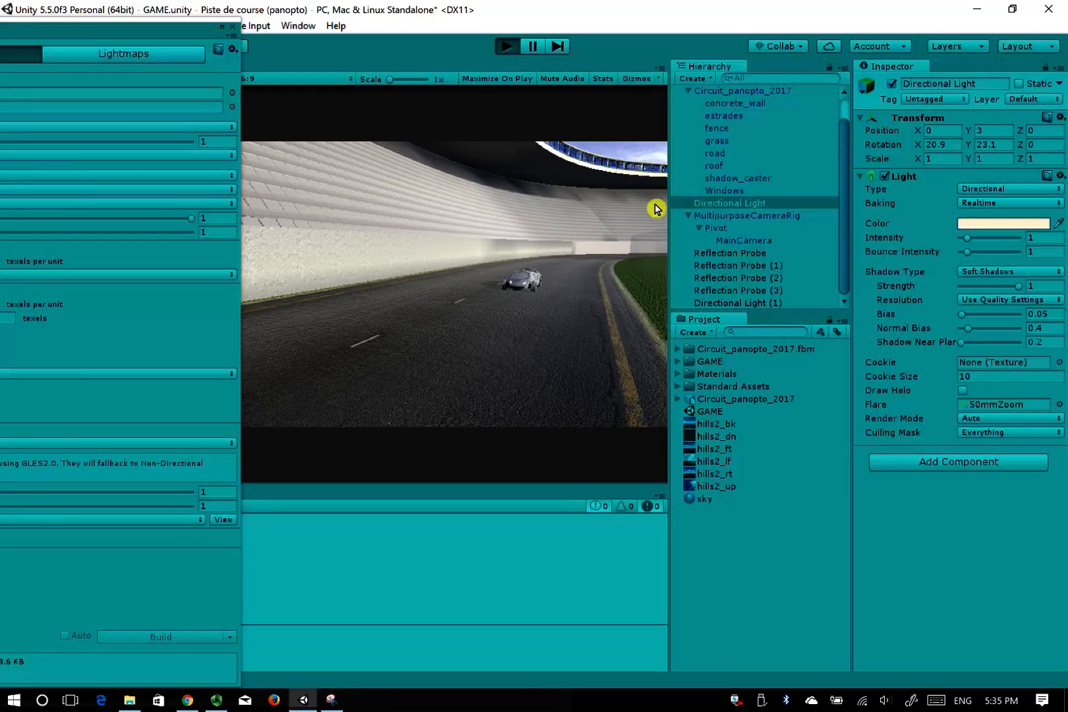
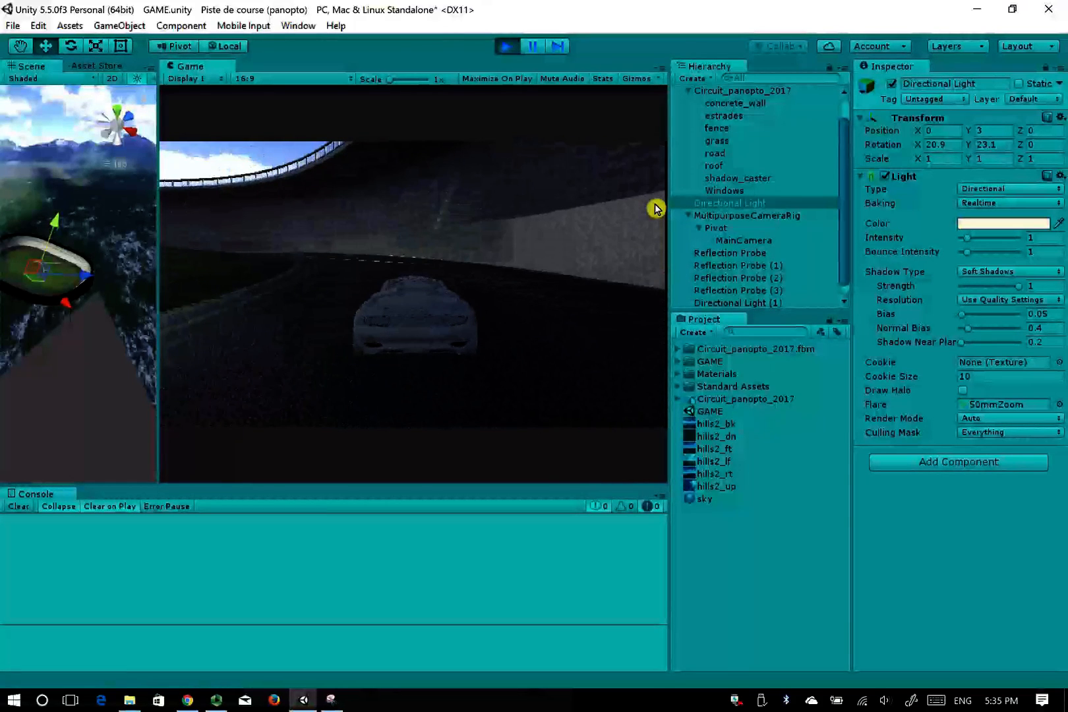
pyautogui.click(508, 47)
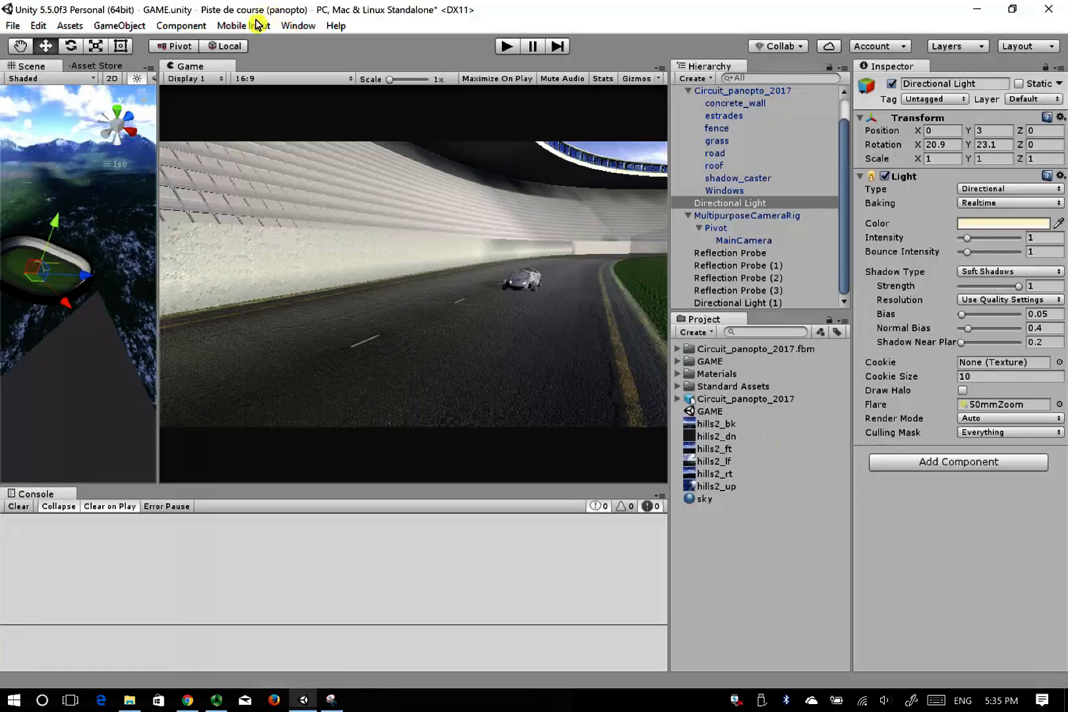
# Reopen the Lighting settings, narrow their window beside the Game view, and set the Baked GI Atlas Size to 1024
pyautogui.click(290, 25)
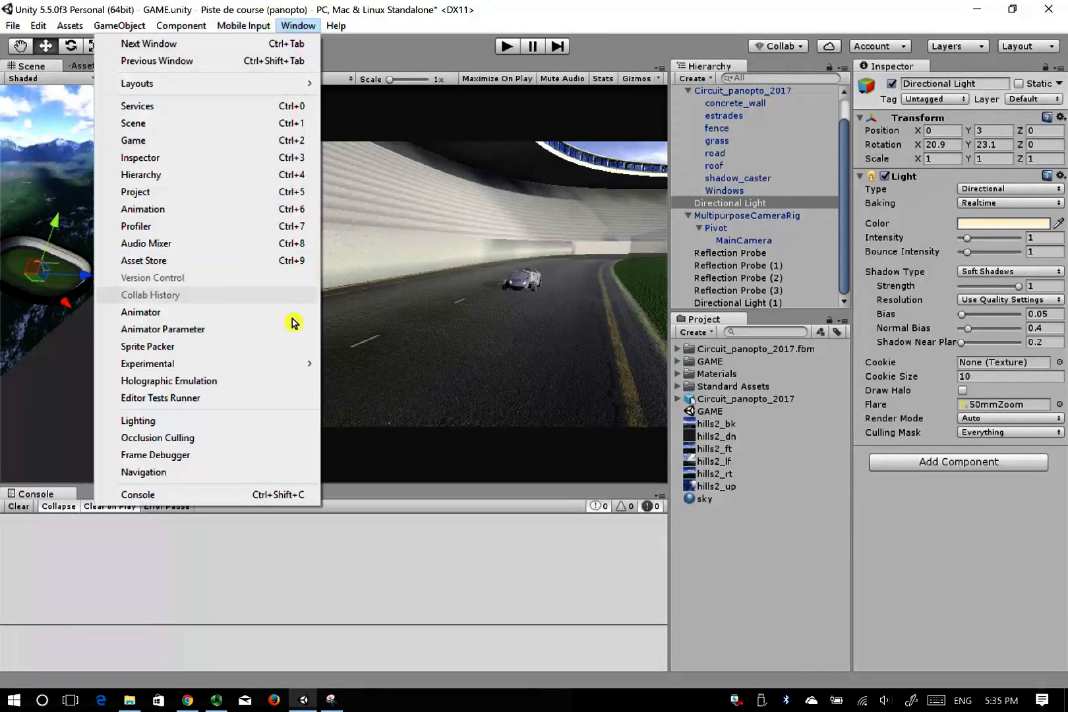
pyautogui.click(284, 424)
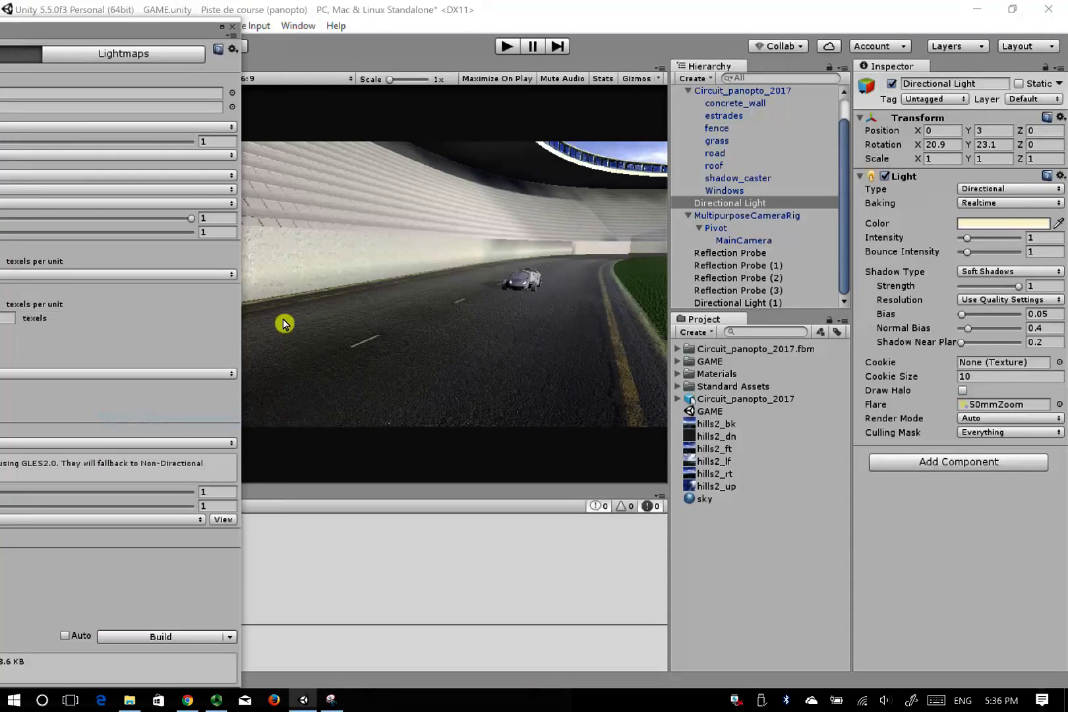
pyautogui.moveTo(142, 28); pyautogui.dragTo(956, 33)
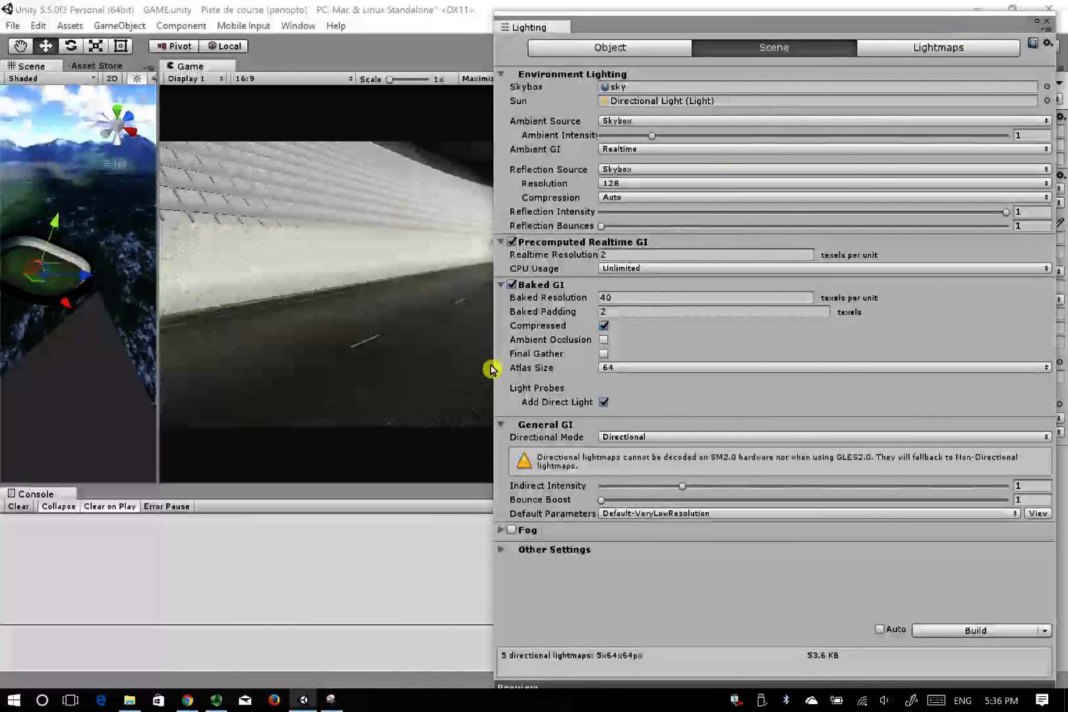
pyautogui.moveTo(492, 369); pyautogui.dragTo(693, 391)
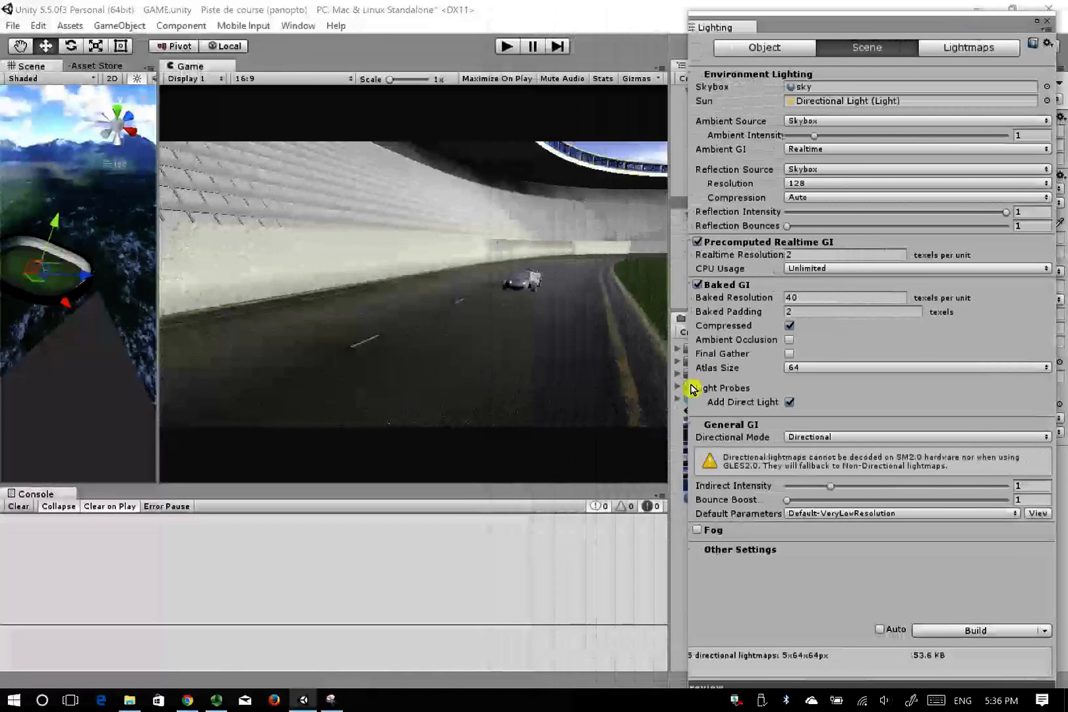
pyautogui.click(845, 369)
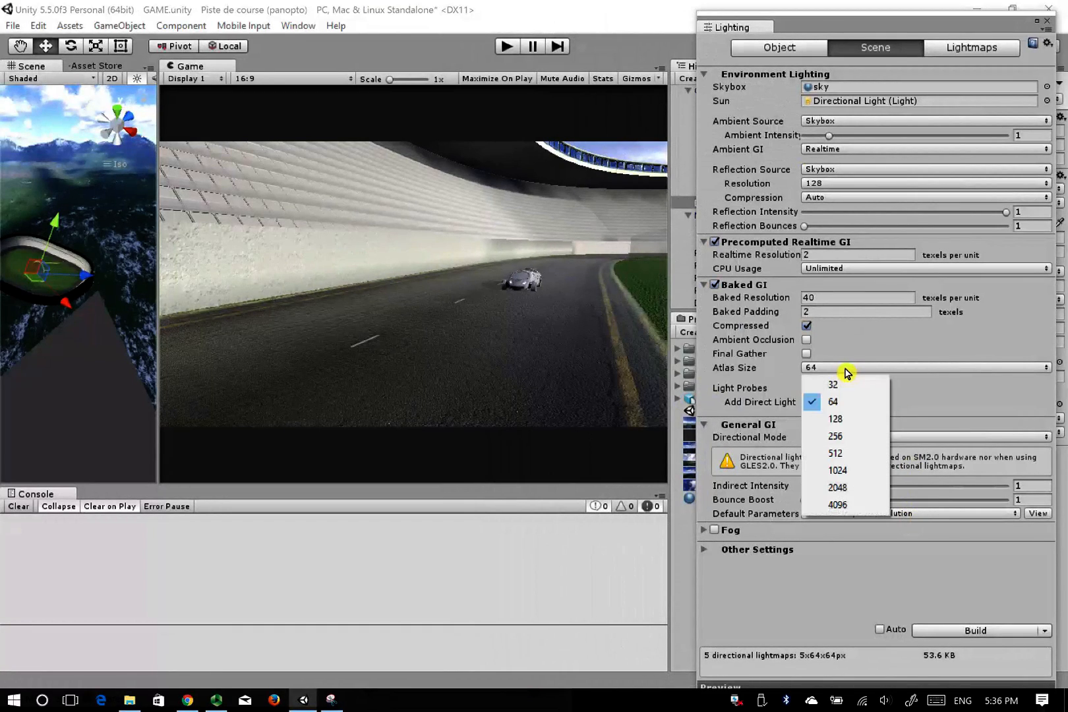
pyautogui.click(838, 469)
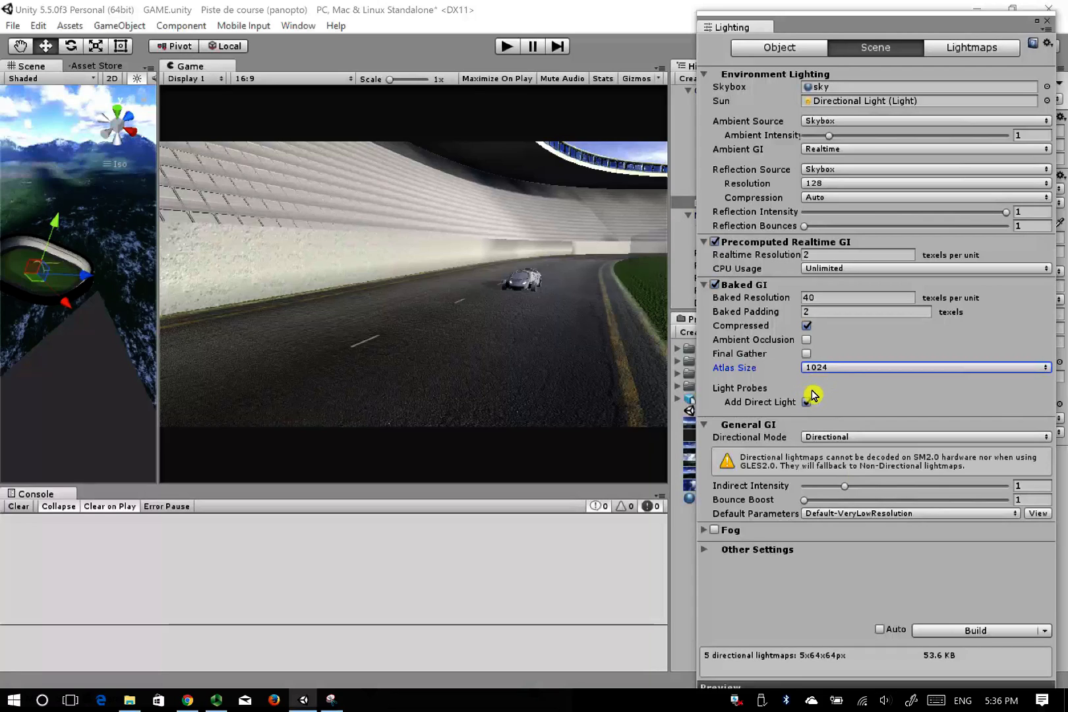
# Enable Ambient Occlusion for Baked GI with a Direct value of 0.39, keeping Default-VeryLowResolution as the default parameters
pyautogui.click(807, 340)
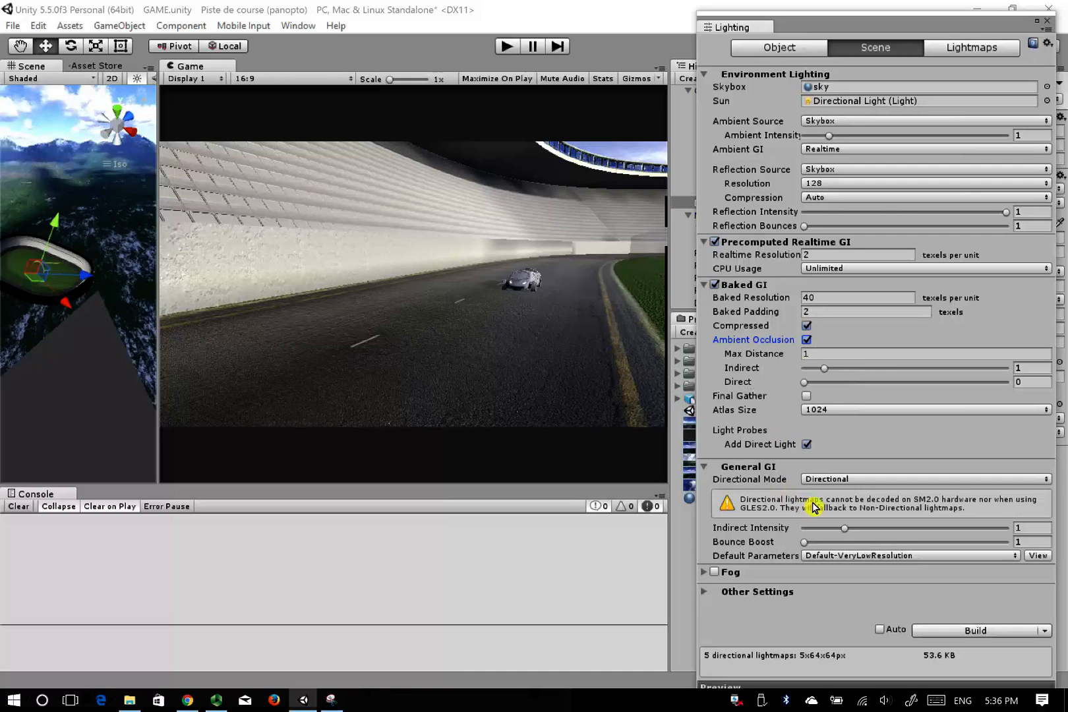
pyautogui.click(894, 556)
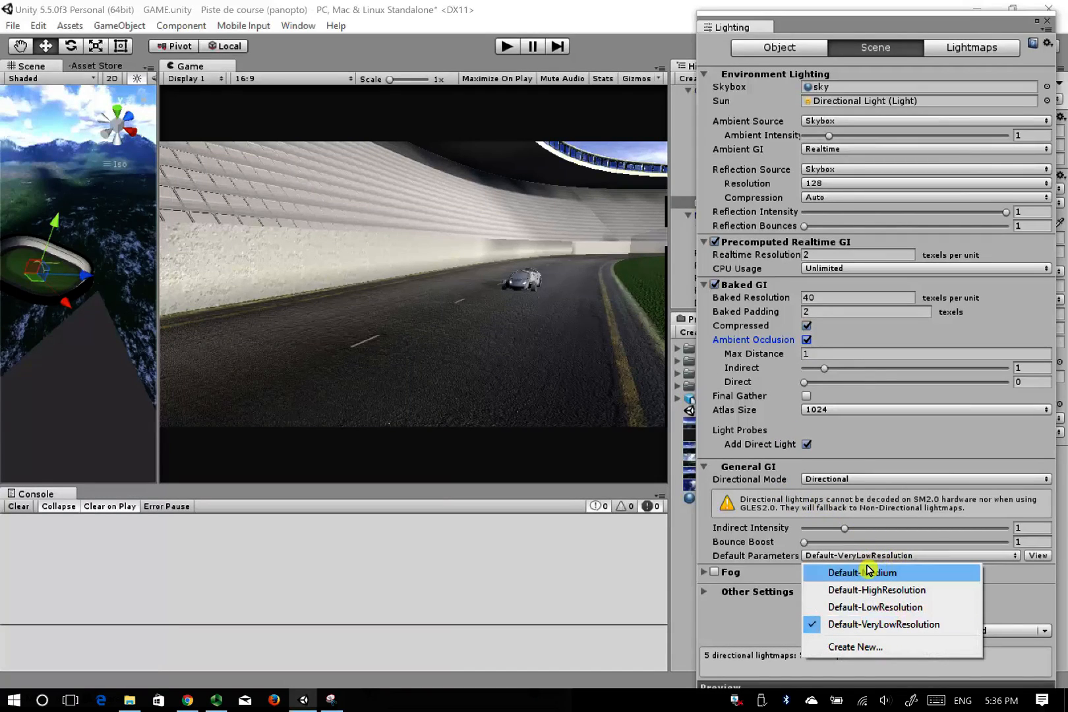
pyautogui.click(749, 558)
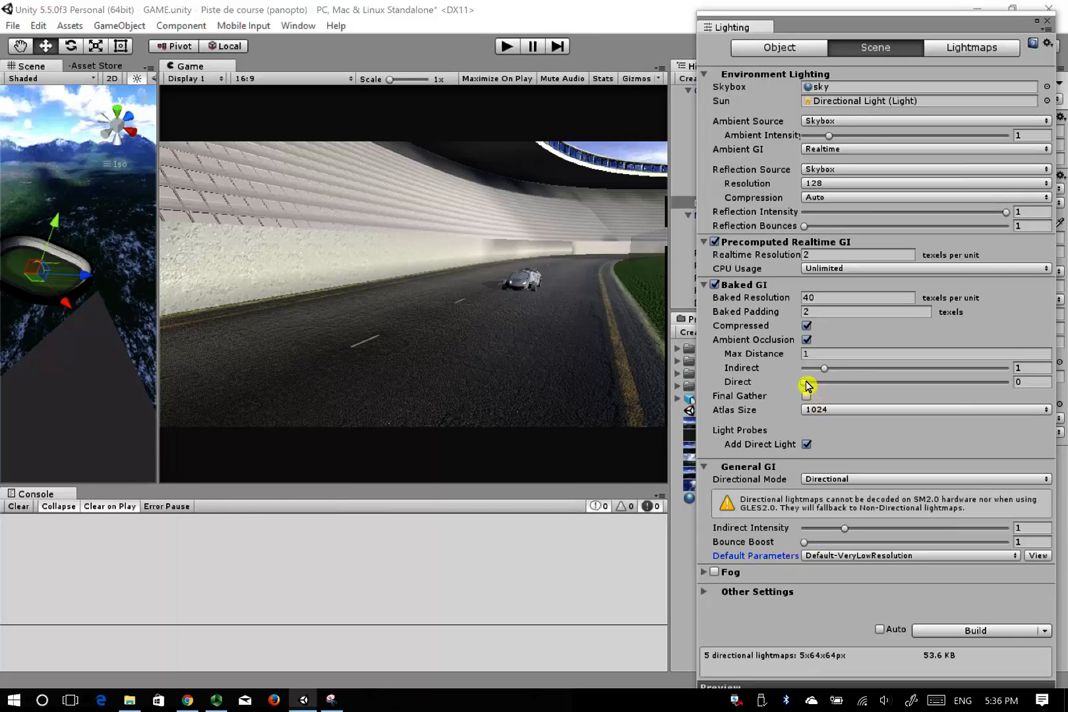
pyautogui.moveTo(808, 385); pyautogui.dragTo(810, 383)
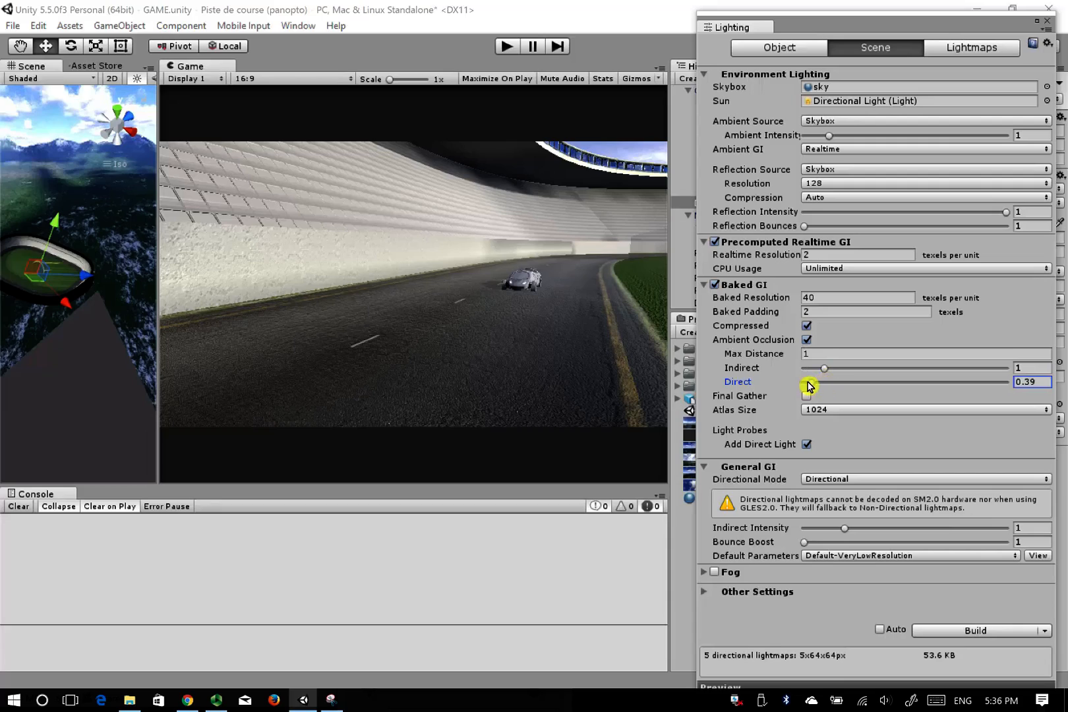
# Set Reflection Bounces to 2 and Bounce Boost to 1.56 in the scene's lighting settings
pyautogui.click(811, 226)
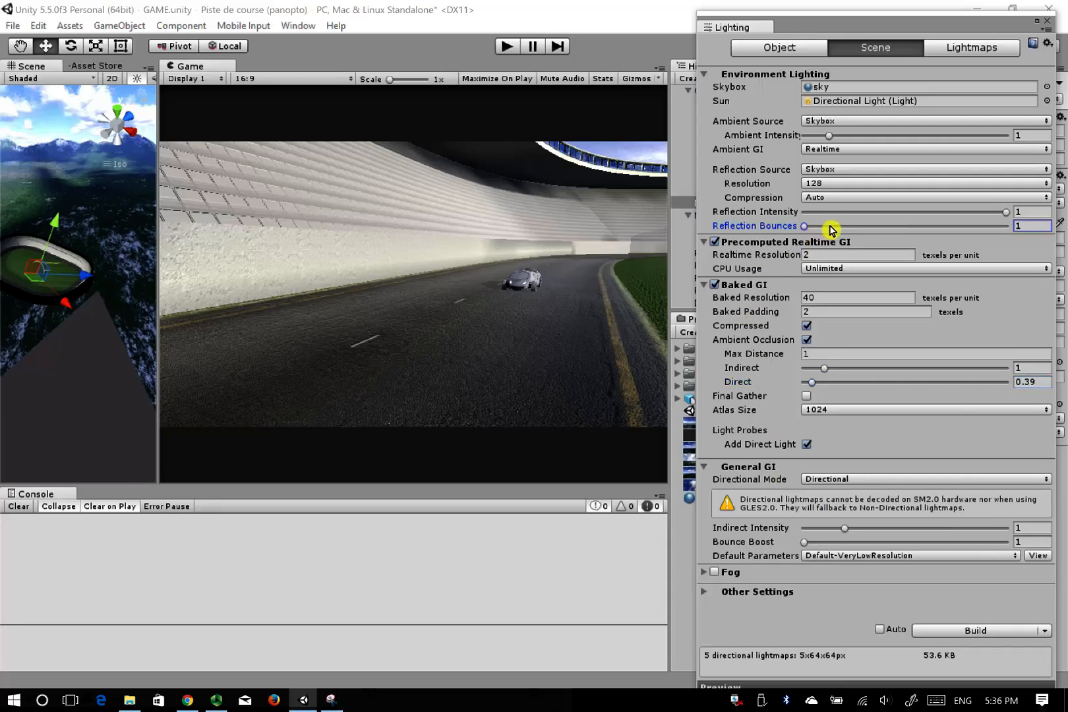
pyautogui.click(829, 227)
pyautogui.moveTo(804, 547); pyautogui.dragTo(817, 547)
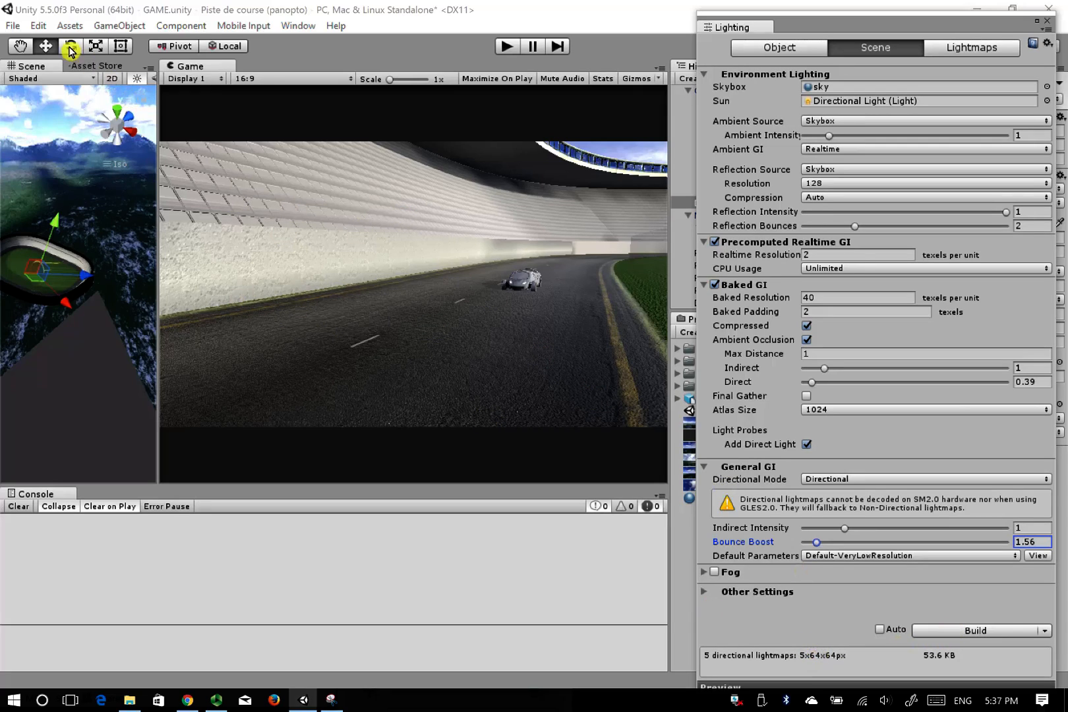
# Open the project's Quality settings and move the Lighting window away so the quality levels are accessible
pyautogui.click(38, 26)
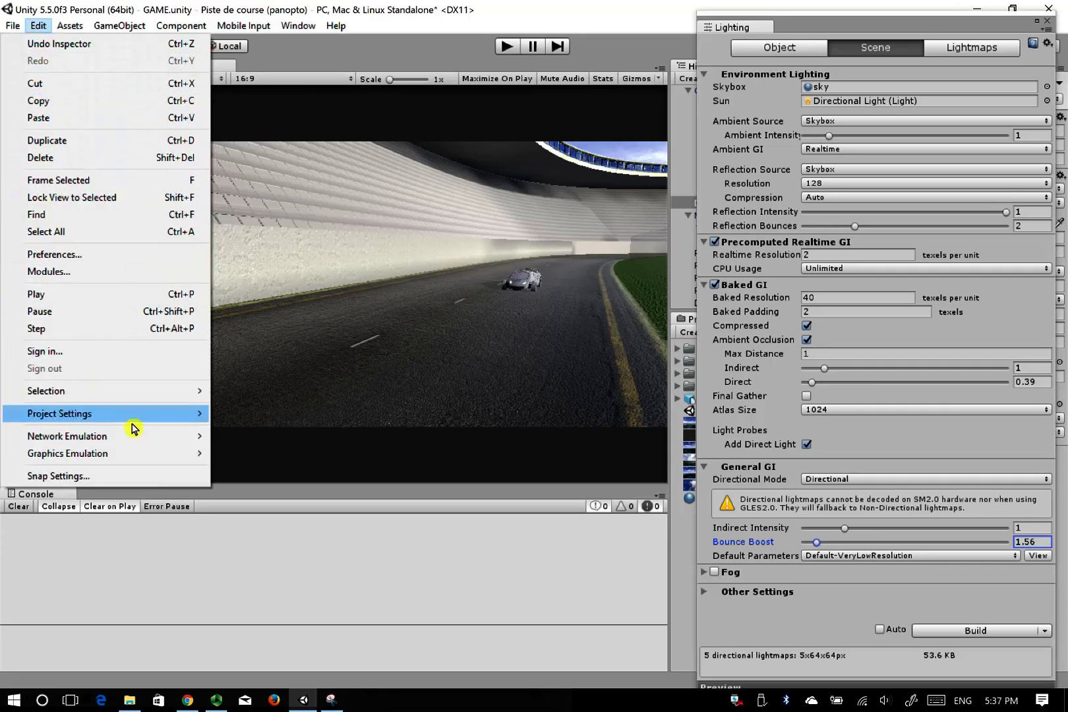
pyautogui.moveTo(154, 417)
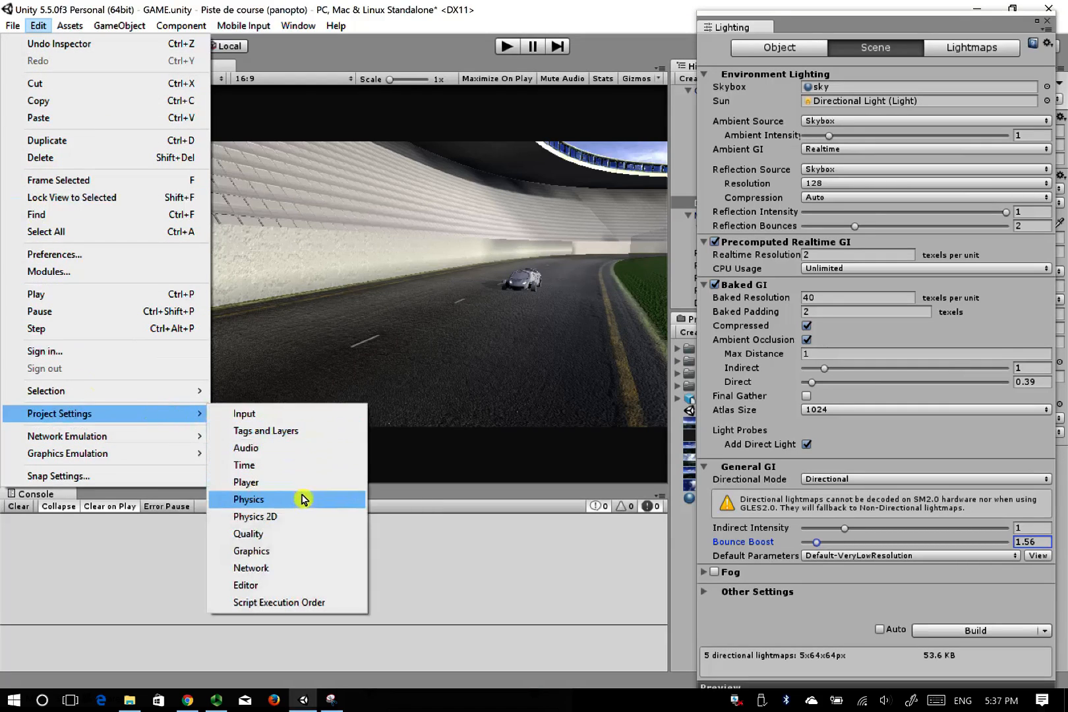
pyautogui.click(298, 539)
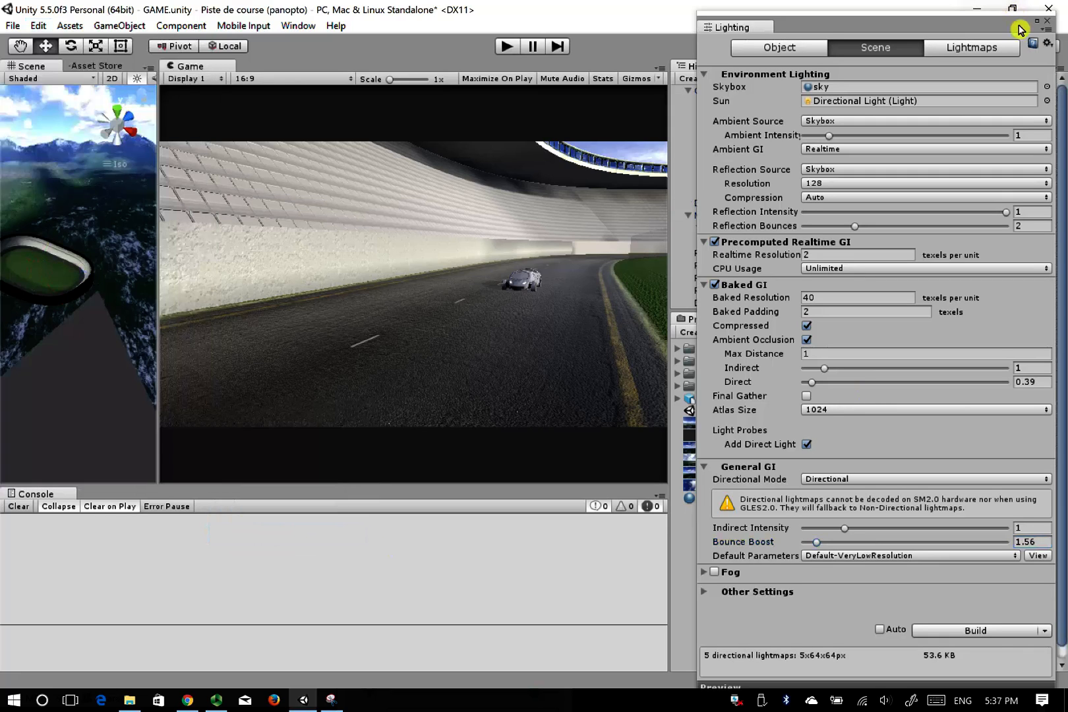
pyautogui.moveTo(1021, 27); pyautogui.dragTo(561, 645)
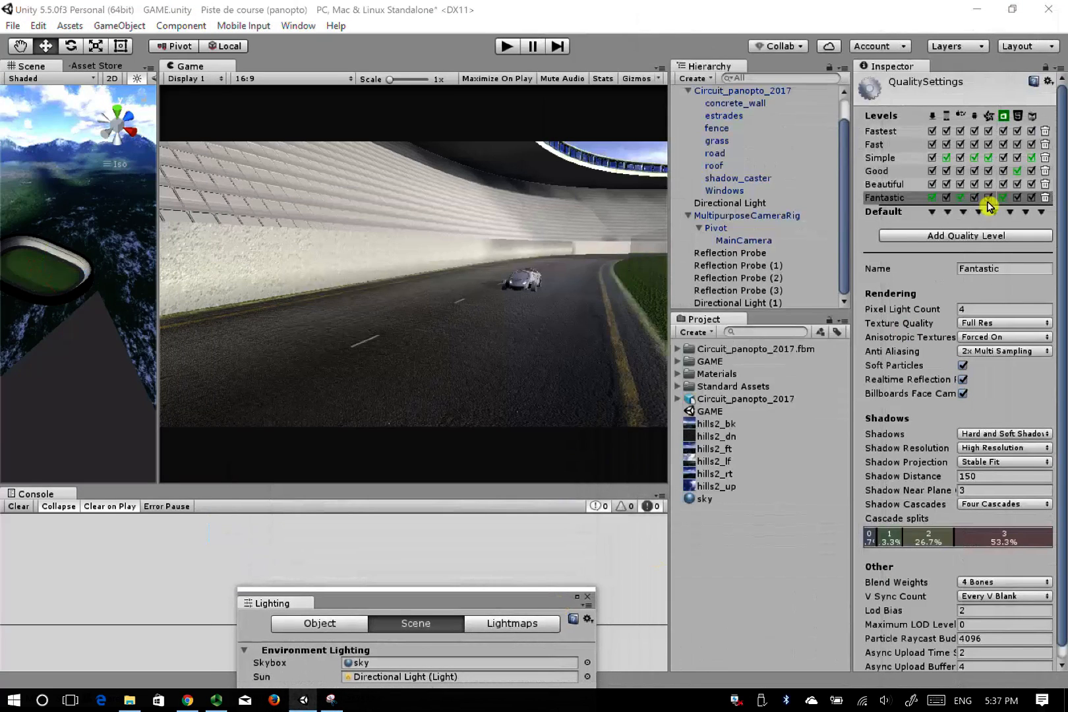
# Compare the settings of the lower quality levels down to Fastest, and return to the Fantastic level
pyautogui.click(883, 182)
pyautogui.click(881, 171)
pyautogui.click(877, 145)
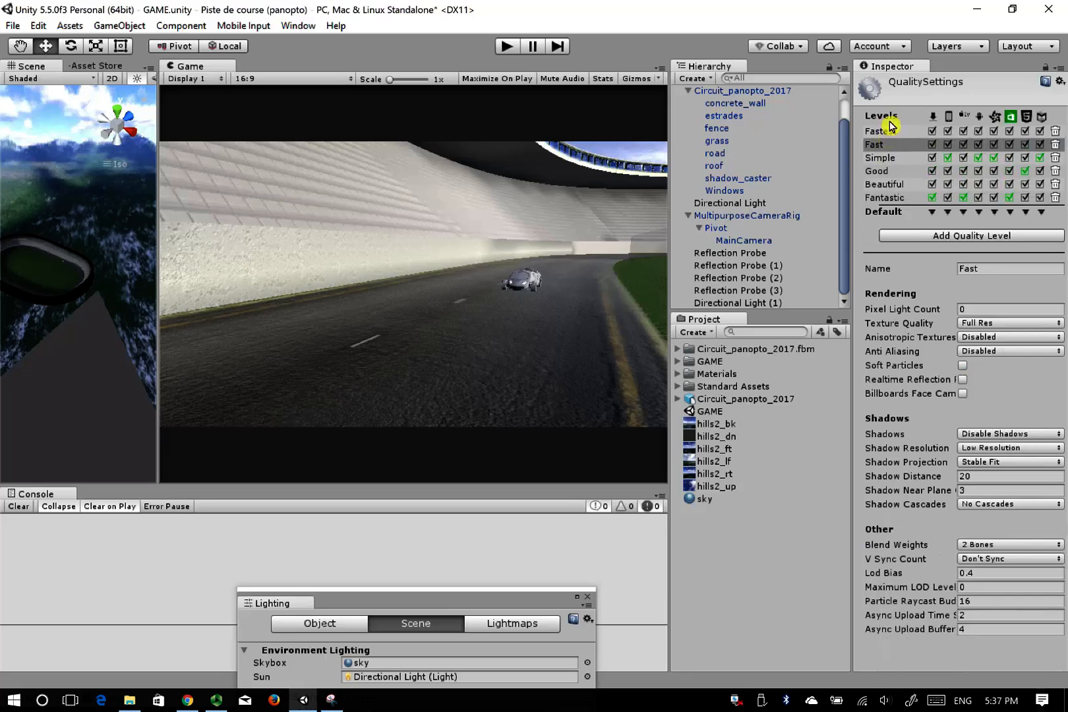
pyautogui.click(879, 132)
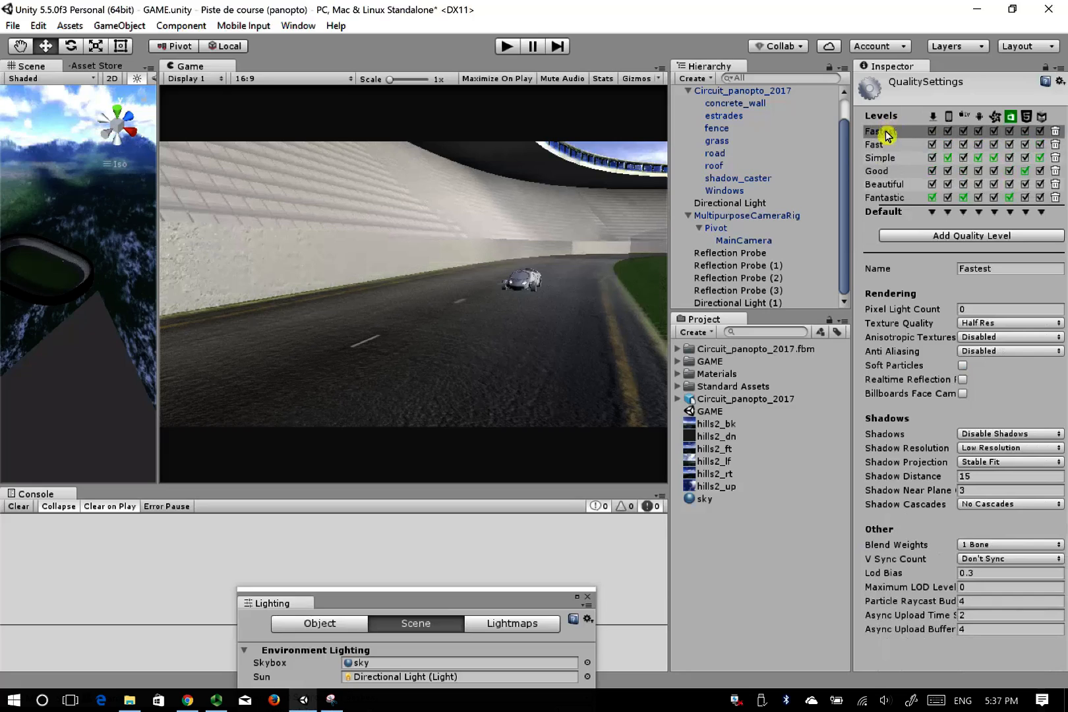
pyautogui.click(878, 199)
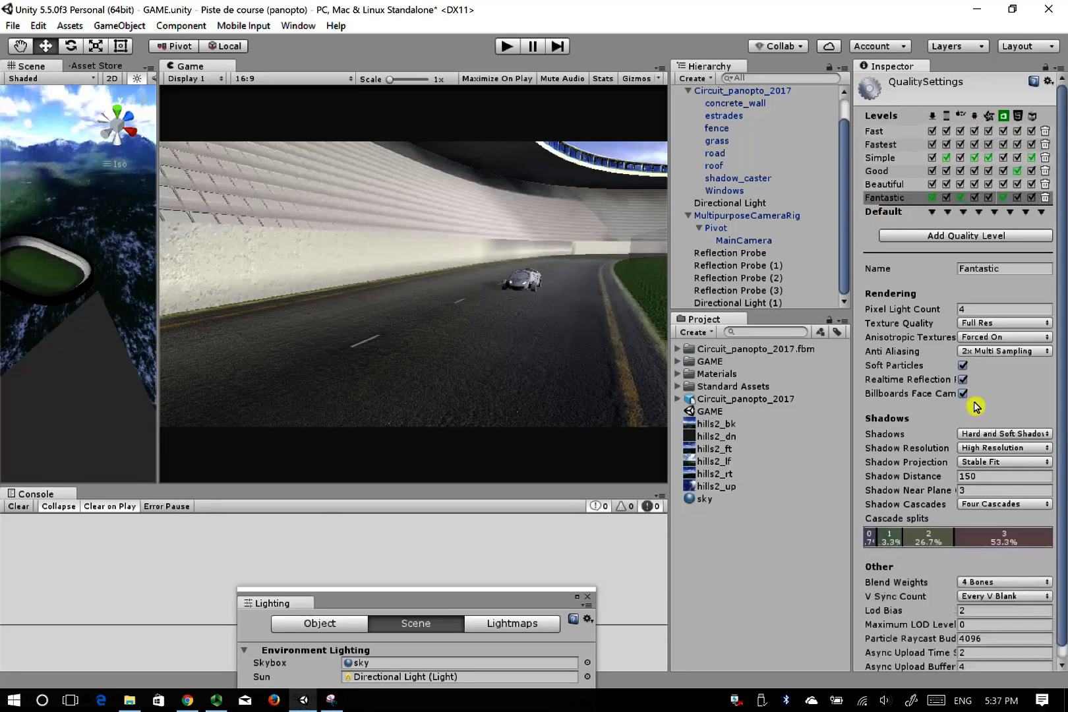
# Set the Fantastic quality level's Shadow Resolution to Very High Resolution and its Shadow Distance to 225.98
pyautogui.click(927, 450)
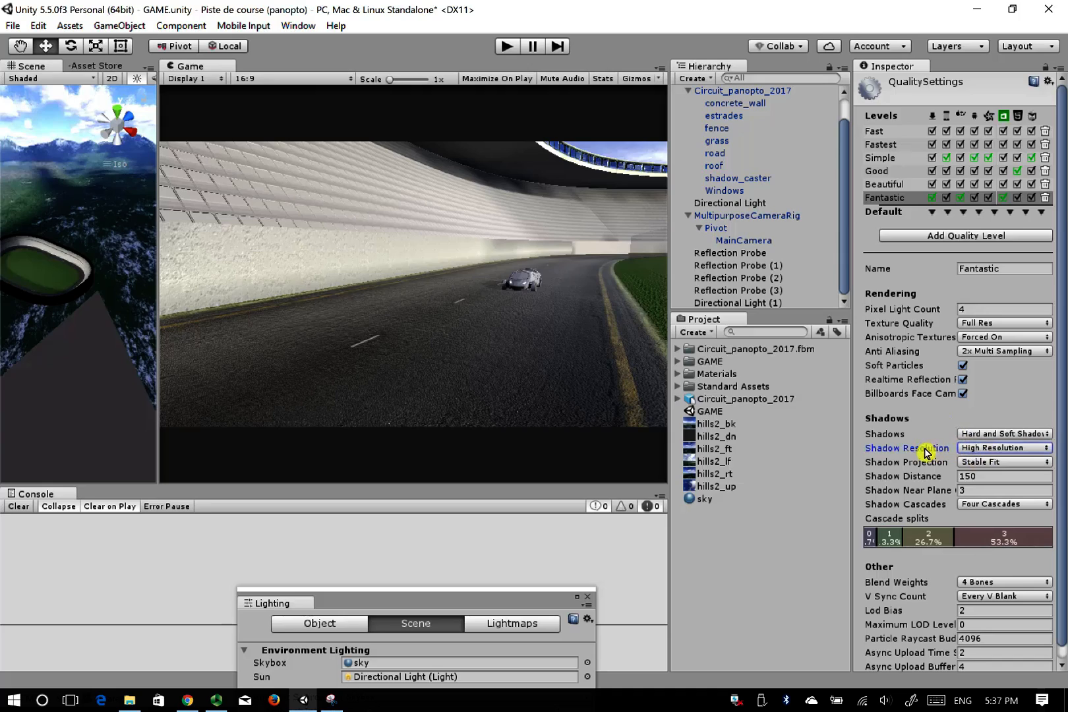
pyautogui.click(1012, 449)
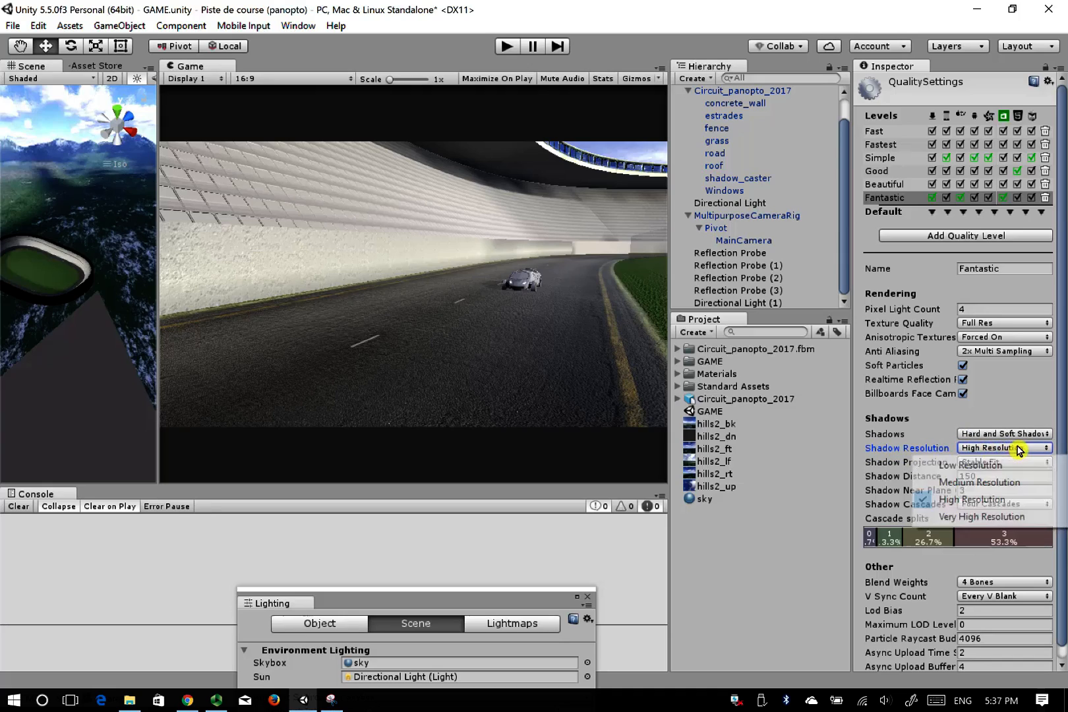
pyautogui.click(1008, 518)
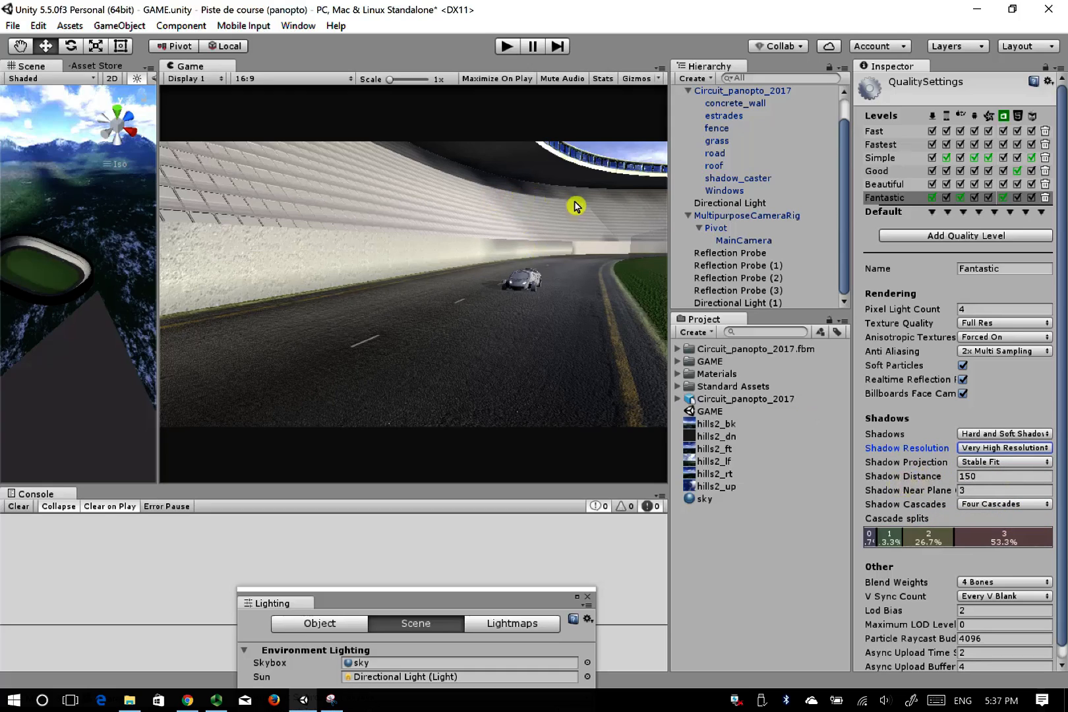
pyautogui.moveTo(909, 477); pyautogui.dragTo(807, 676)
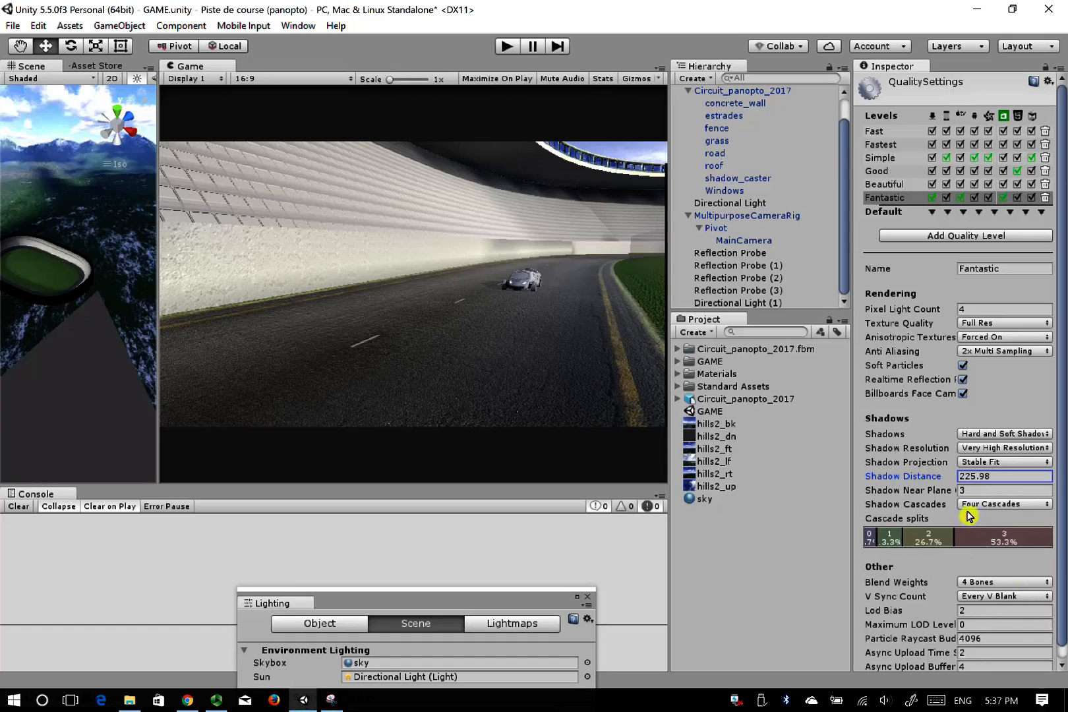
pyautogui.scroll(-1, 904, 603)
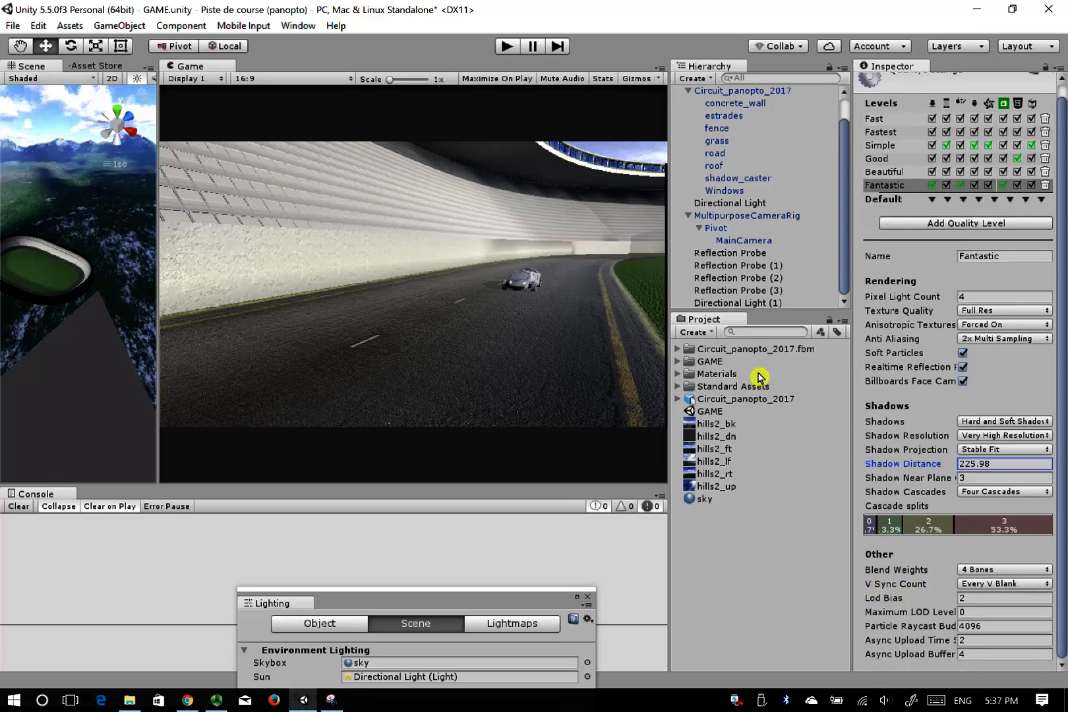
# Bring the Lighting window back into full view and build the scene's lighting with the revised settings
pyautogui.moveTo(425, 602); pyautogui.dragTo(794, 40)
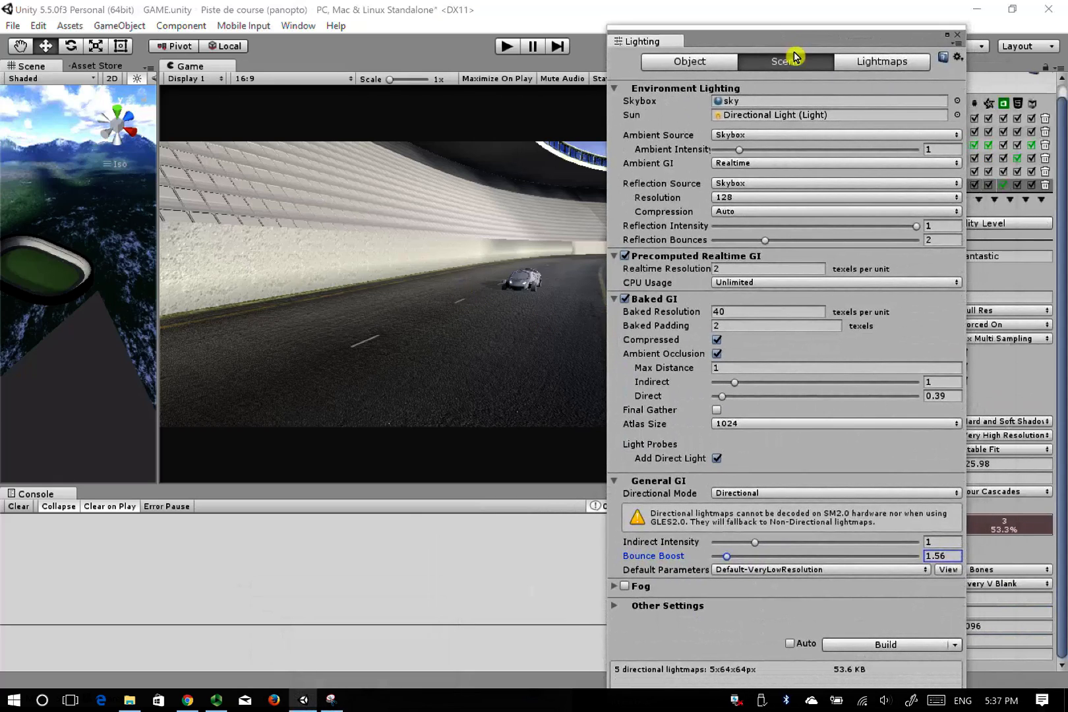
pyautogui.click(848, 651)
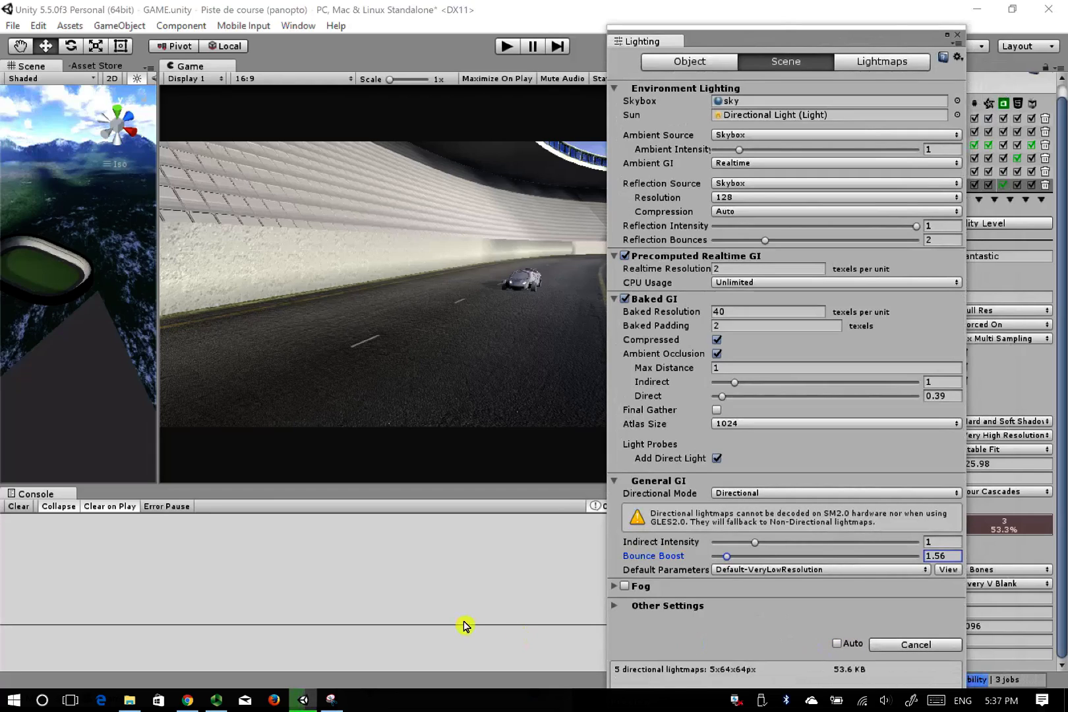
pyautogui.click(335, 703)
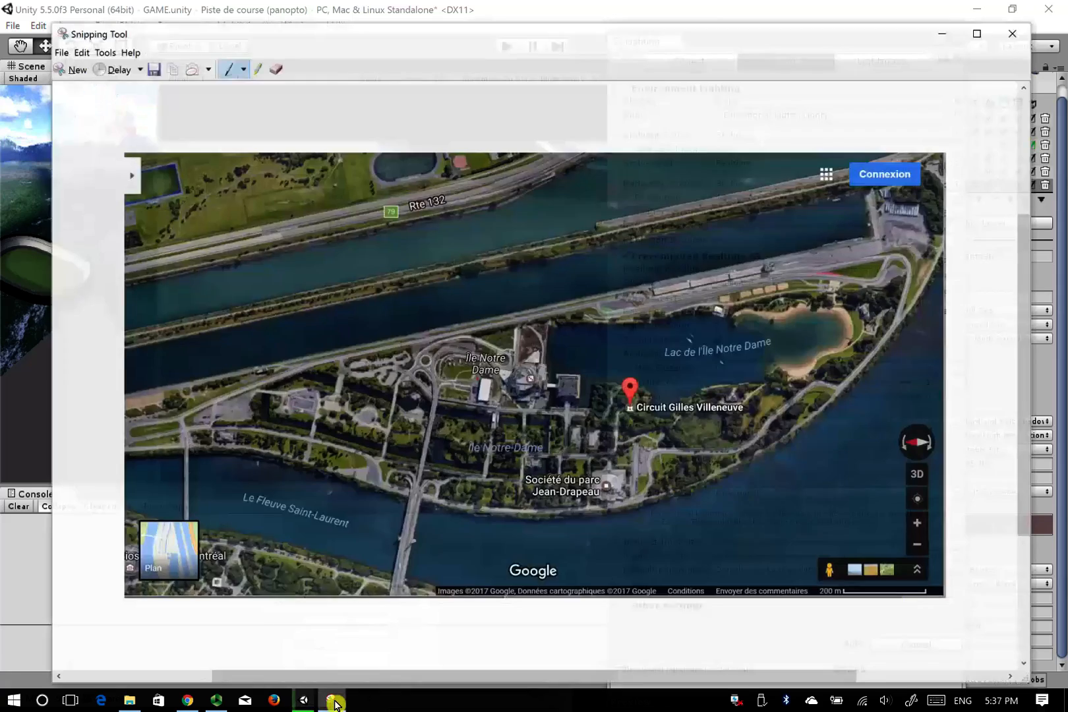
pyautogui.click(217, 700)
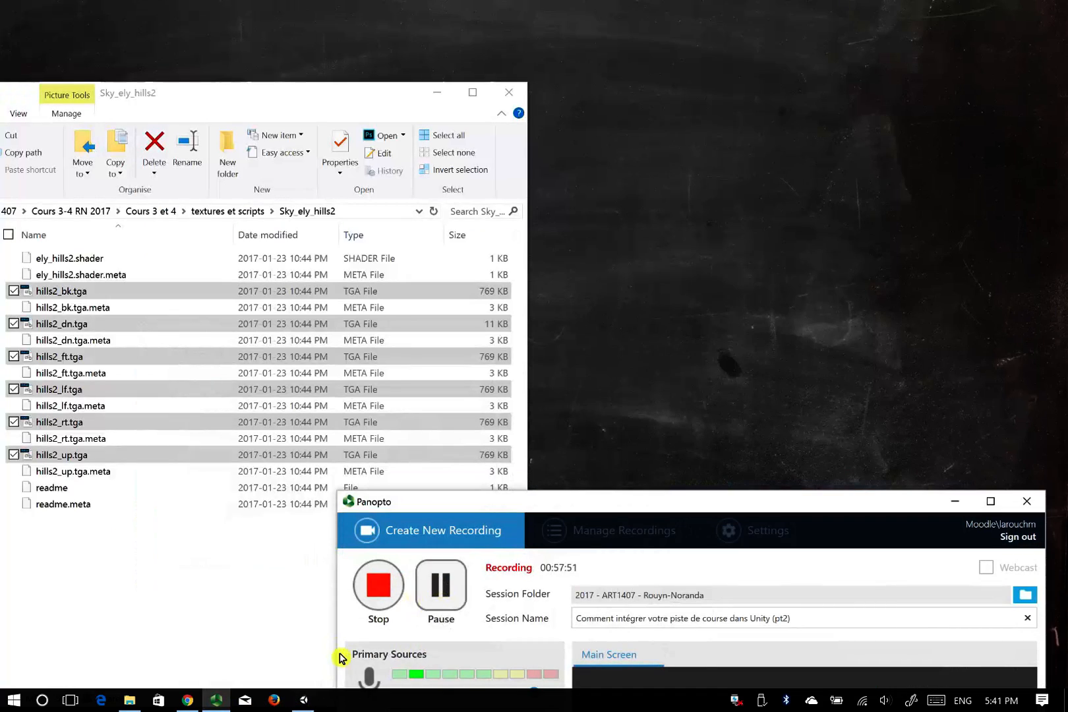
pyautogui.click(304, 700)
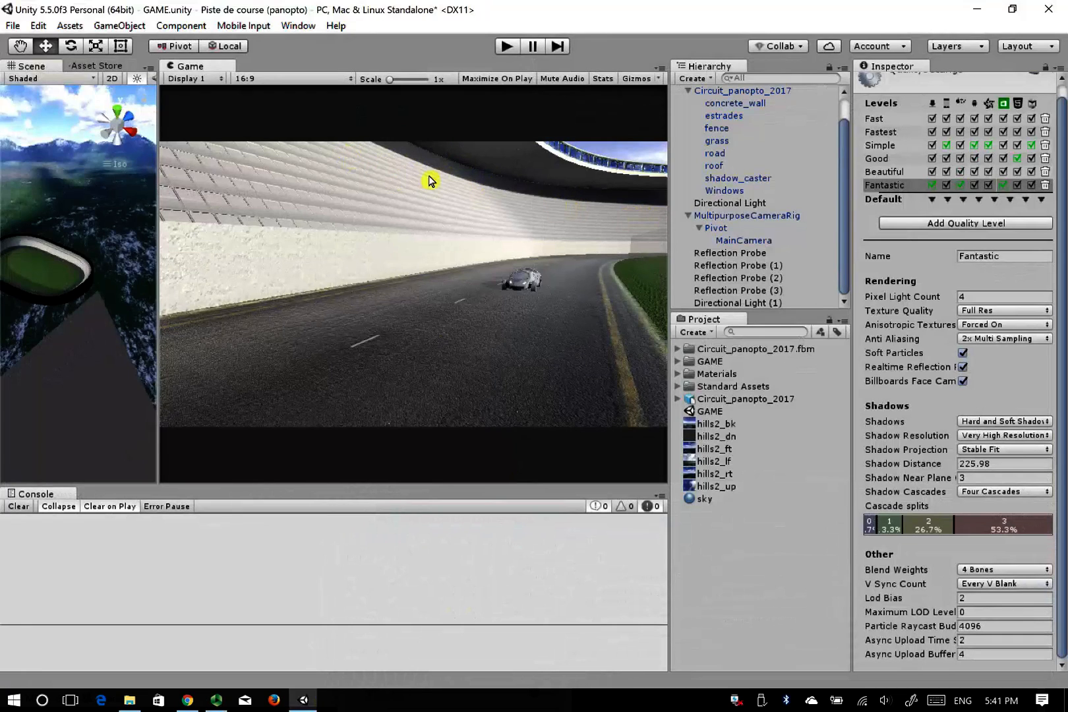
# Play-test the circuit with the rebuilt lighting and high-resolution shadows, and stop the game
pyautogui.click(505, 47)
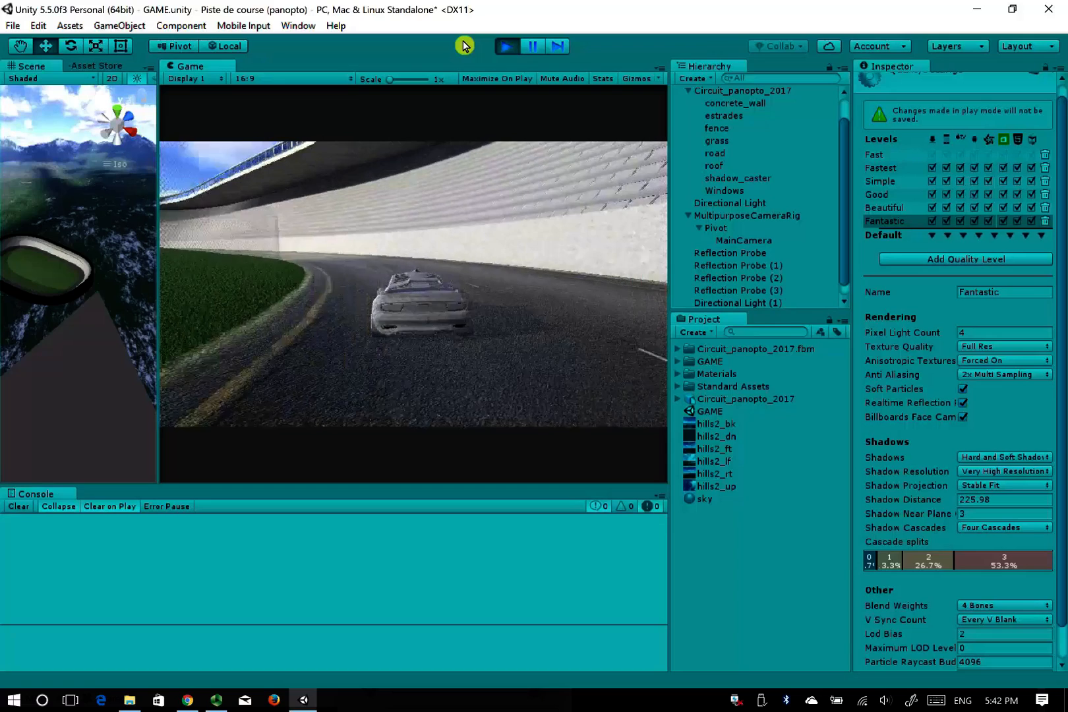
pyautogui.click(506, 47)
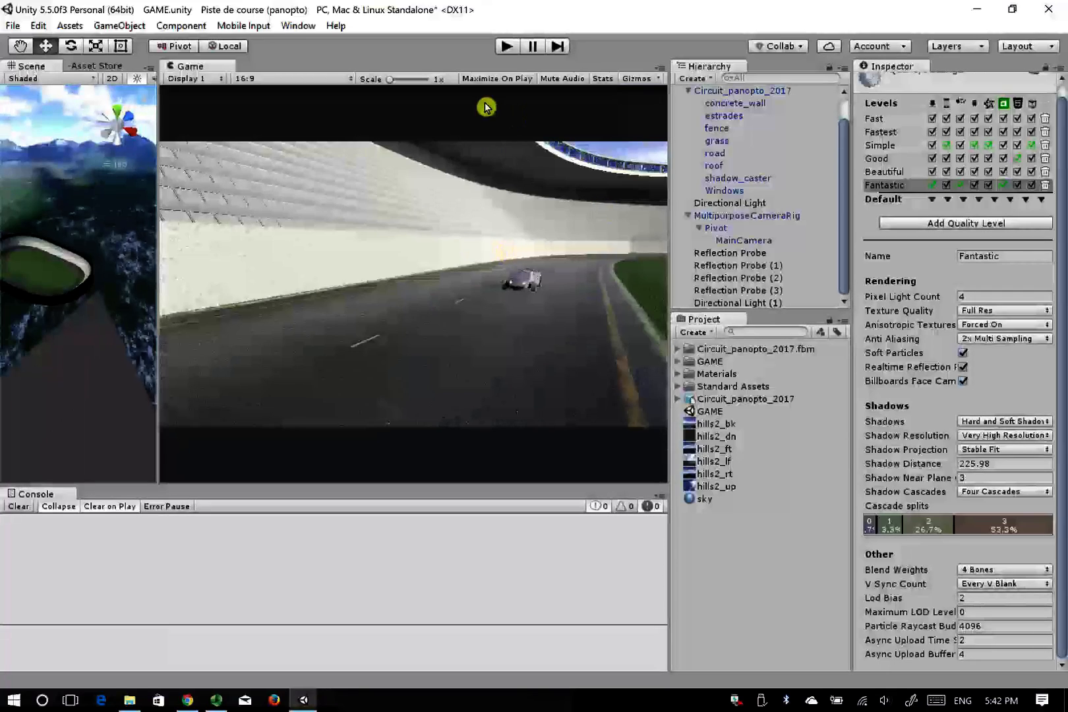
# Open the Occlusion Culling settings and bake the scene's occlusion data with the existing parameters
pyautogui.click(293, 27)
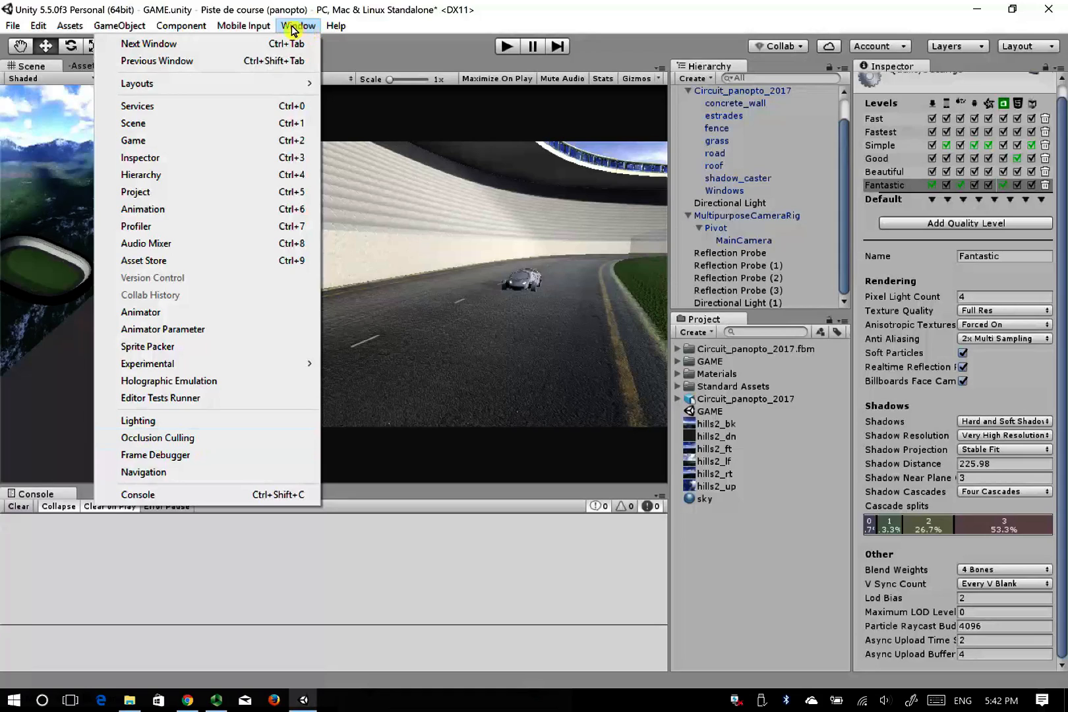
pyautogui.click(155, 443)
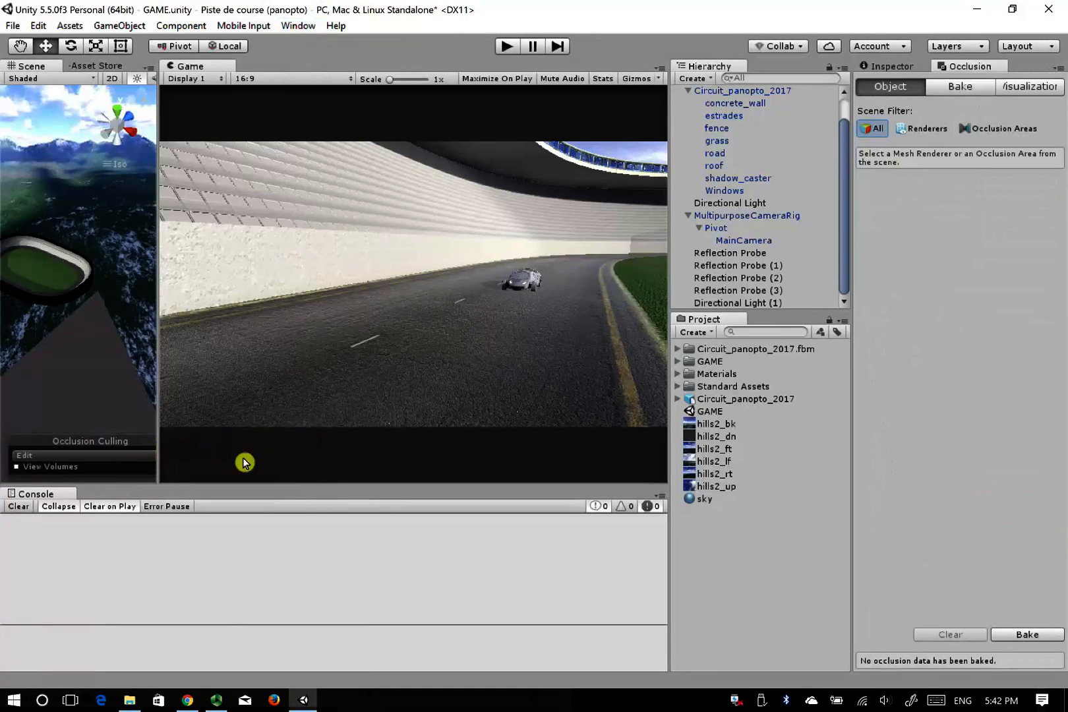
pyautogui.click(947, 88)
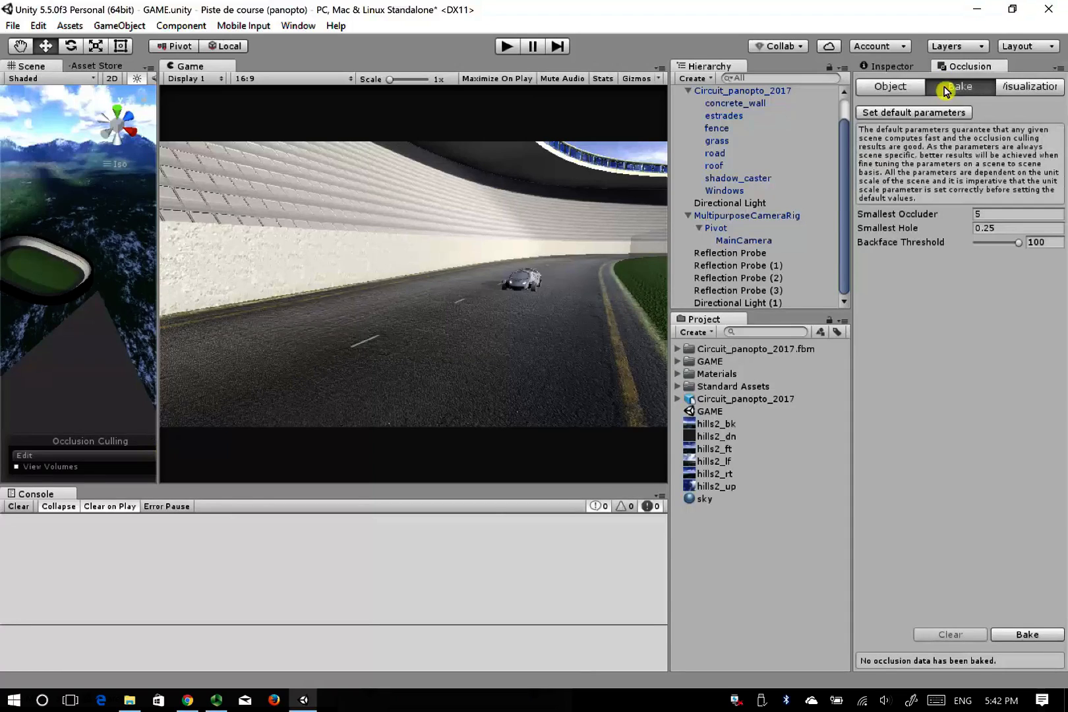
pyautogui.click(1014, 637)
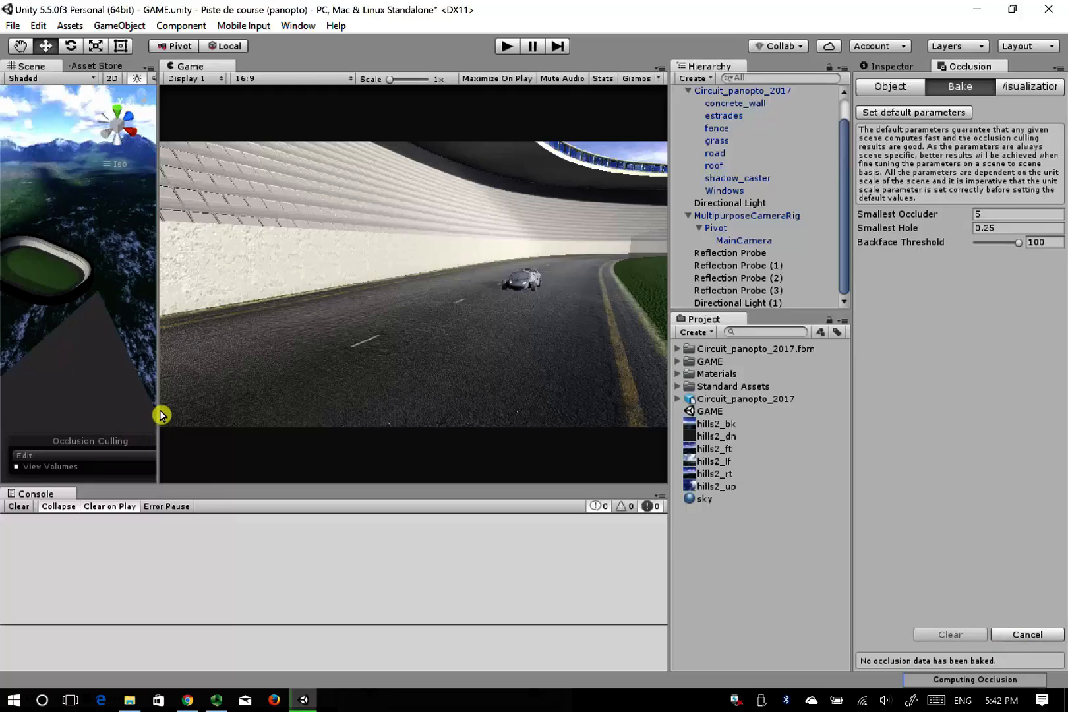
# Enlarge the Scene view to watch the occlusion cells being computed around the circuit, and restore the wide Game view
pyautogui.moveTo(161, 416); pyautogui.dragTo(541, 436)
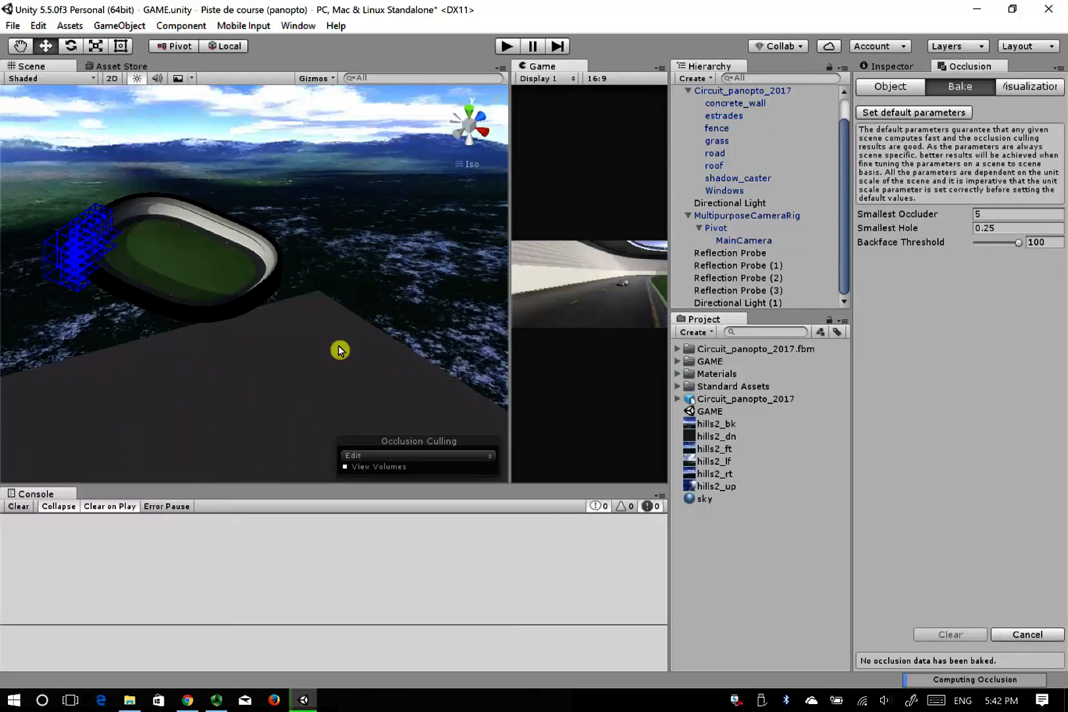
pyautogui.moveTo(339, 350); pyautogui.dragTo(48, 351, button='right')
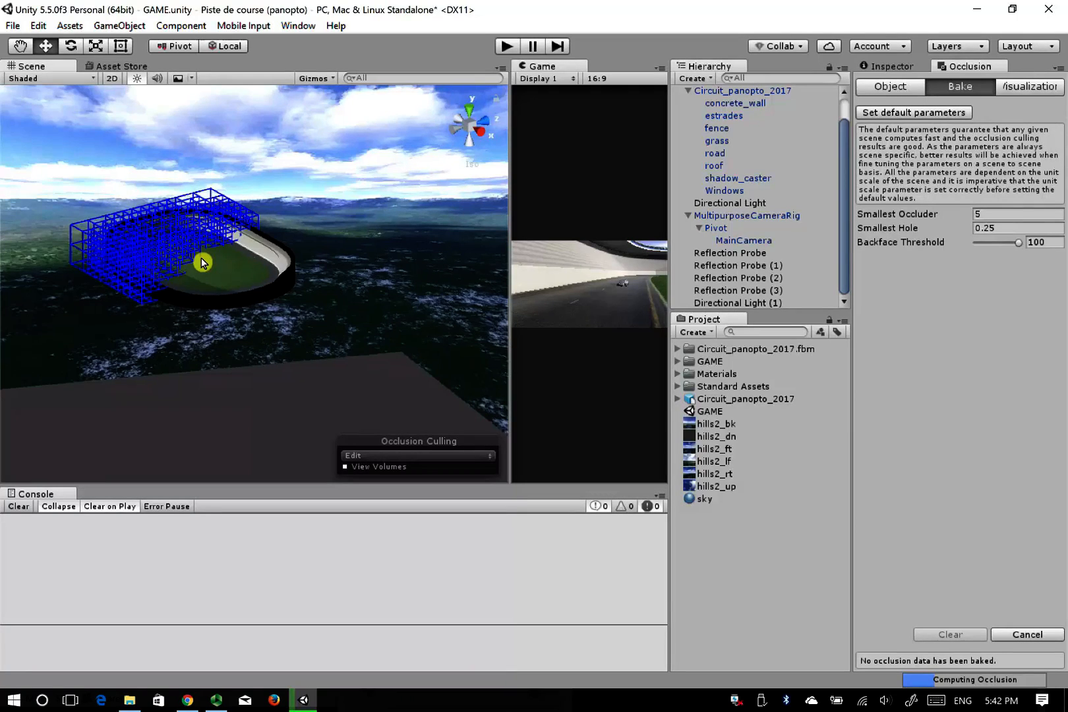
pyautogui.click(216, 699)
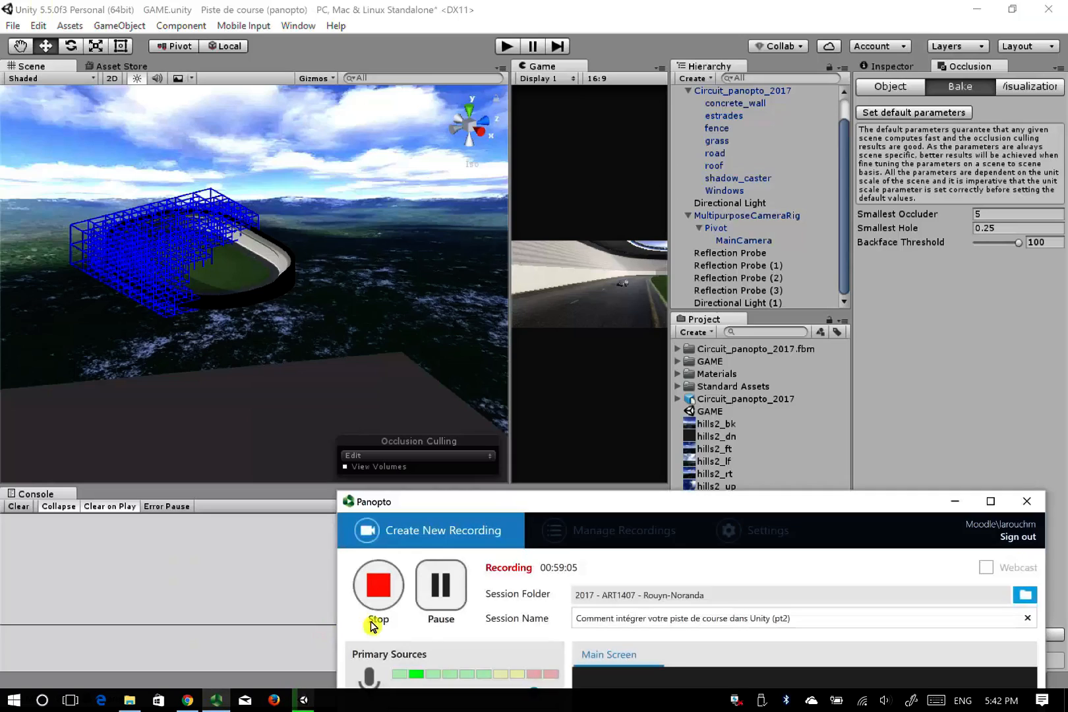
pyautogui.click(300, 614)
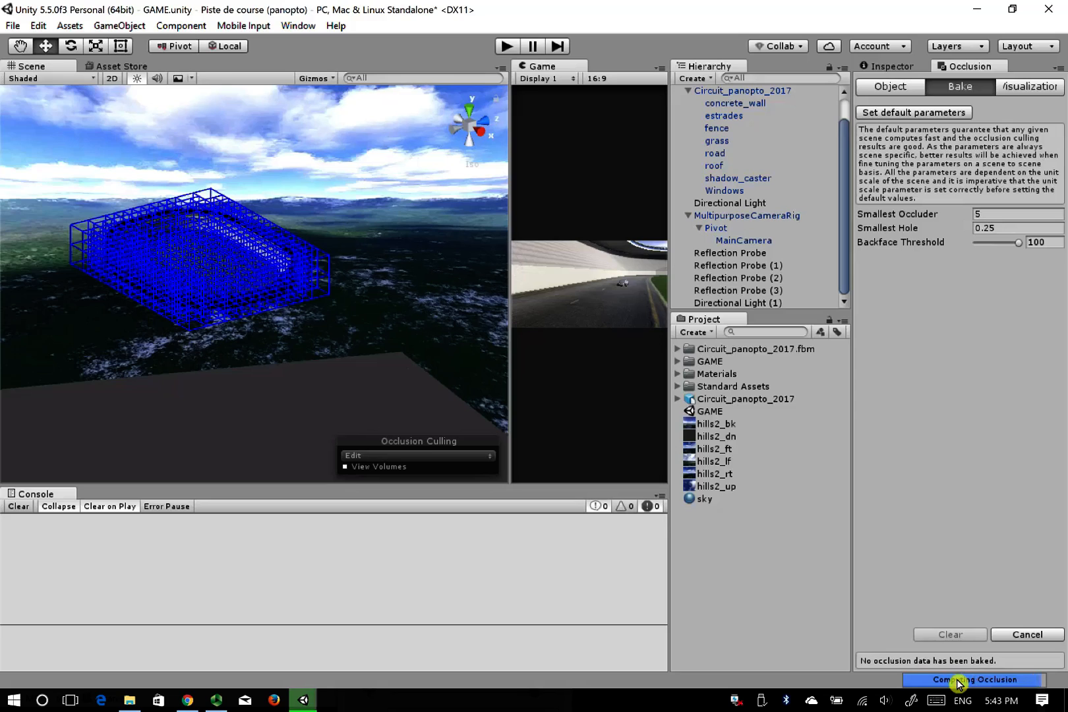
pyautogui.moveTo(505, 365); pyautogui.dragTo(159, 360)
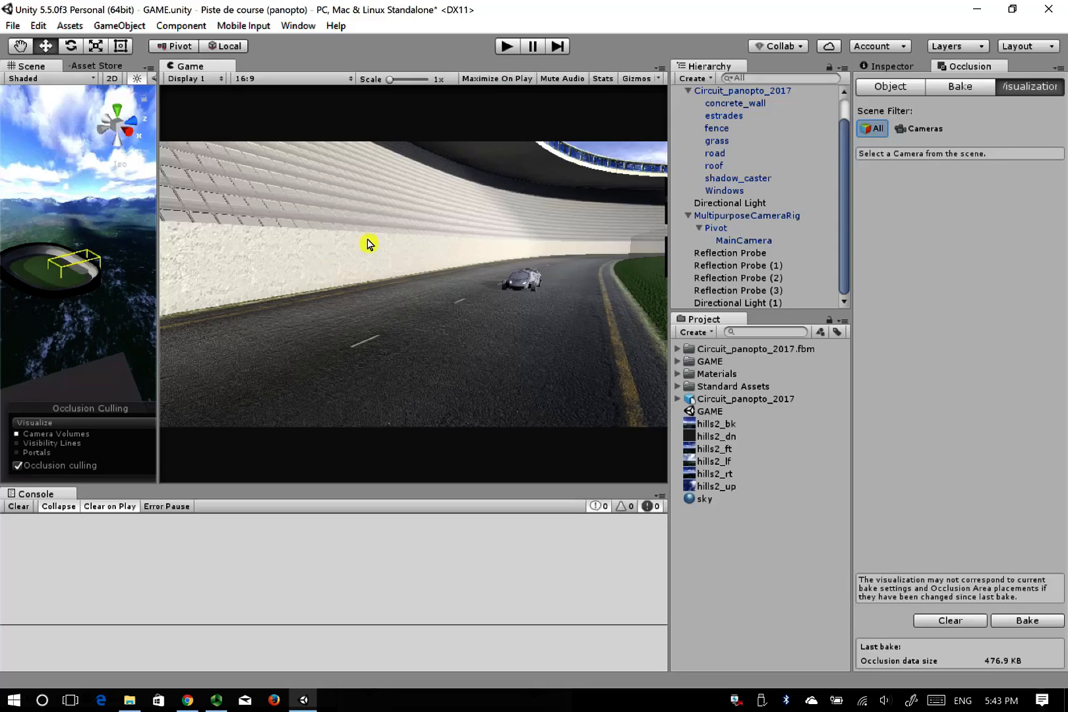
# Play-test the circuit with the baked occlusion culling, driving the car along the wall and across the track, and stop the game
pyautogui.click(505, 47)
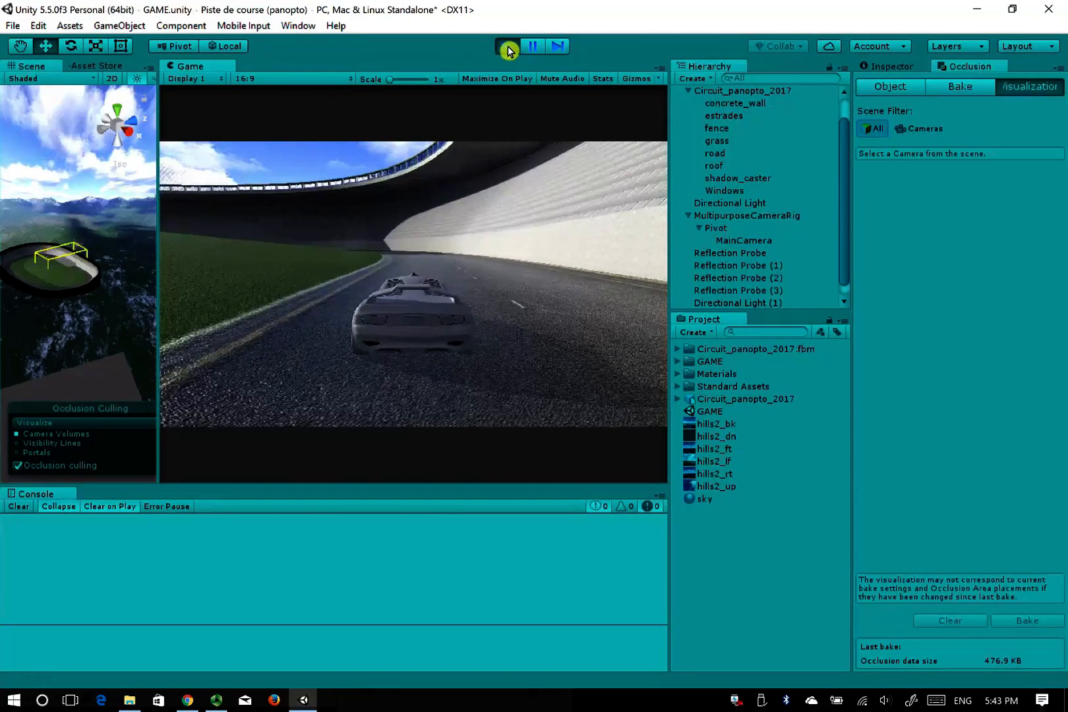
pyautogui.click(507, 48)
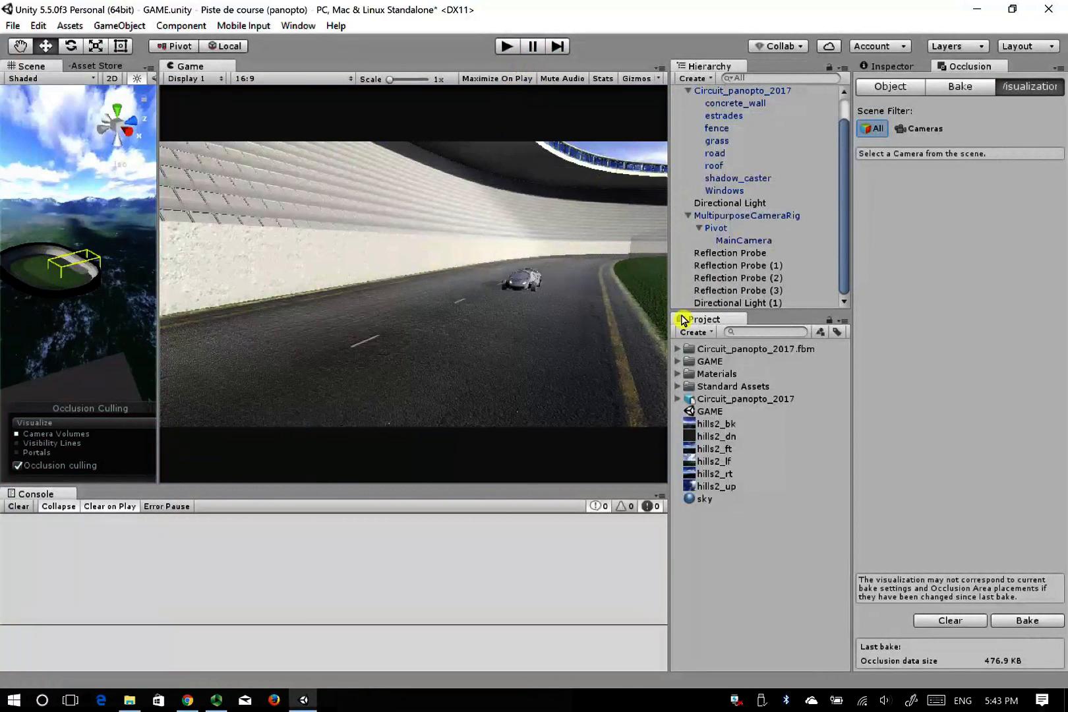
pyautogui.click(509, 47)
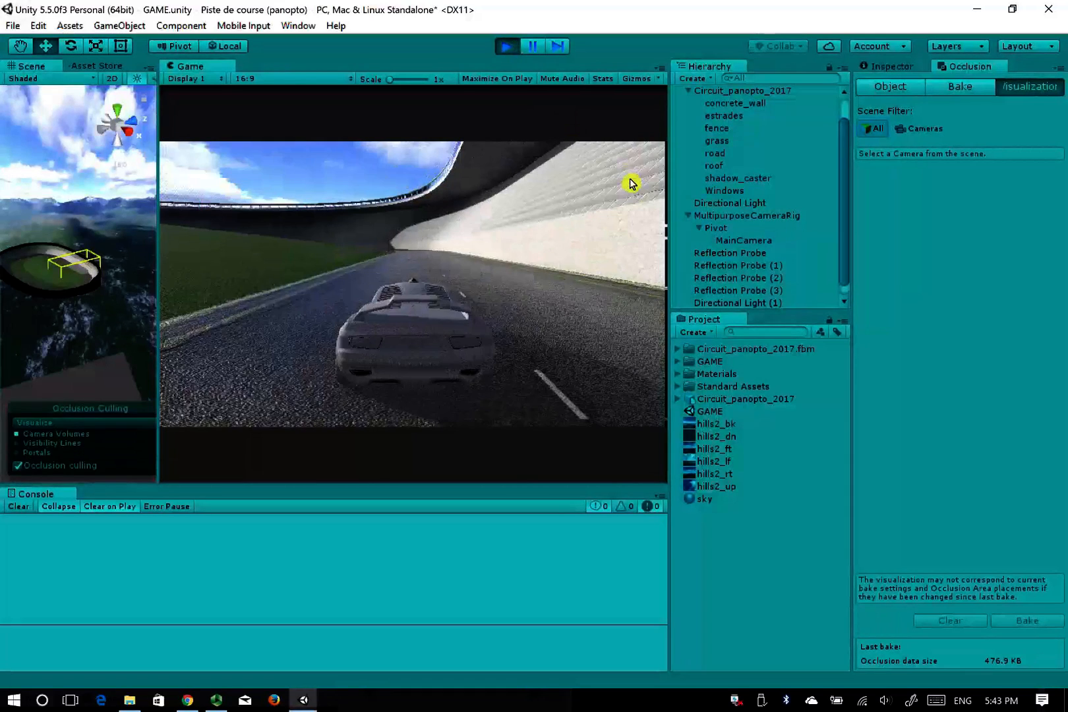
pyautogui.press('Up')
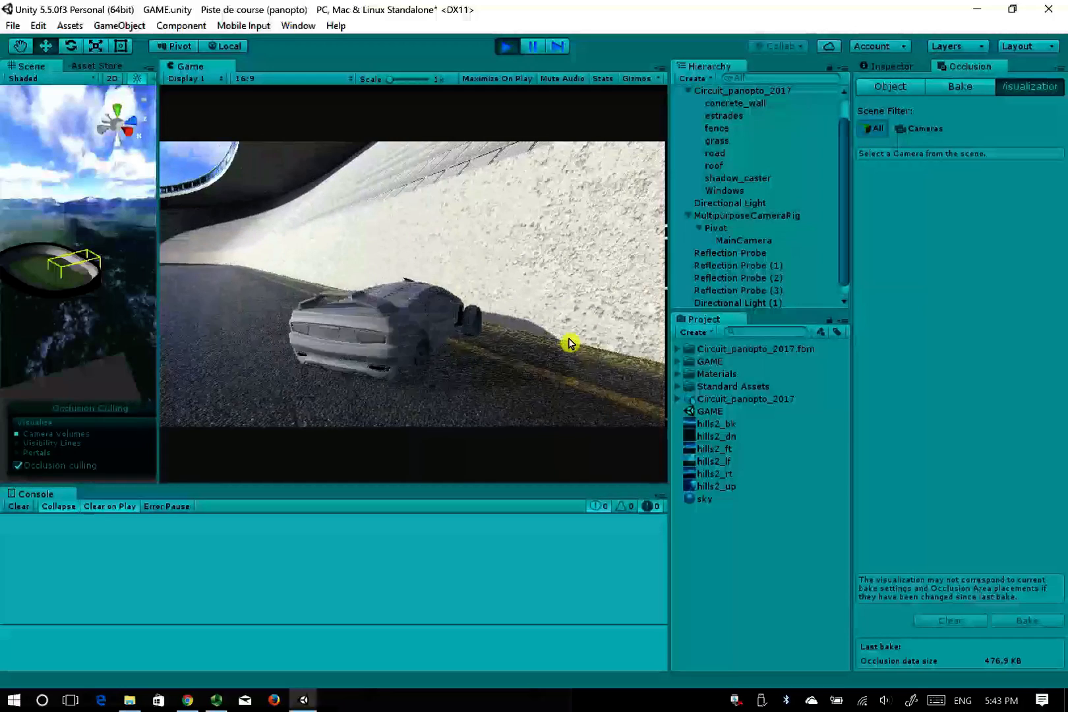
pyautogui.press('Down')
pyautogui.press('Up')
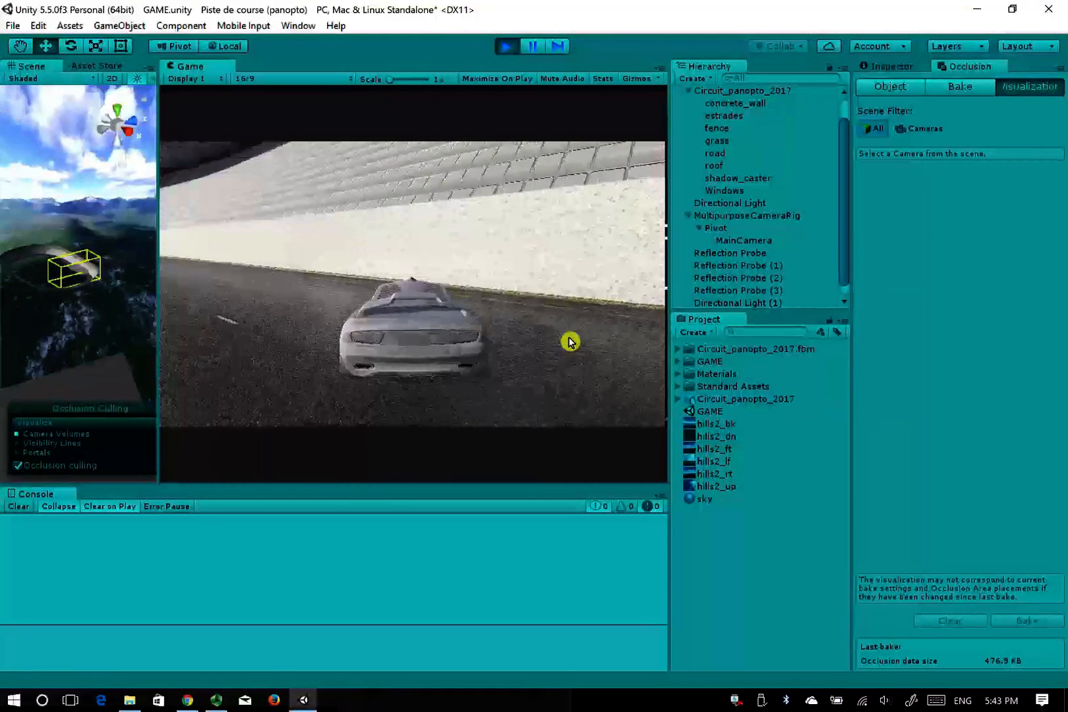
pyautogui.press('Left')
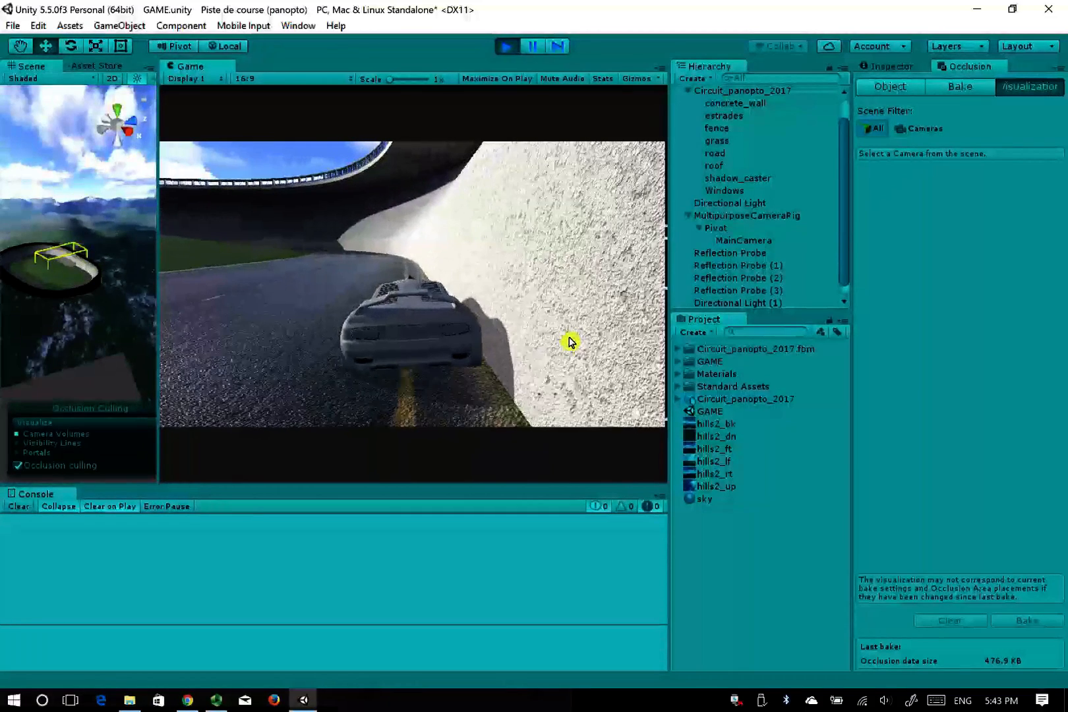
pyautogui.press('Left')
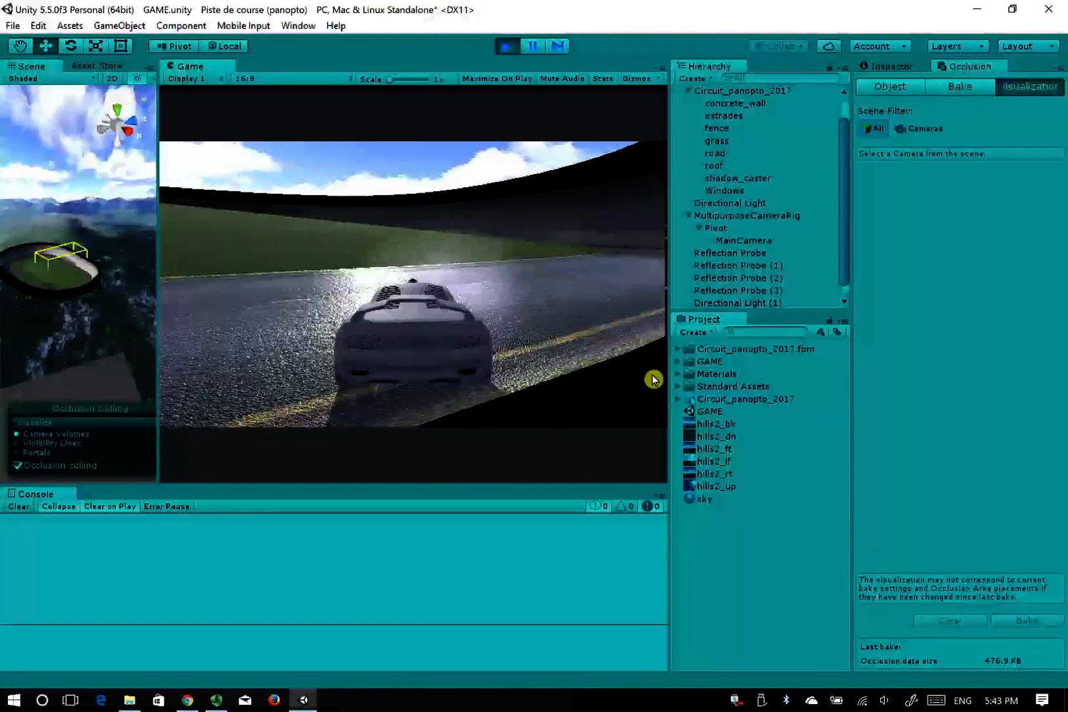
pyautogui.press('Down')
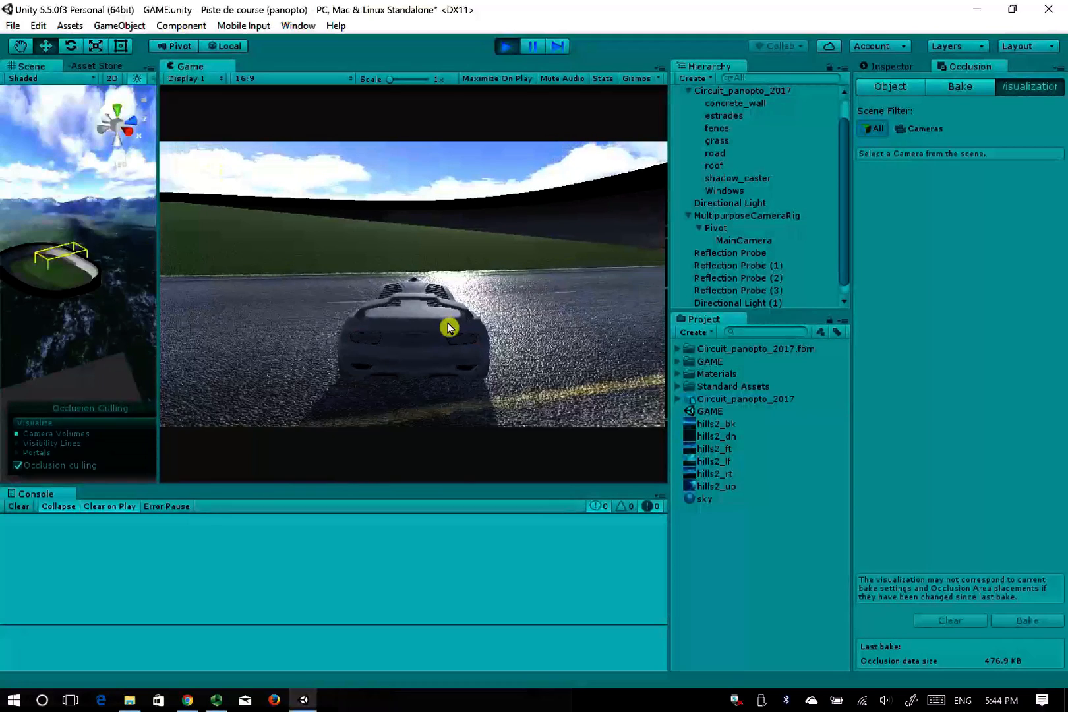
pyautogui.press('Down')
pyautogui.press('Up')
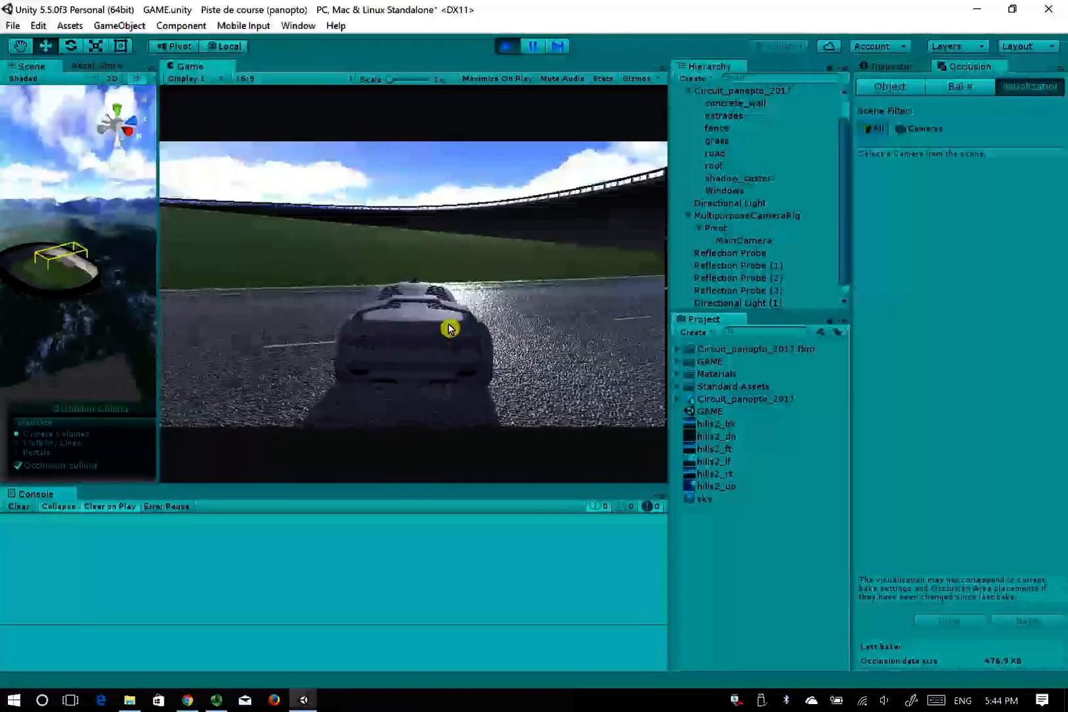
pyautogui.press('Down')
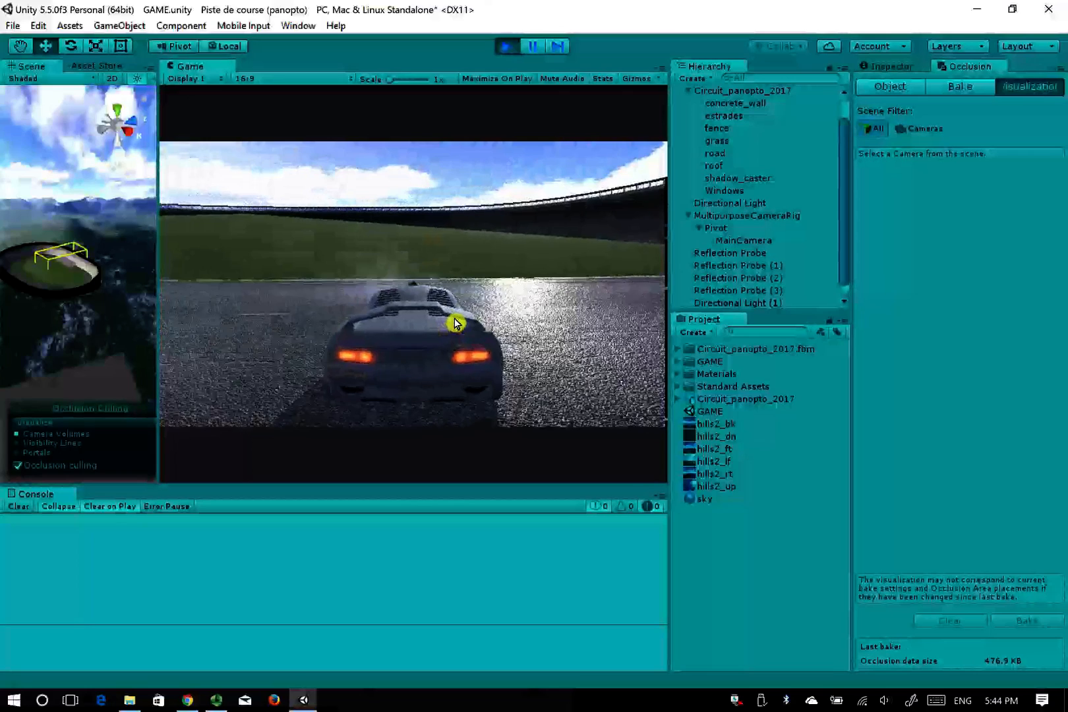
pyautogui.press('Right')
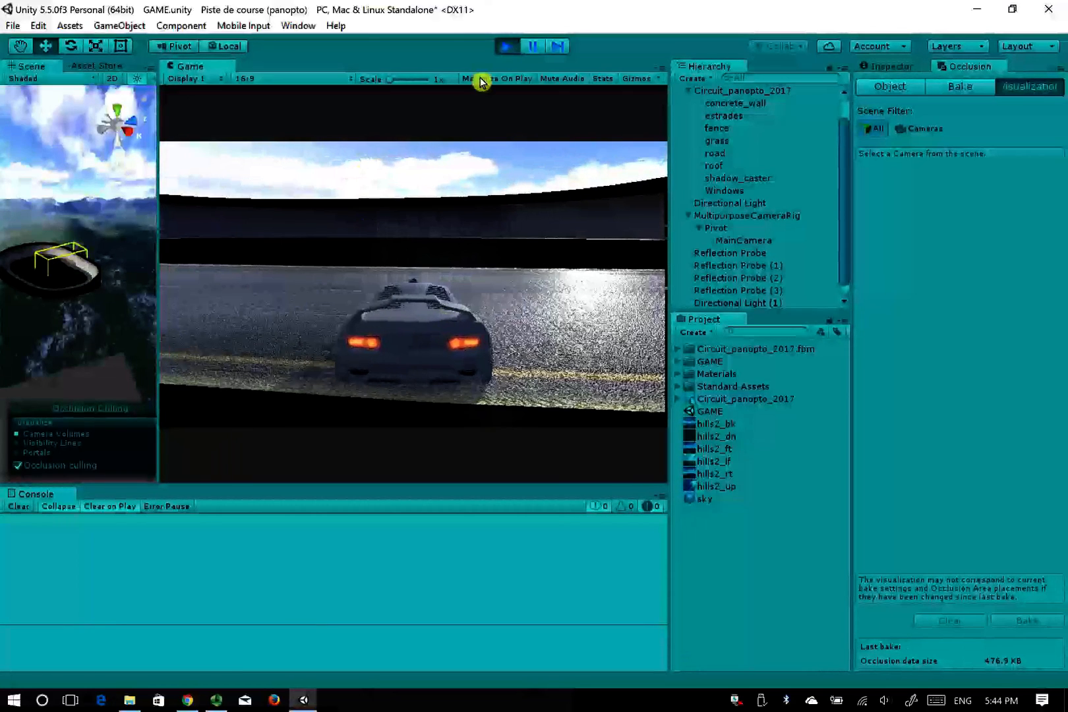
pyautogui.click(506, 48)
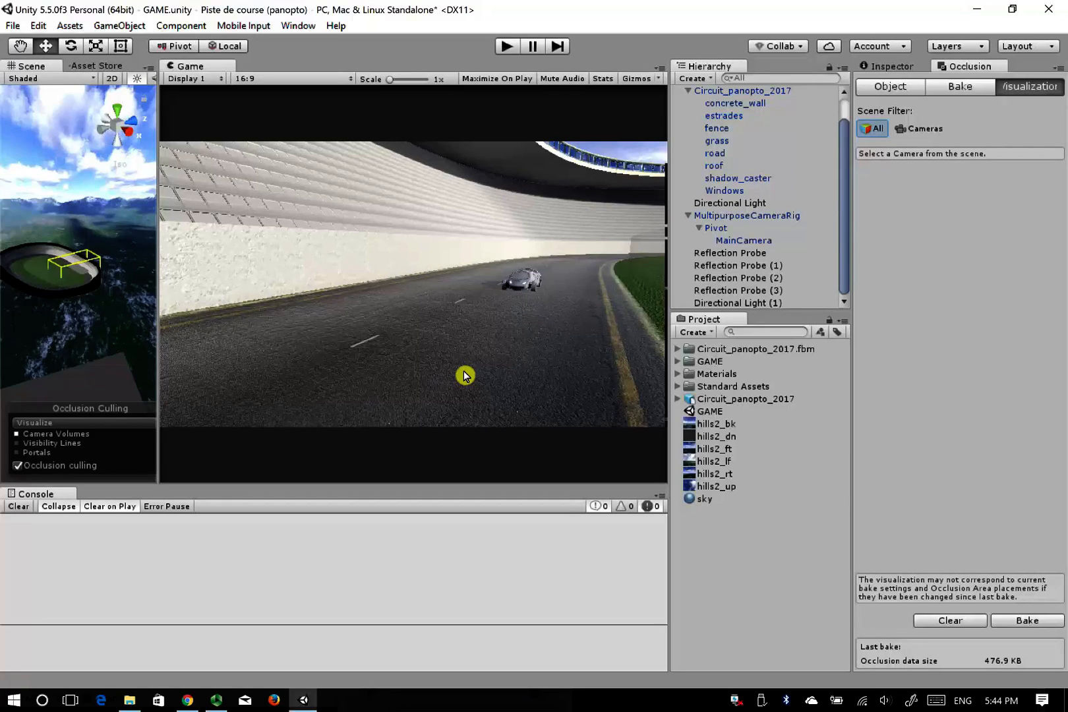
# Turn off Occlusion Culling in the Camera component of MainCamera
pyautogui.click(748, 242)
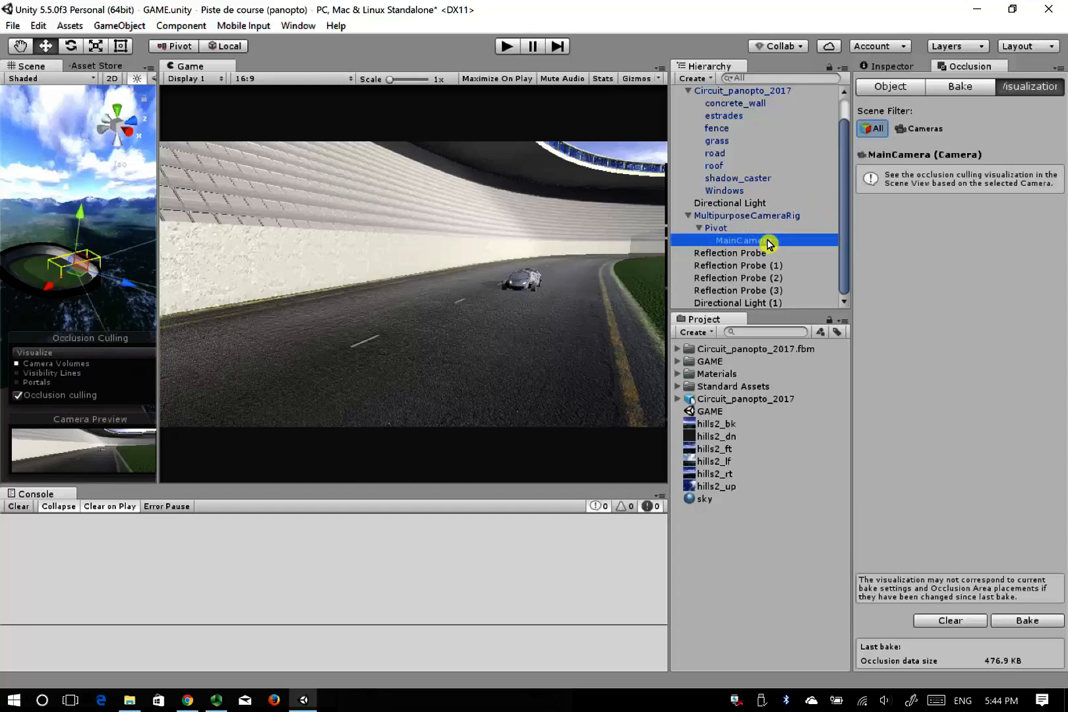
pyautogui.click(885, 66)
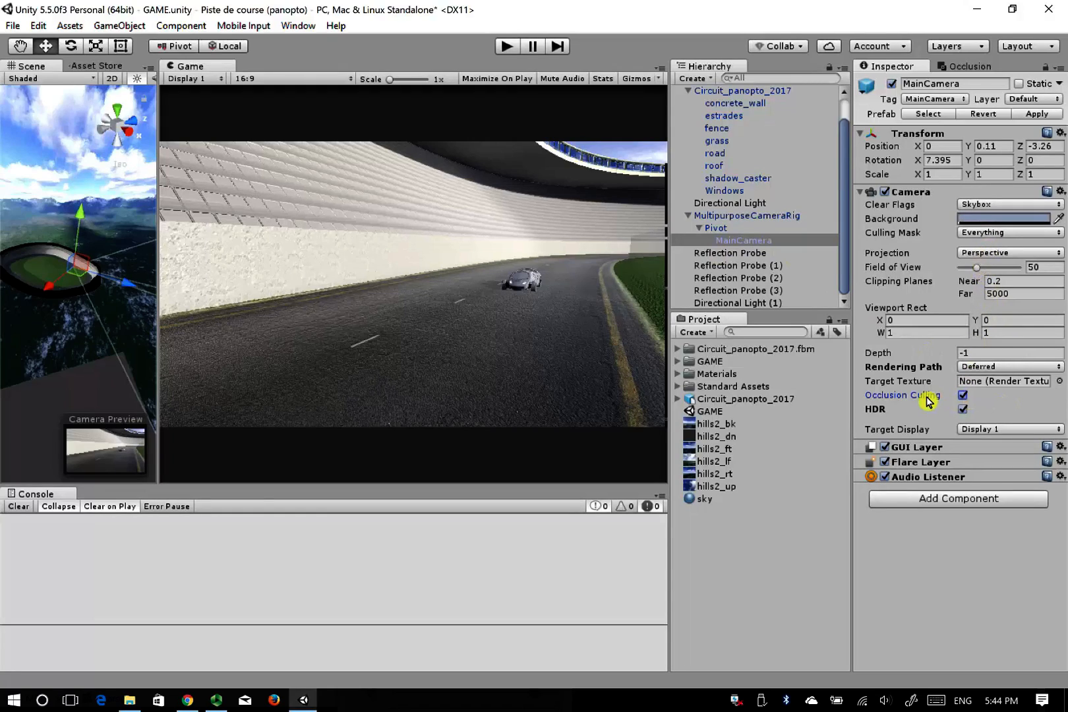
pyautogui.click(963, 395)
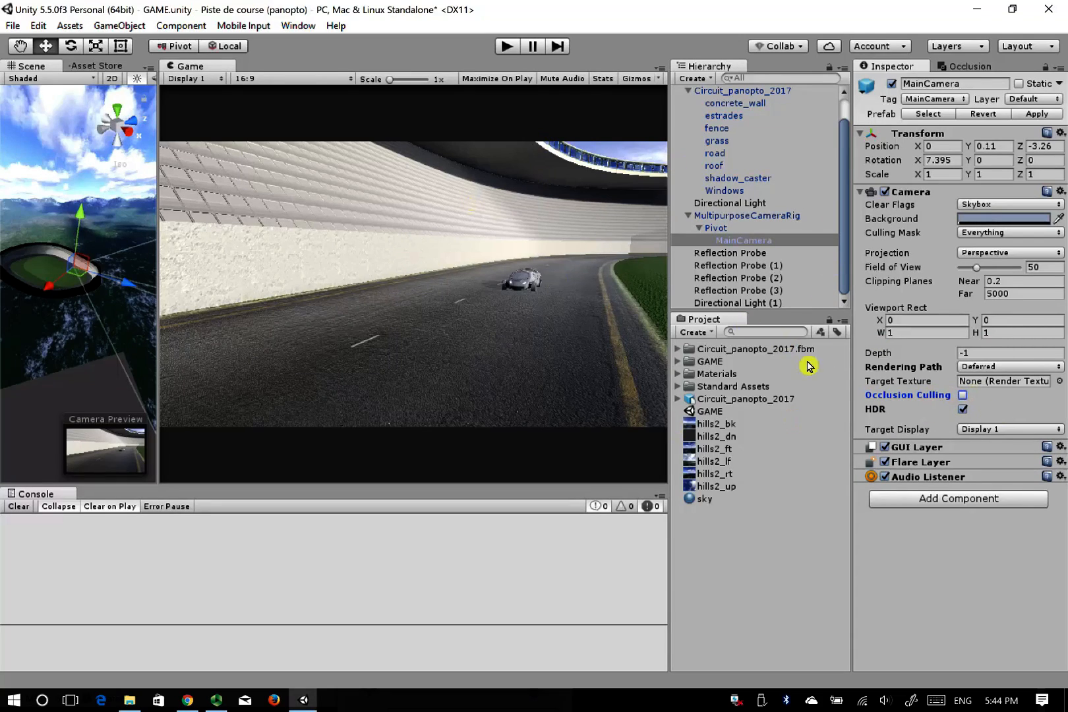
# Play-test the circuit with the camera's occlusion culling disabled, turning the car on the track, and stop the game
pyautogui.click(508, 47)
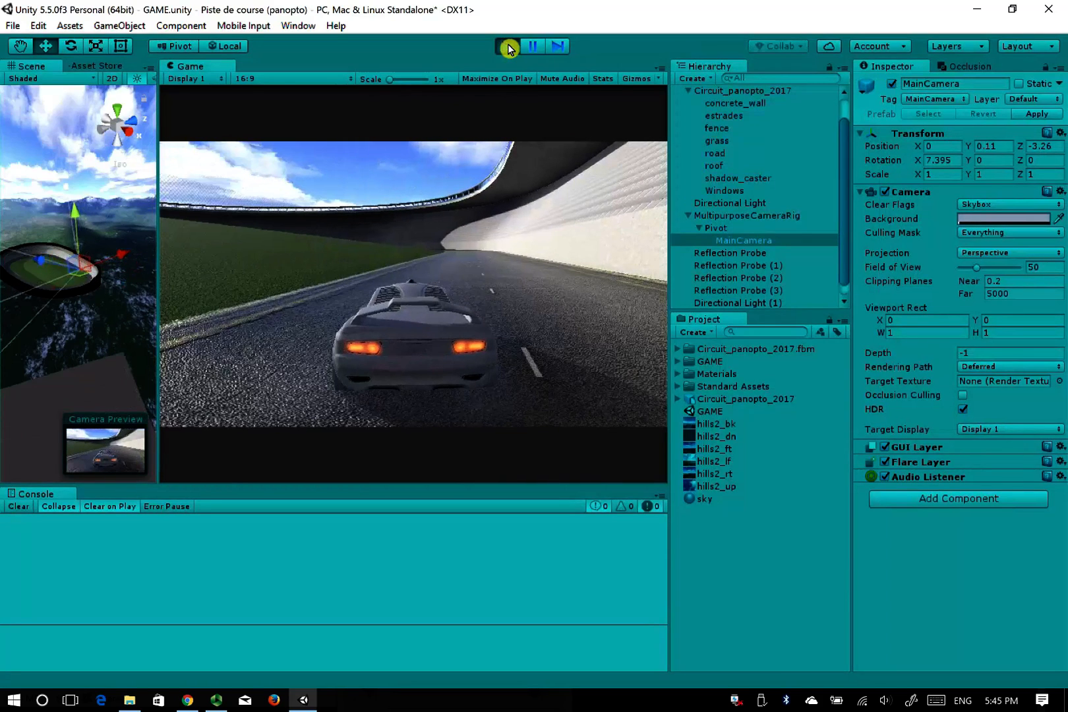
pyautogui.press('Left')
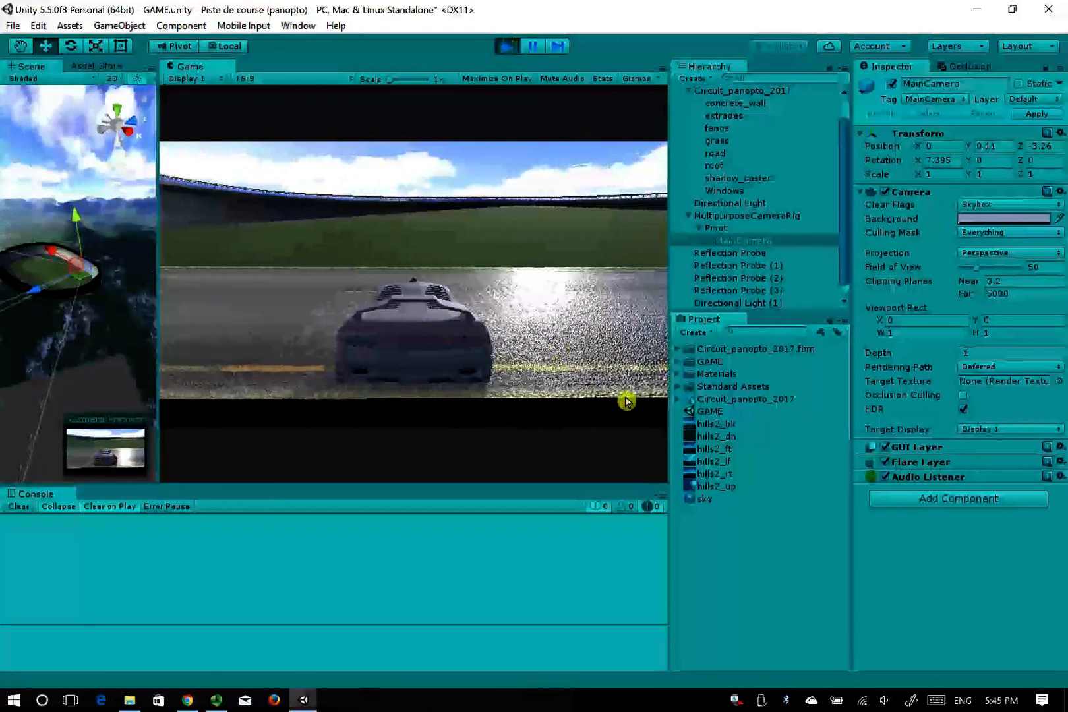
pyautogui.press('Right')
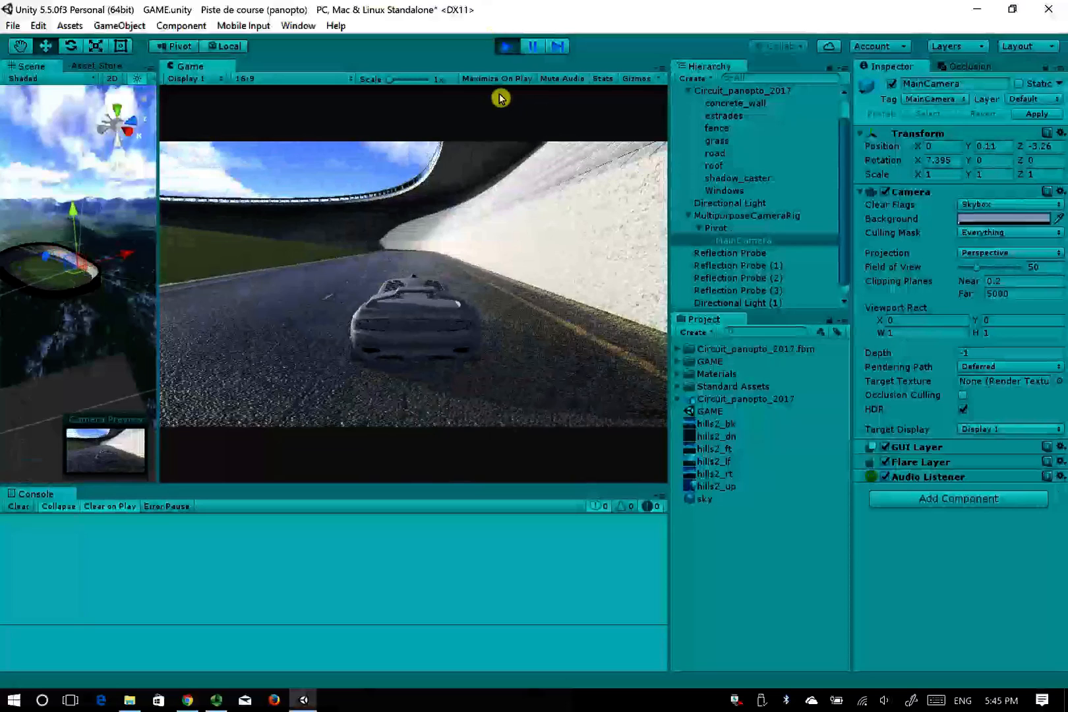
pyautogui.click(506, 52)
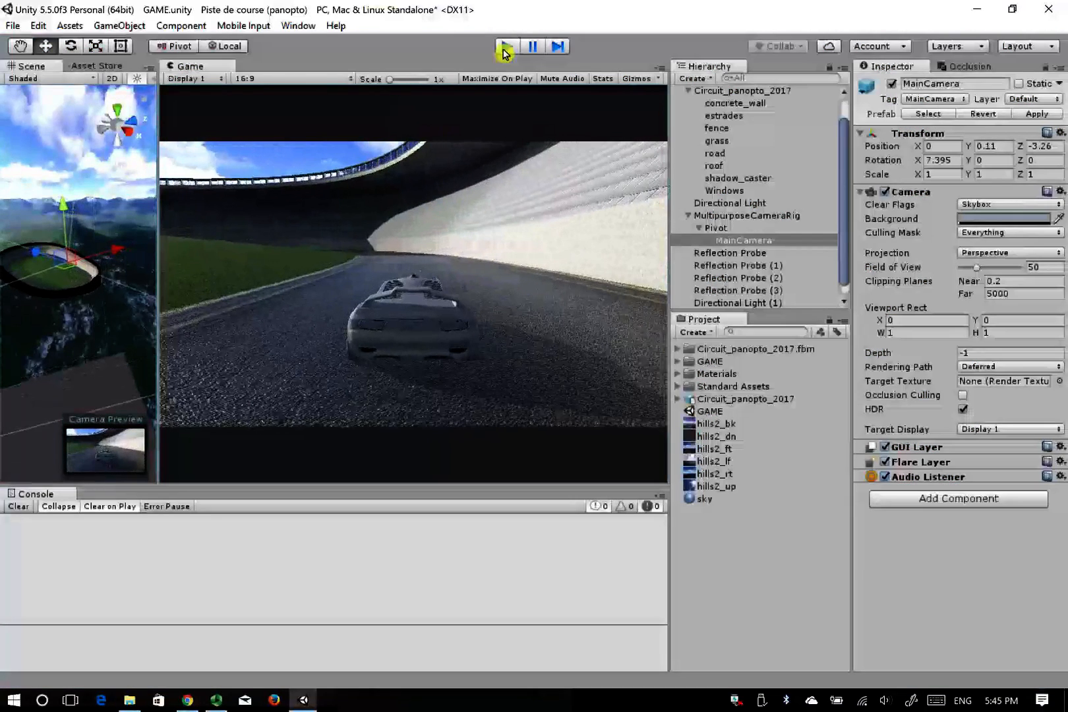
pyautogui.click(505, 52)
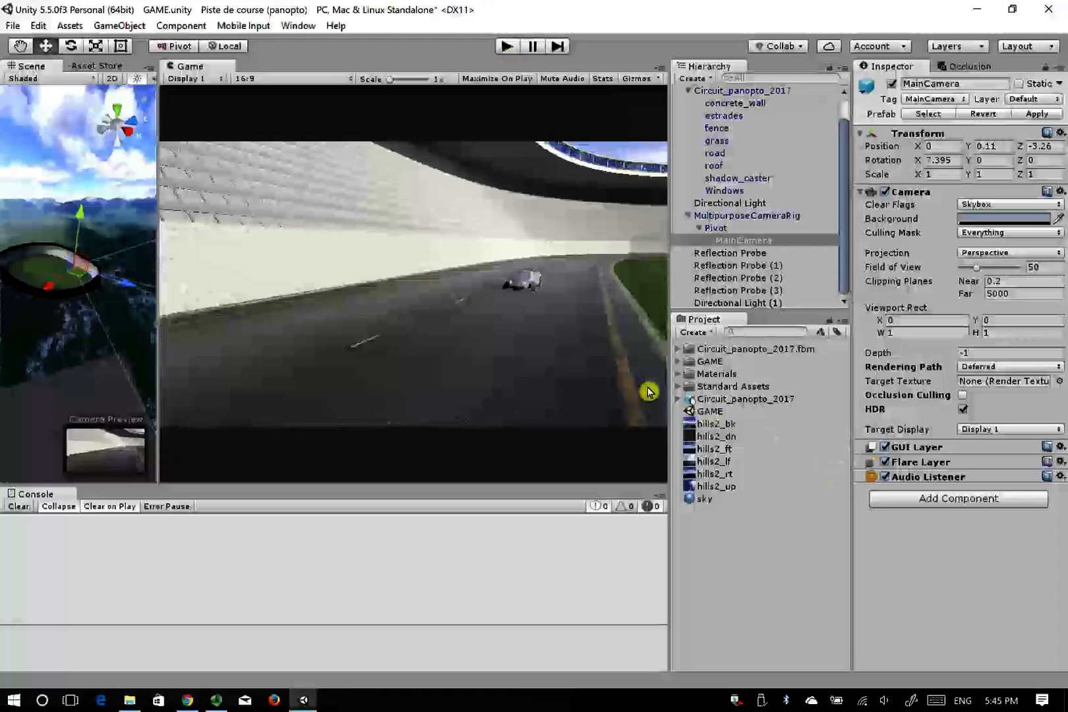
# Enable the Protect Camera From Wall Clip script on MultipurposeCameraRig, resizing the panels to read its full name and restoring a wide Game view
pyautogui.moveTo(543, 492); pyautogui.dragTo(531, 550)
pyautogui.click(717, 216)
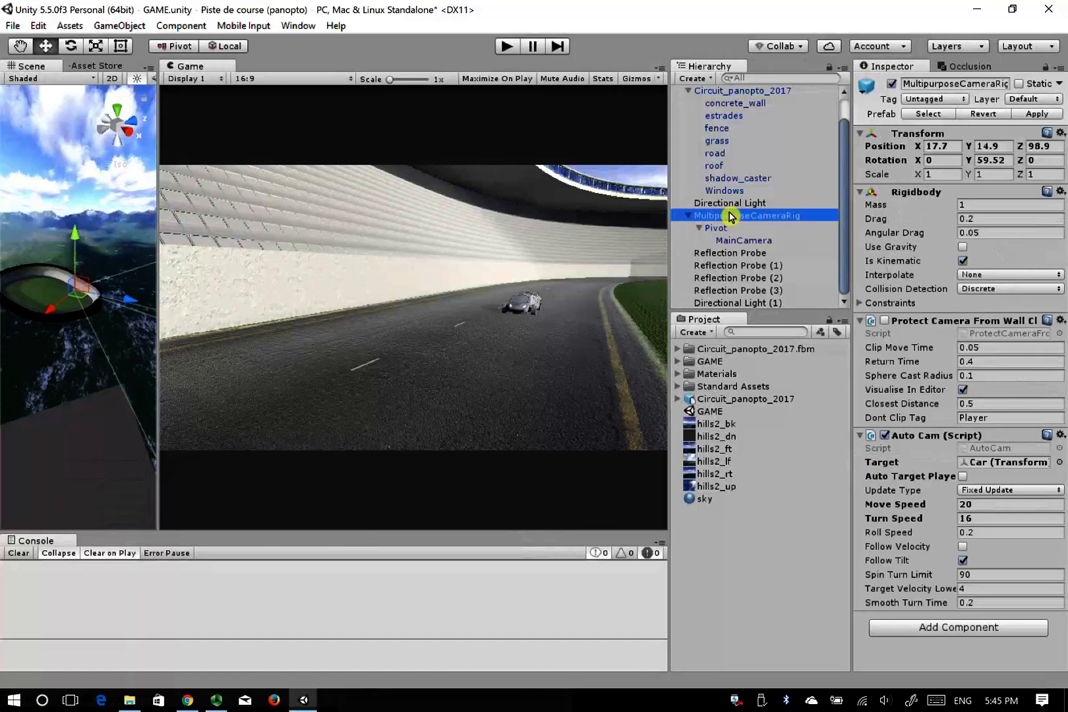
pyautogui.click(966, 321)
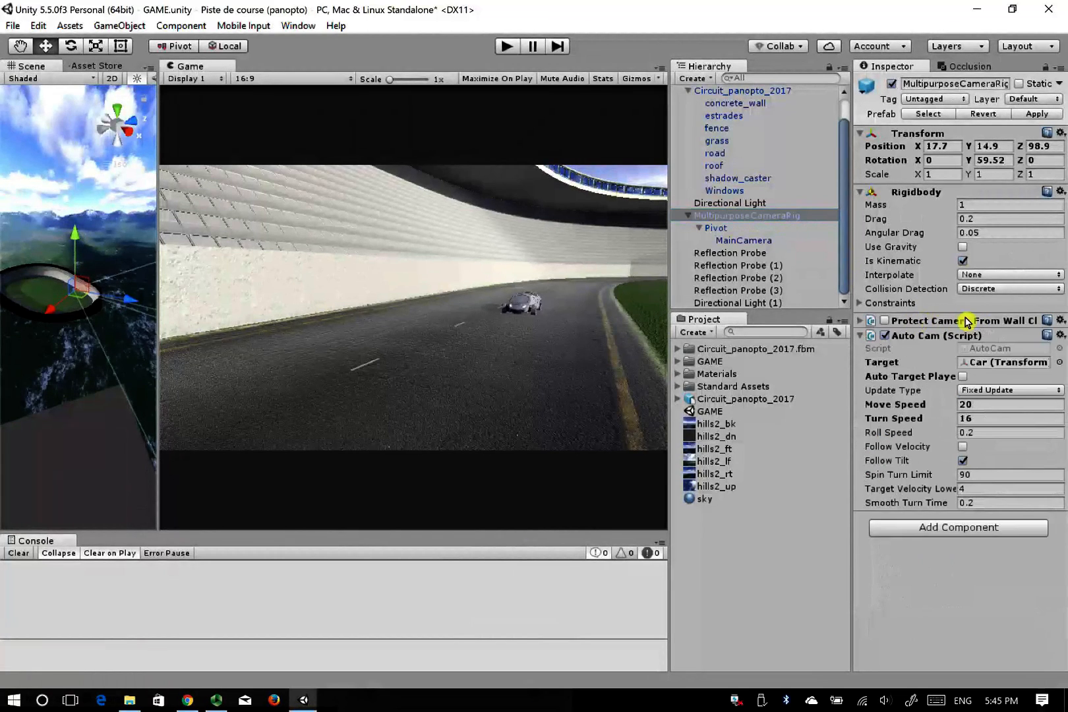
pyautogui.click(950, 322)
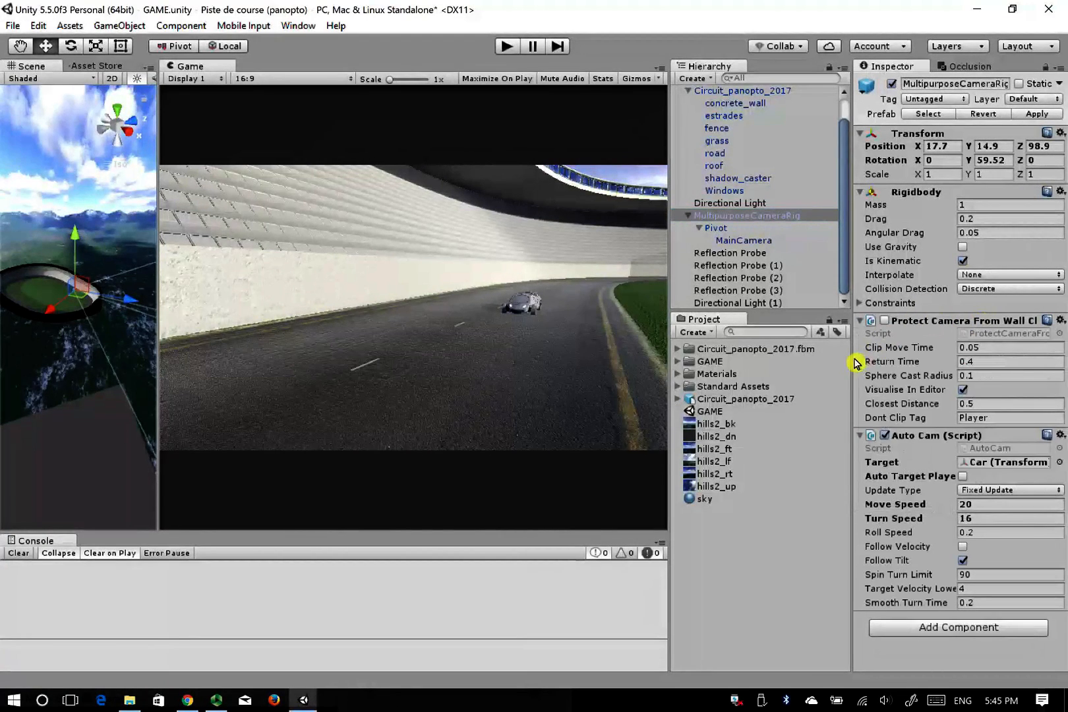
pyautogui.moveTo(852, 363); pyautogui.dragTo(743, 362)
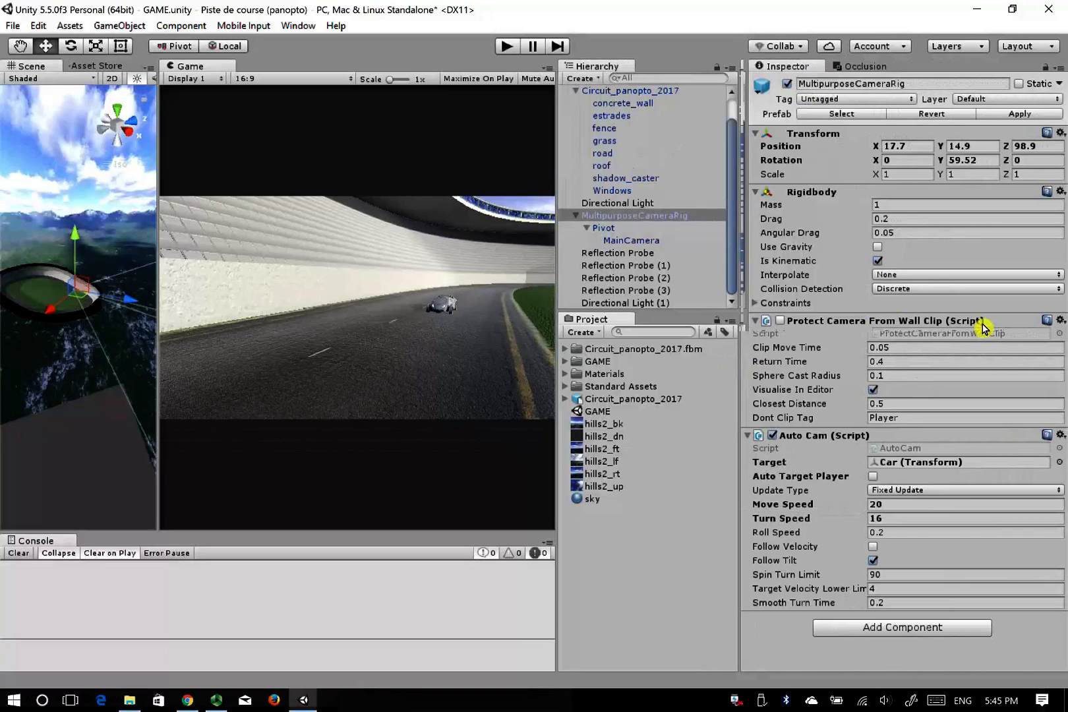
pyautogui.click(775, 322)
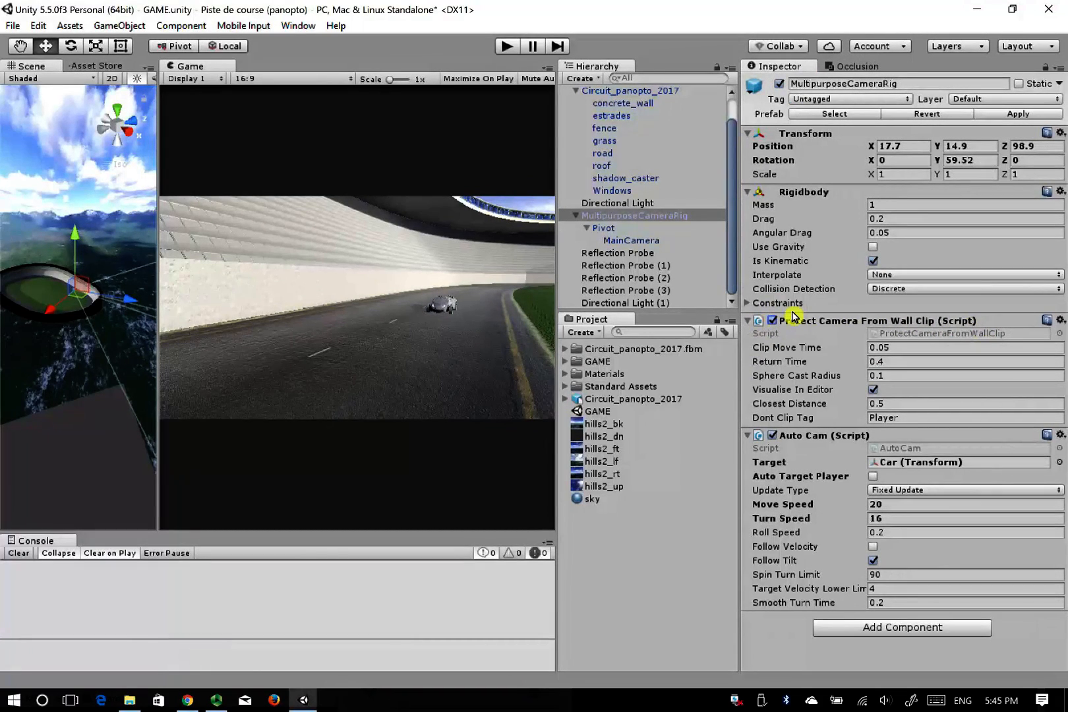
pyautogui.moveTo(558, 344); pyautogui.dragTo(669, 336)
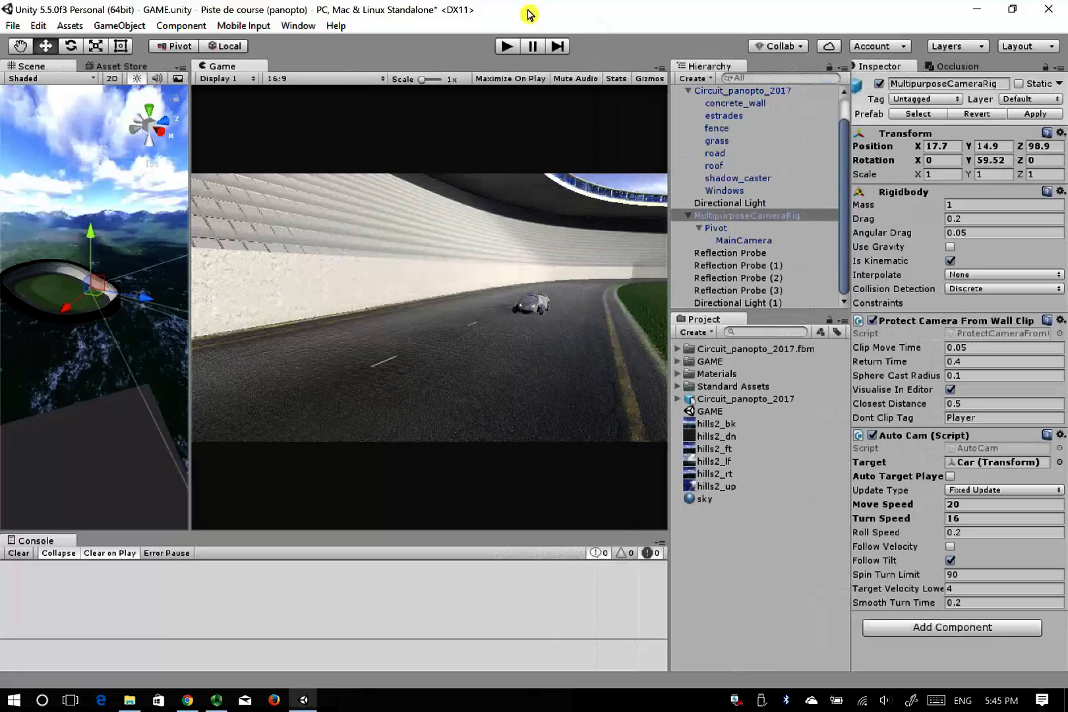
# Play-test the camera's wall-clip protection by driving and turning the car near the concrete wall, and stop the game
pyautogui.click(507, 47)
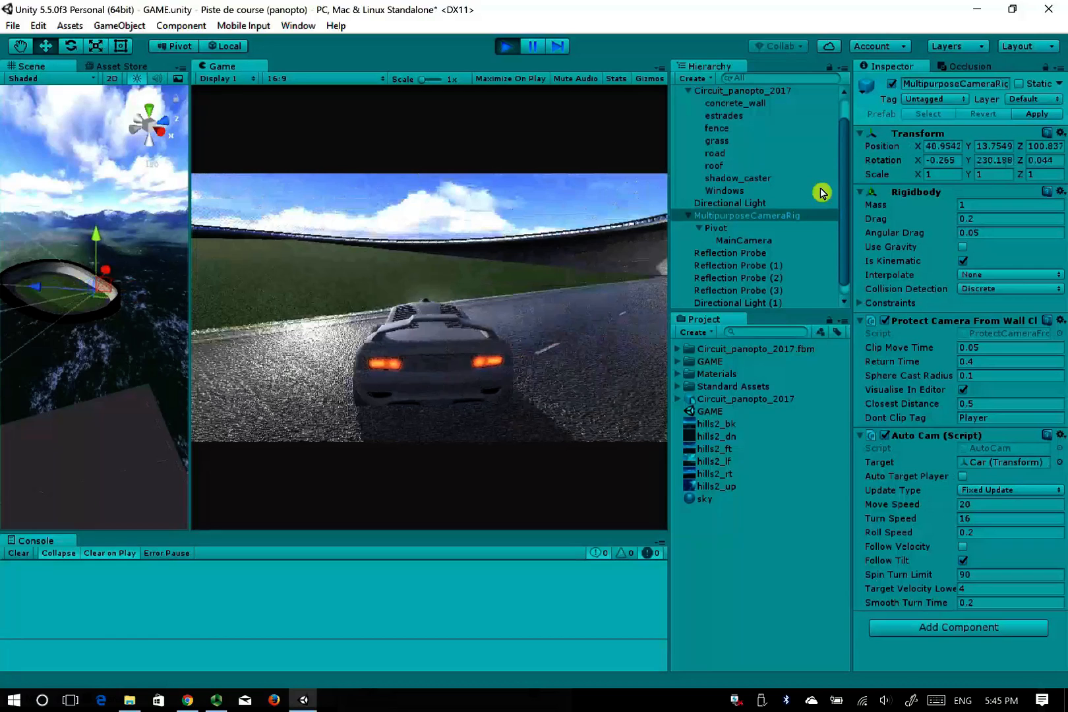
pyautogui.press('Down')
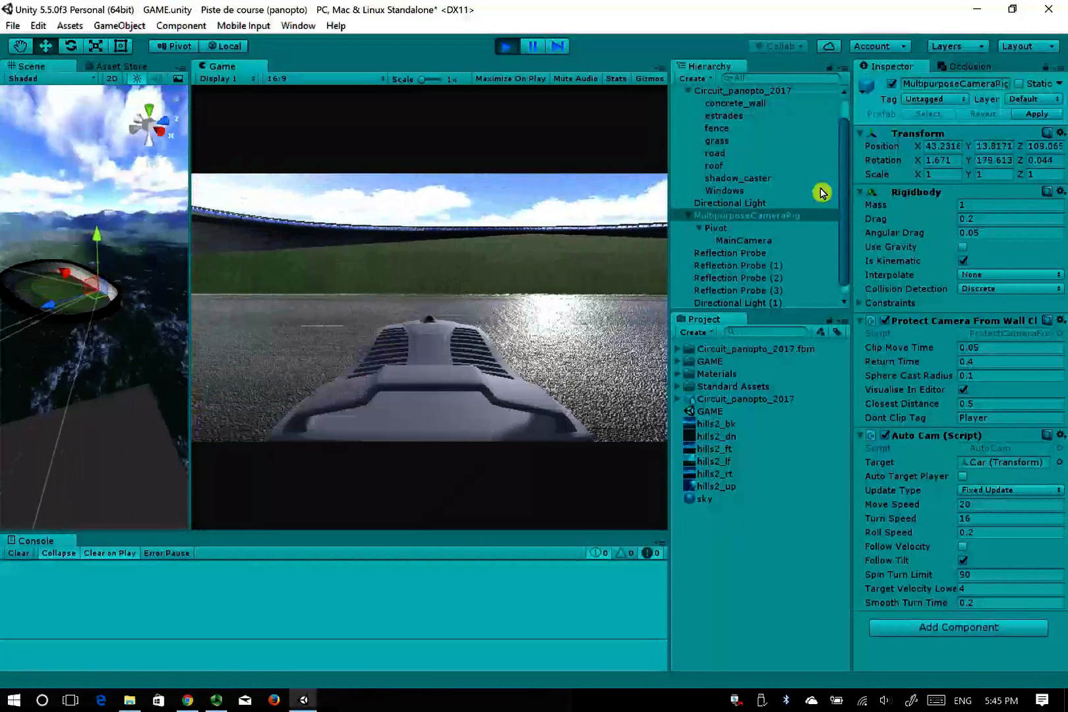
pyautogui.press('Up')
pyautogui.press('Right')
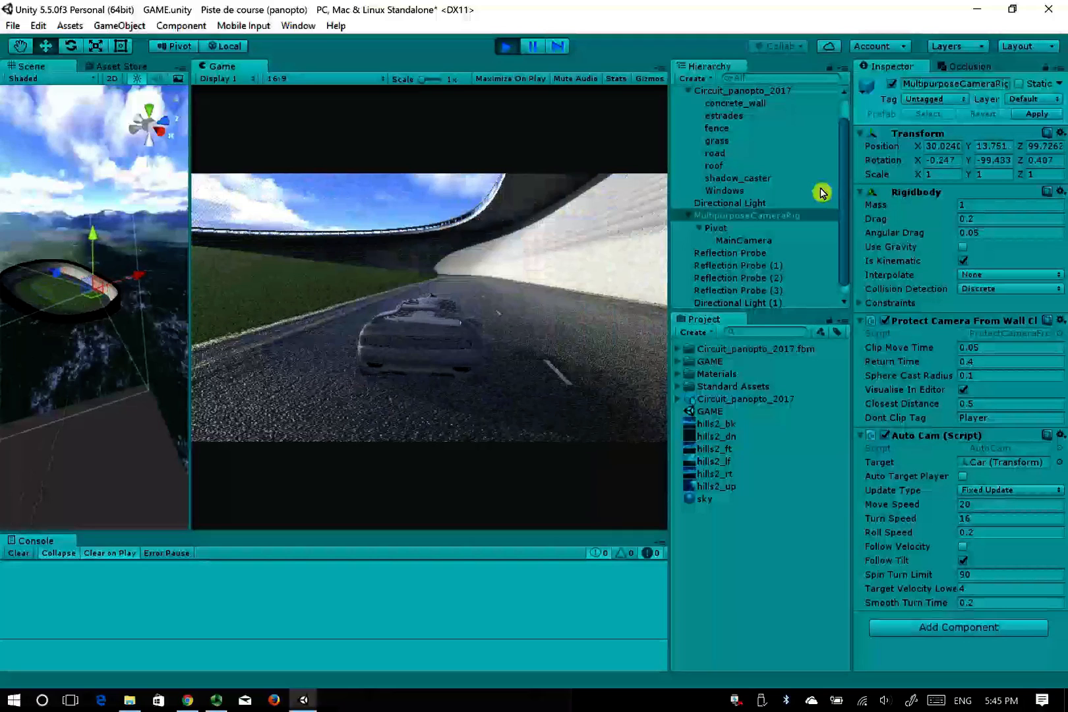
pyautogui.press('Right')
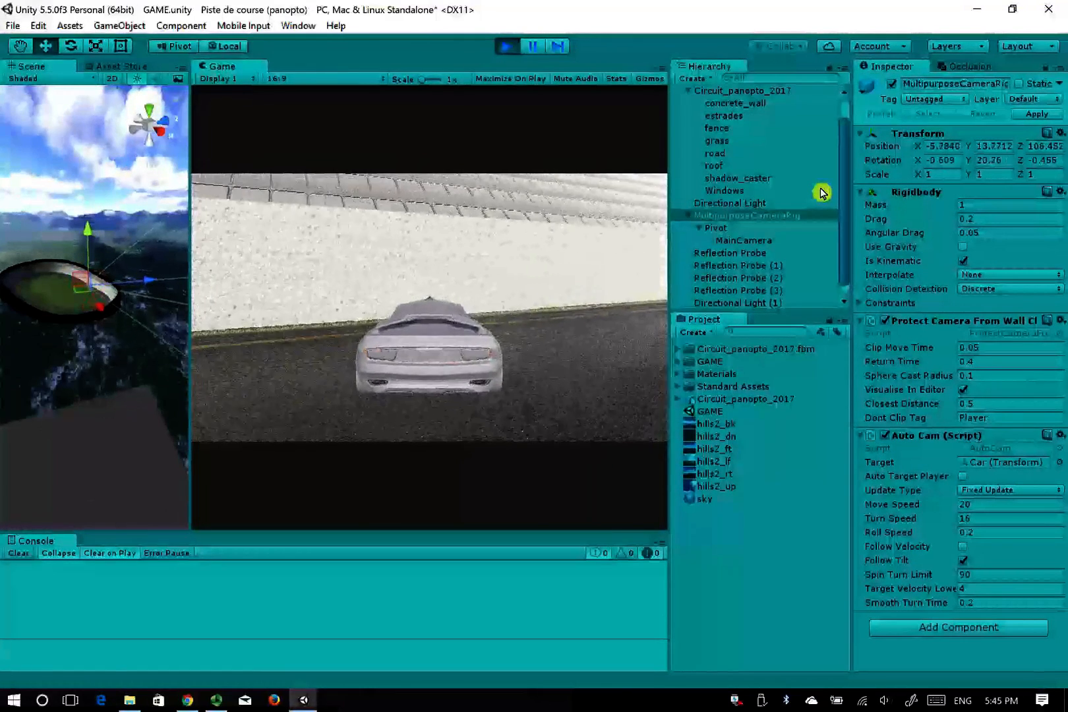
pyautogui.press('Down')
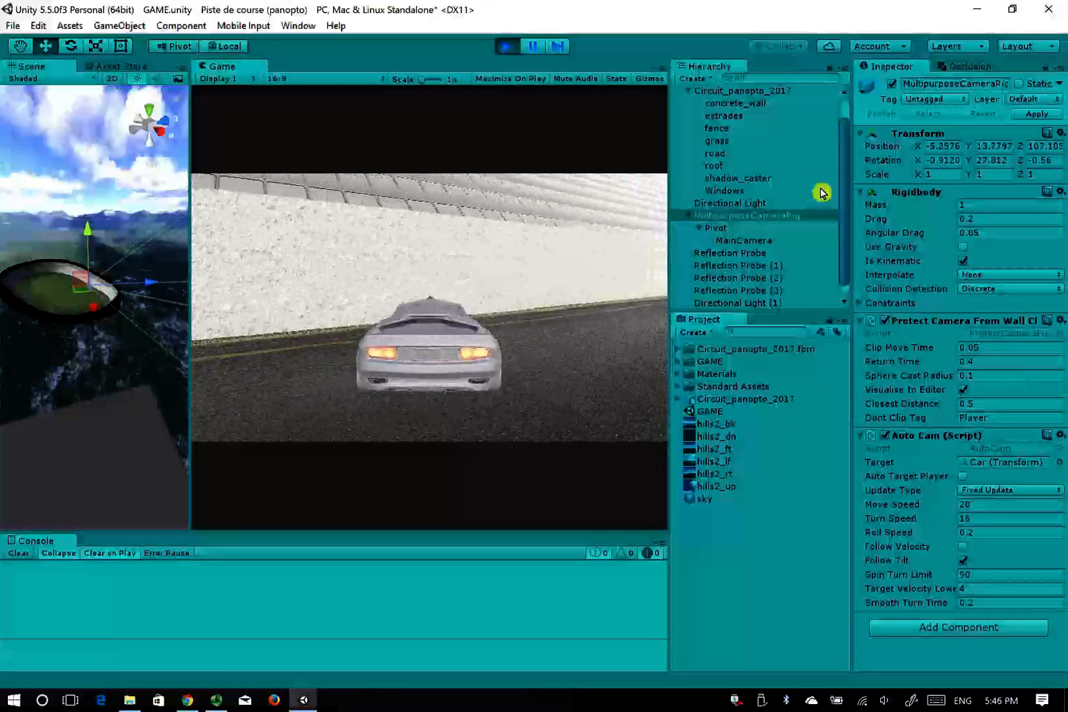
pyautogui.press('Right')
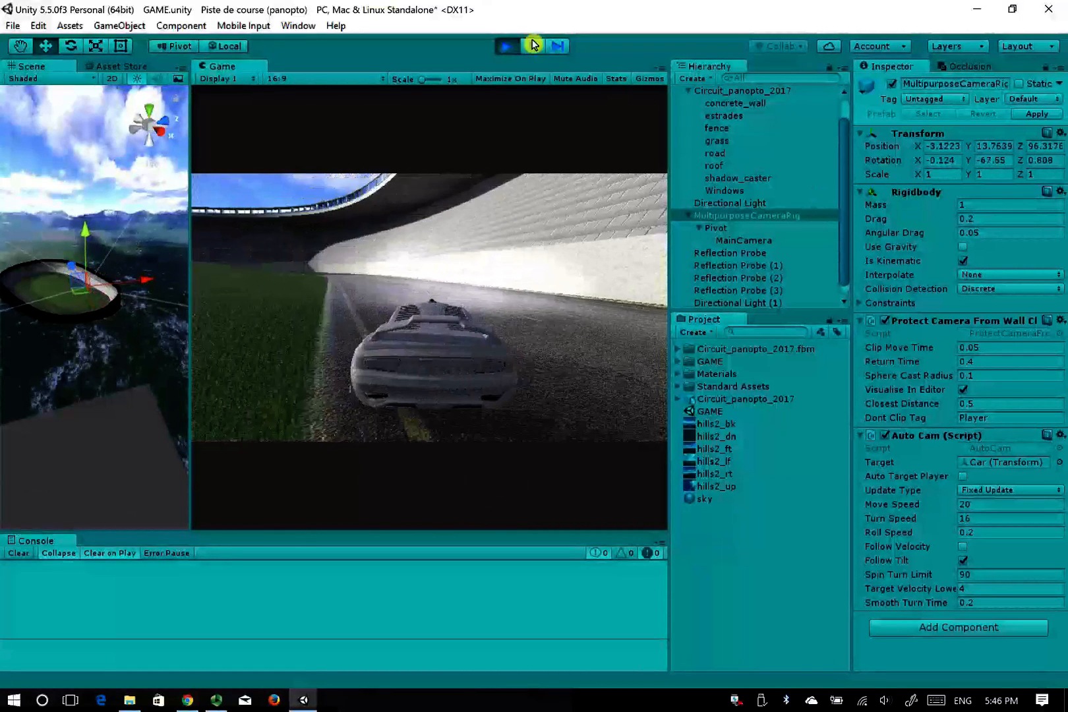
pyautogui.click(505, 48)
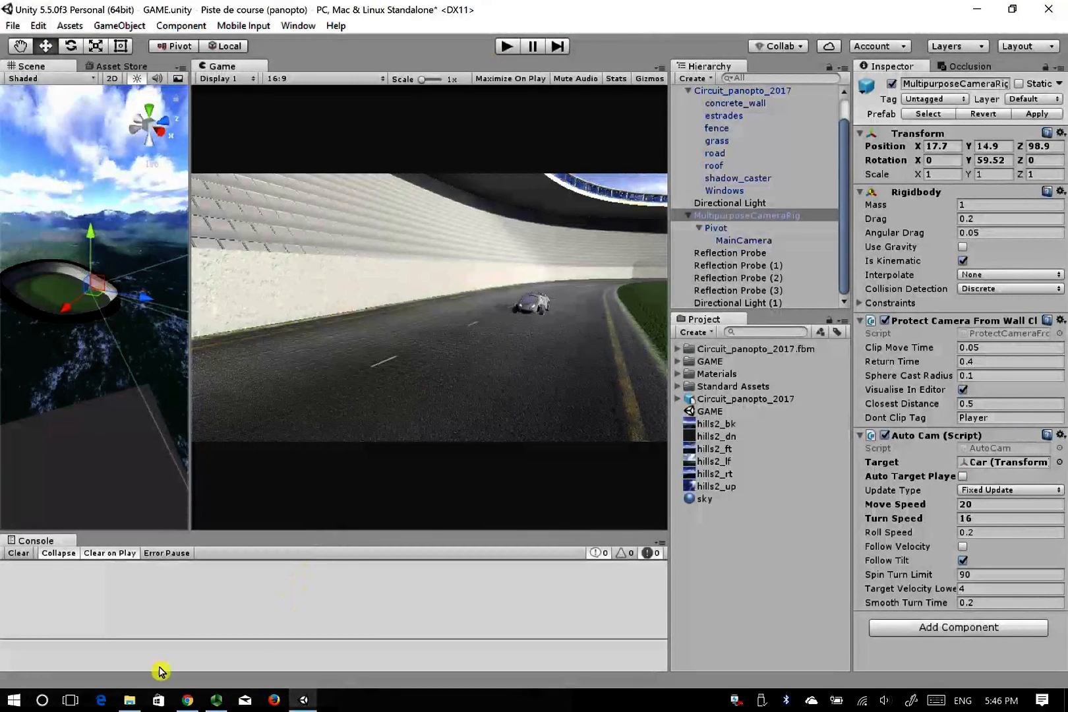
pyautogui.click(216, 700)
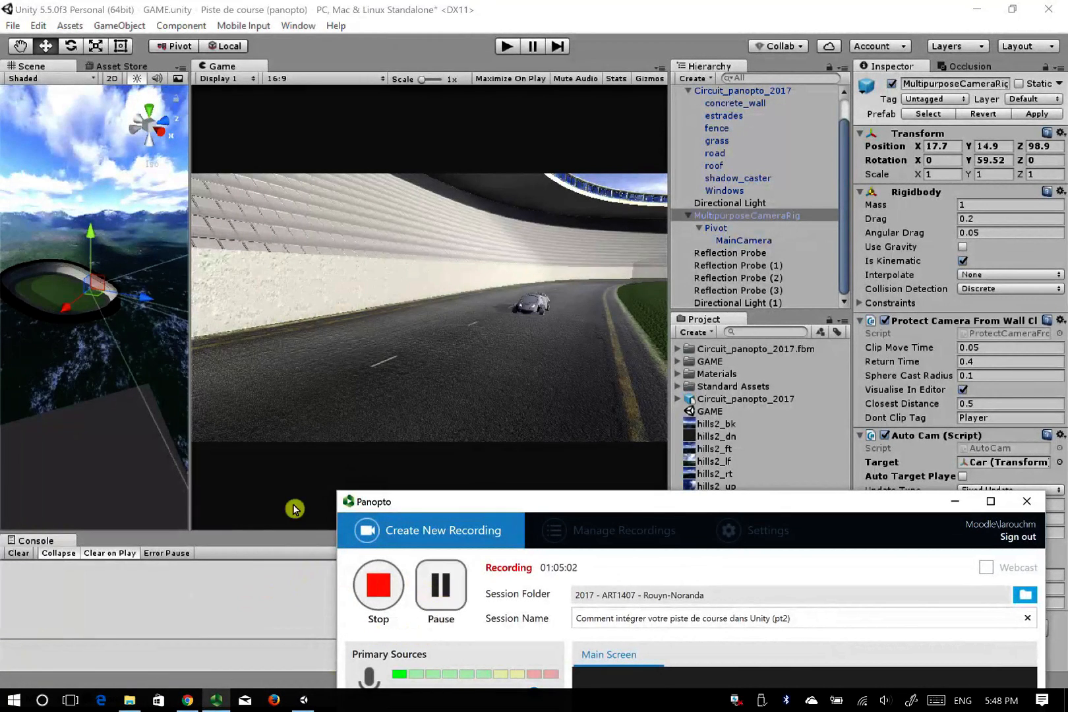
pyautogui.click(301, 496)
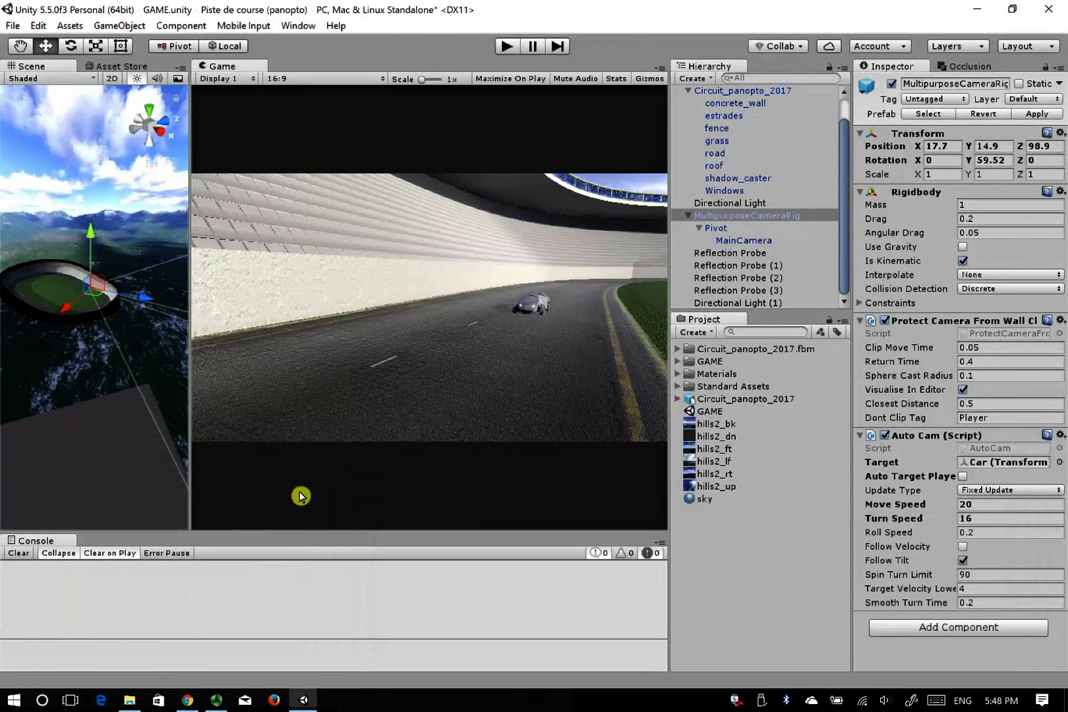
# Add the Bloom image effect to MainCamera and set its intensity to 0.63 and threshold to 0.57
pyautogui.click(742, 240)
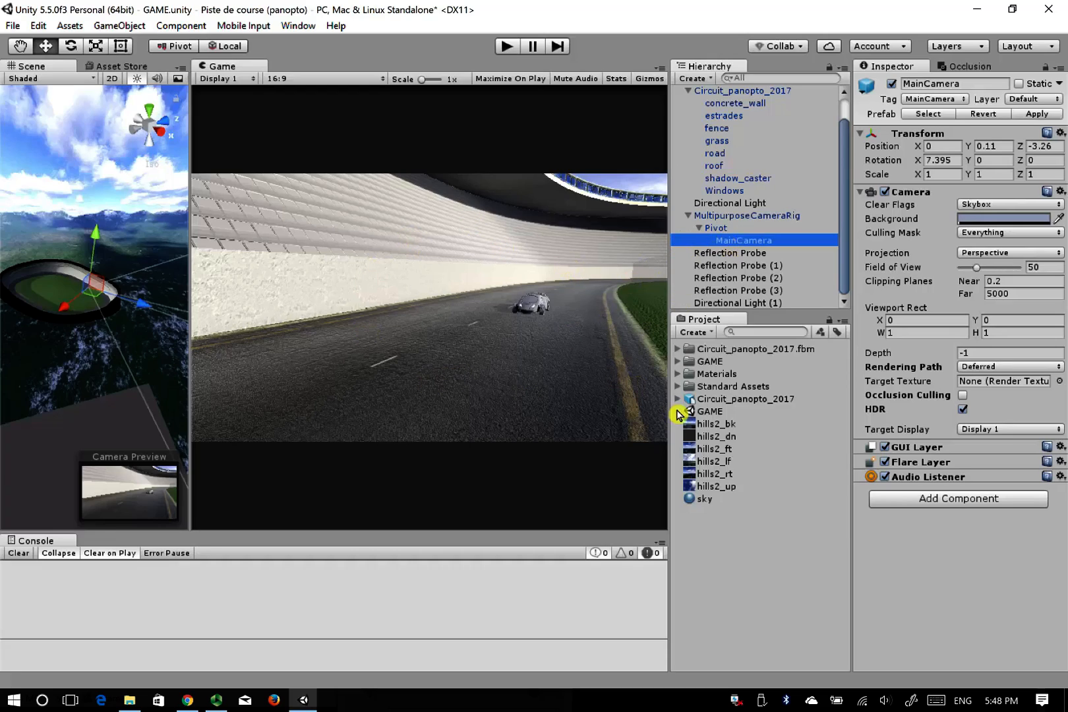
pyautogui.click(671, 415)
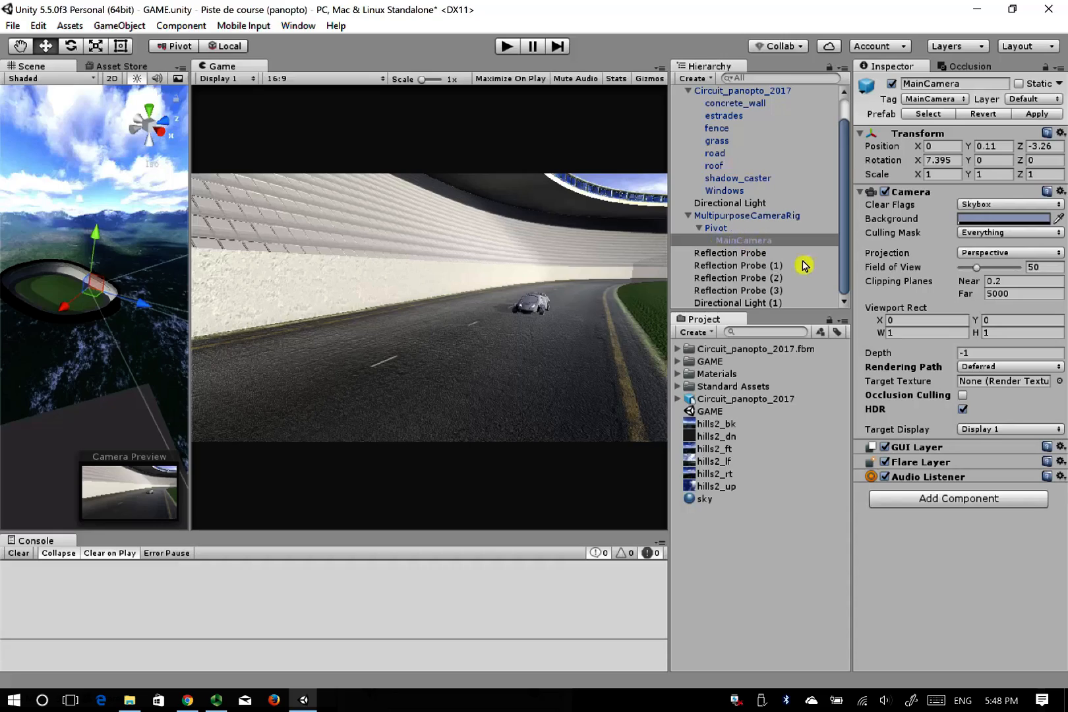
pyautogui.click(921, 499)
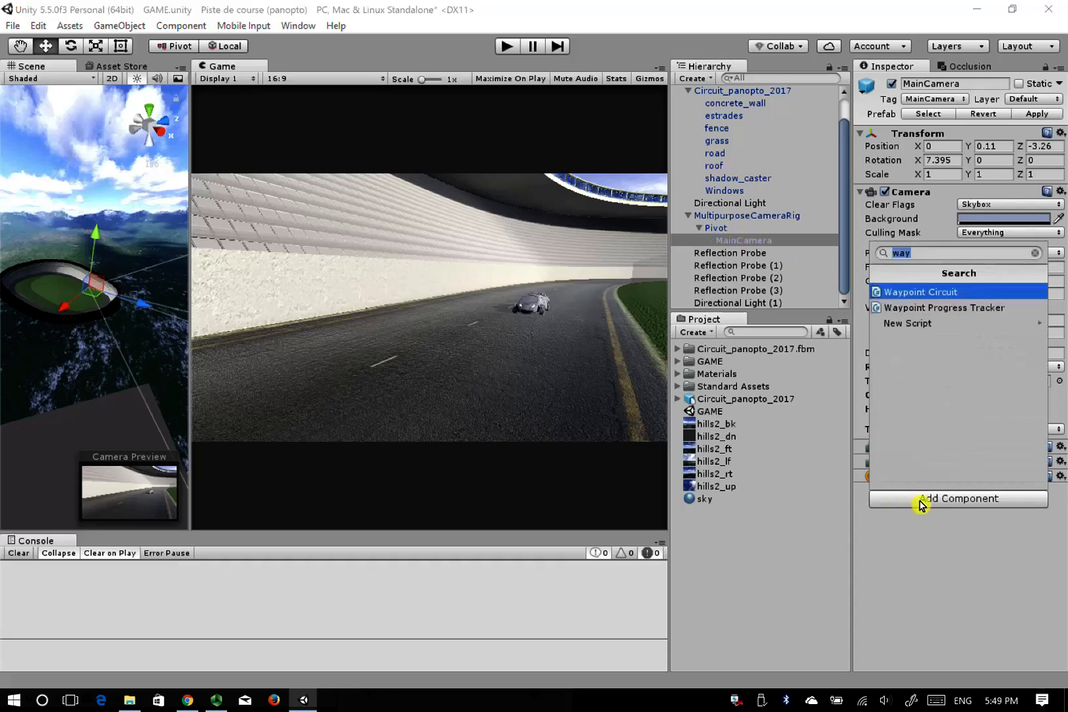
pyautogui.click(1034, 253)
pyautogui.scroll(-3, 1039, 340)
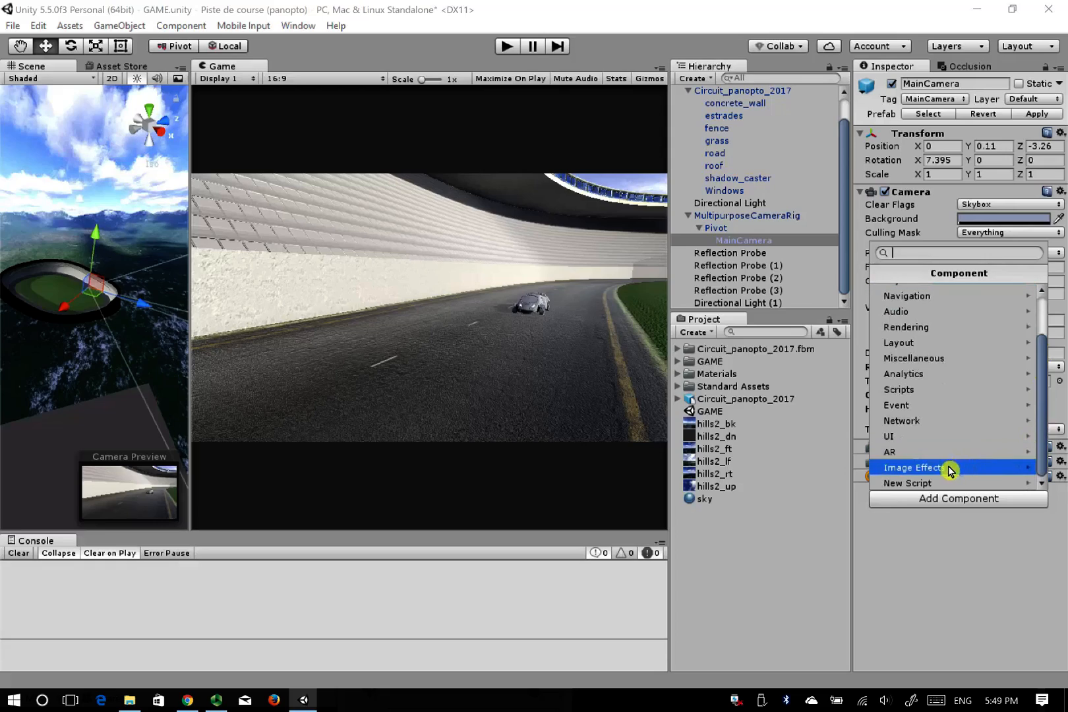
pyautogui.click(914, 471)
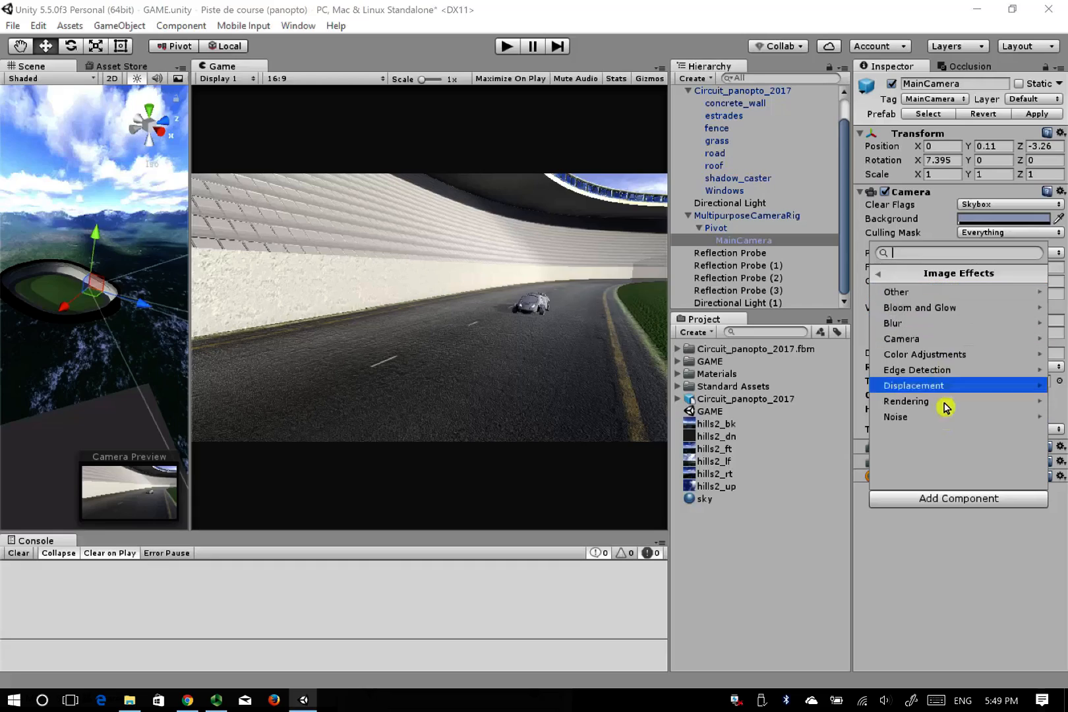
pyautogui.click(974, 315)
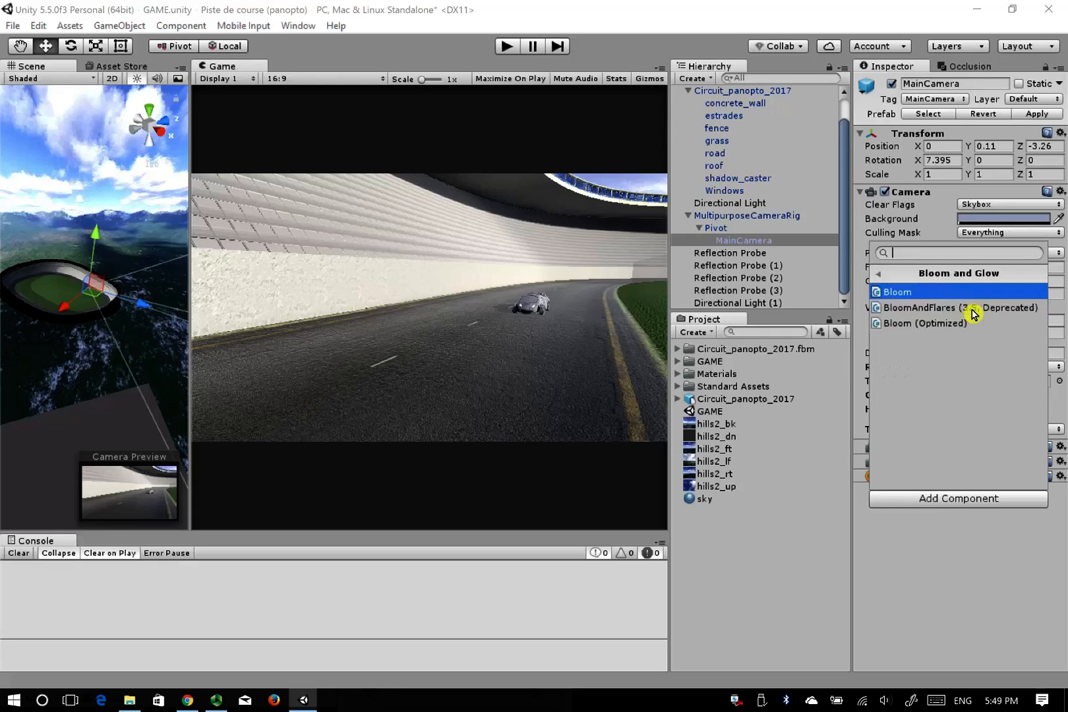
pyautogui.click(903, 297)
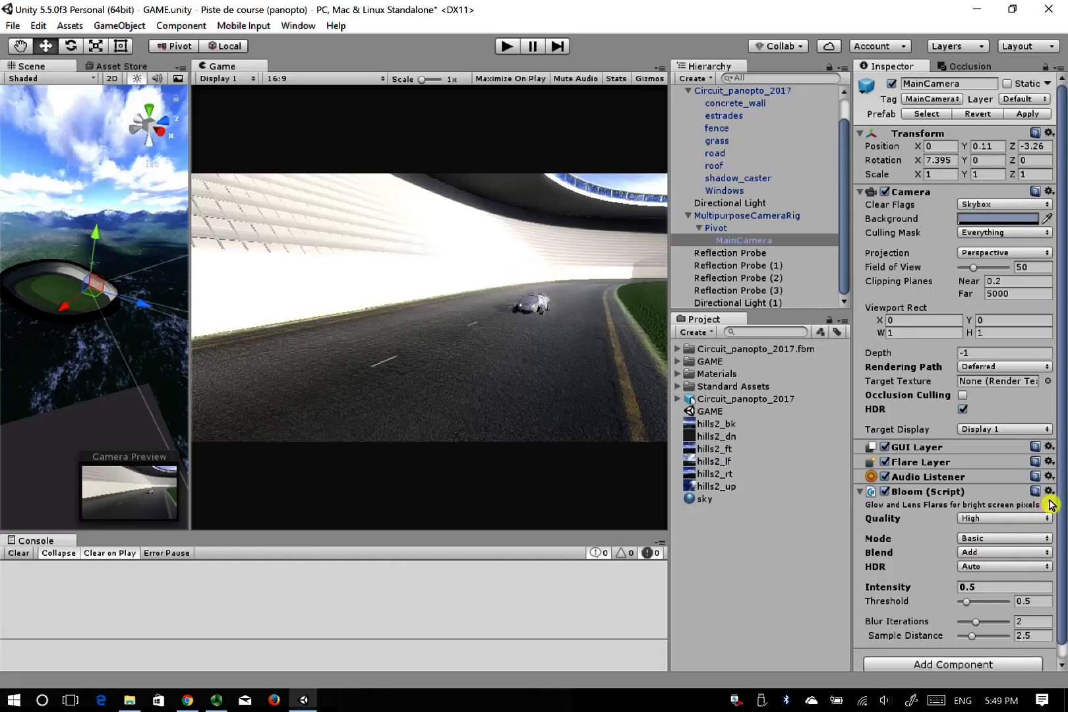
pyautogui.scroll(-1, 1062, 518)
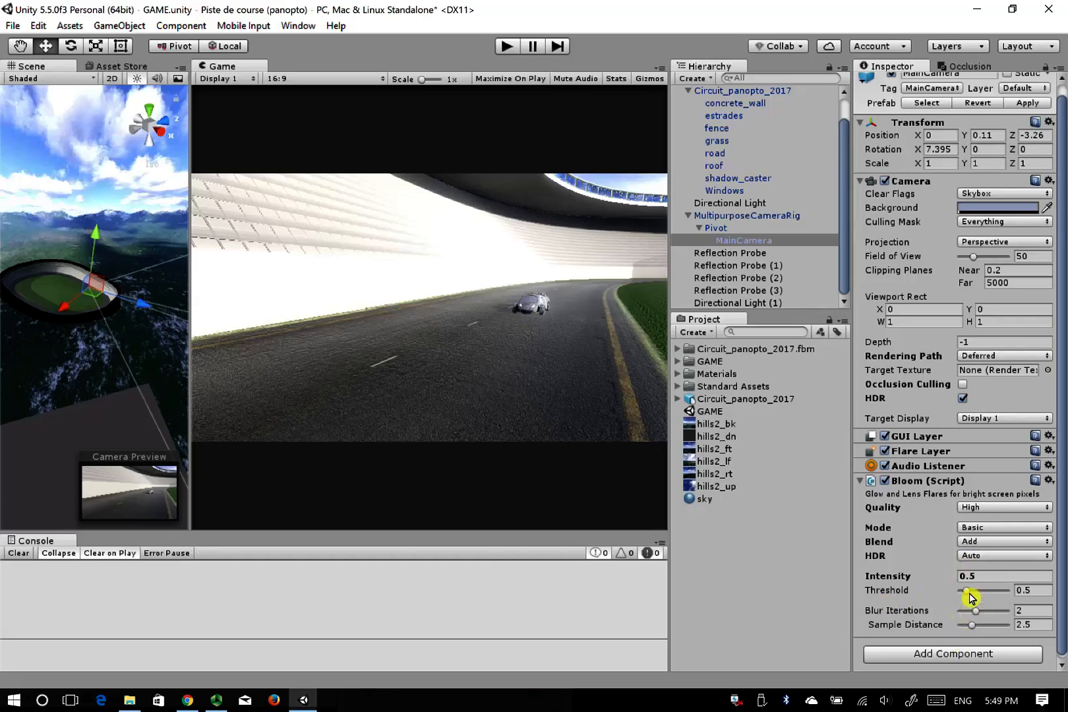
pyautogui.moveTo(968, 592)
pyautogui.mouseDown()
pyautogui.moveTo(947, 579)
pyautogui.moveTo(951, 586)
pyautogui.mouseUp()
# Add the Contrast Stretch color adjustment image effect to MainCamera
pyautogui.click(936, 656)
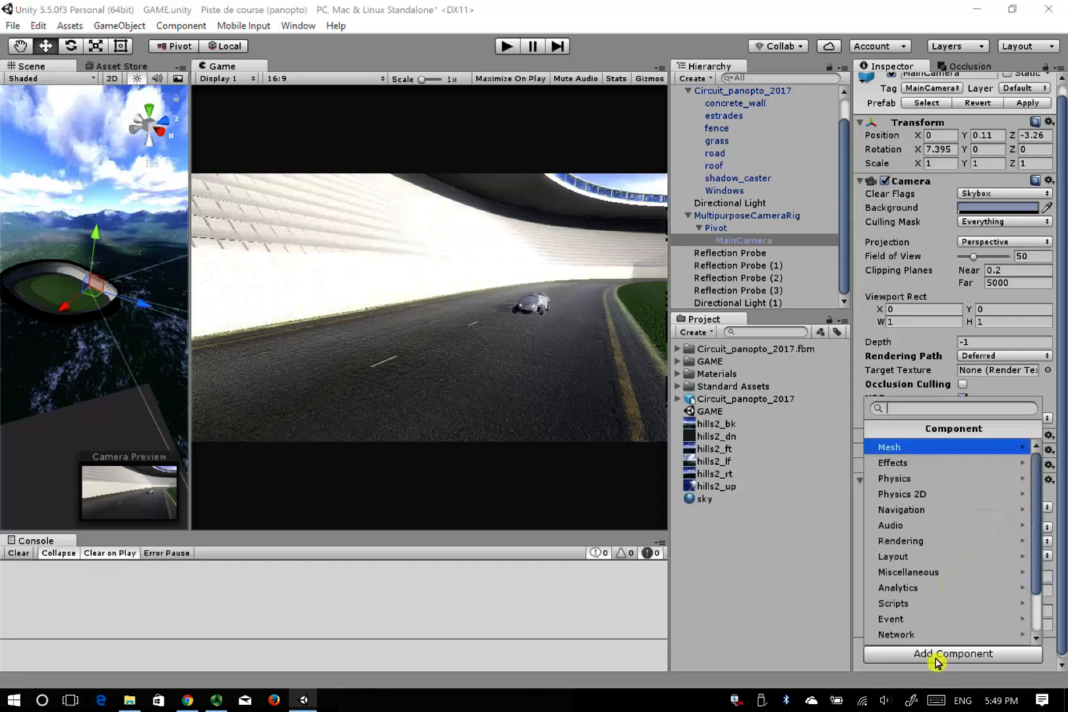
pyautogui.scroll(-2, 1041, 544)
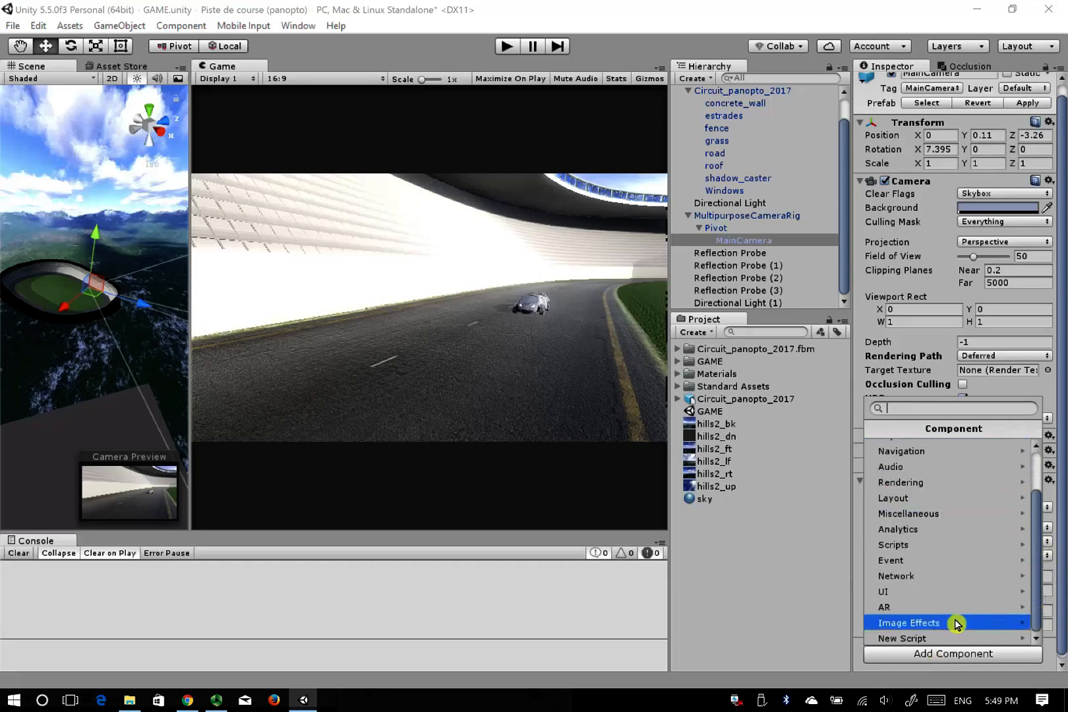
pyautogui.click(957, 624)
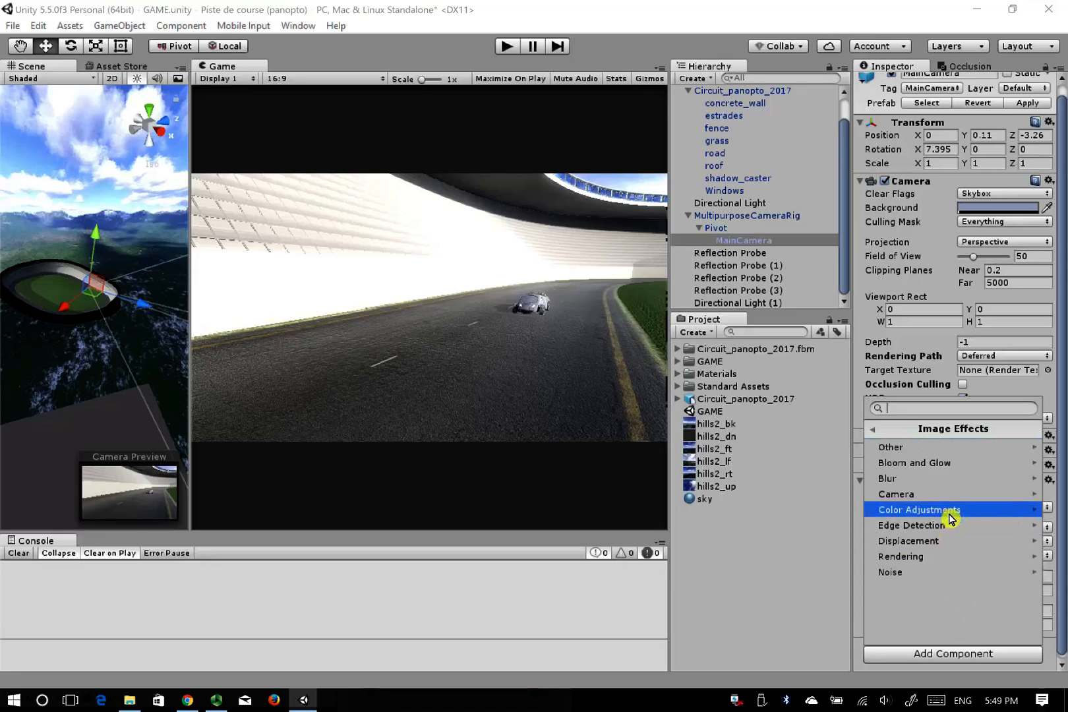
pyautogui.click(973, 511)
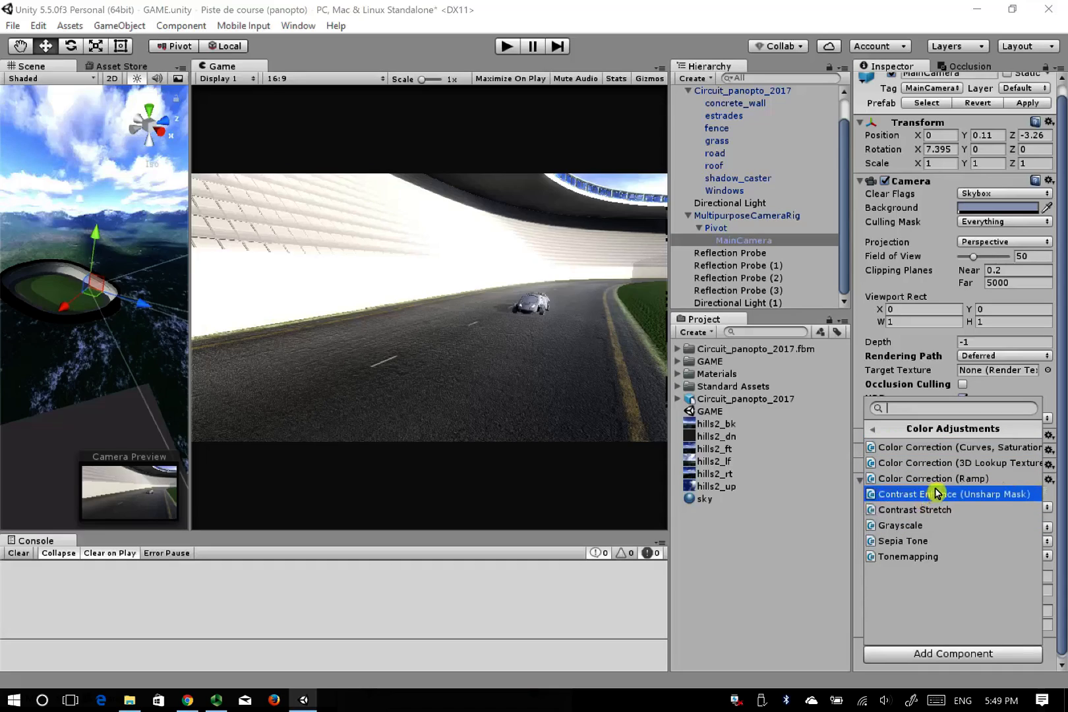
pyautogui.click(965, 513)
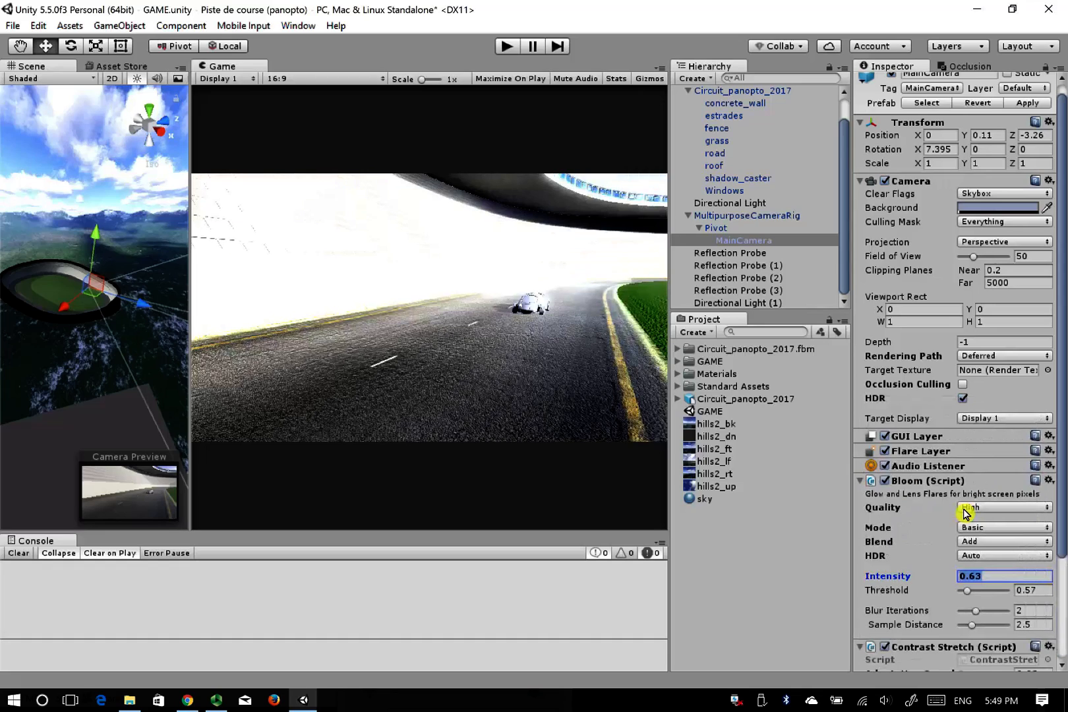
# Set the Contrast Stretch adaptation speed to 0.14, limit minimum to 0.07 and limit maximum to 0.88
pyautogui.scroll(-5, 910, 581)
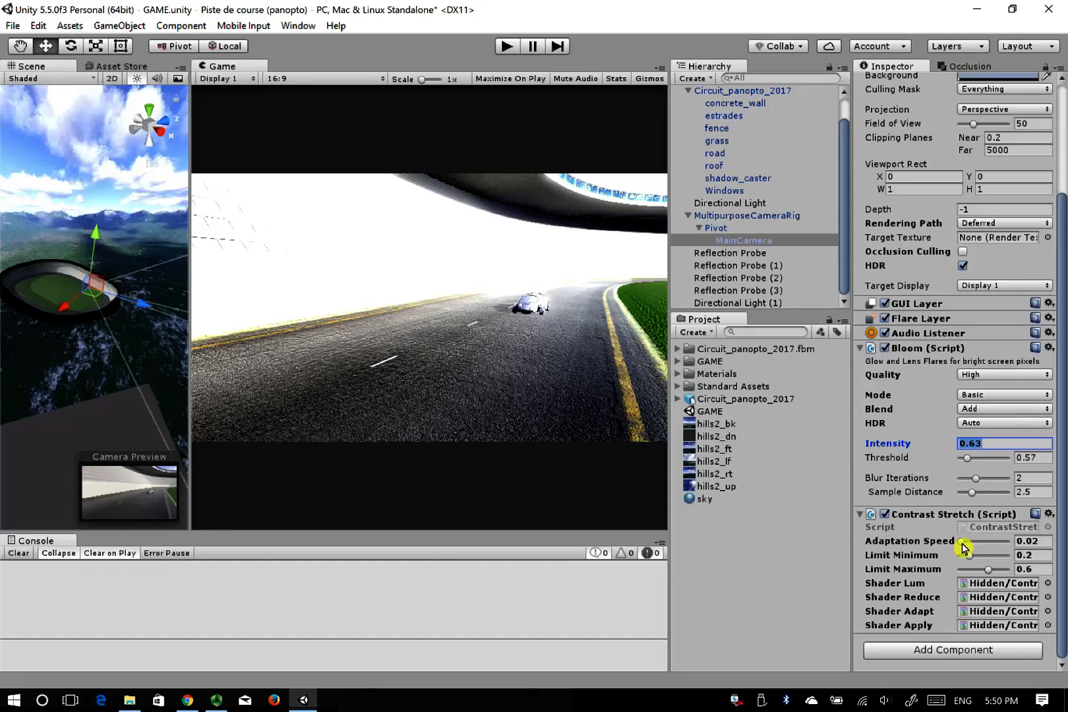
pyautogui.moveTo(965, 547); pyautogui.dragTo(971, 549)
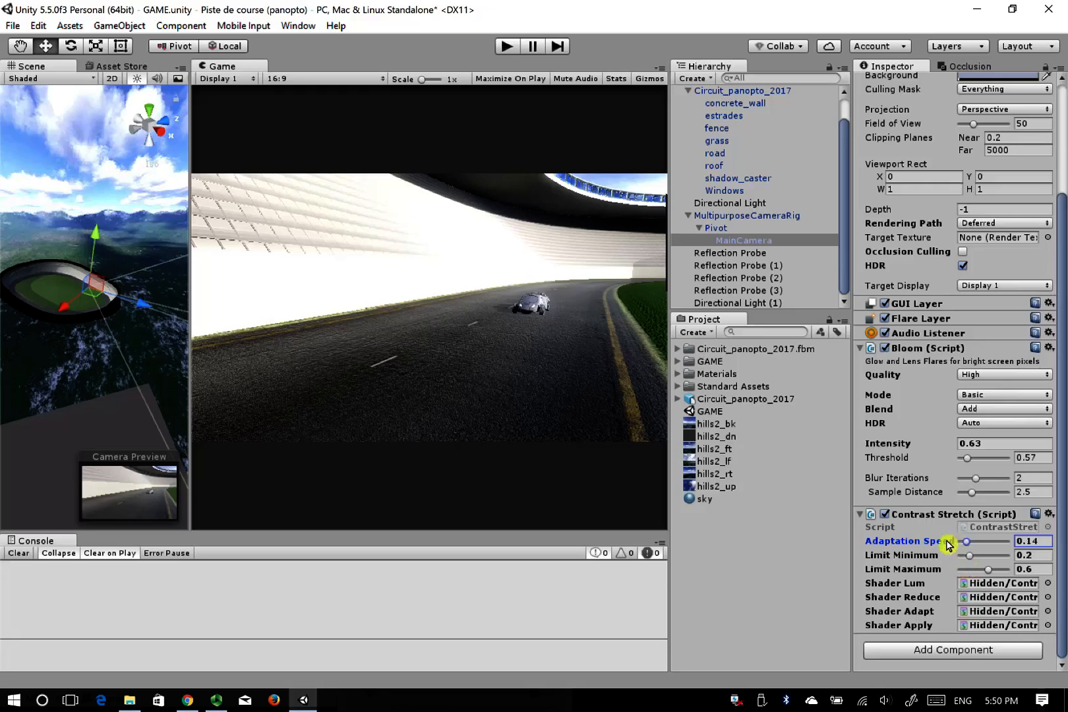
pyautogui.moveTo(968, 560); pyautogui.dragTo(997, 572)
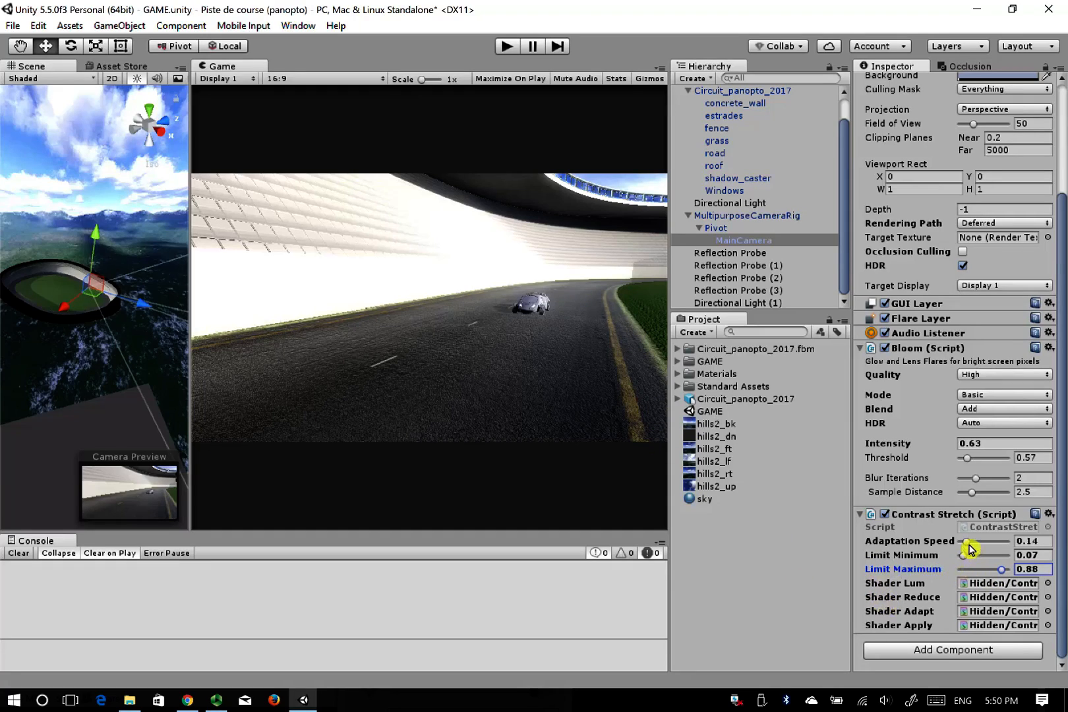
# Add the non-deprecated Depth of Field (Lens Blur, Scatter) camera image effect to MainCamera
pyautogui.click(951, 648)
pyautogui.scroll(-2, 952, 630)
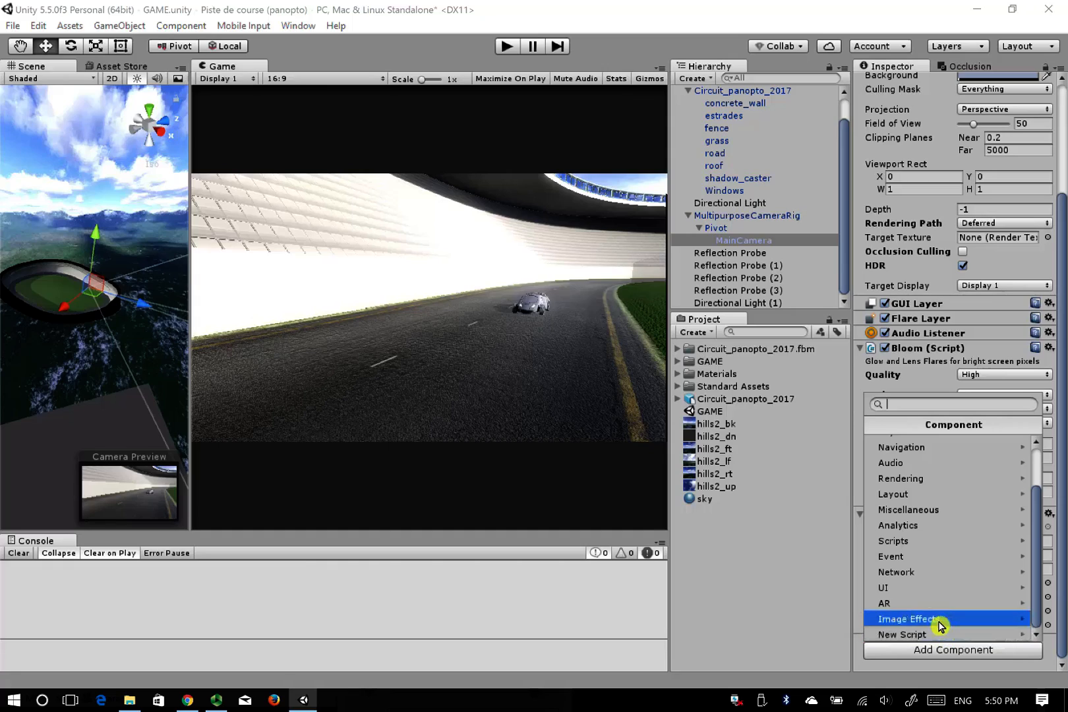
pyautogui.click(941, 622)
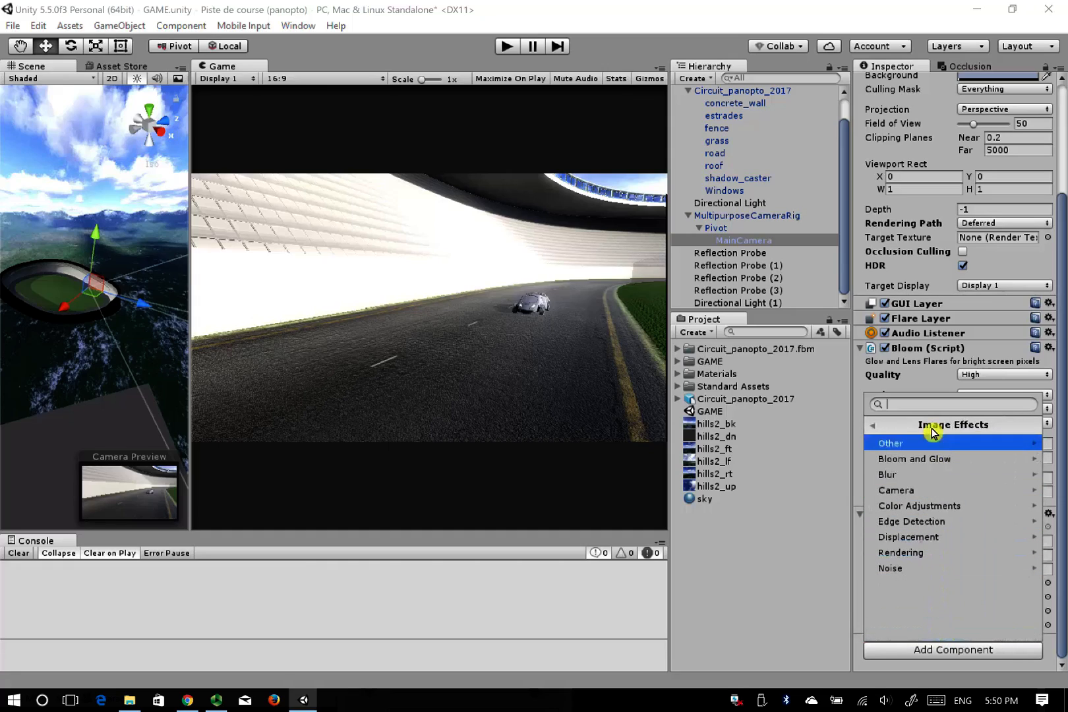
pyautogui.click(934, 440)
pyautogui.click(893, 429)
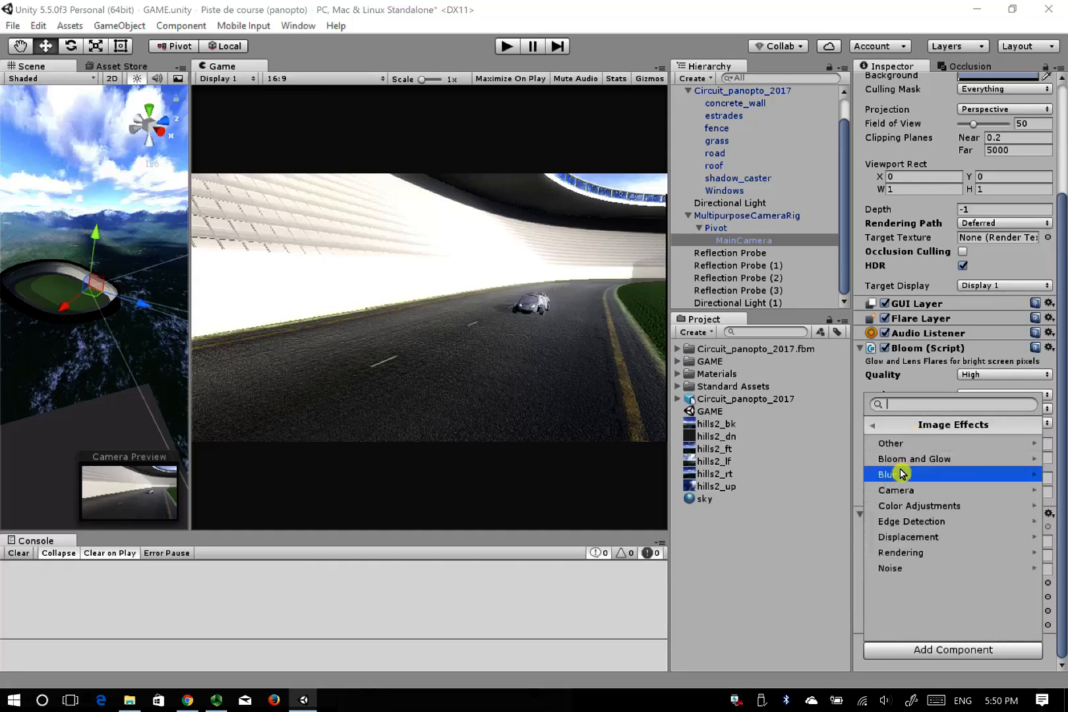
pyautogui.click(912, 480)
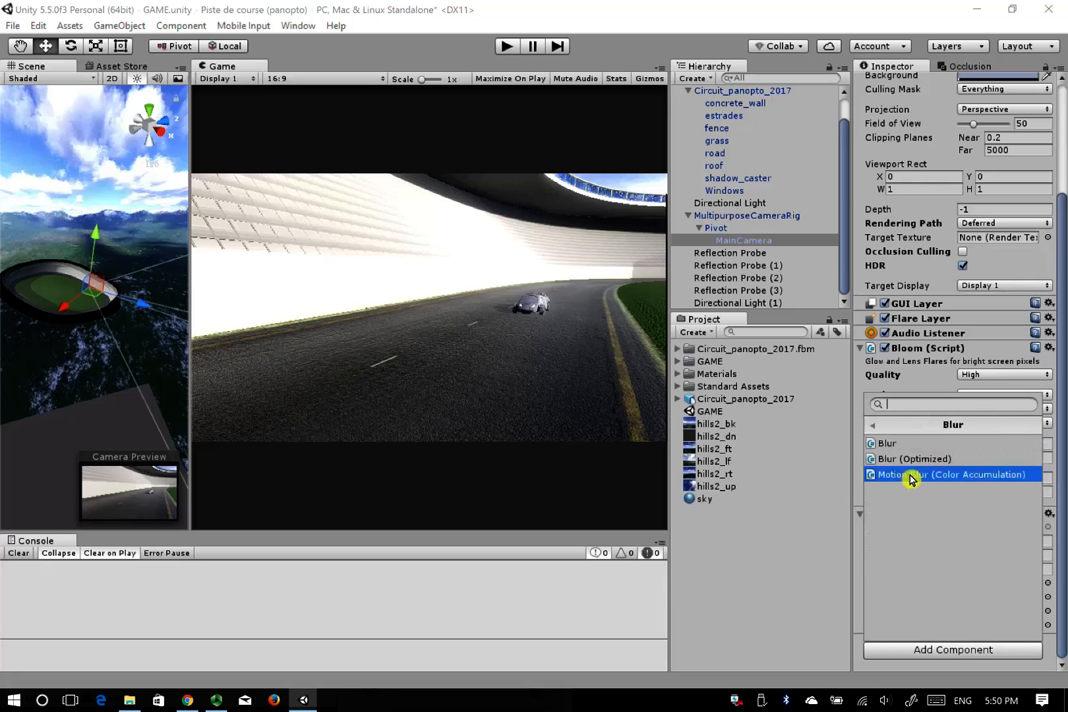
pyautogui.click(910, 429)
pyautogui.click(916, 490)
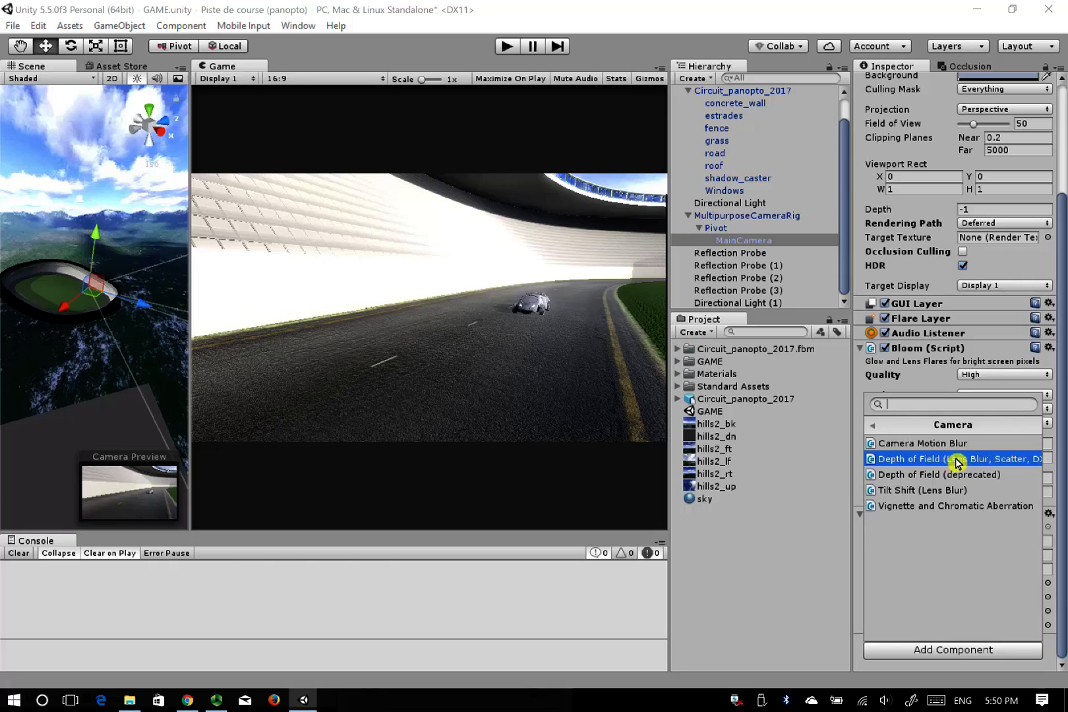
pyautogui.click(957, 462)
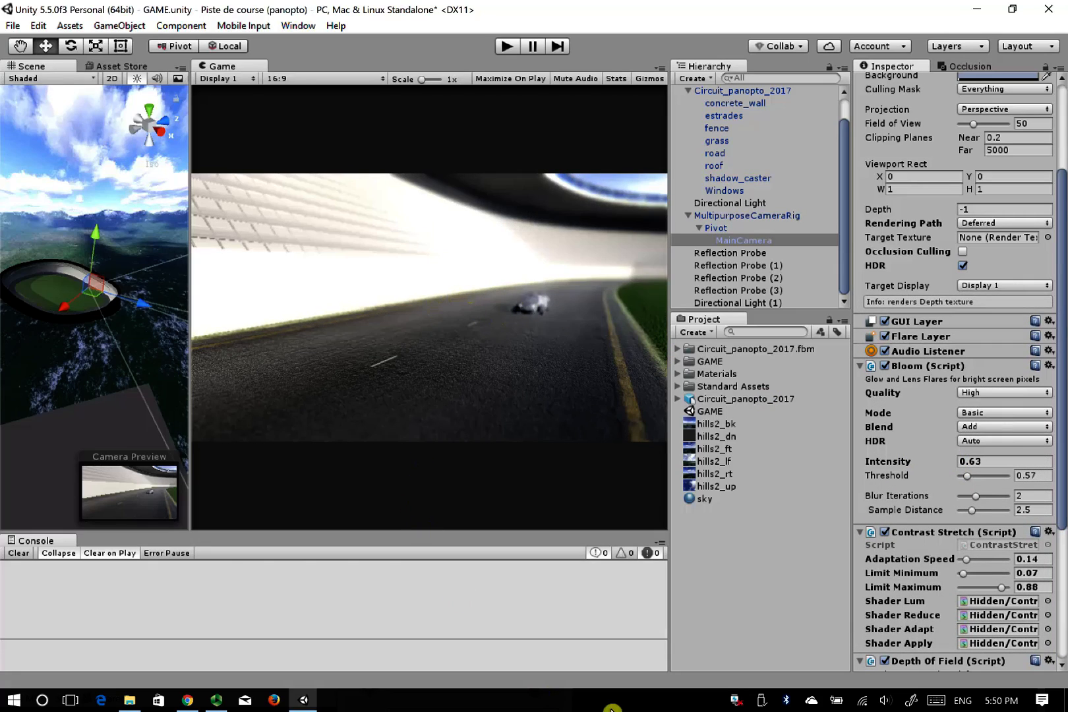
# Assign the Car object as the focus transform of MainCamera's Depth Of Field effect
pyautogui.scroll(-5, 897, 614)
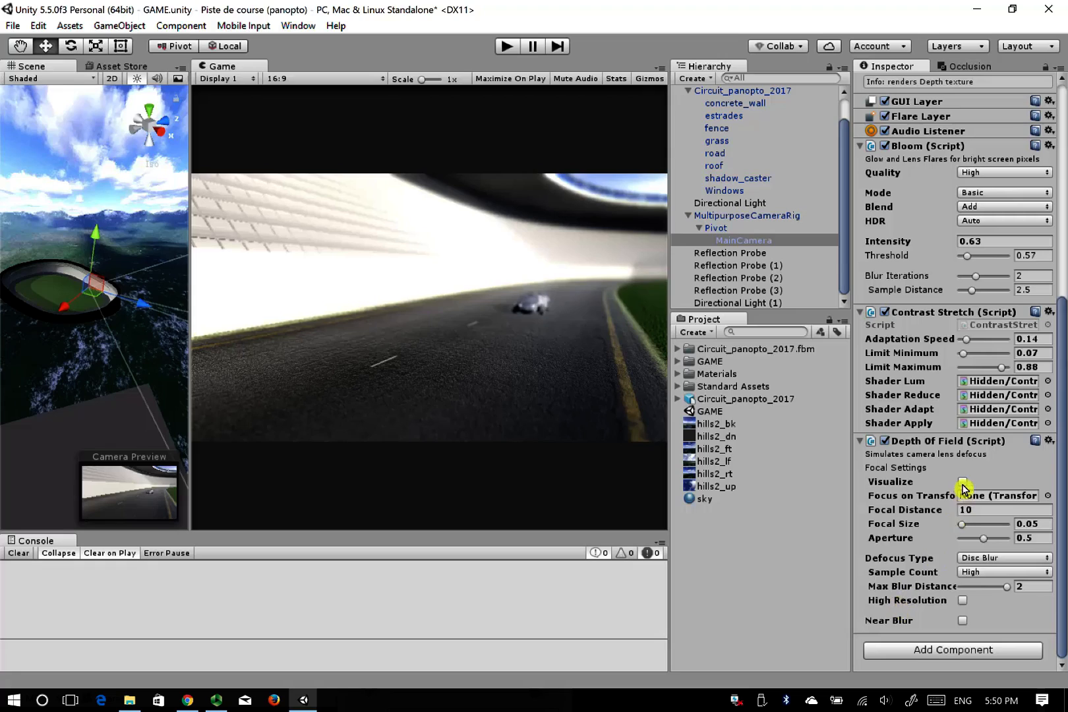
pyautogui.click(920, 495)
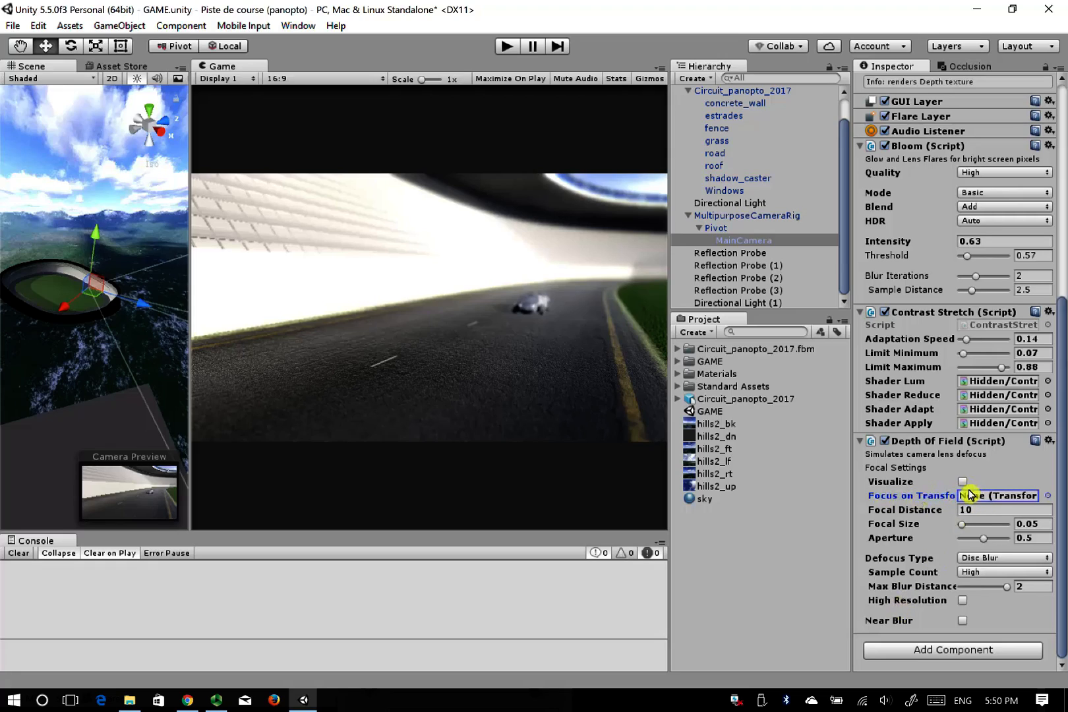
pyautogui.scroll(2, 746, 149)
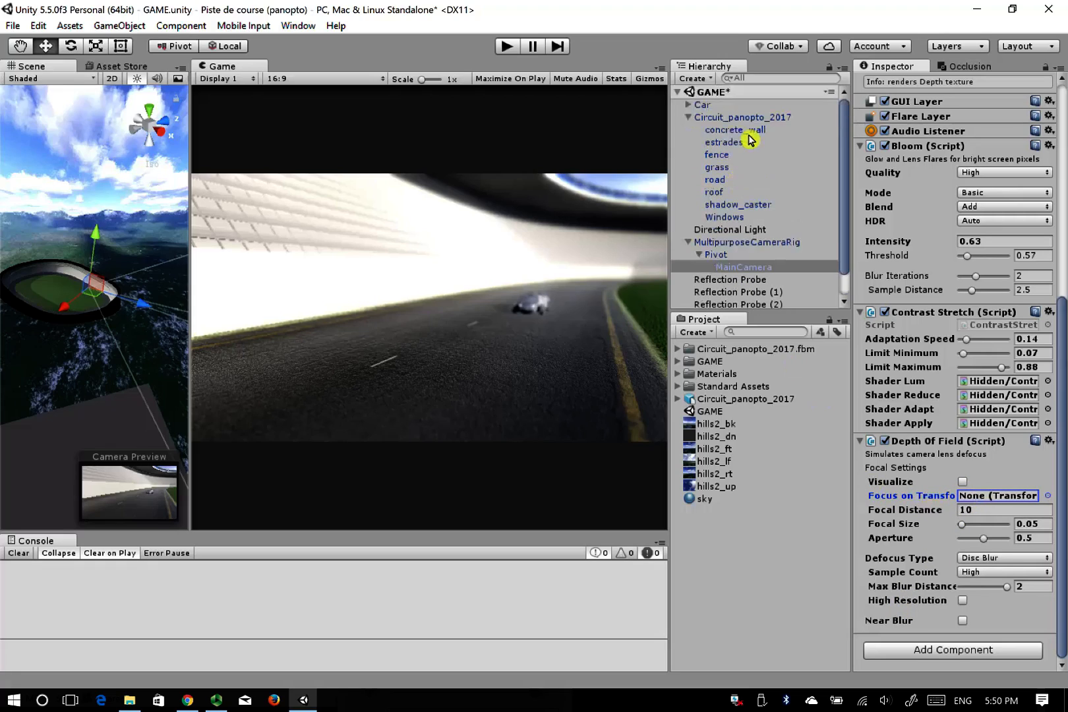
pyautogui.click(705, 105)
pyautogui.moveTo(838, 187); pyautogui.dragTo(997, 501)
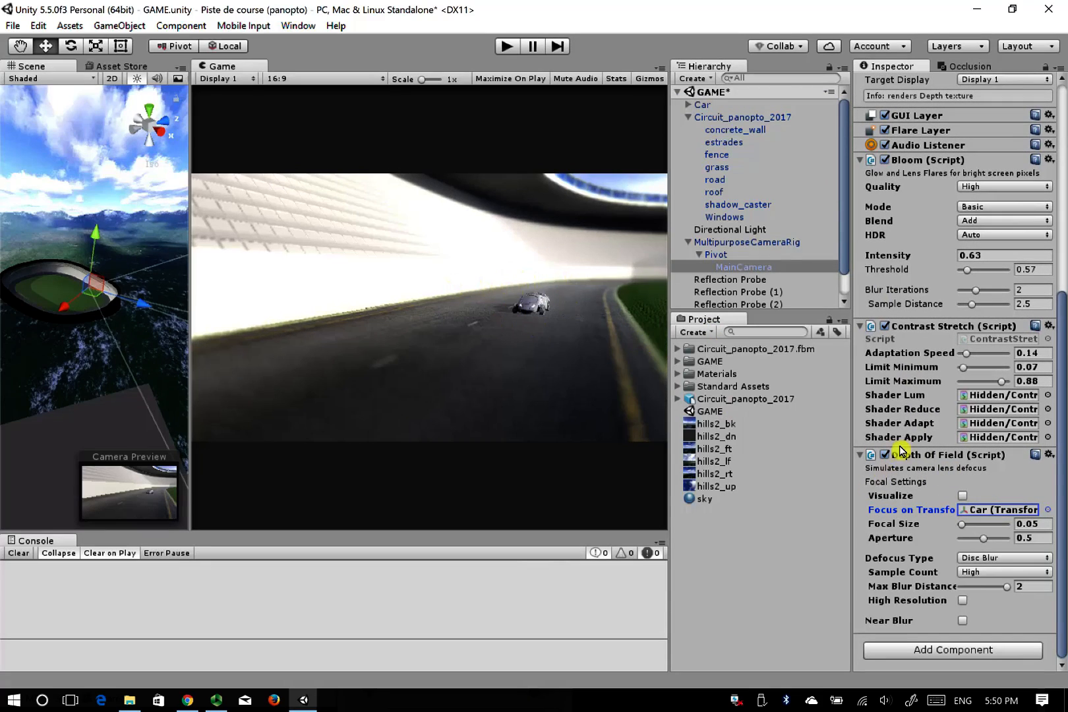
# Set the Depth Of Field focal size to 0.62 and aperture to 0.48, using the focus visualization temporarily while adjusting
pyautogui.click(963, 498)
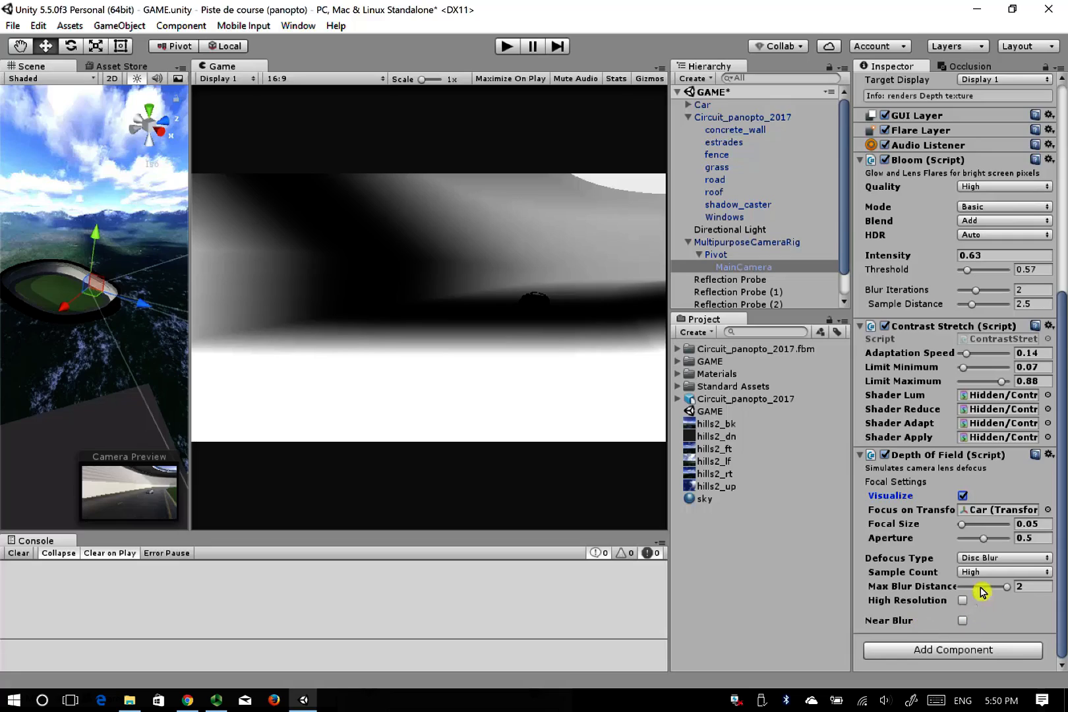
pyautogui.moveTo(963, 527); pyautogui.dragTo(984, 542)
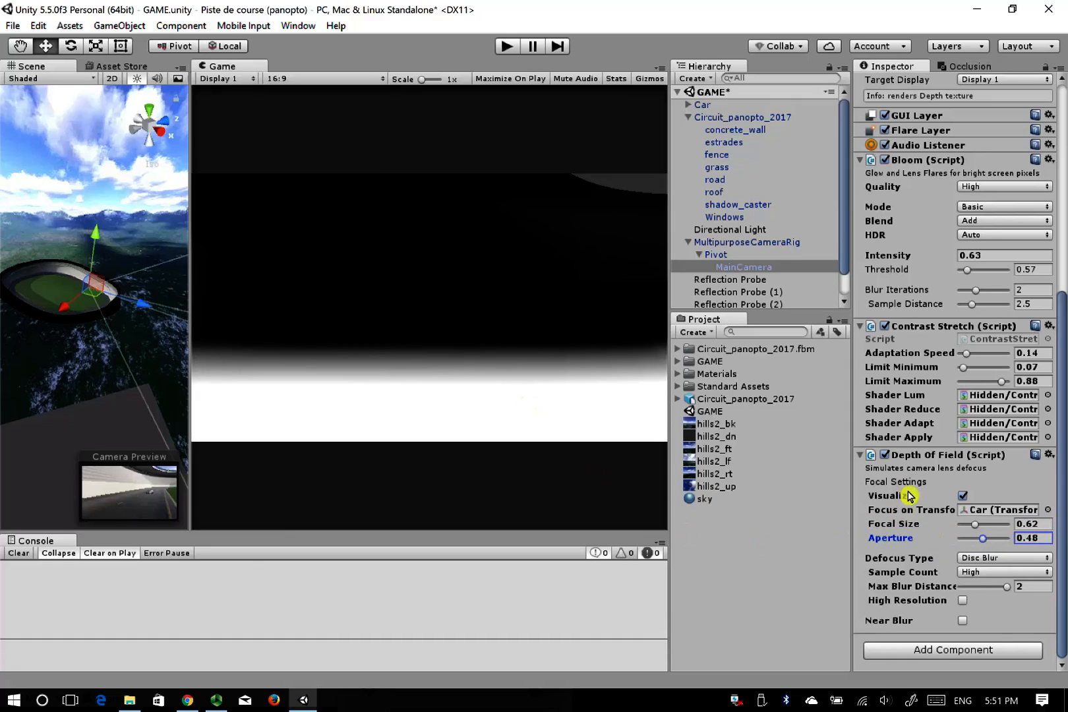
pyautogui.click(963, 495)
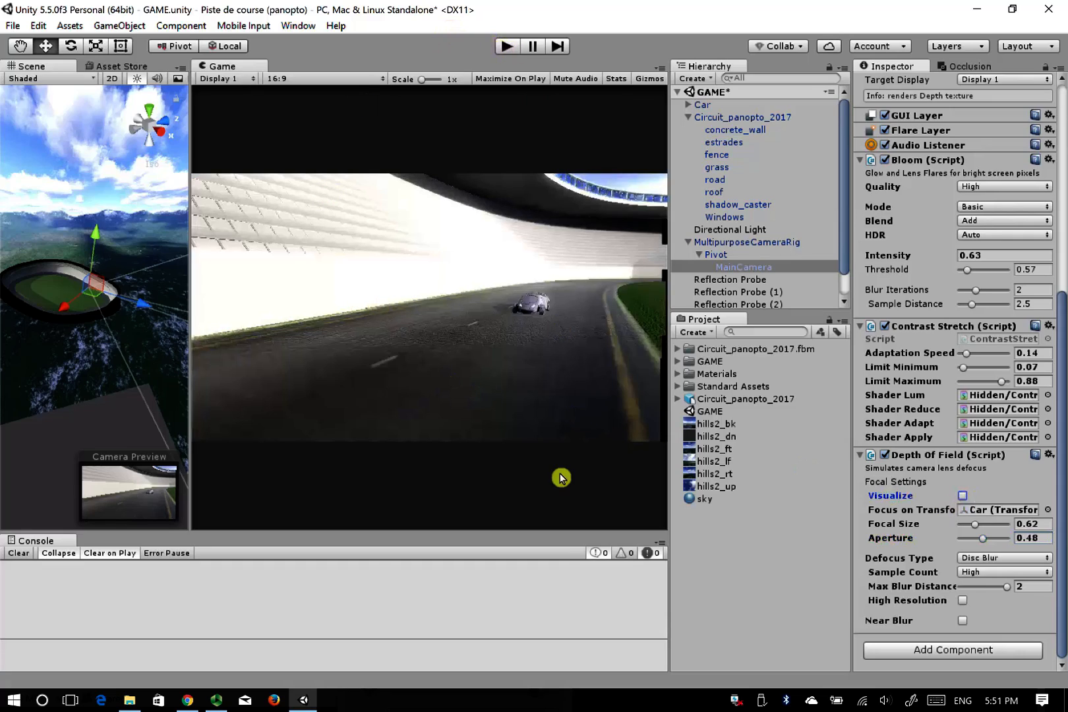
pyautogui.click(948, 652)
pyautogui.scroll(-3, 996, 592)
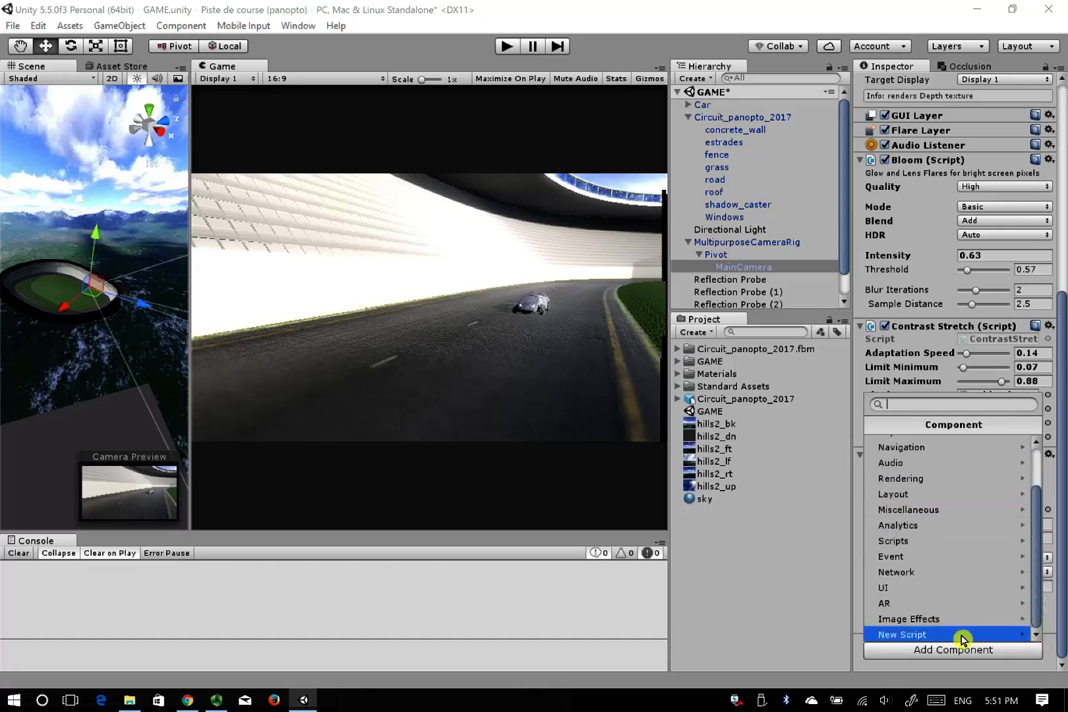
pyautogui.click(947, 621)
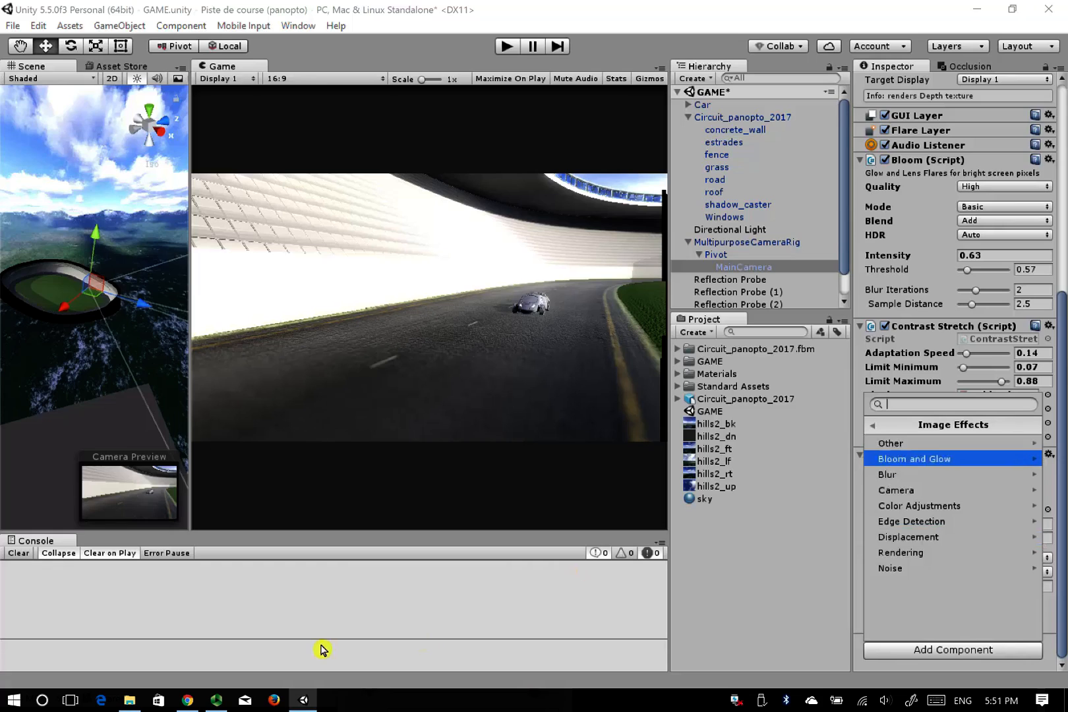
# Switch to File Explorer and import dirtyLens.jpg from the textures et scripts folder into the Unity project's assets
pyautogui.click(131, 698)
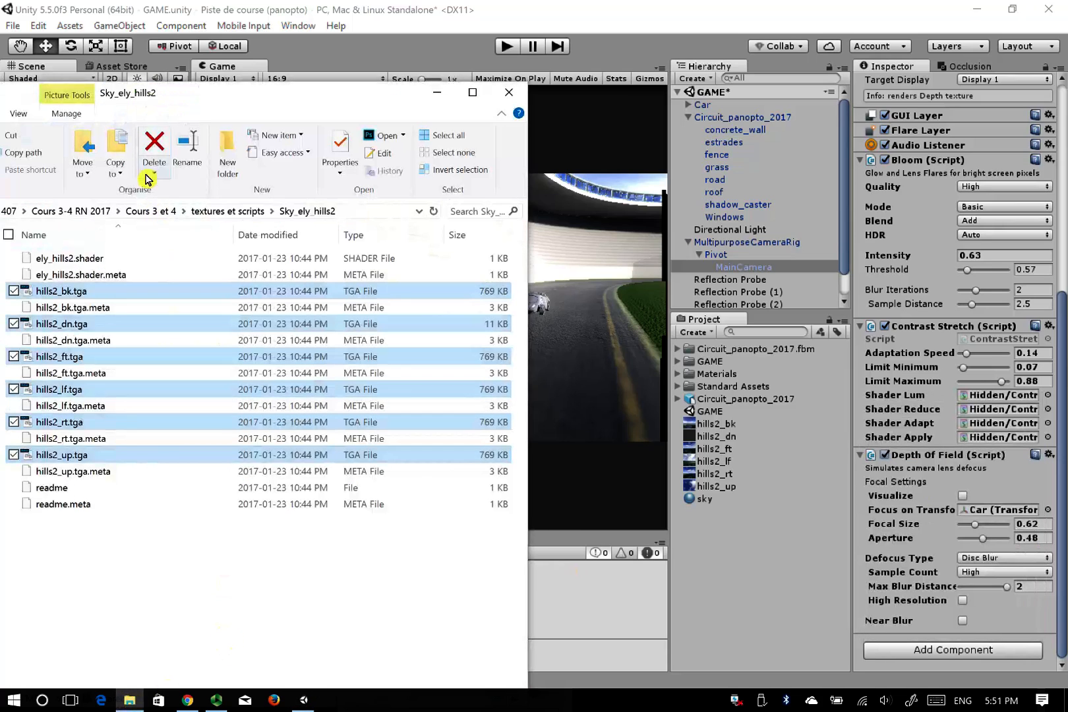
pyautogui.click(215, 212)
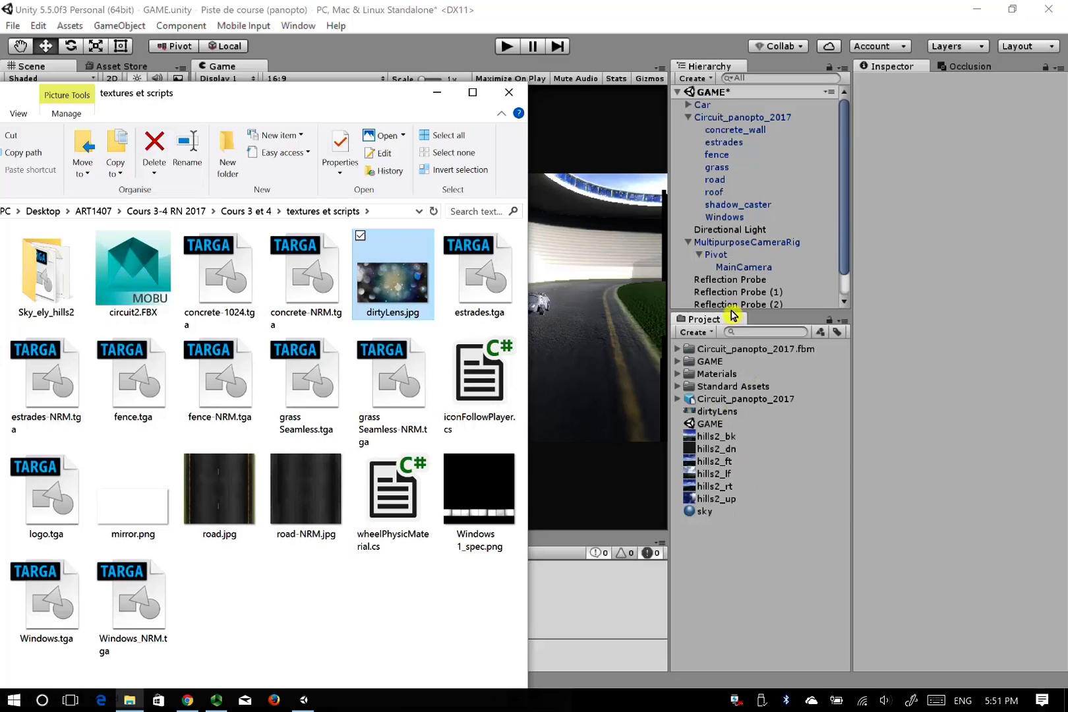
# Add the Screen Overlay camera image effect from the Other category to MainCamera
pyautogui.click(725, 268)
pyautogui.scroll(-8, 966, 584)
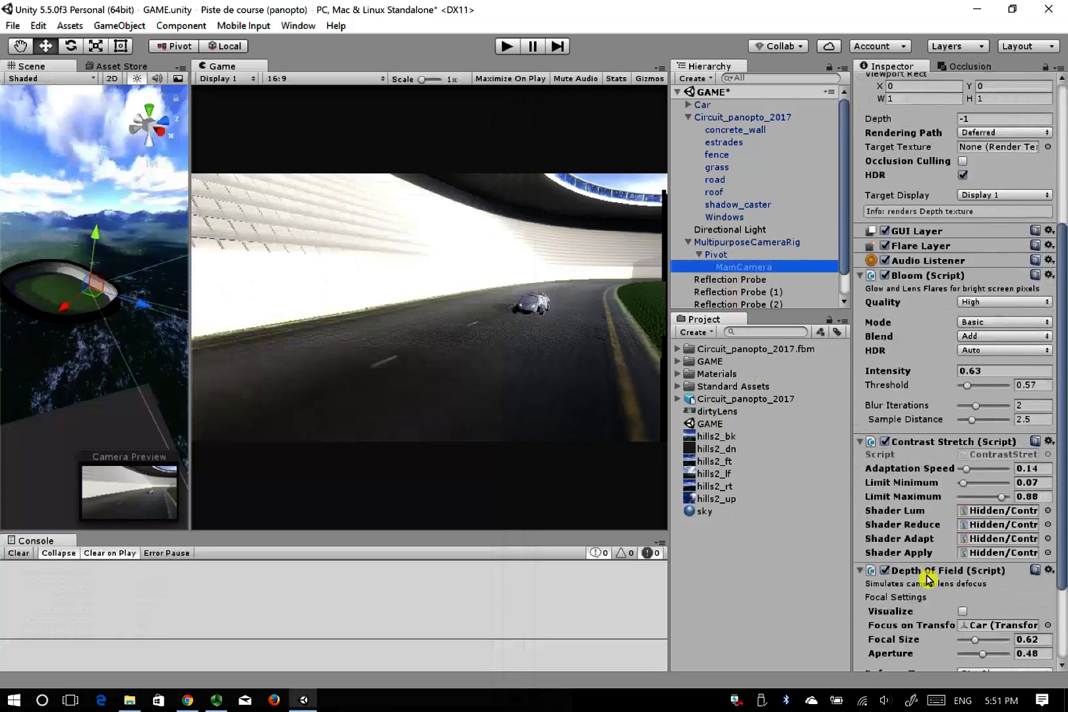
pyautogui.click(926, 653)
pyautogui.scroll(-3, 916, 615)
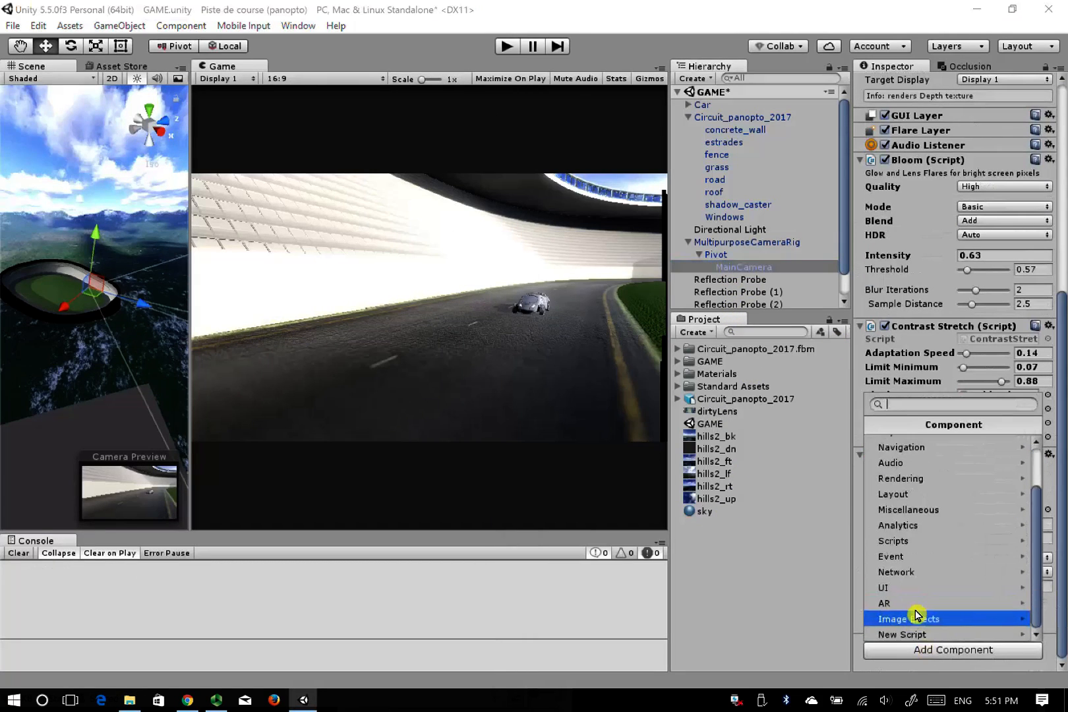
pyautogui.click(926, 620)
pyautogui.click(927, 443)
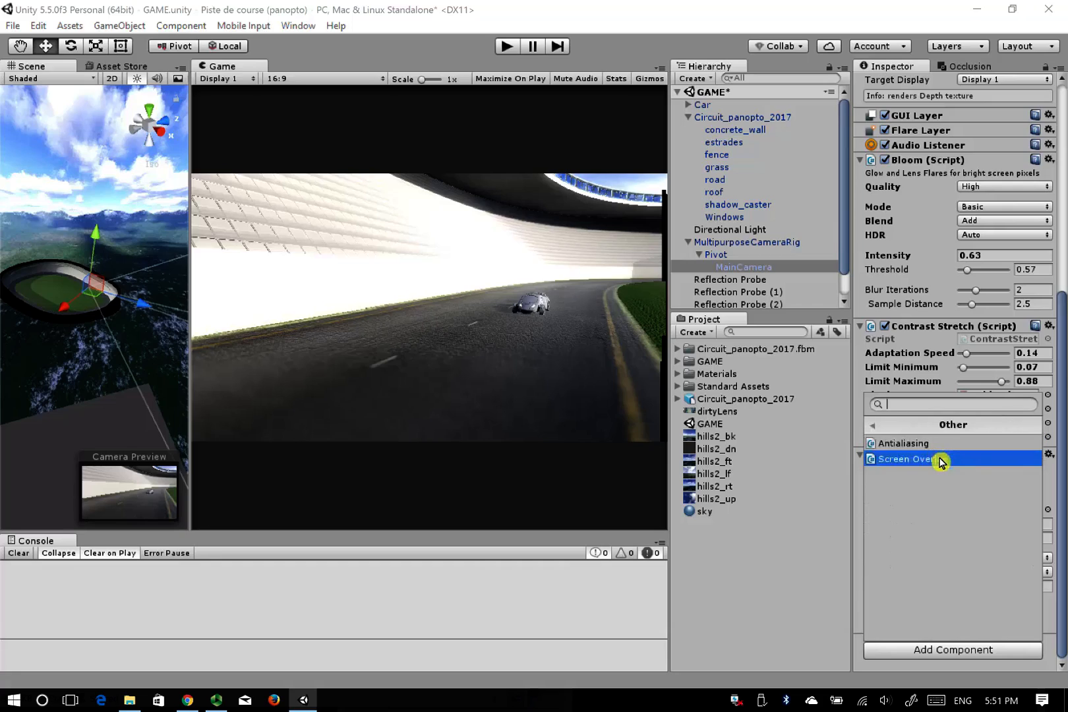
pyautogui.click(887, 427)
pyautogui.click(935, 445)
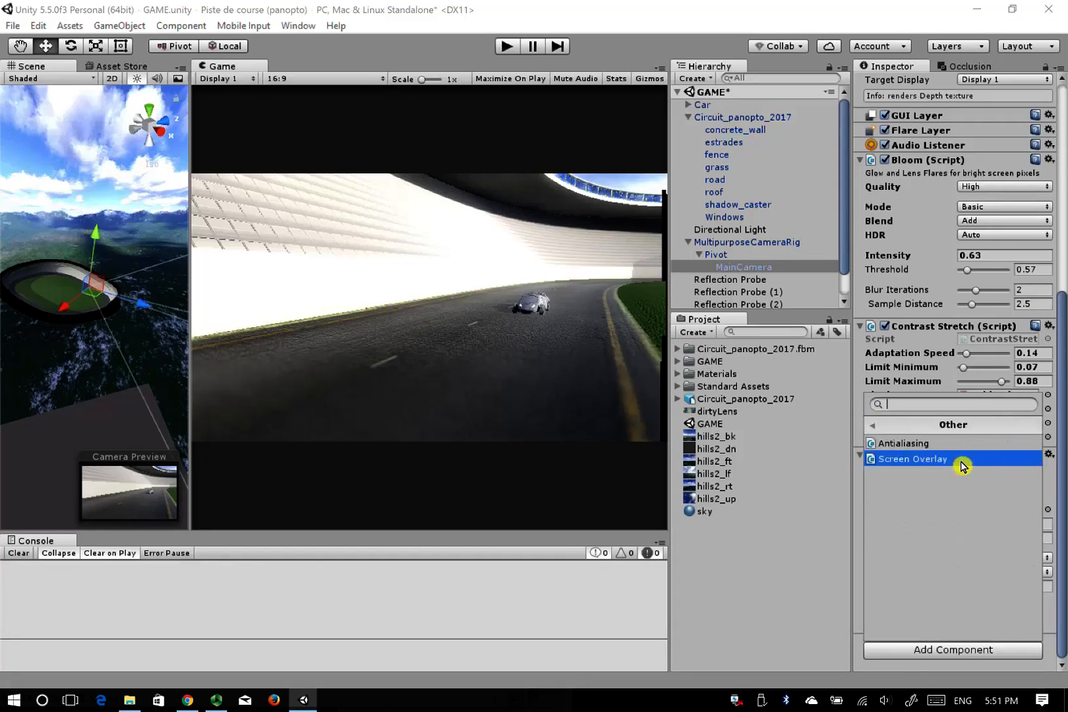
pyautogui.click(962, 467)
# Assign the dirtyLens image as the texture of MainCamera's Screen Overlay effect
pyautogui.scroll(-3, 961, 521)
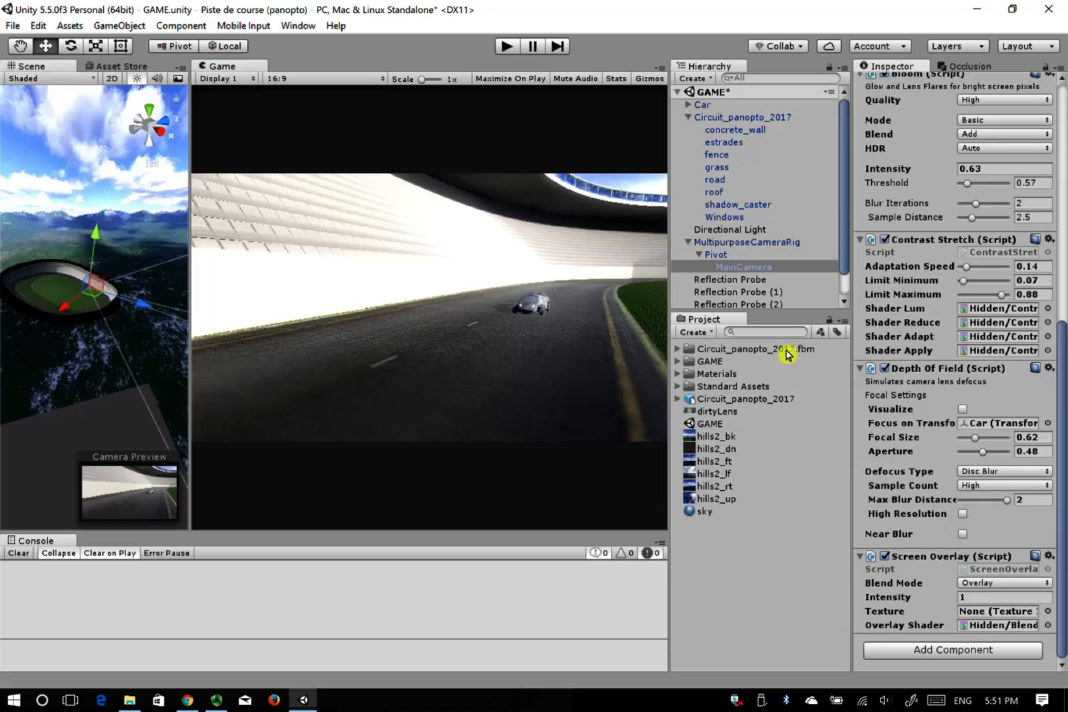
pyautogui.click(767, 418)
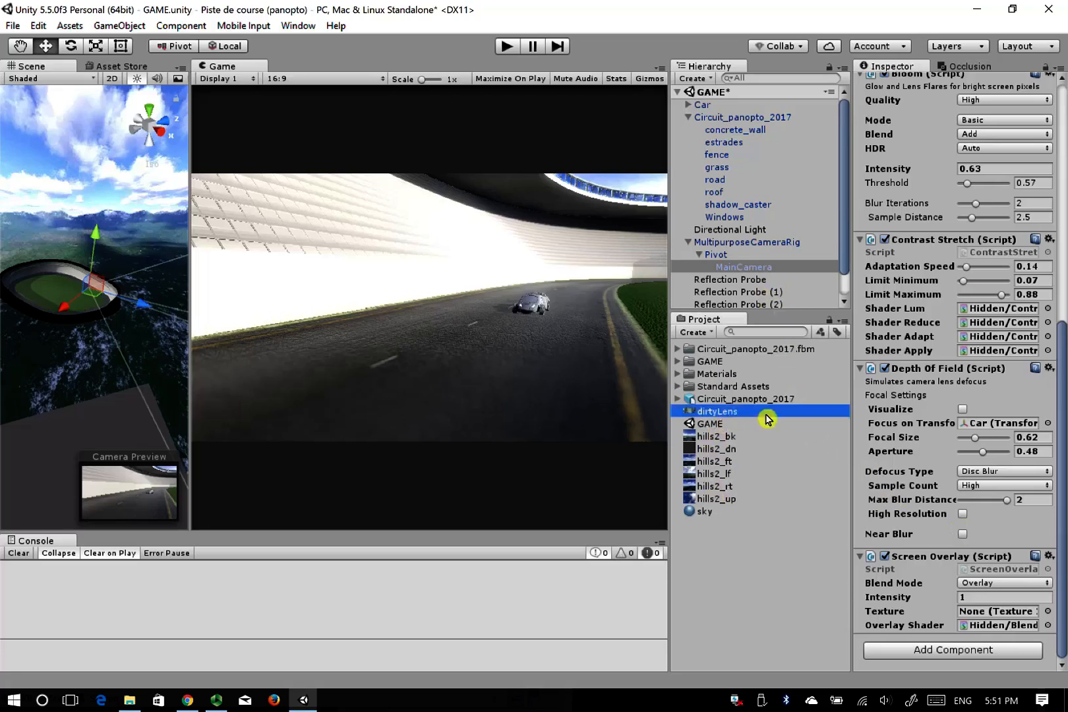
pyautogui.moveTo(766, 418); pyautogui.dragTo(982, 615)
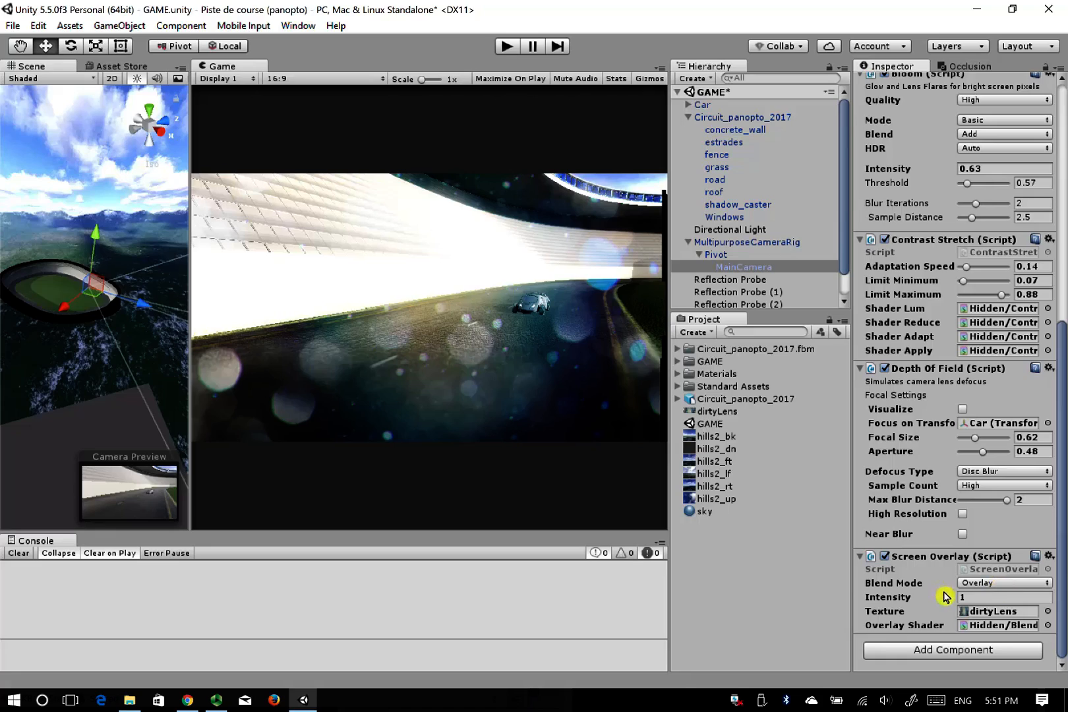
# Try the Additive and Screen Blend modes on the Screen Overlay effect and return it to Overlay
pyautogui.click(986, 583)
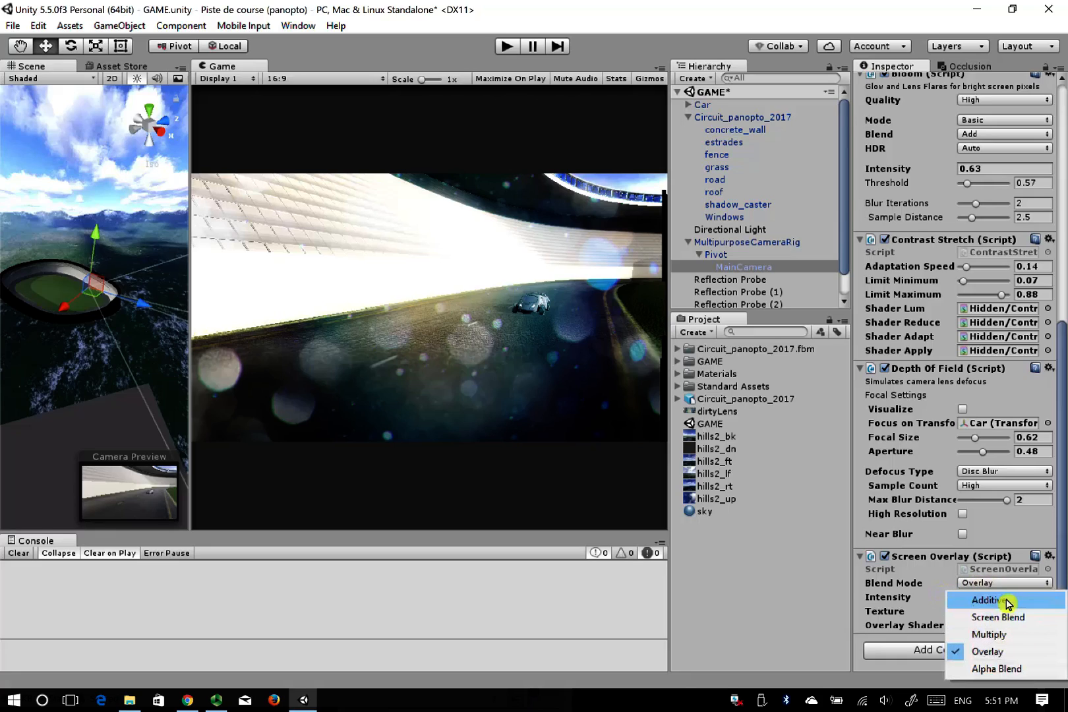
pyautogui.click(1009, 601)
pyautogui.click(1012, 584)
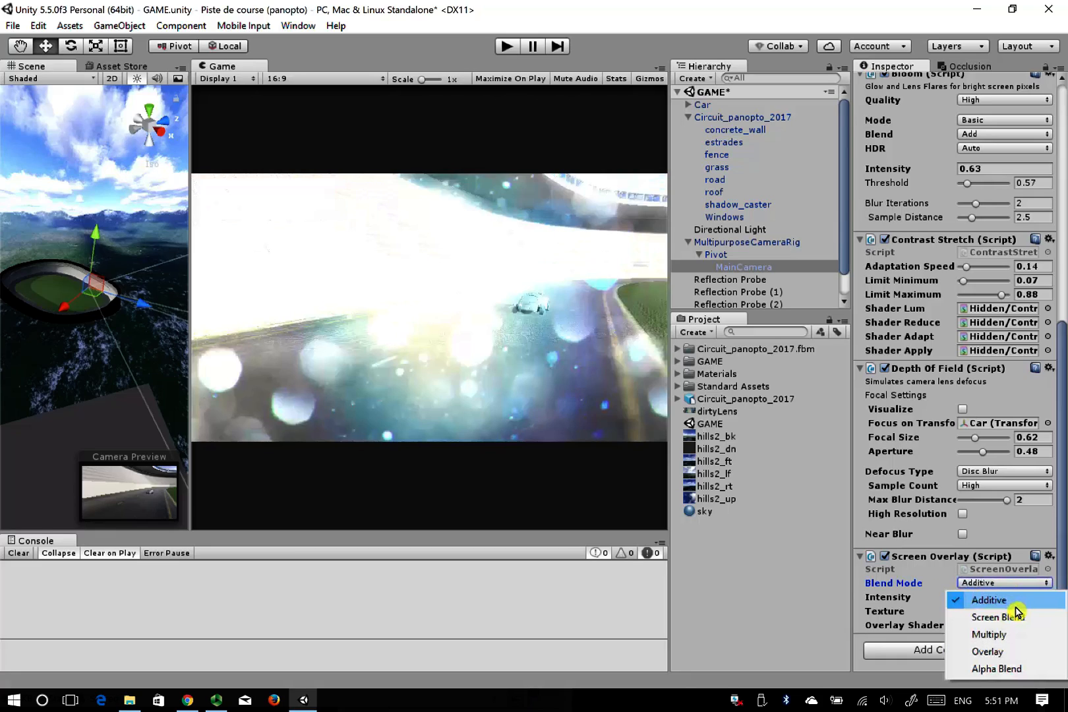
pyautogui.click(1019, 618)
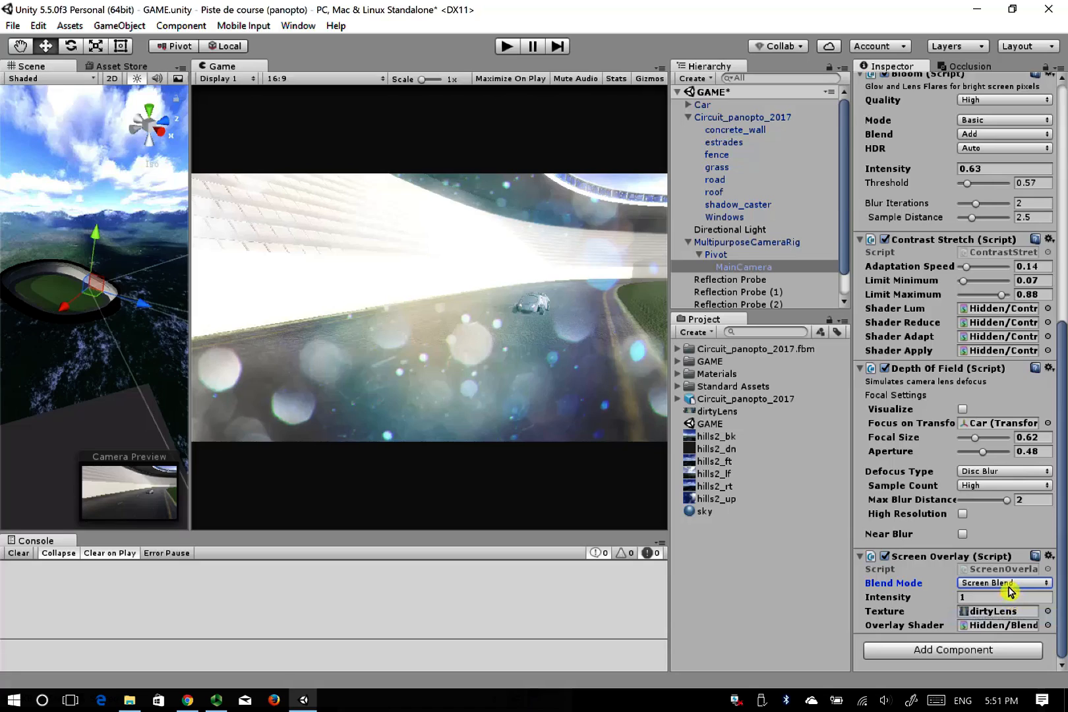
pyautogui.click(1008, 584)
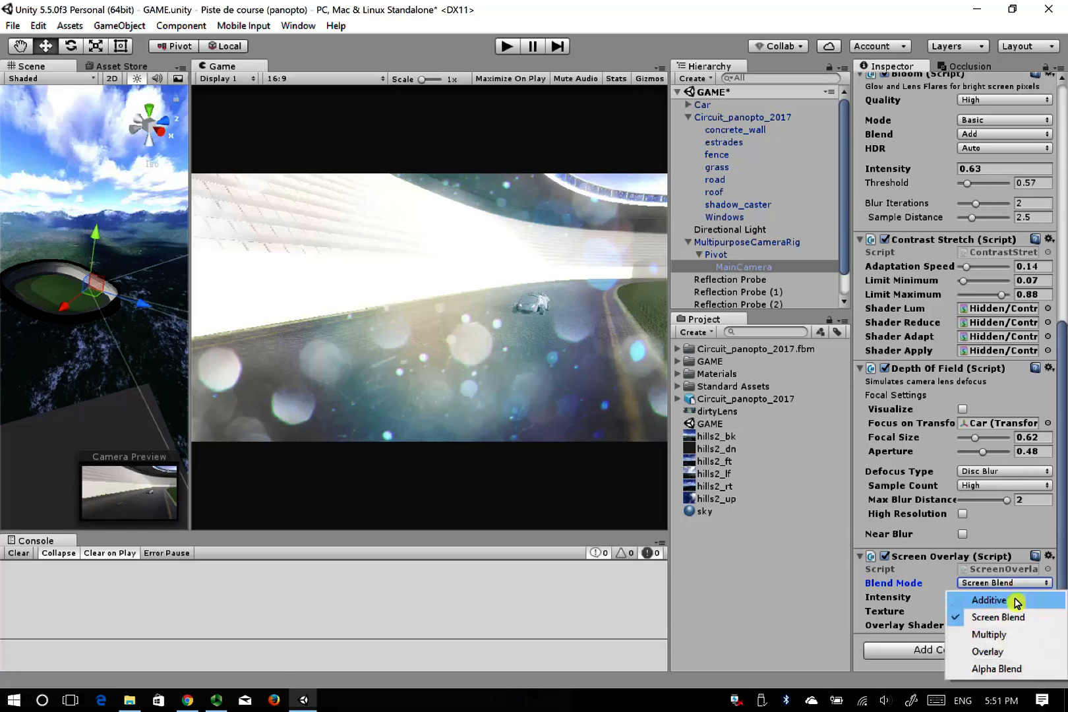
pyautogui.click(1000, 653)
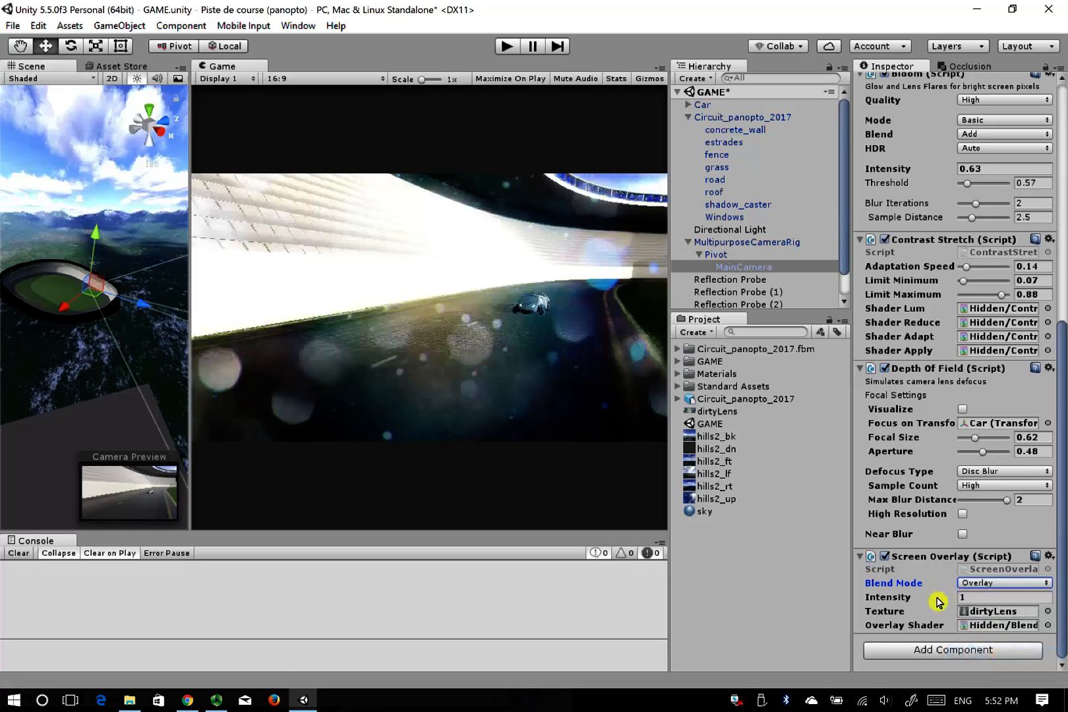
# Set the Screen Overlay intensity to 0.22 and its blend mode to Screen Blend, after trying Additive
pyautogui.moveTo(937, 601); pyautogui.dragTo(919, 617)
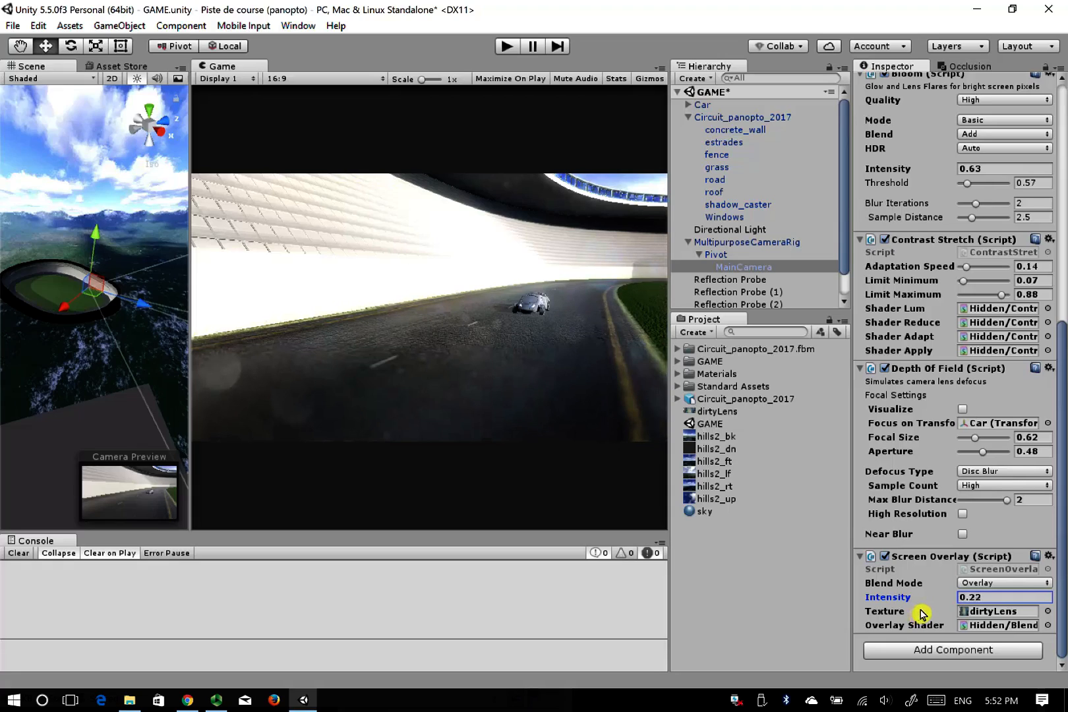
pyautogui.click(1007, 585)
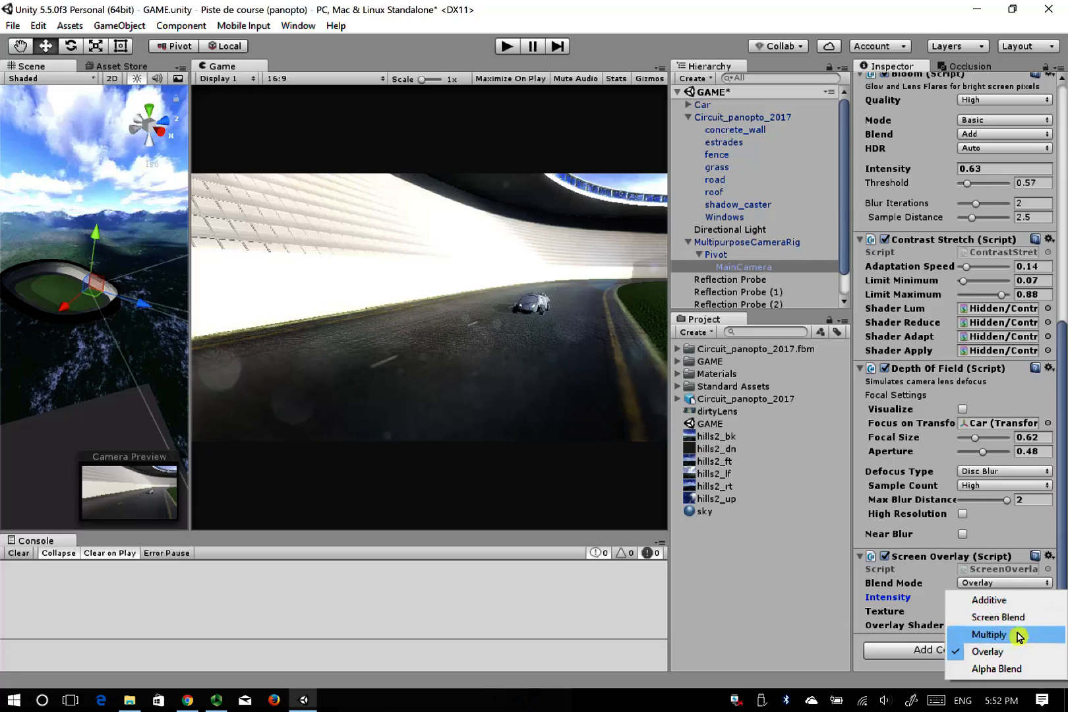
pyautogui.click(1019, 600)
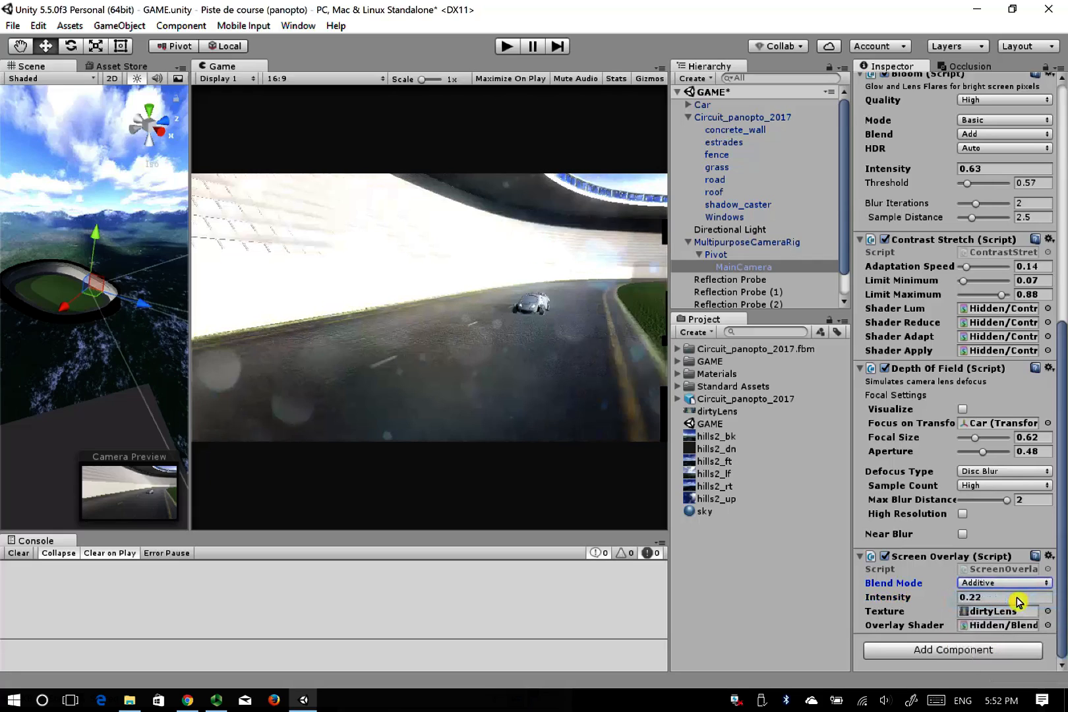
pyautogui.click(1016, 584)
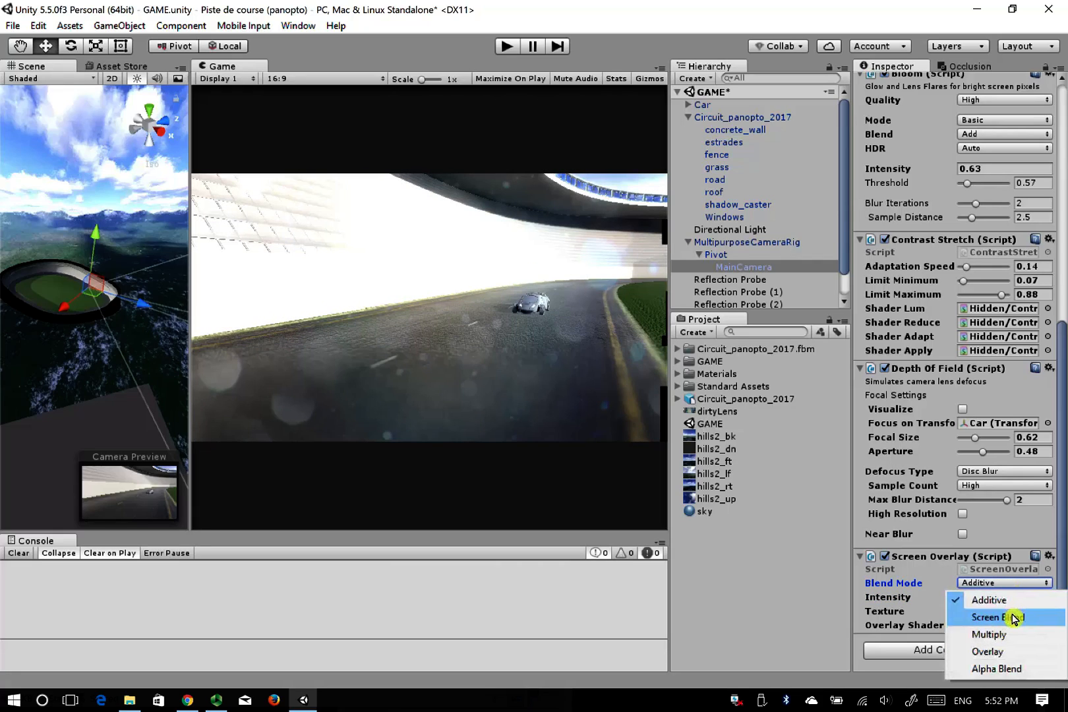
pyautogui.click(1013, 616)
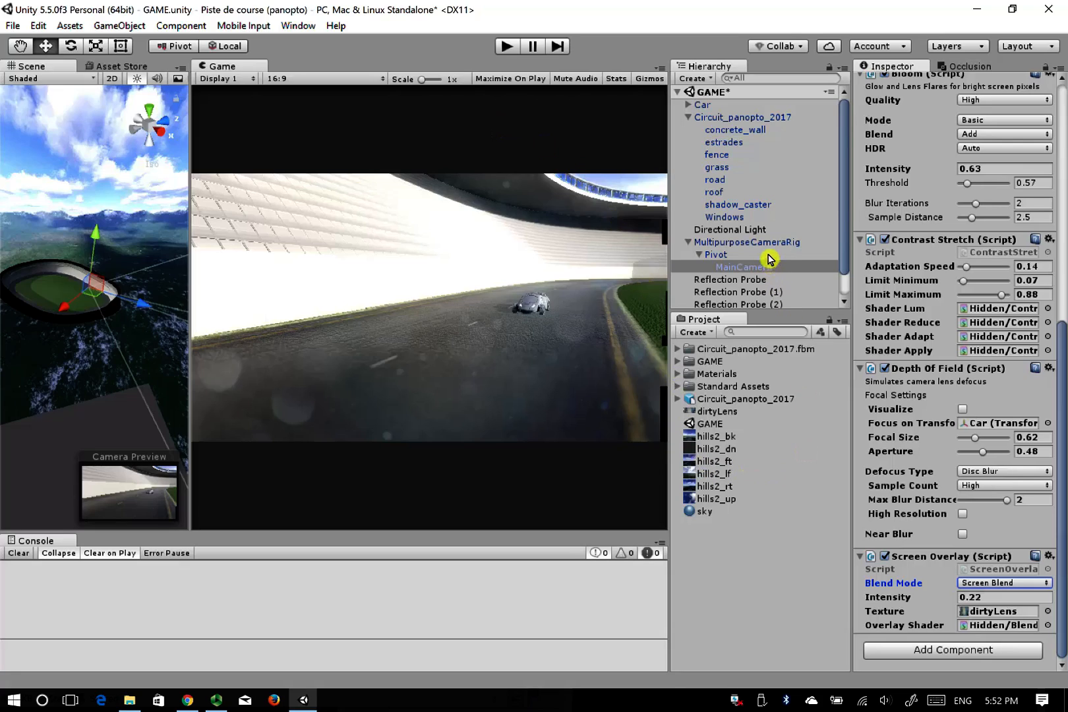
# Collapse the Bloom, Contrast Stretch, Depth Of Field and Screen Overlay components of MainCamera
pyautogui.moveTo(840, 258); pyautogui.dragTo(846, 290)
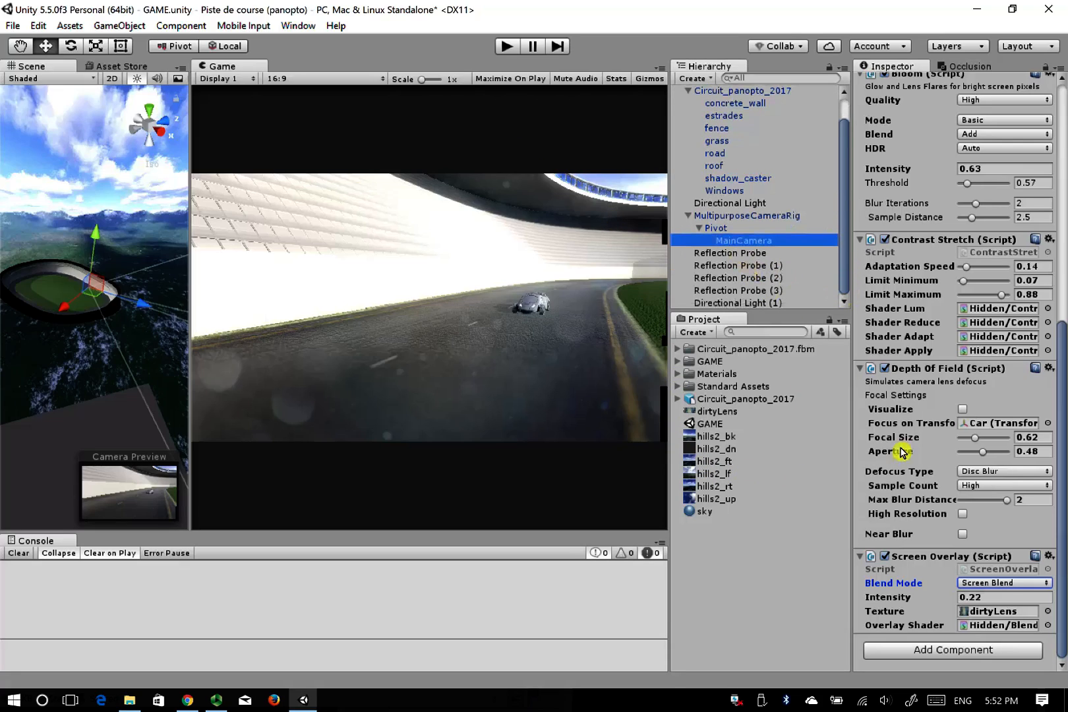
pyautogui.scroll(6, 1004, 593)
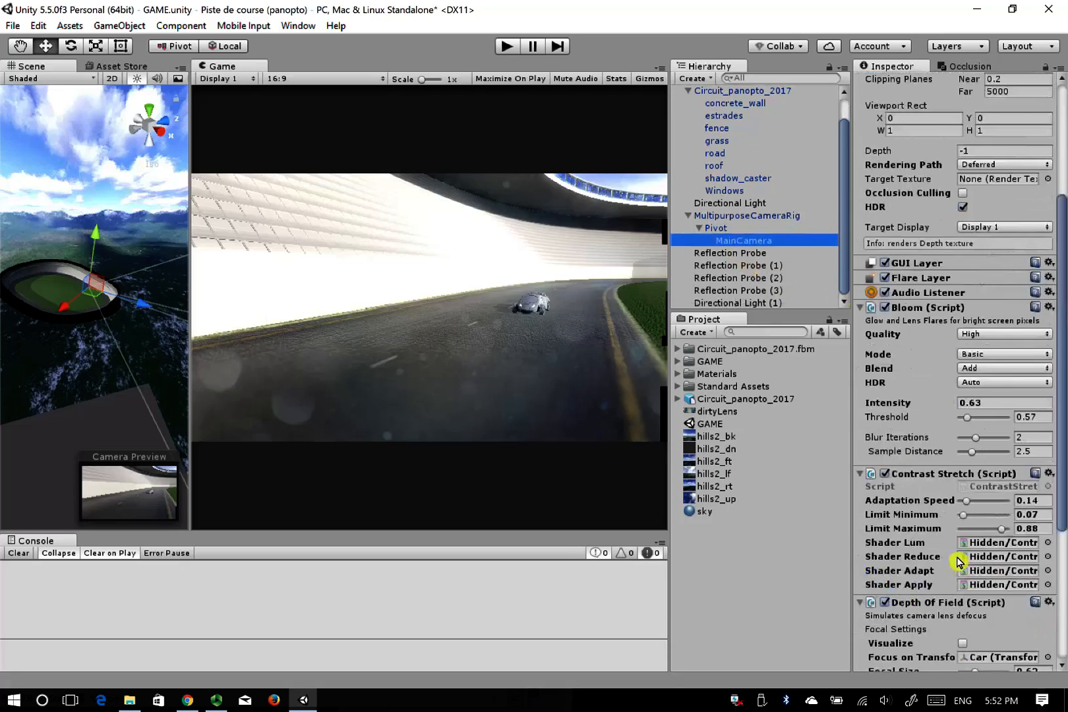
pyautogui.click(860, 308)
pyautogui.click(860, 323)
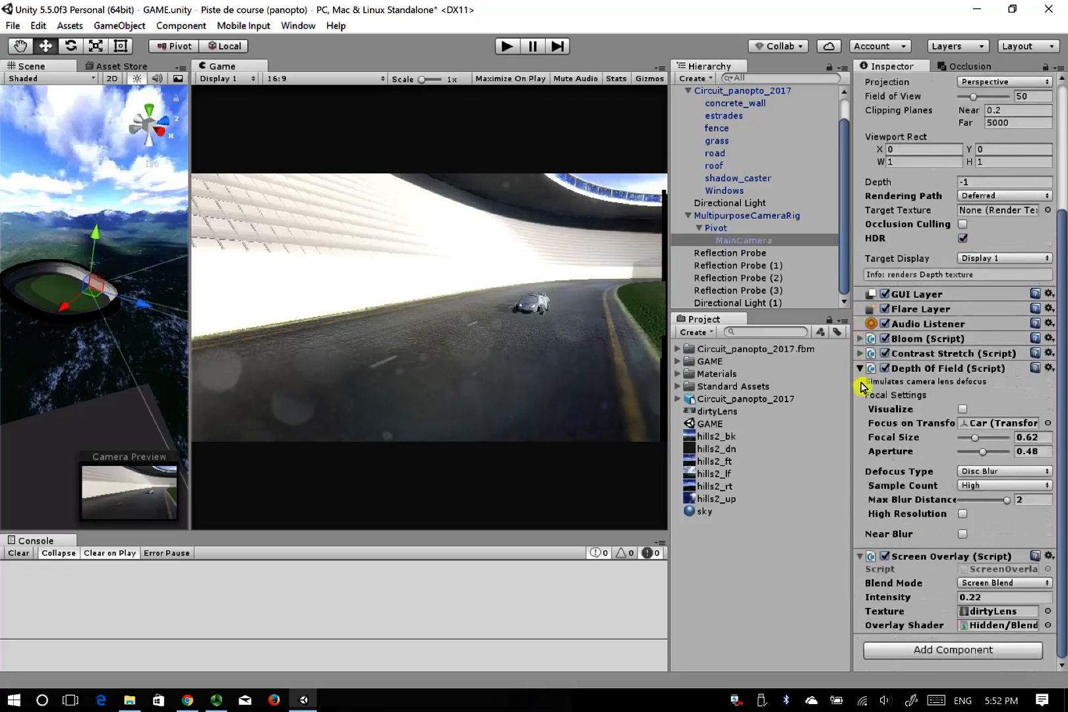
pyautogui.click(860, 369)
pyautogui.click(859, 557)
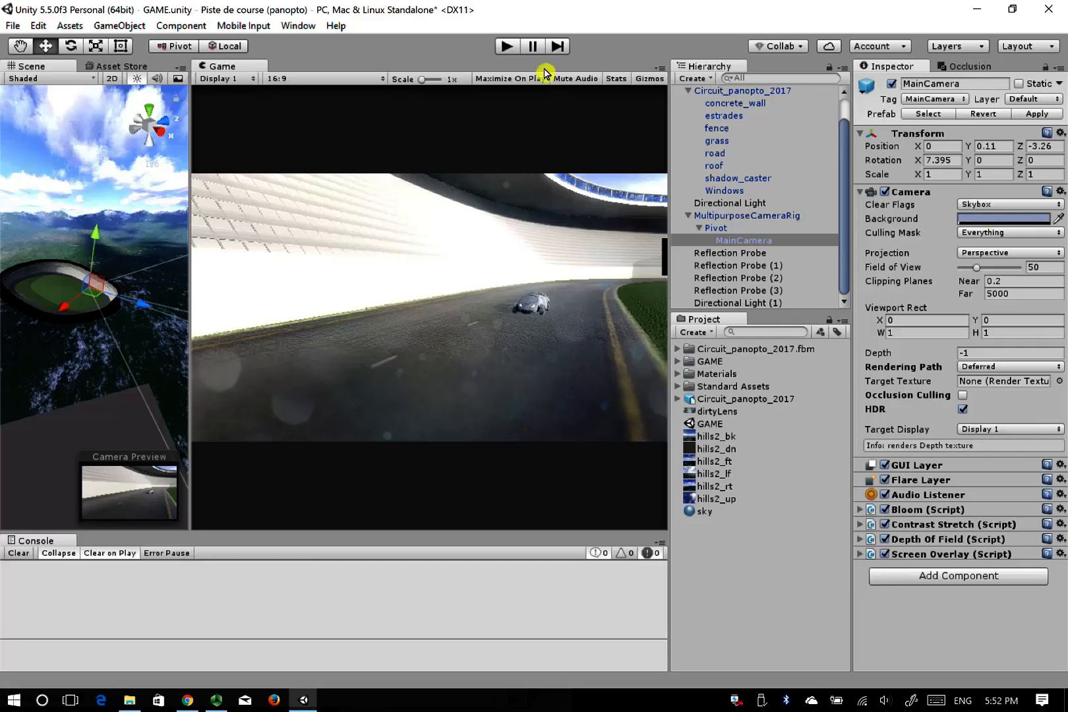
# Play-test the game to check the combined camera image effects while driving, and stop it
pyautogui.click(507, 45)
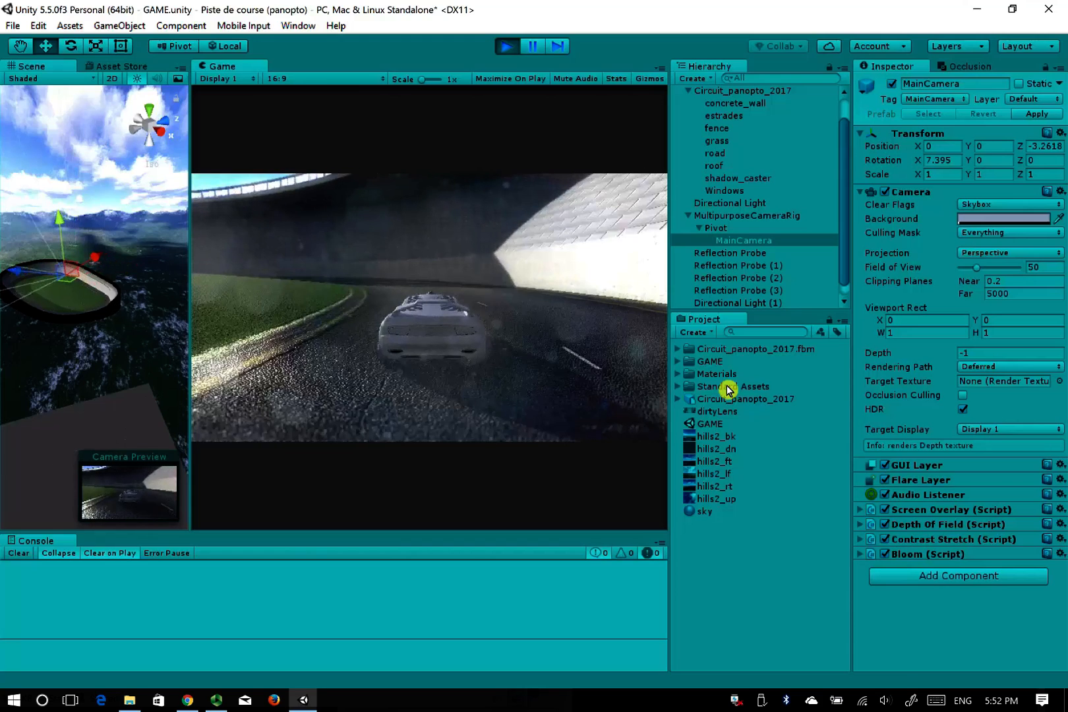
pyautogui.click(507, 45)
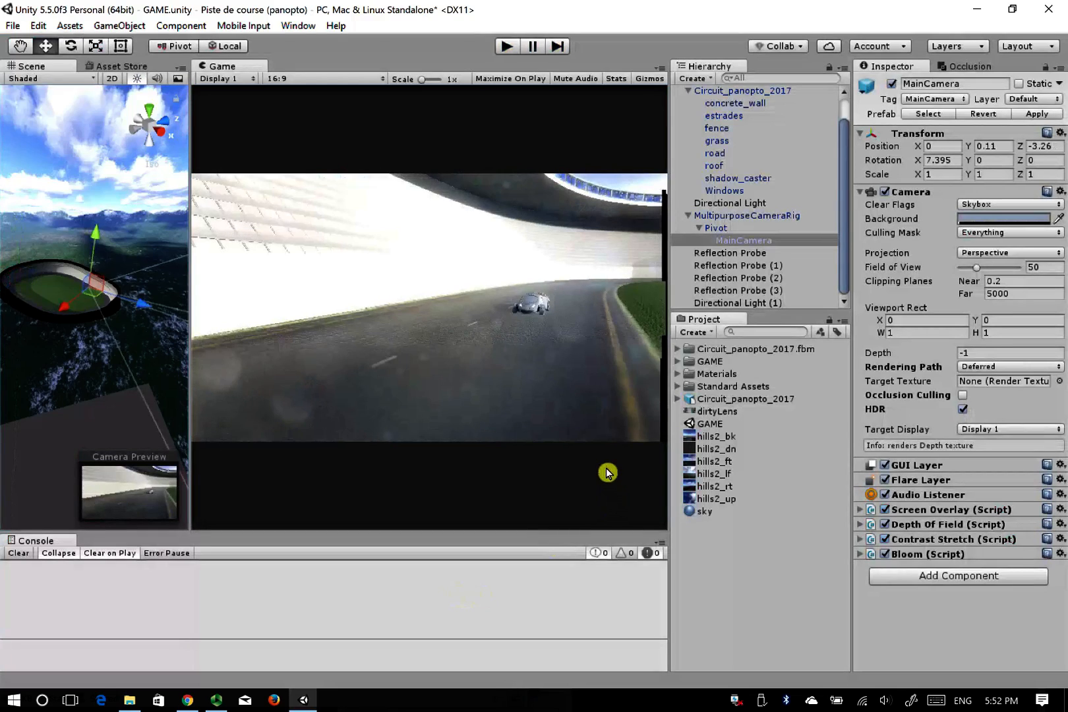